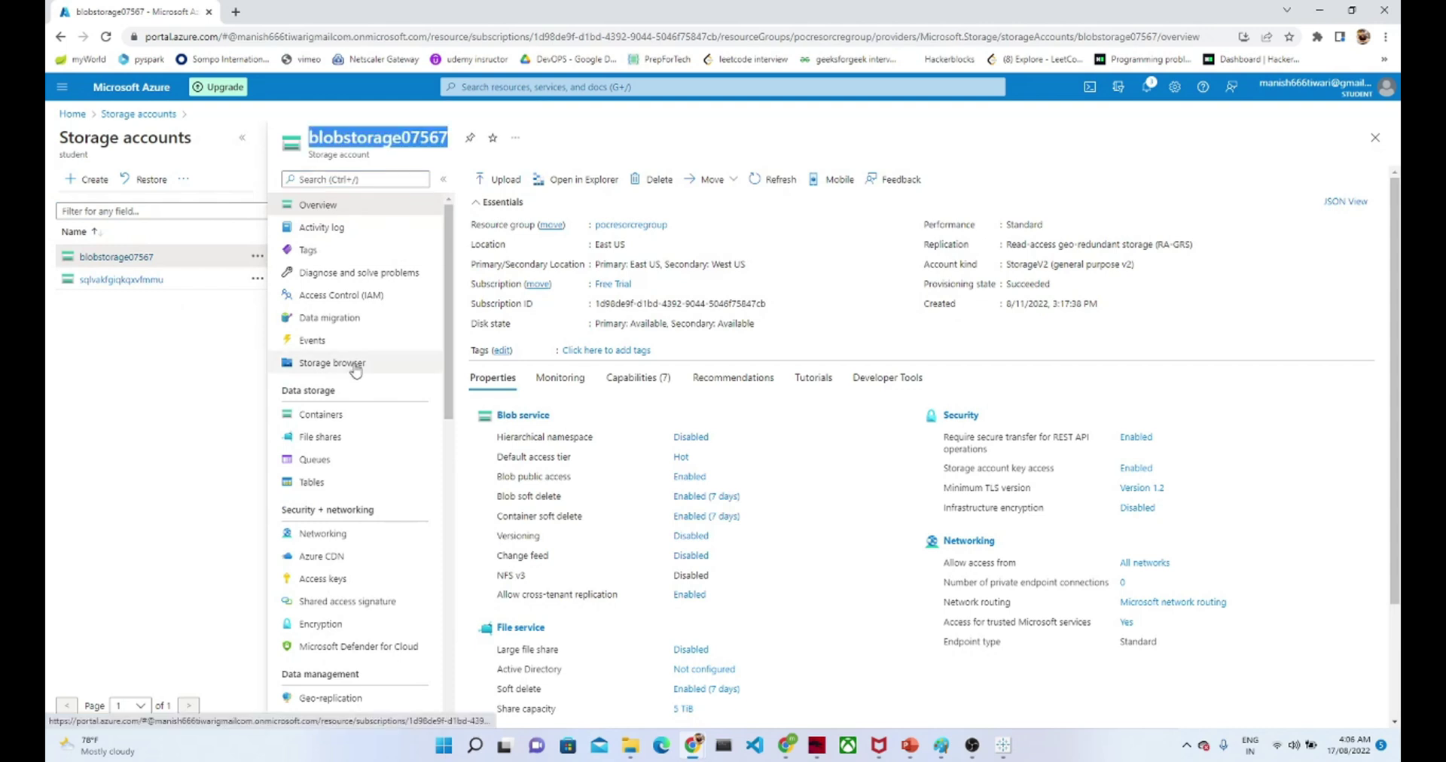
Create a container named raw in the blobstorage07567 storage account with Container (anonymous read access for containers and blobs) as public access level.
click(327, 418)
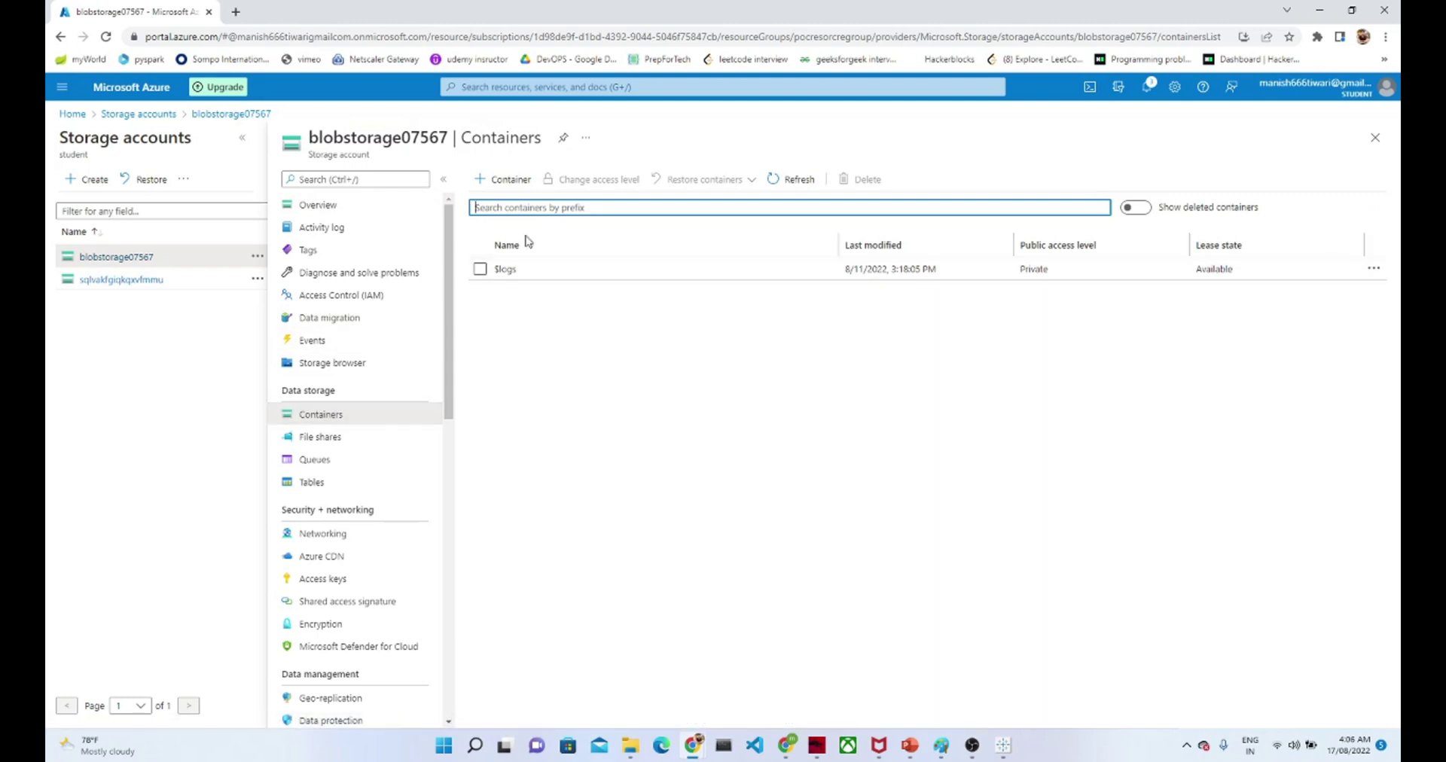
click(511, 181)
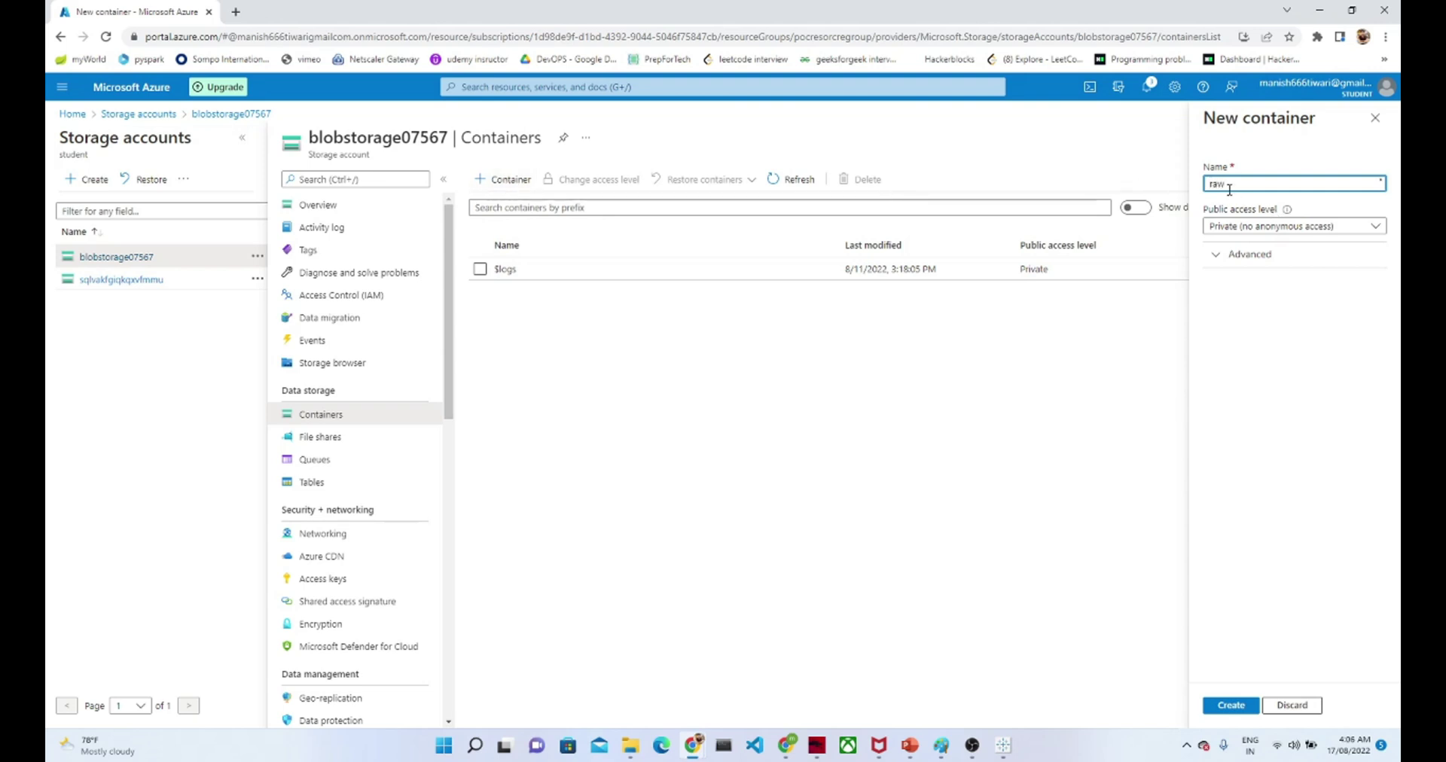
click(1266, 227)
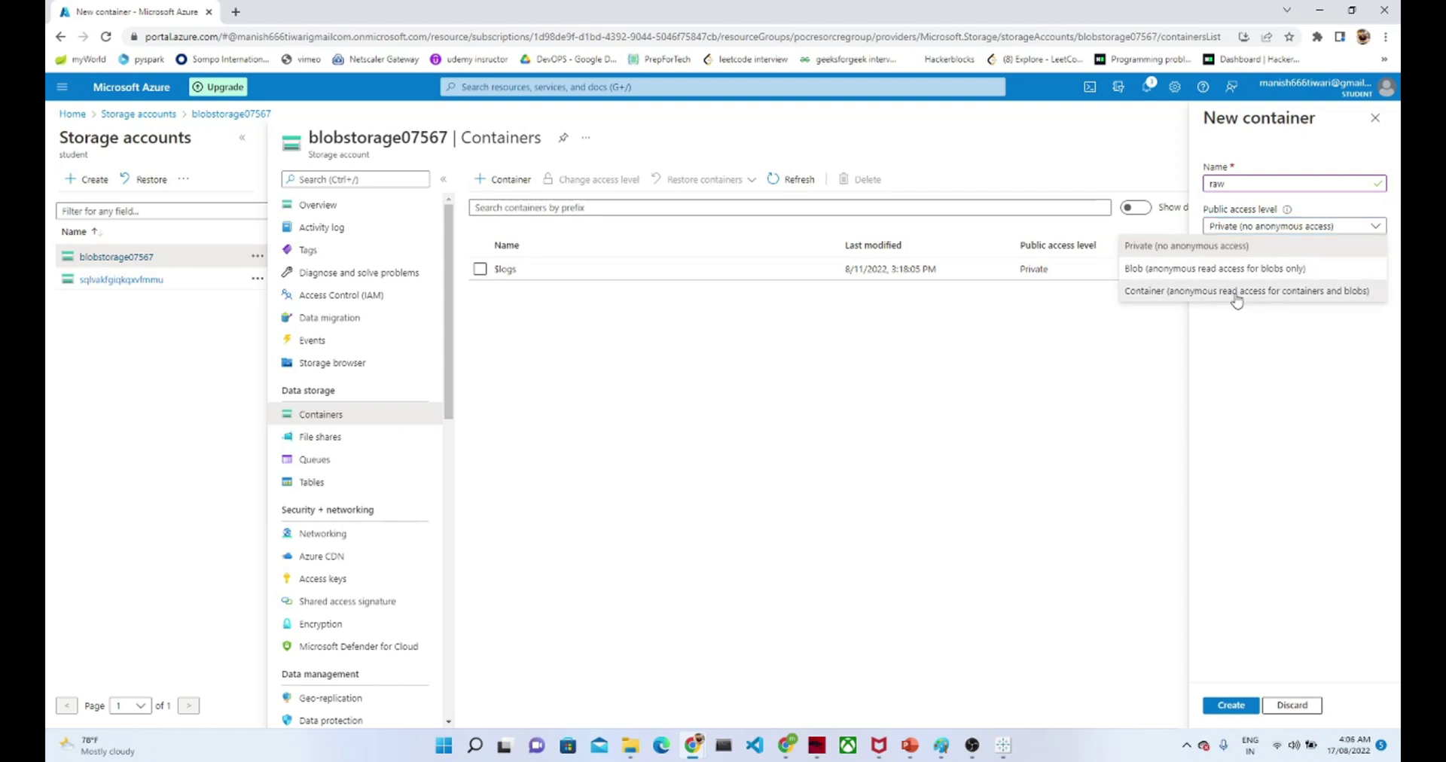
click(1237, 292)
click(1135, 706)
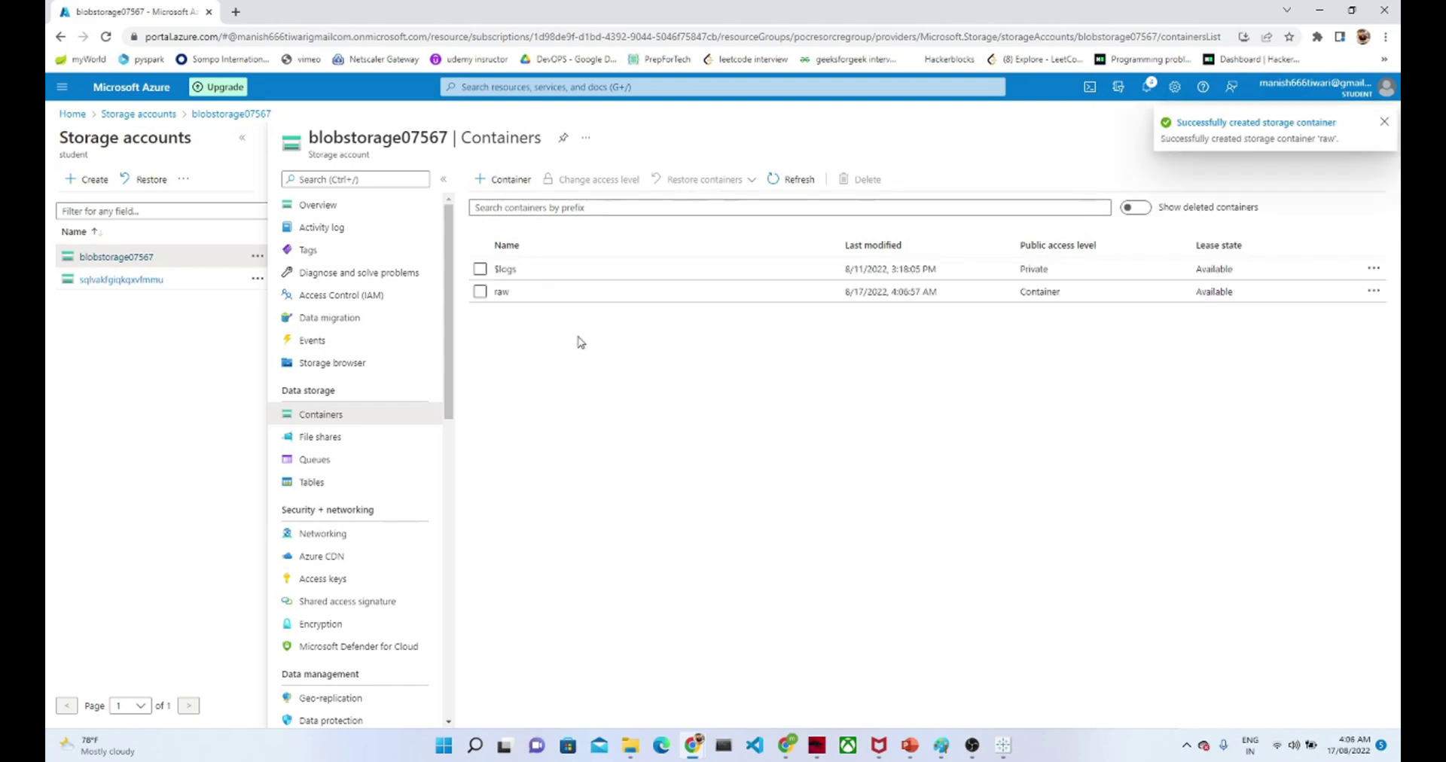
Upload superstore (1).json from the folder 15 (with tableu) folder into the raw container and check the upload's progress in the notifications.
click(501, 292)
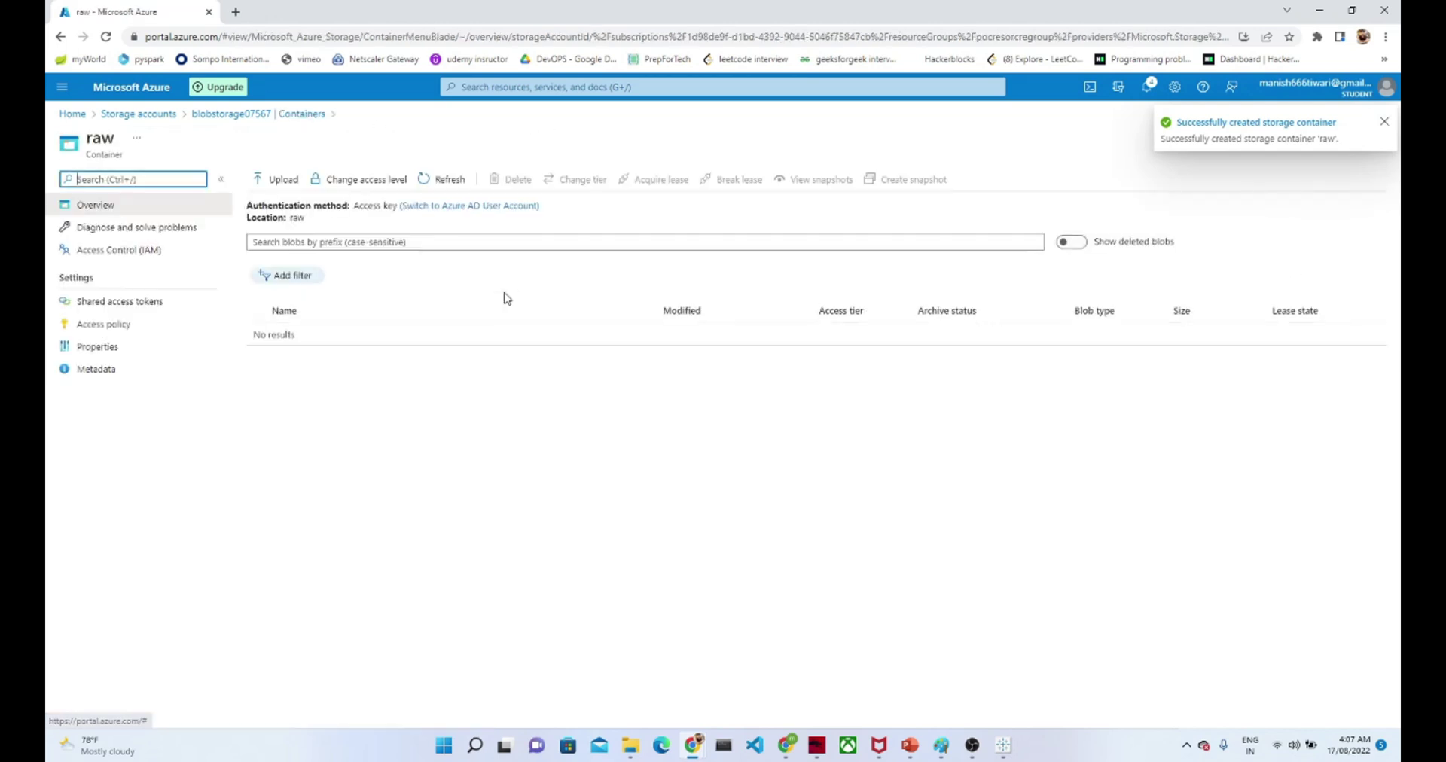
click(276, 184)
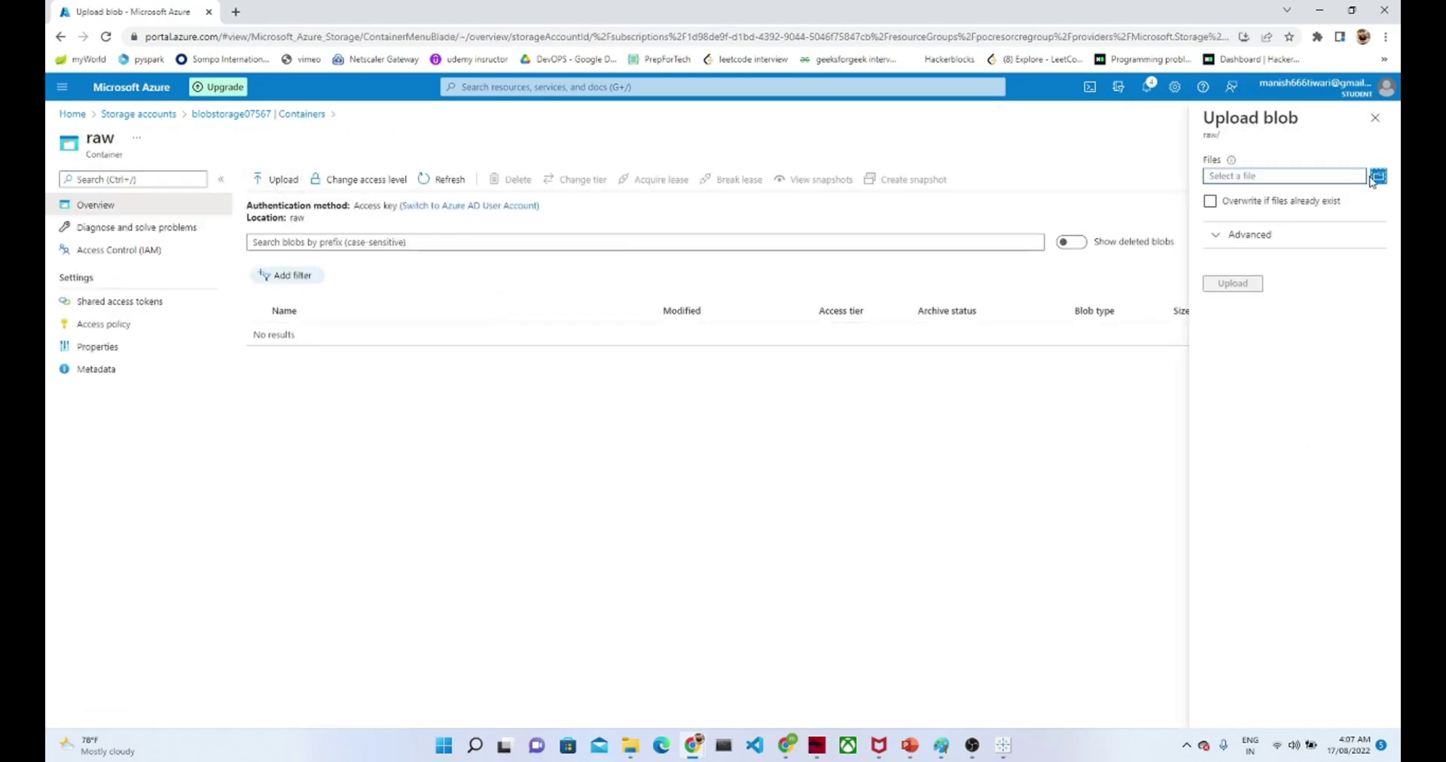
click(1376, 177)
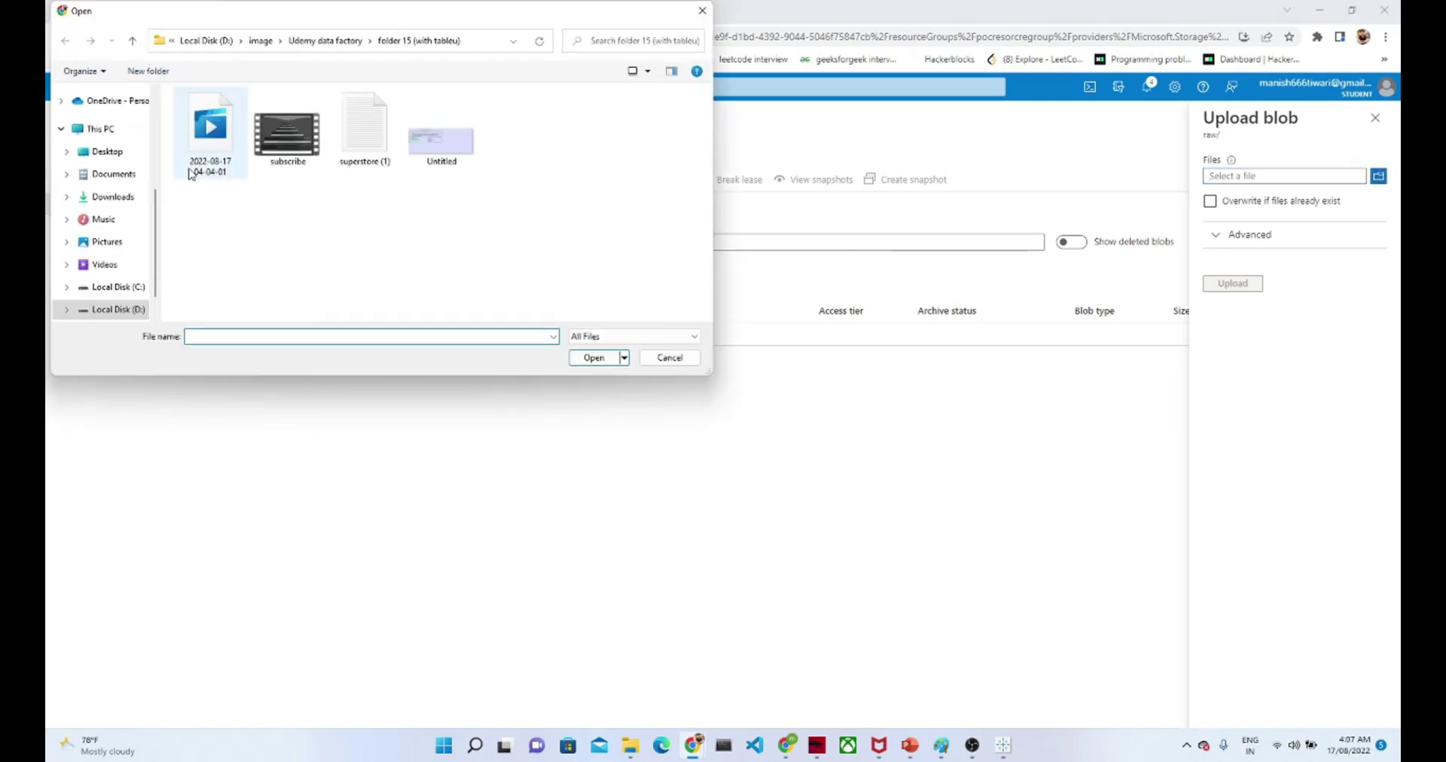
drag(151, 237, 153, 172)
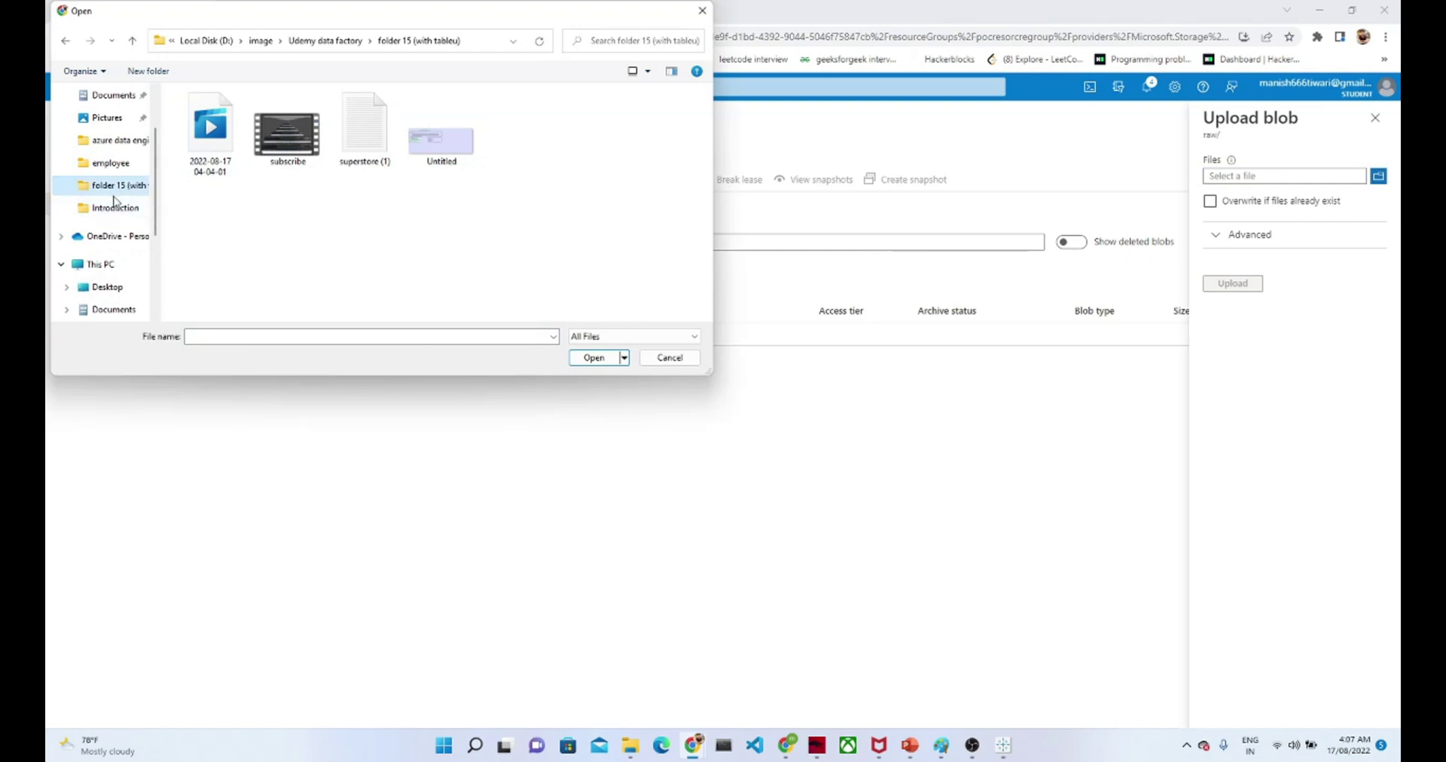
double_click(351, 151)
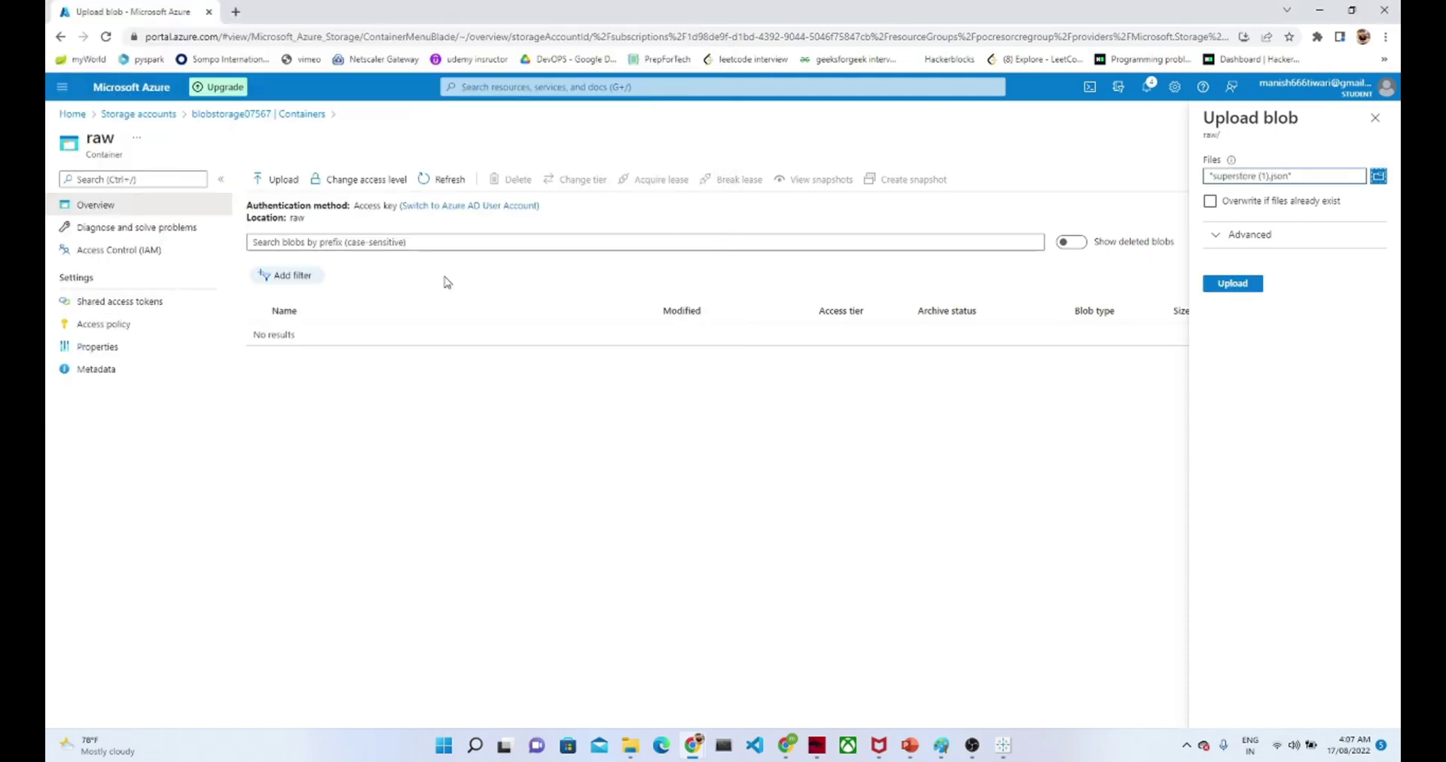
click(1222, 292)
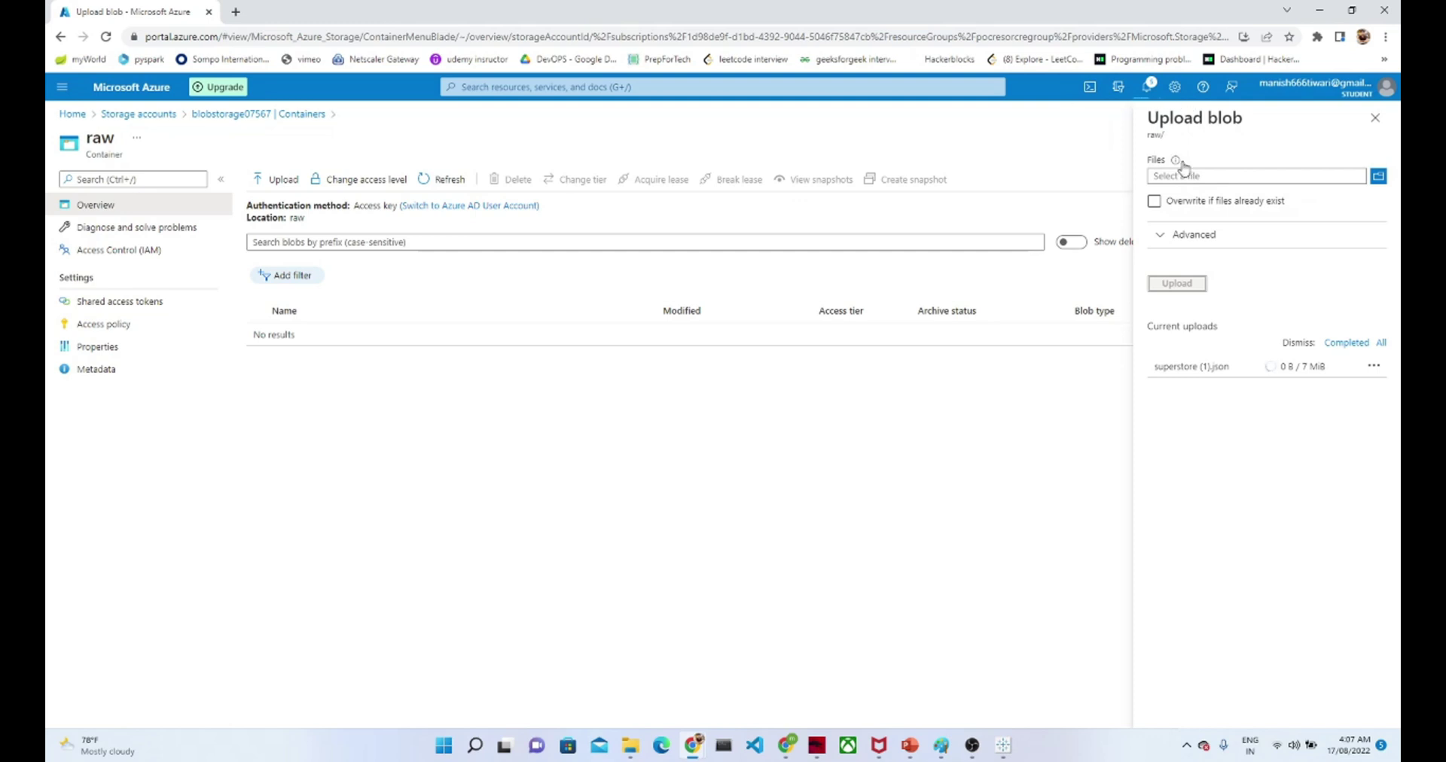
click(1375, 117)
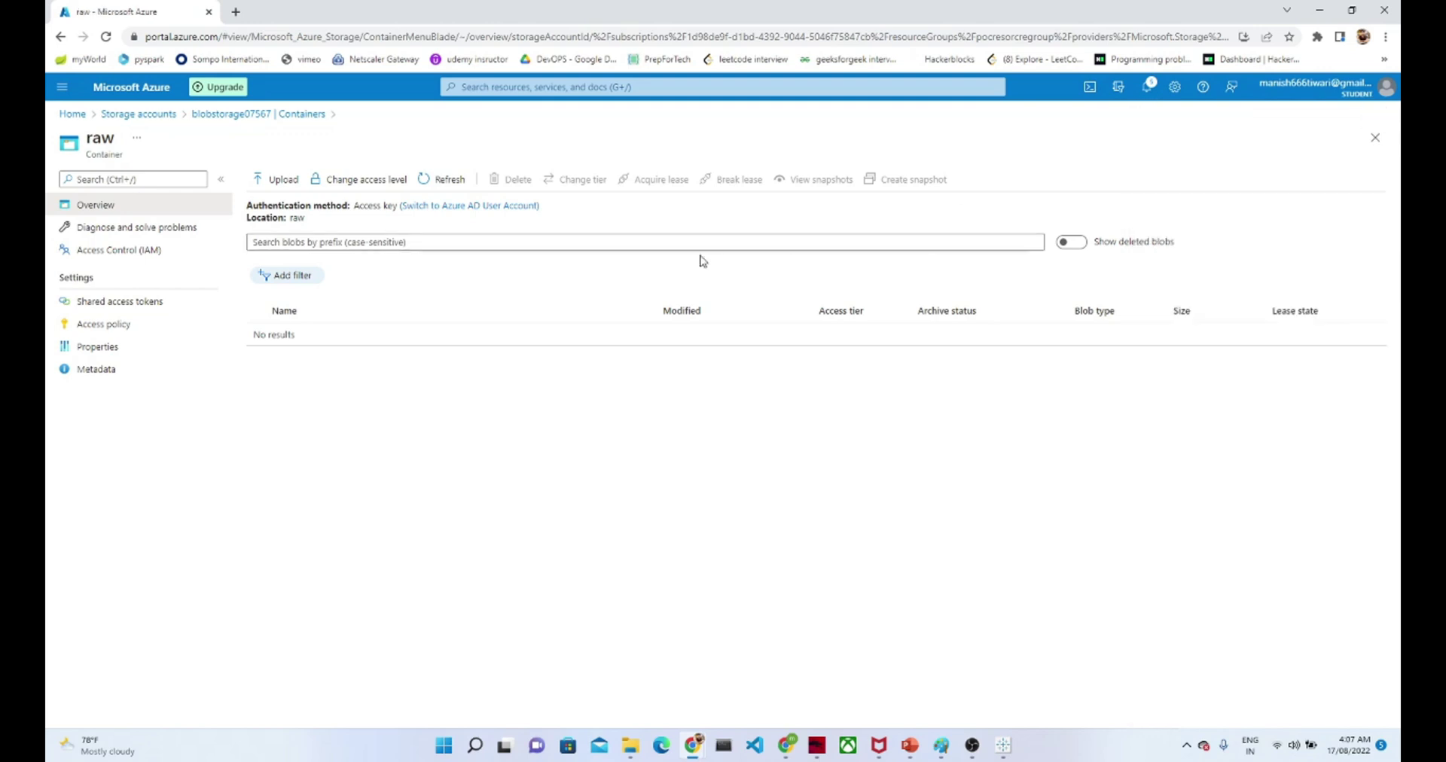
click(1149, 89)
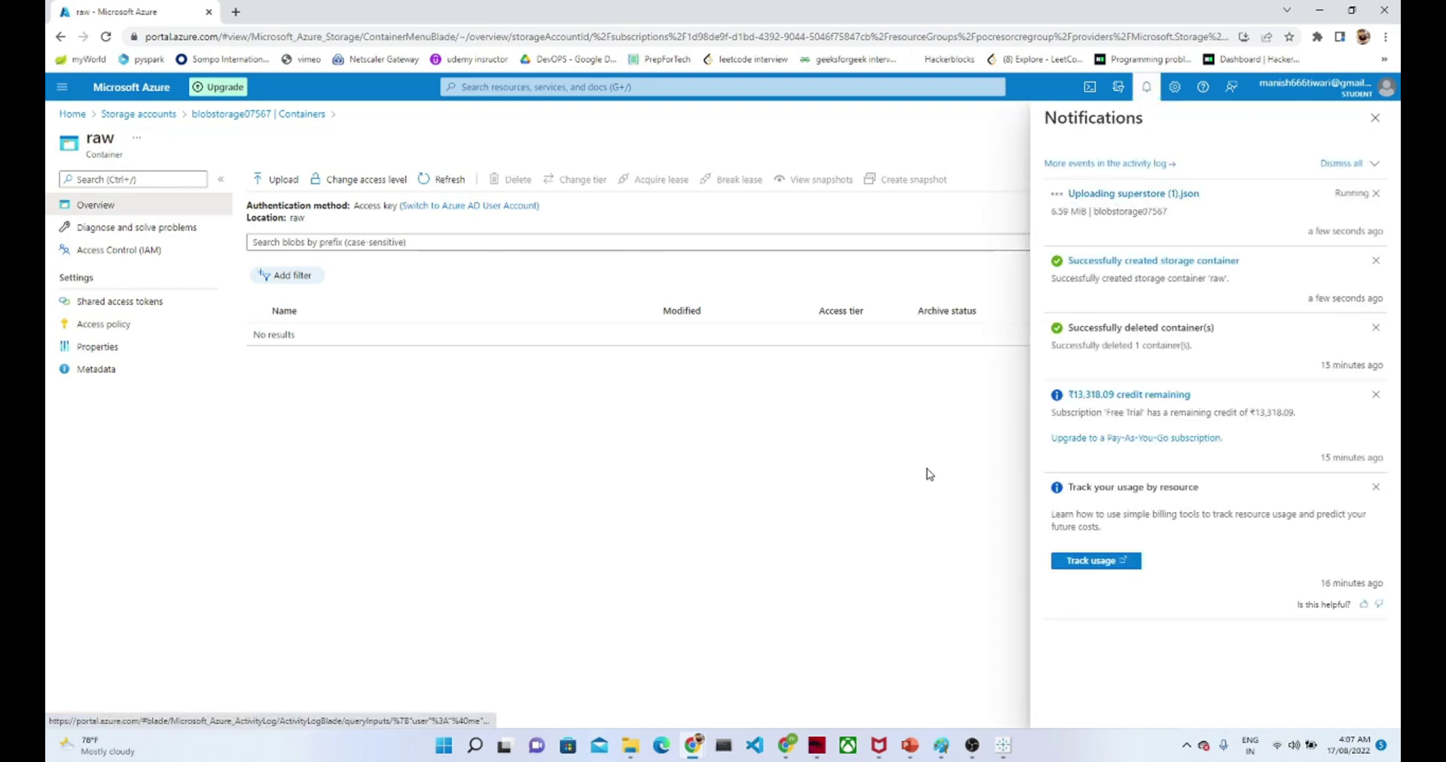
Create a second container named target in blobstorage07567 with Container (anonymous read access for containers and blobs) as public access level.
click(235, 114)
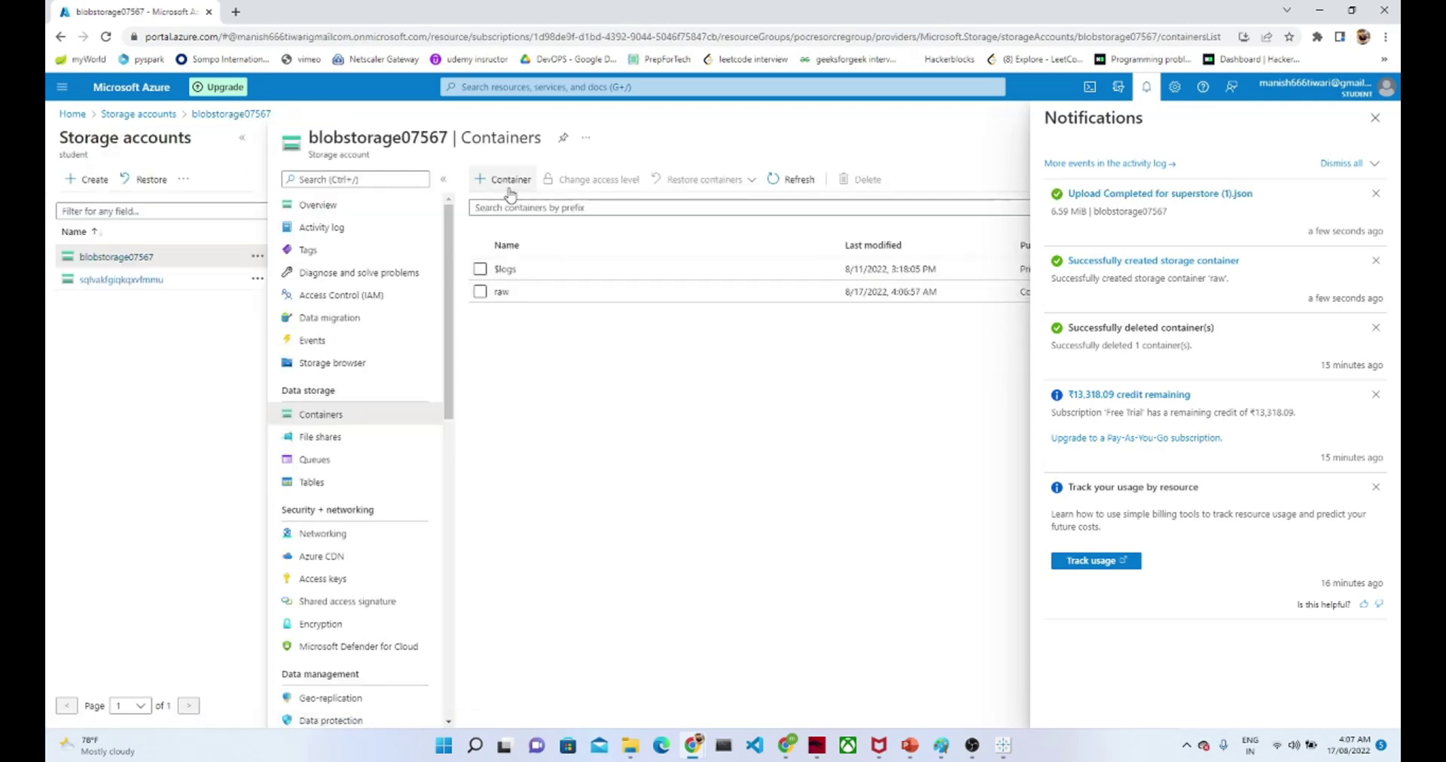
click(1374, 120)
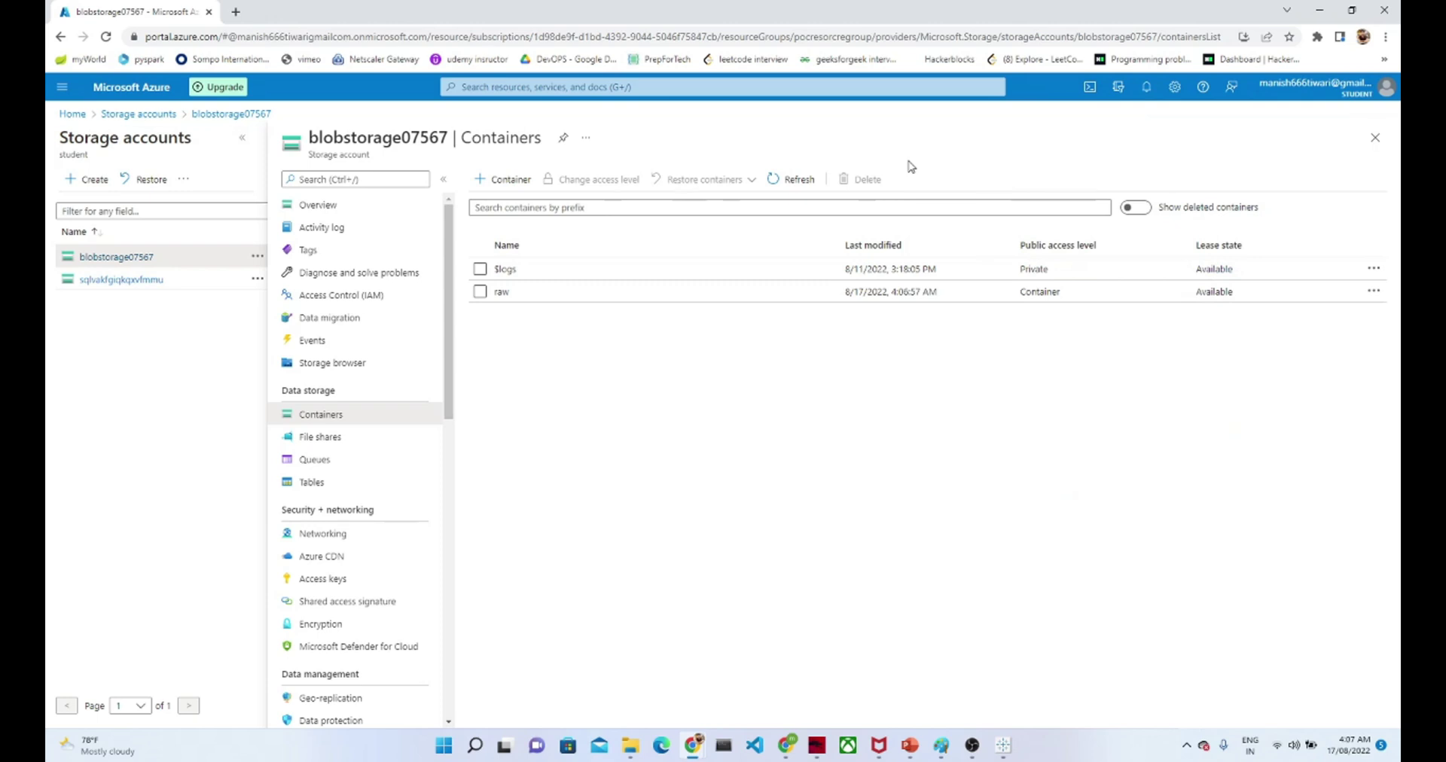
click(501, 188)
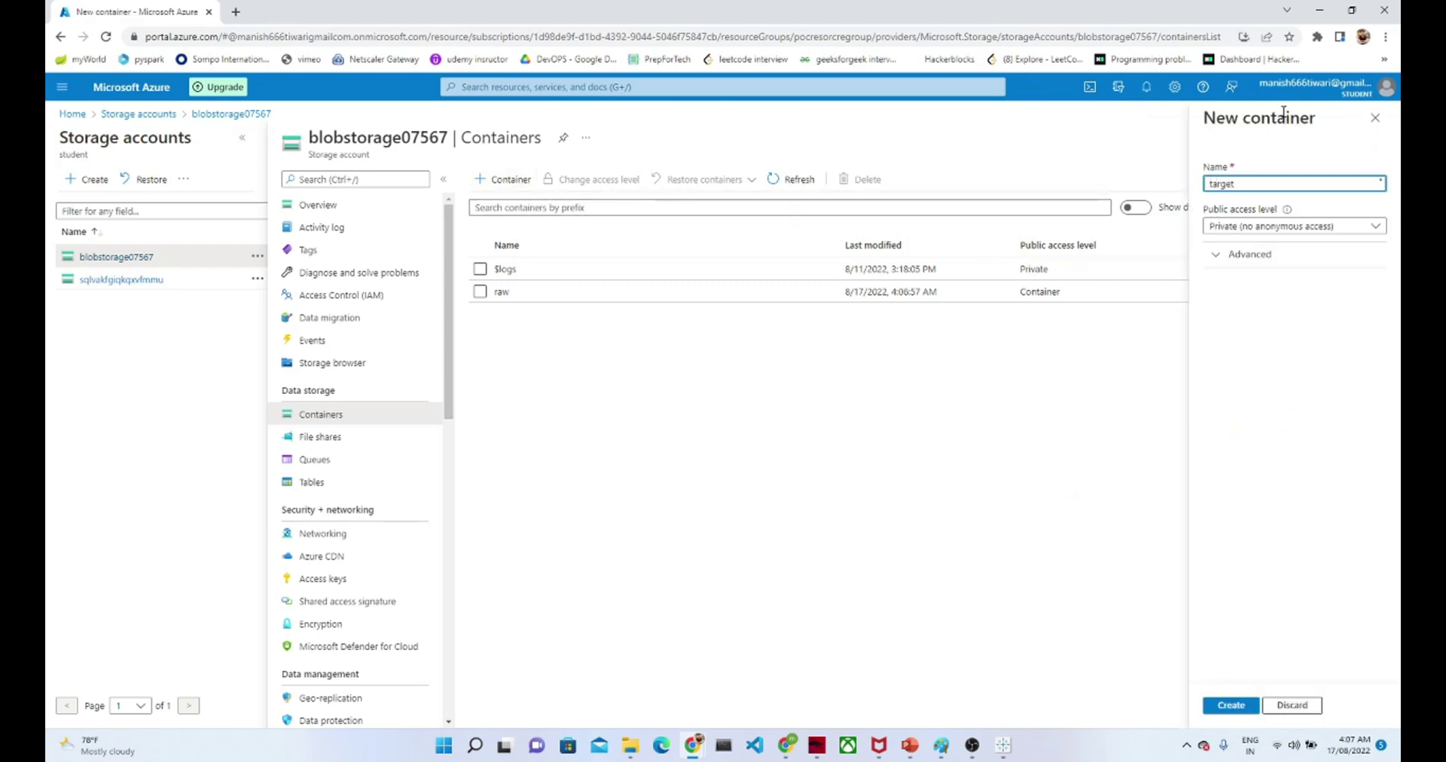
click(1367, 226)
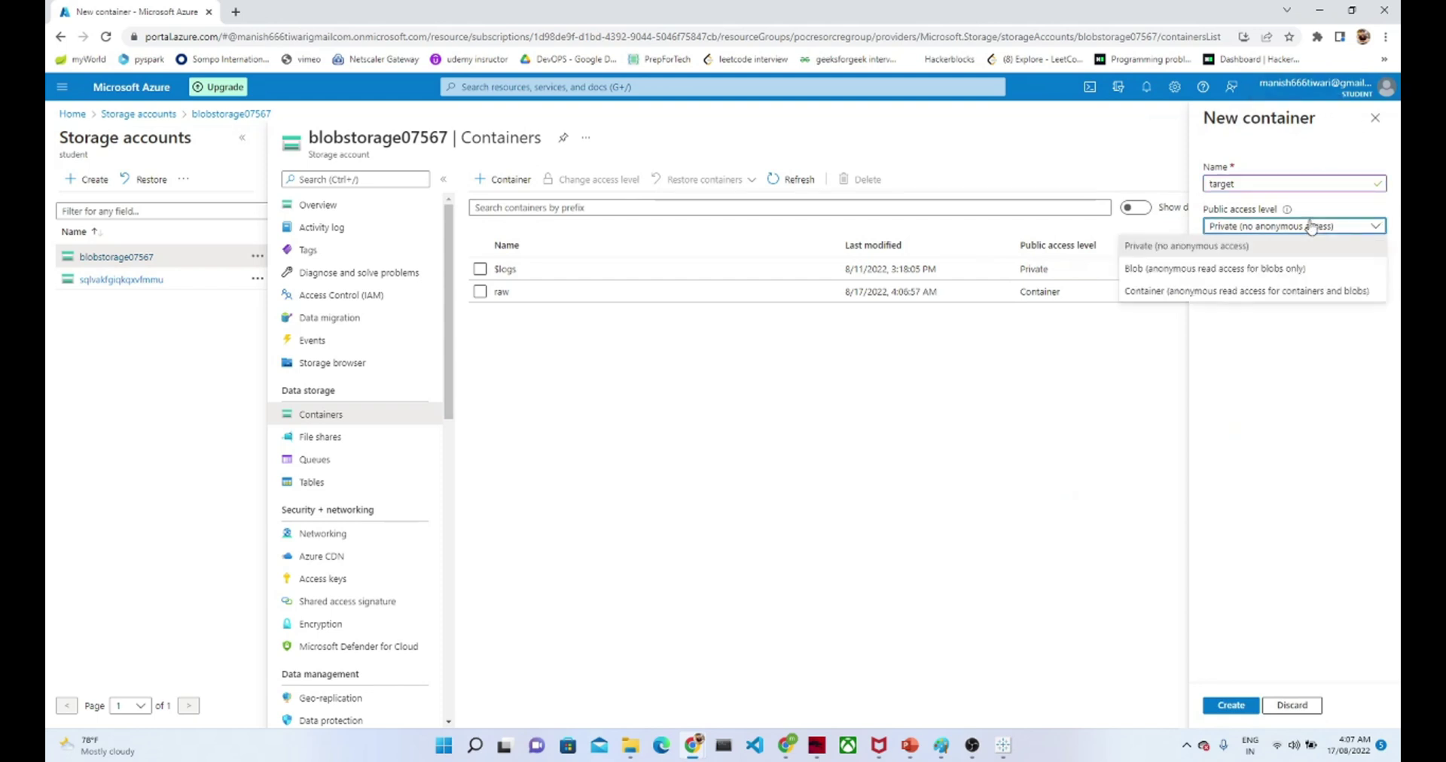
click(1226, 294)
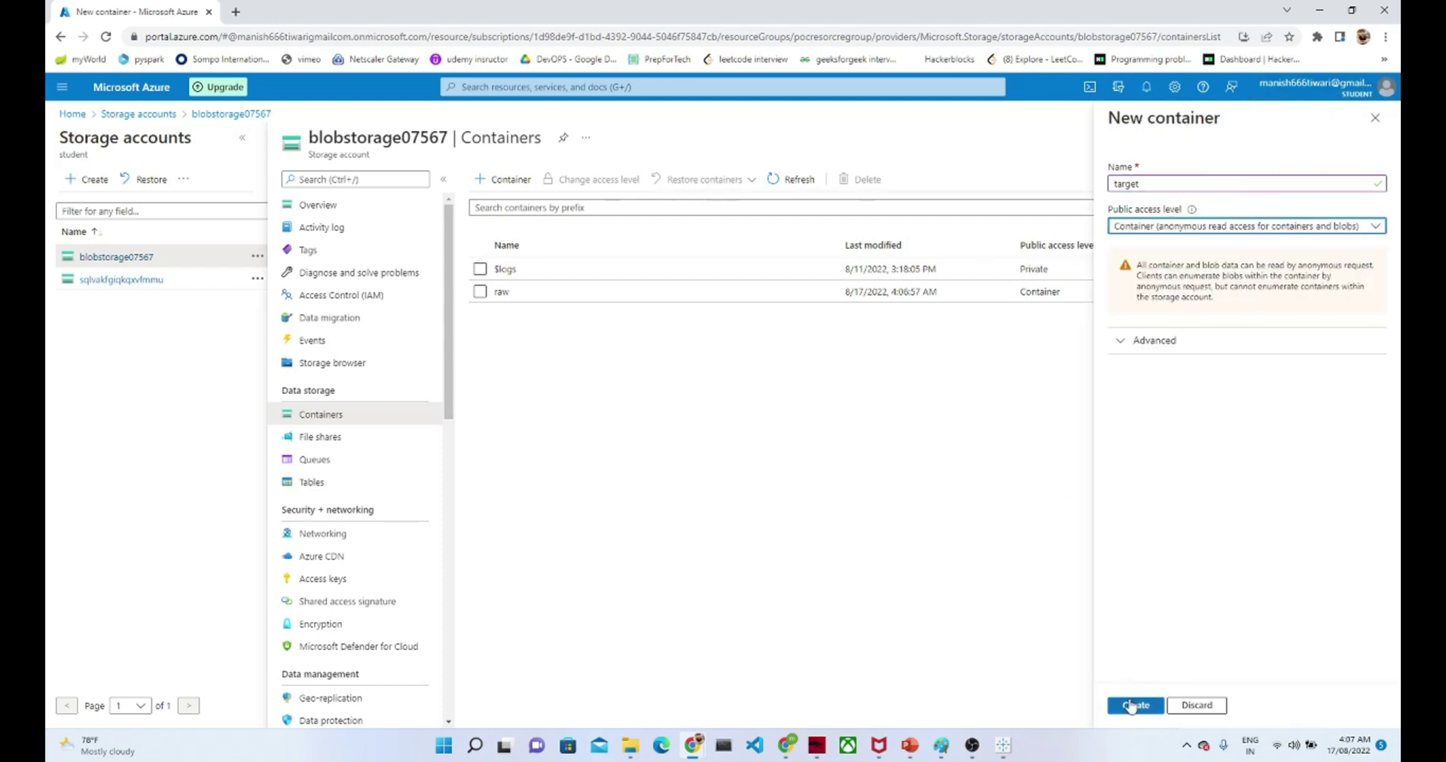
click(1132, 705)
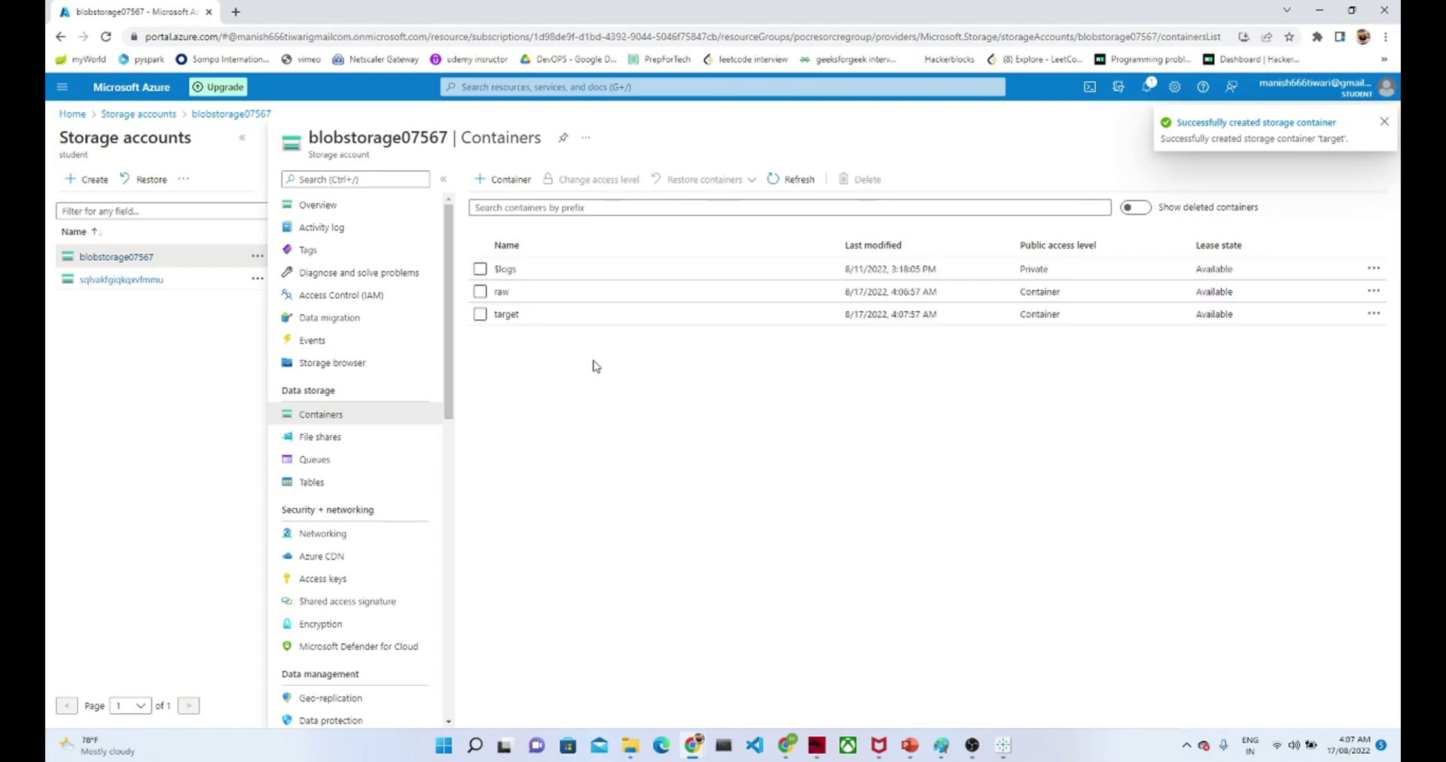
Check the target container's contents and try to view superstore (1).json from the raw container in the blob editor.
click(508, 316)
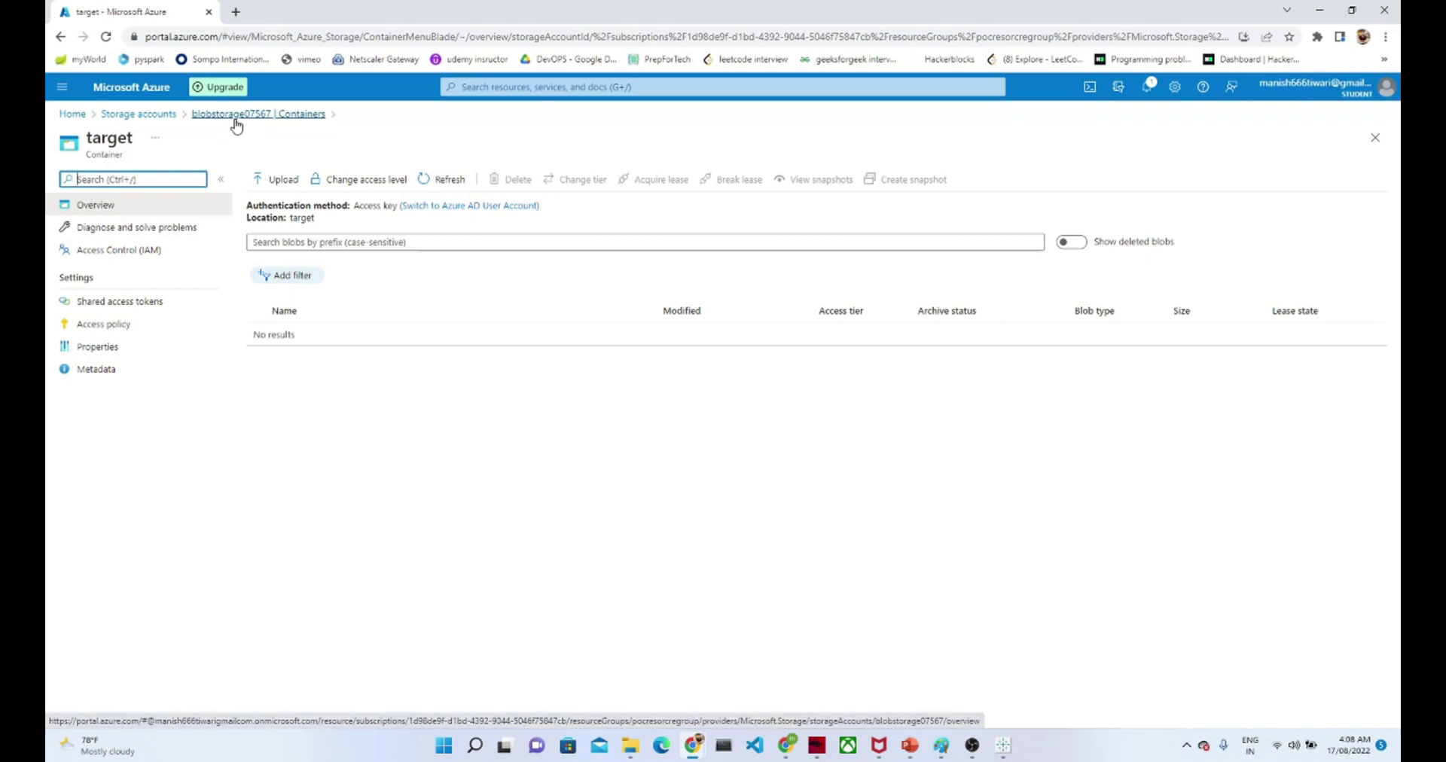
click(234, 121)
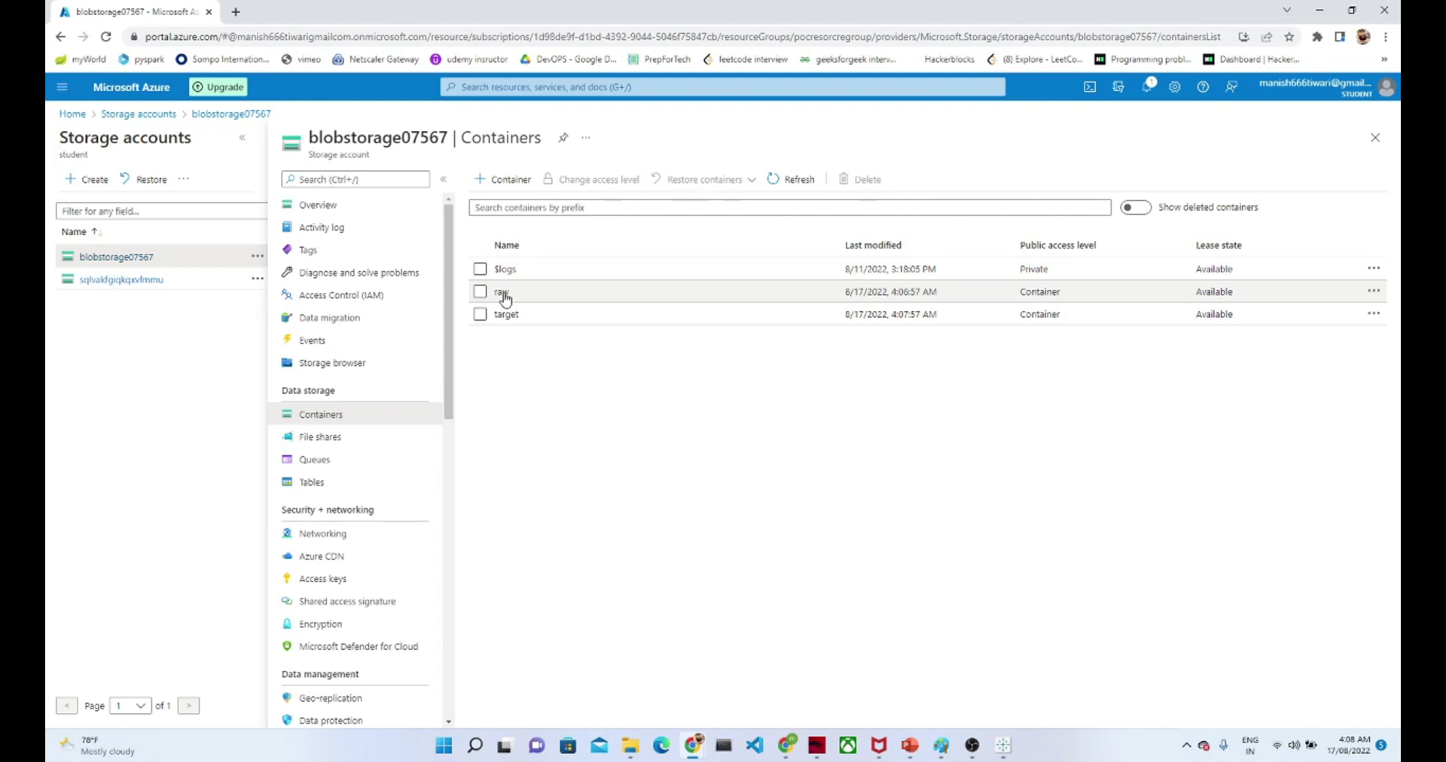
click(502, 292)
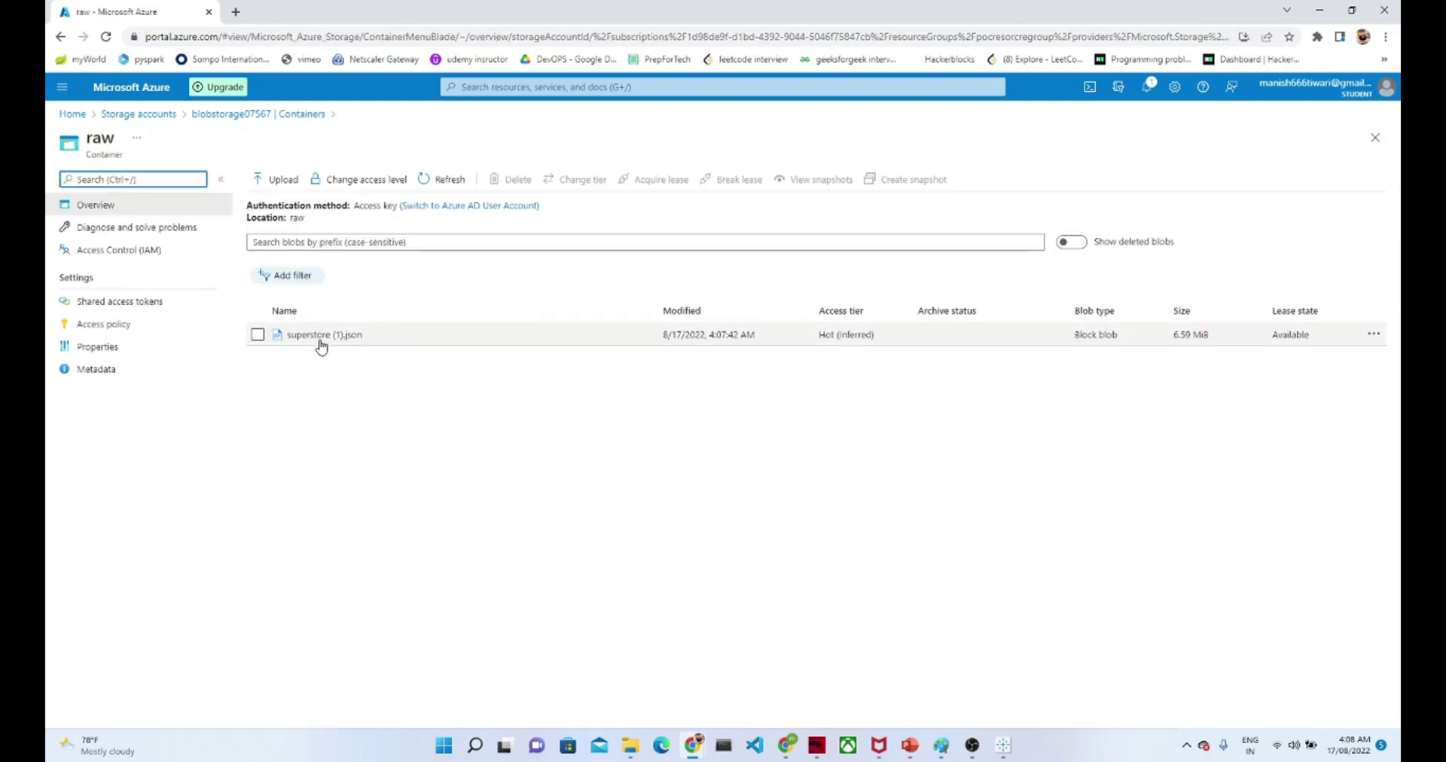
click(322, 341)
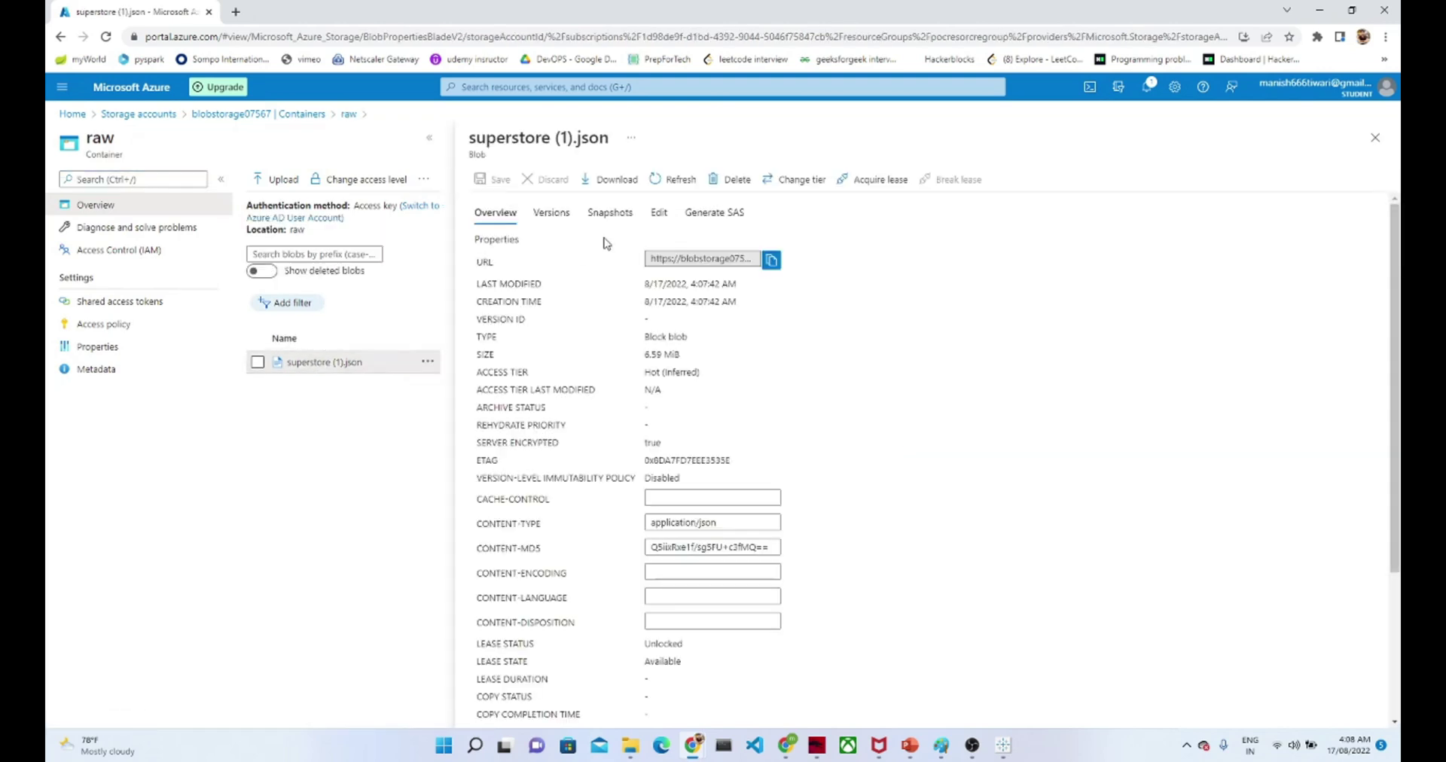
click(654, 217)
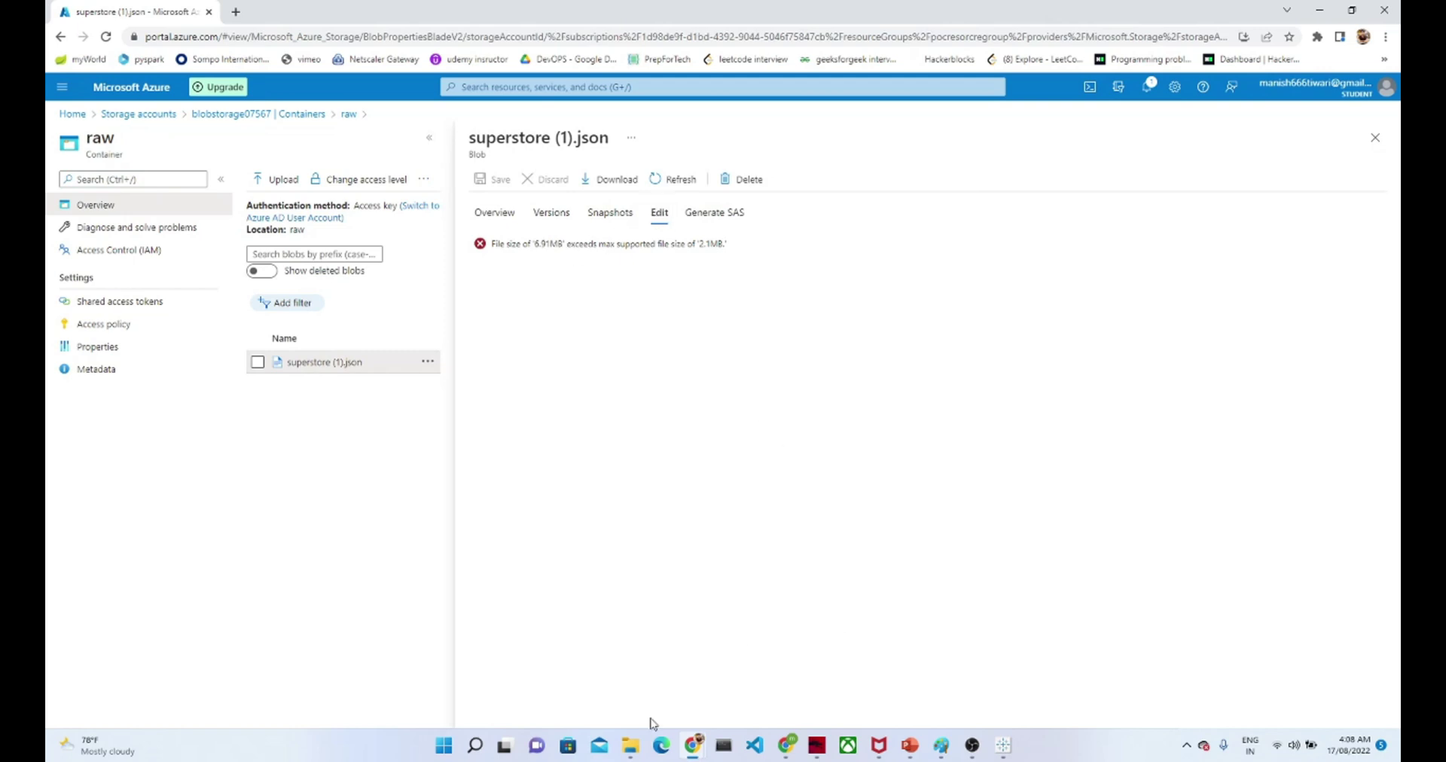
Open the local superstore (1) JSON file from File Explorer in Notepad and examine the fields of its first record.
mouse_move(630, 747)
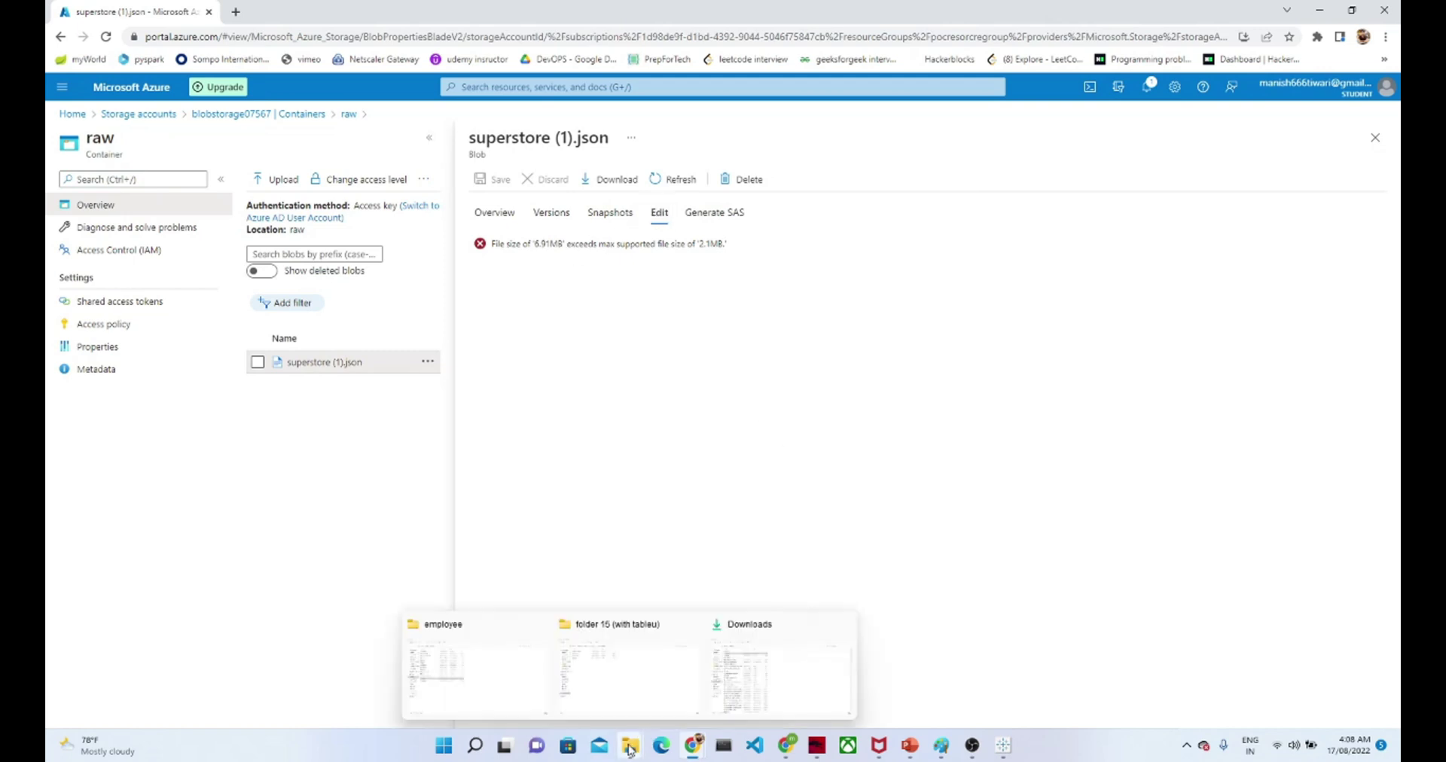
click(639, 704)
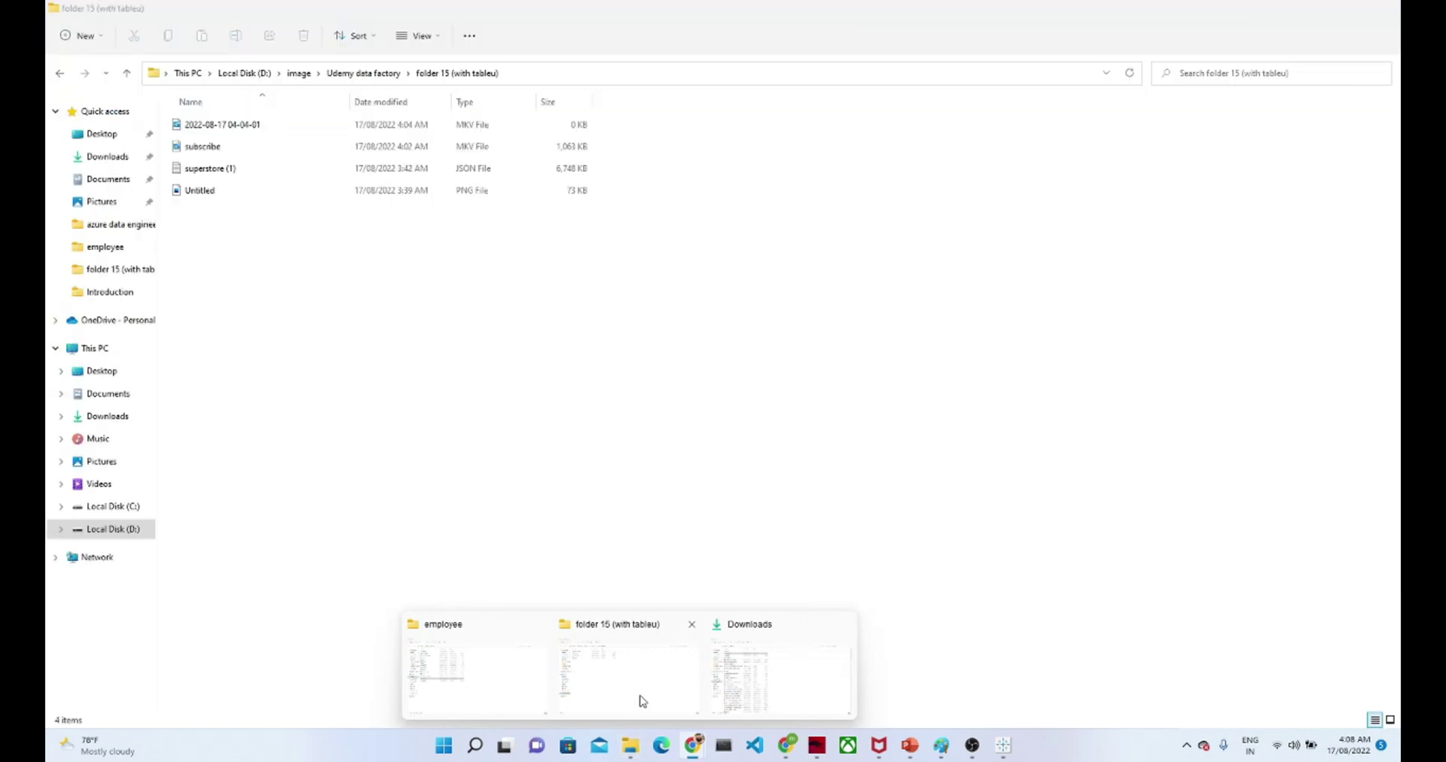
double_click(251, 170)
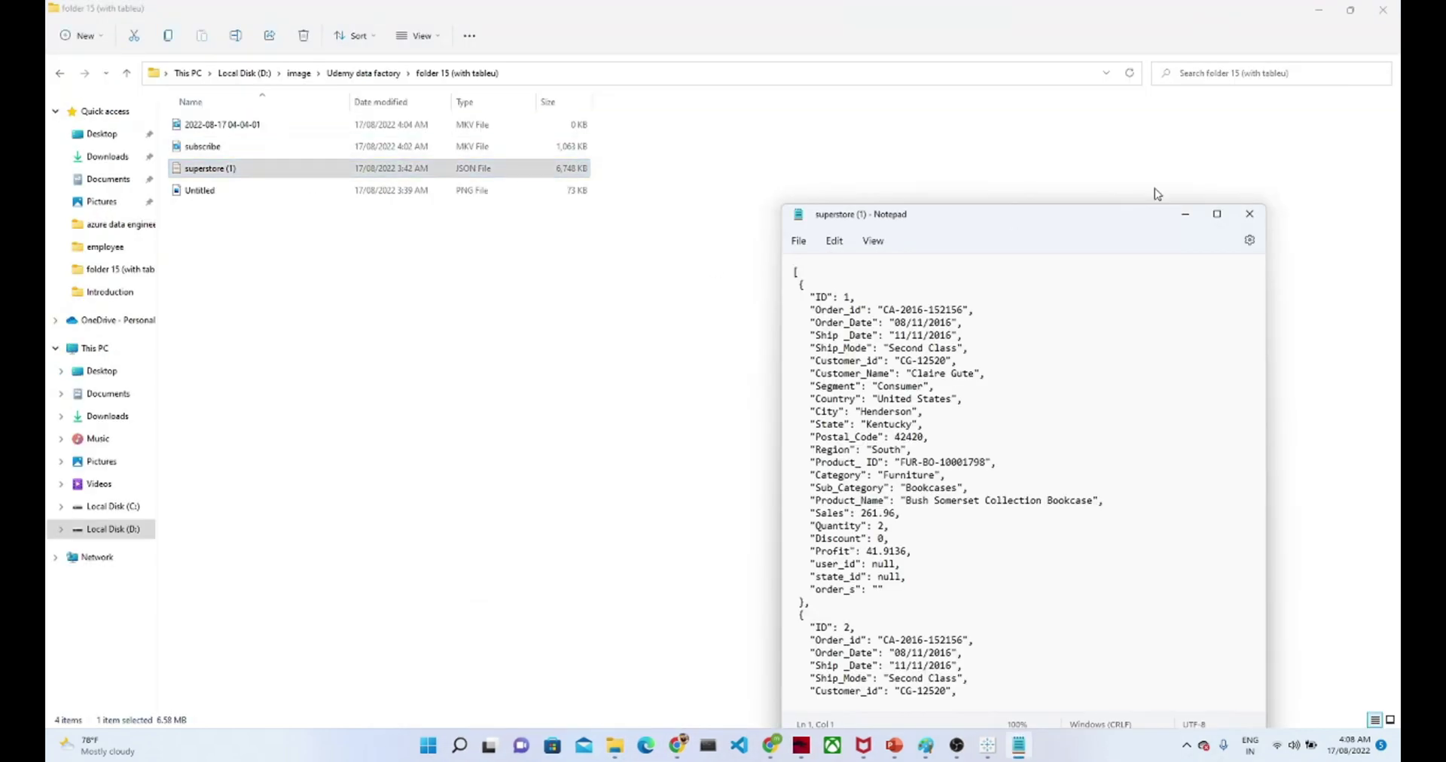
click(1217, 216)
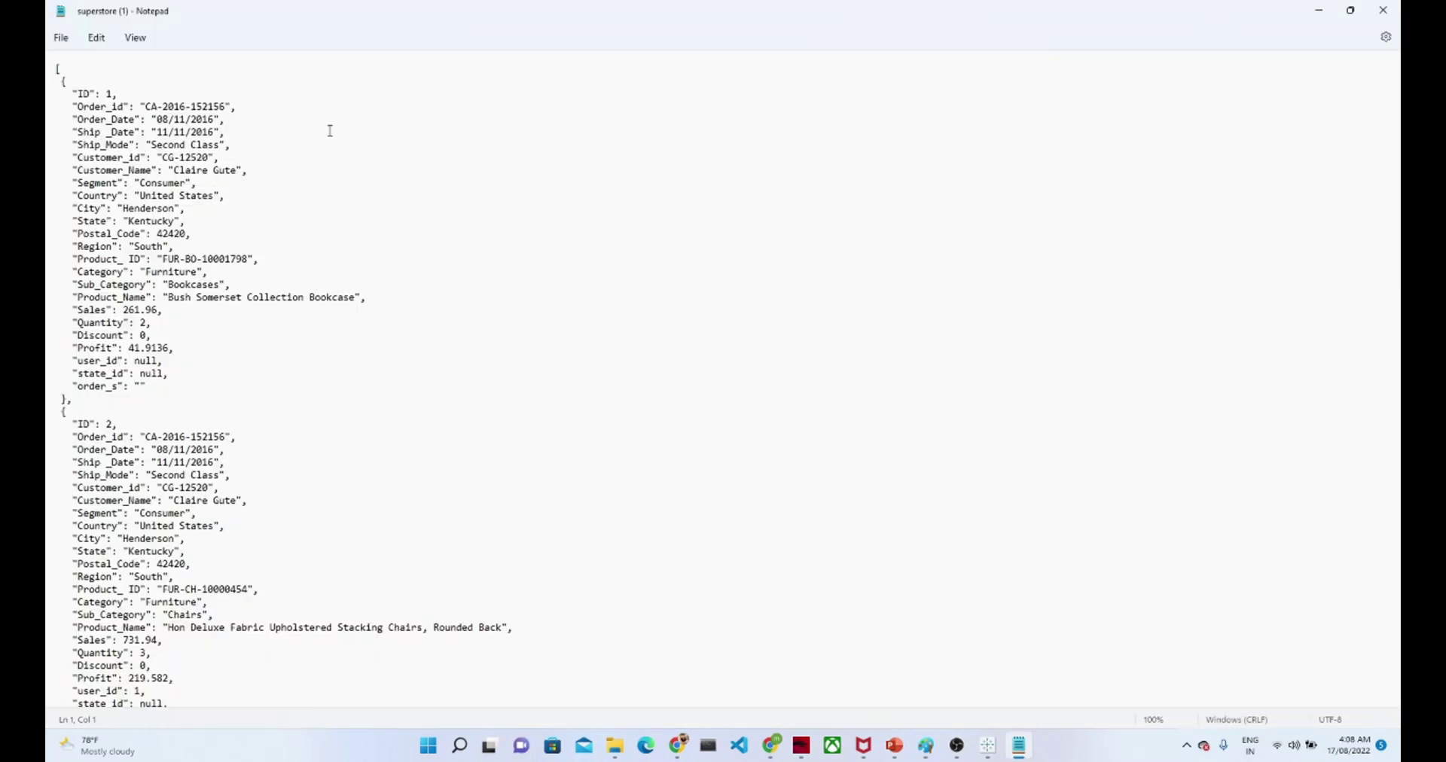
drag(69, 99, 201, 384)
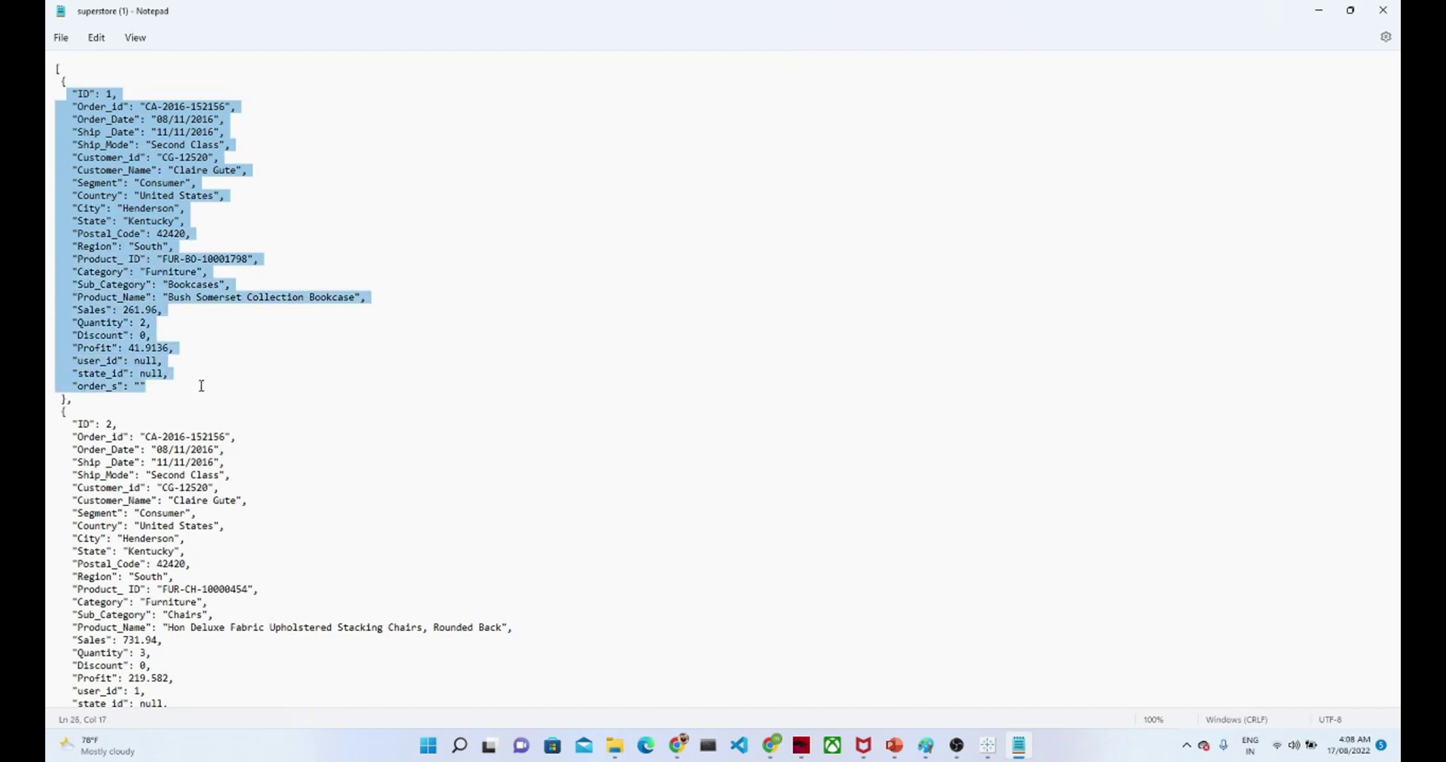
click(138, 196)
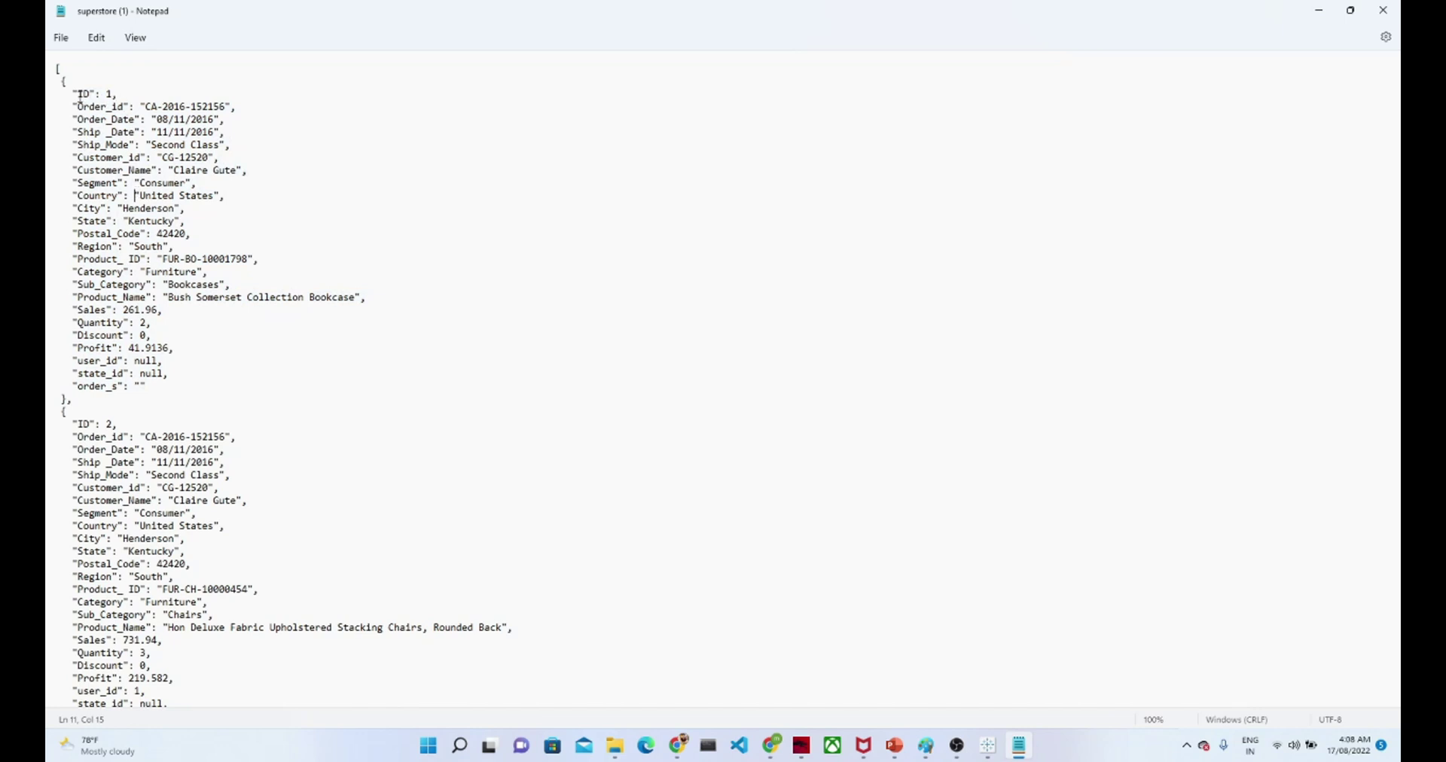
drag(79, 94, 173, 385)
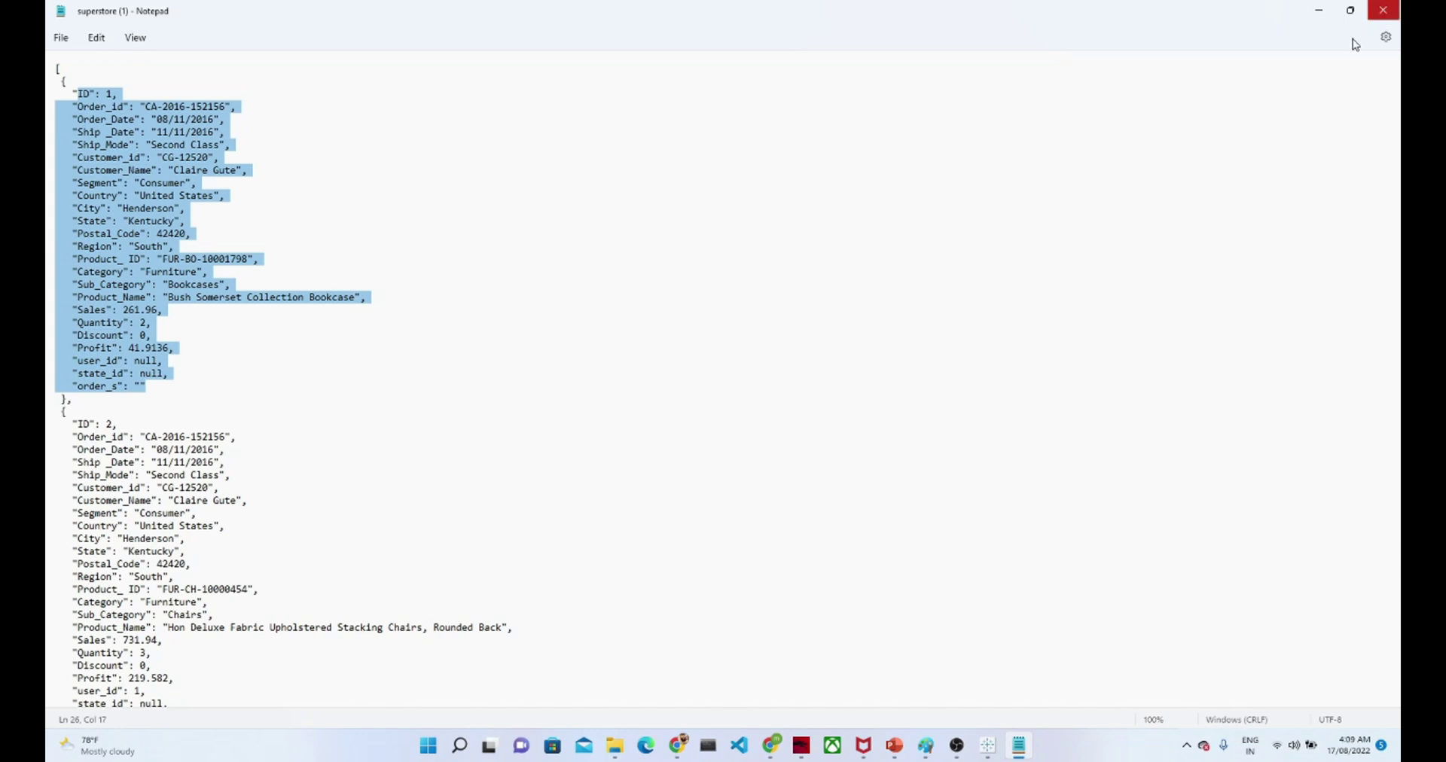
Switch back to the Azure portal in Chrome, leave the blob's details and open the Data factories list.
mouse_move(778, 751)
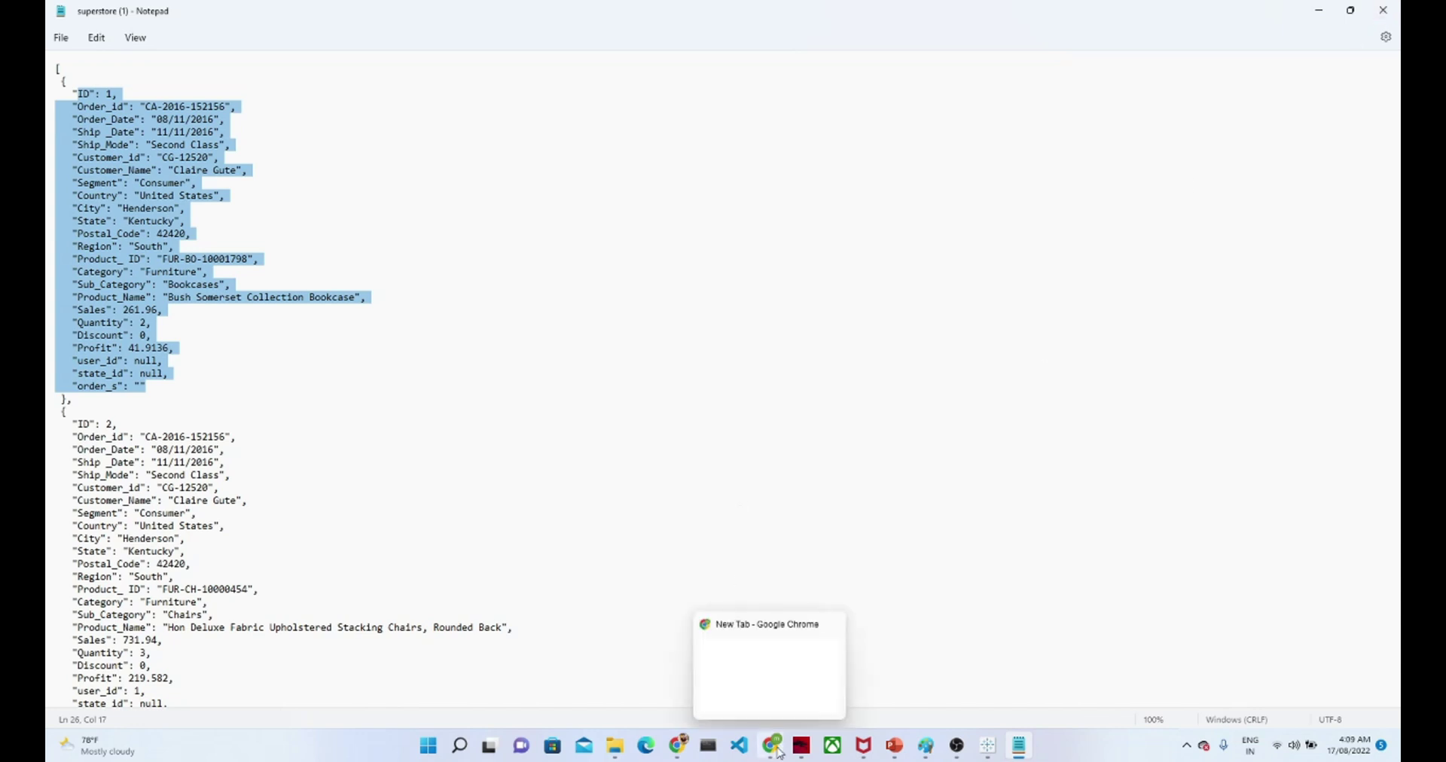
mouse_move(677, 751)
click(749, 683)
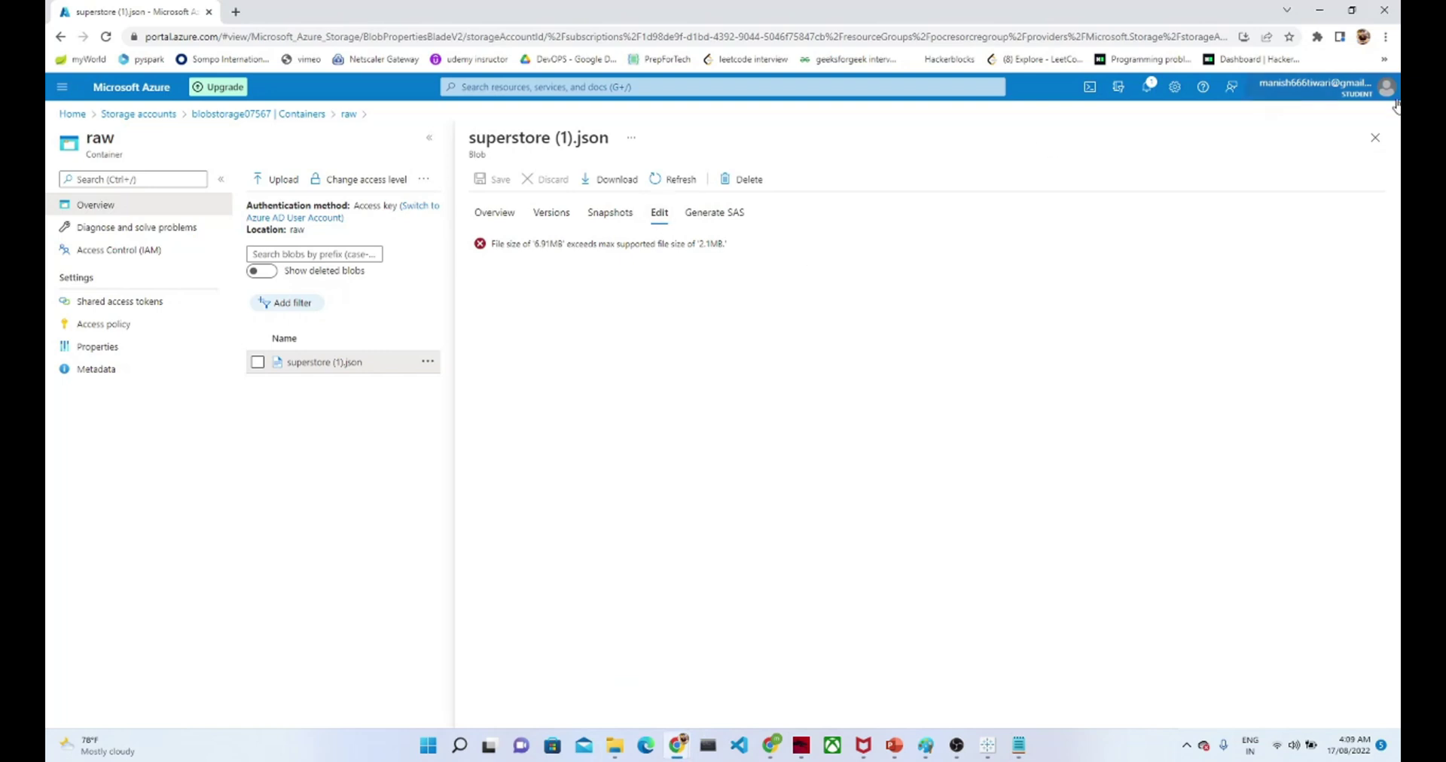
click(1376, 138)
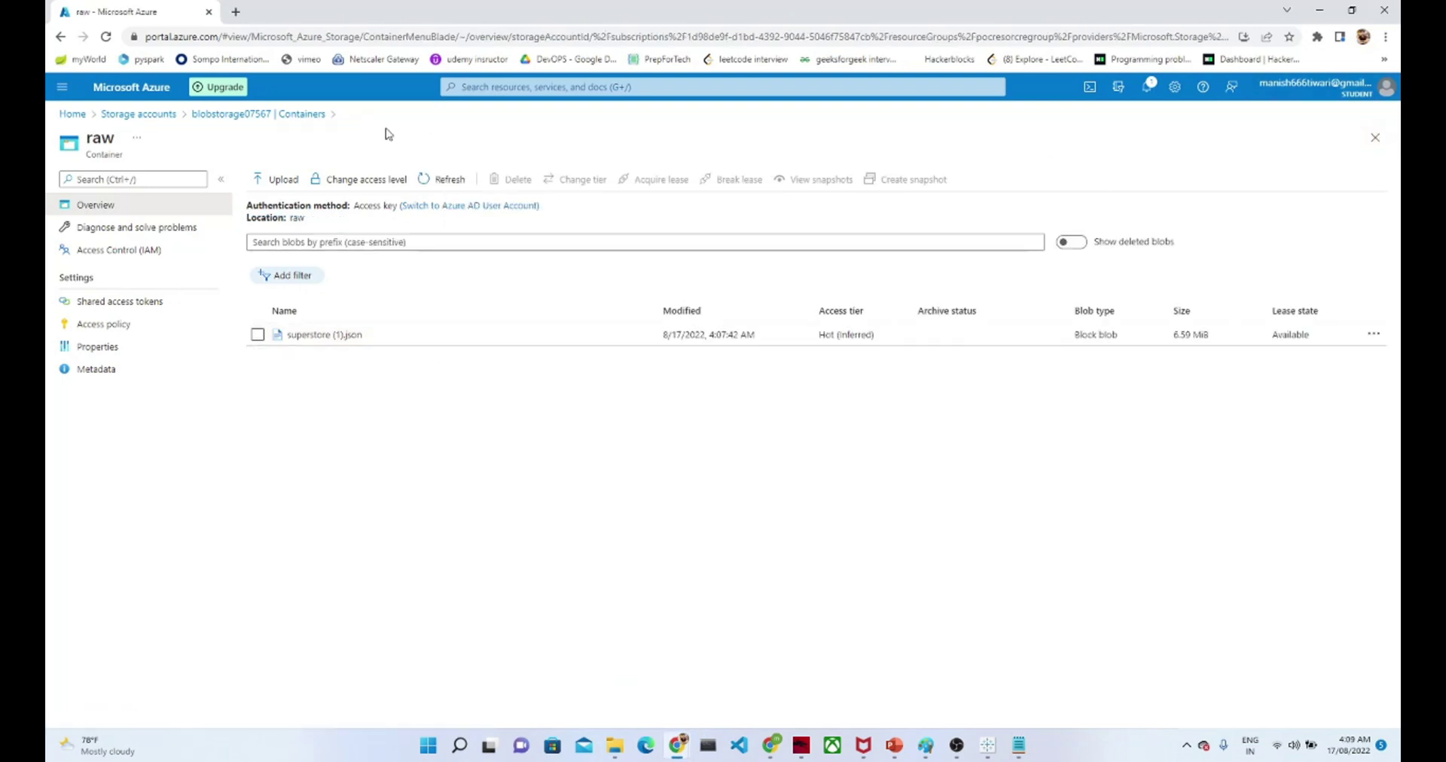
click(462, 86)
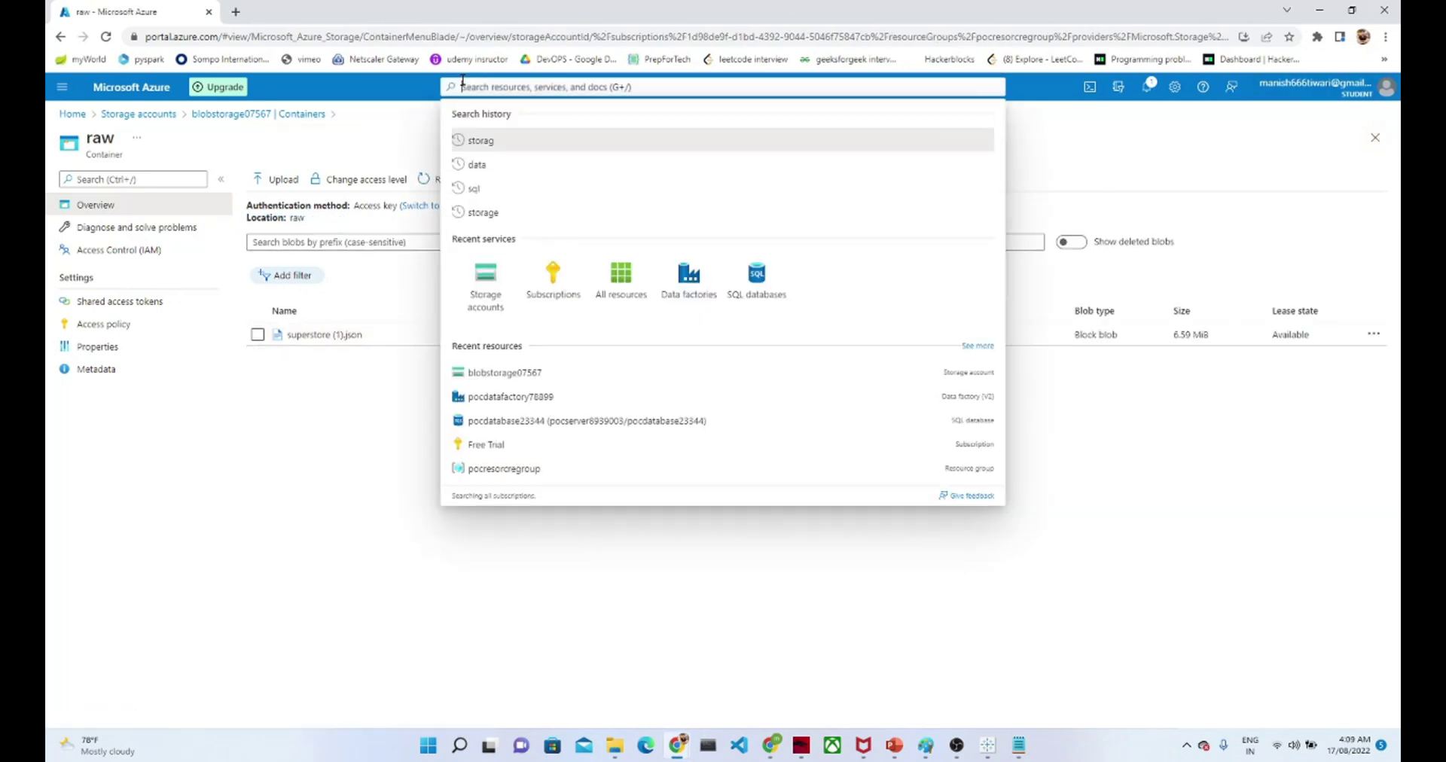
click(687, 278)
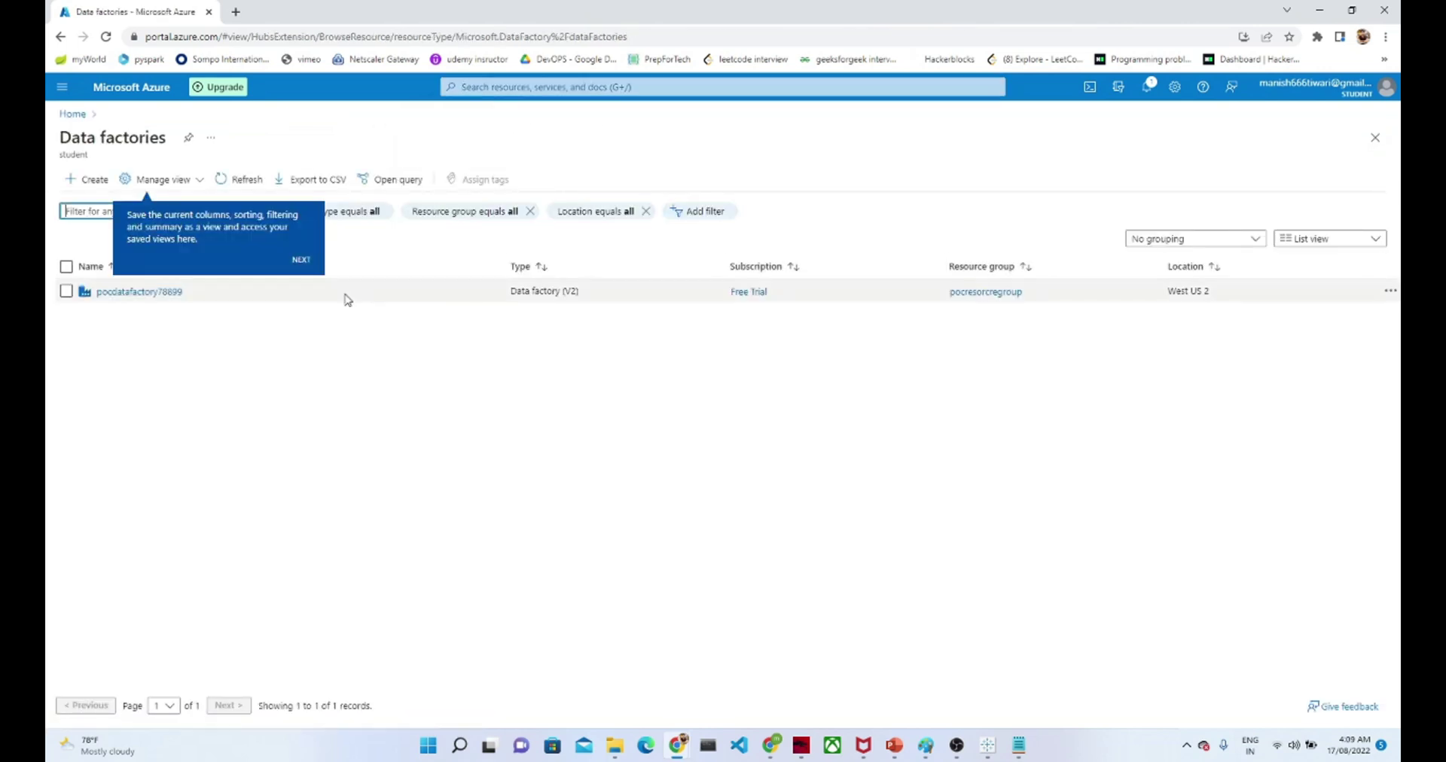
Open the pocdatafactory78899 data factory in Azure Data Factory Studio and go to its authoring workspace.
click(131, 296)
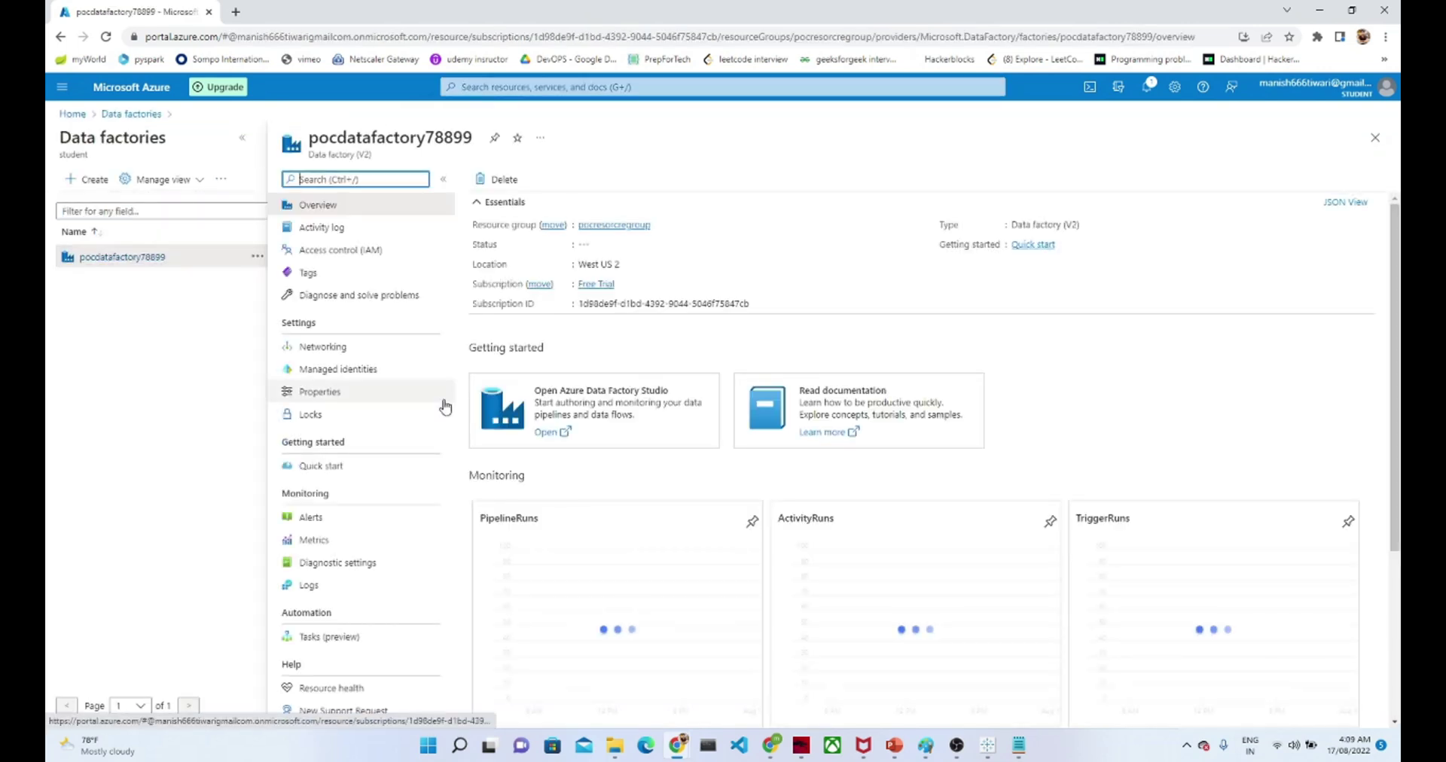
click(564, 415)
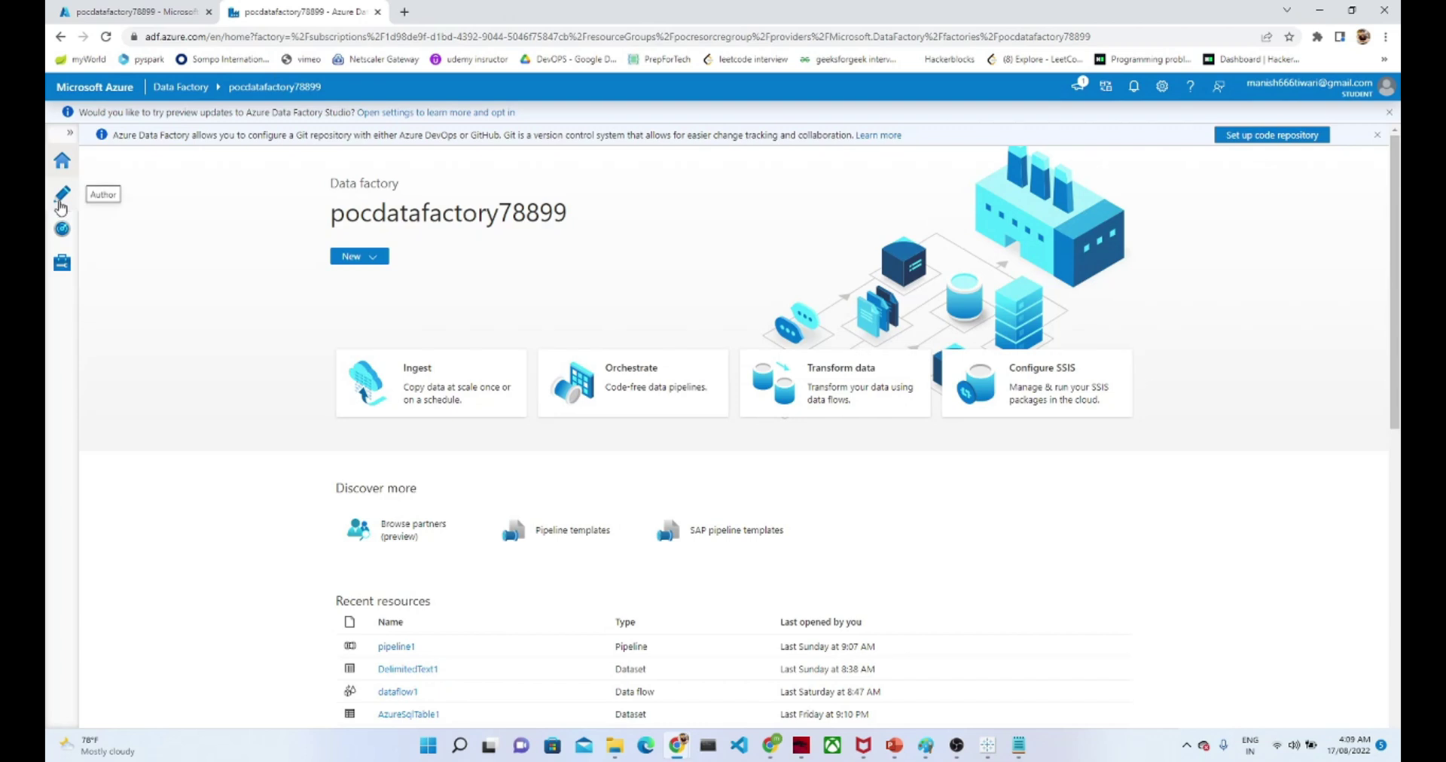
click(61, 207)
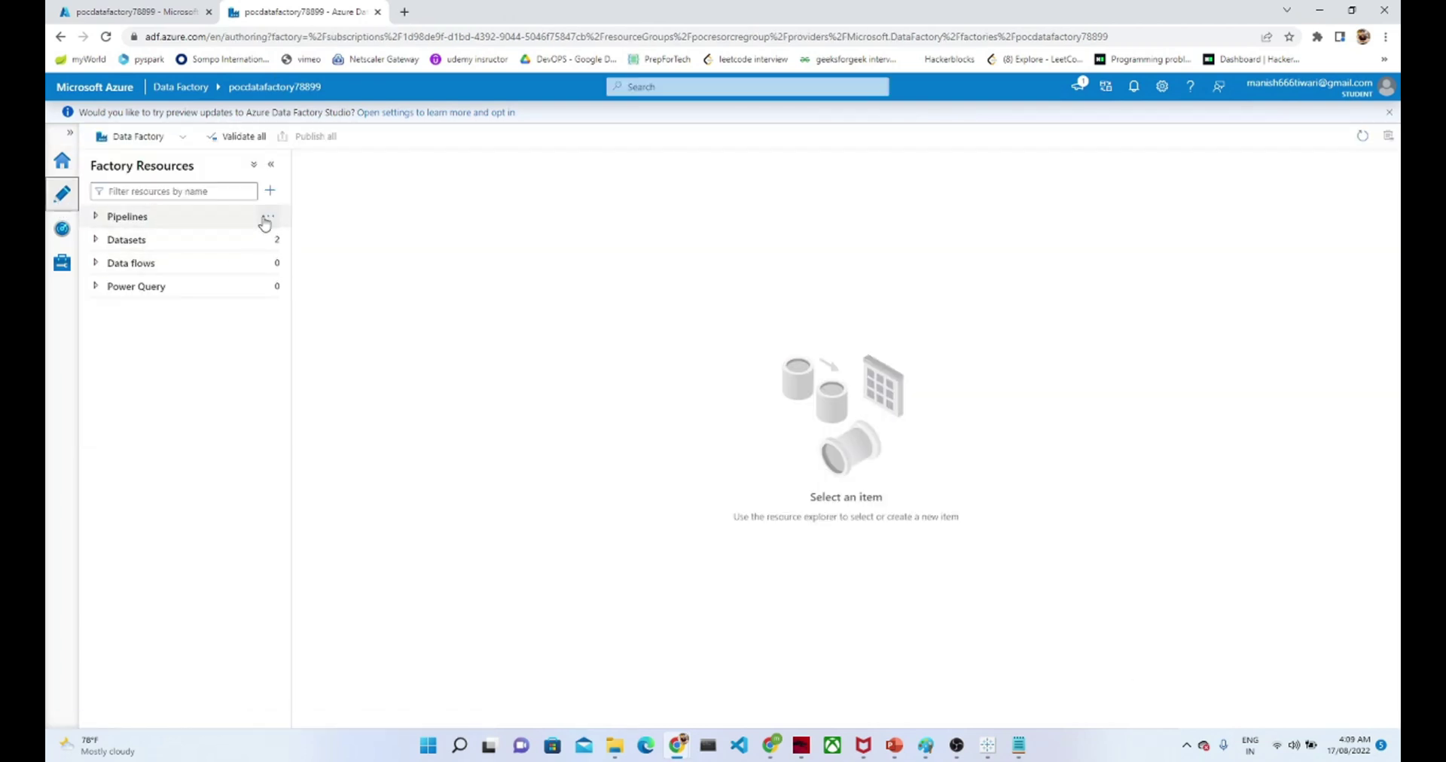
Delete the existing pipeline1 from the factory's pipelines.
click(218, 220)
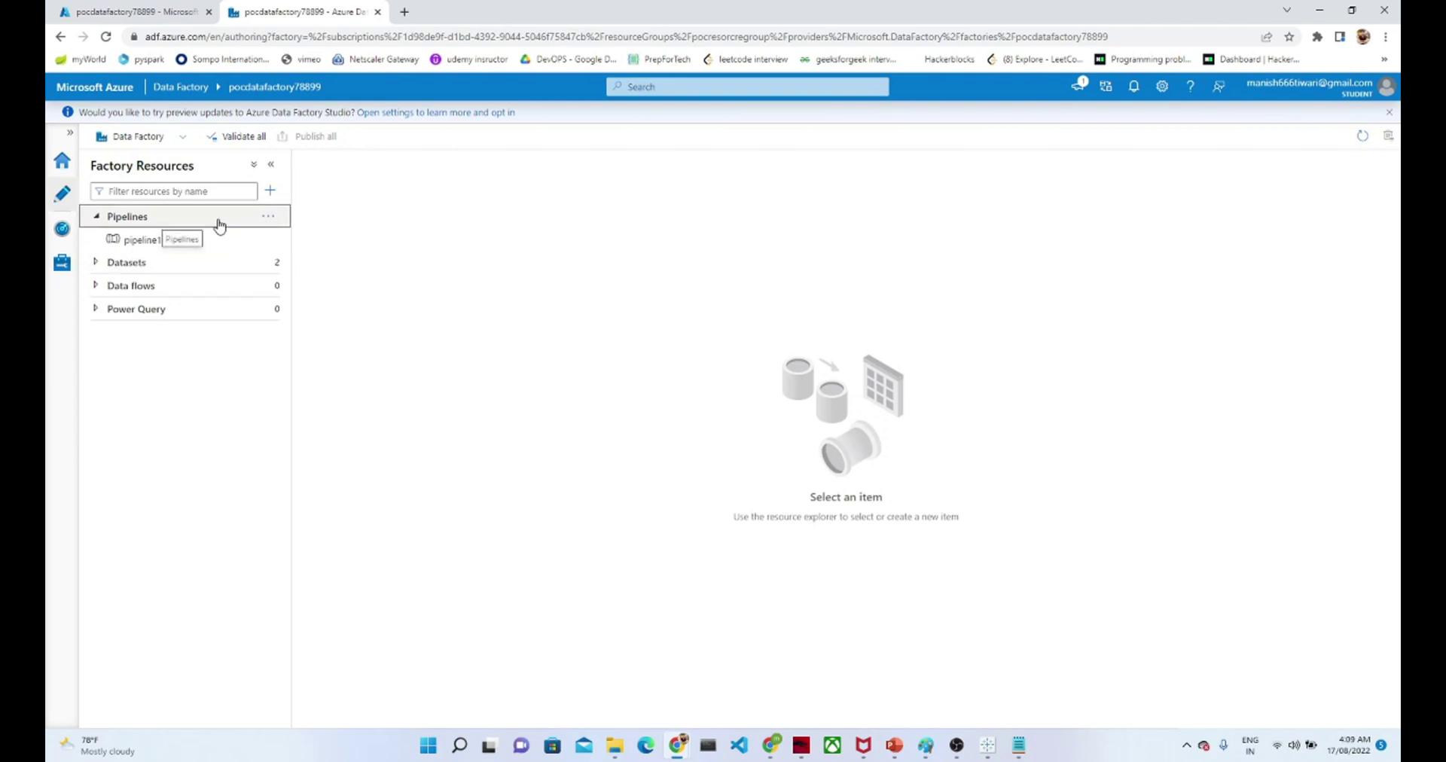
click(268, 240)
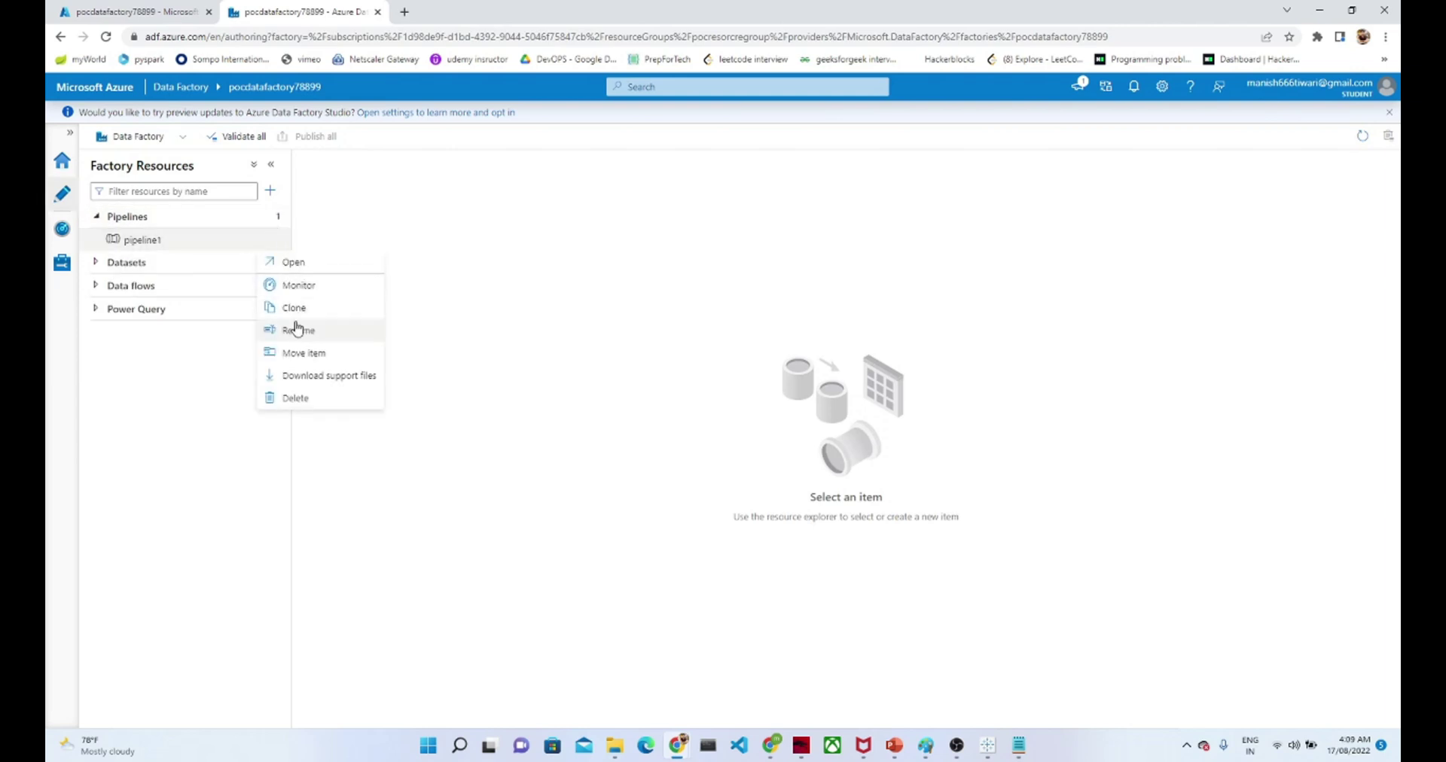
click(290, 399)
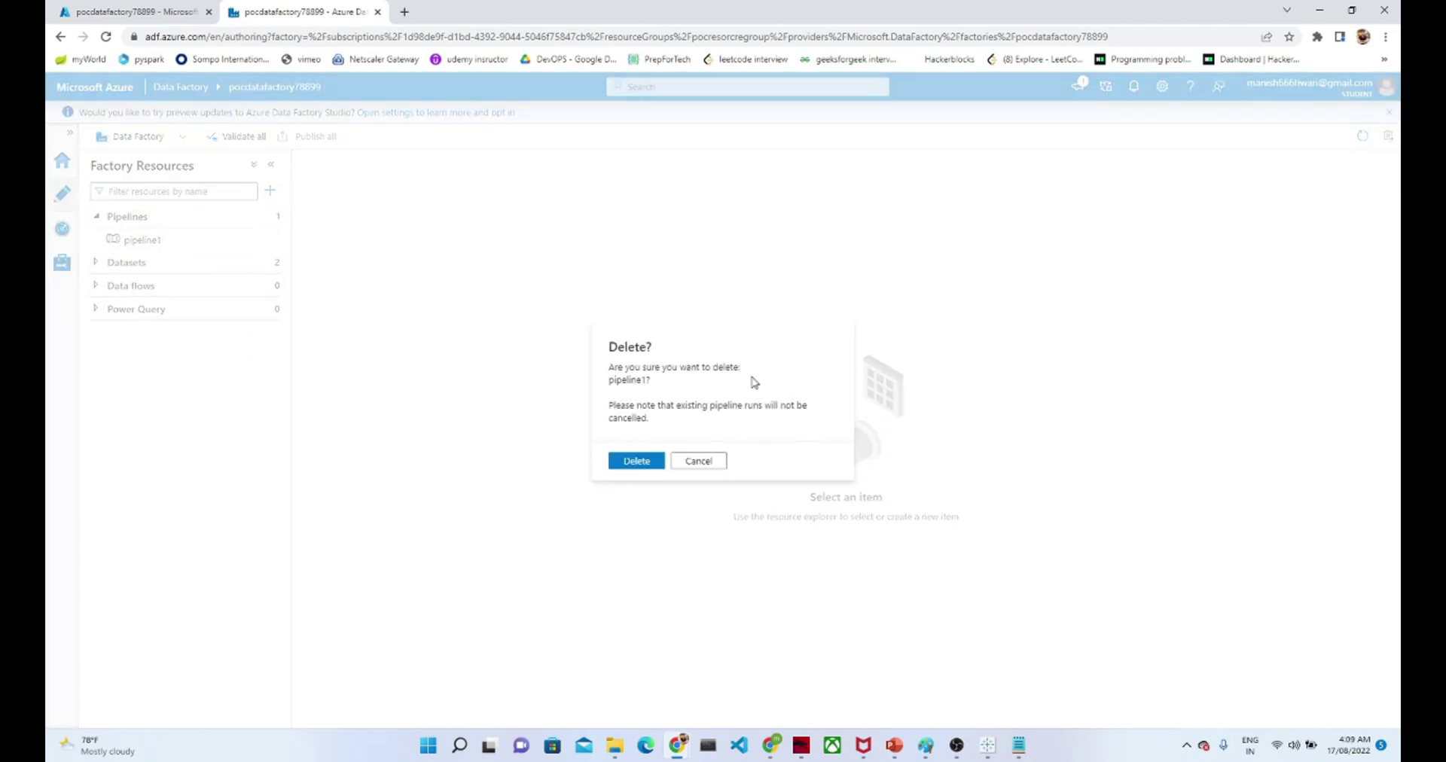
click(646, 472)
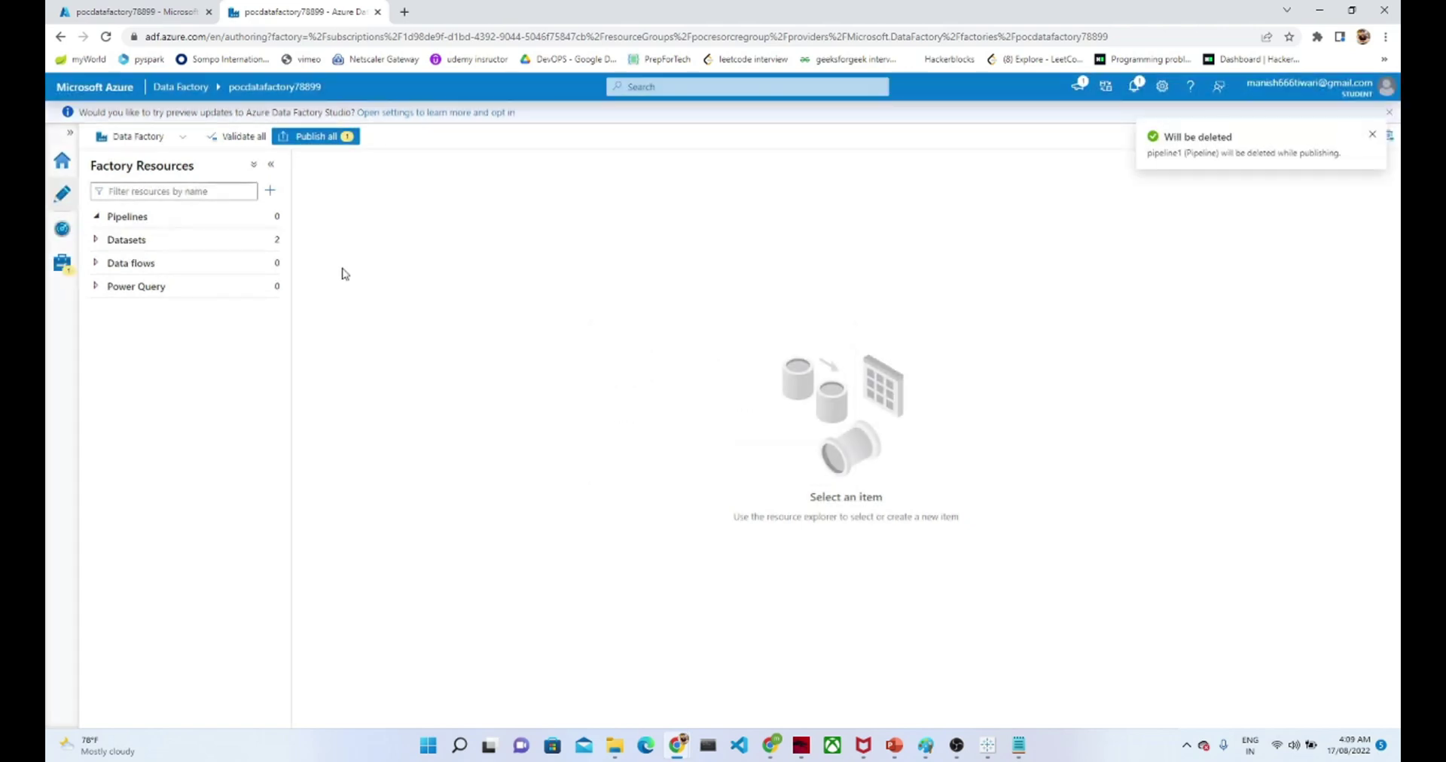
Delete the AzureSqlTable1 and DelimitedText1 datasets and publish all pending deletions.
click(210, 241)
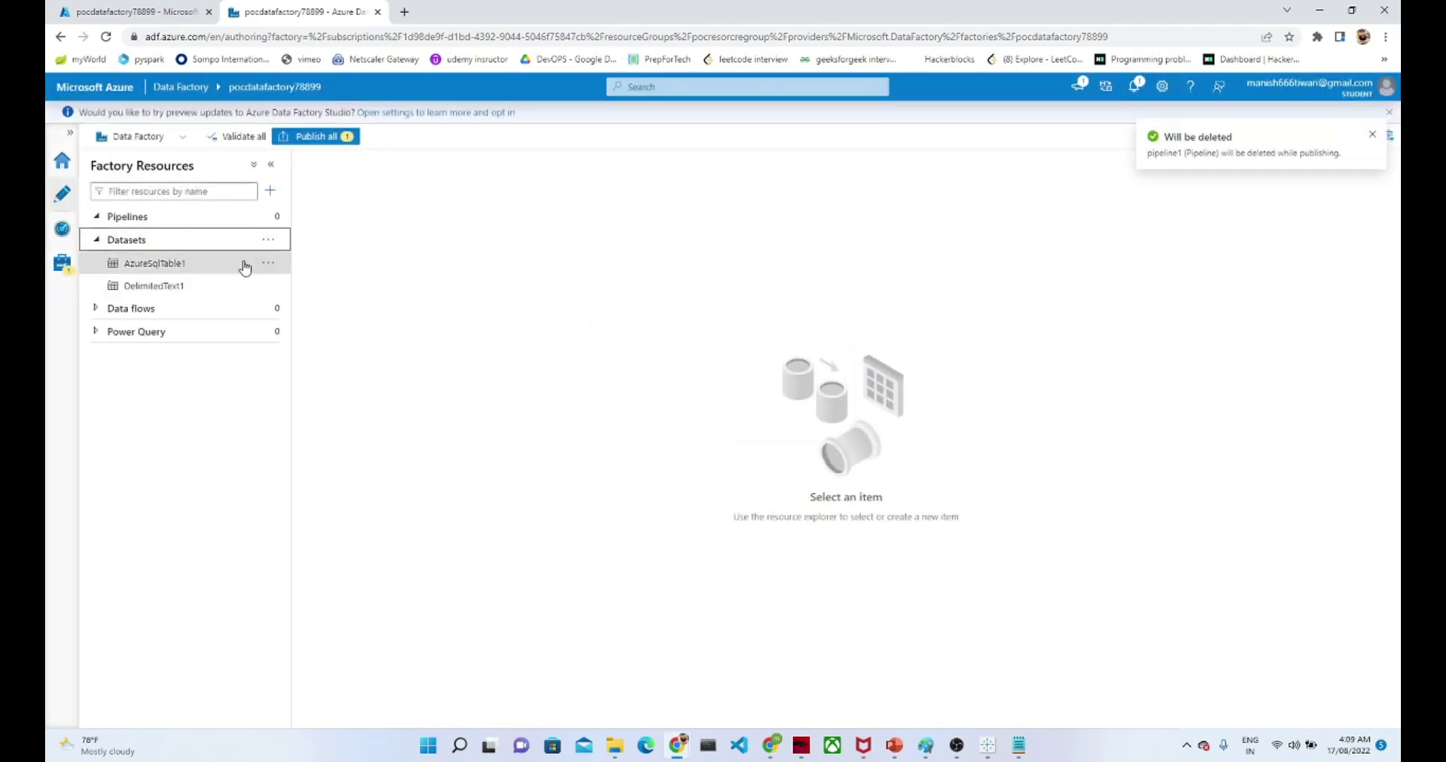
click(265, 263)
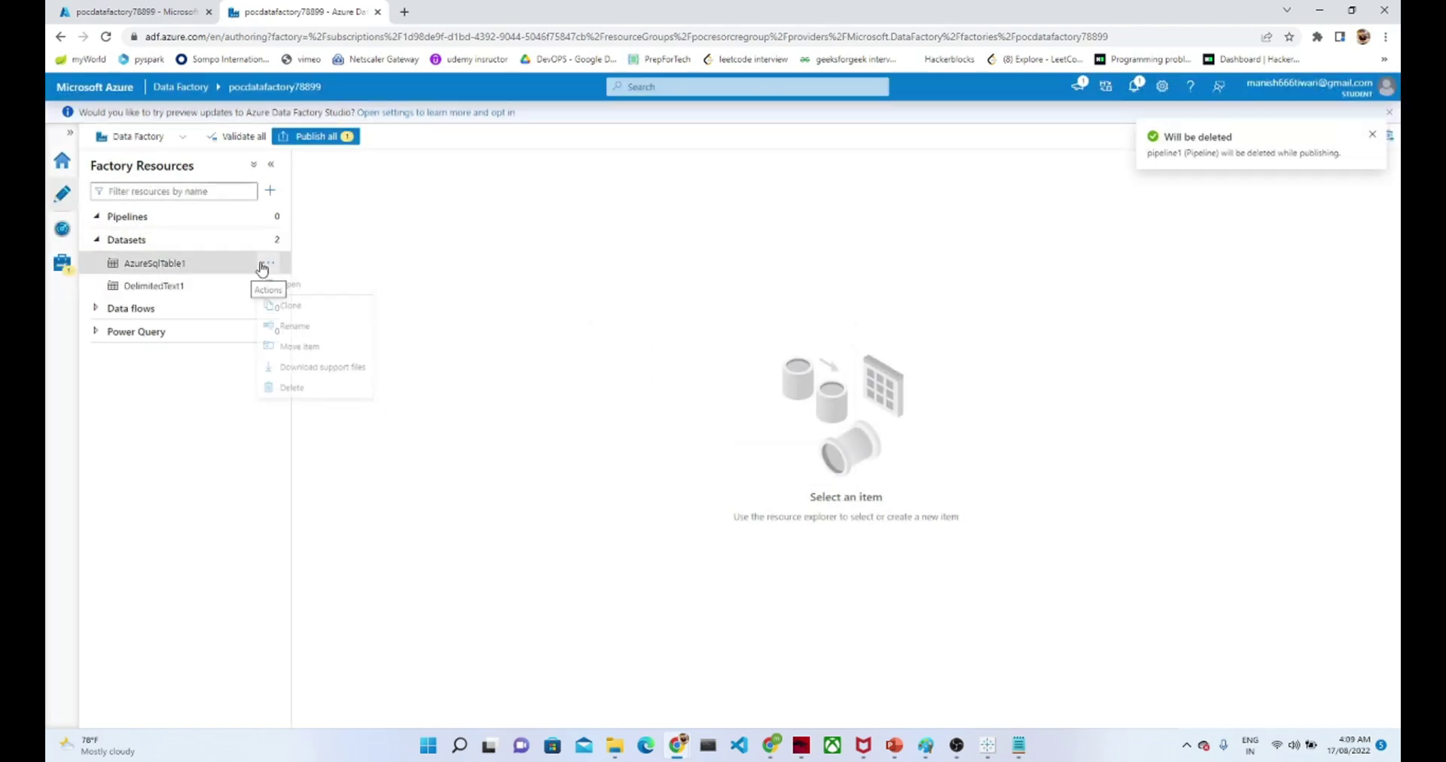
click(286, 407)
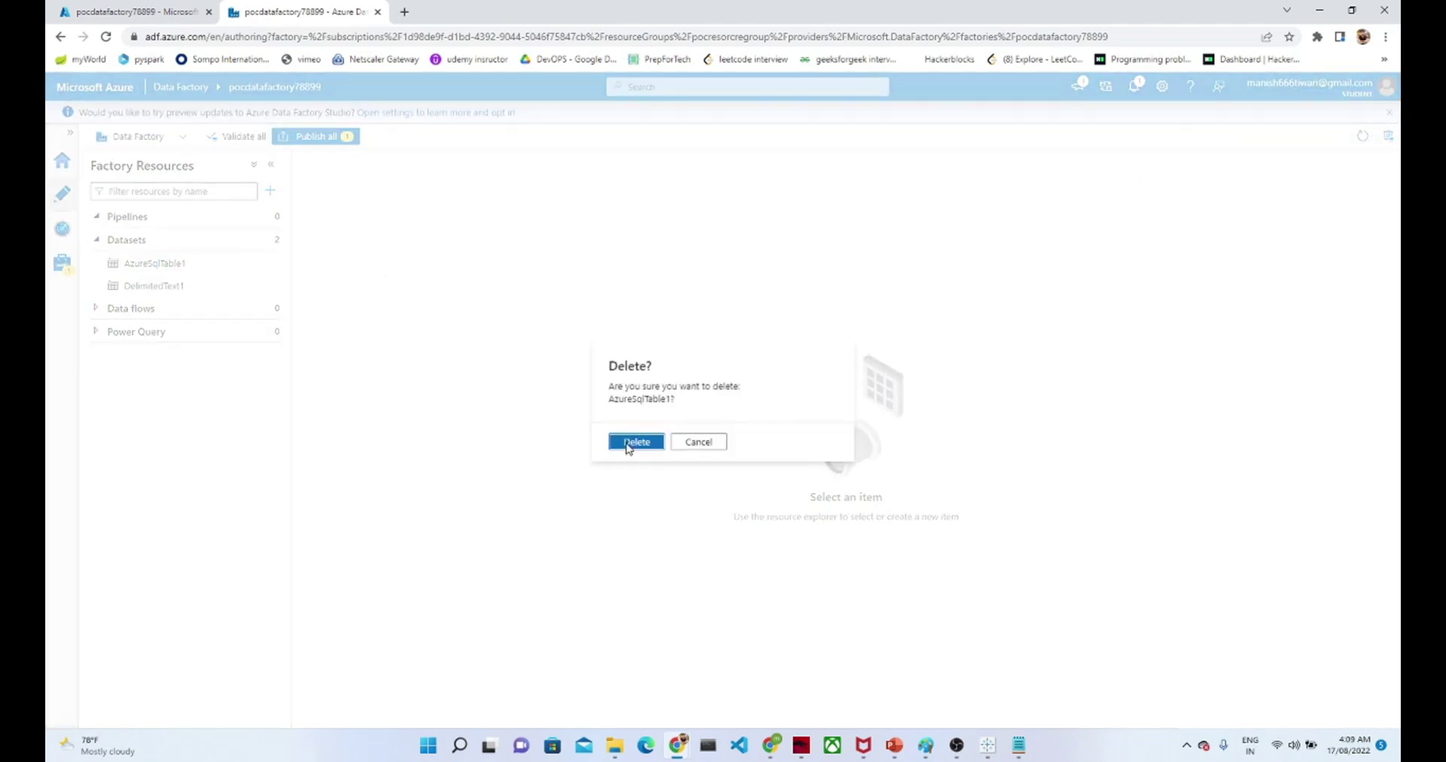
click(636, 442)
click(268, 265)
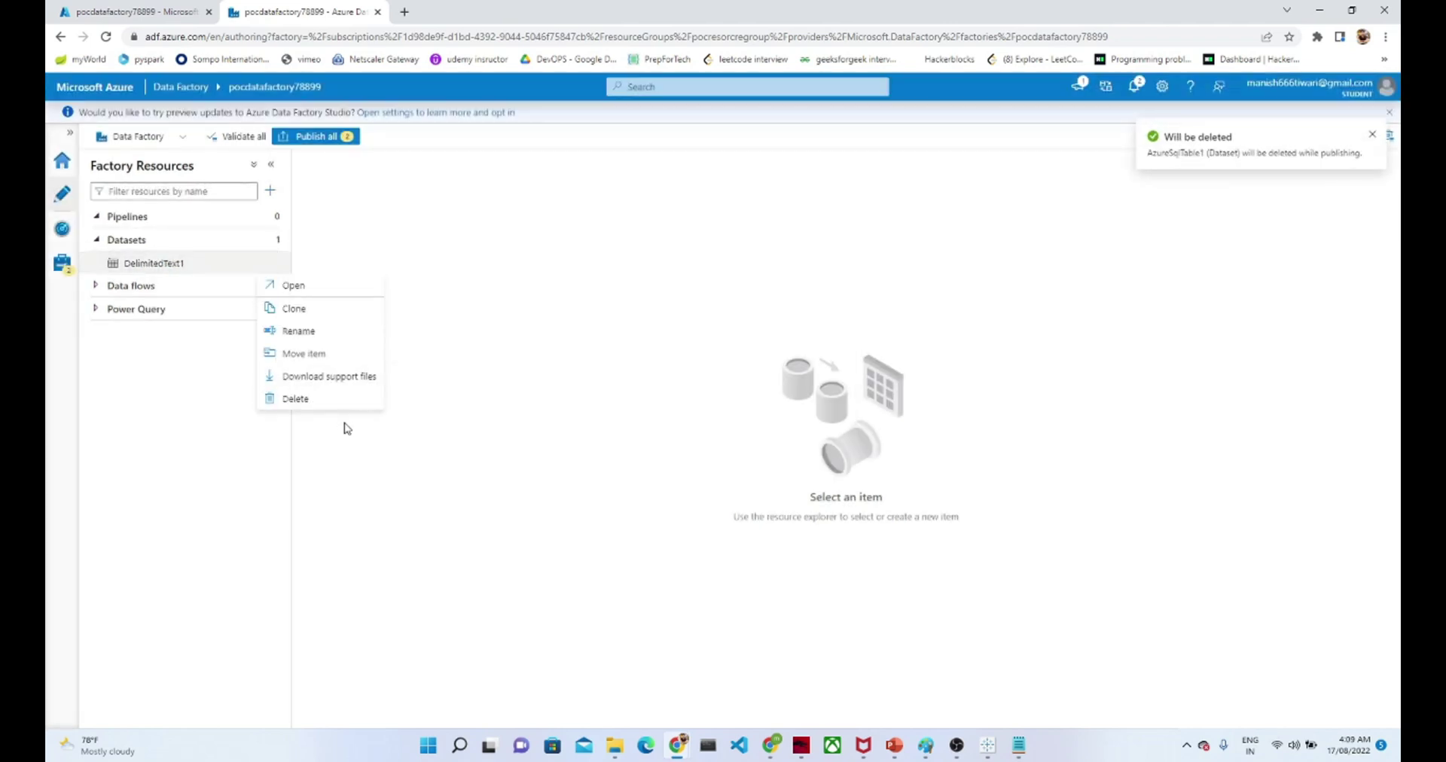
click(336, 400)
click(615, 442)
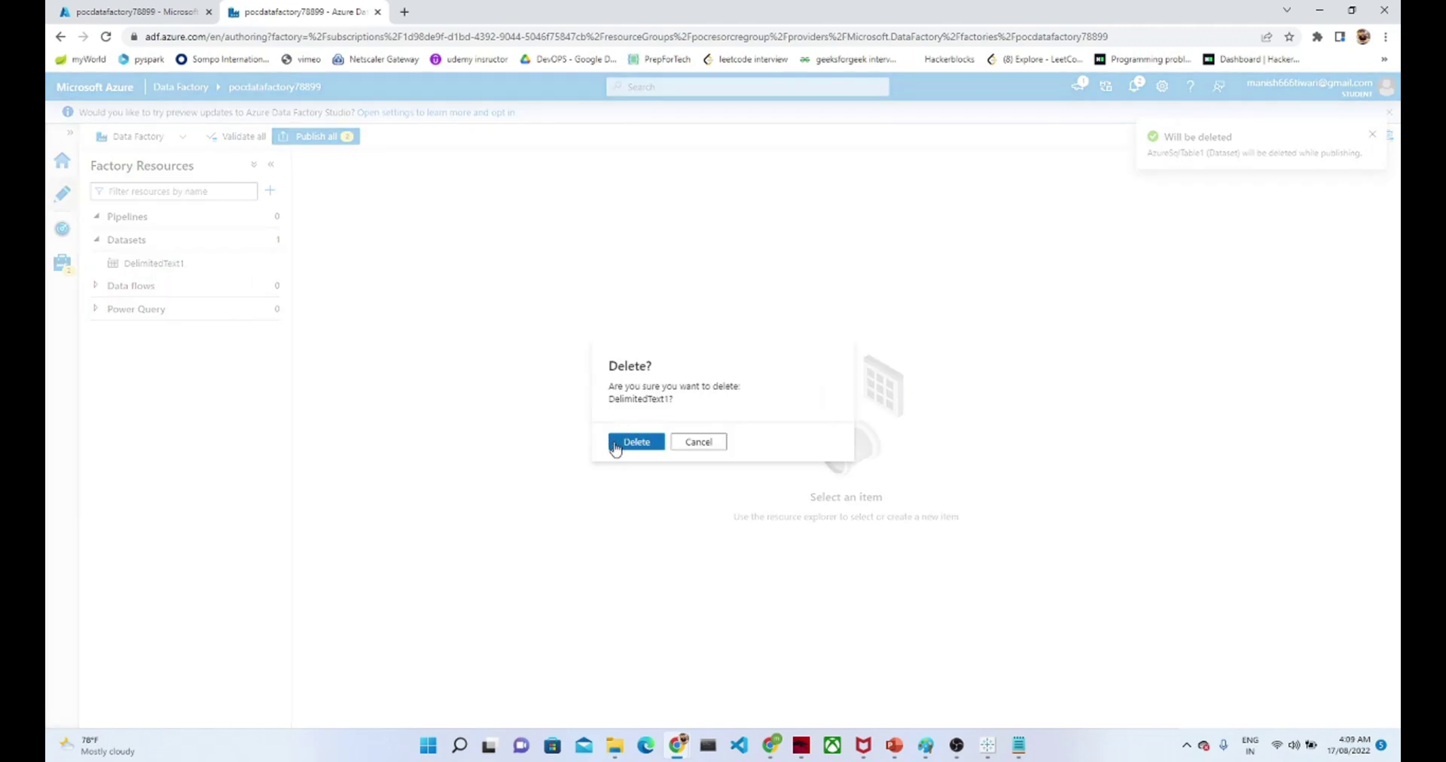
click(339, 136)
click(992, 711)
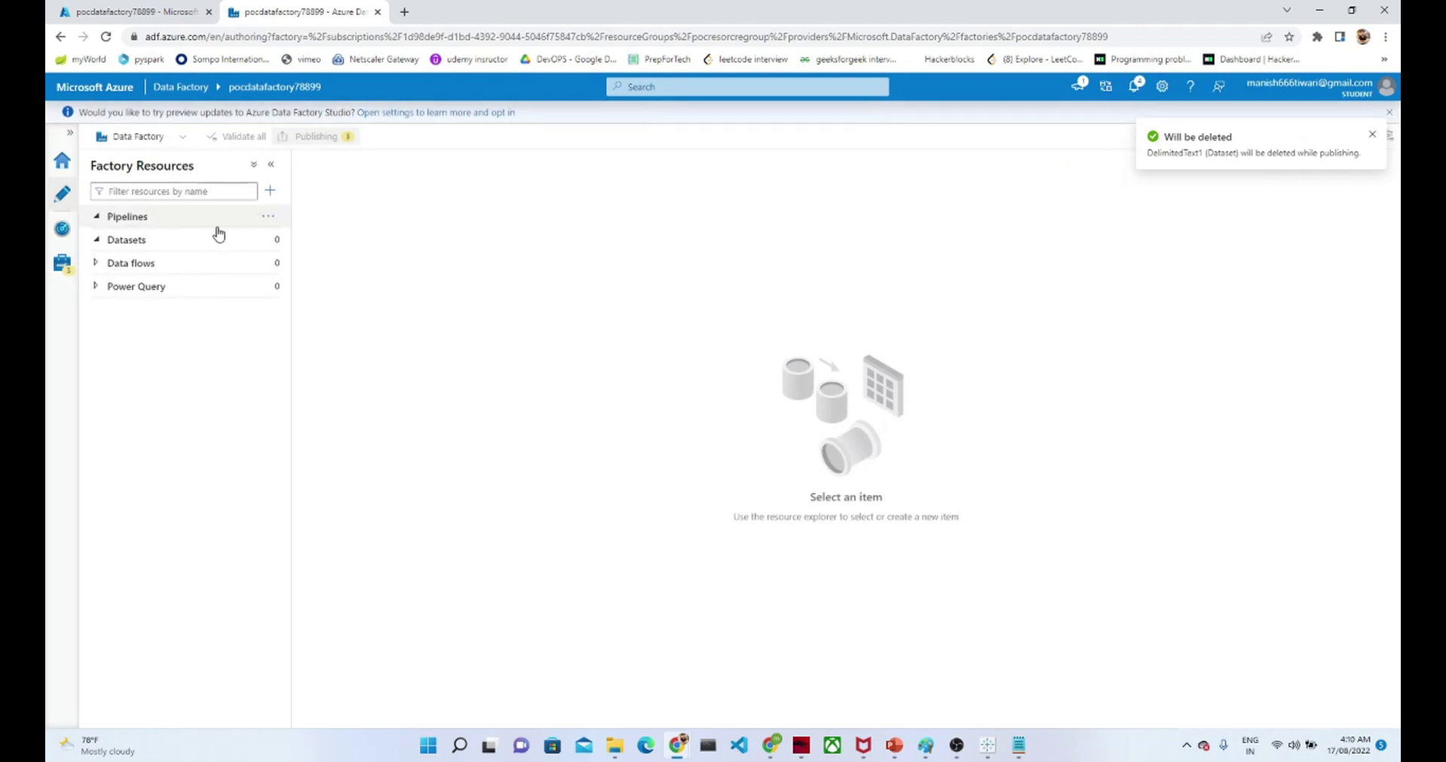
Create a new pipeline and add a Copy data activity to its canvas.
click(263, 216)
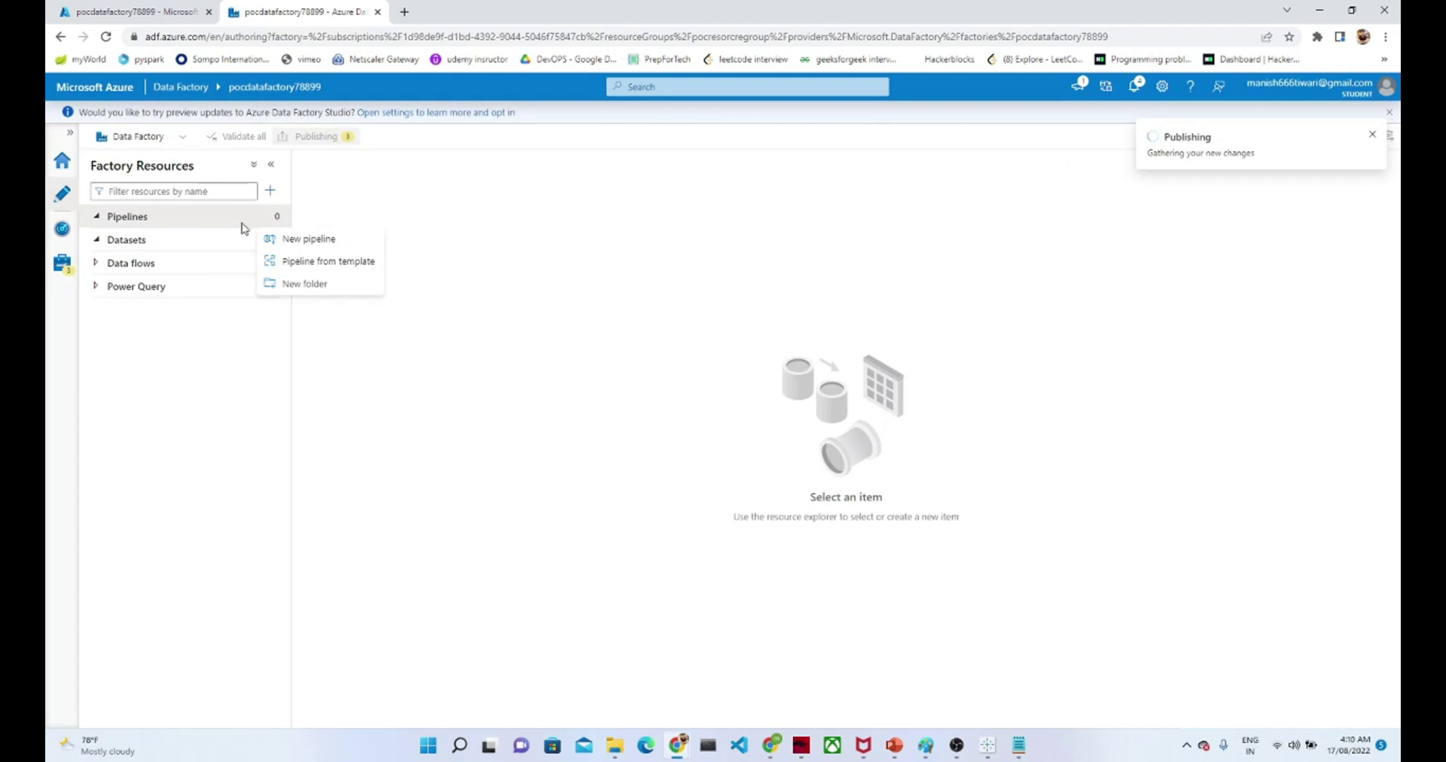
click(289, 239)
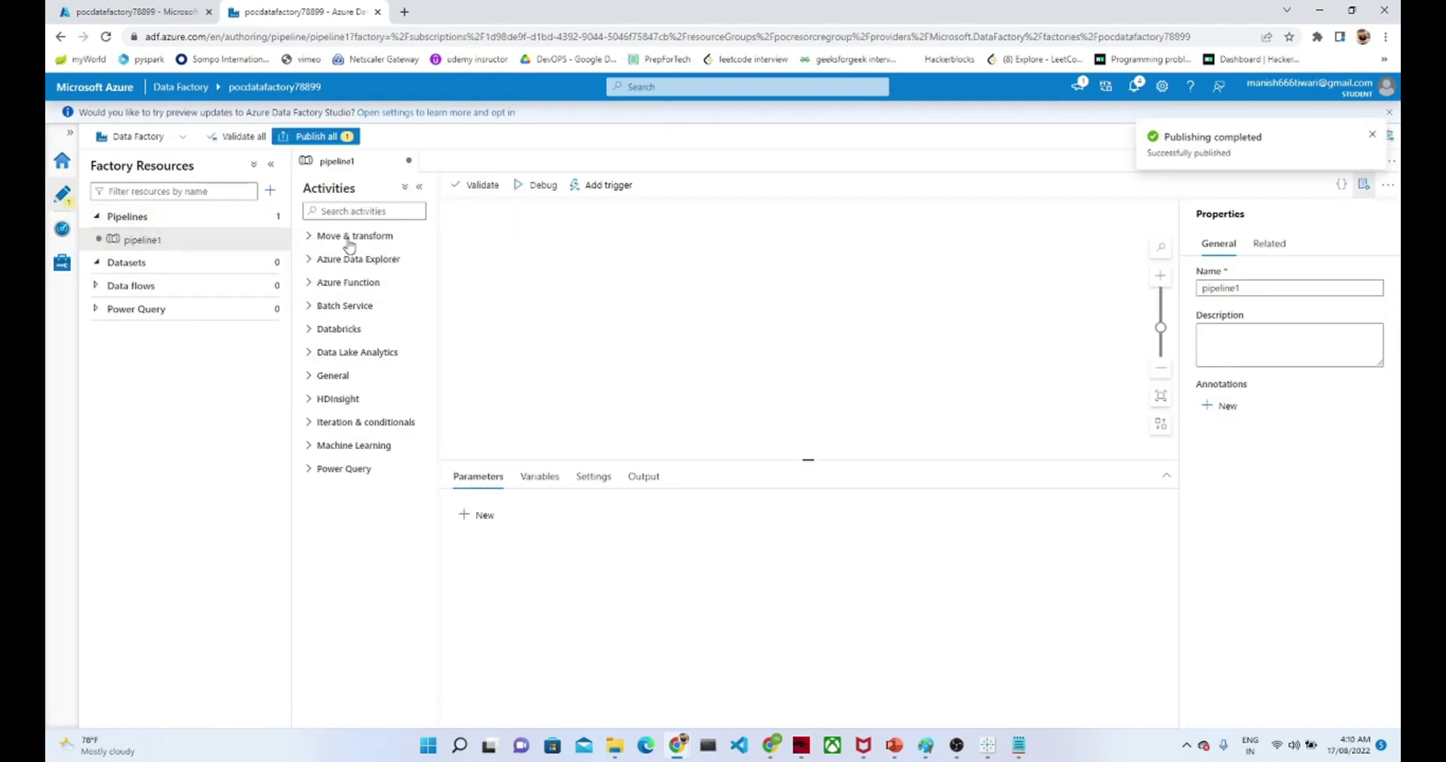
click(348, 236)
drag(346, 264, 686, 288)
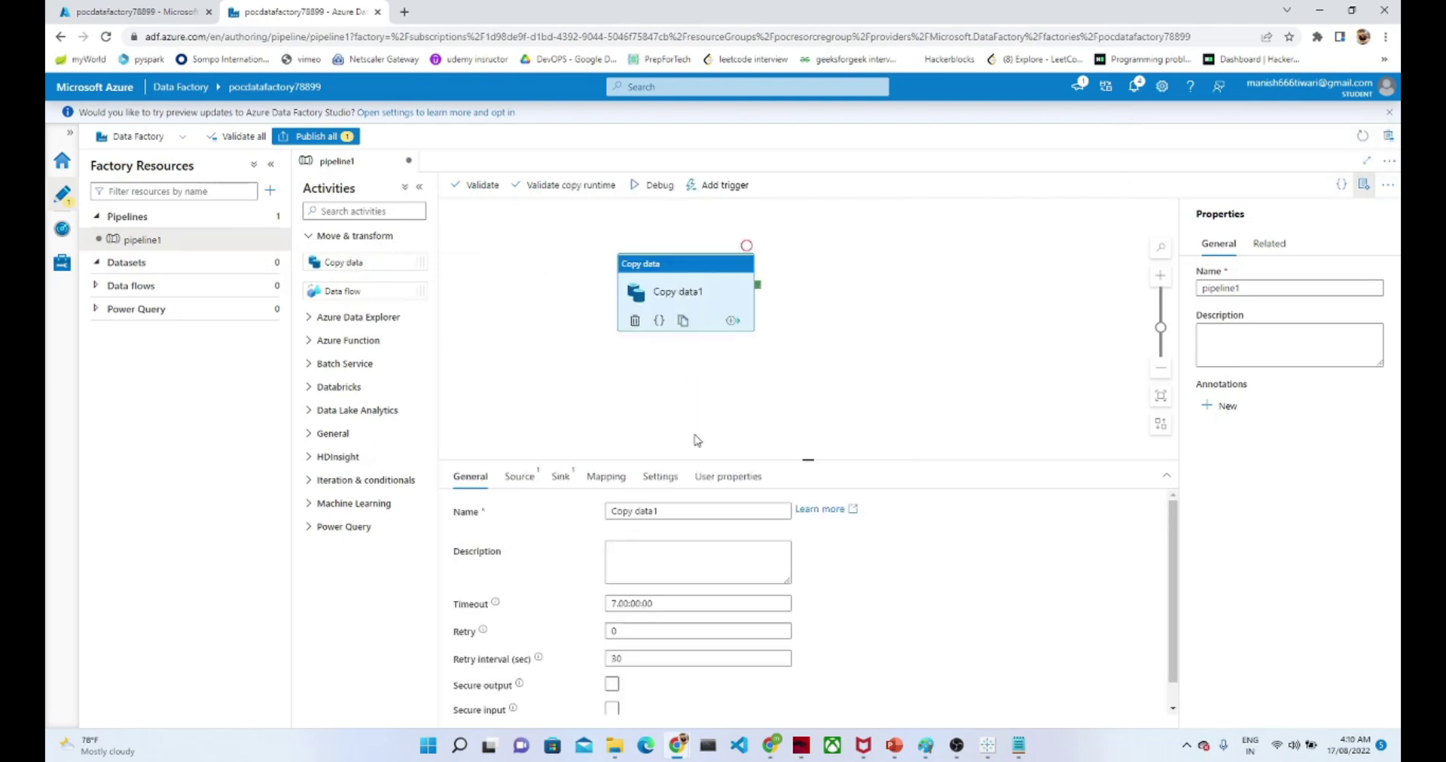
Start a new source dataset for the Copy data activity, using Azure Blob Storage as data store and JSON as format.
click(530, 480)
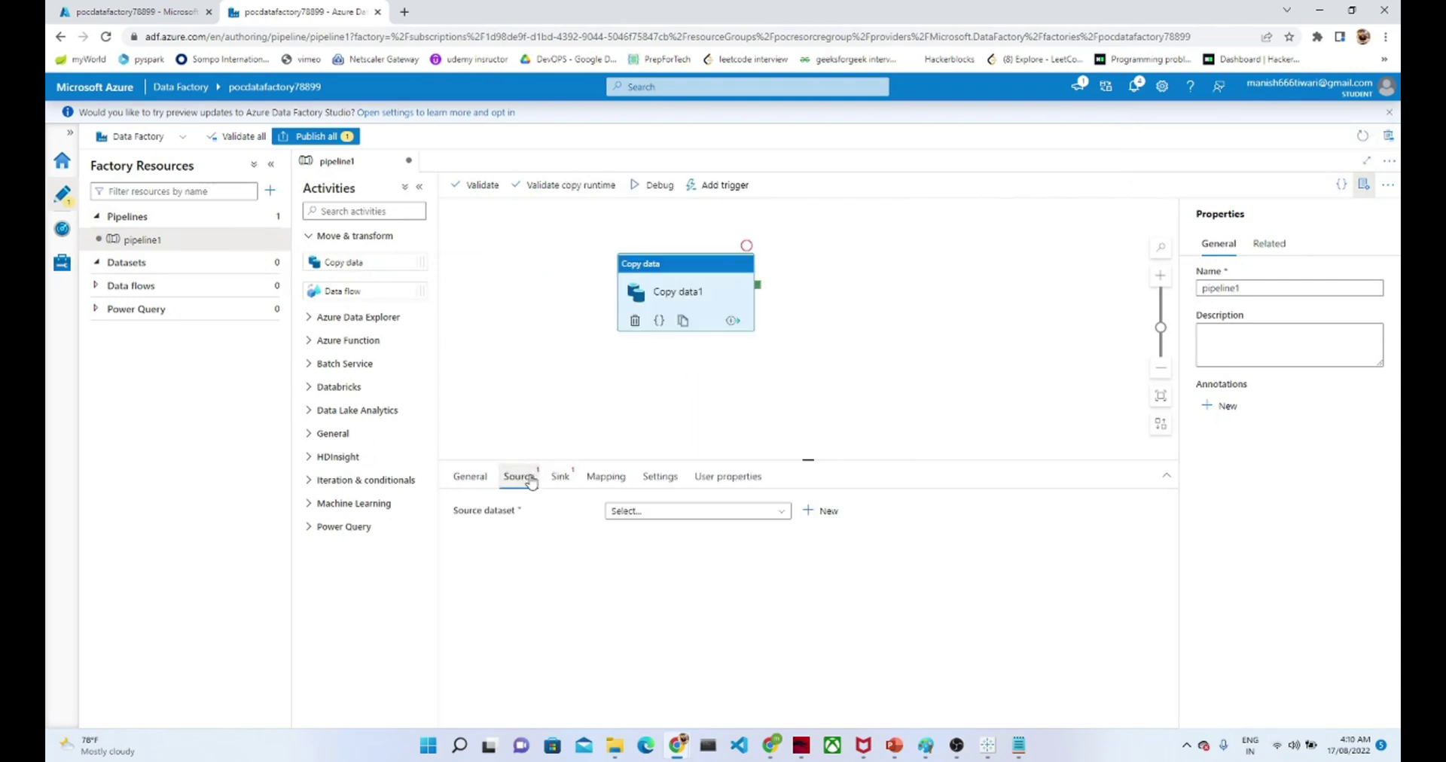
click(828, 512)
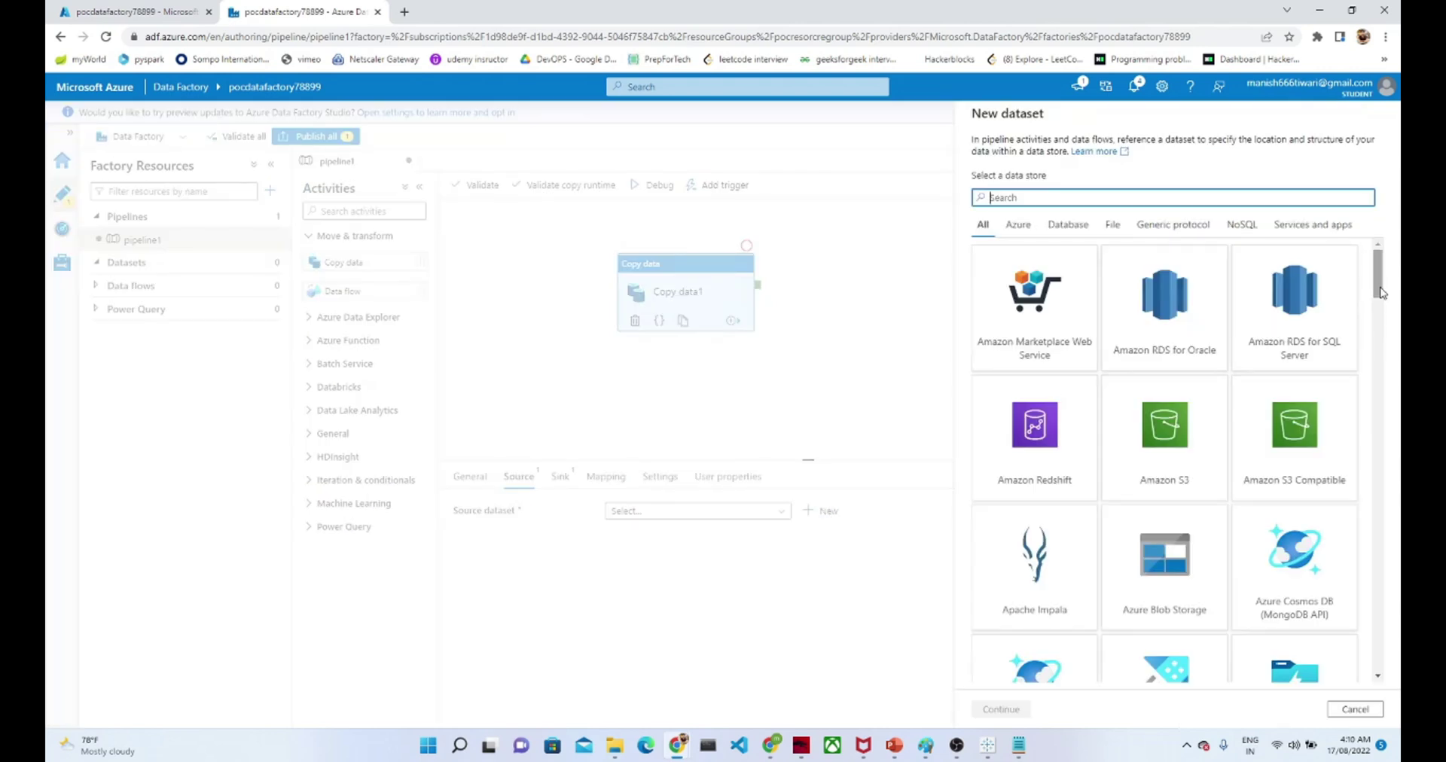
mouse_move(1383, 293)
mouse_down()
mouse_move(1382, 316)
mouse_move(1375, 286)
mouse_move(1375, 306)
mouse_up()
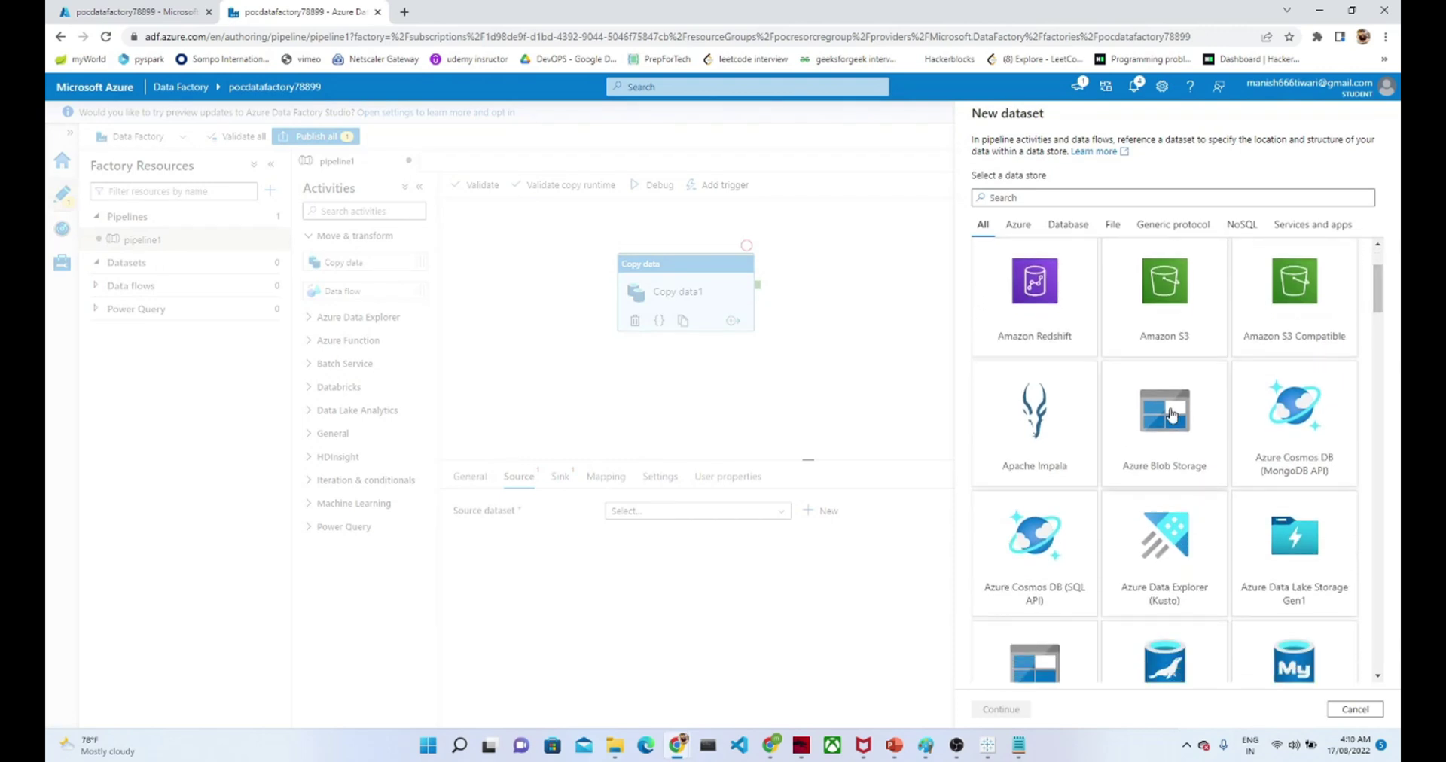
click(1164, 421)
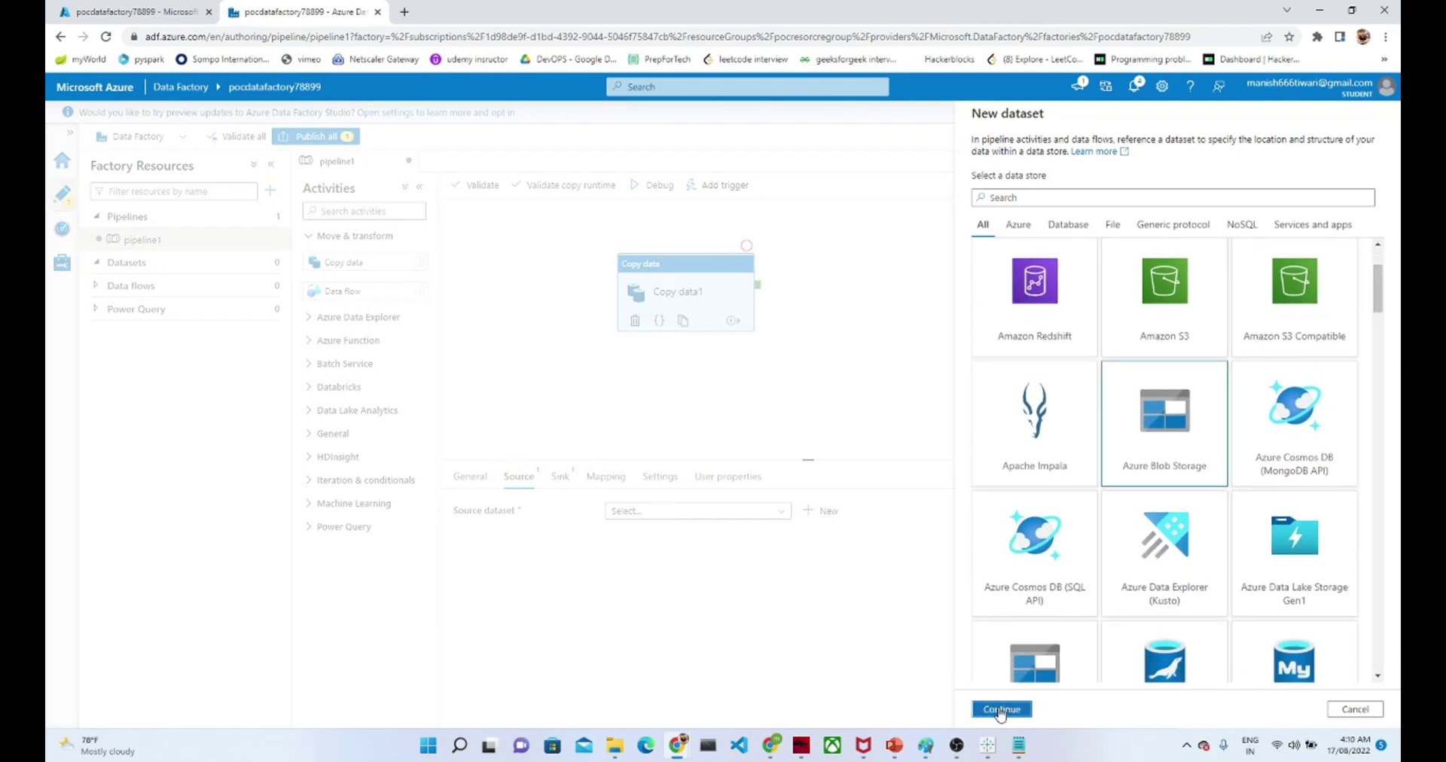
click(1002, 708)
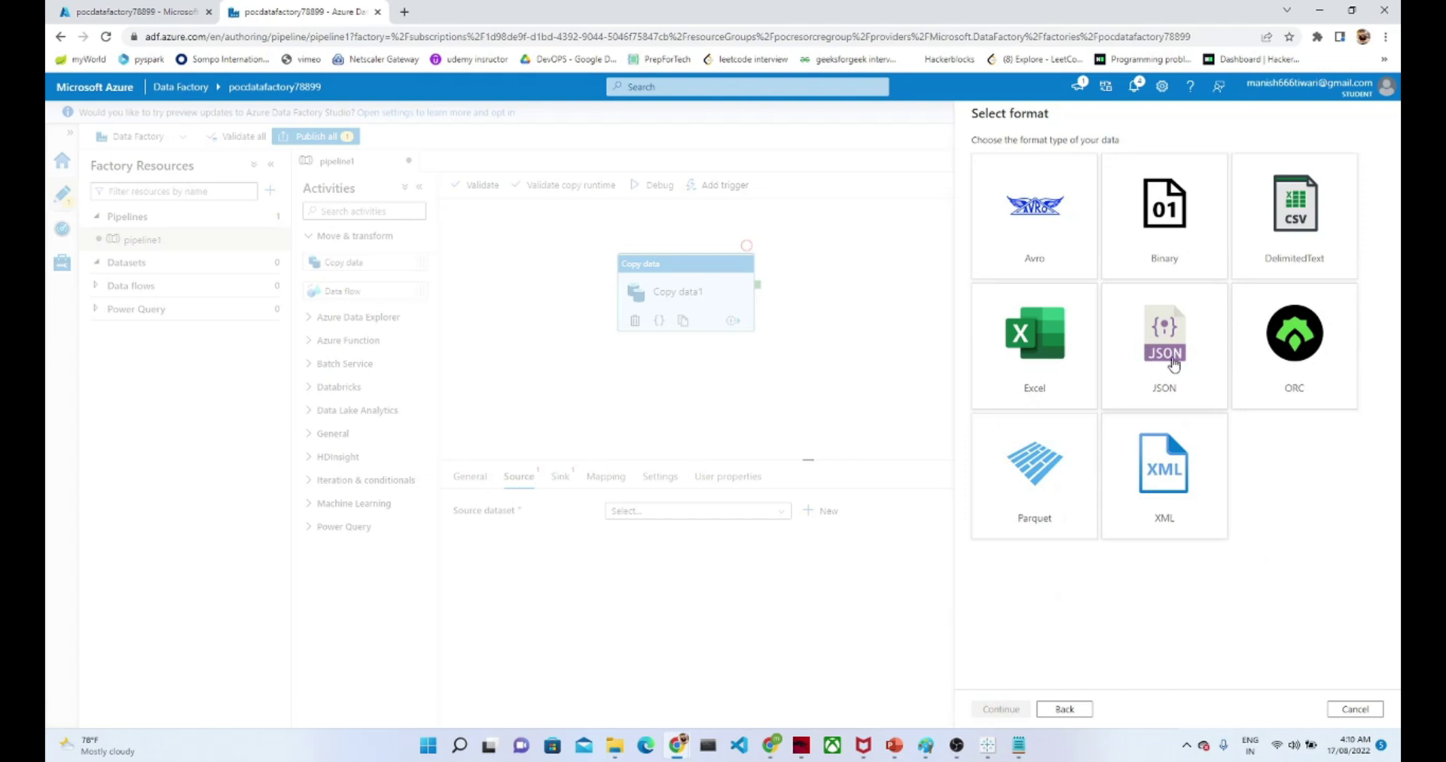
click(1171, 363)
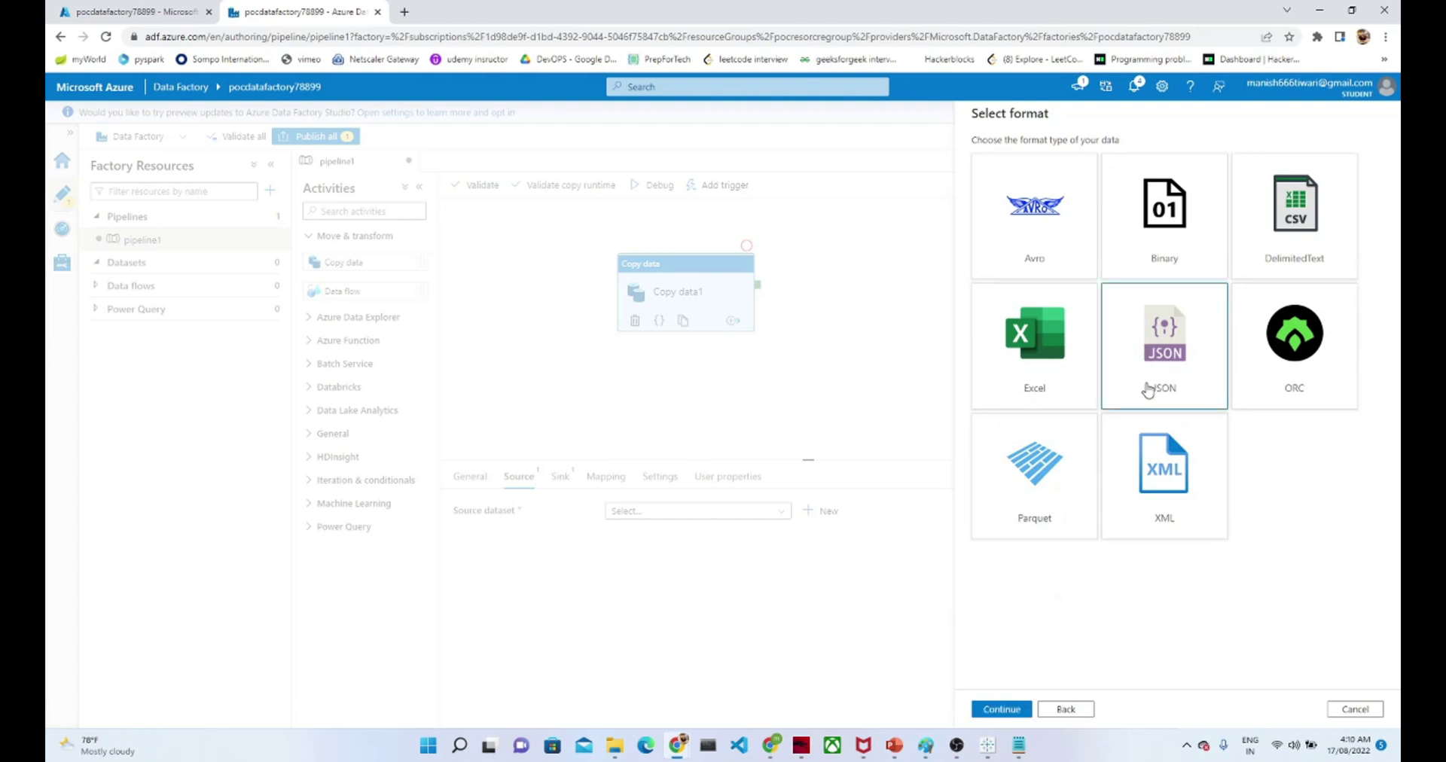
click(1002, 709)
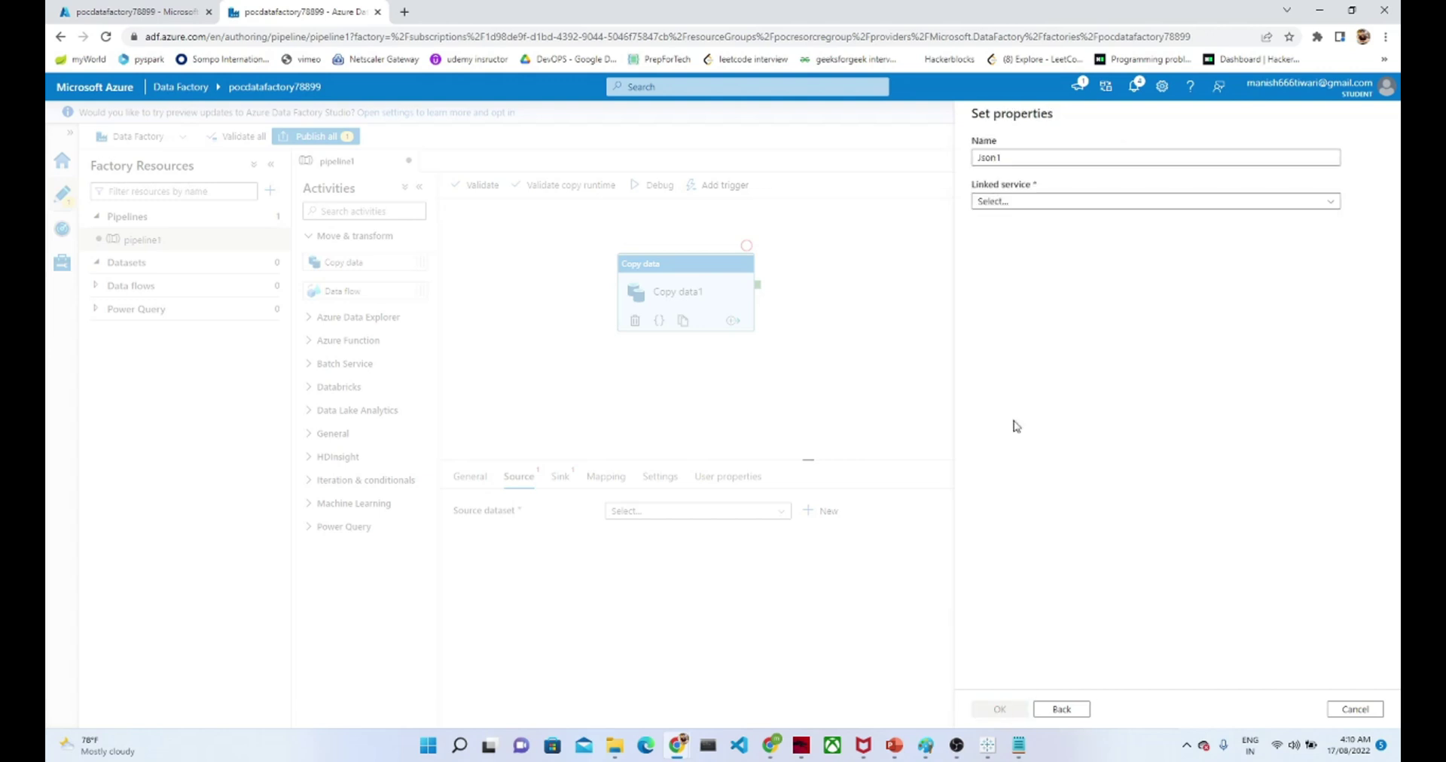
Create a linked service named blobjson for the dataset, using the Free Trial subscription and storage account blobstorage07567, testing the connection first.
click(1040, 200)
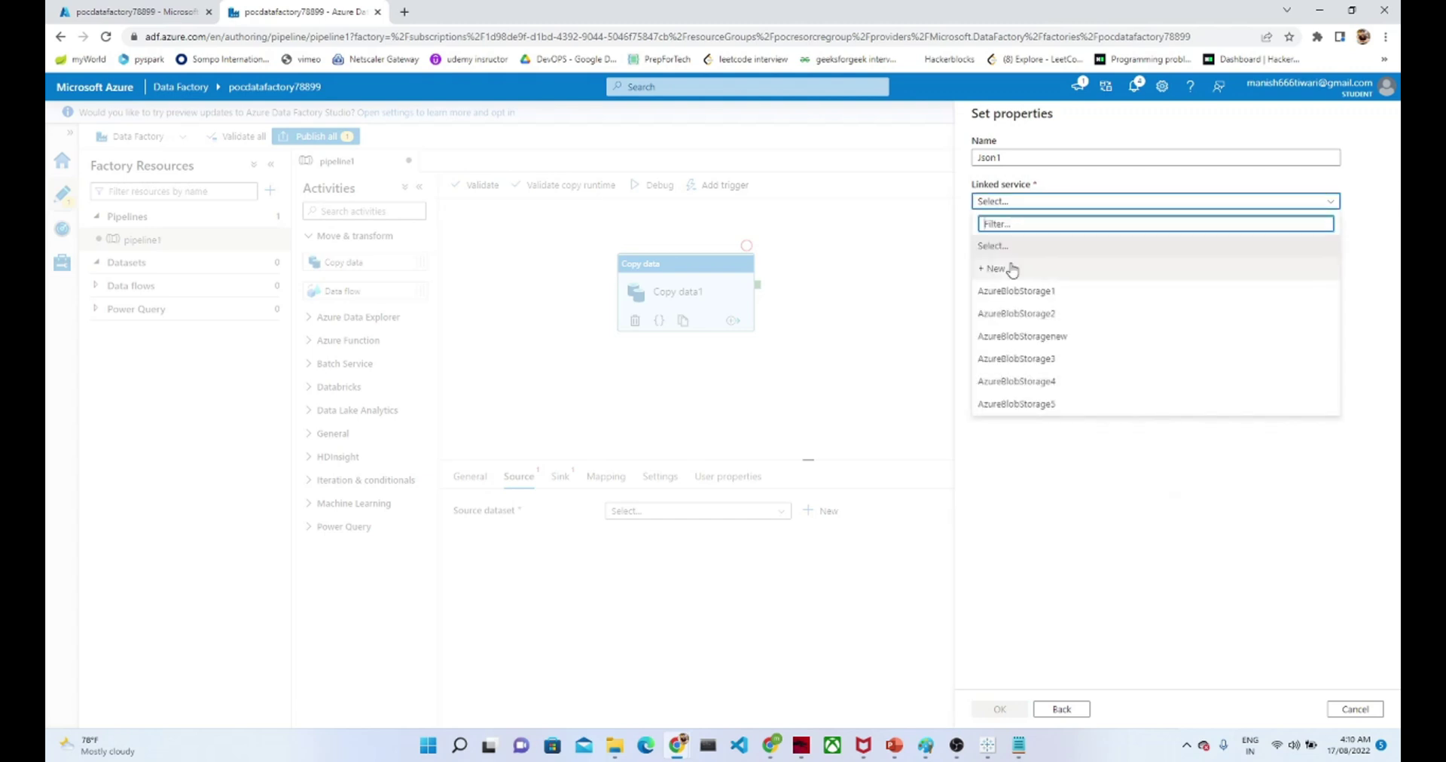
click(1009, 270)
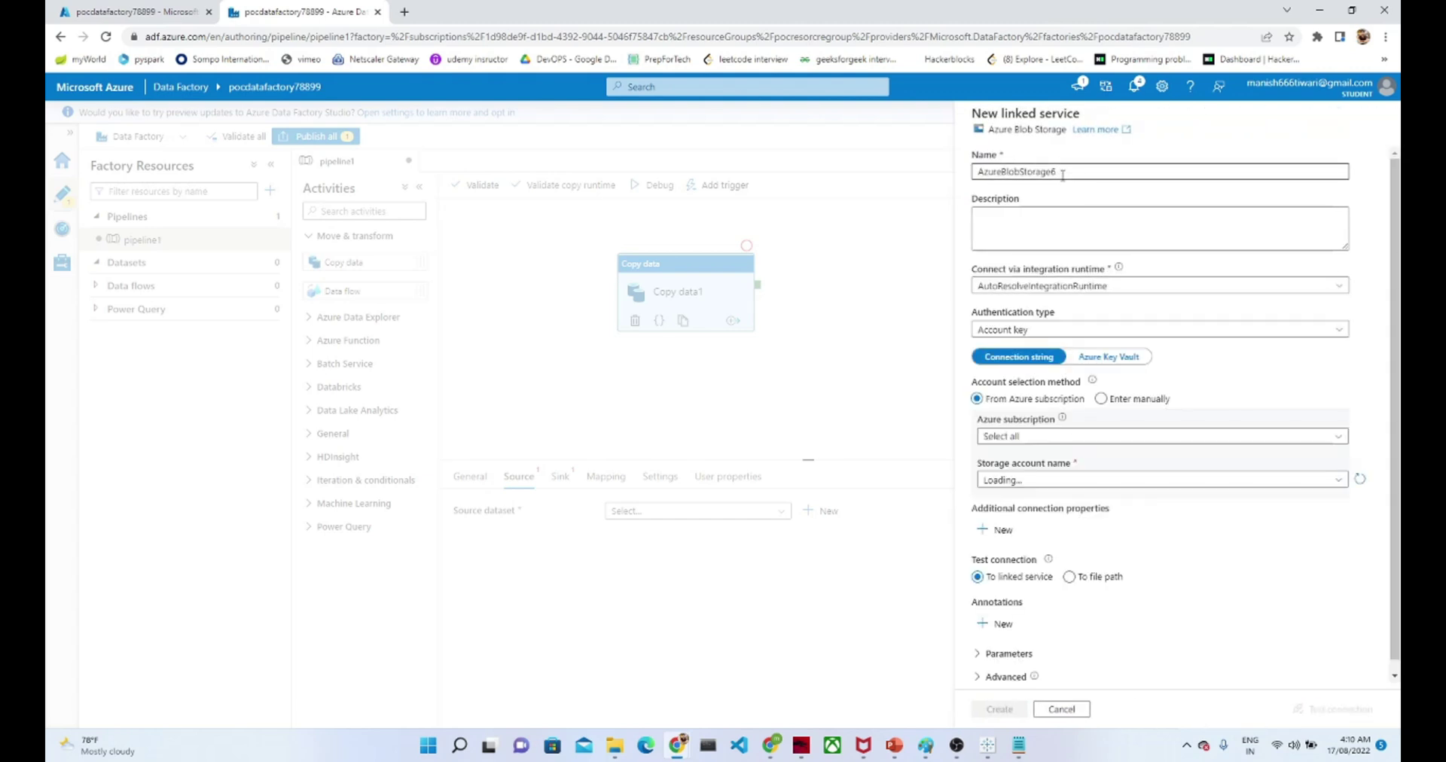
drag(1062, 174, 969, 193)
text(blobjson)
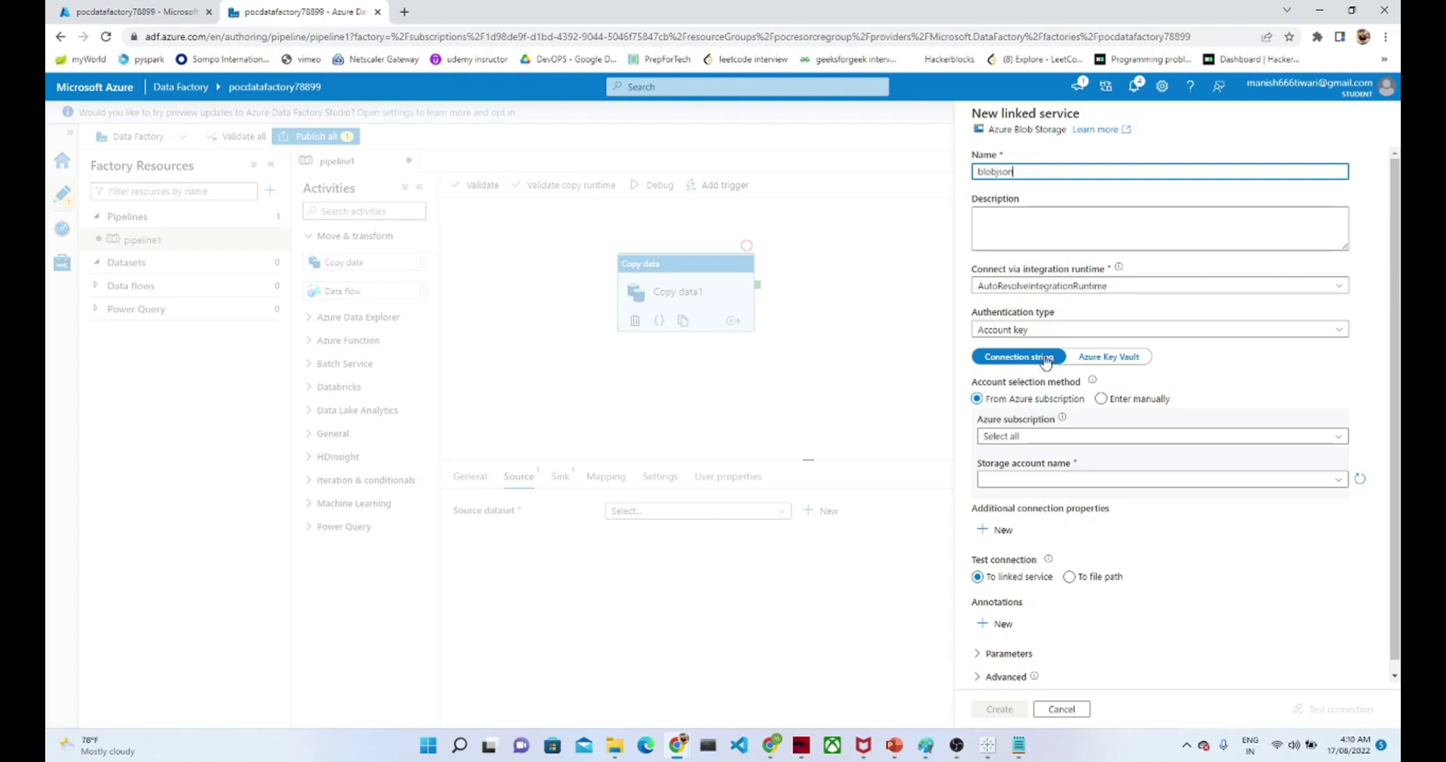
click(1028, 438)
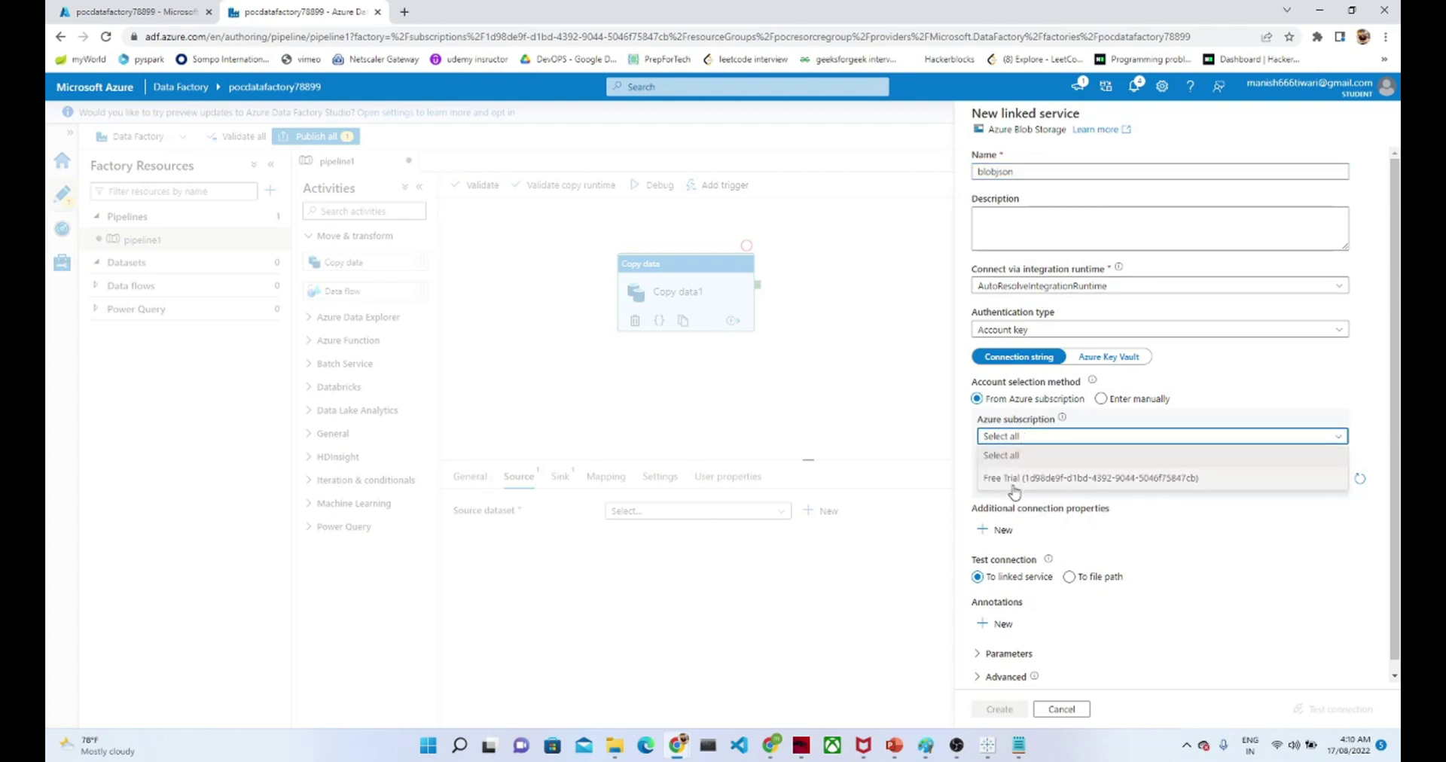
click(1014, 482)
click(1018, 479)
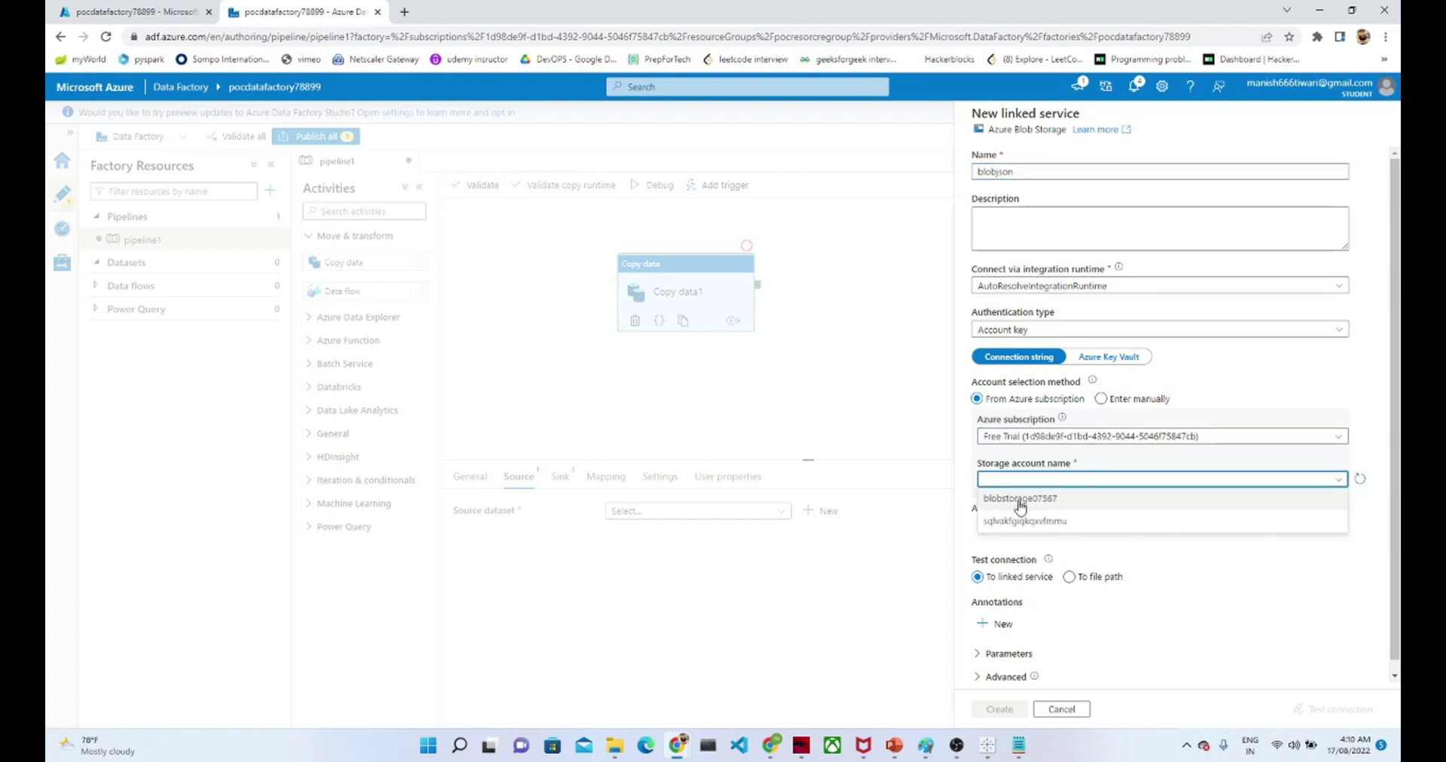
click(1019, 500)
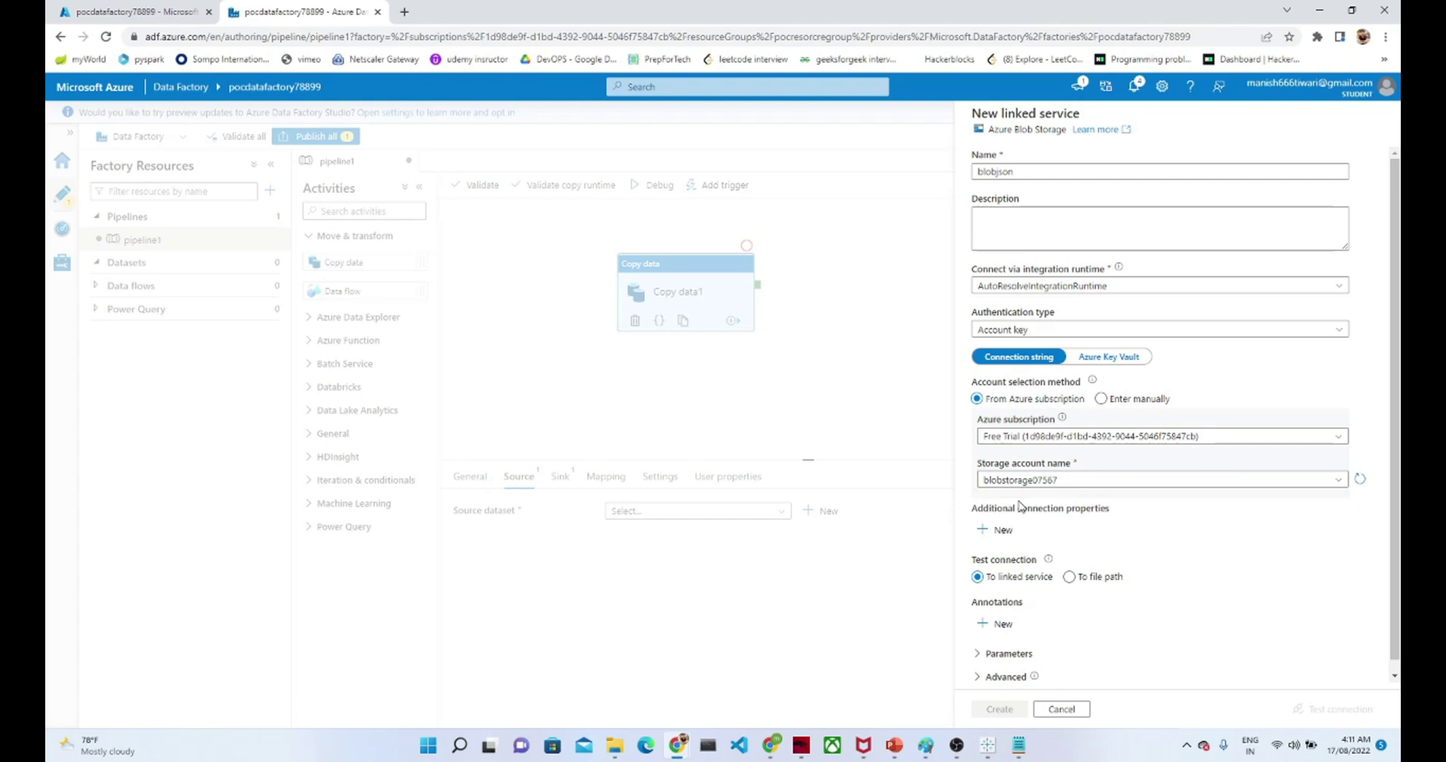
click(1329, 719)
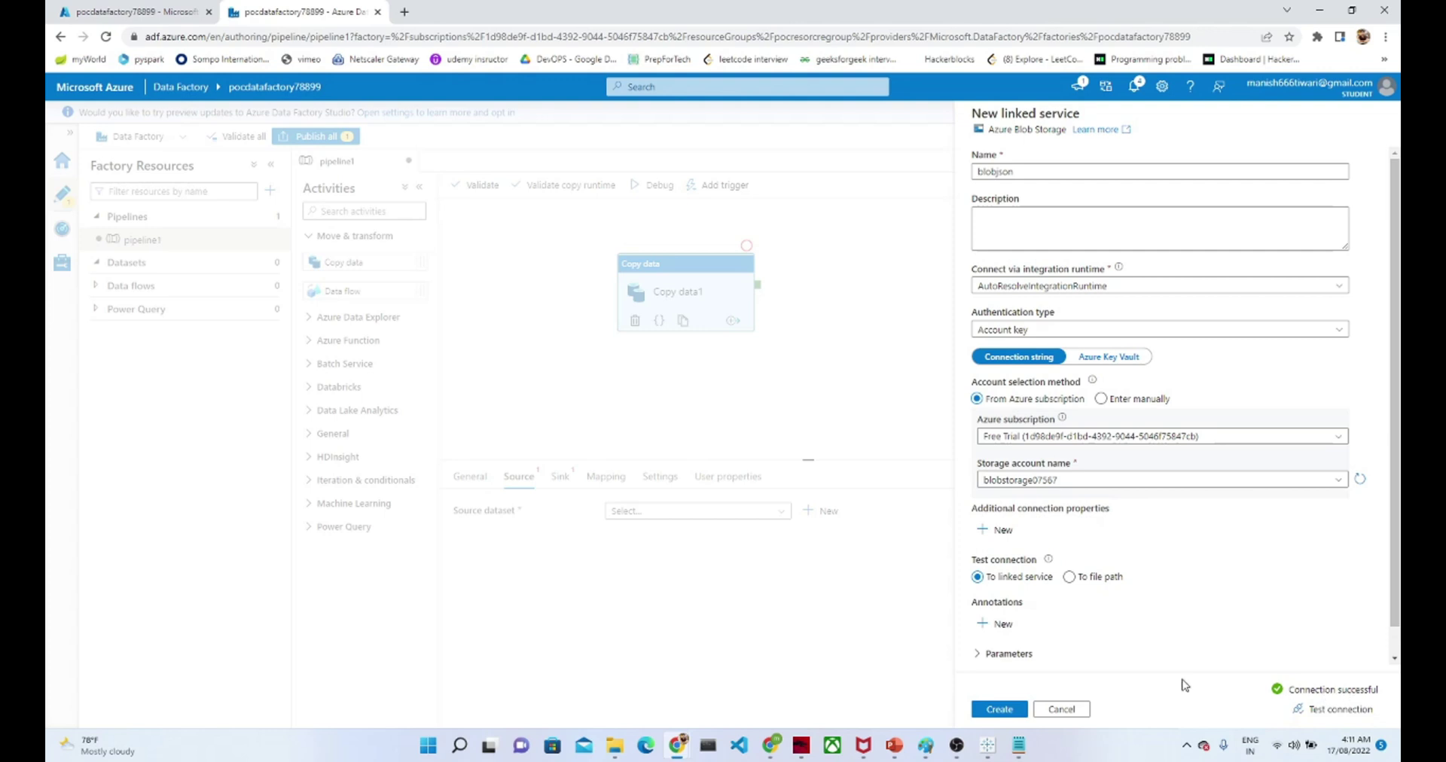
click(1016, 710)
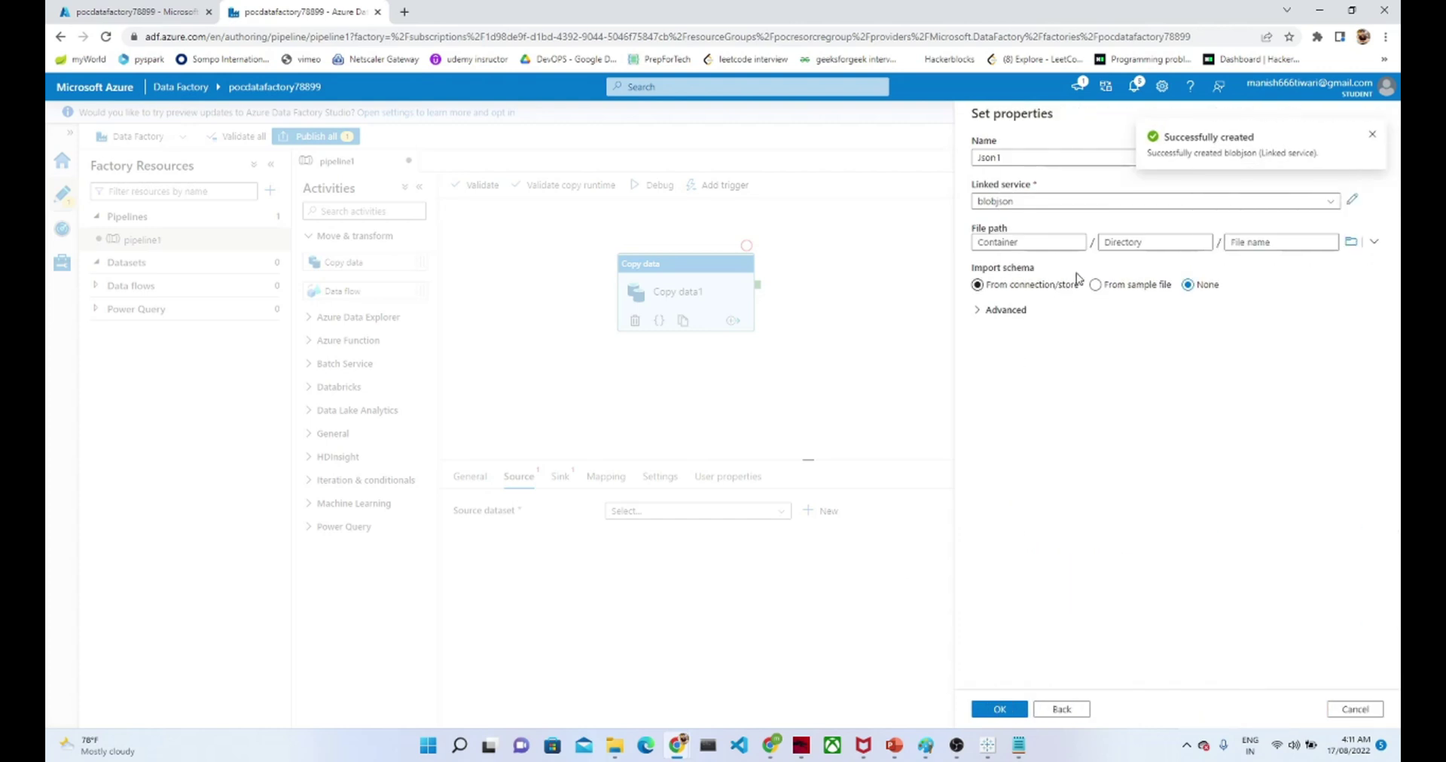
Set the source dataset's file path to superstore (1).json in the raw container.
click(1351, 242)
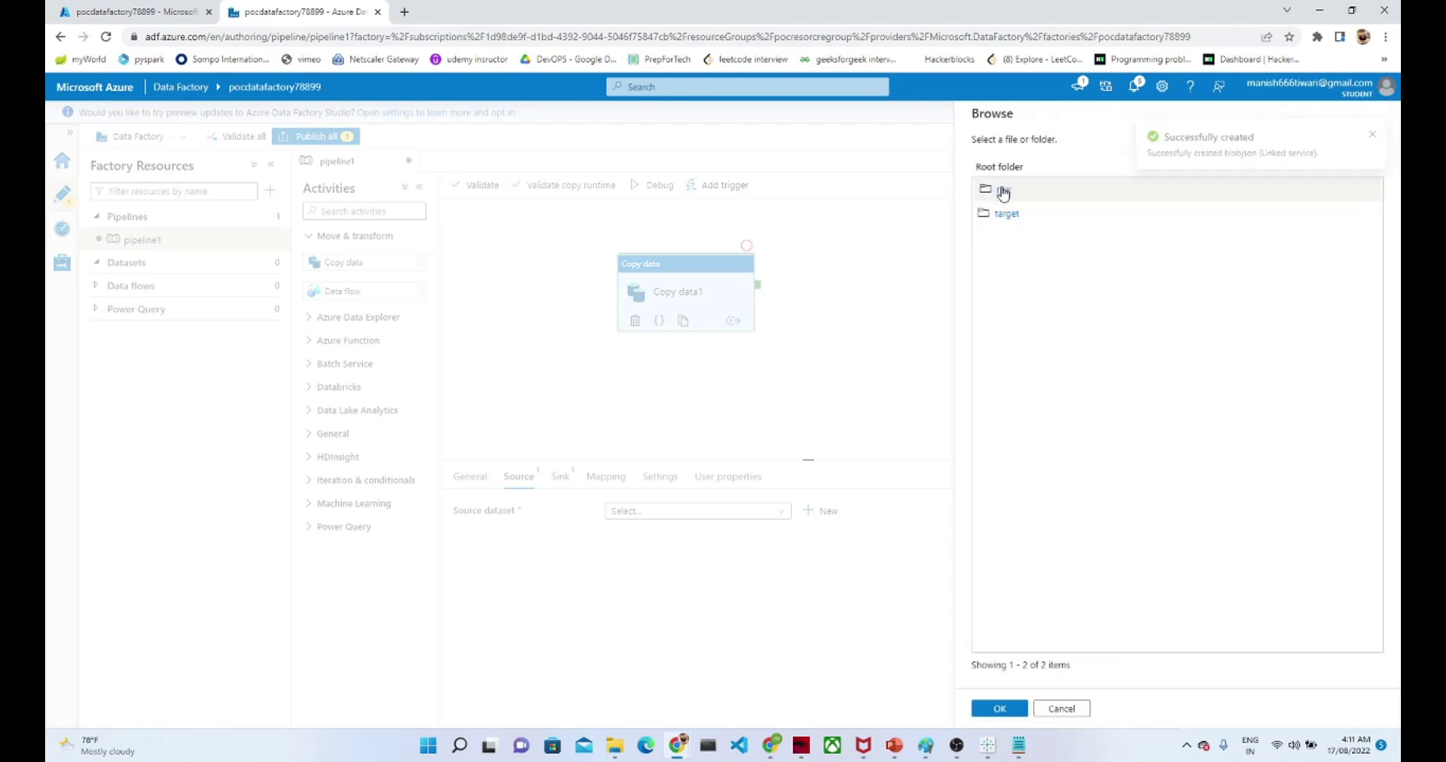
click(1003, 190)
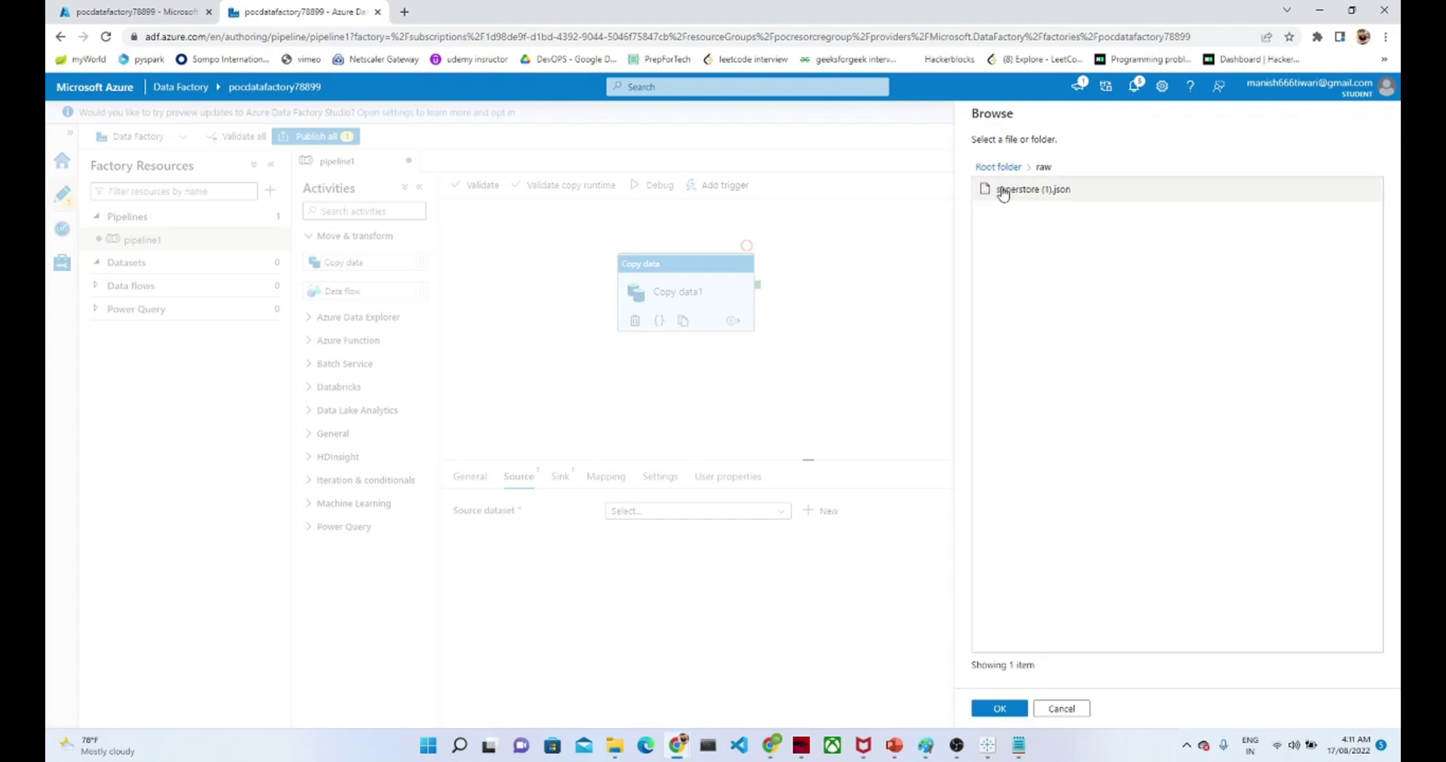
click(1001, 194)
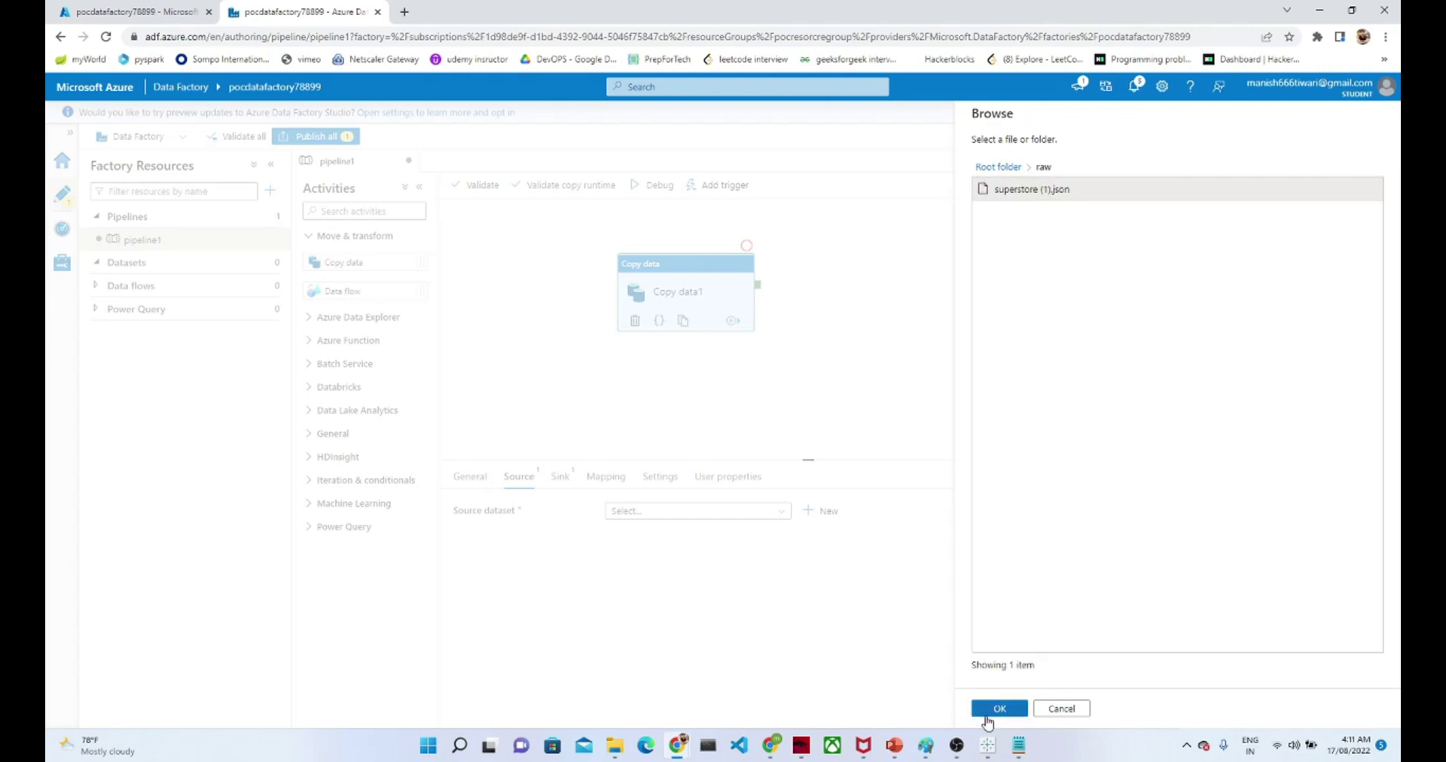
click(988, 716)
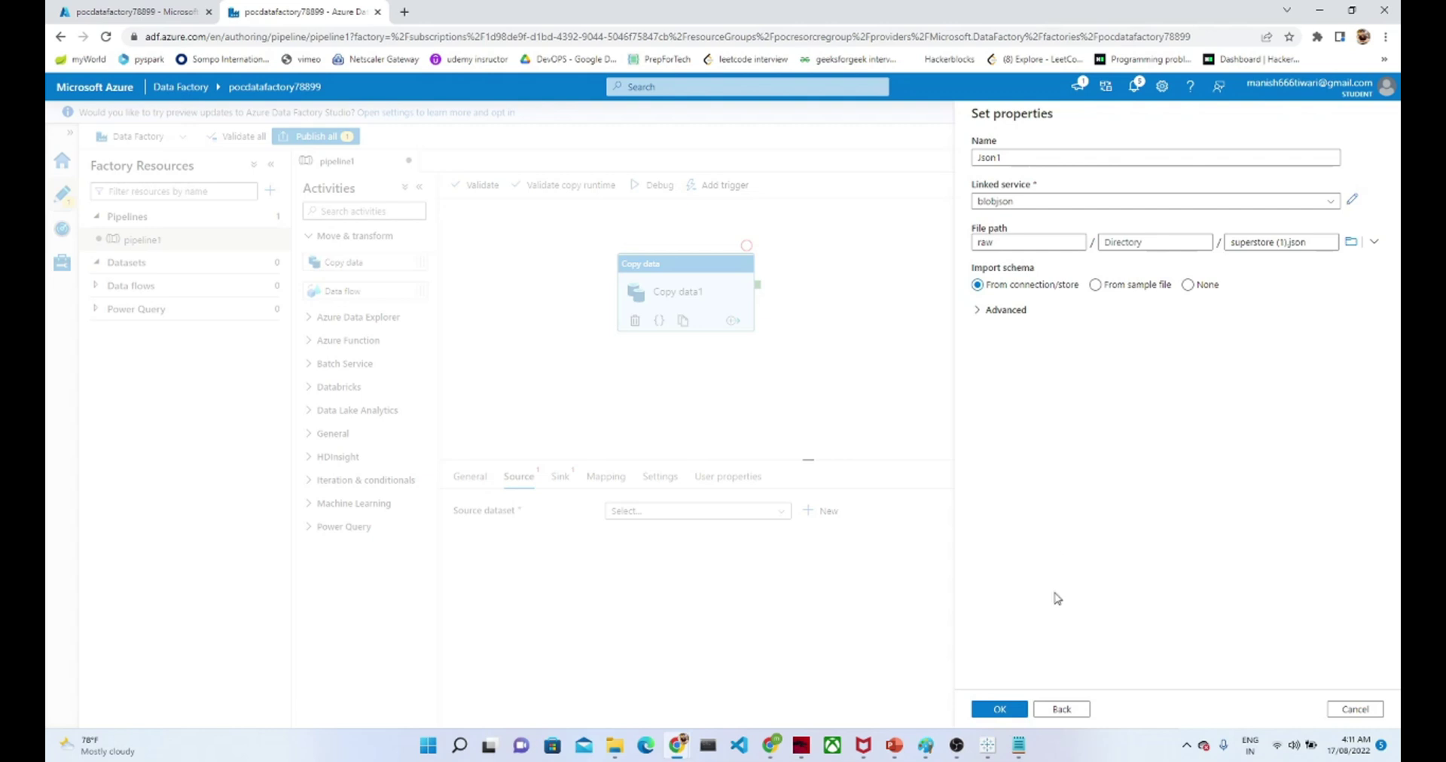
Save the source dataset, and start a new sink dataset using Azure Blob Storage as data store and DelimitedText as format.
click(1011, 714)
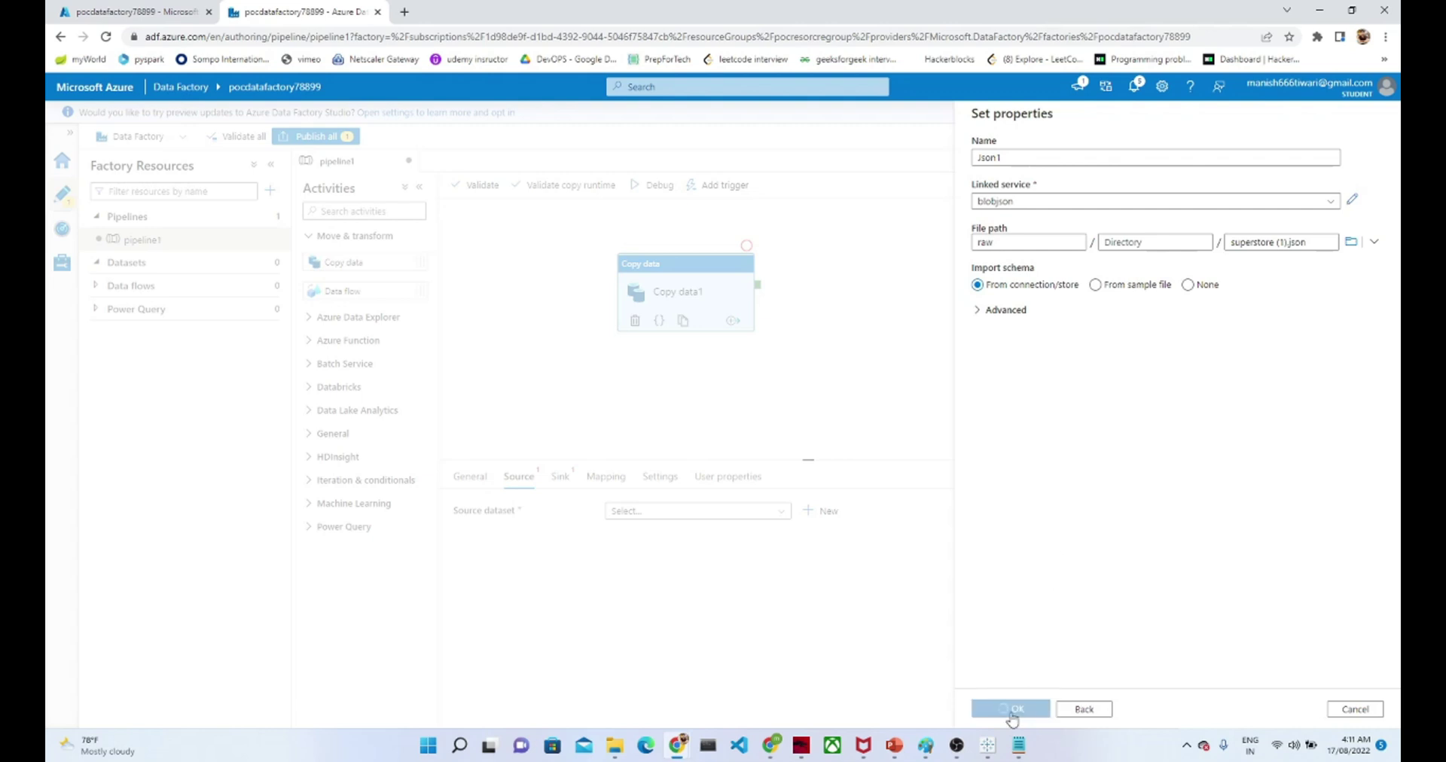
click(560, 482)
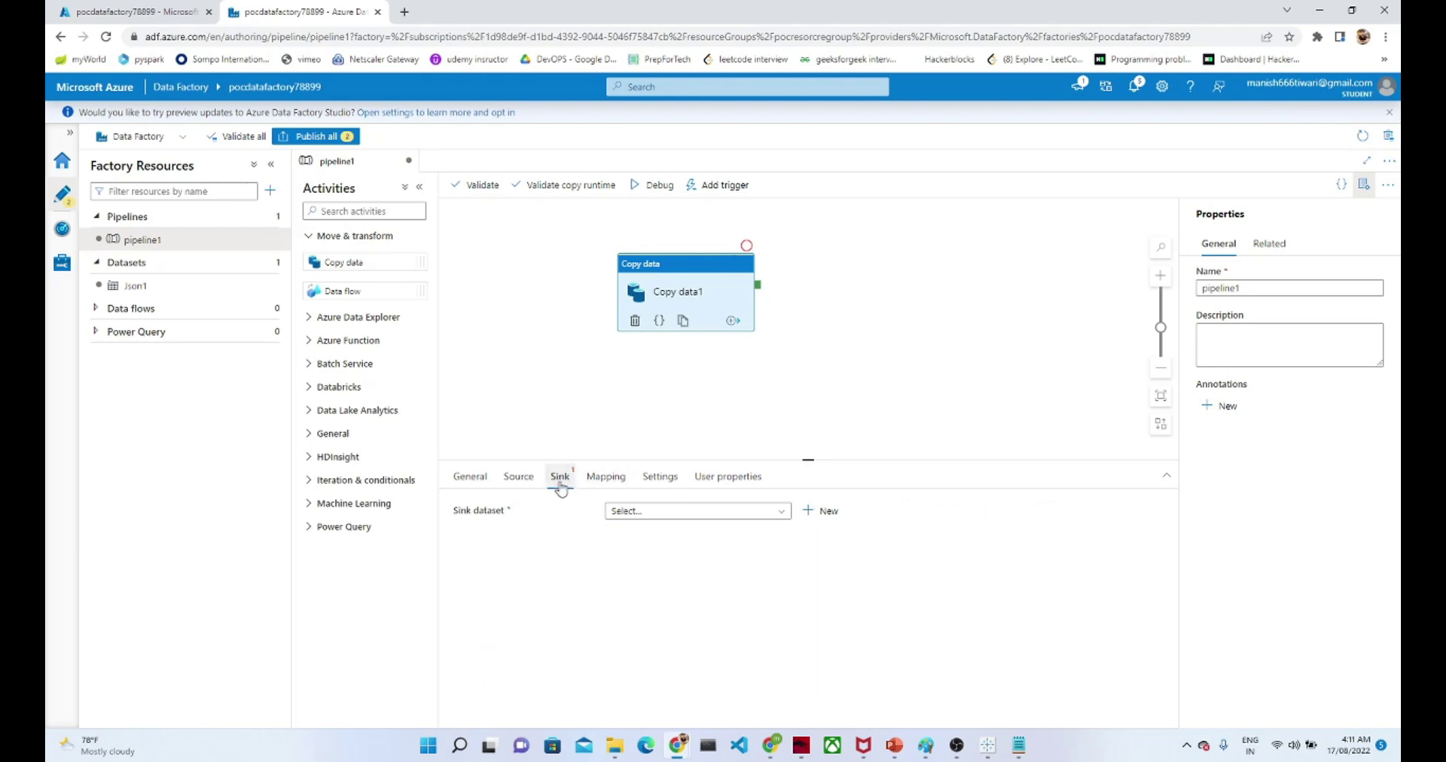
click(817, 512)
click(1042, 316)
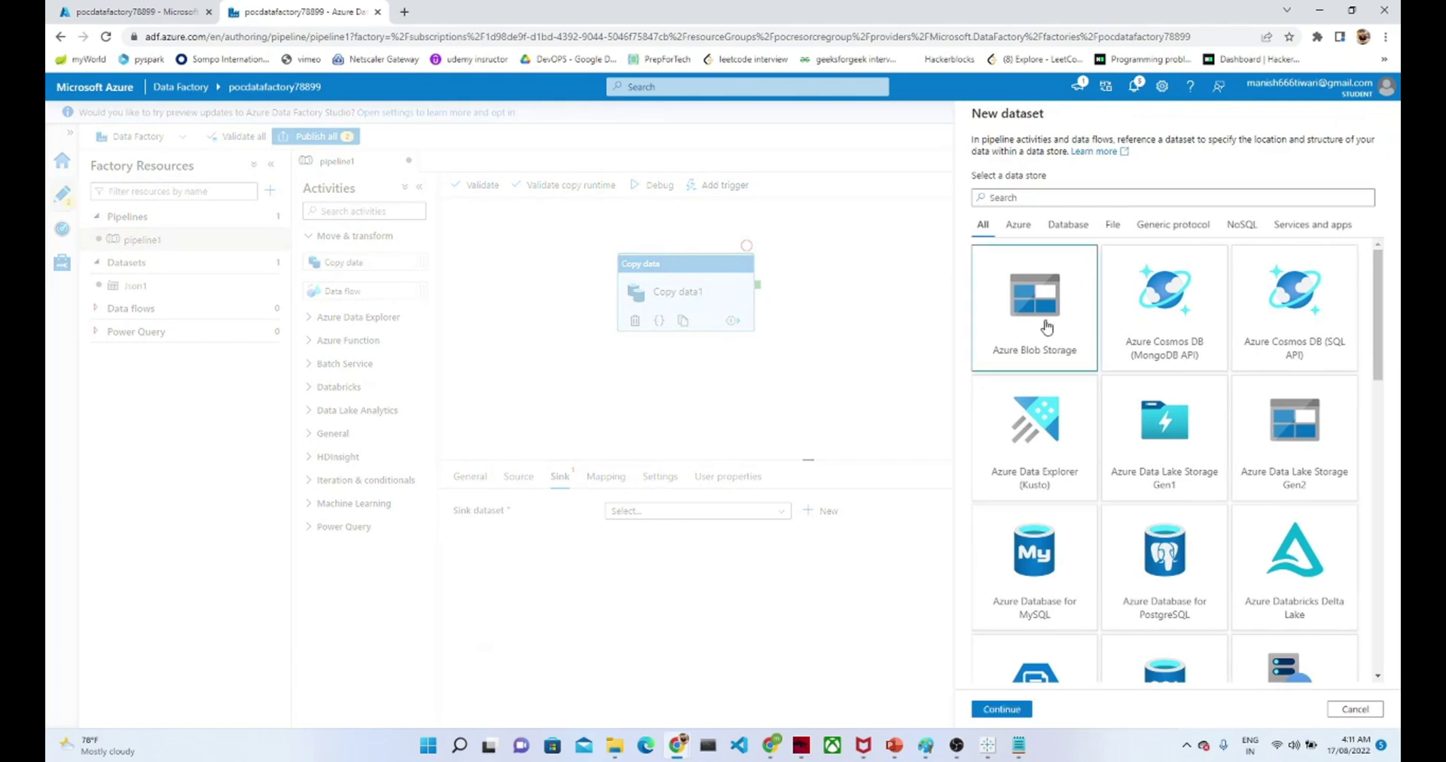
click(996, 710)
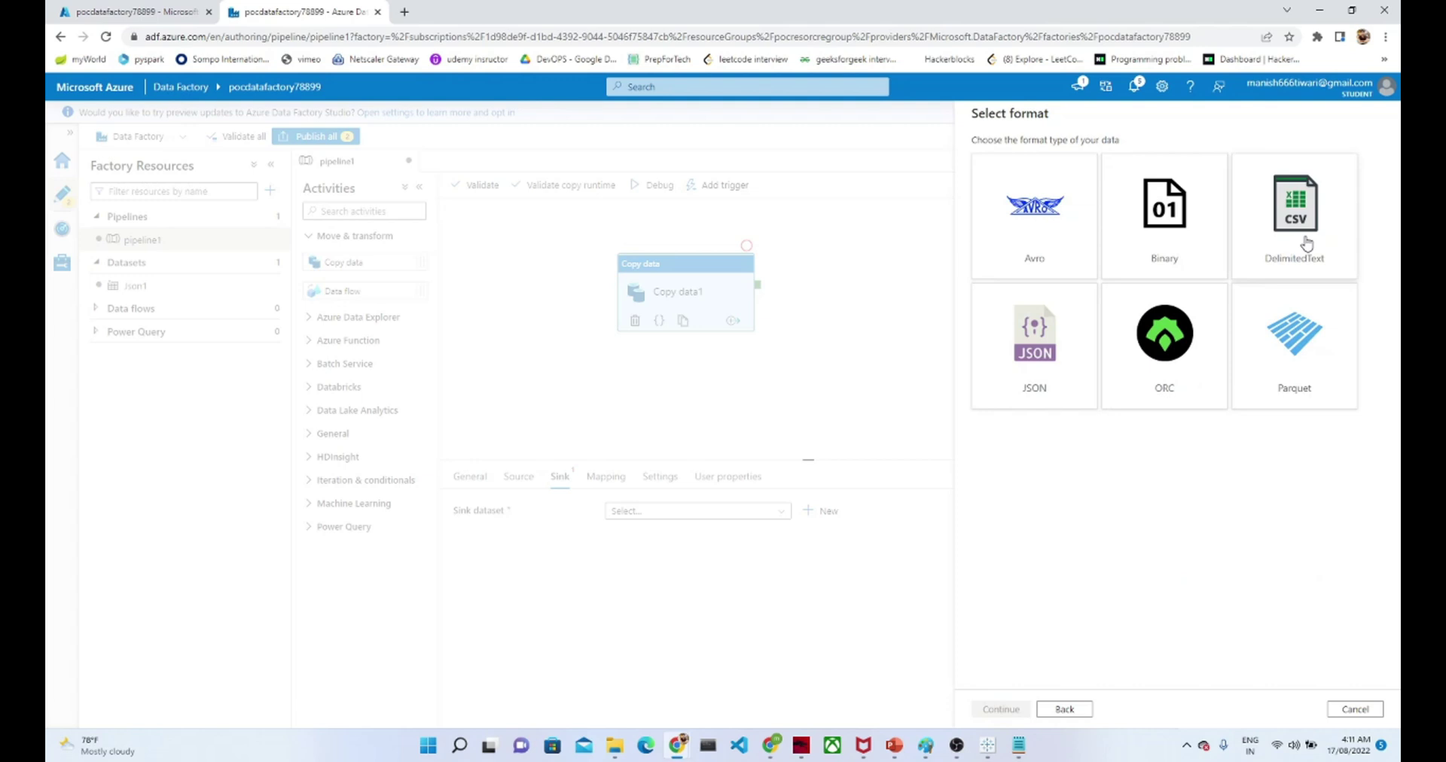
click(1306, 243)
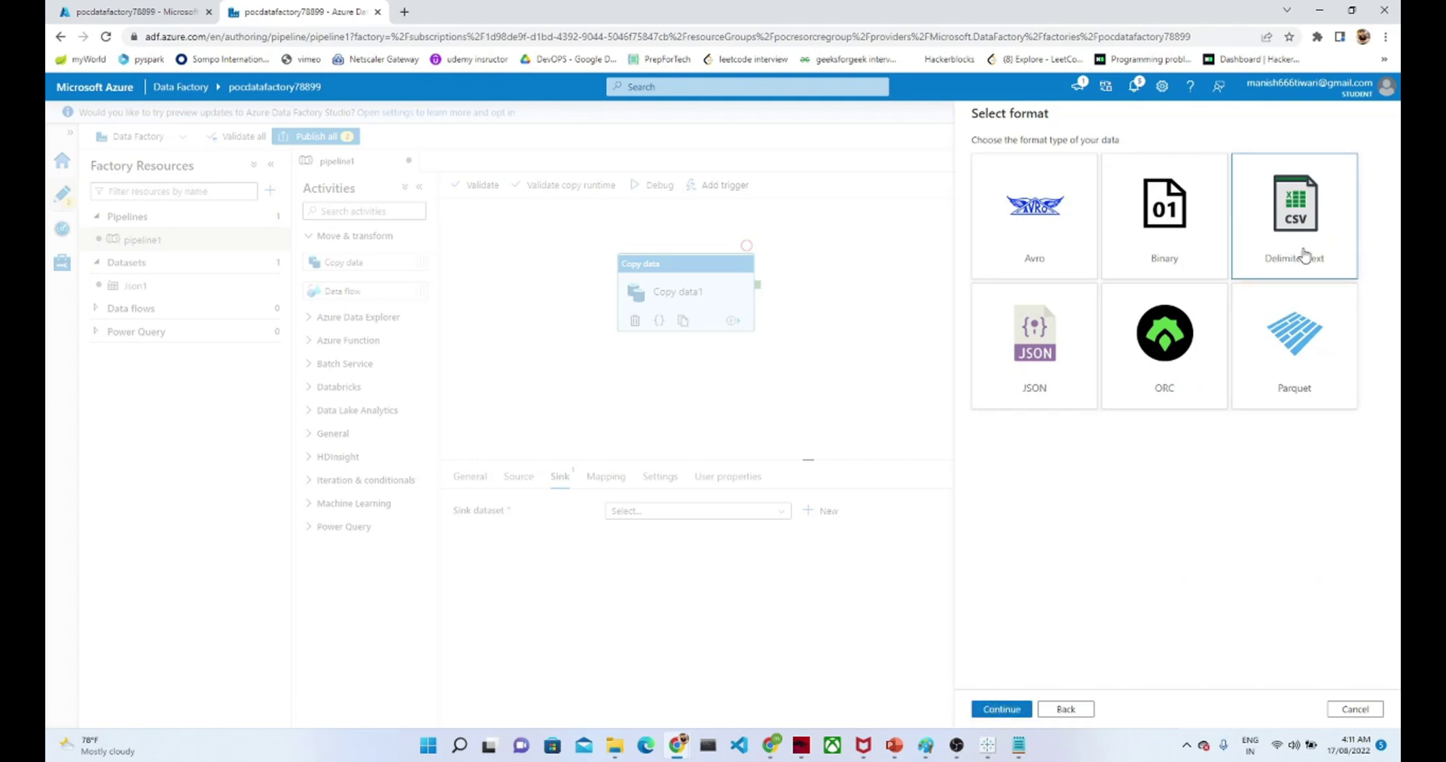
click(1003, 709)
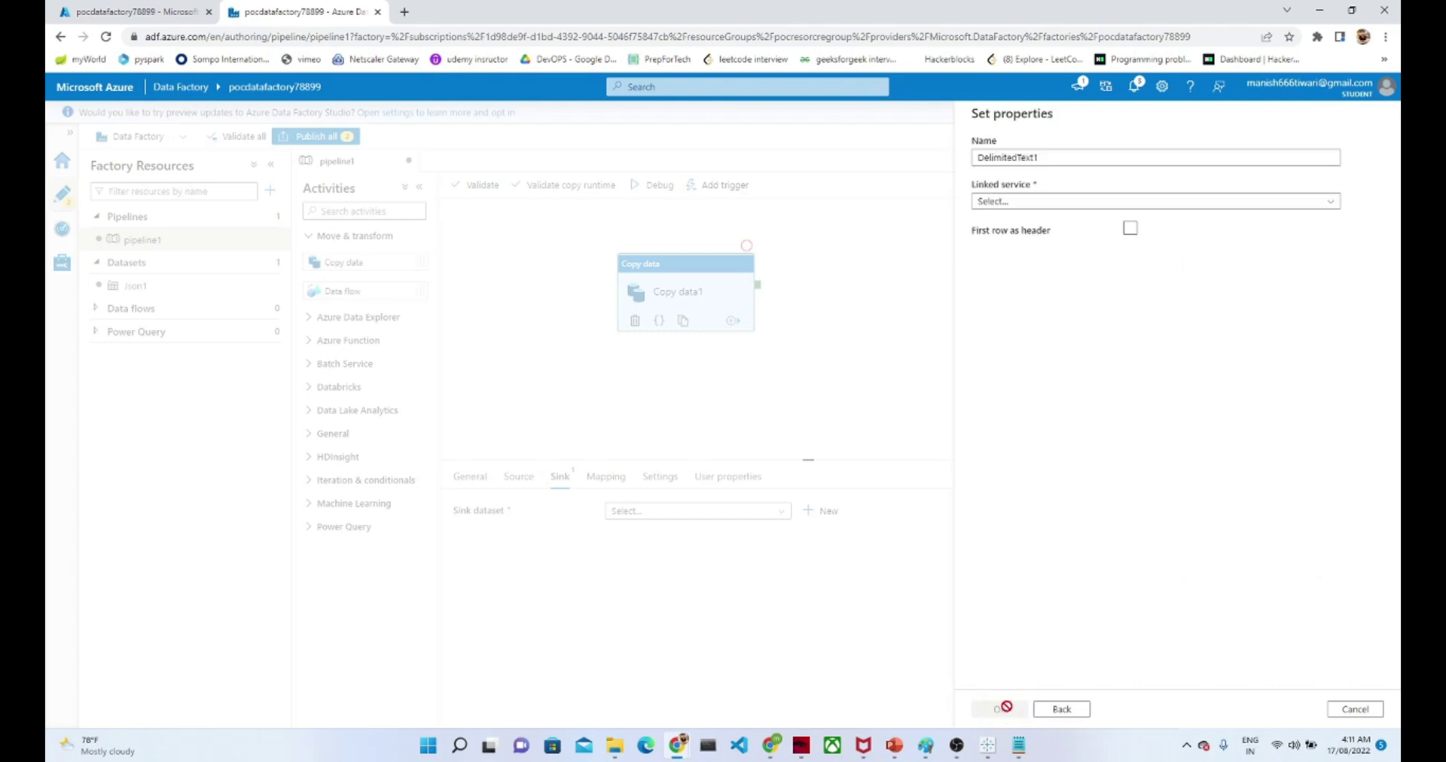
Create a linked service named AzureBloboutput for the sink dataset, using the Free Trial subscription and storage account blobstorage07567.
click(1067, 203)
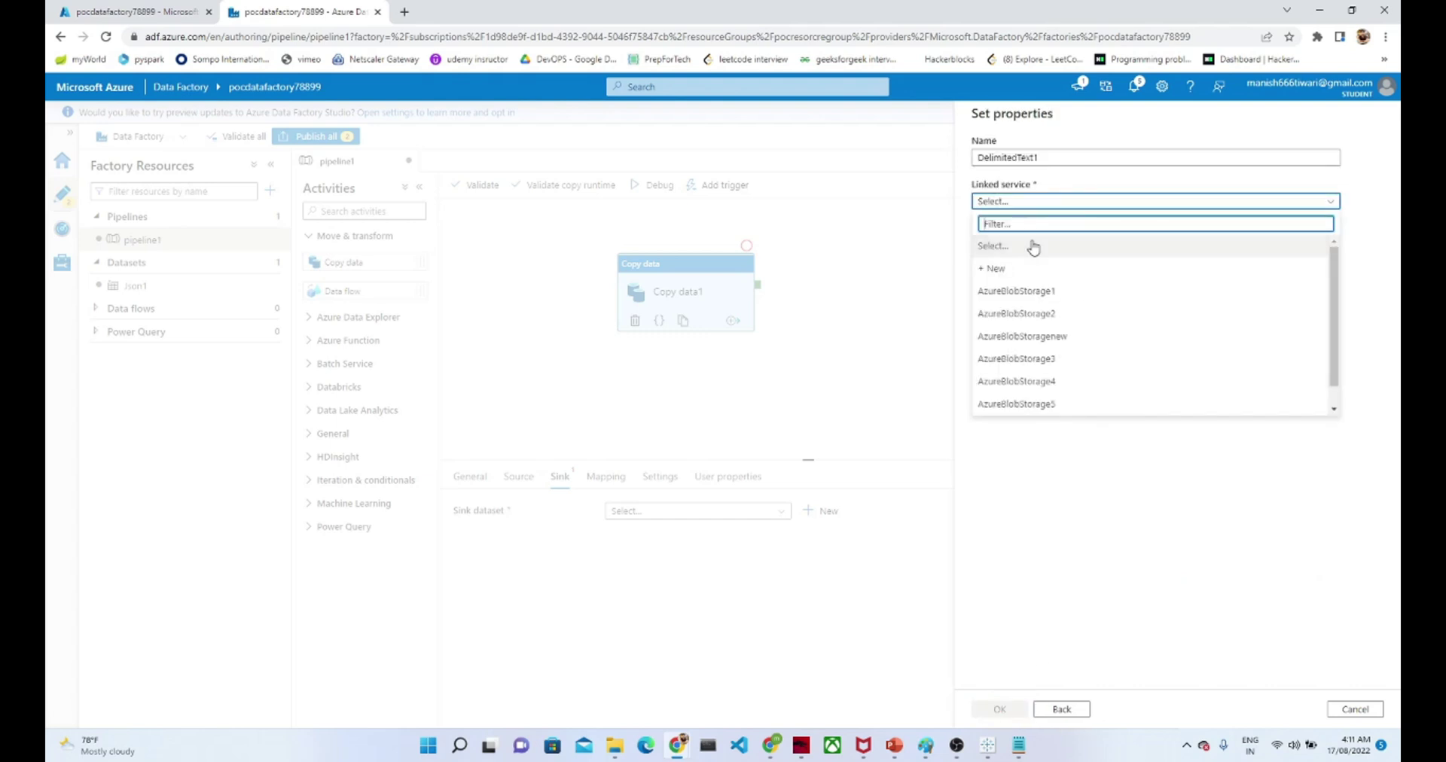
click(1006, 271)
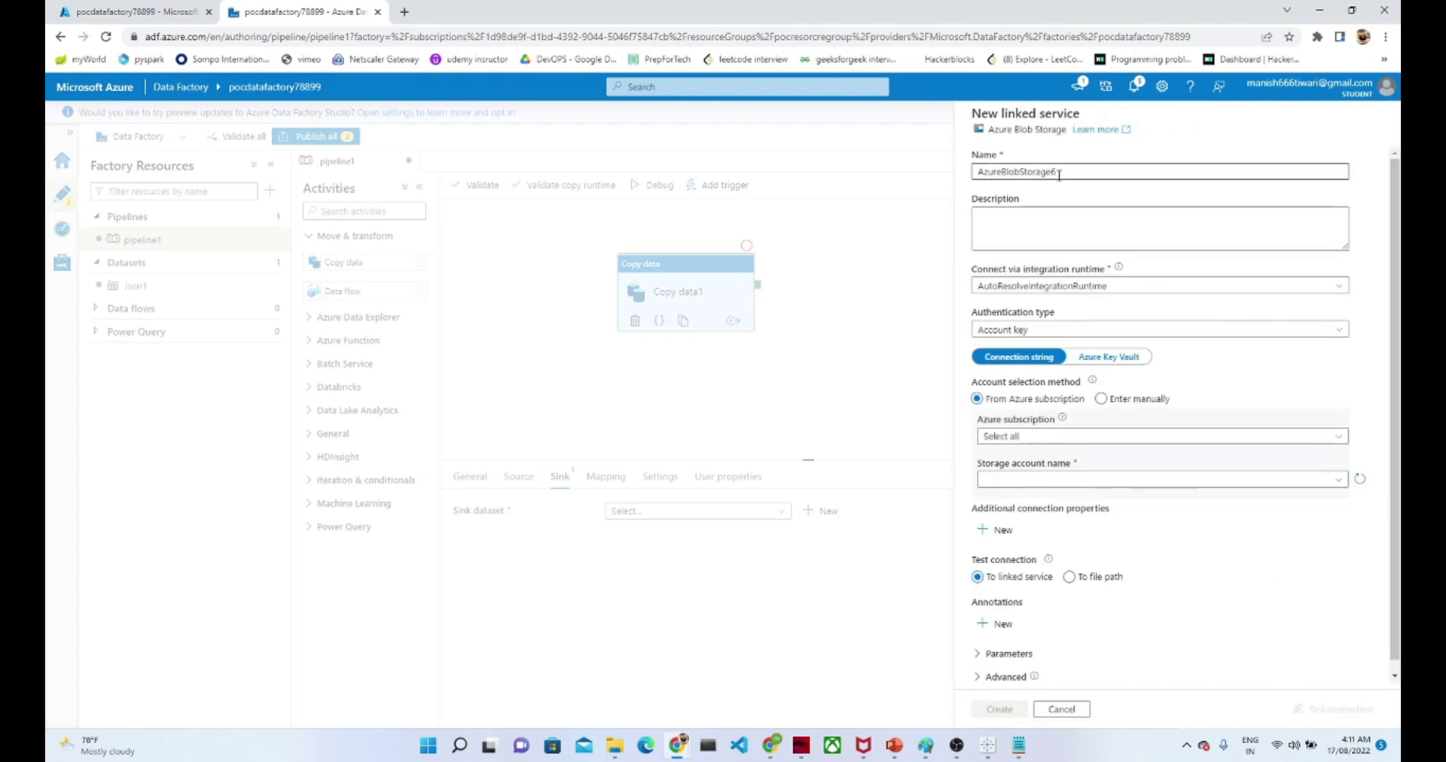
drag(1055, 171, 1026, 173)
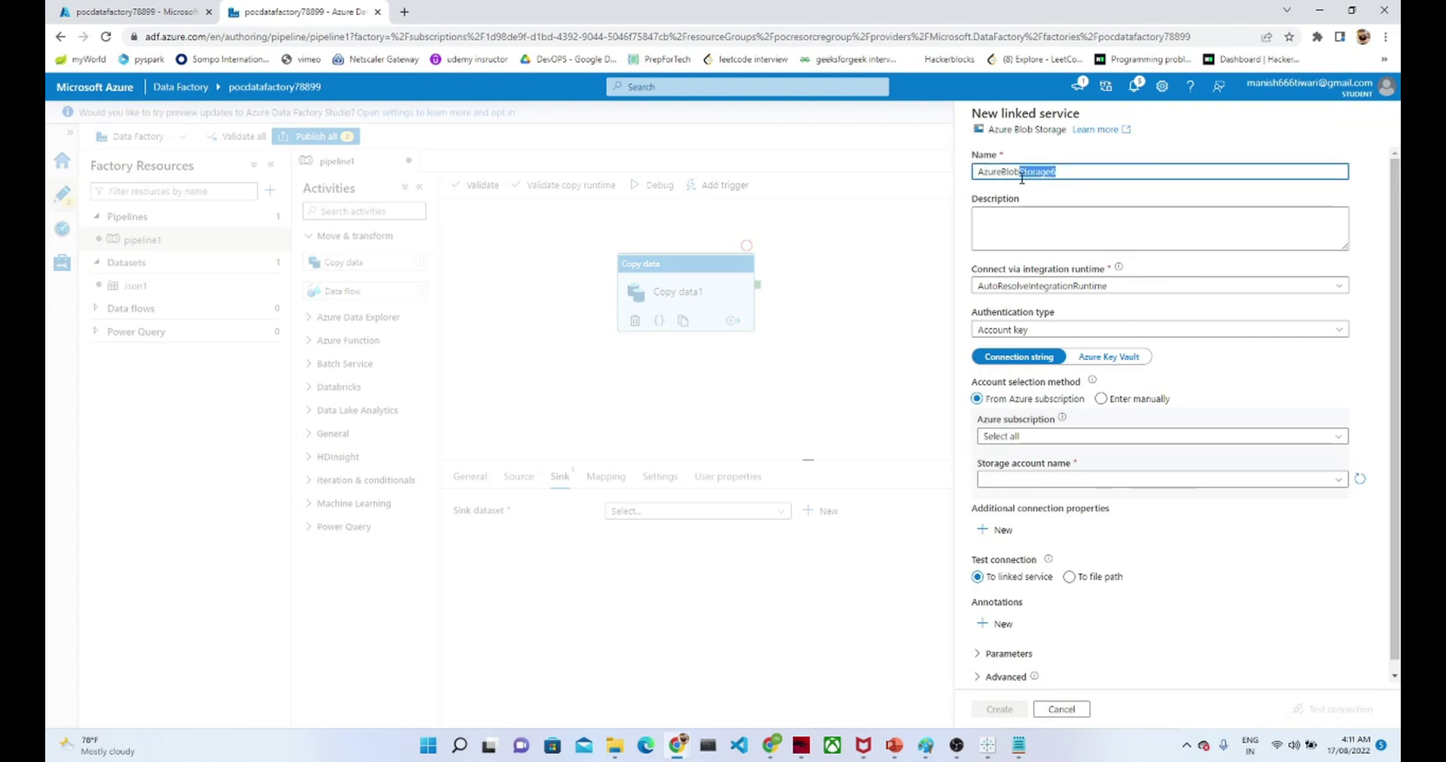
text(i)
text(utput)
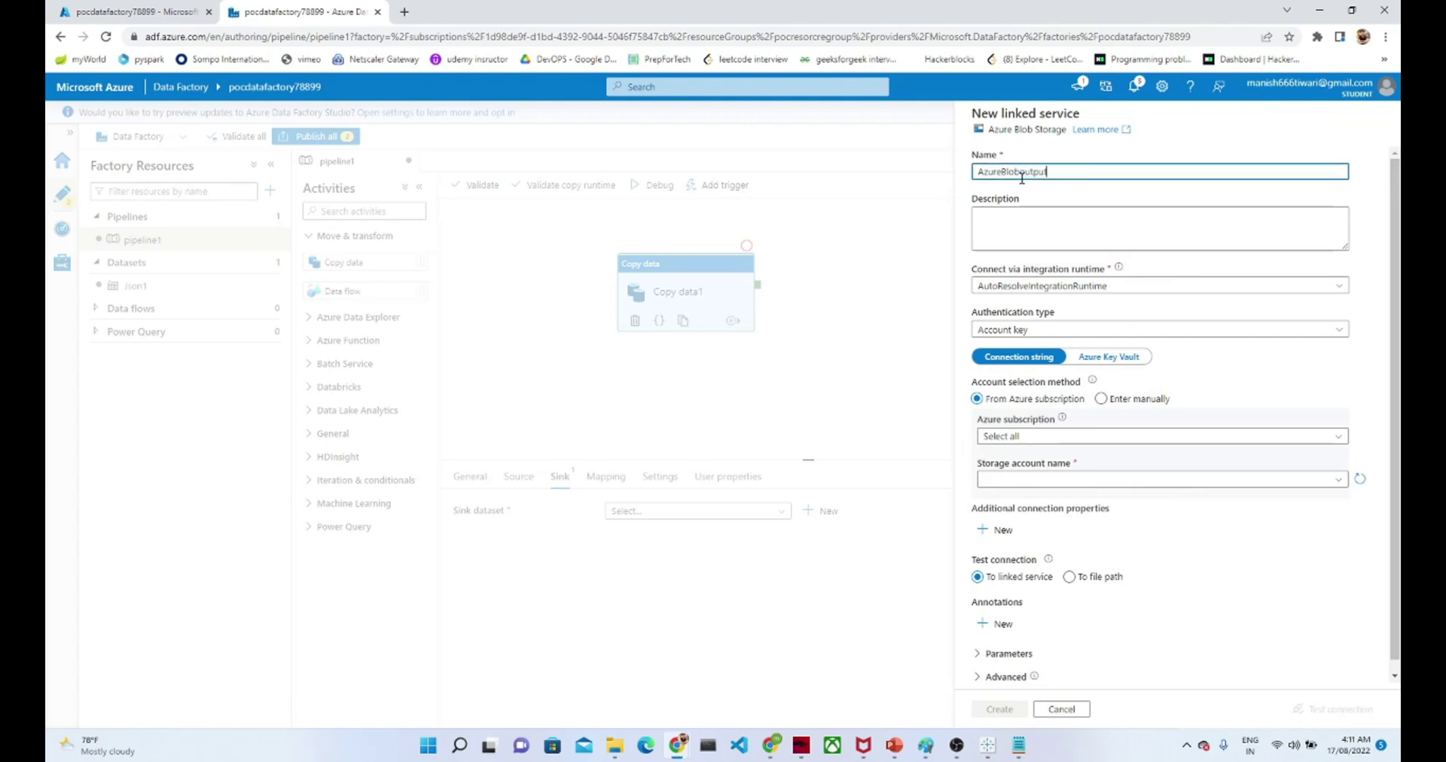
click(1086, 436)
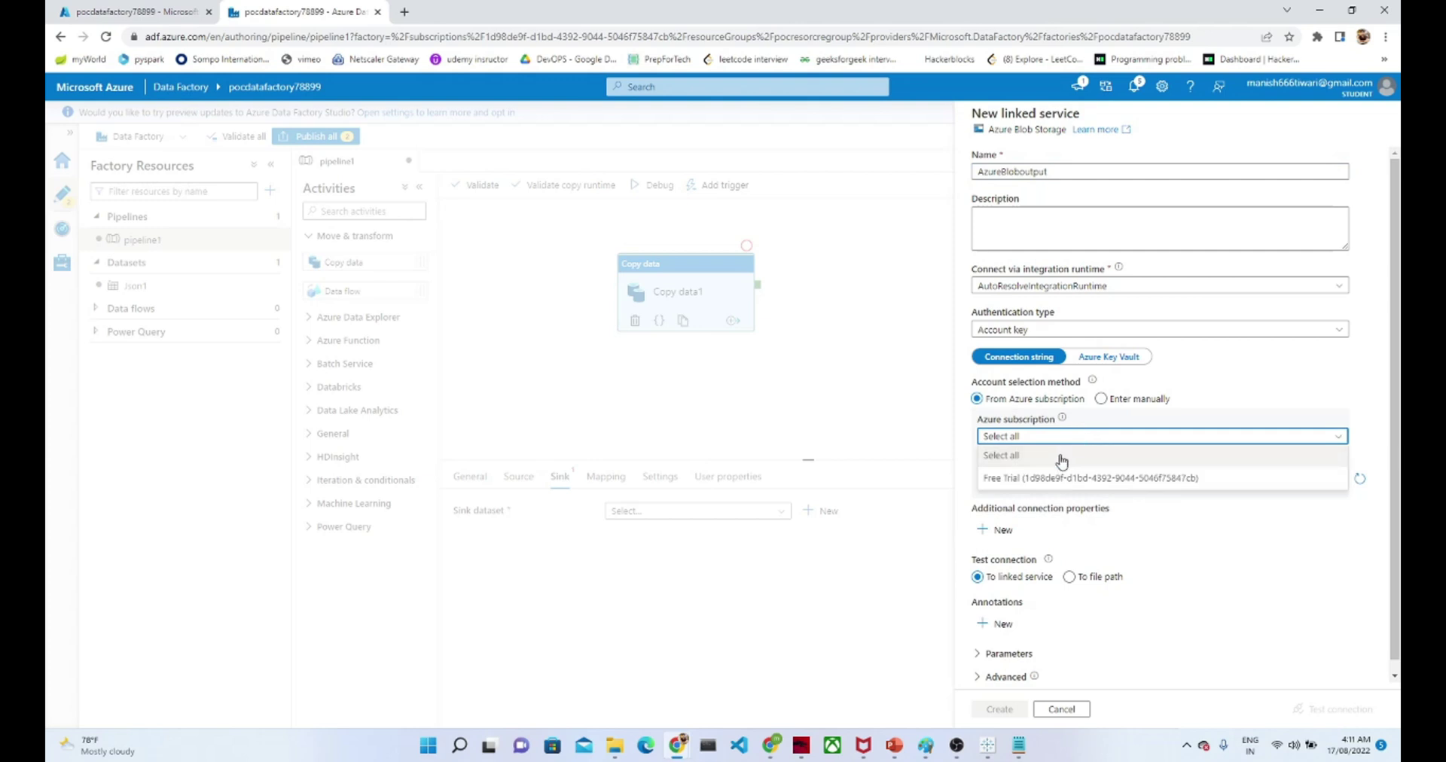
click(1049, 477)
click(1049, 479)
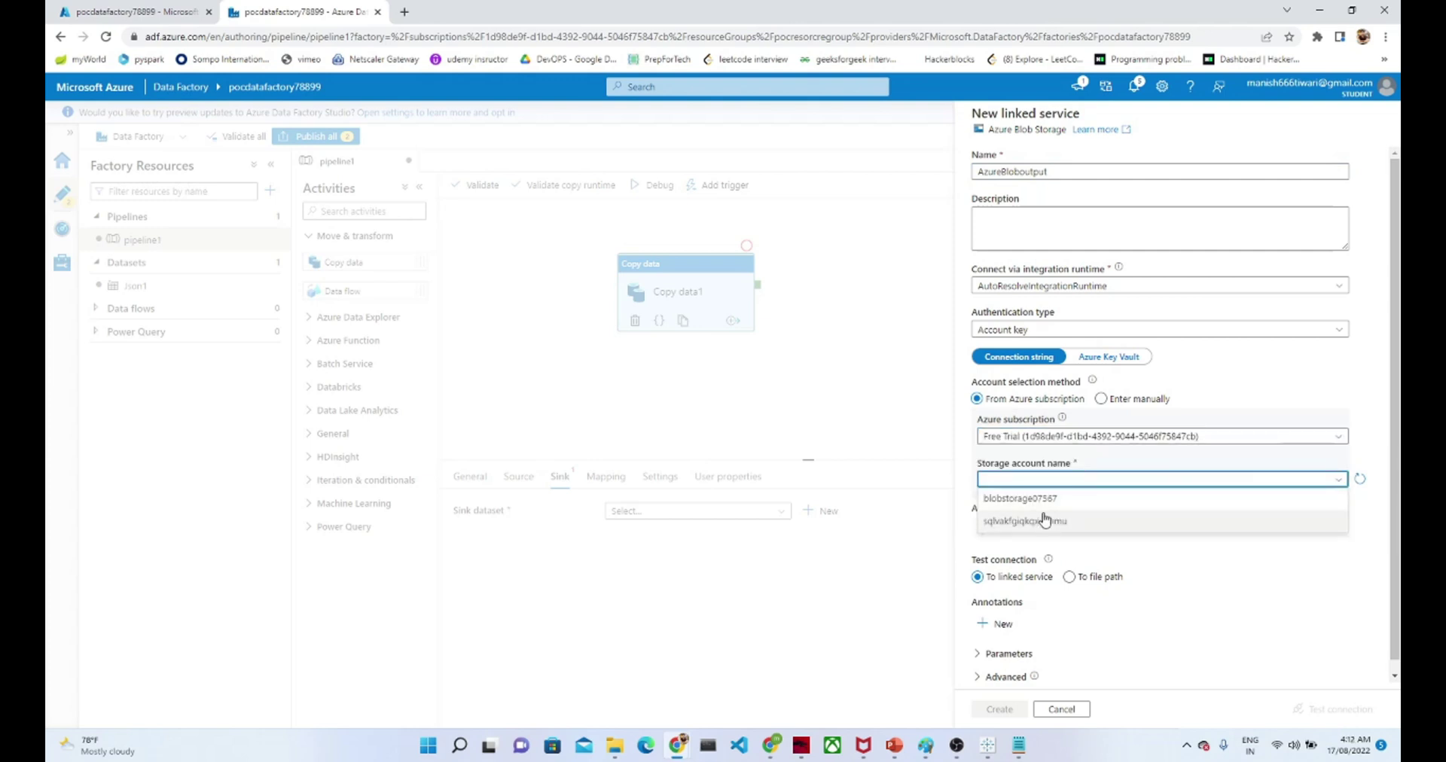
click(1043, 501)
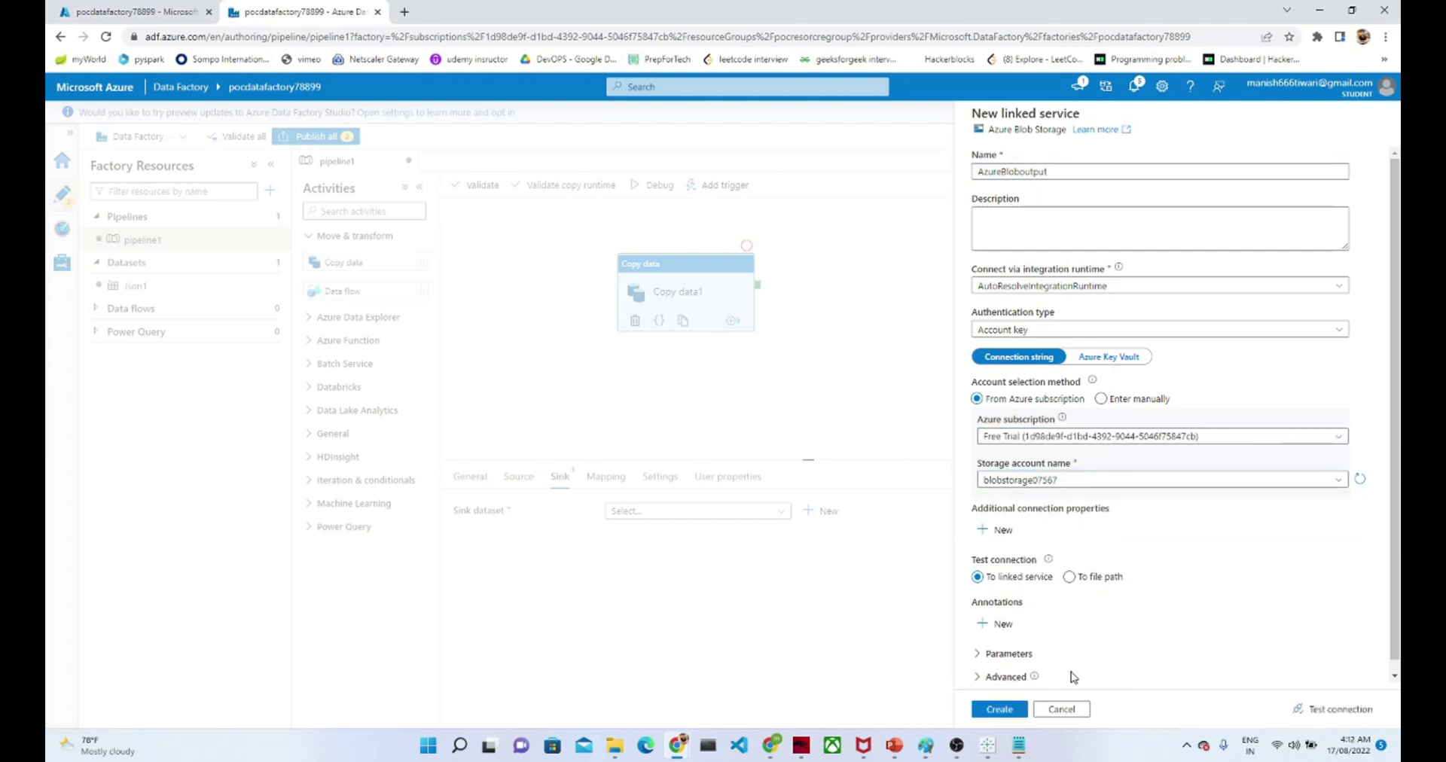
click(1016, 715)
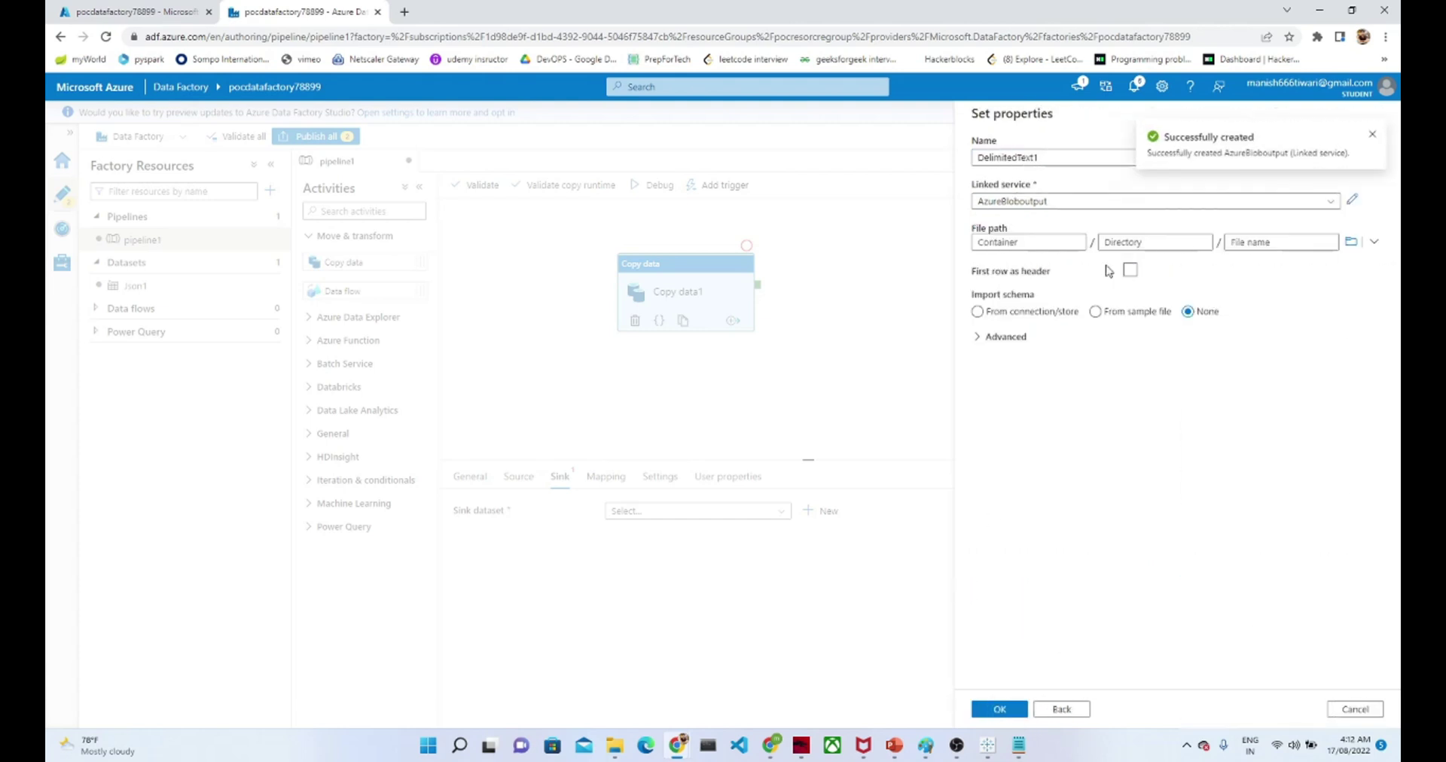
Set the sink dataset's file path to the target container, treat the first row as header, and save the dataset.
click(1352, 243)
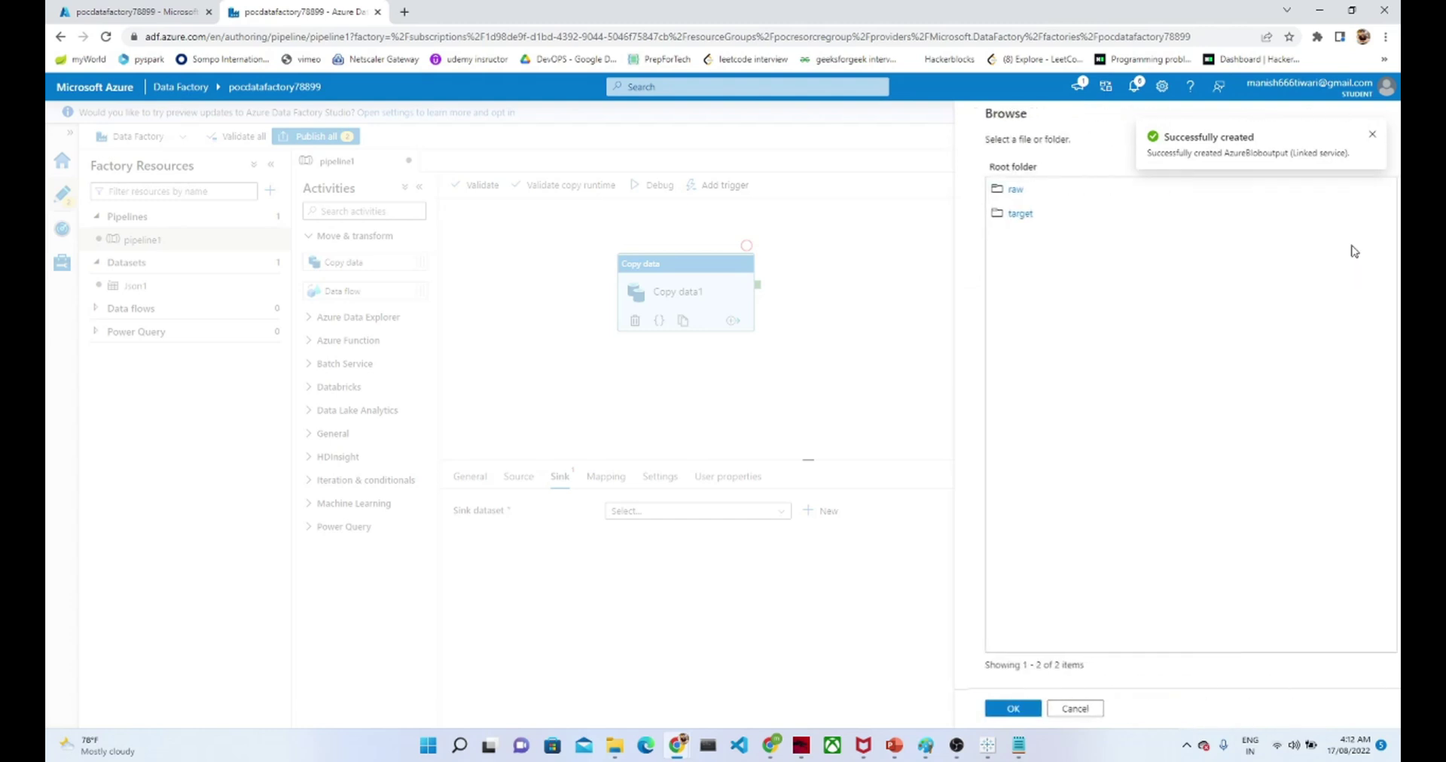
double_click(1002, 216)
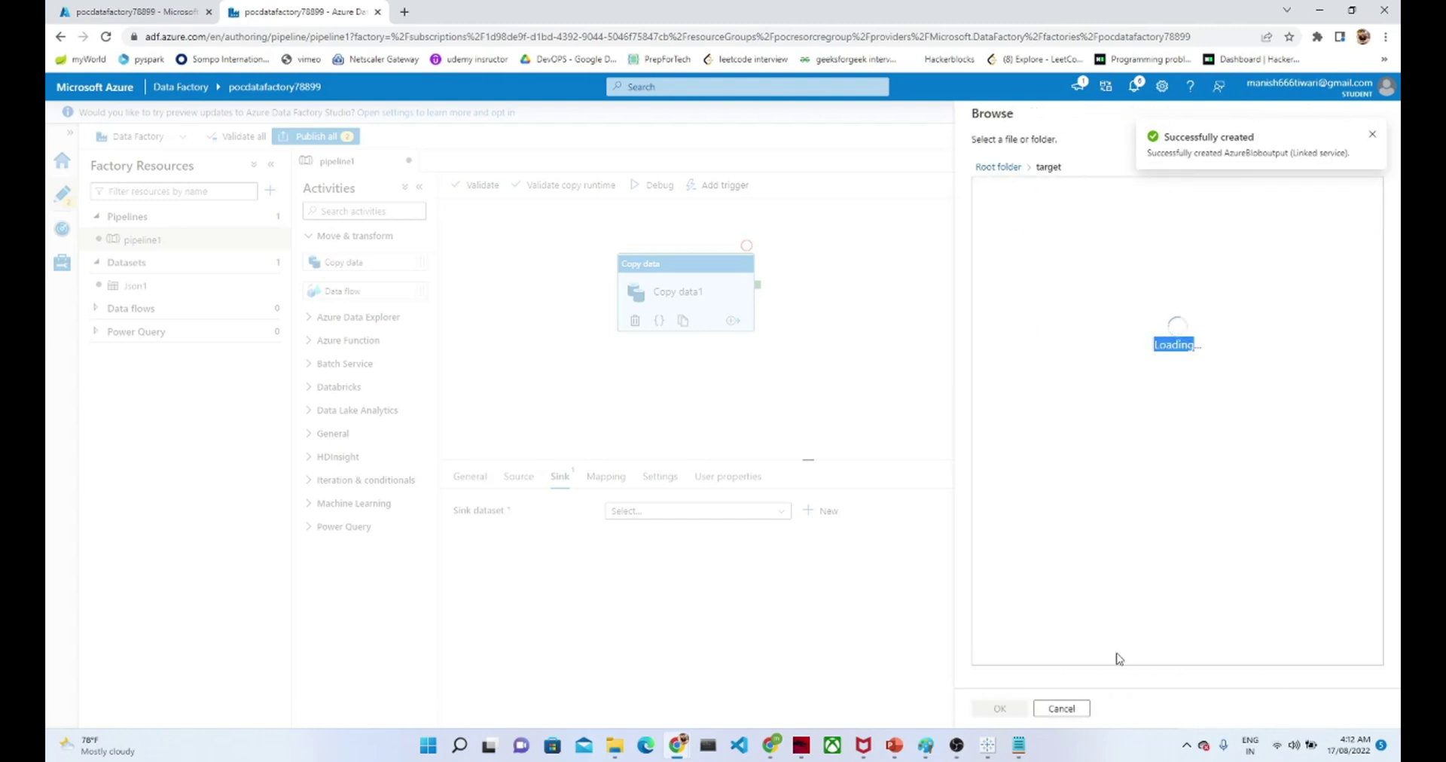
click(1016, 708)
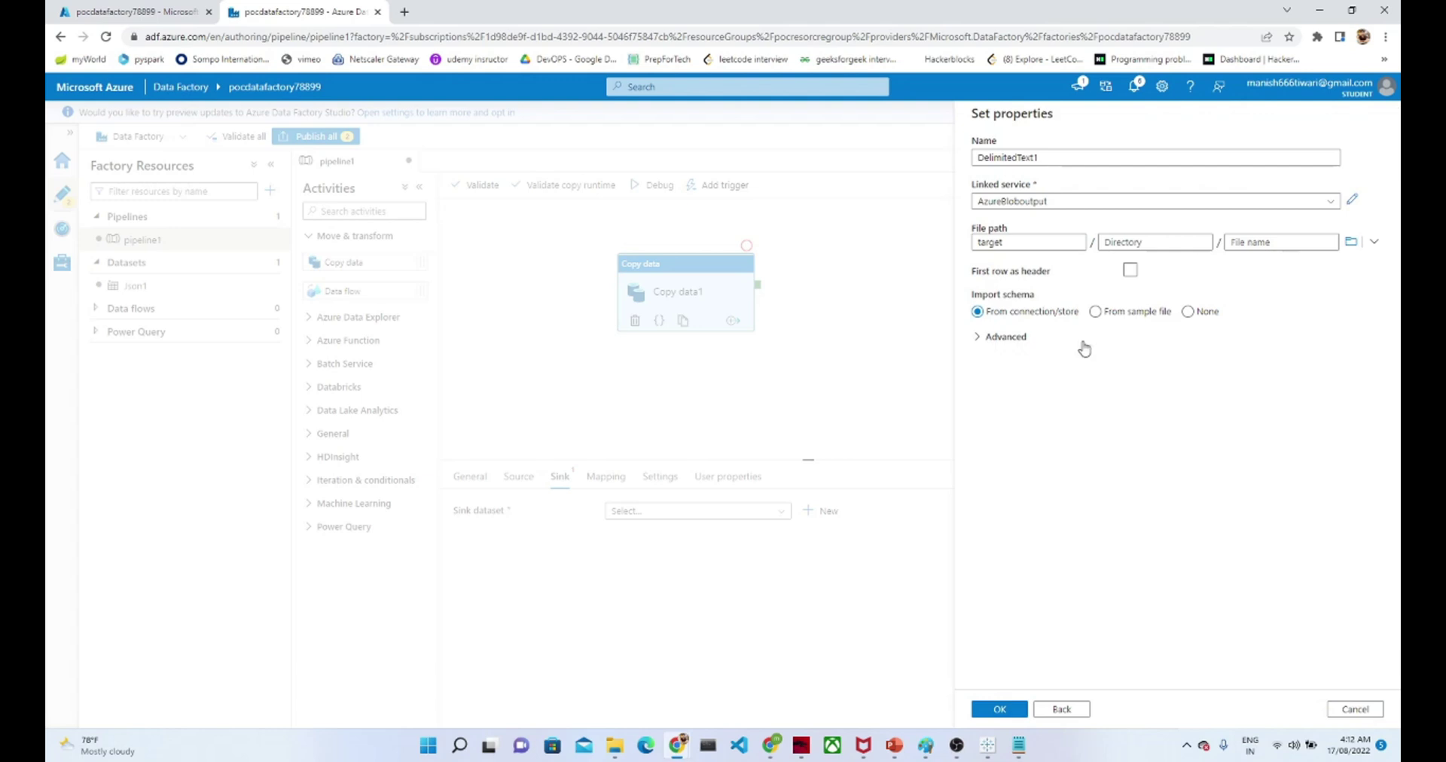
click(1132, 272)
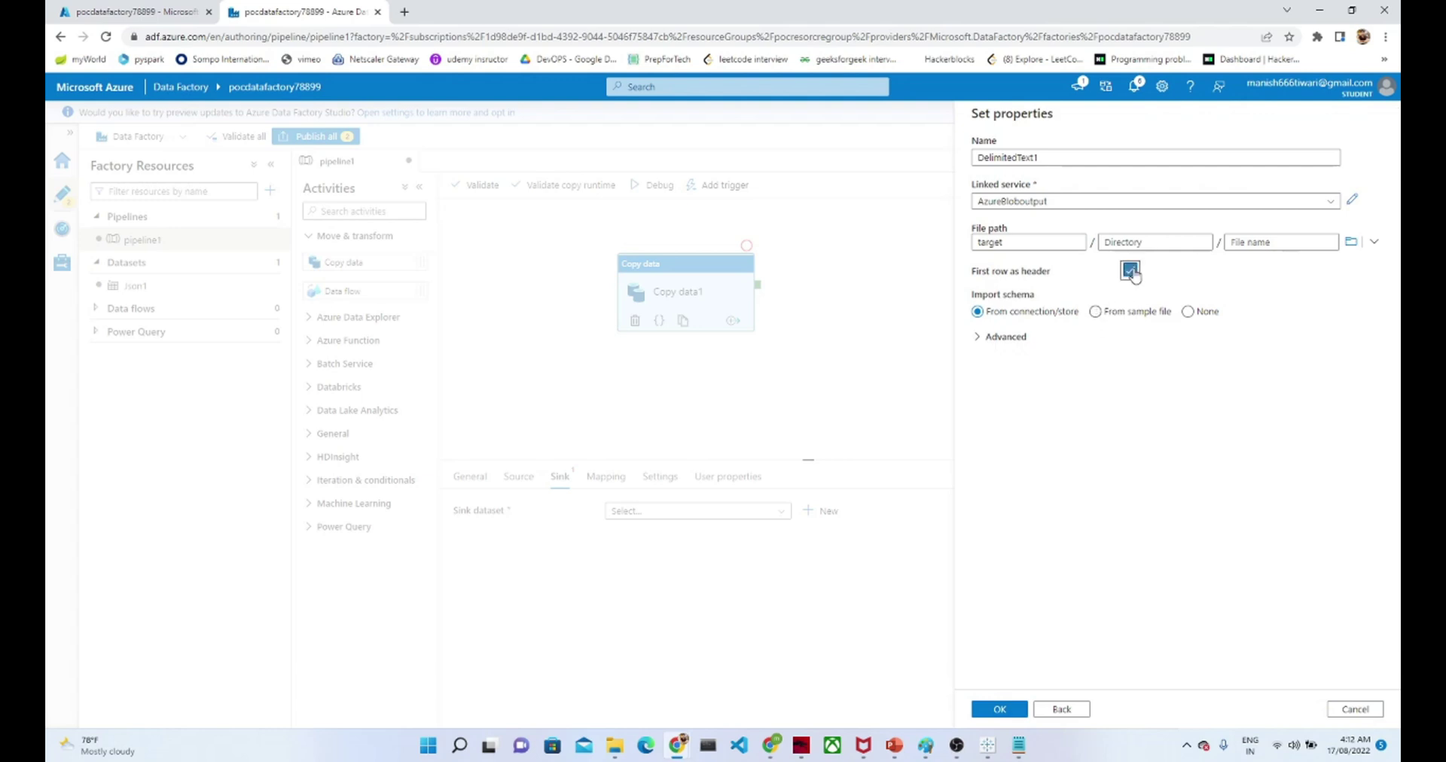
click(1005, 719)
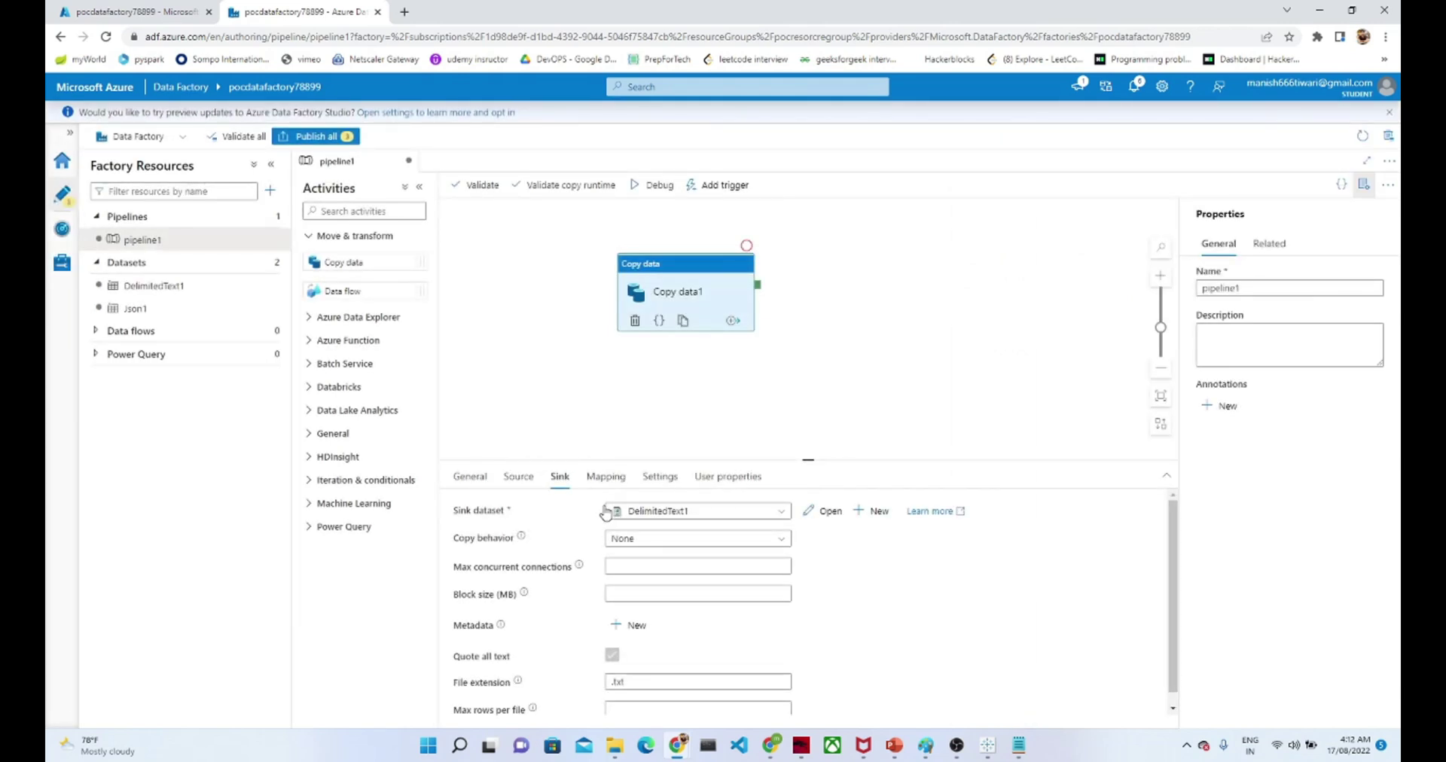
Publish the pending changes for pipeline1 and its Json1 and DelimitedText1 datasets.
click(324, 138)
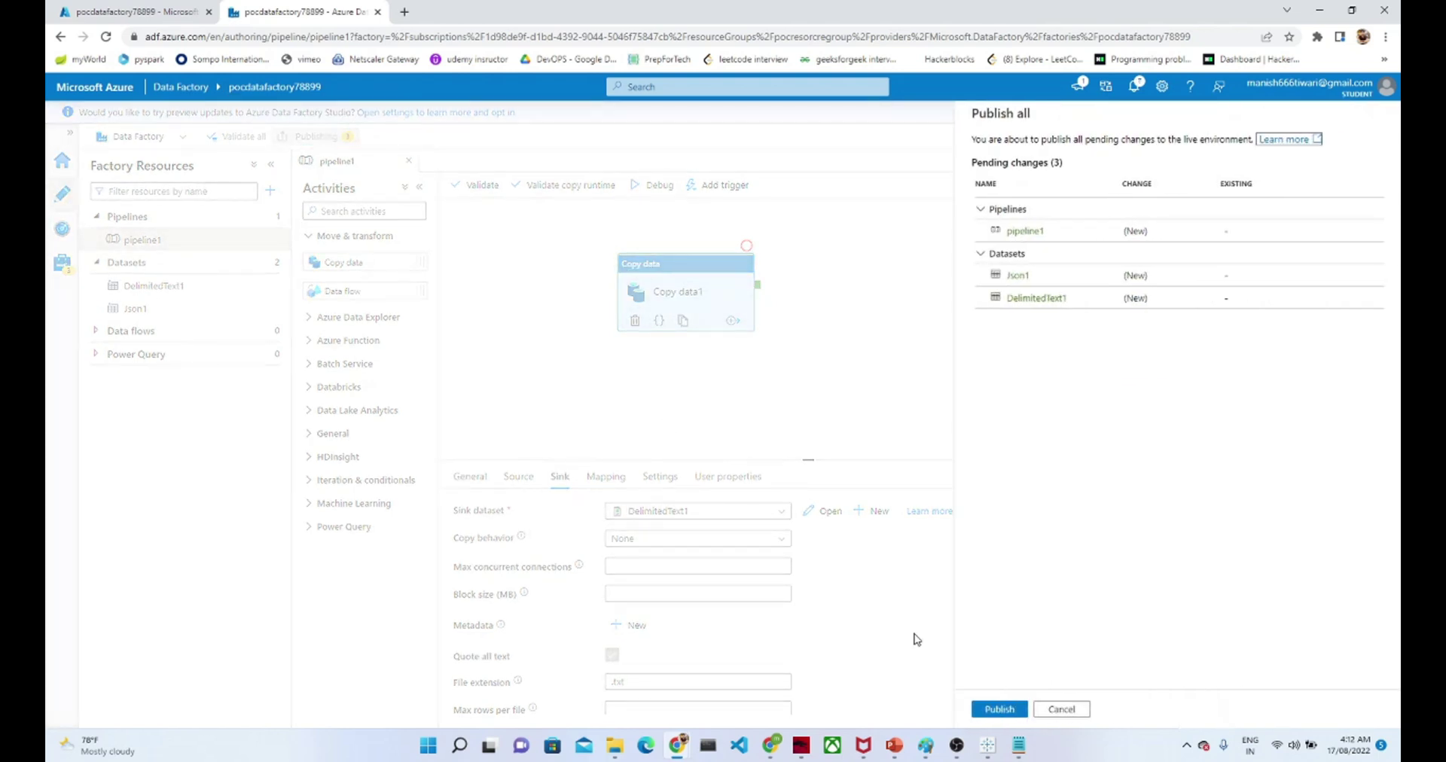
click(998, 707)
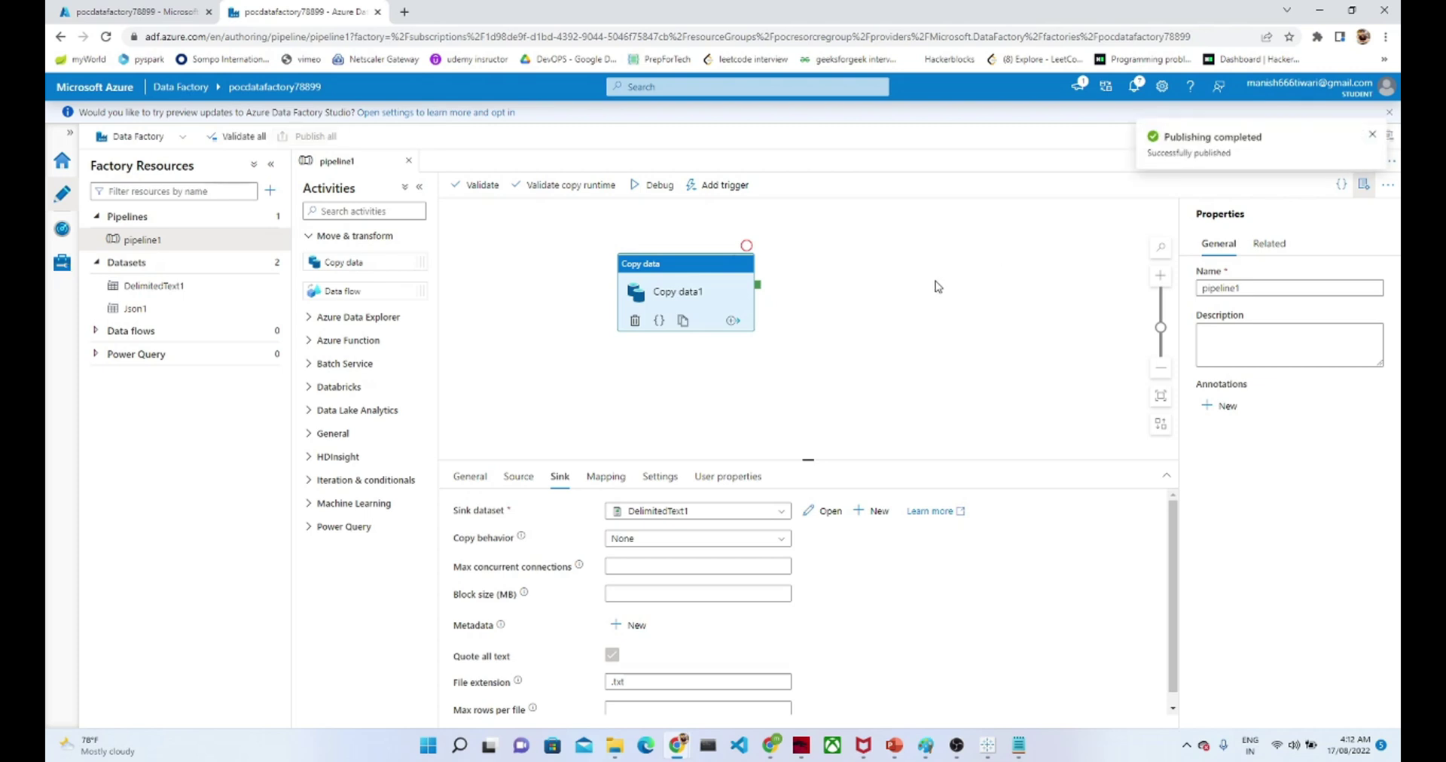
click(1377, 137)
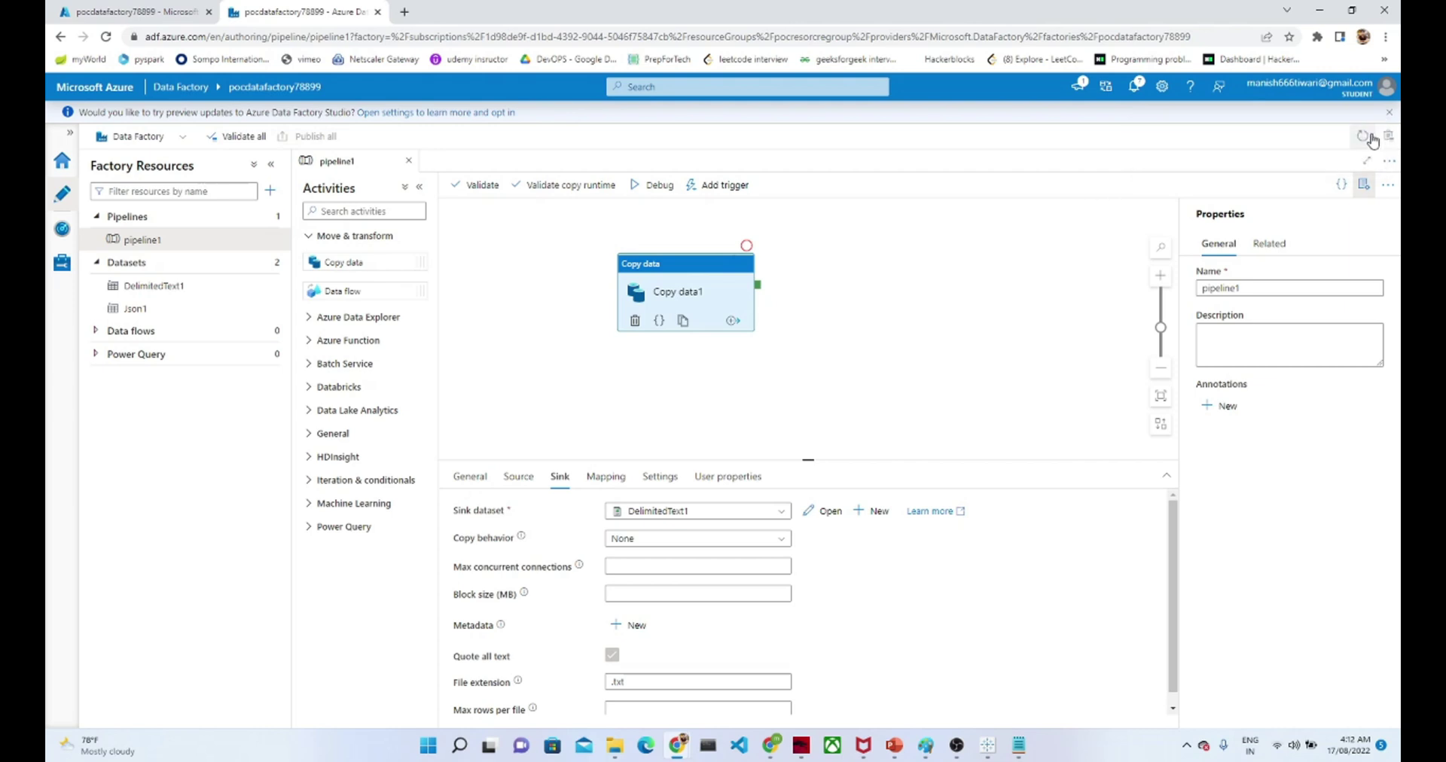
Trigger an immediate run of pipeline1 using the last published configuration.
click(709, 188)
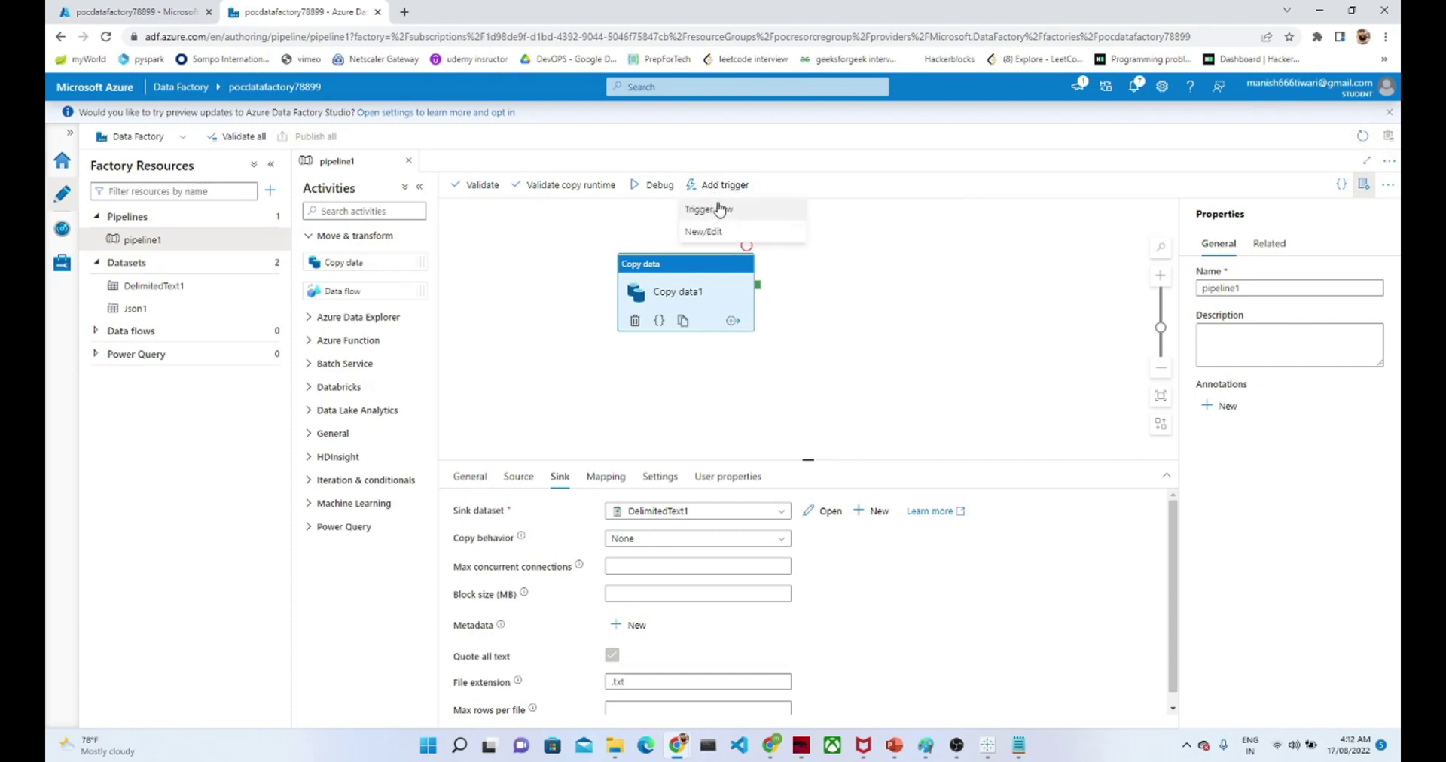
click(709, 210)
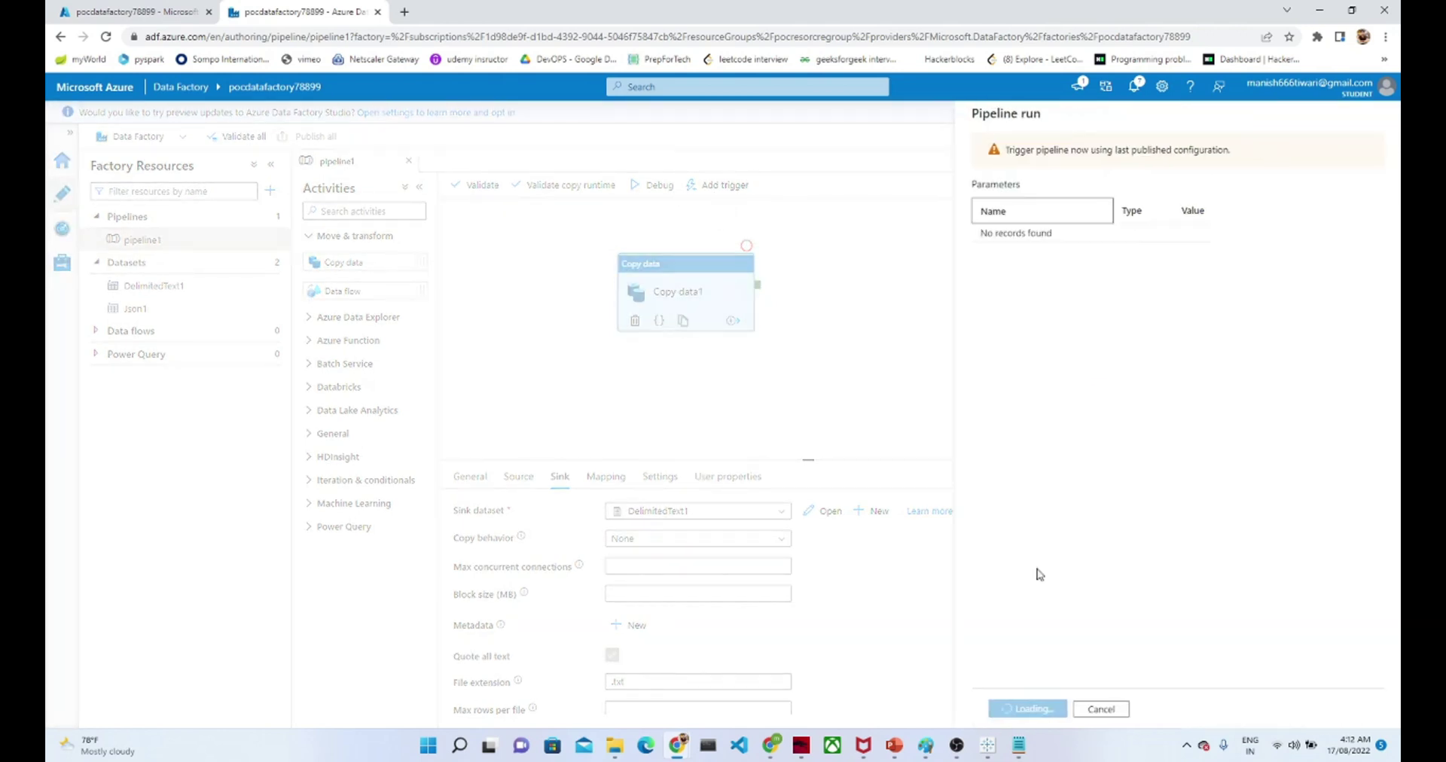
click(1017, 710)
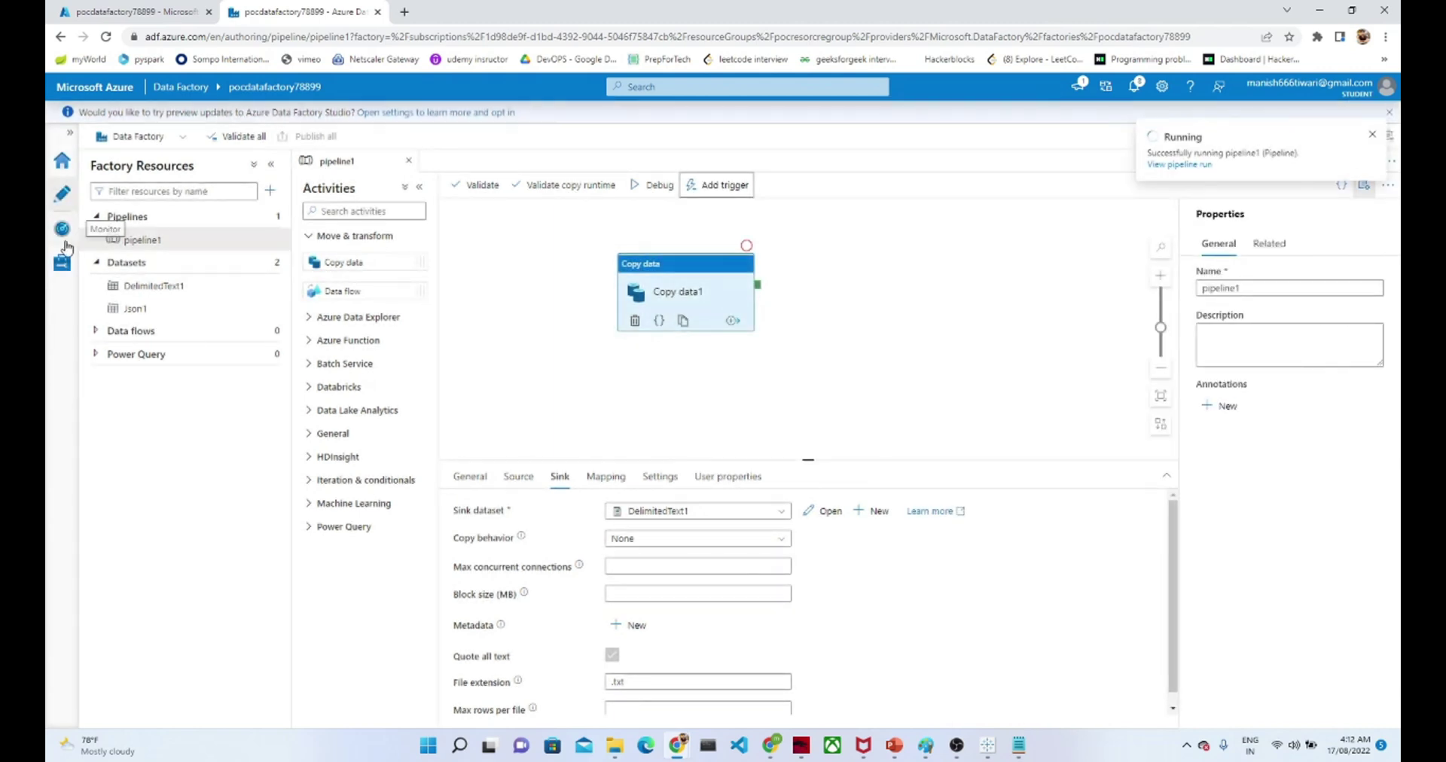
Open the triggered pipeline1 run in monitoring and view the error details of its Copy data1 activity.
click(59, 238)
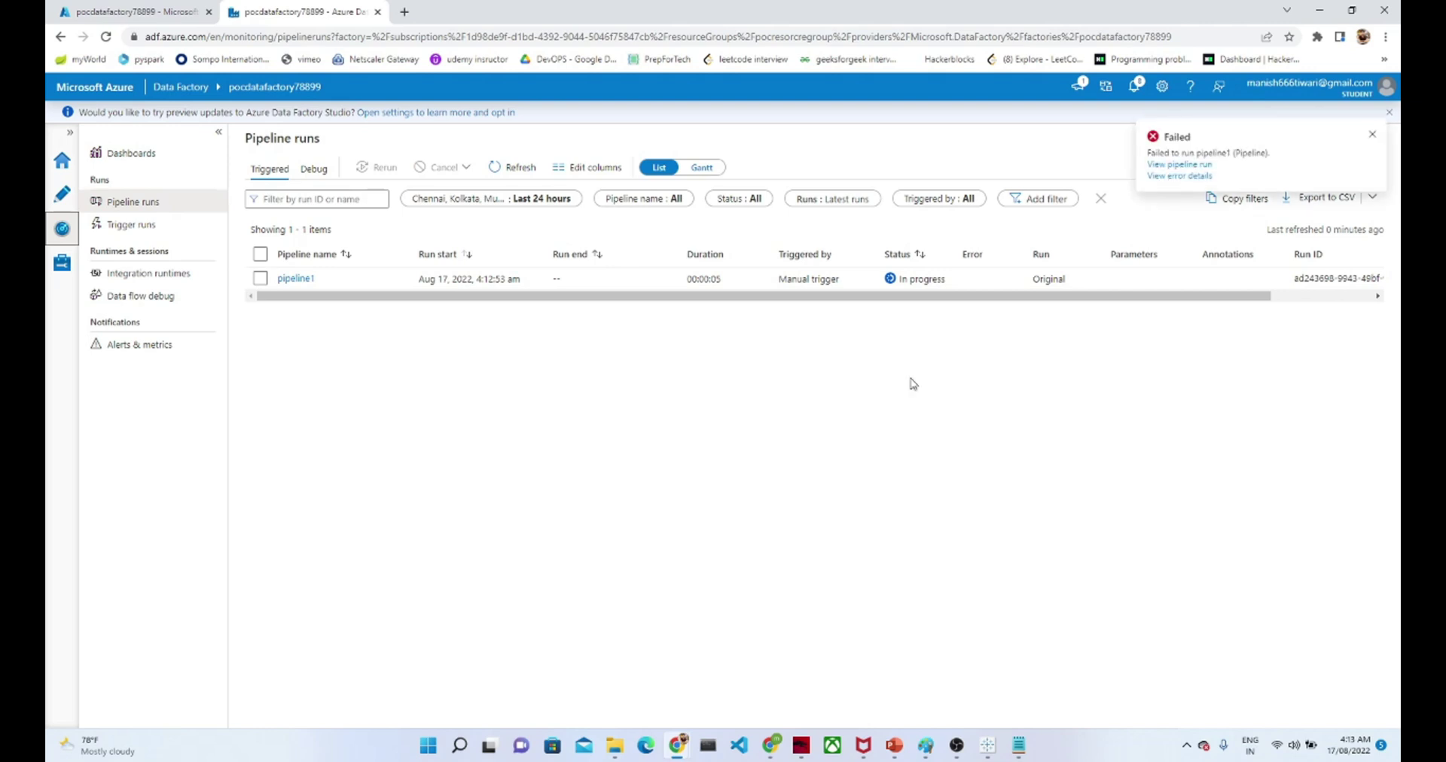
click(1181, 165)
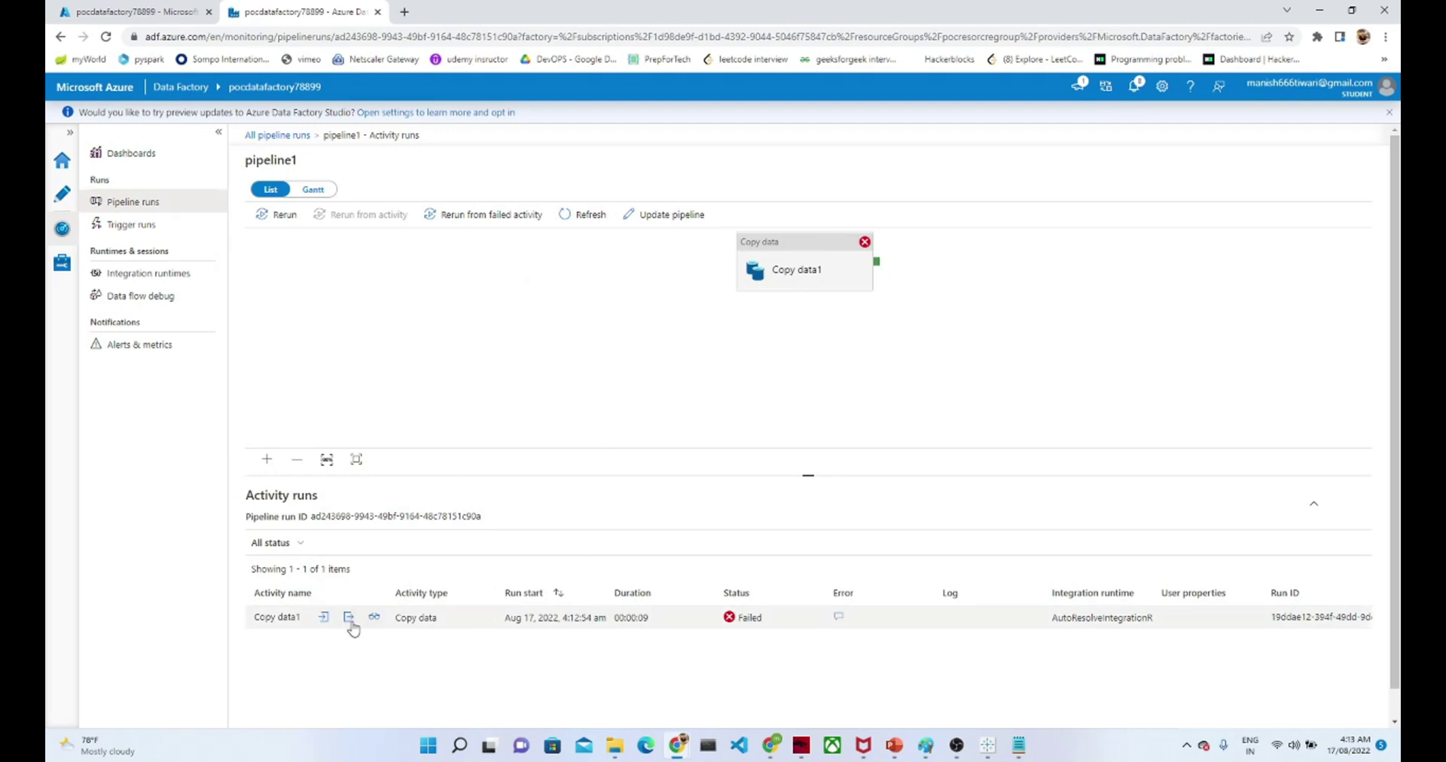
click(843, 617)
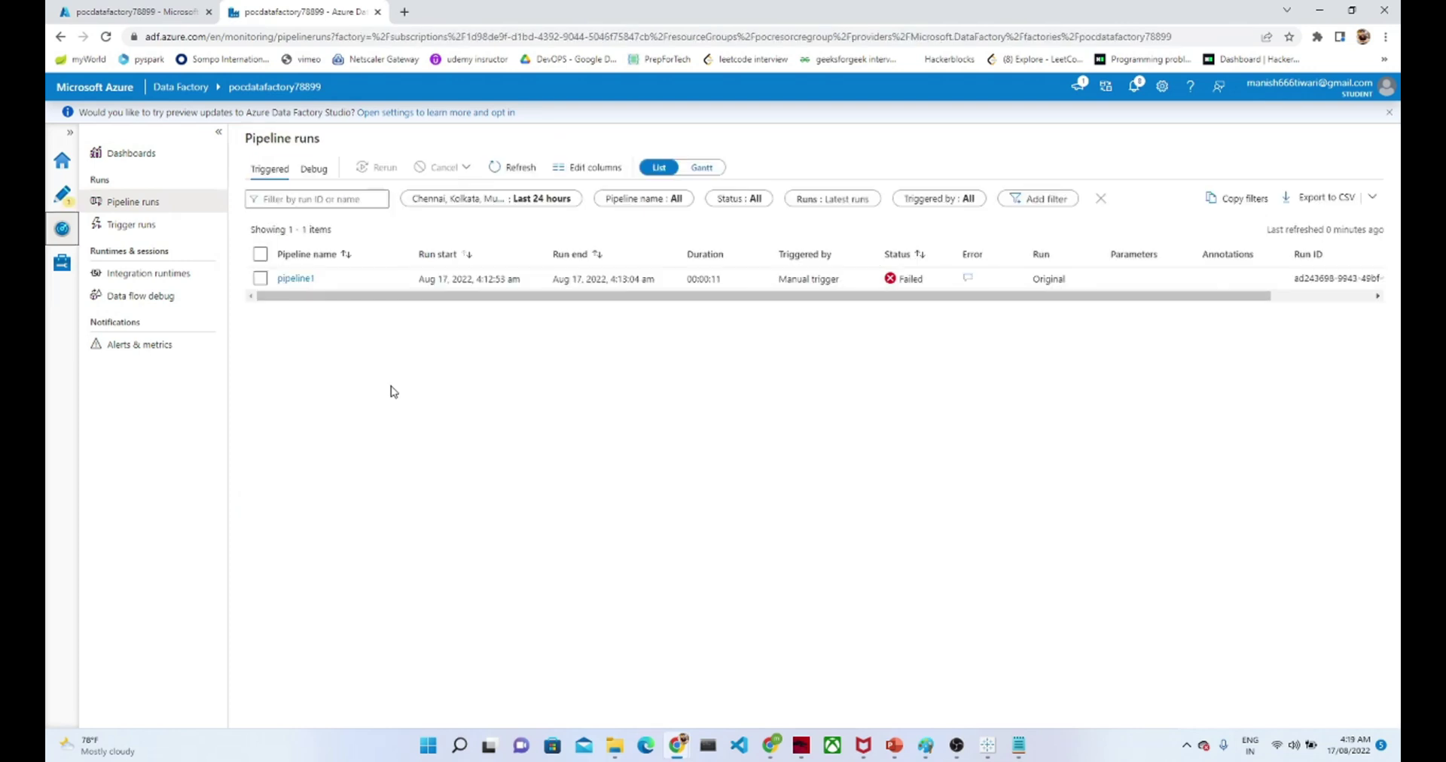
Return to authoring pipeline1 and examine the Copy data1 activity's column mappings and data types from ID through order_s.
click(66, 205)
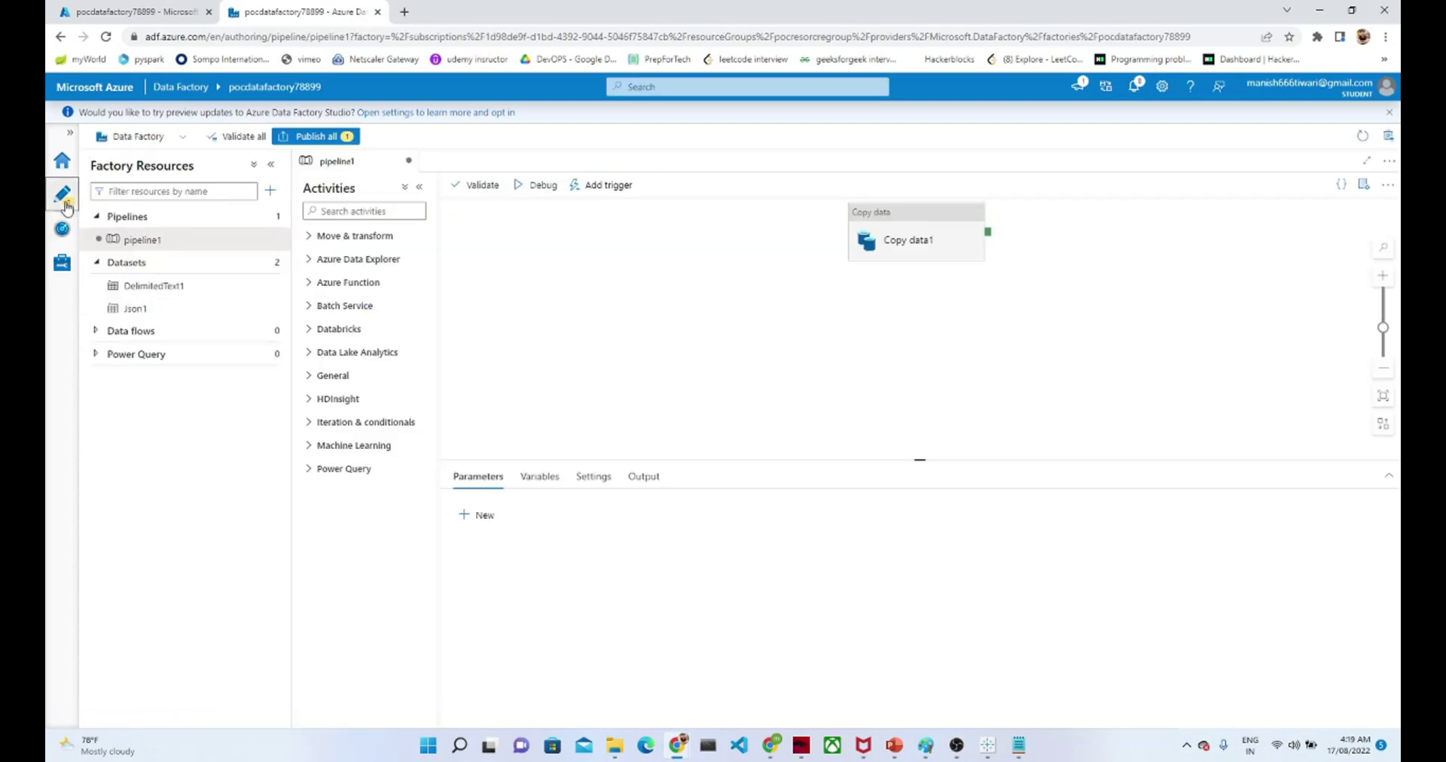
click(893, 217)
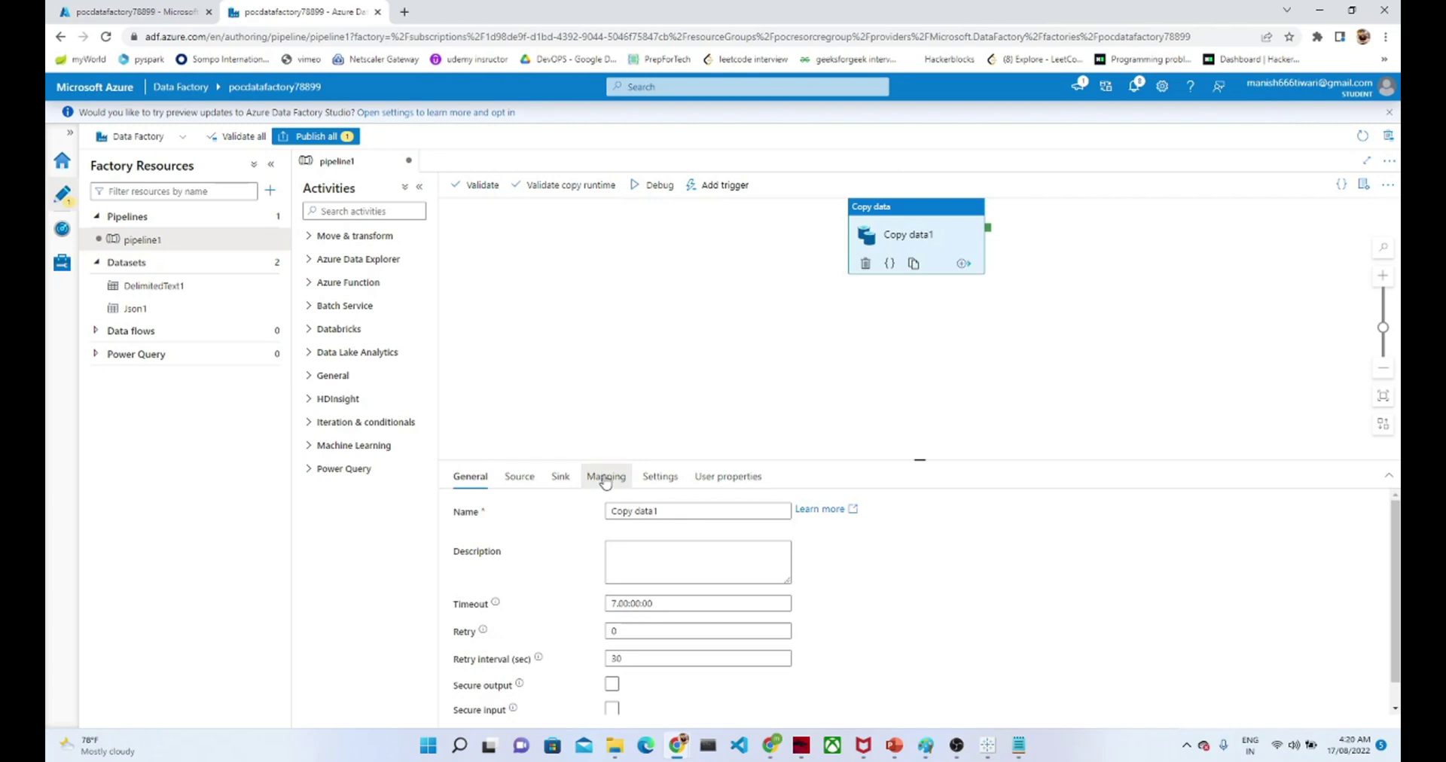
click(605, 479)
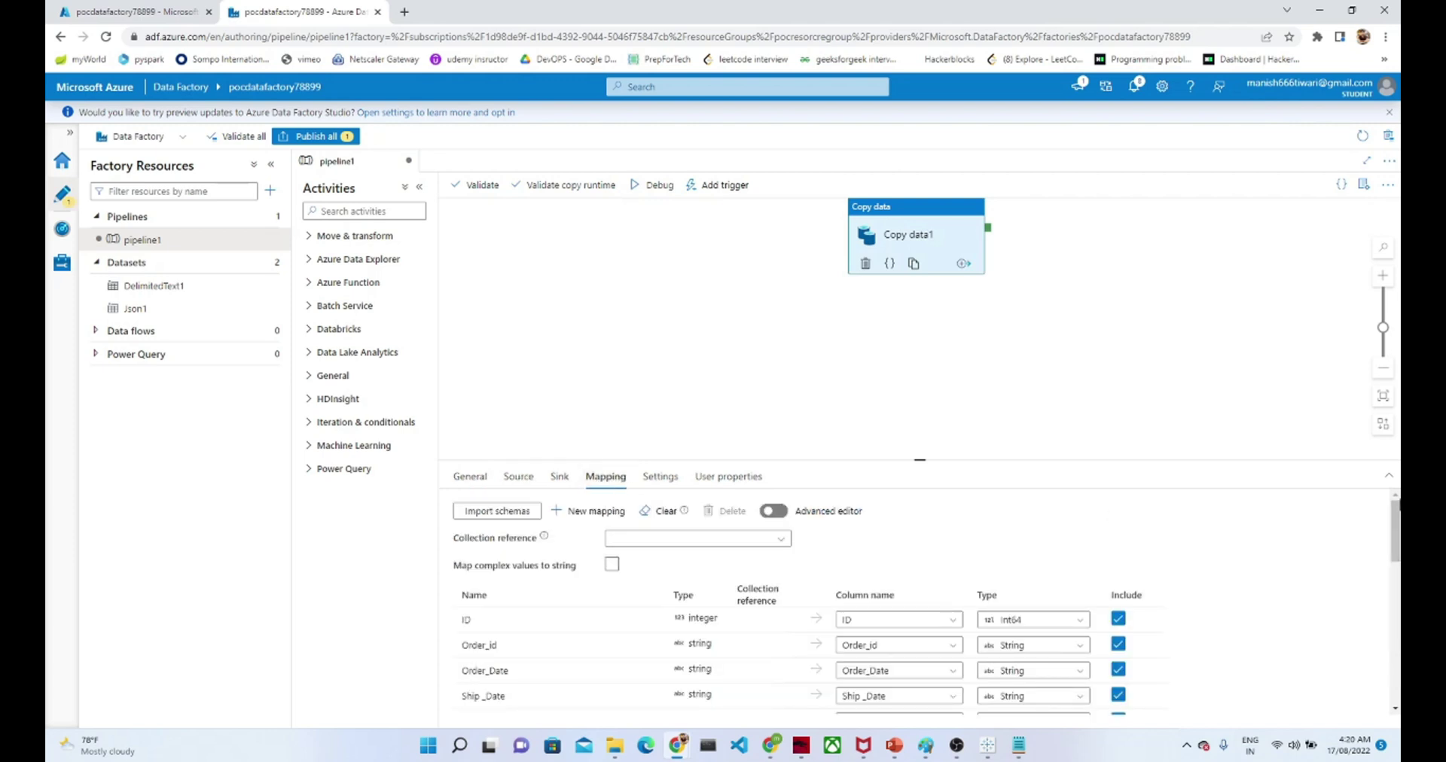
drag(1396, 521, 1396, 544)
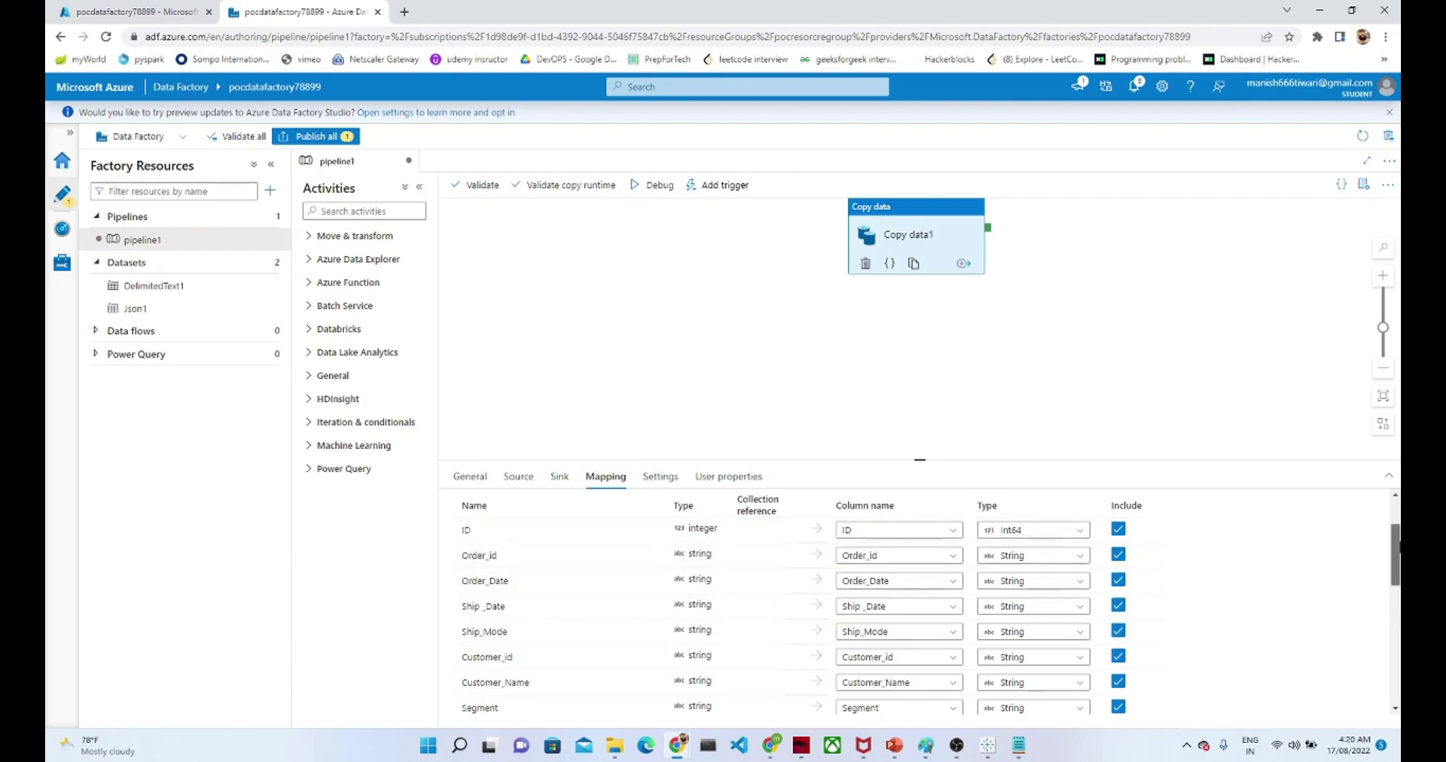
mouse_move(1394, 553)
mouse_down()
mouse_move(1392, 662)
mouse_move(1394, 513)
mouse_move(1388, 571)
mouse_move(1389, 541)
mouse_up()
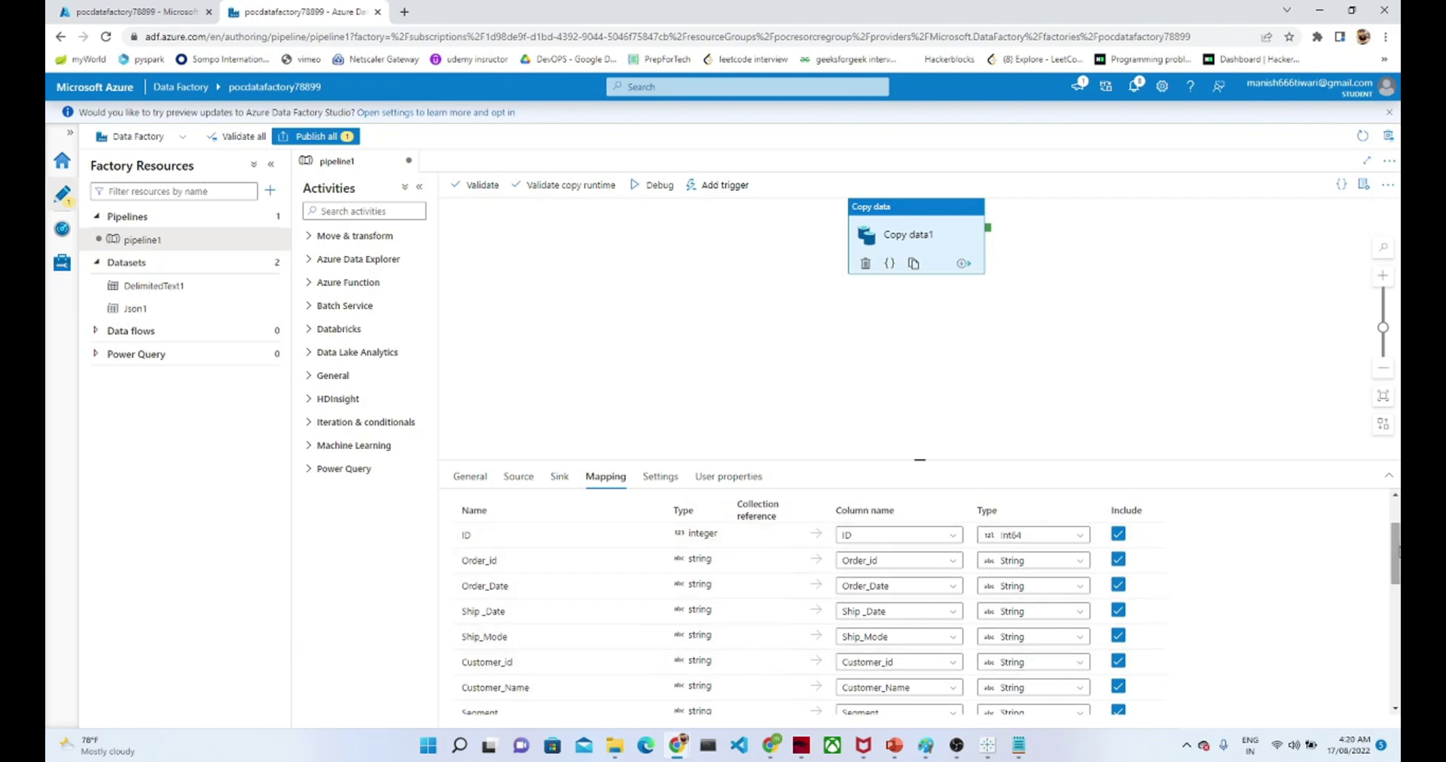
drag(1395, 558, 1386, 681)
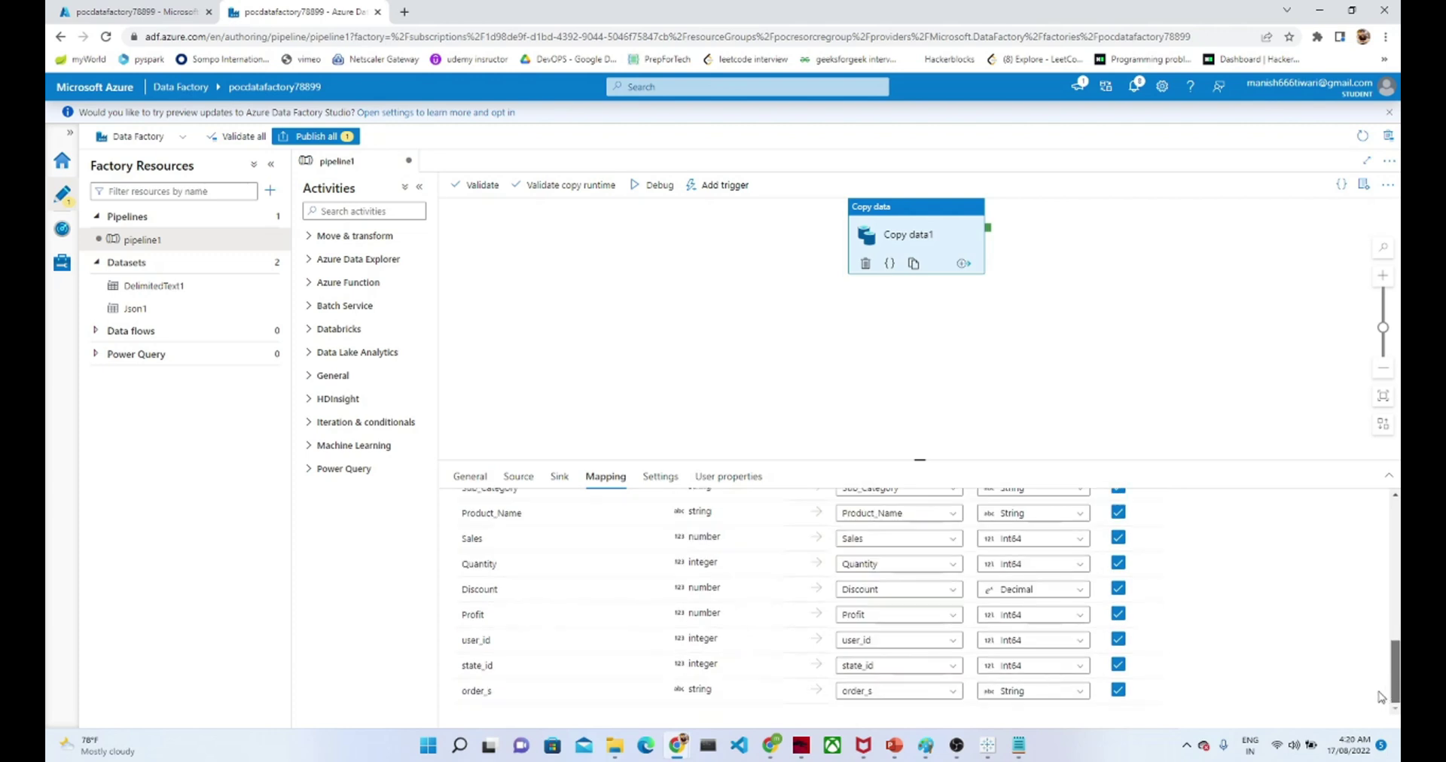
scroll(1381, 697, up, 10)
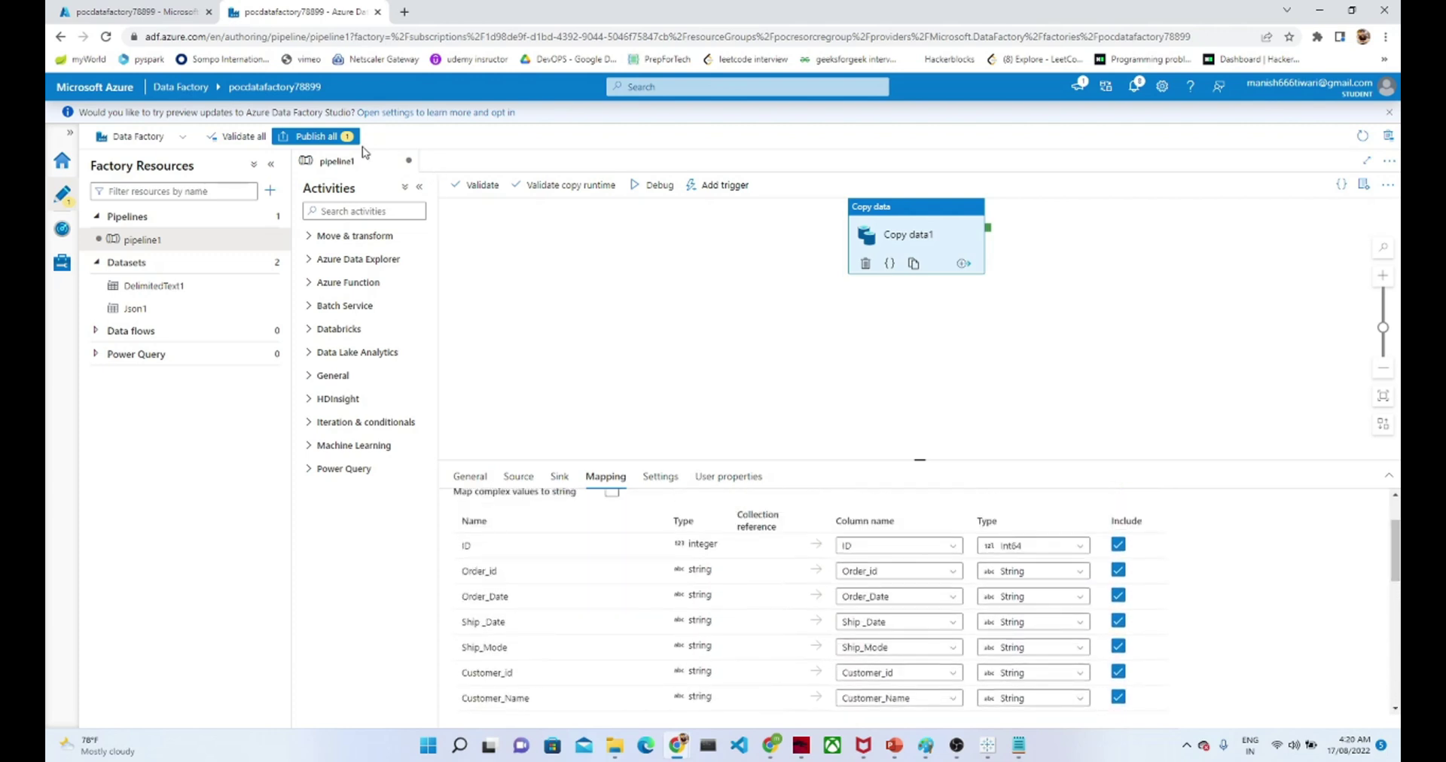
Publish the edited pipeline1 and trigger an immediate run of it using the last published configuration.
click(316, 136)
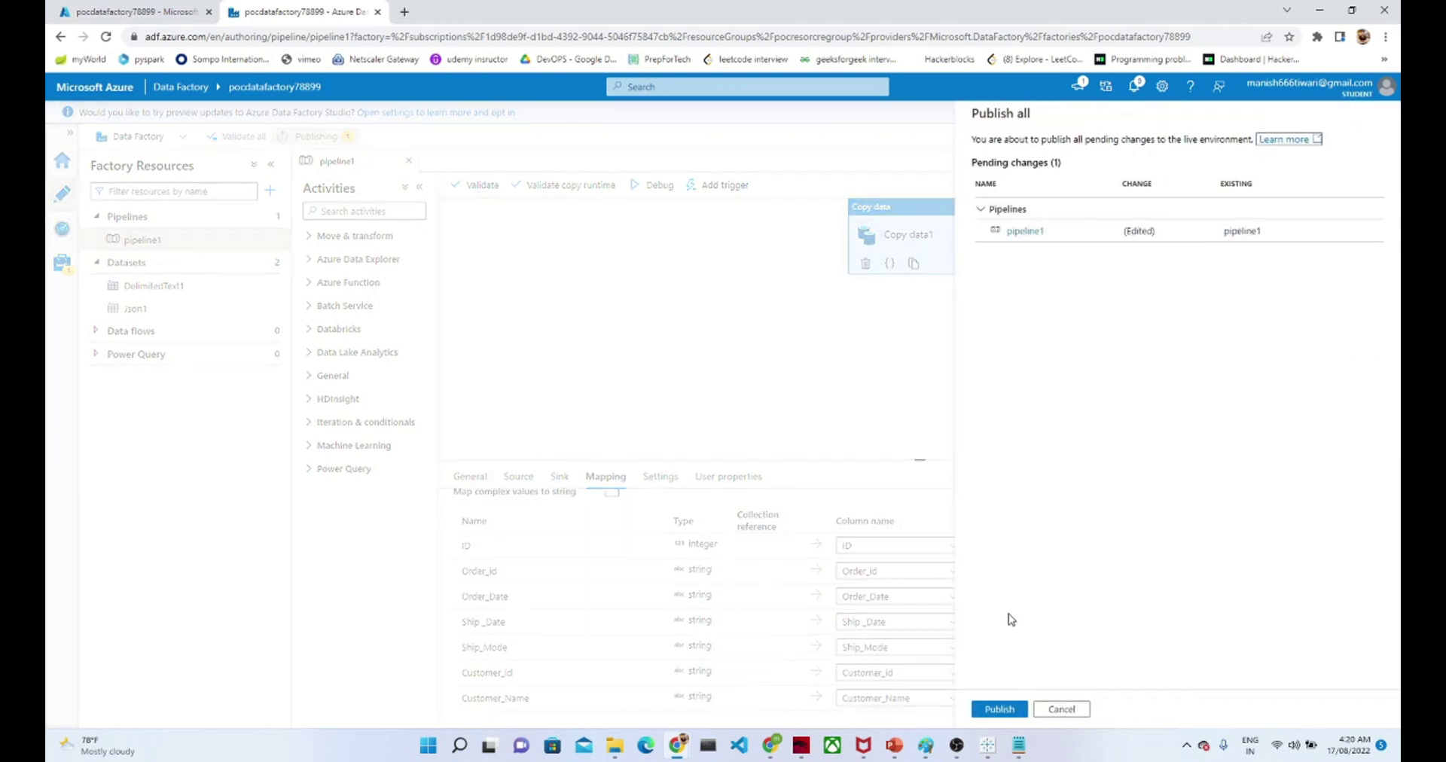
click(999, 710)
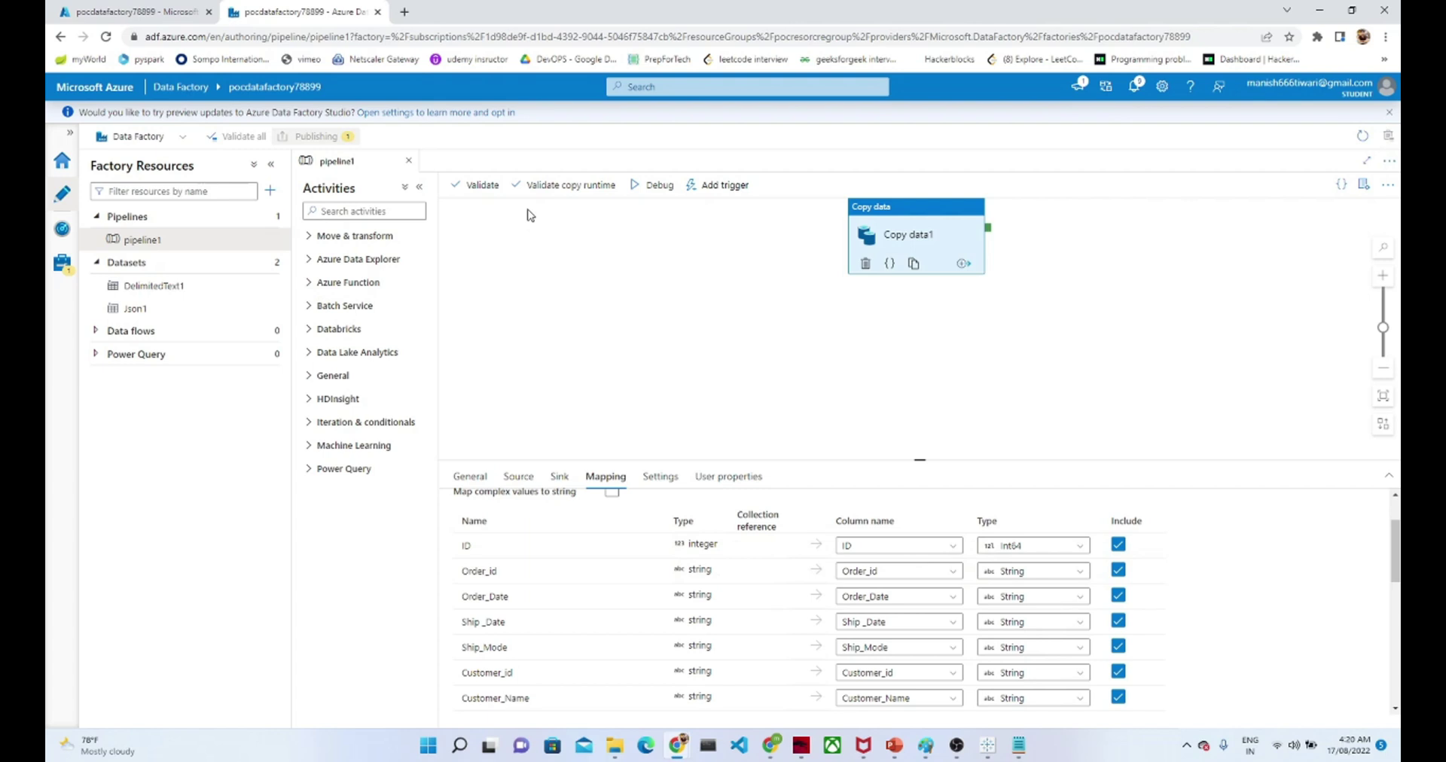
click(708, 186)
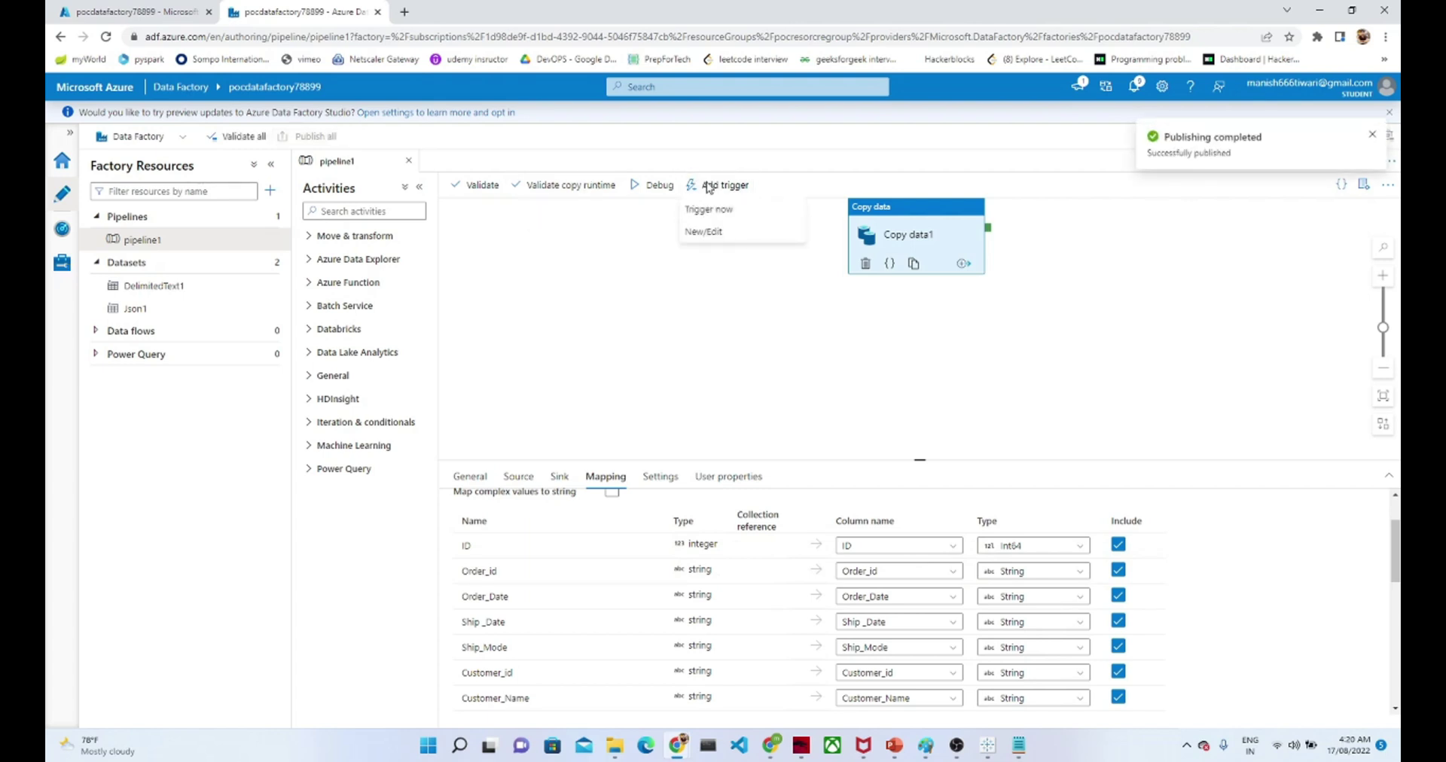
click(701, 209)
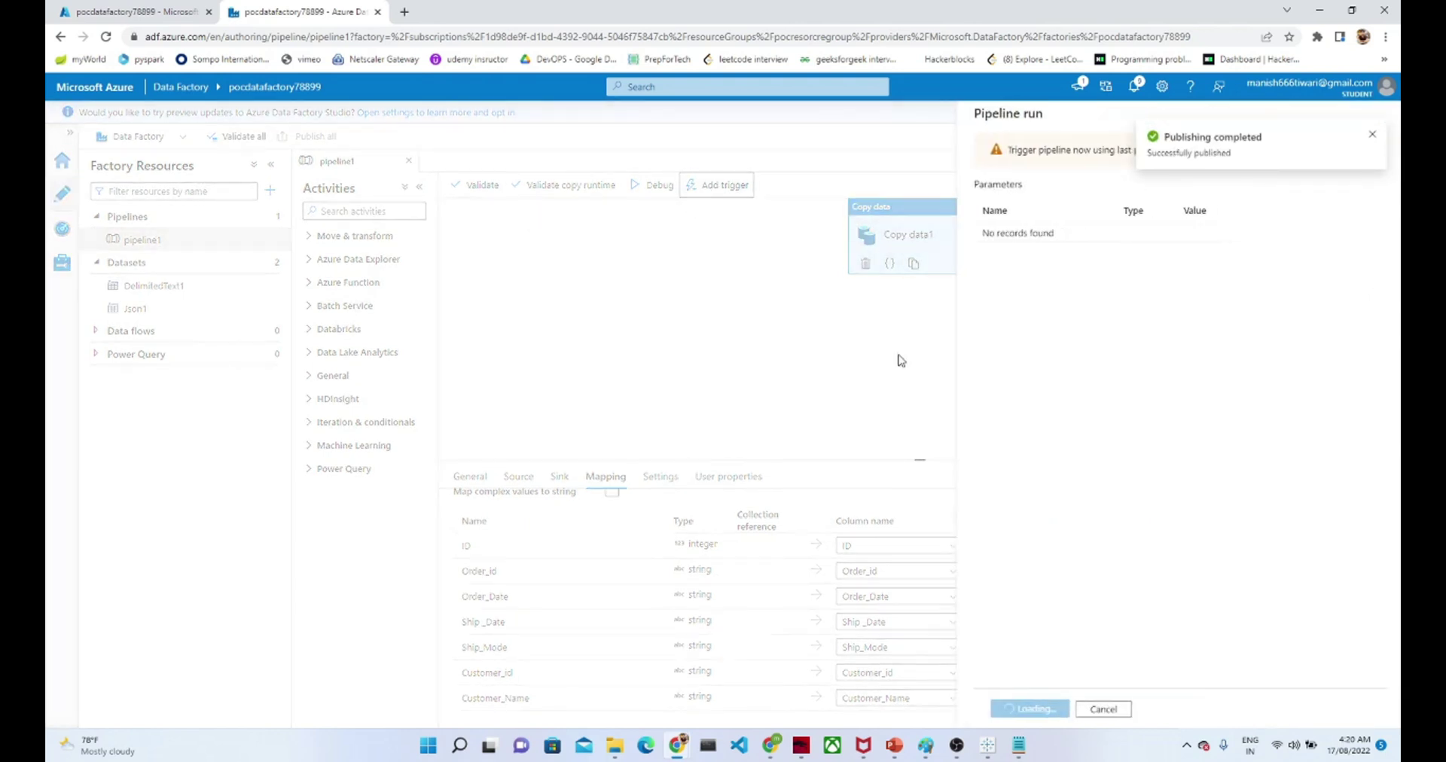
click(1029, 710)
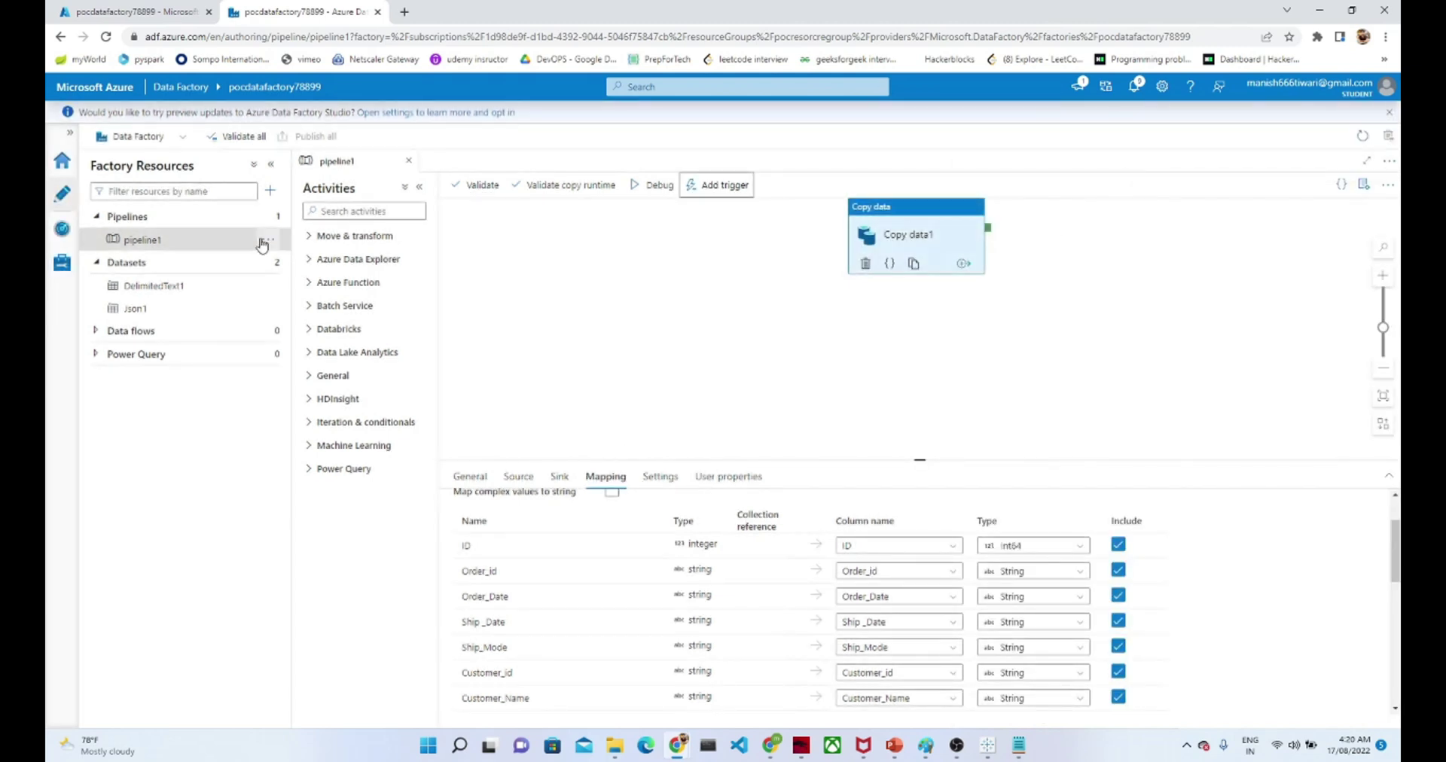
Monitor the new pipeline1 run, refreshing the run list, and read the error details of the latest run.
click(63, 237)
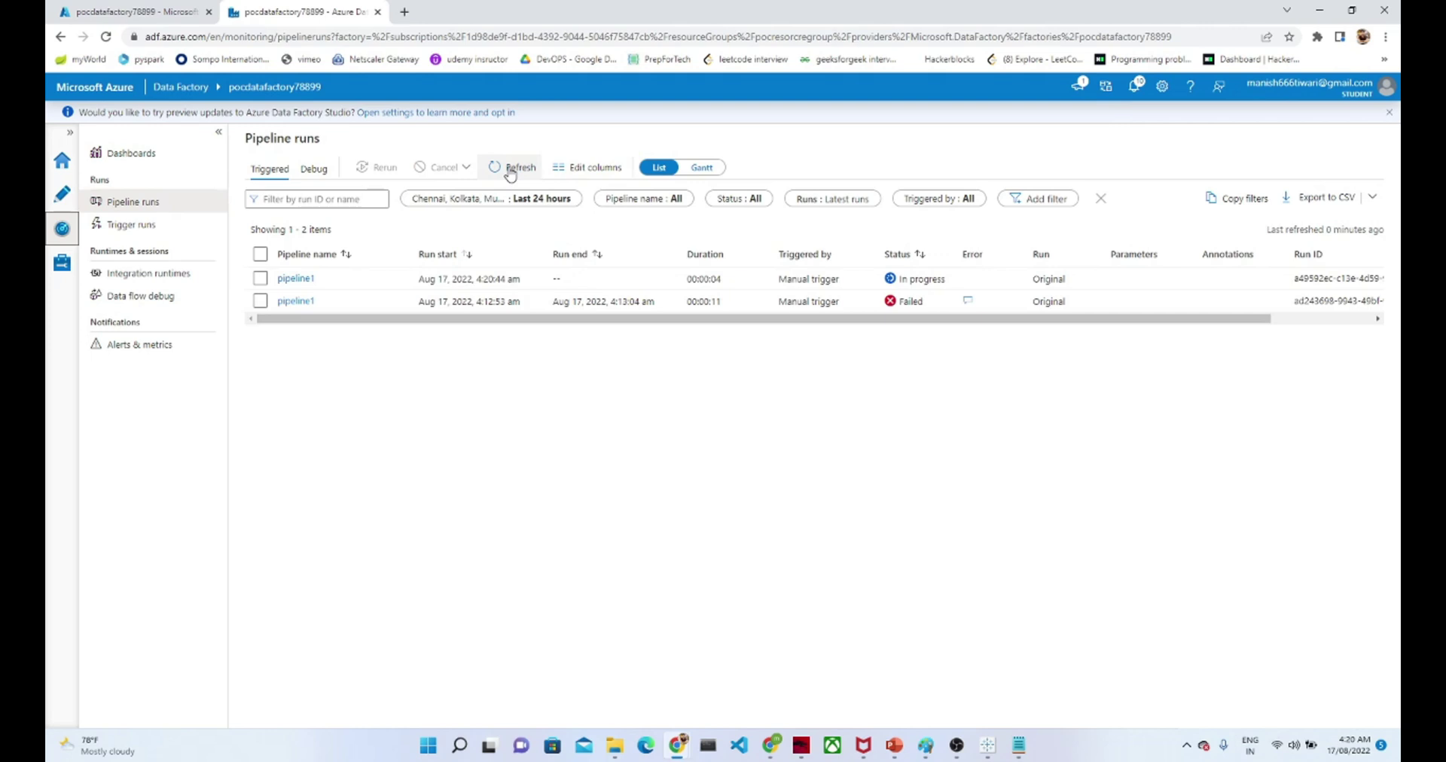
click(510, 171)
click(510, 170)
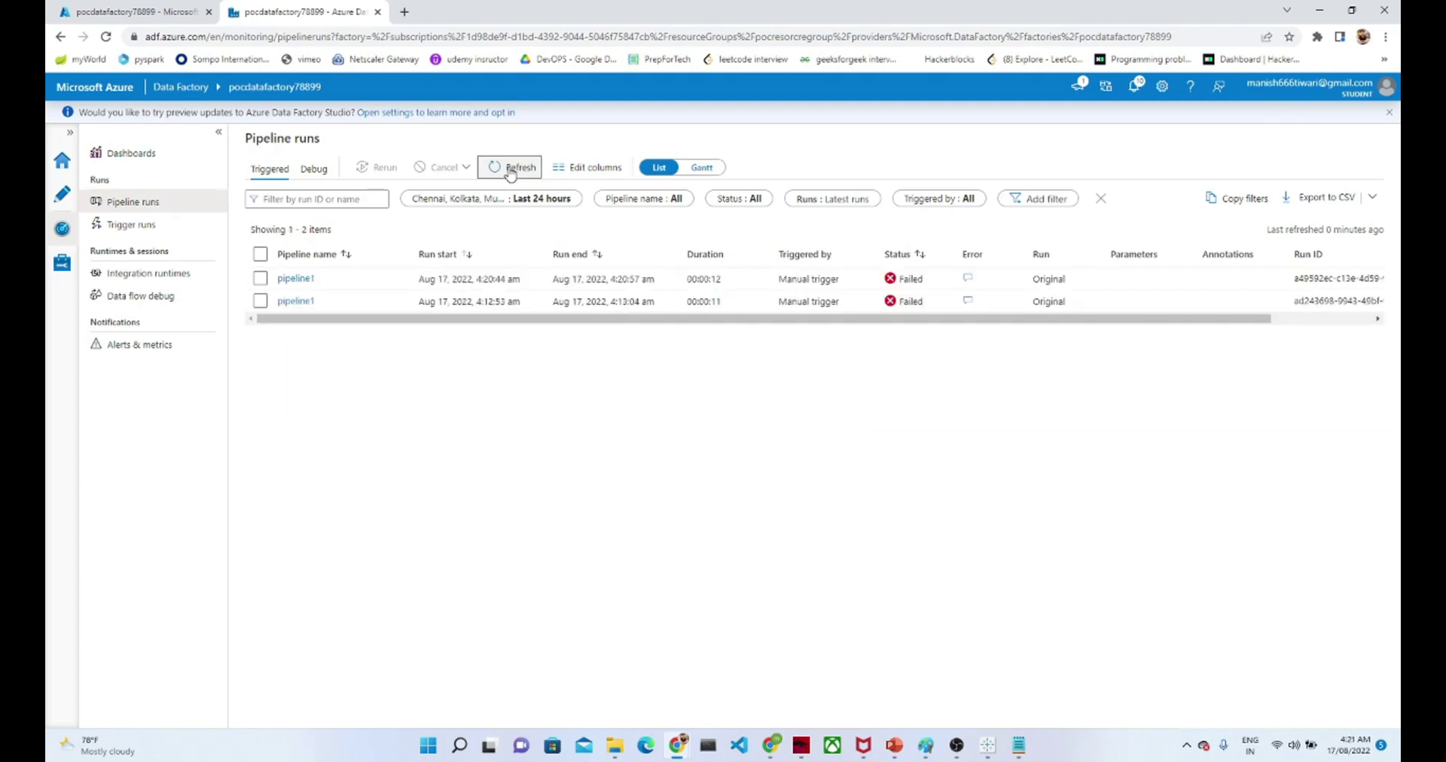
click(967, 278)
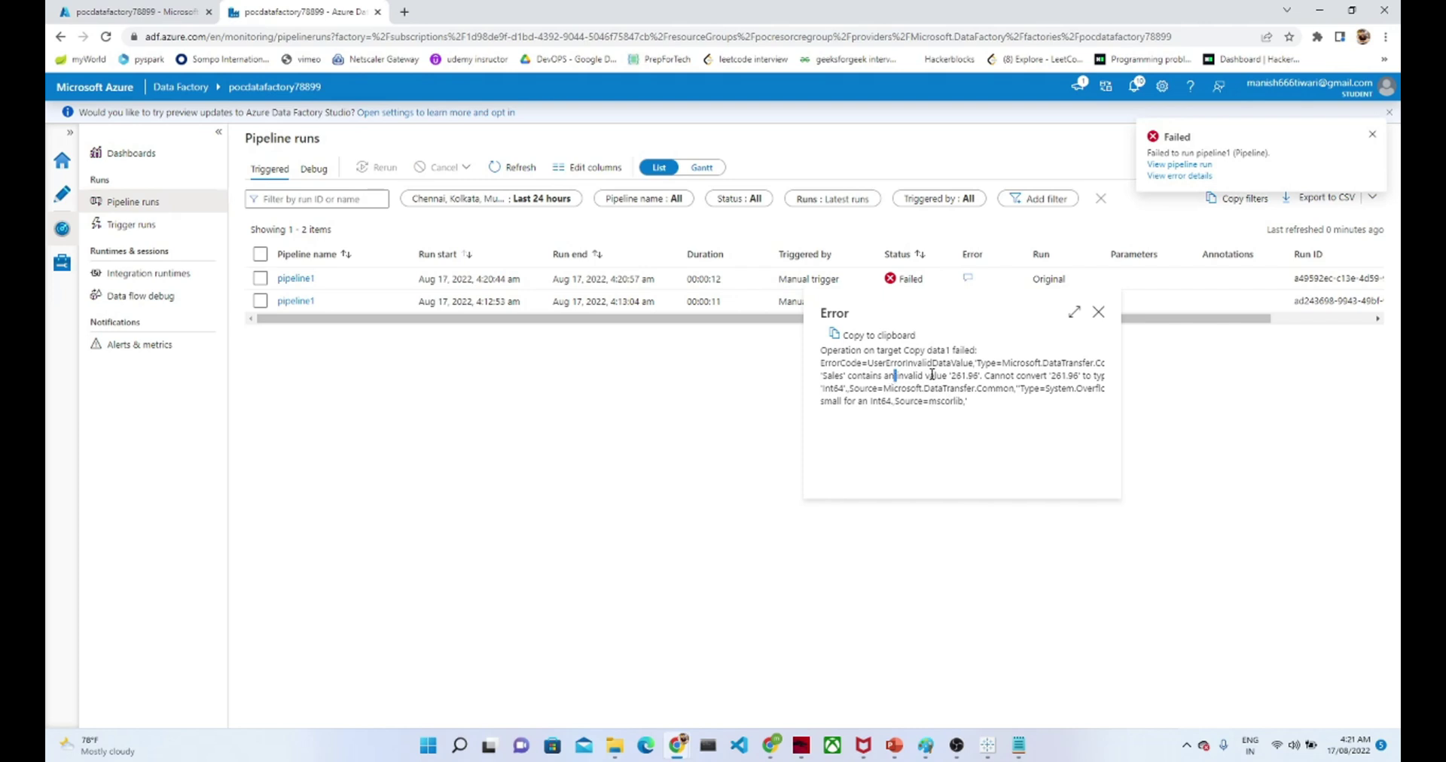
double_click(933, 374)
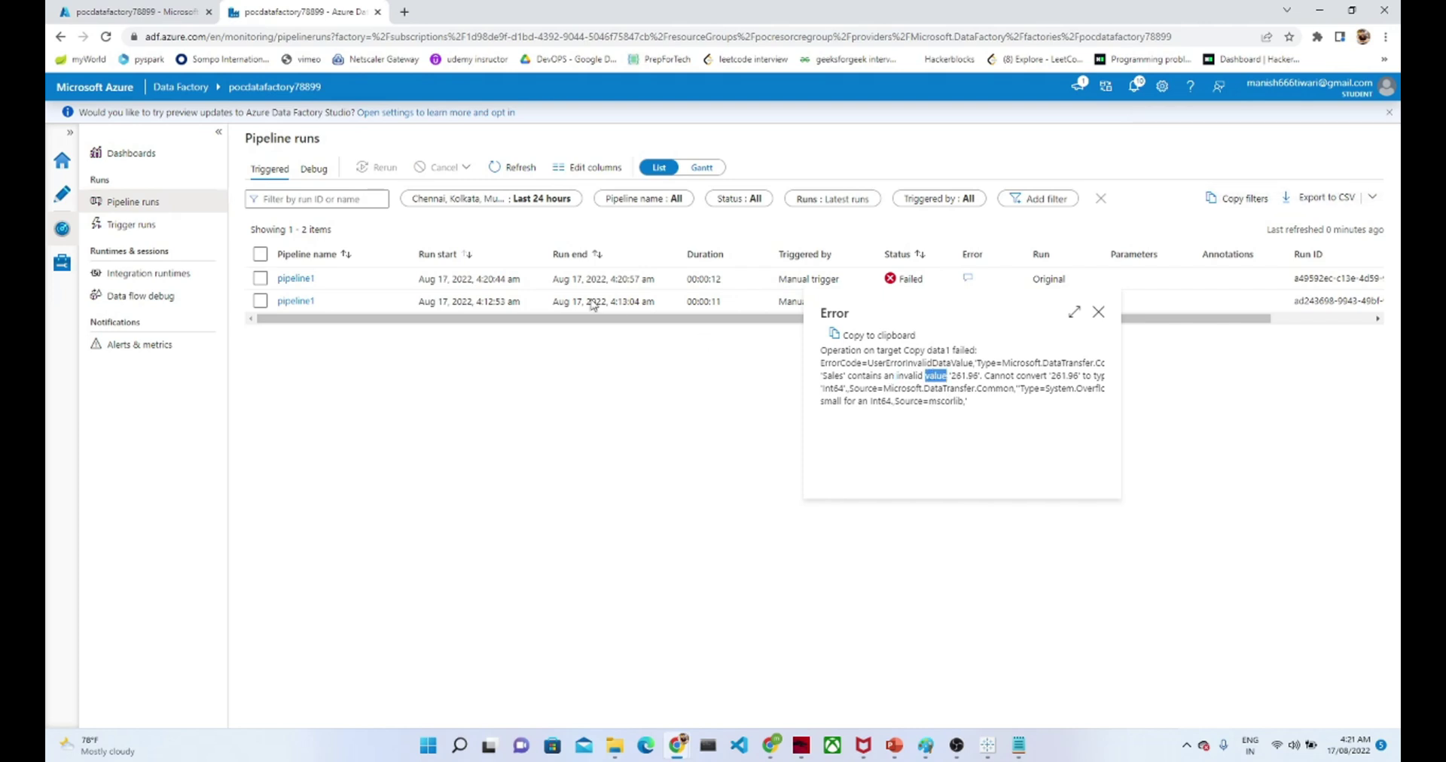
Return to authoring and set the sink data type of the Sales column to Decimal in the Copy data1 mapping.
click(59, 197)
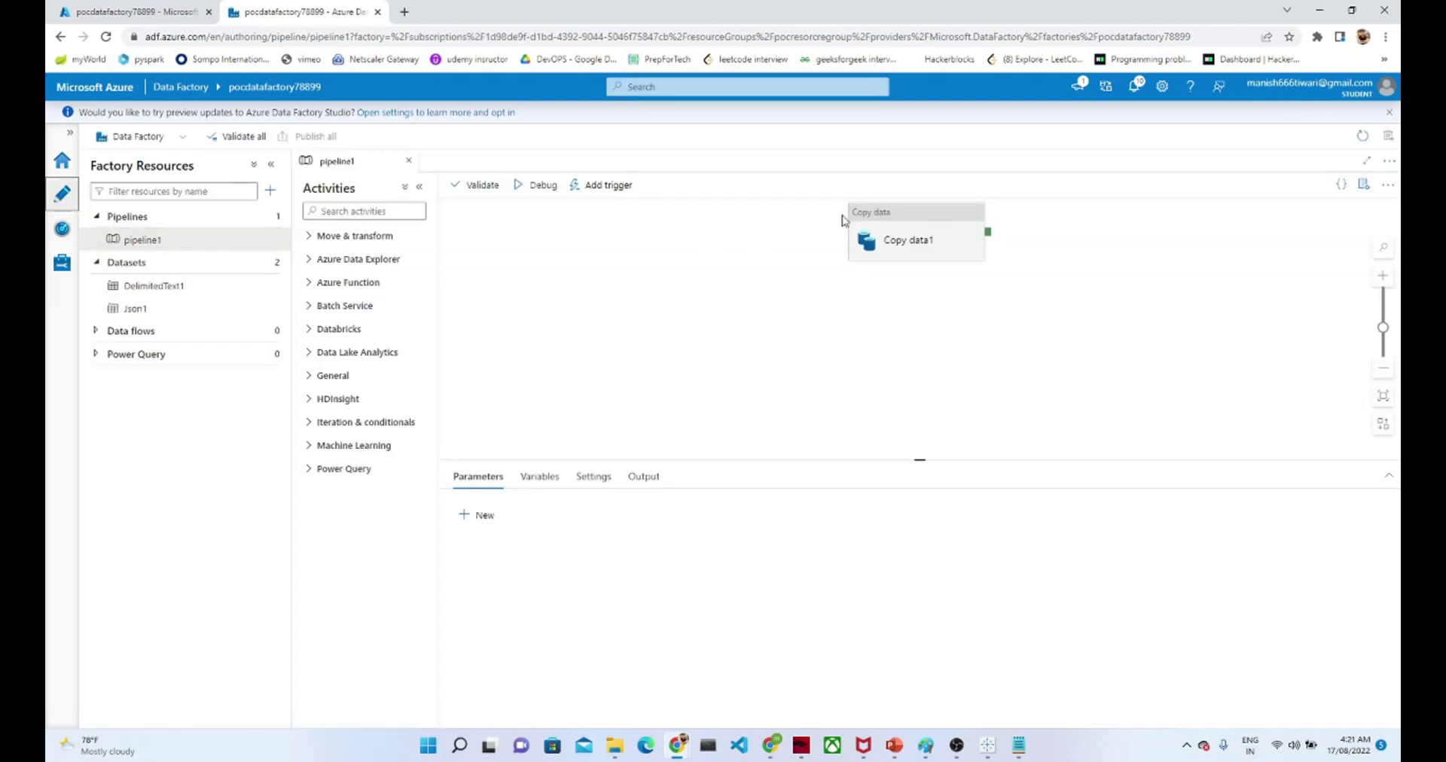
click(859, 217)
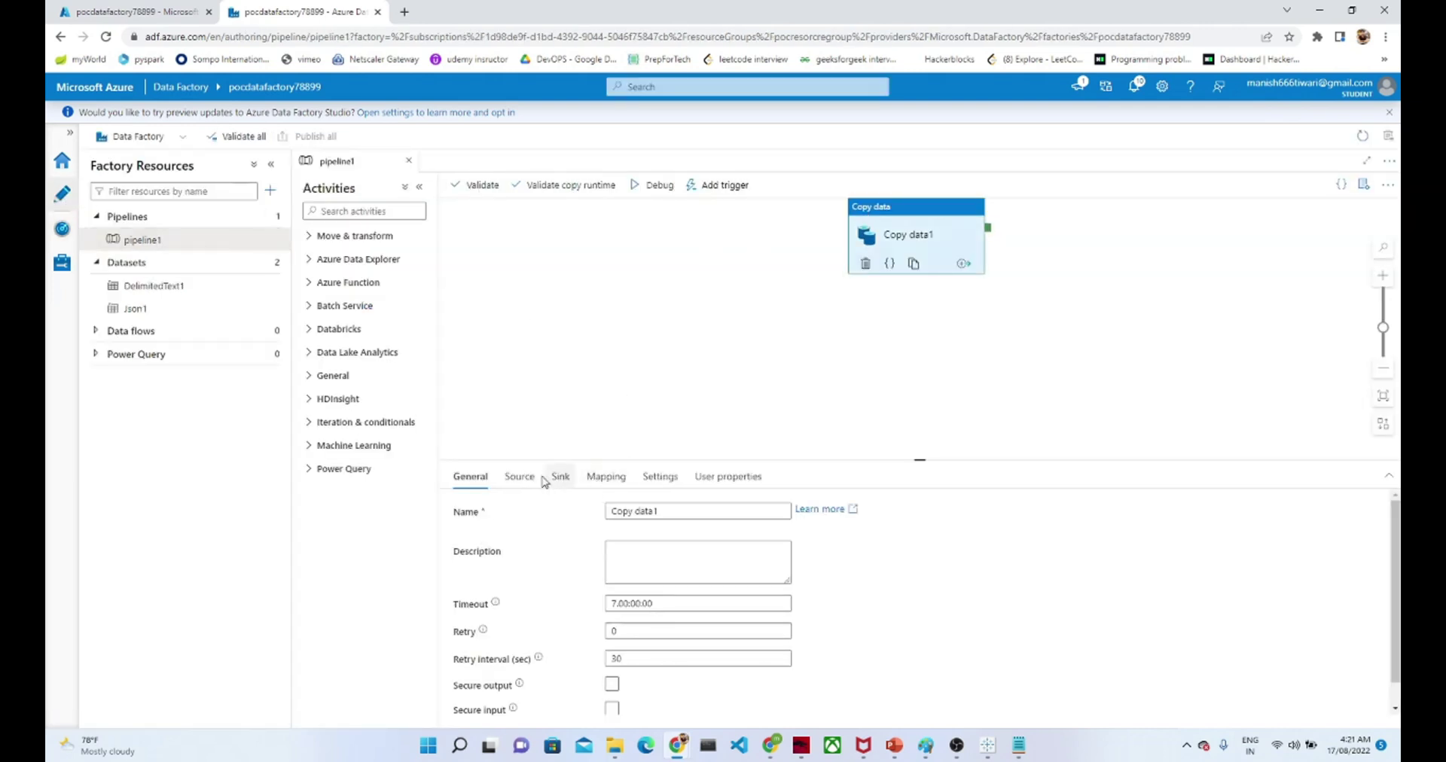
click(616, 479)
drag(1395, 531, 1393, 665)
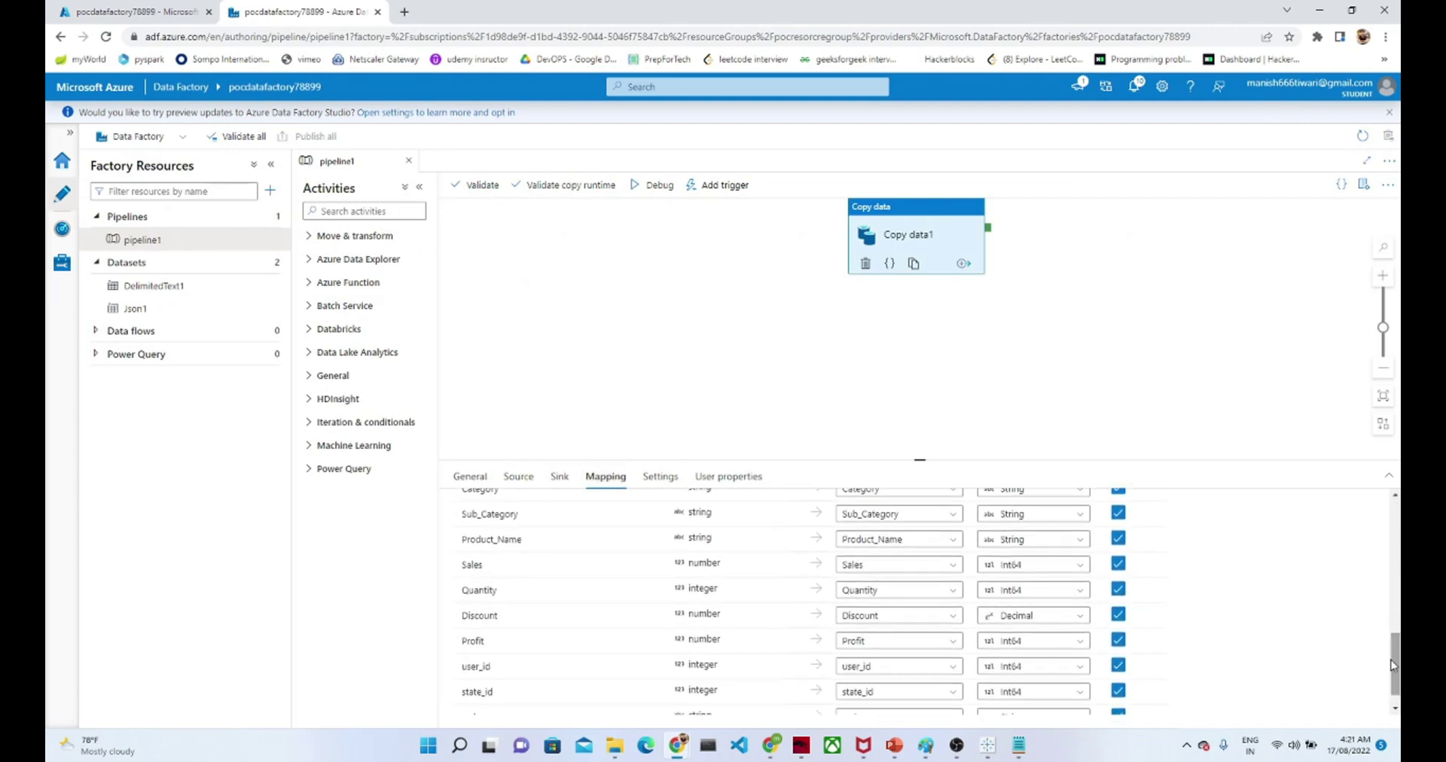
click(1032, 565)
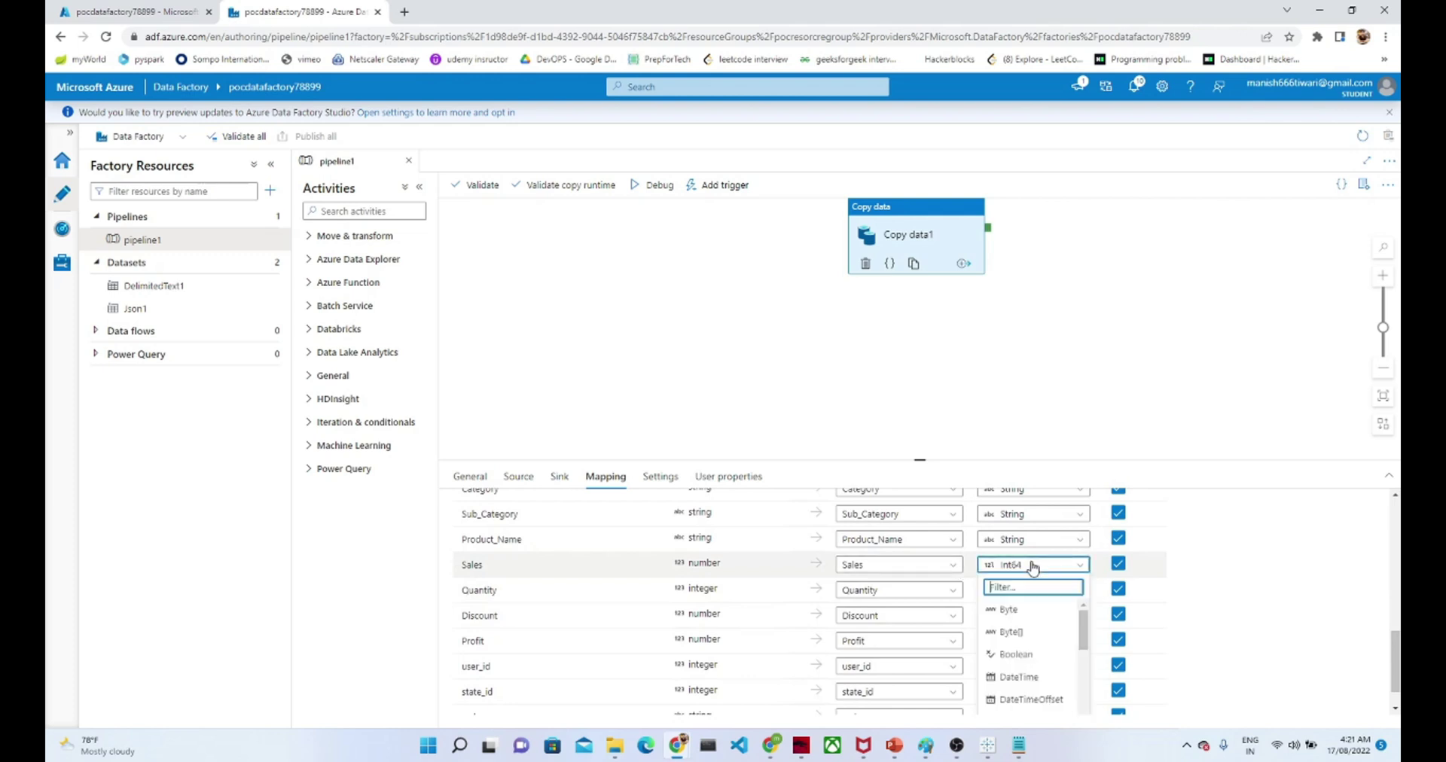
drag(1083, 629, 1088, 701)
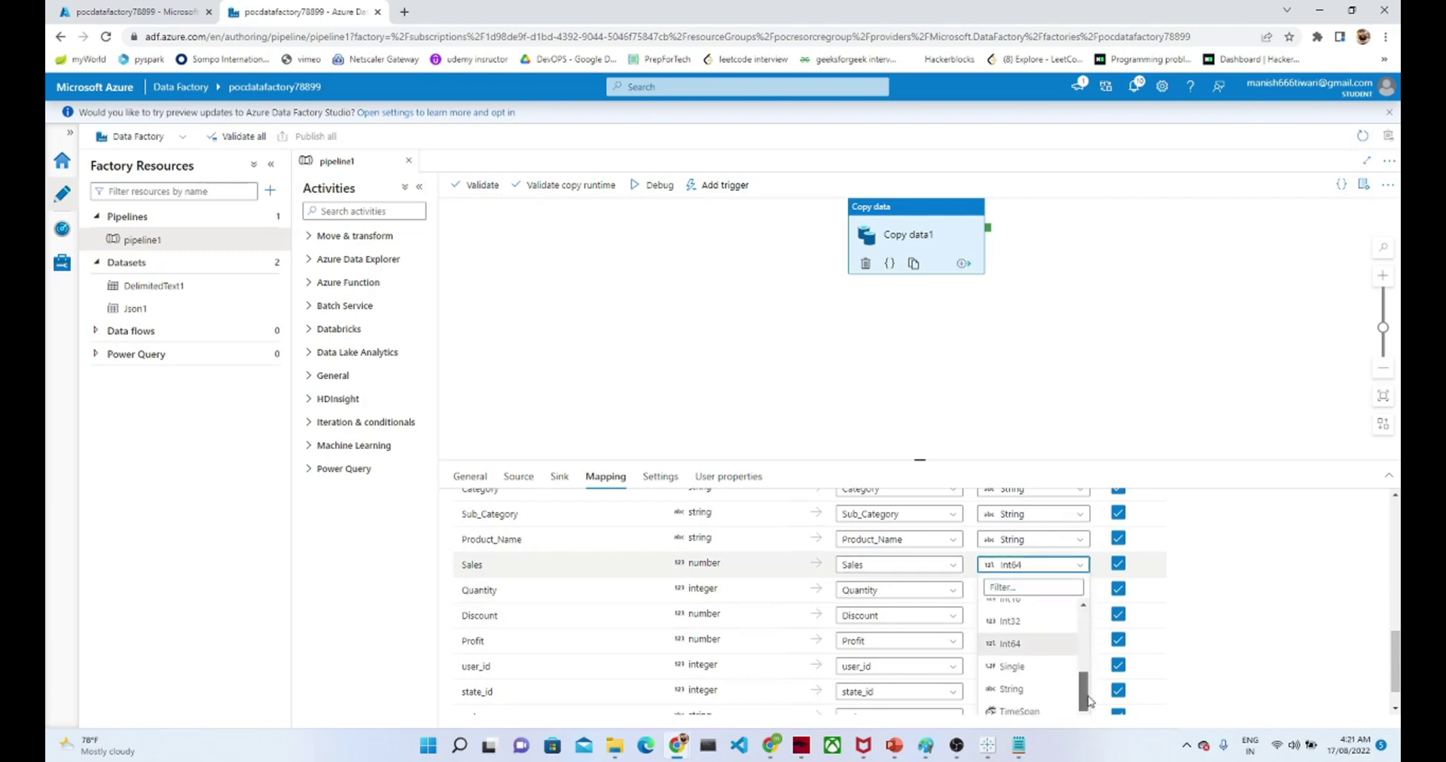
scroll(1044, 657, up, 3)
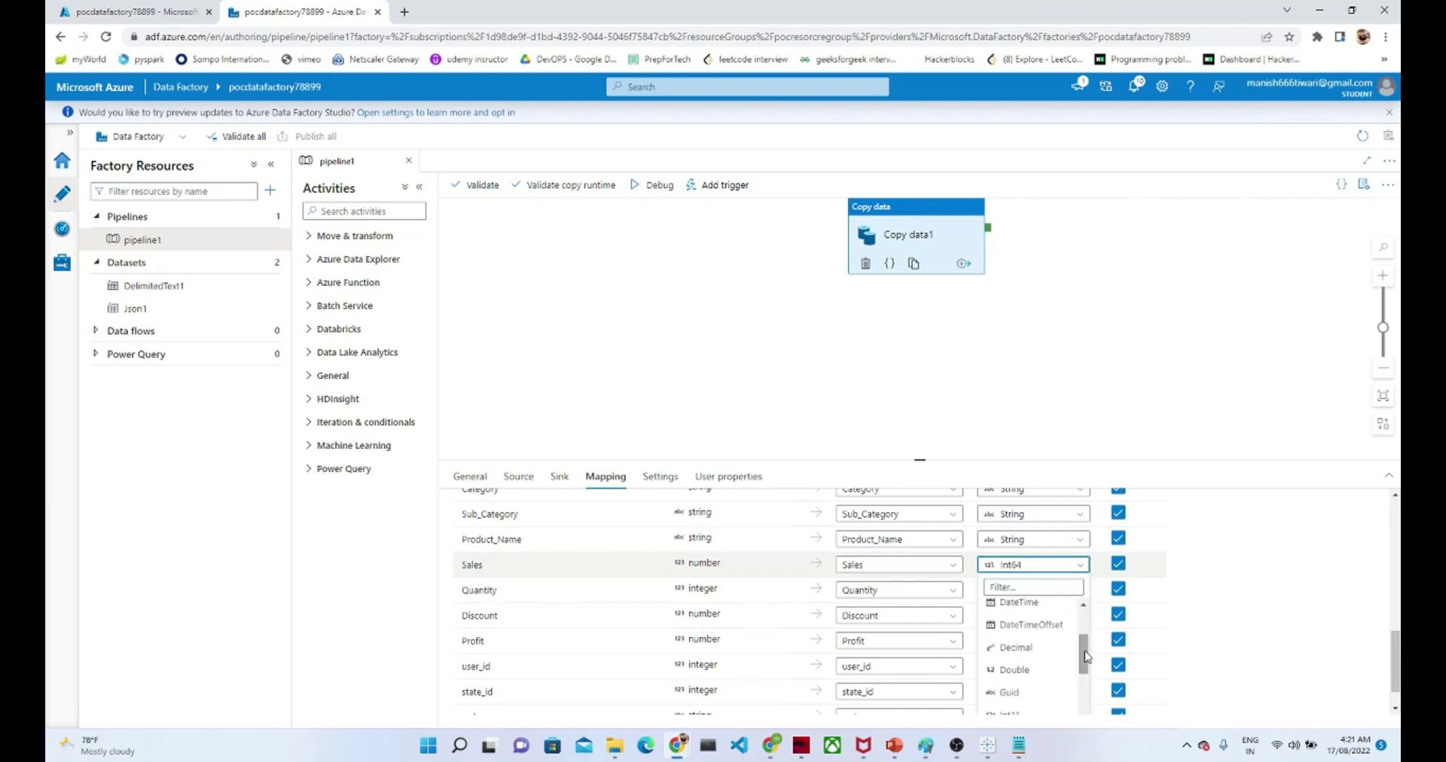
click(1044, 658)
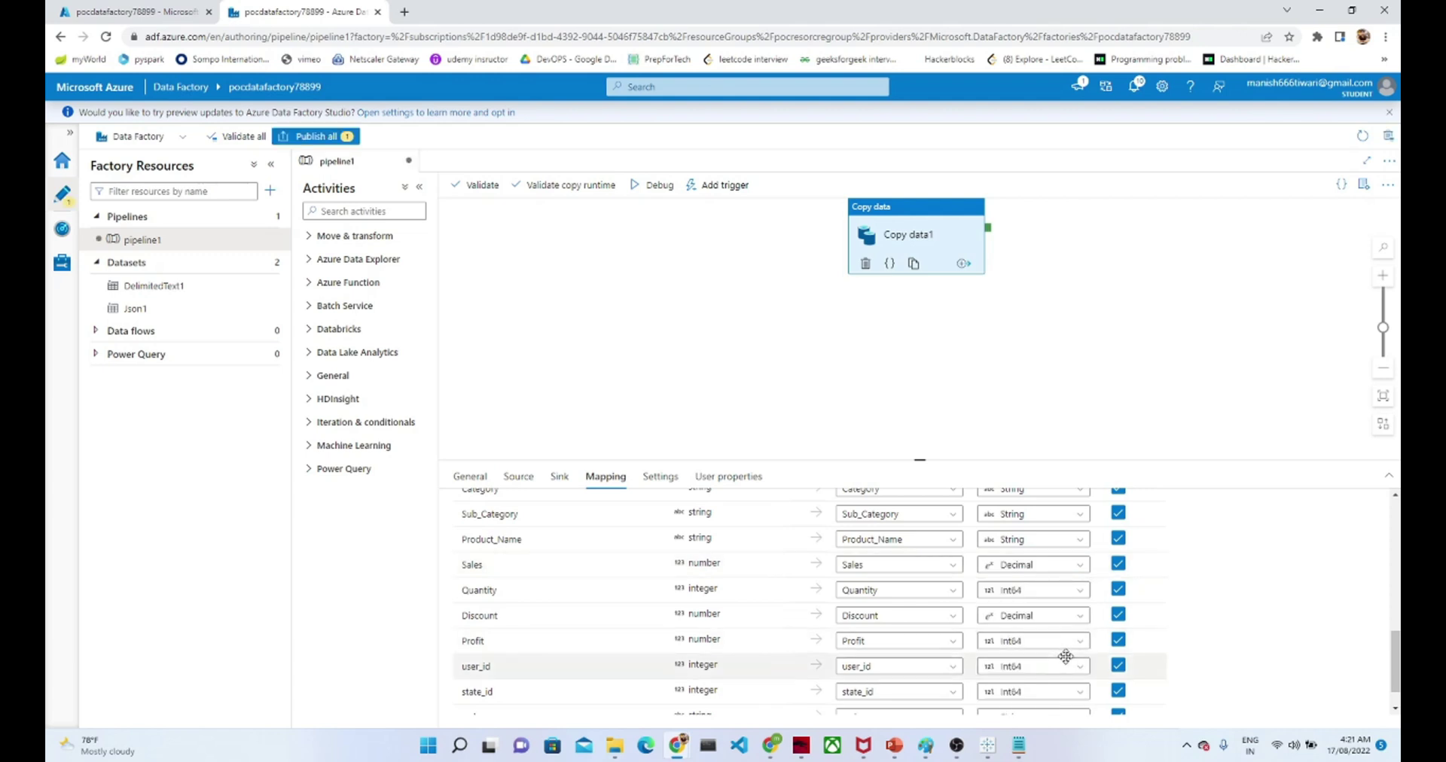
Set the sink data type of the Profit column to Decimal and check the remaining mappings through order_s.
click(1001, 646)
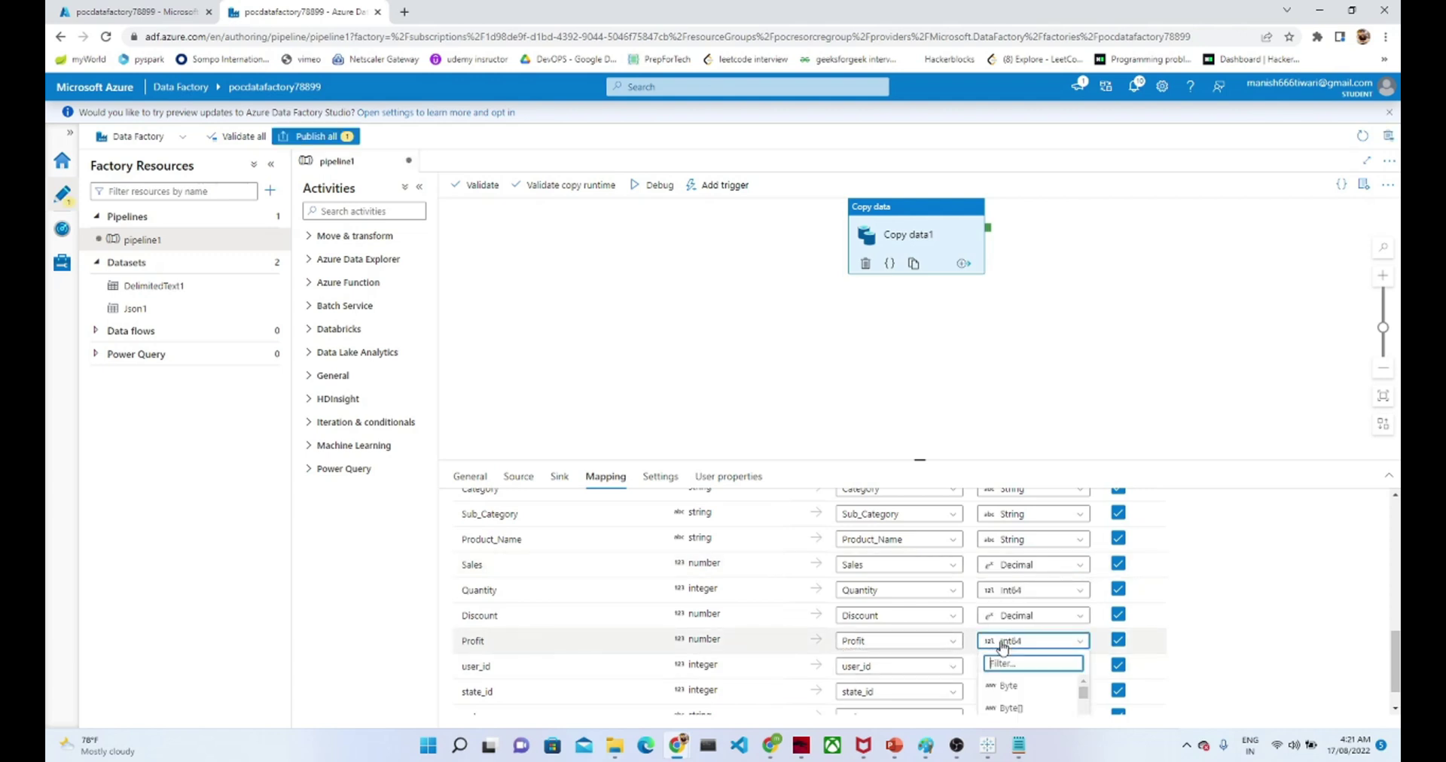
drag(1082, 699, 1082, 707)
click(1082, 706)
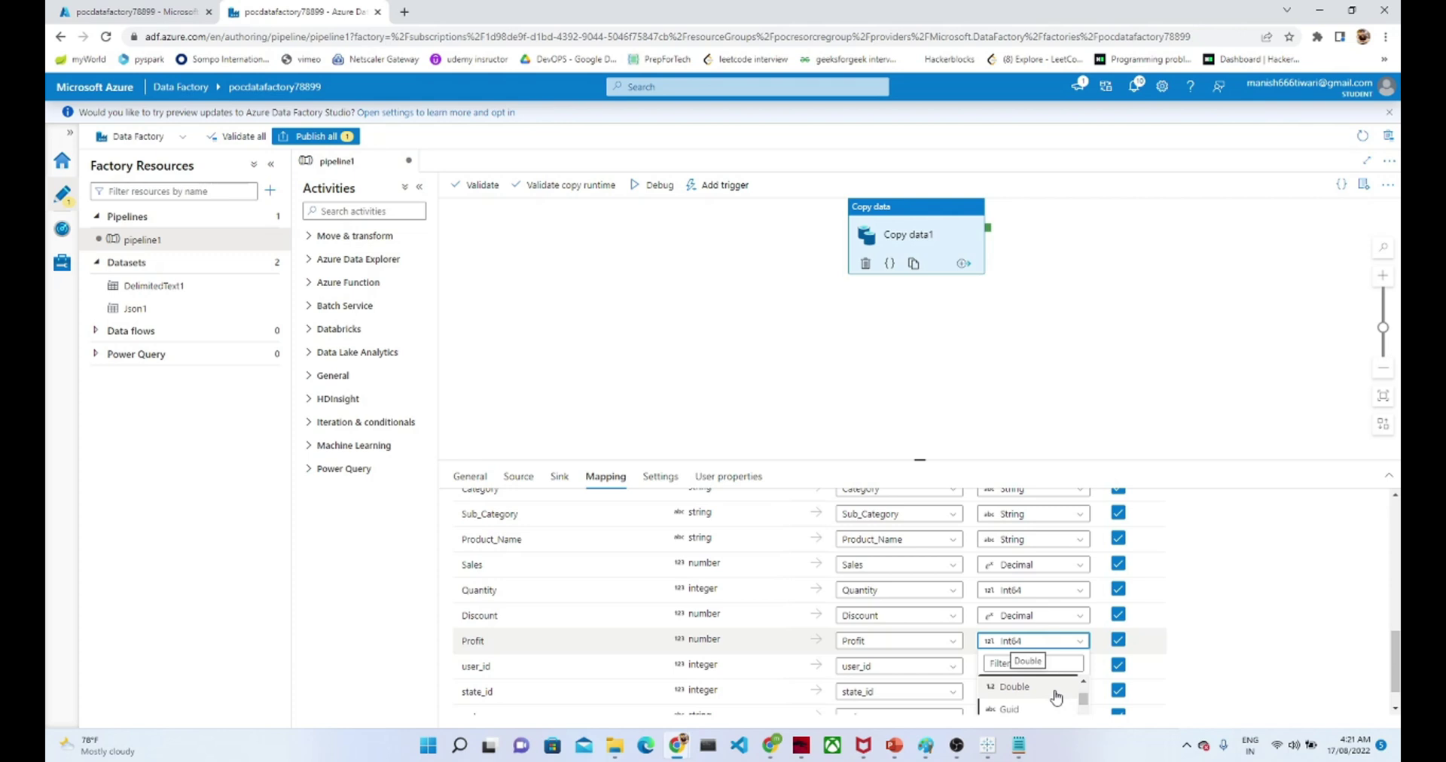
click(995, 662)
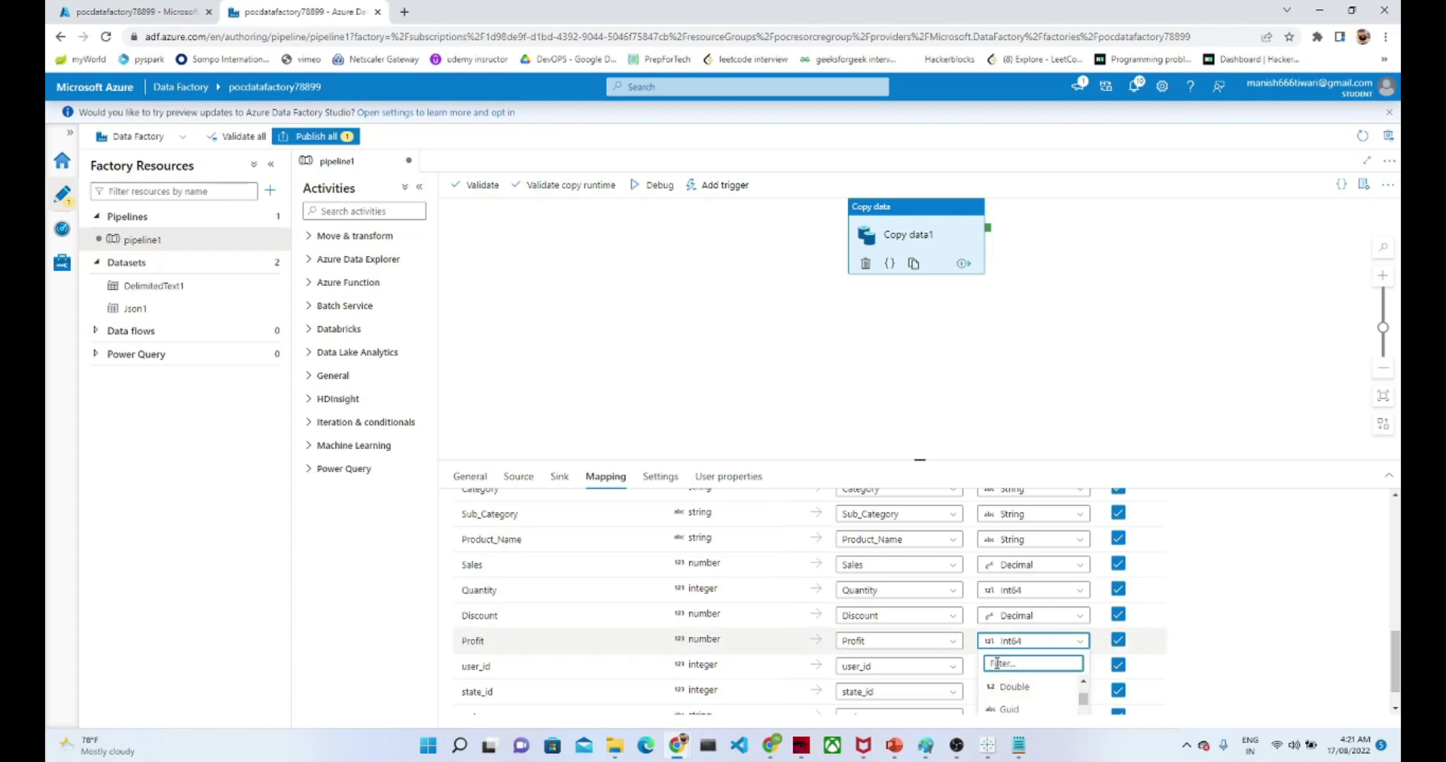
text(deci)
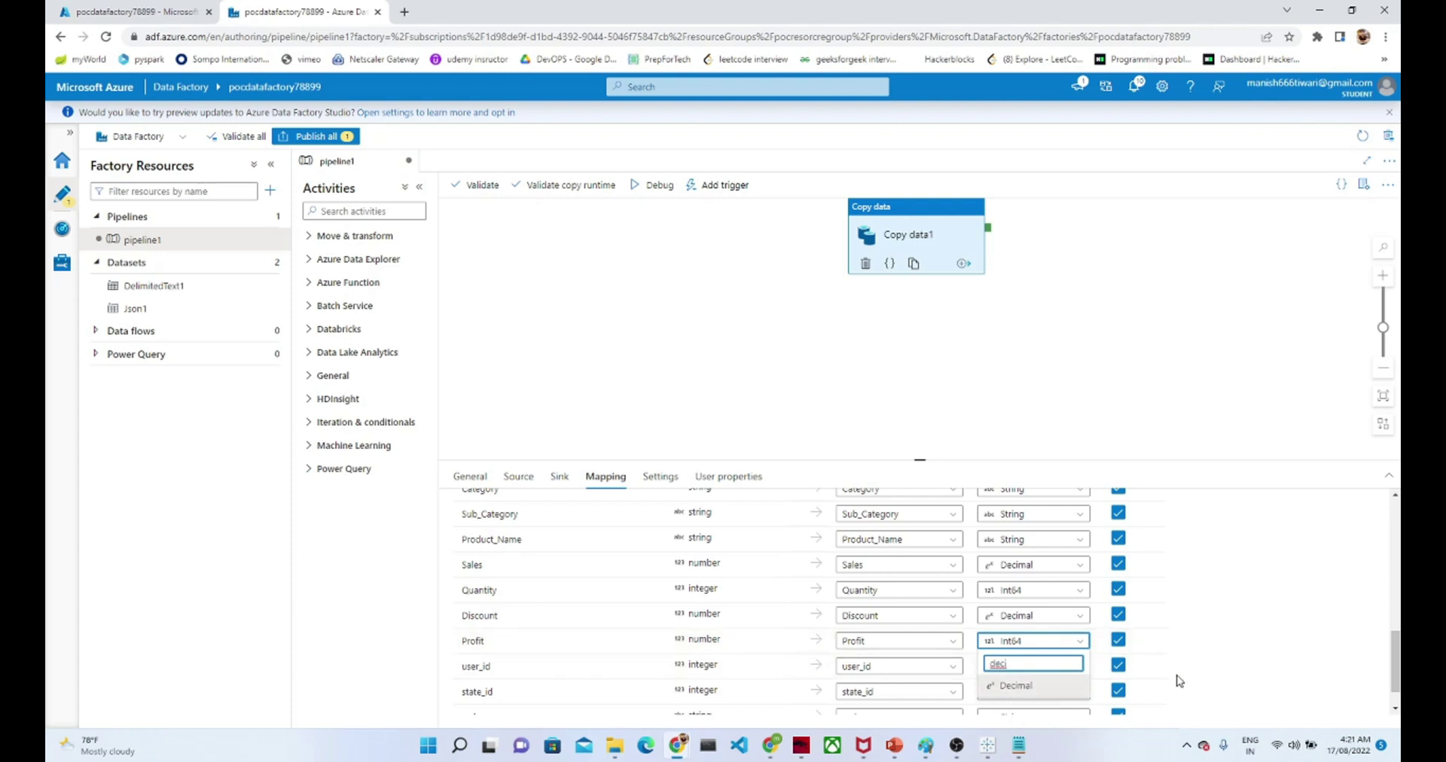
click(1017, 686)
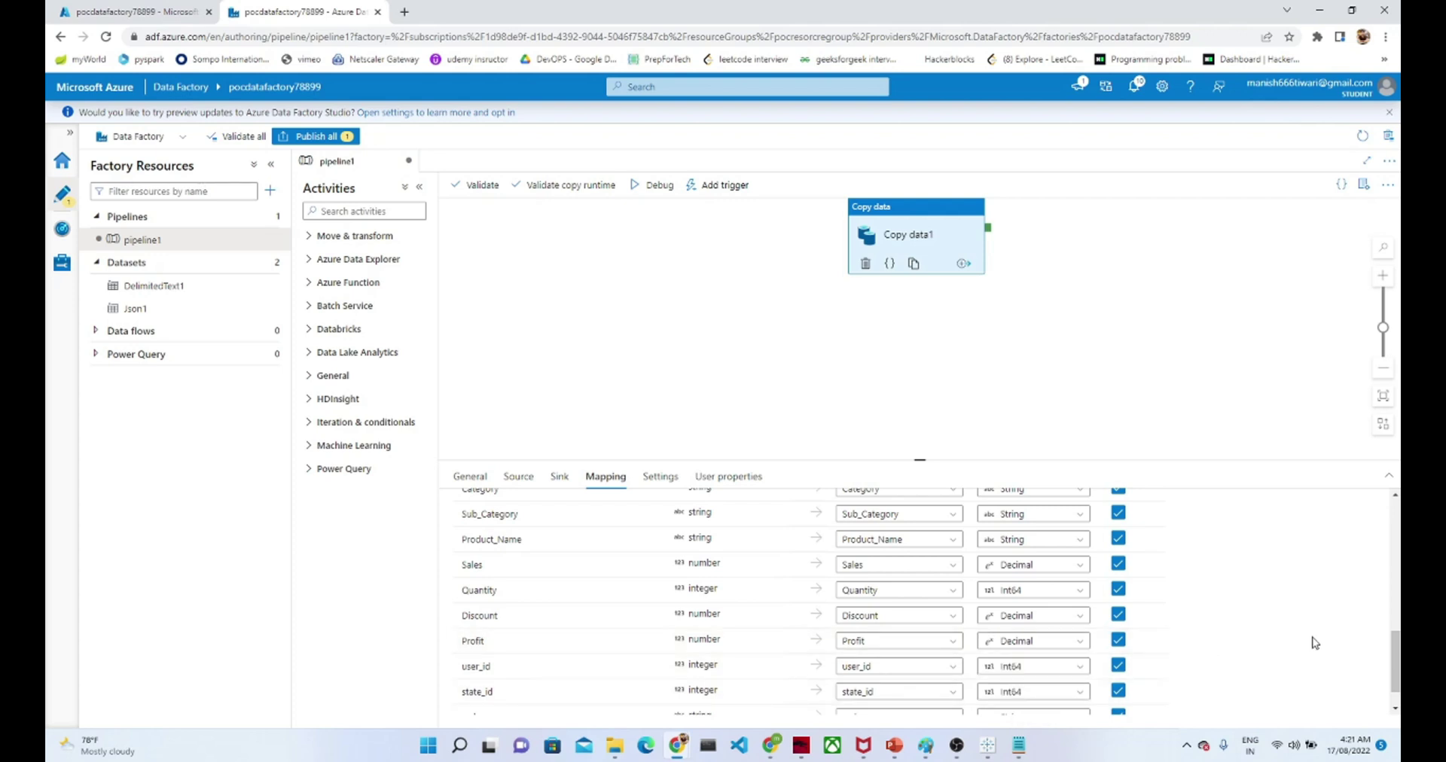
scroll(1398, 661, down, 1)
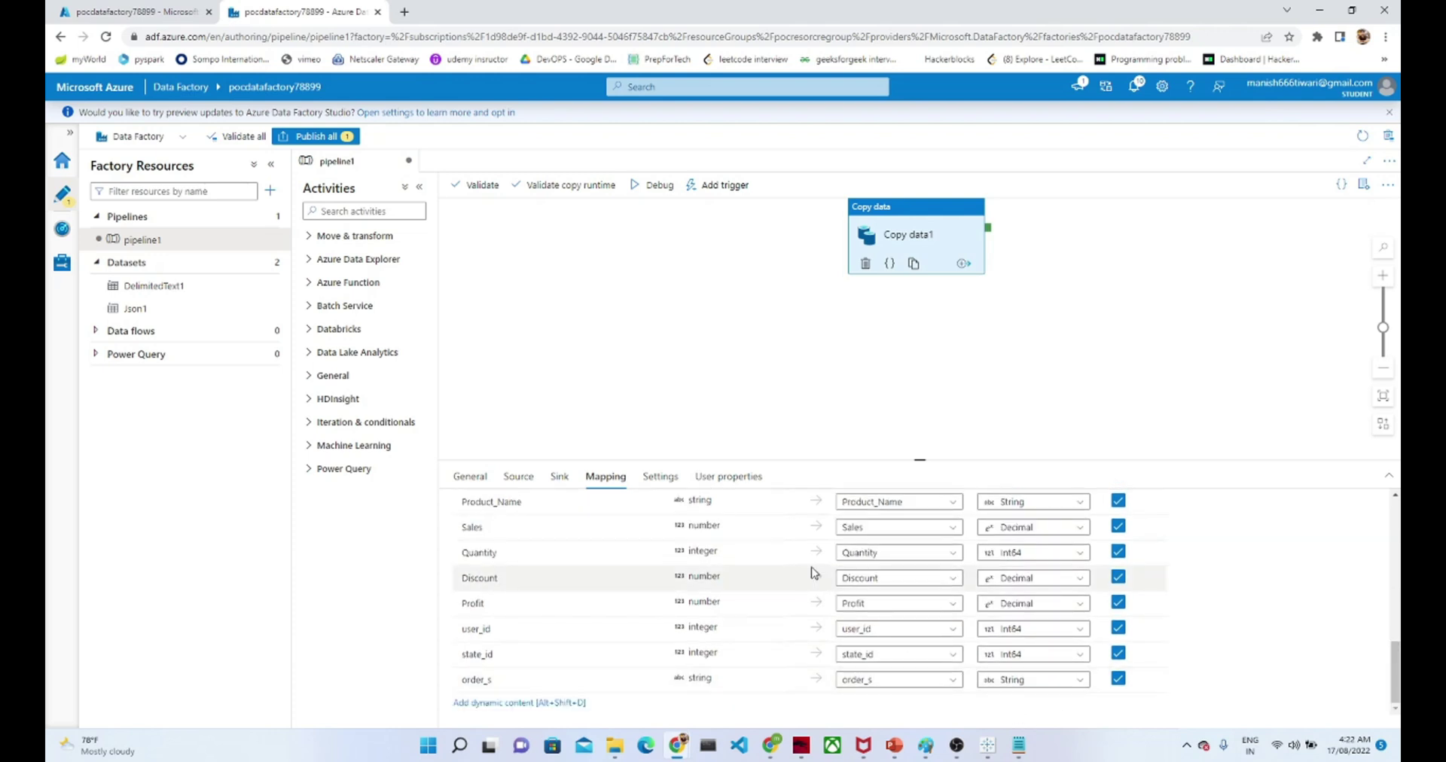
Publish pipeline1 with the Decimal mappings for Sales and Profit, and trigger it to run now.
click(309, 136)
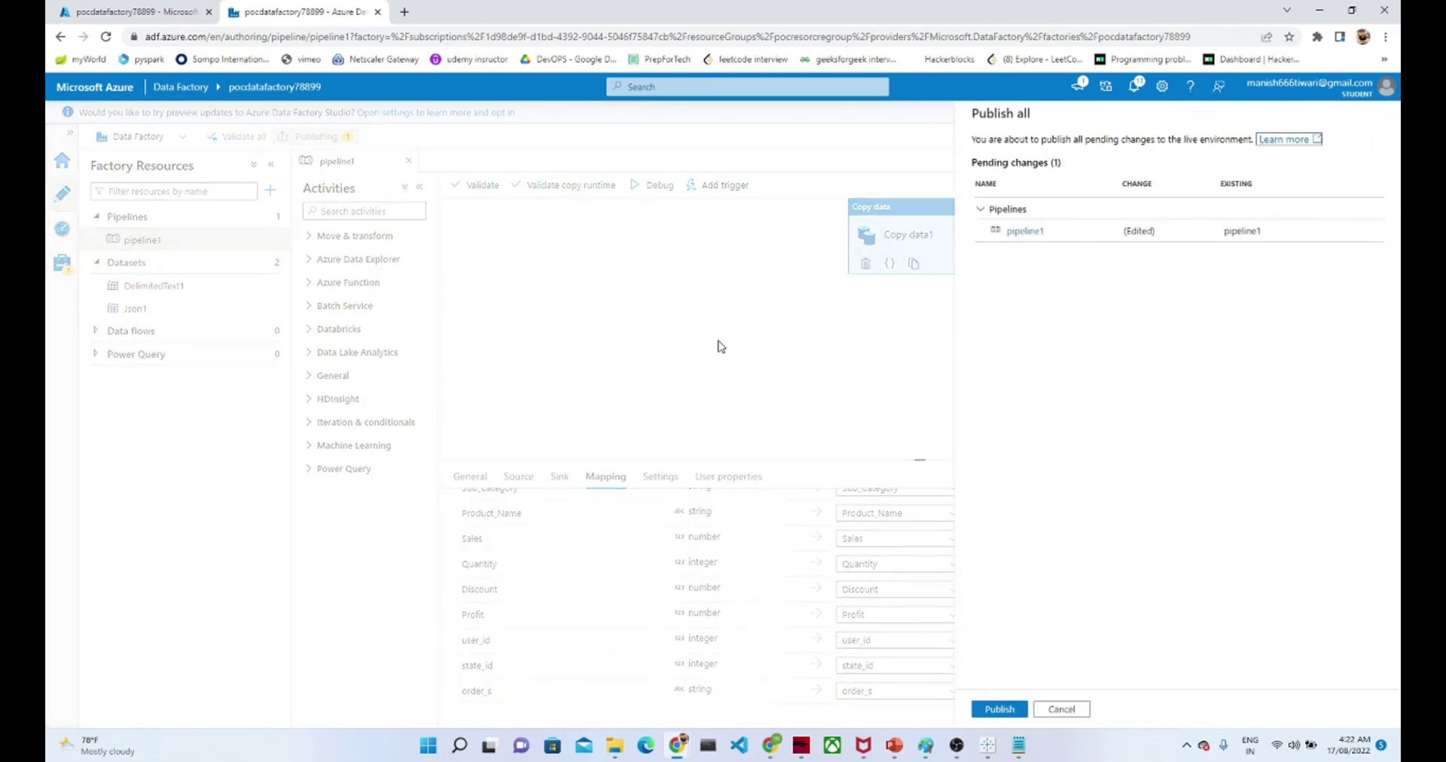
click(995, 709)
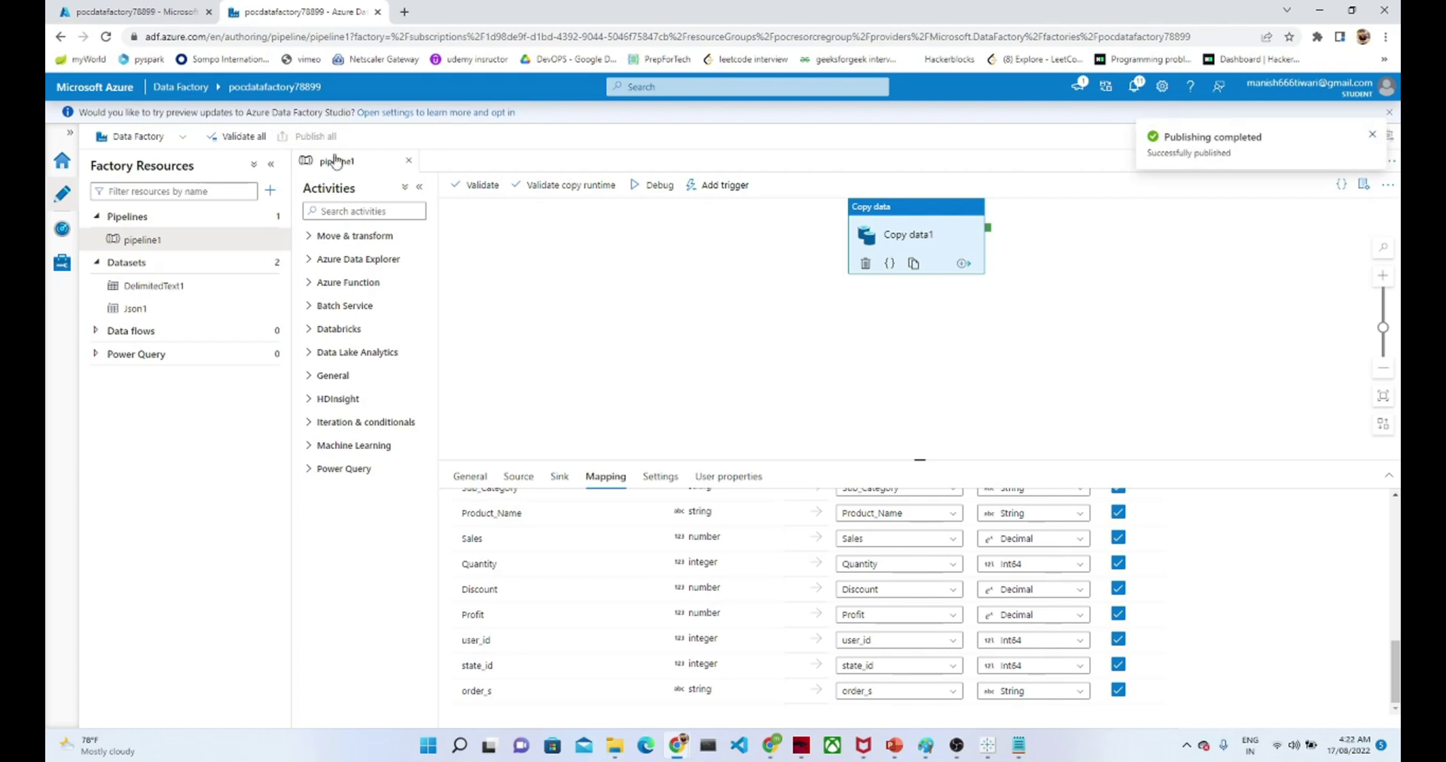
click(714, 189)
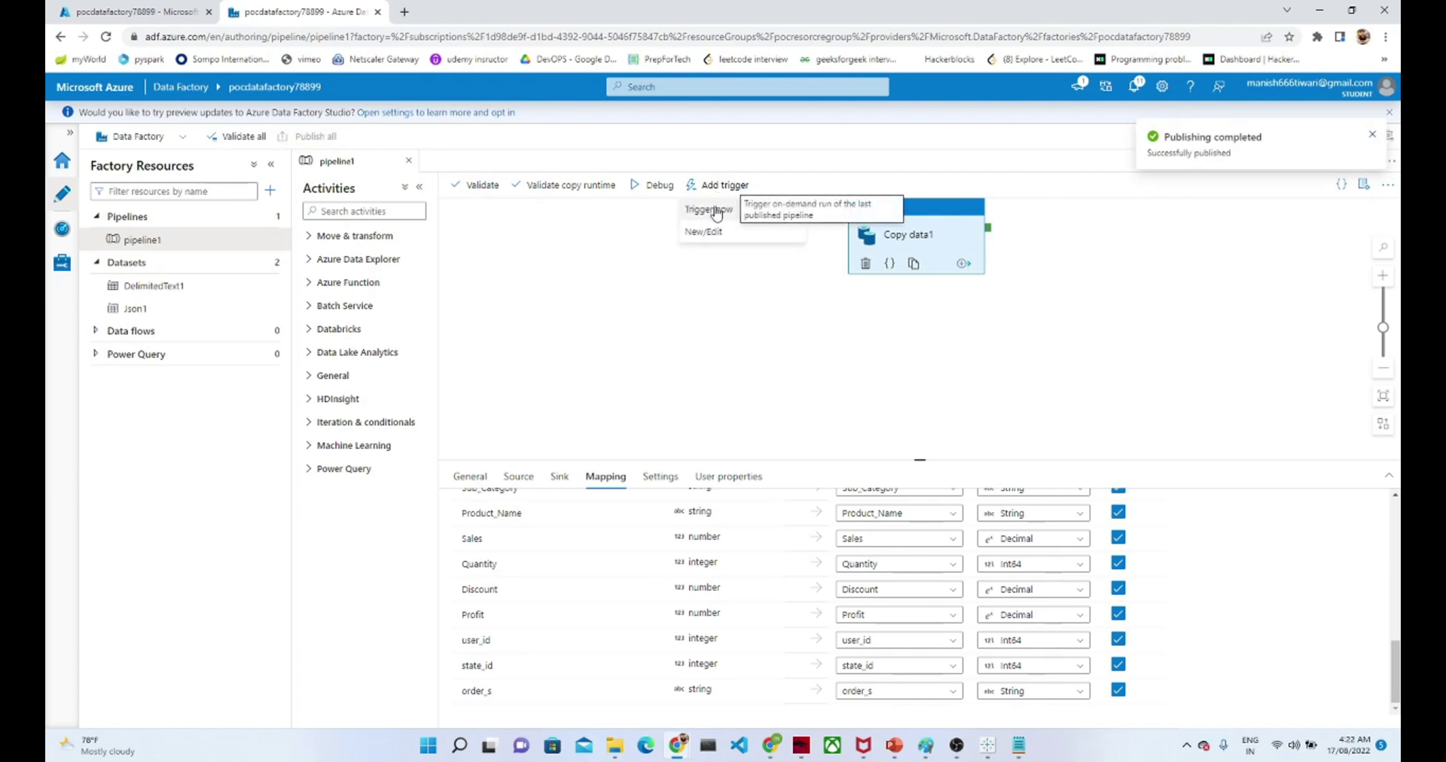
click(710, 209)
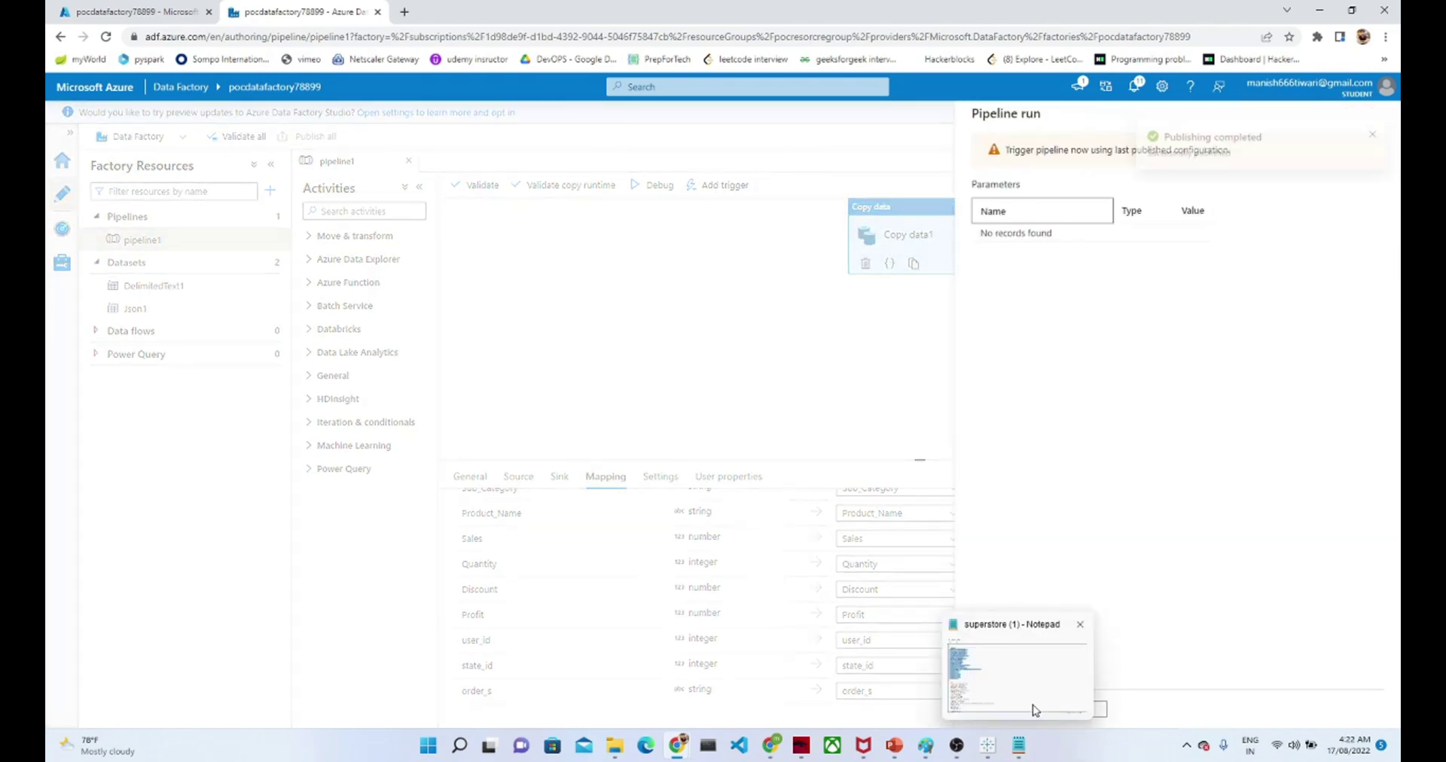
click(1013, 711)
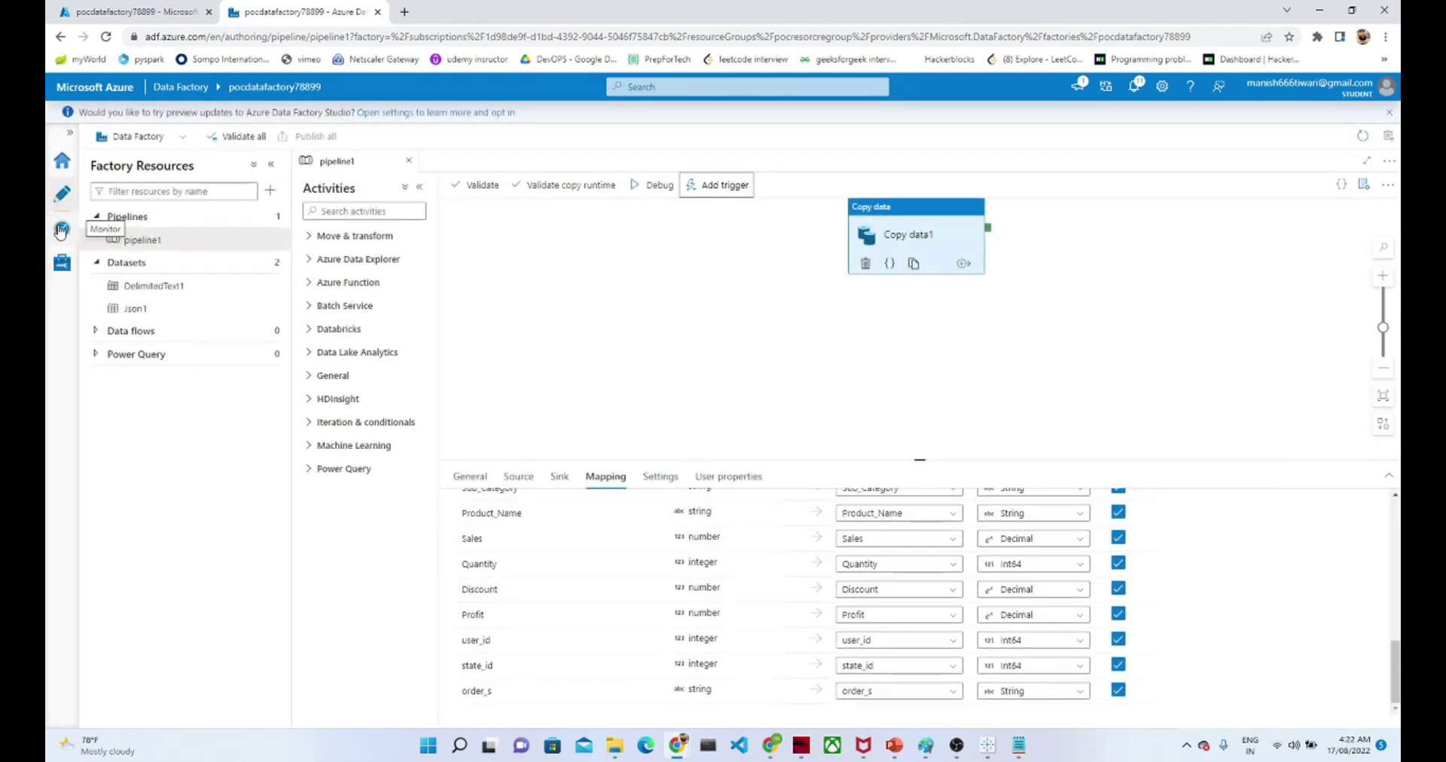
Open the pipeline runs in monitoring and refresh the list to check the status of the newest pipeline1 run.
click(62, 228)
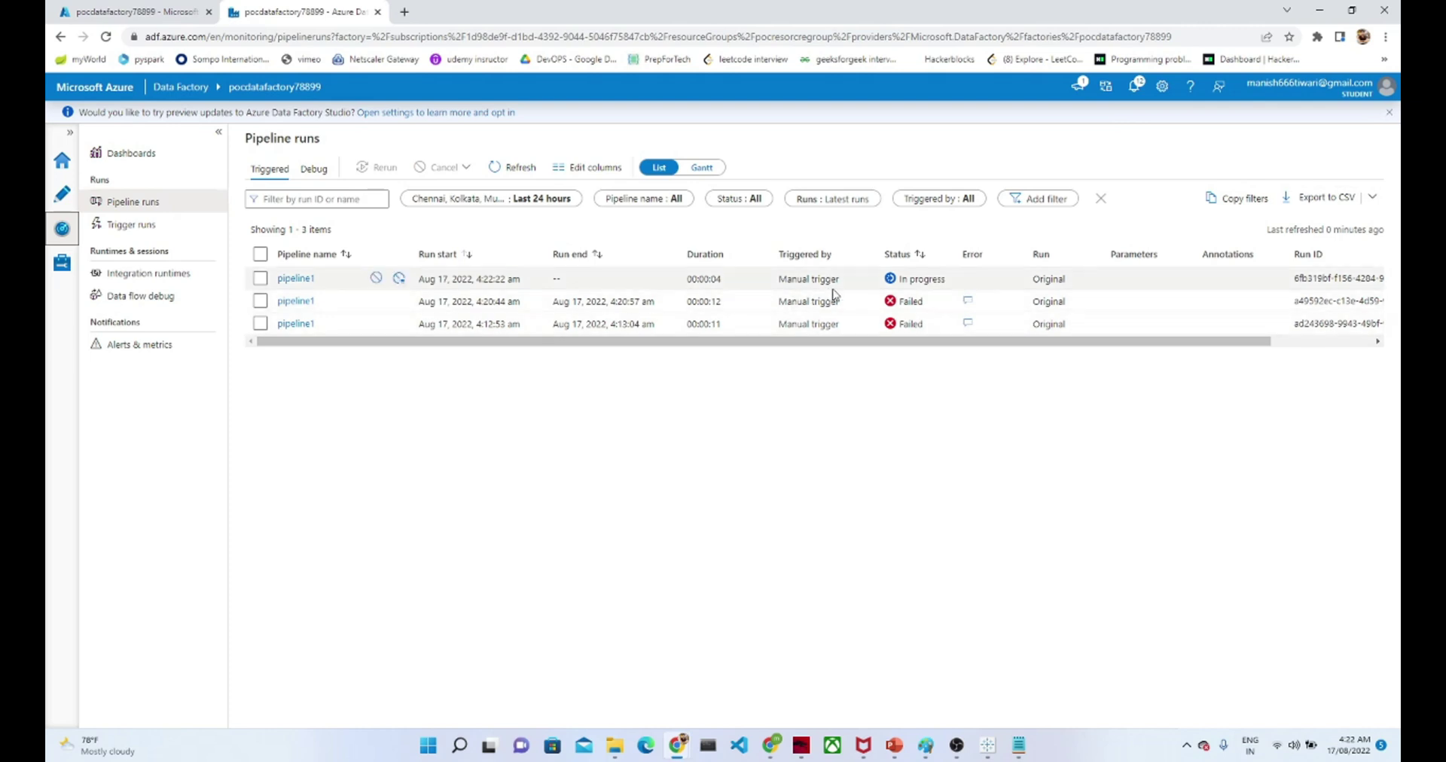
click(515, 169)
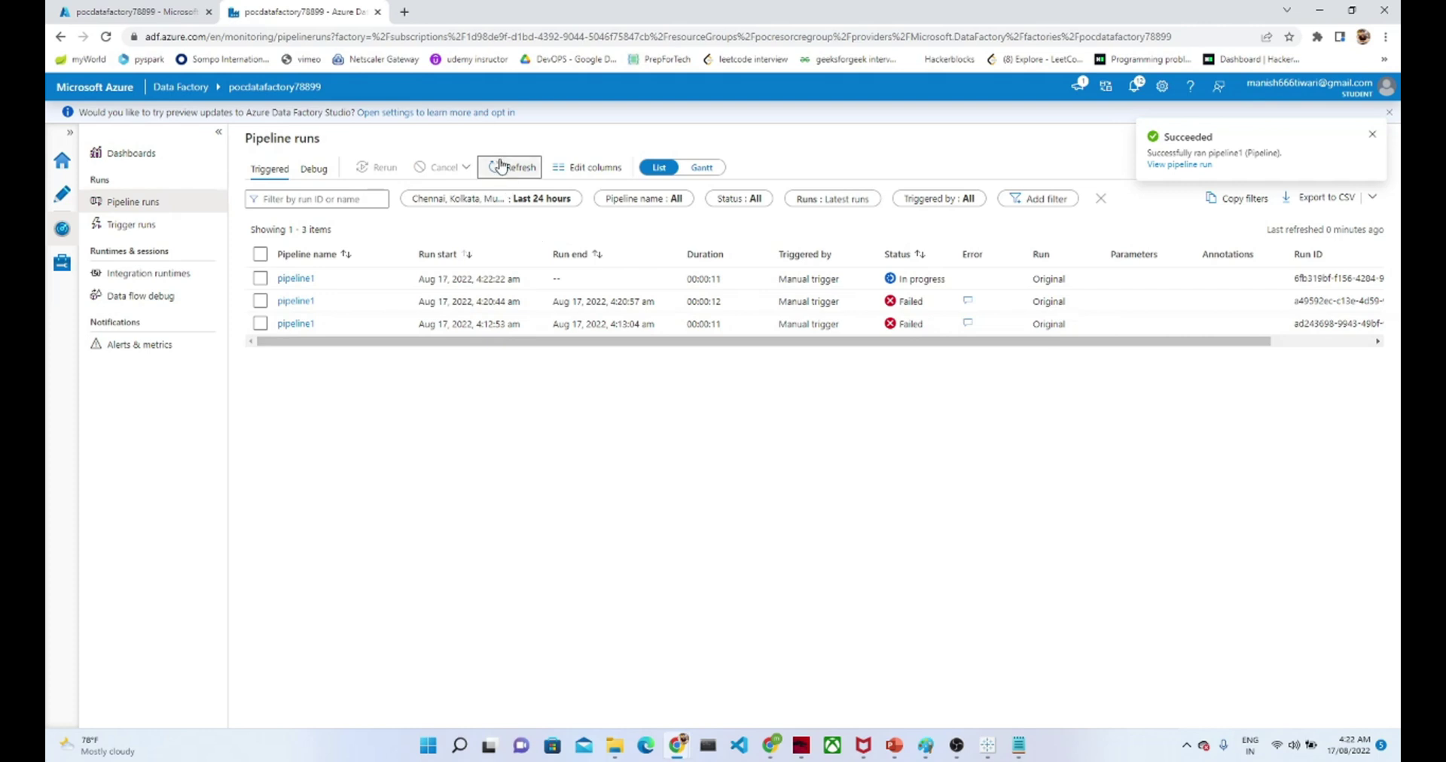
click(501, 166)
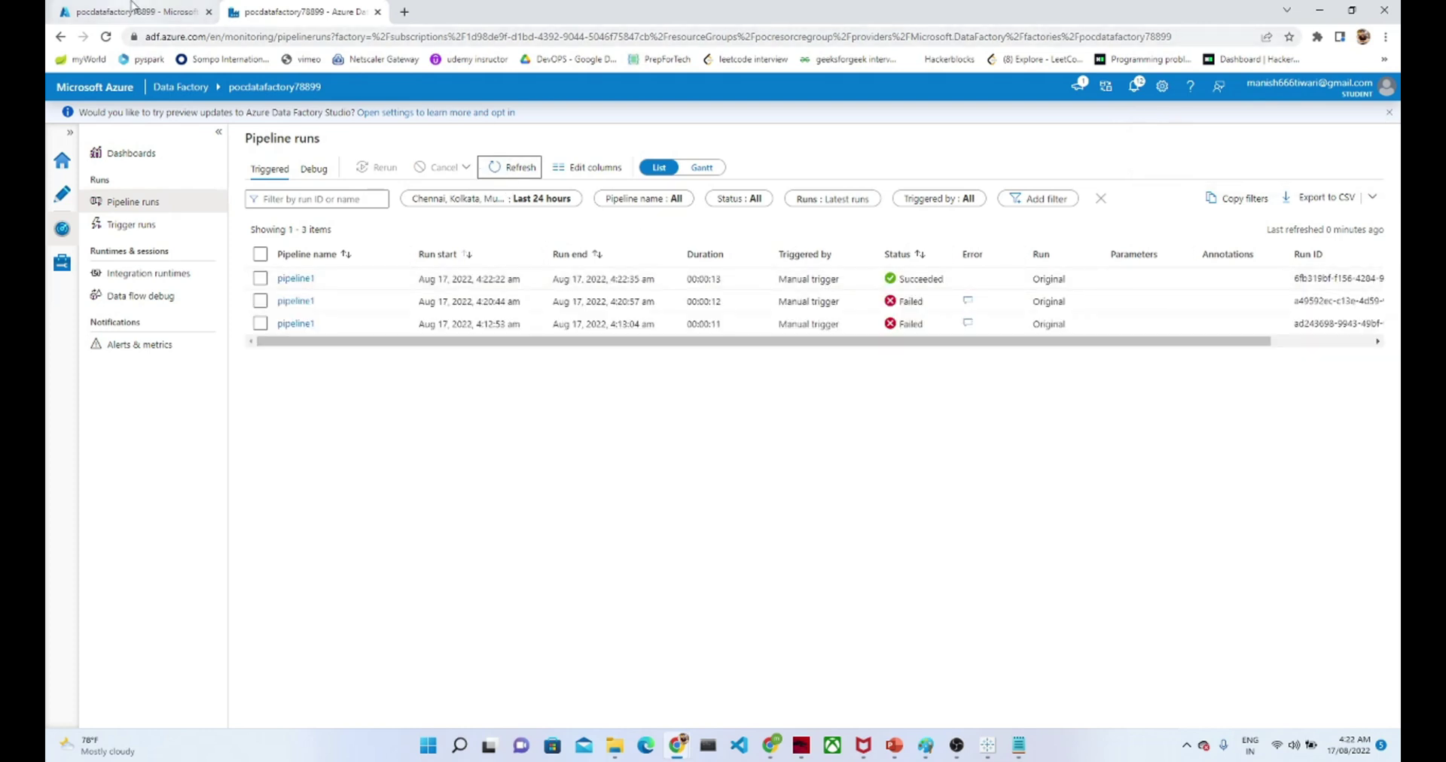
Switch to the Azure portal and open the list of containers in the blobstorage07567 storage account.
click(132, 9)
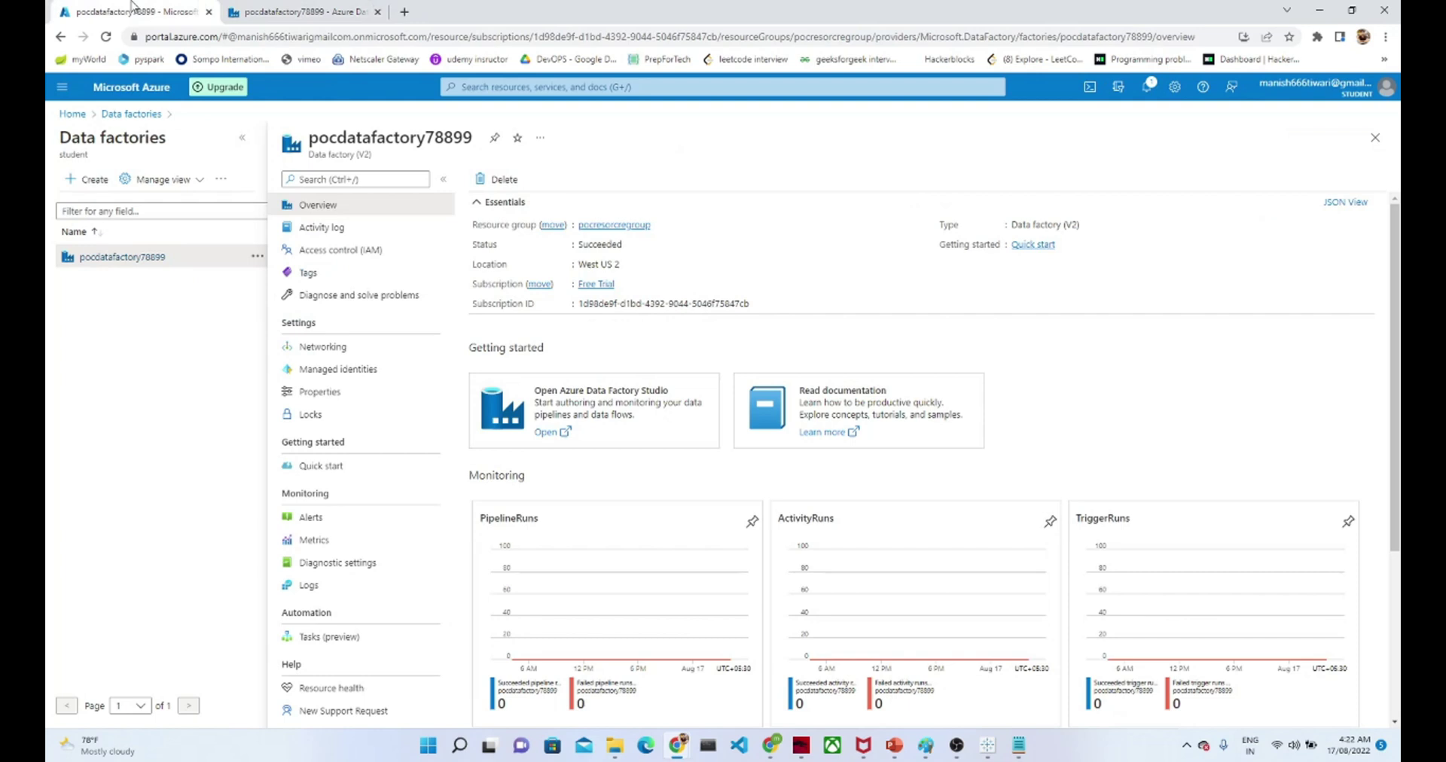
click(488, 85)
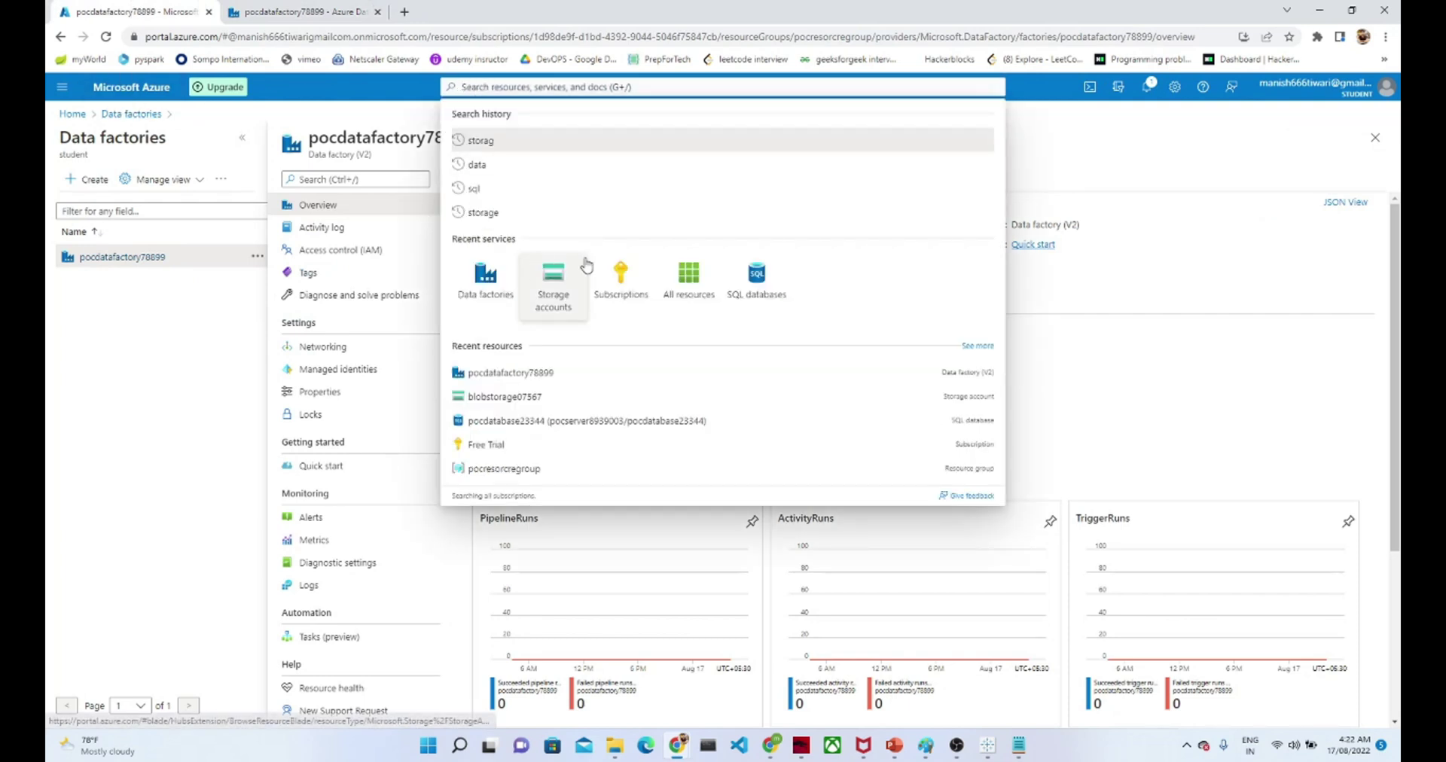
click(579, 283)
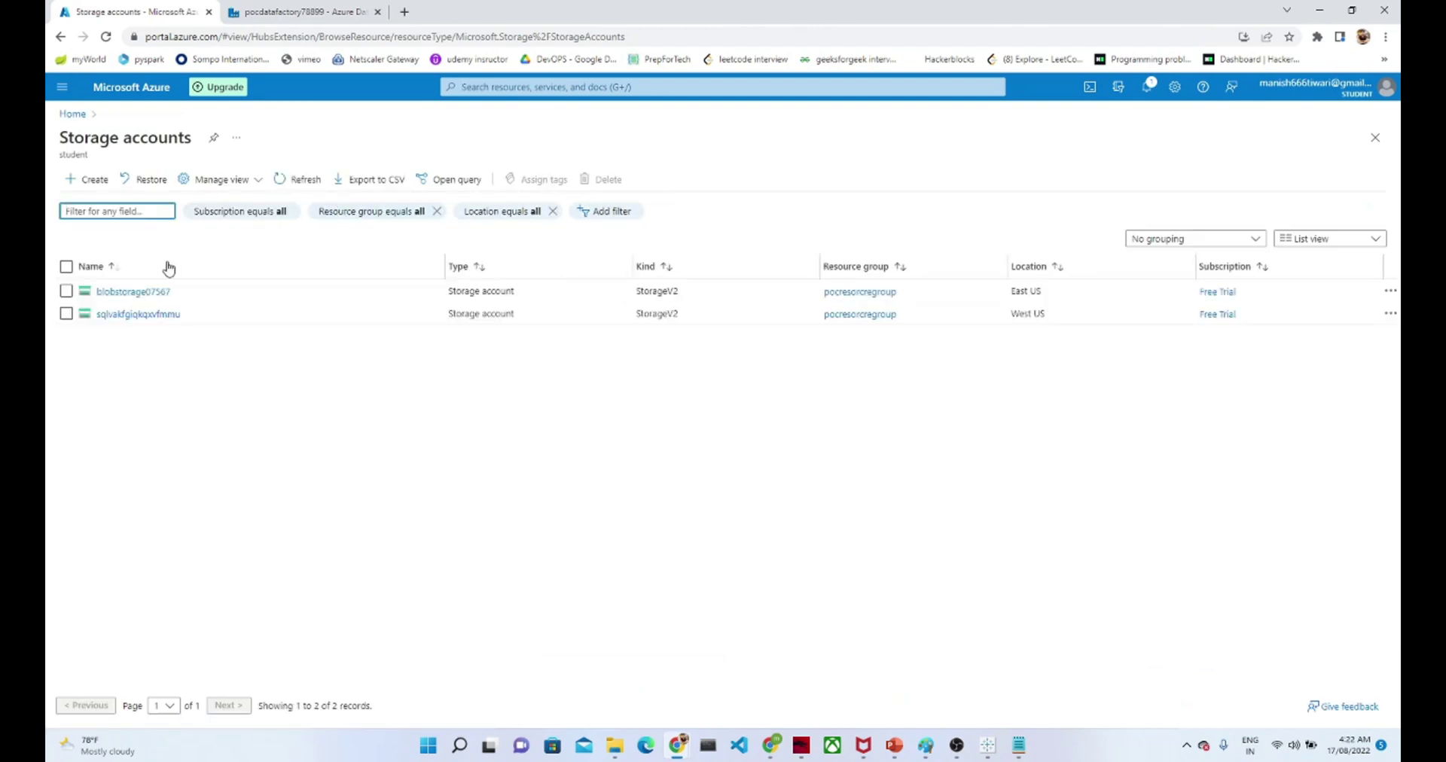
click(134, 293)
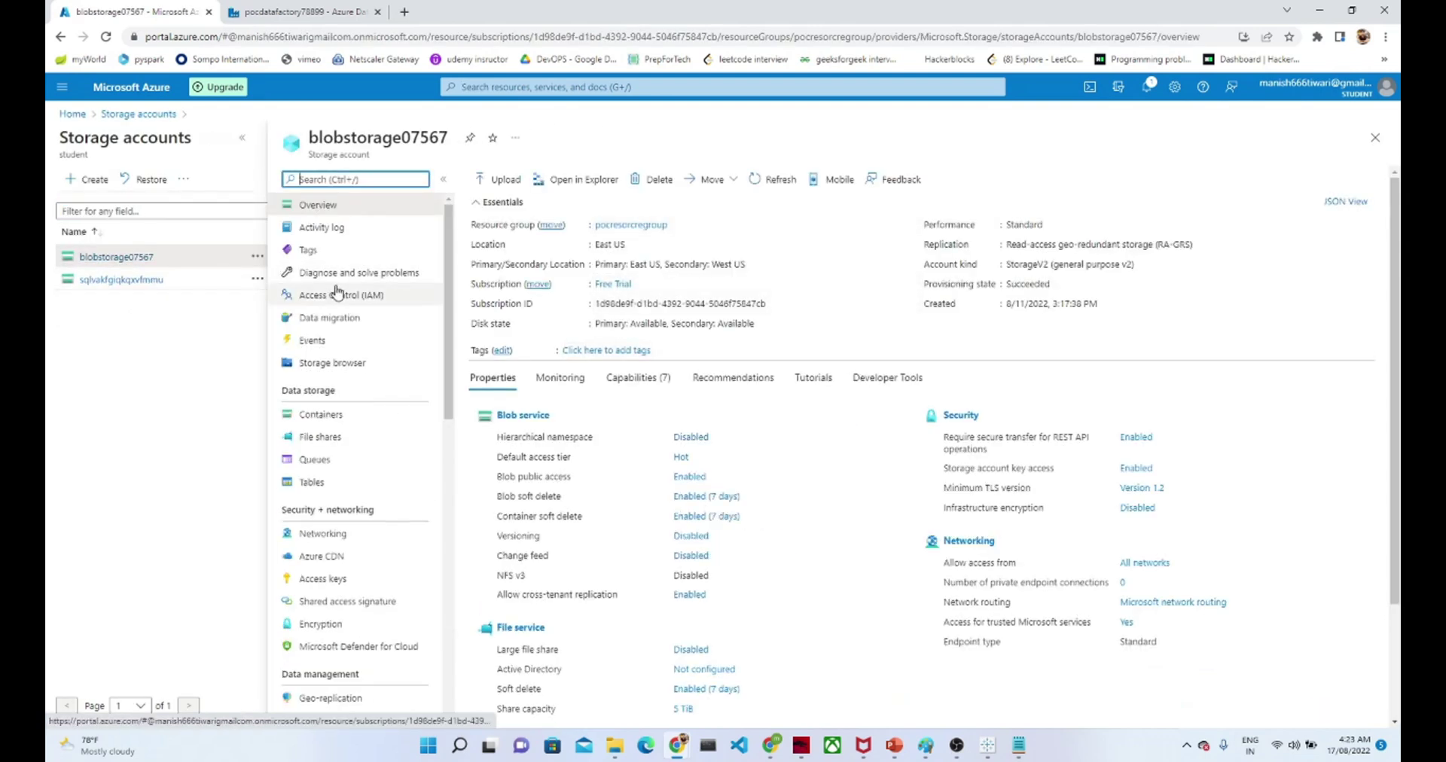
click(330, 419)
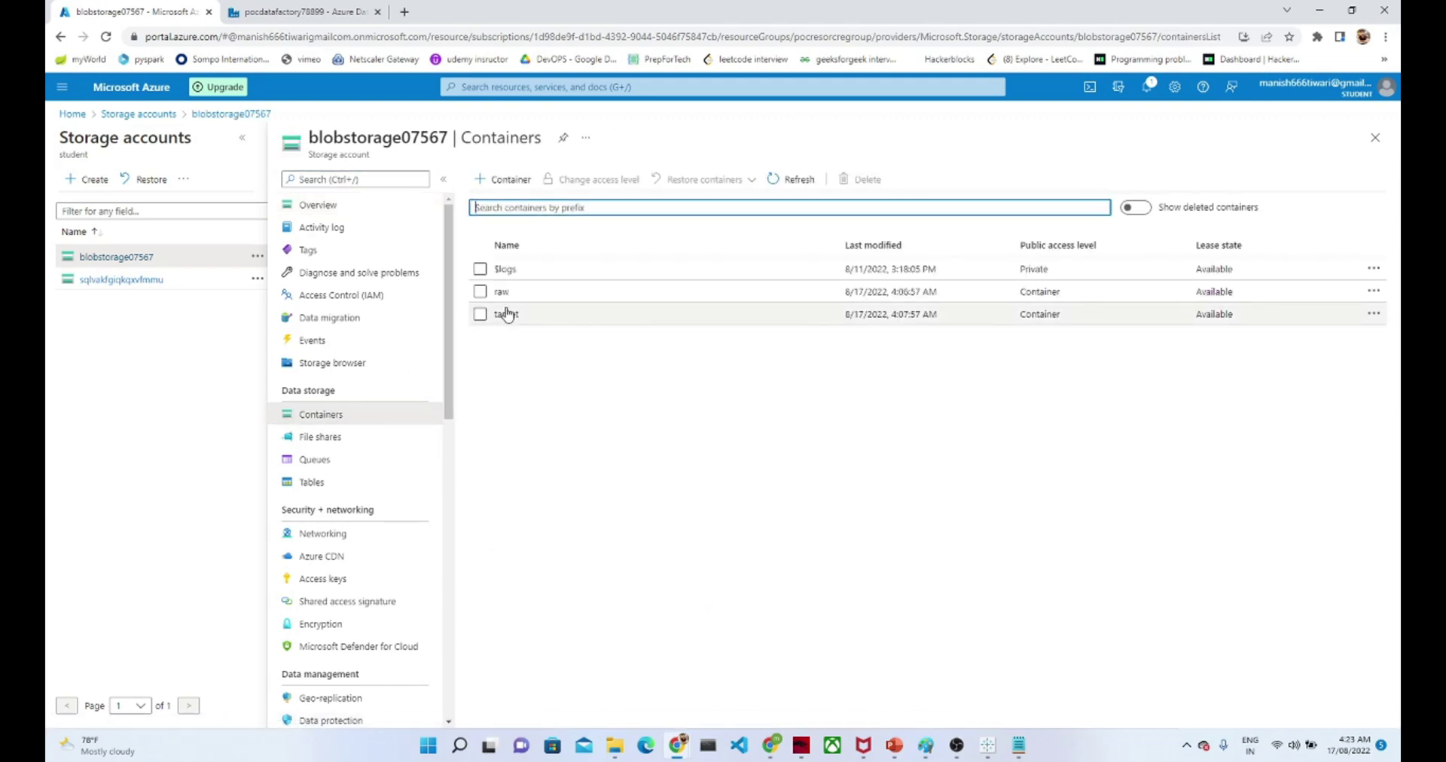
Open superstore (1).txt in the target container, try to view its contents in the editor, and close the blob.
click(507, 314)
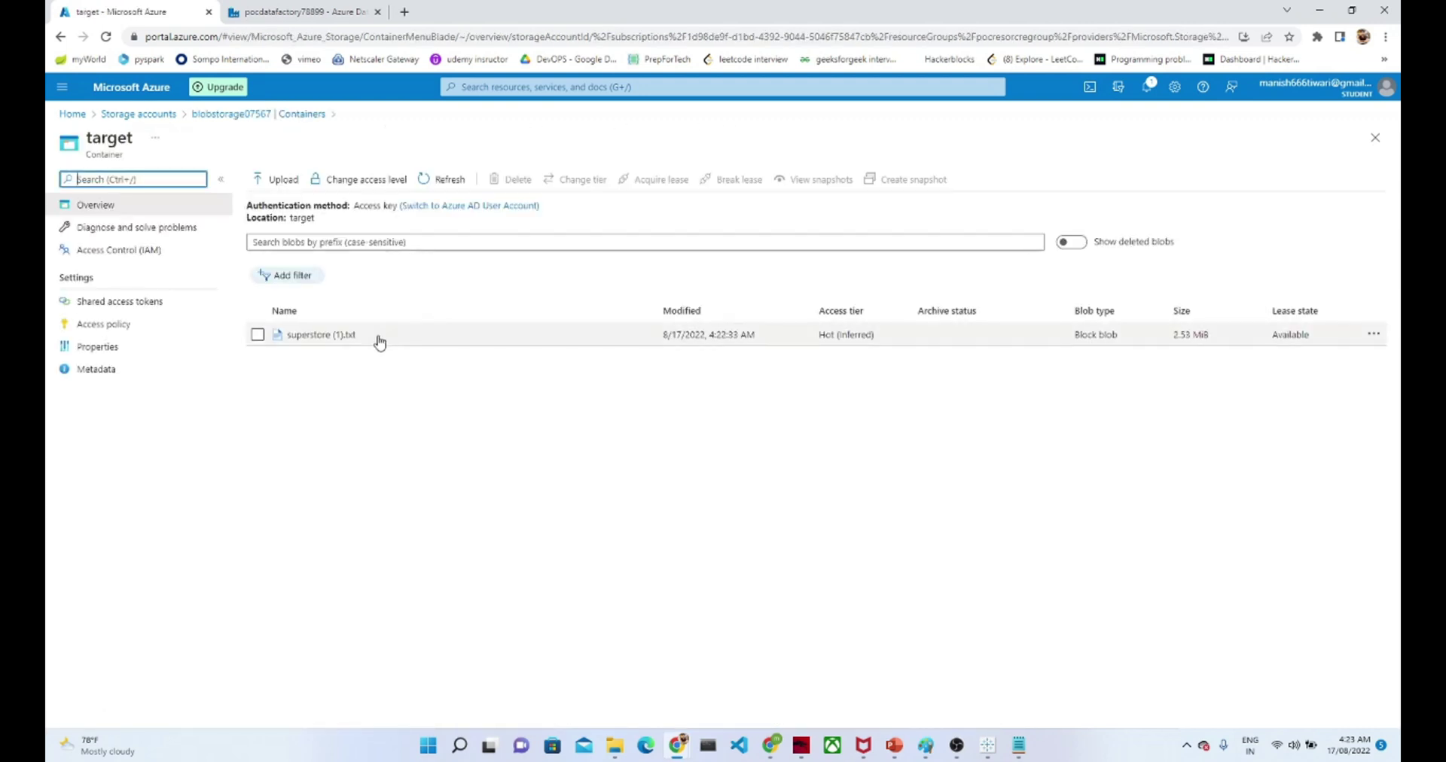
click(311, 336)
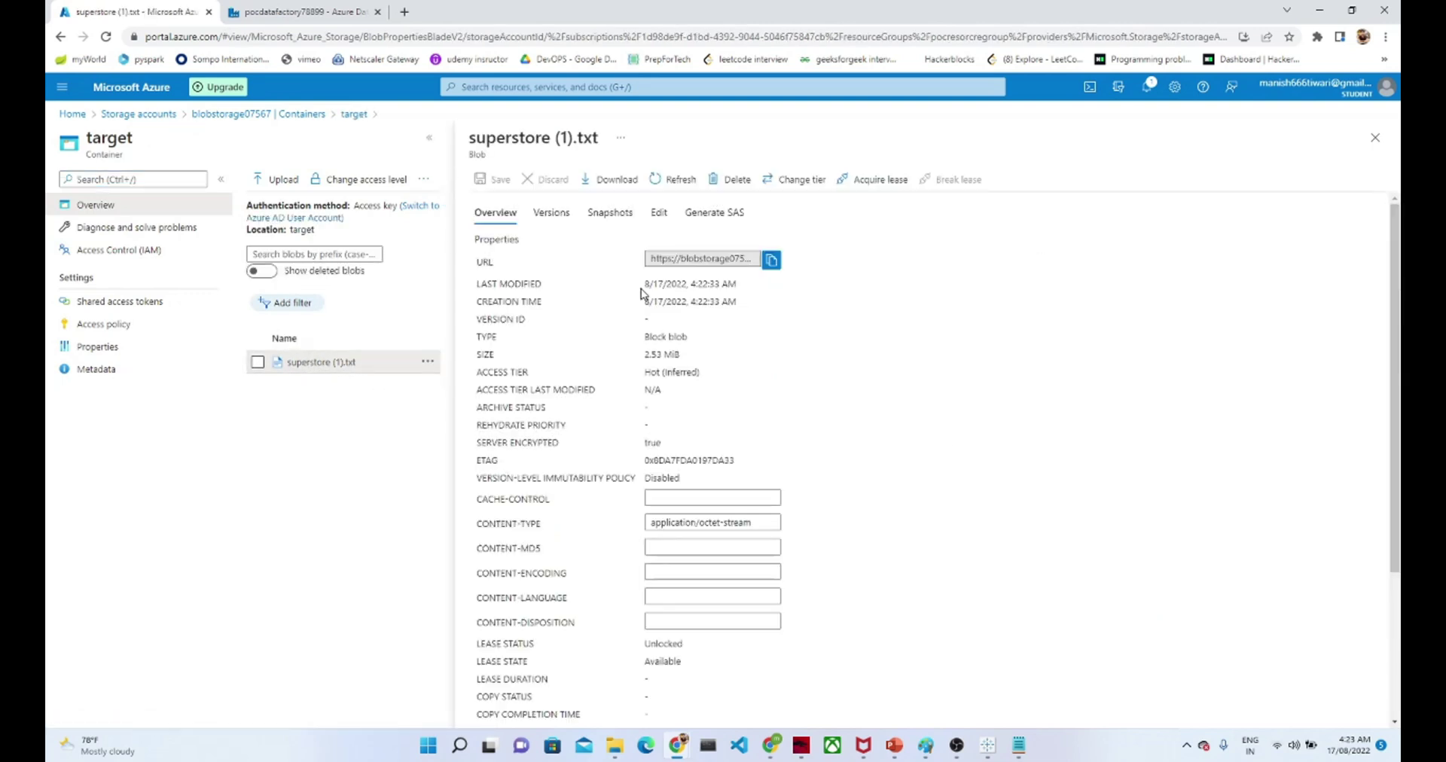
click(659, 213)
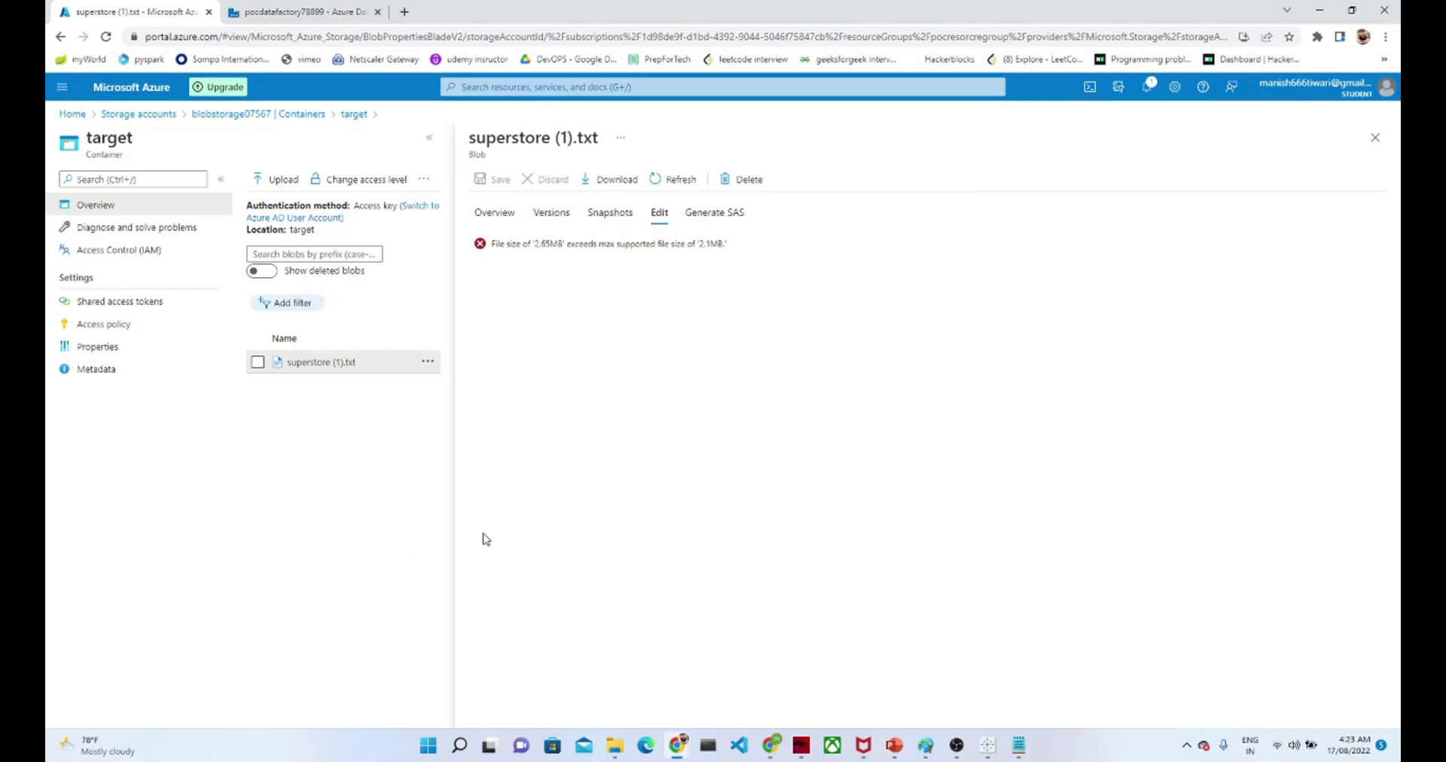
click(1376, 139)
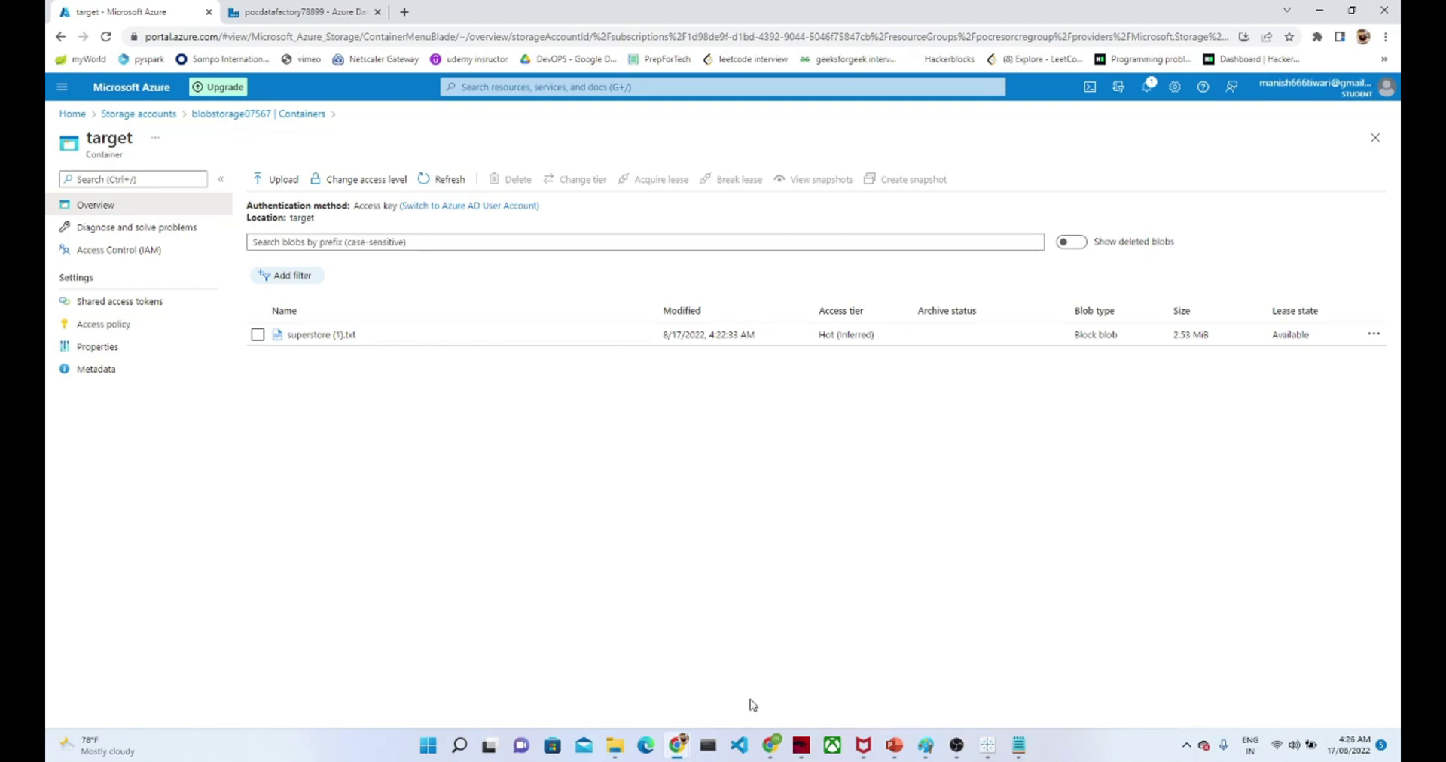
Switch to Databricks and create a compute cluster named project12 with runtime 10.4 LTS.
mouse_move(770, 745)
click(845, 670)
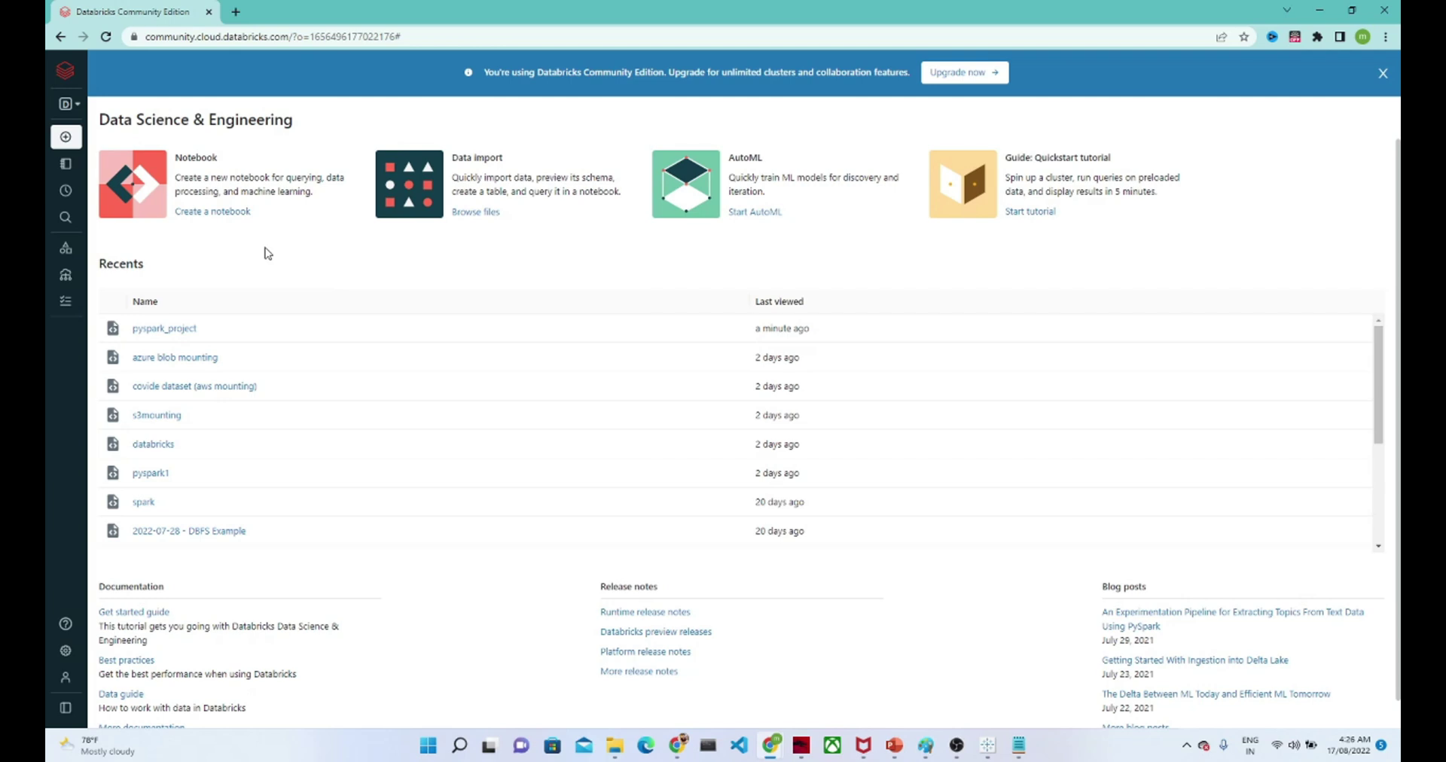
mouse_move(65, 137)
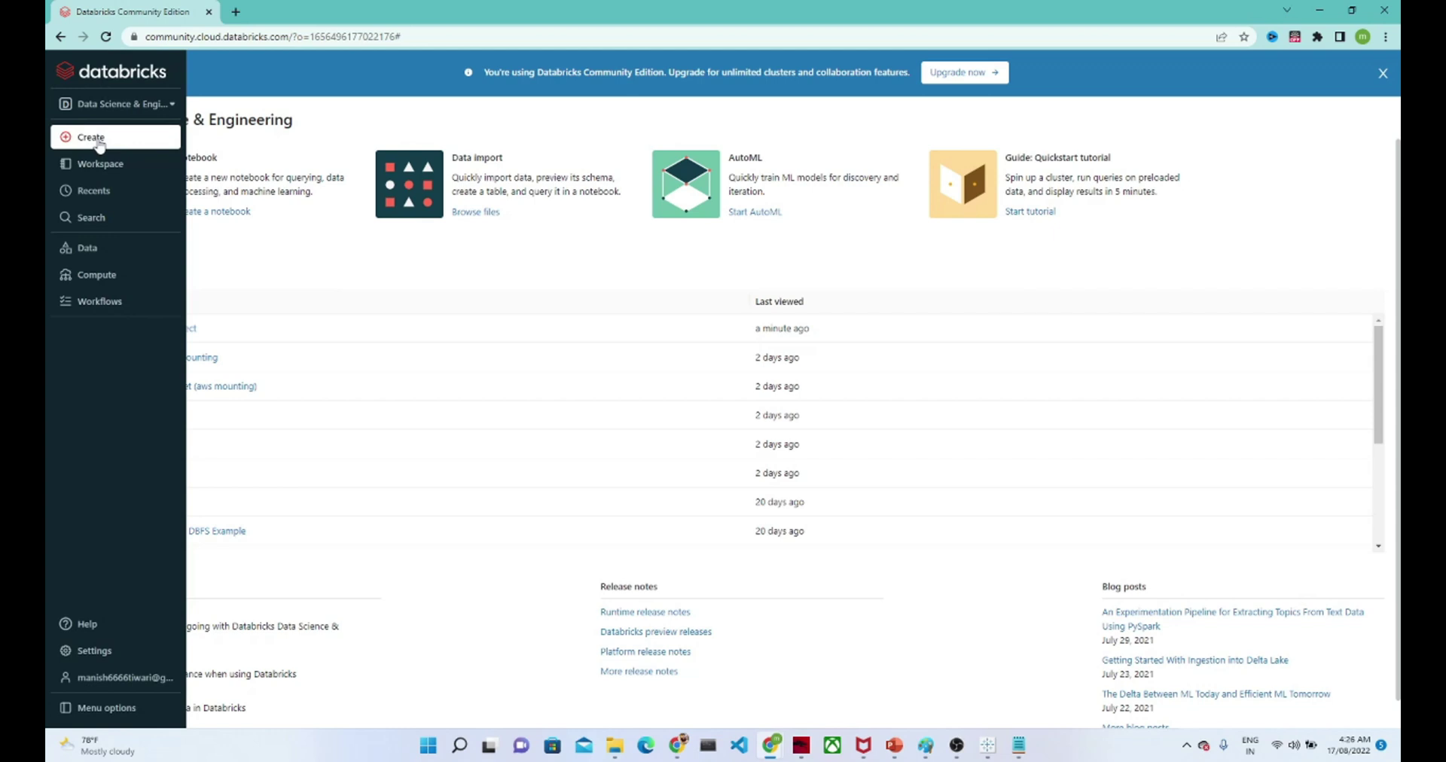
click(97, 277)
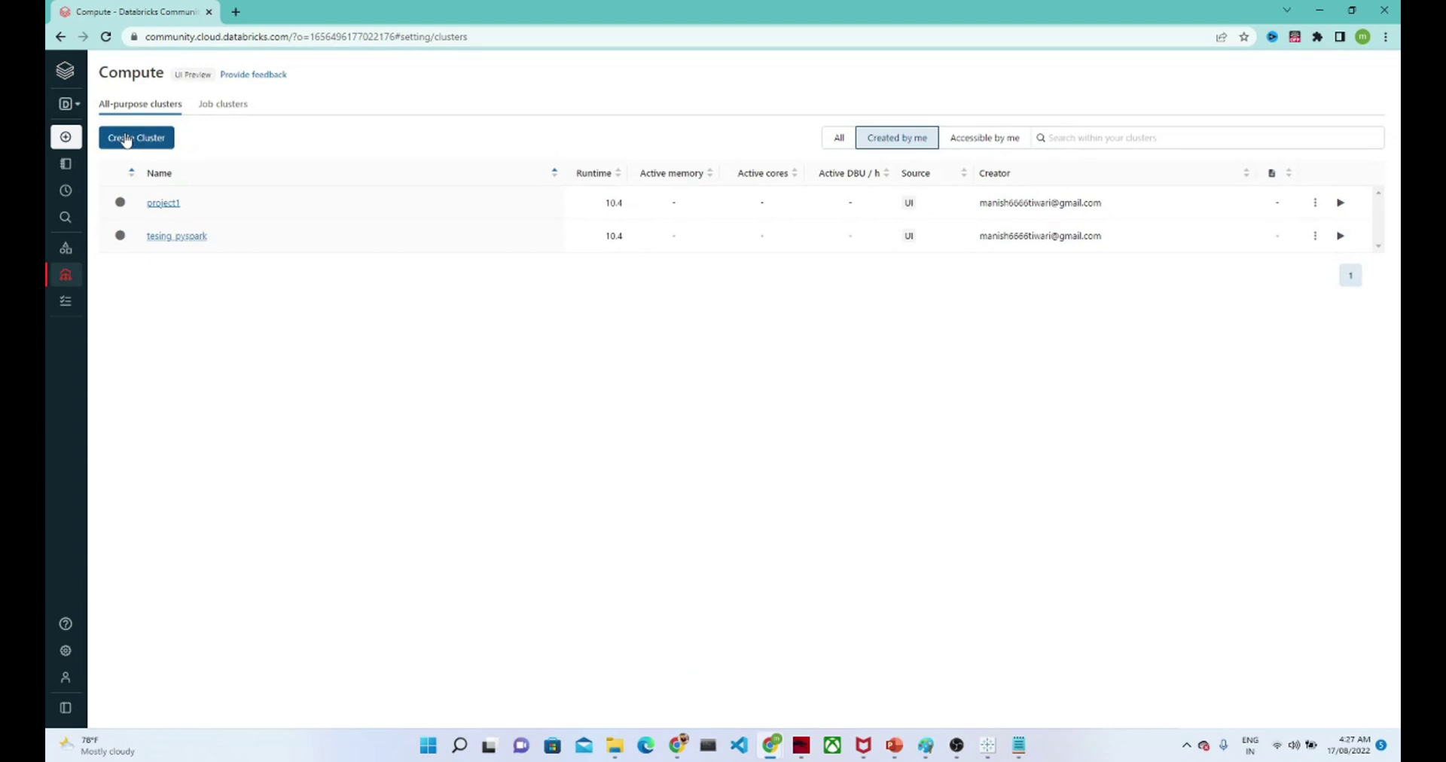
click(125, 140)
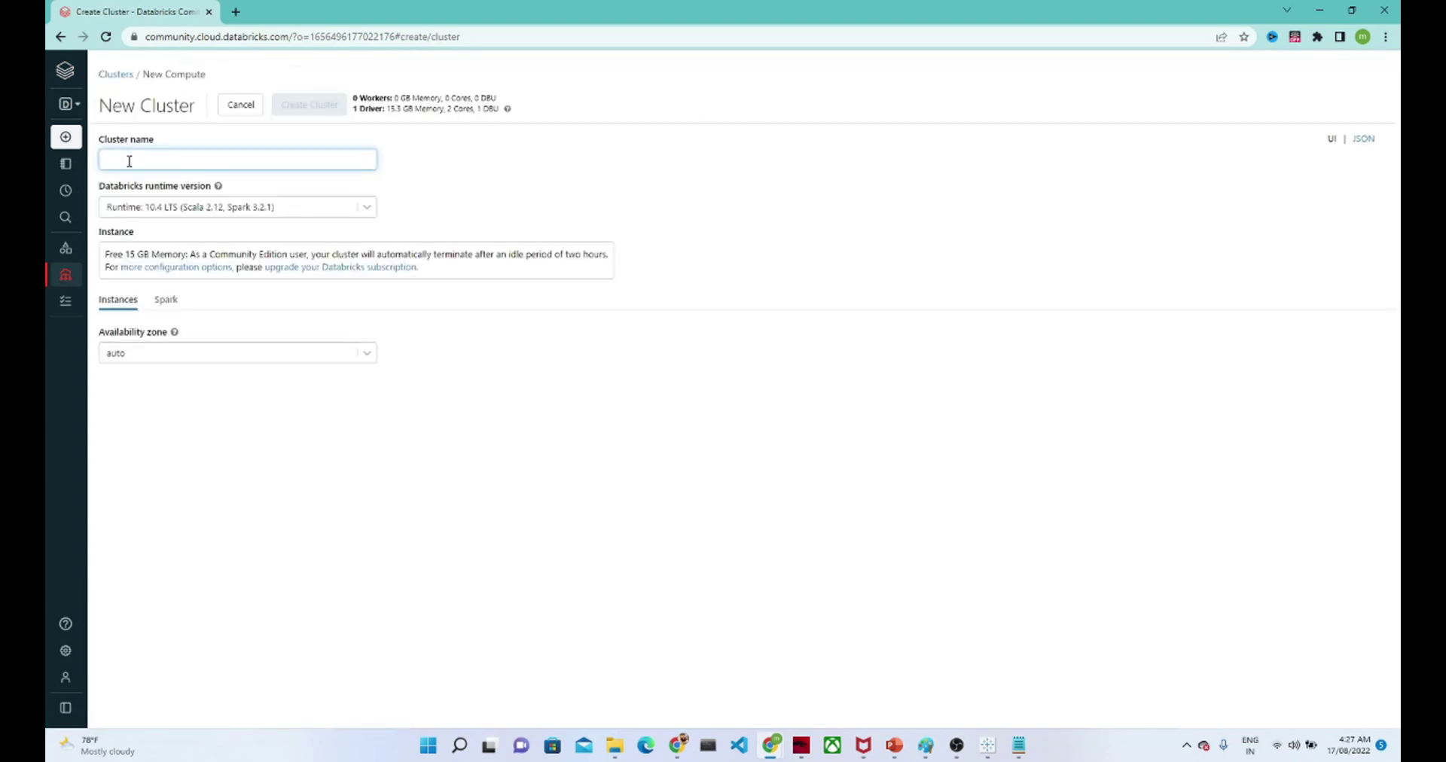
text(proje)
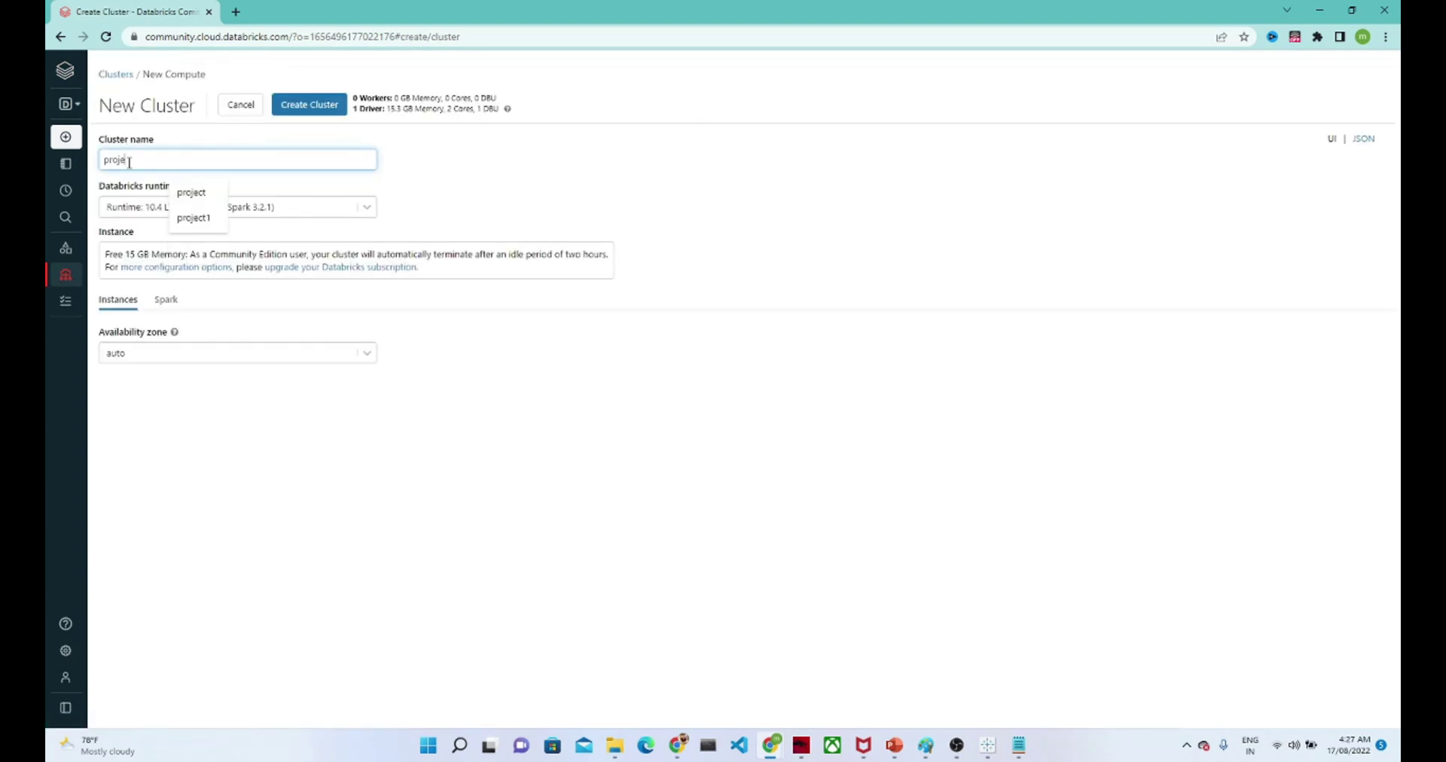
text(ct12)
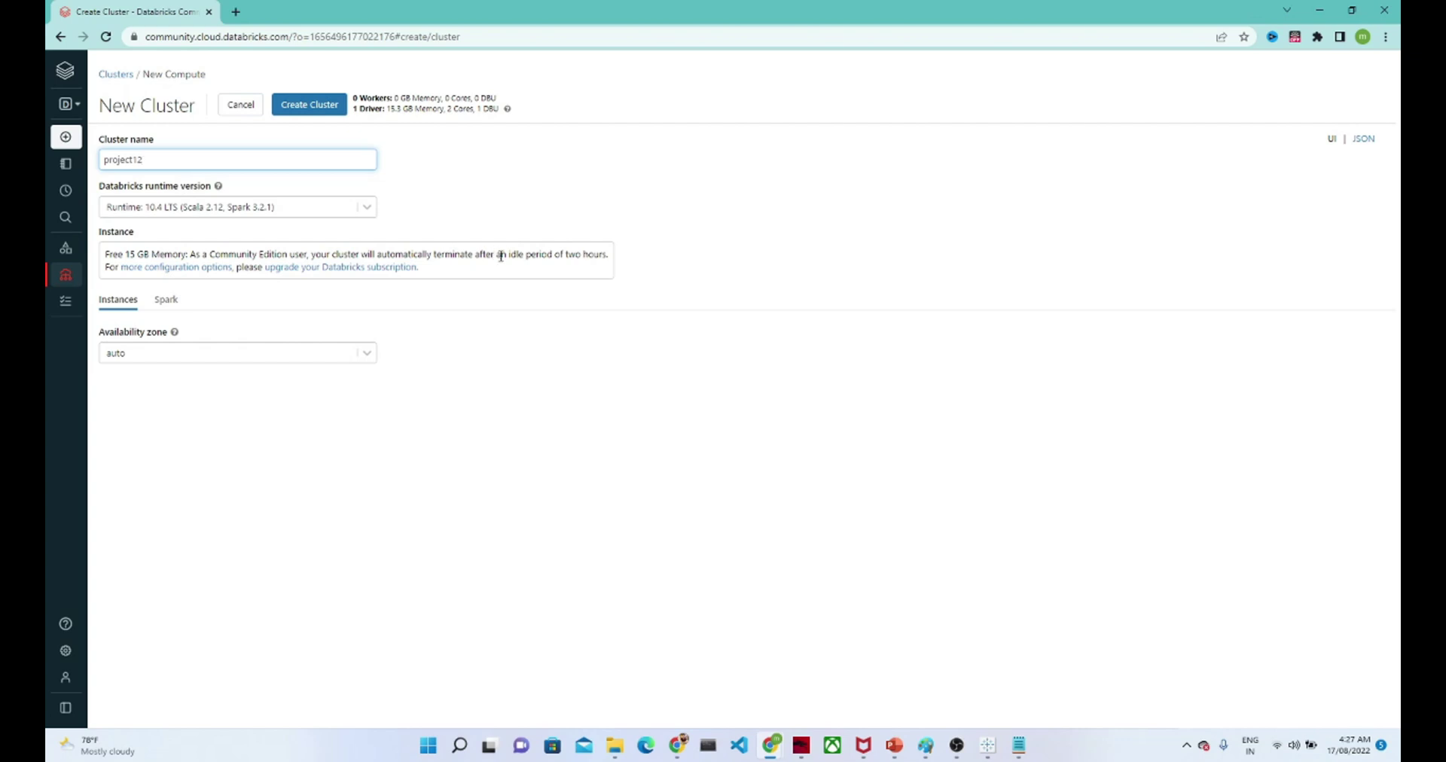
click(302, 107)
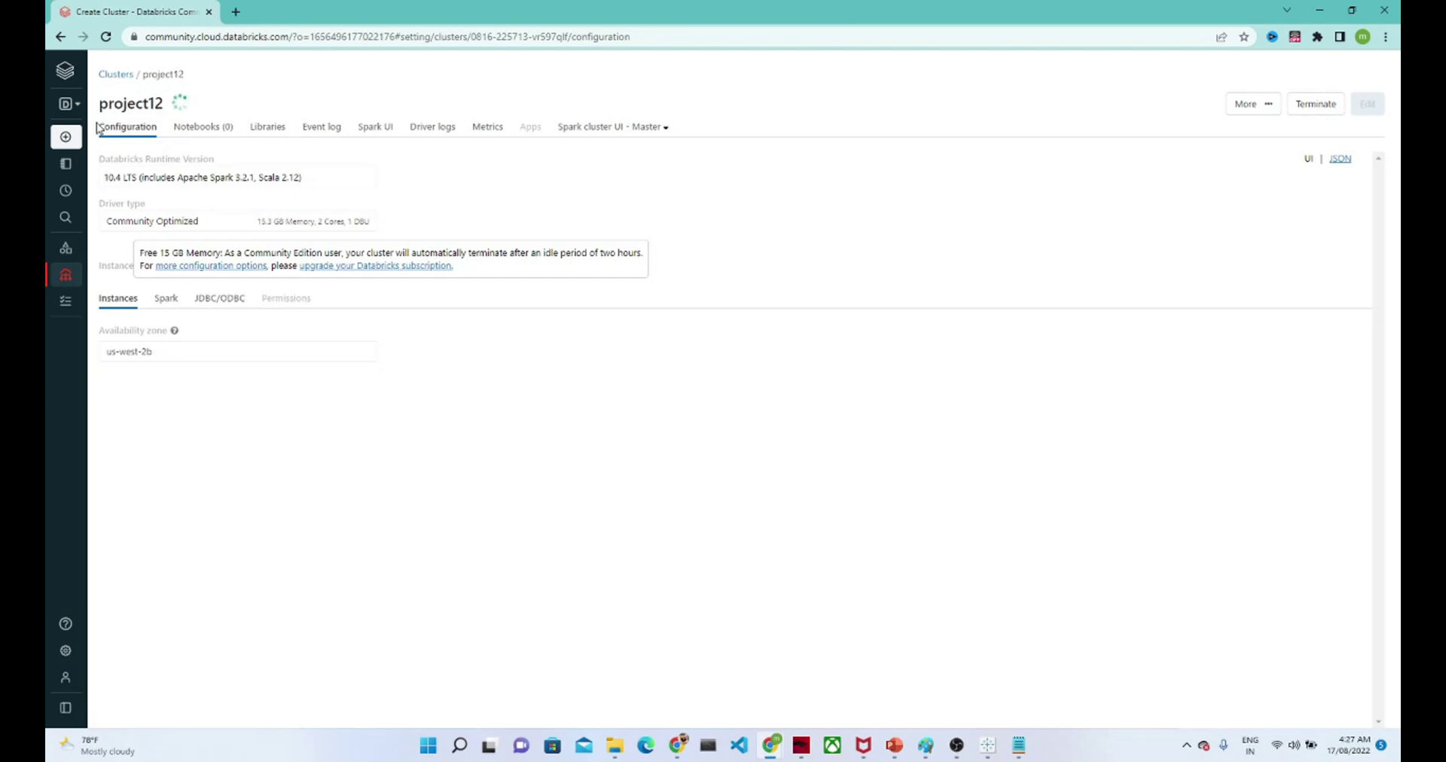
Create a Python notebook named "azure data engineering project 1" on the project12 cluster and check its attached cluster.
mouse_move(79, 143)
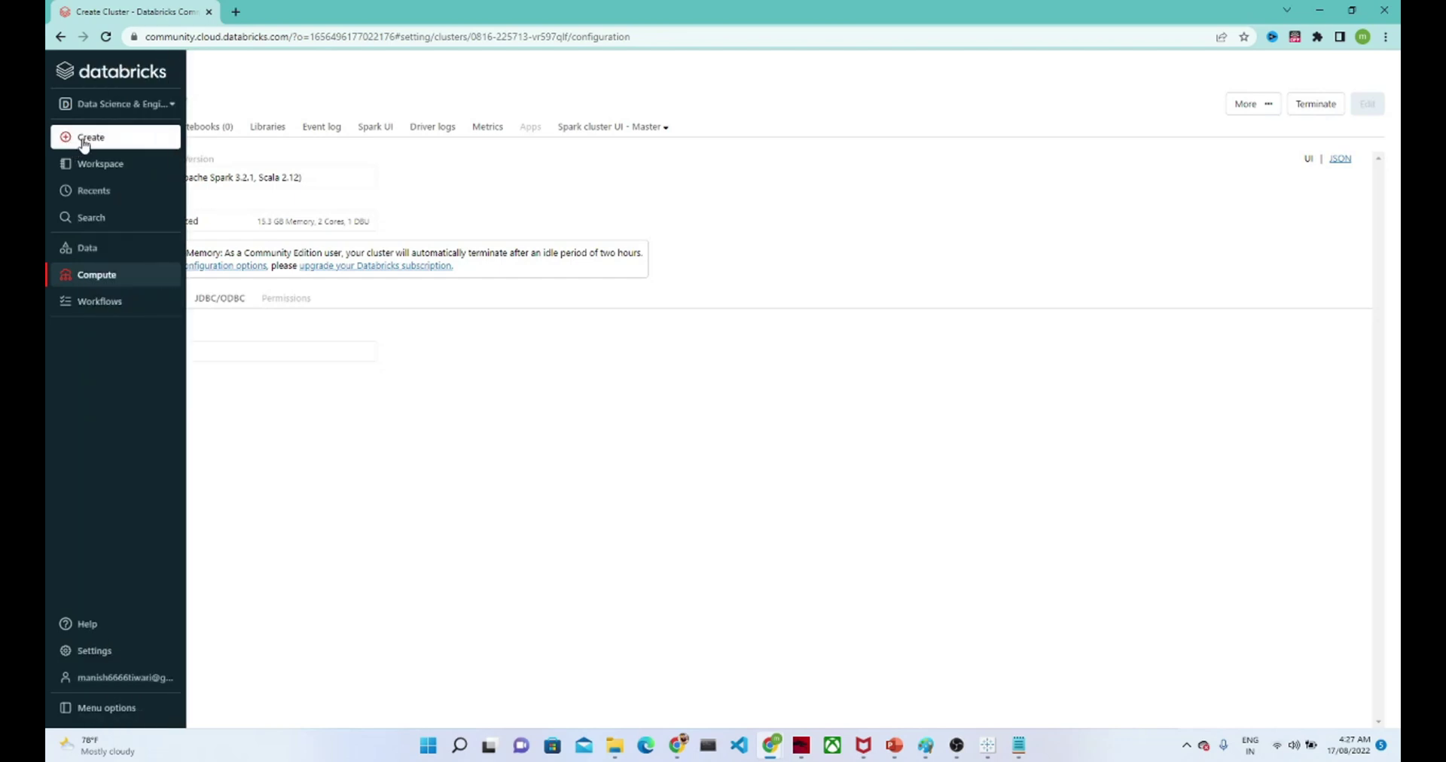
click(83, 143)
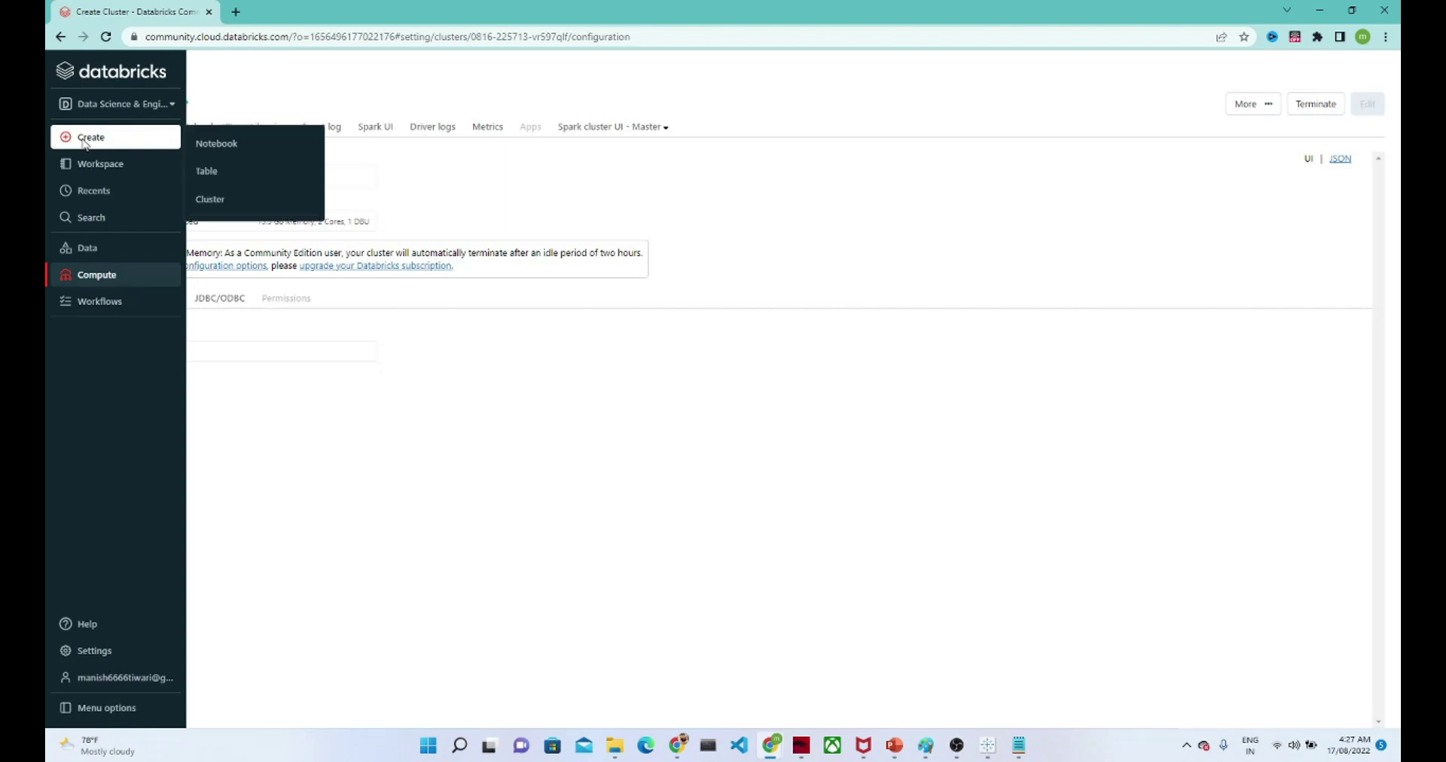
click(213, 145)
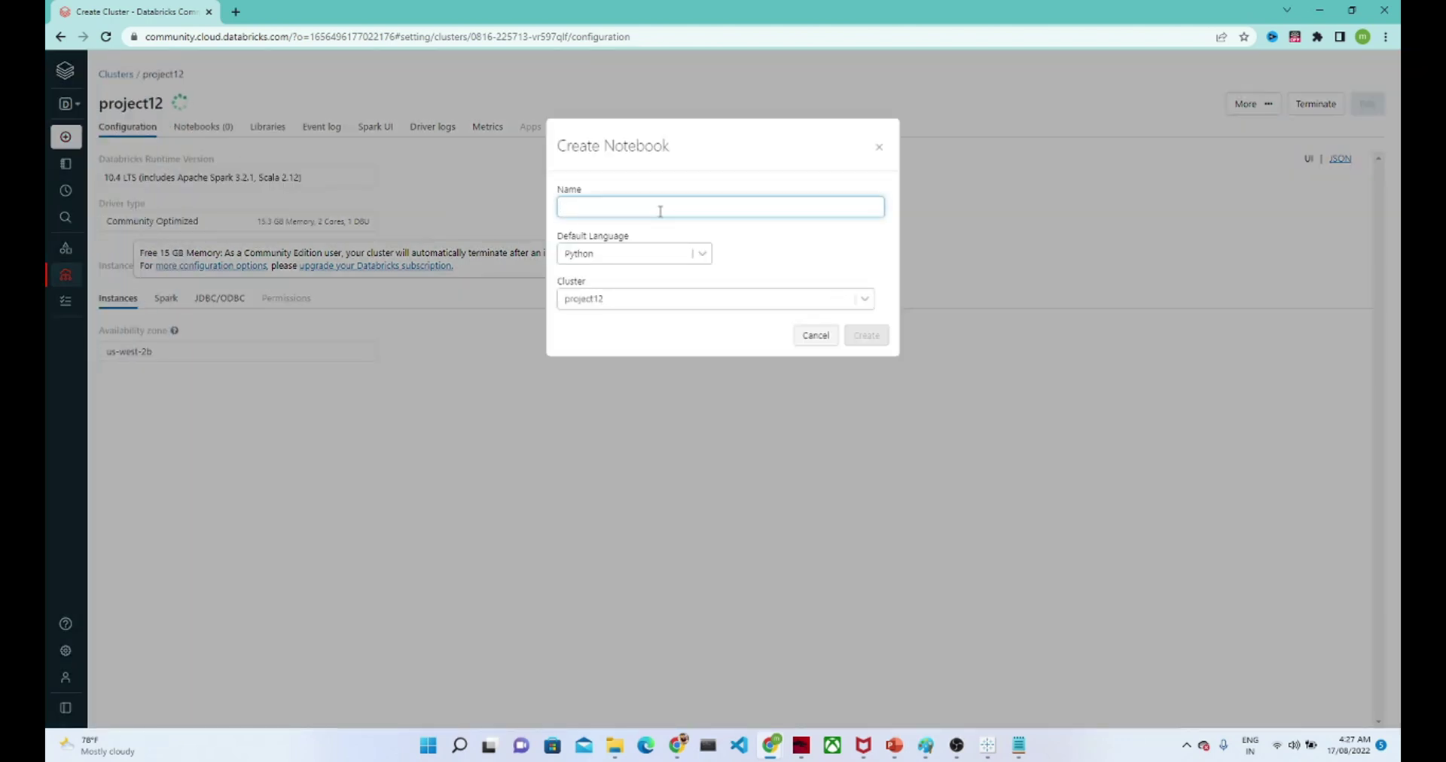
text(a)
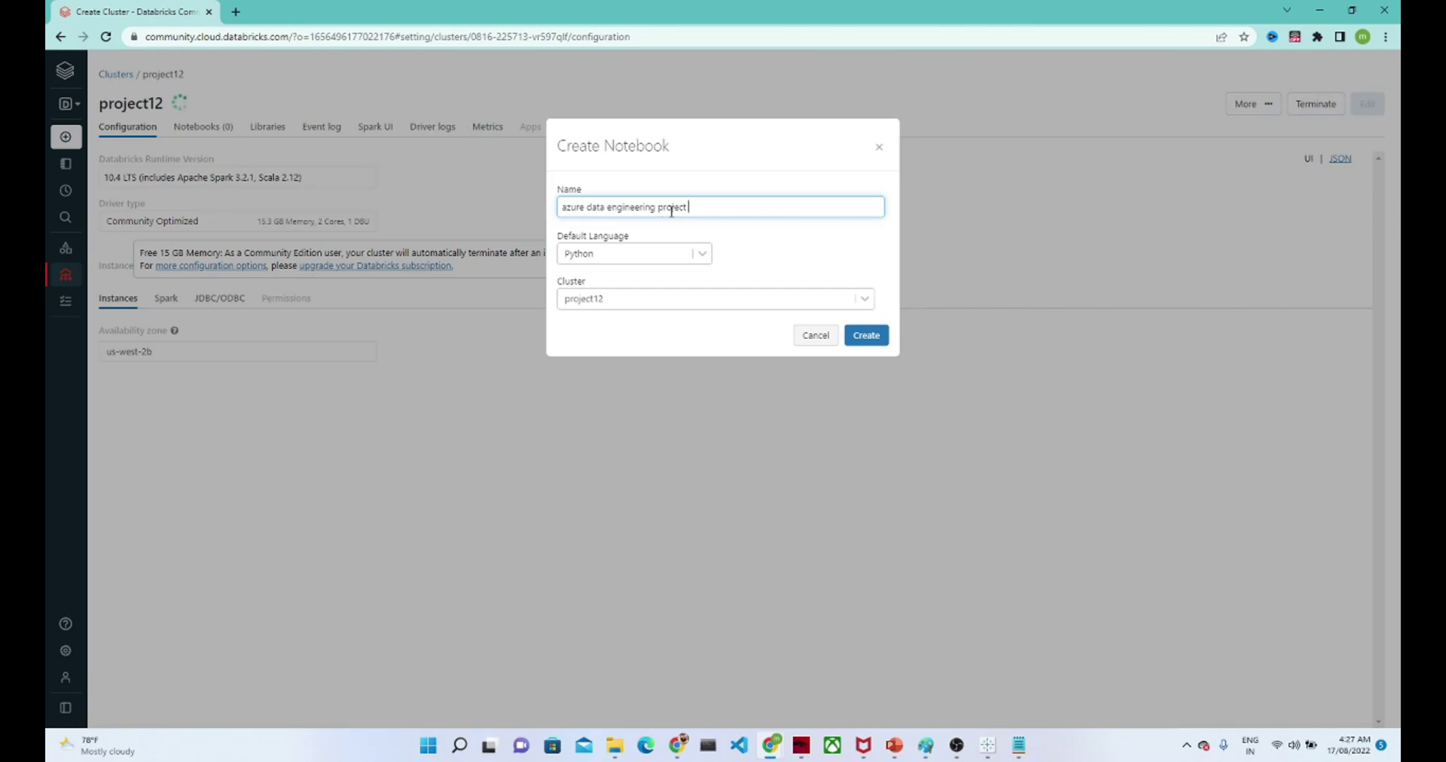
click(699, 255)
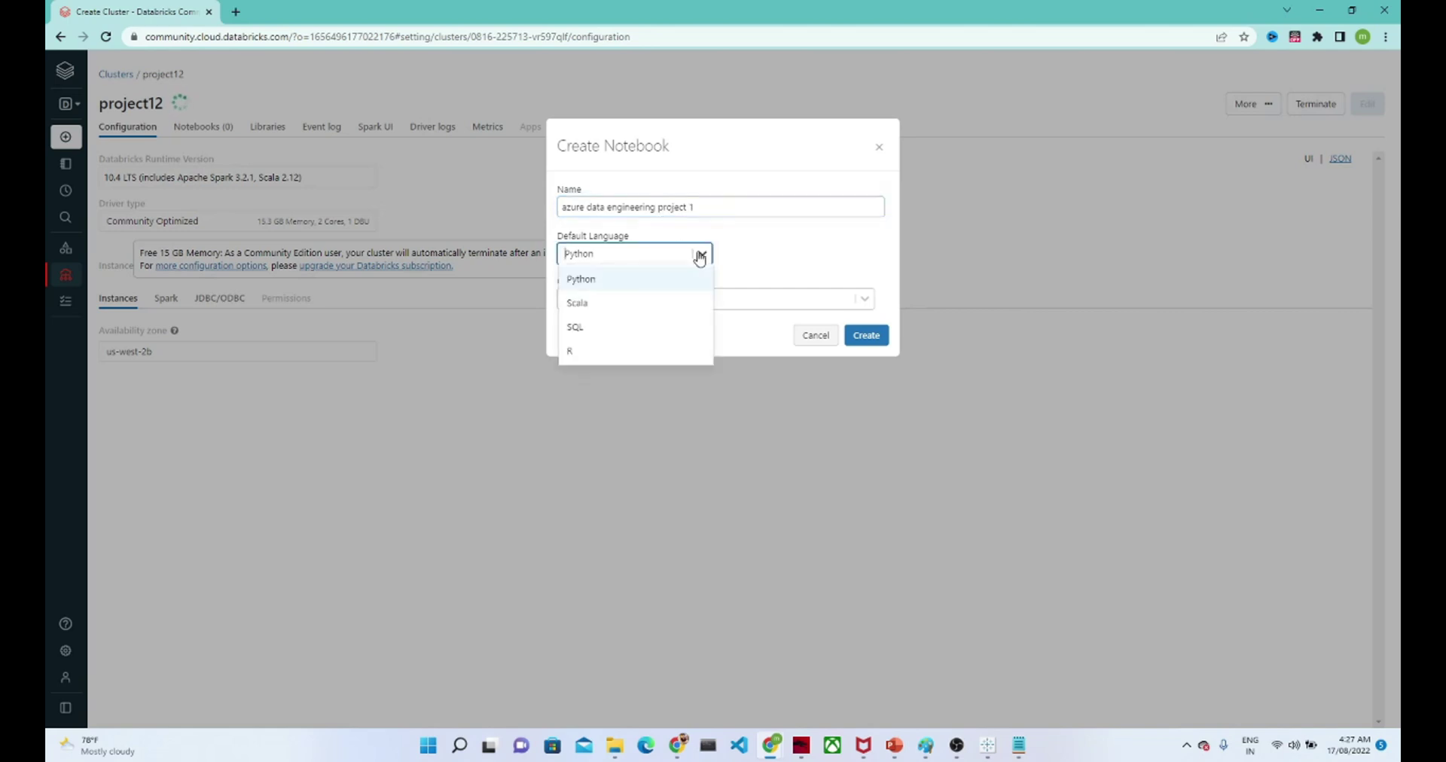
click(699, 255)
click(699, 255)
click(746, 256)
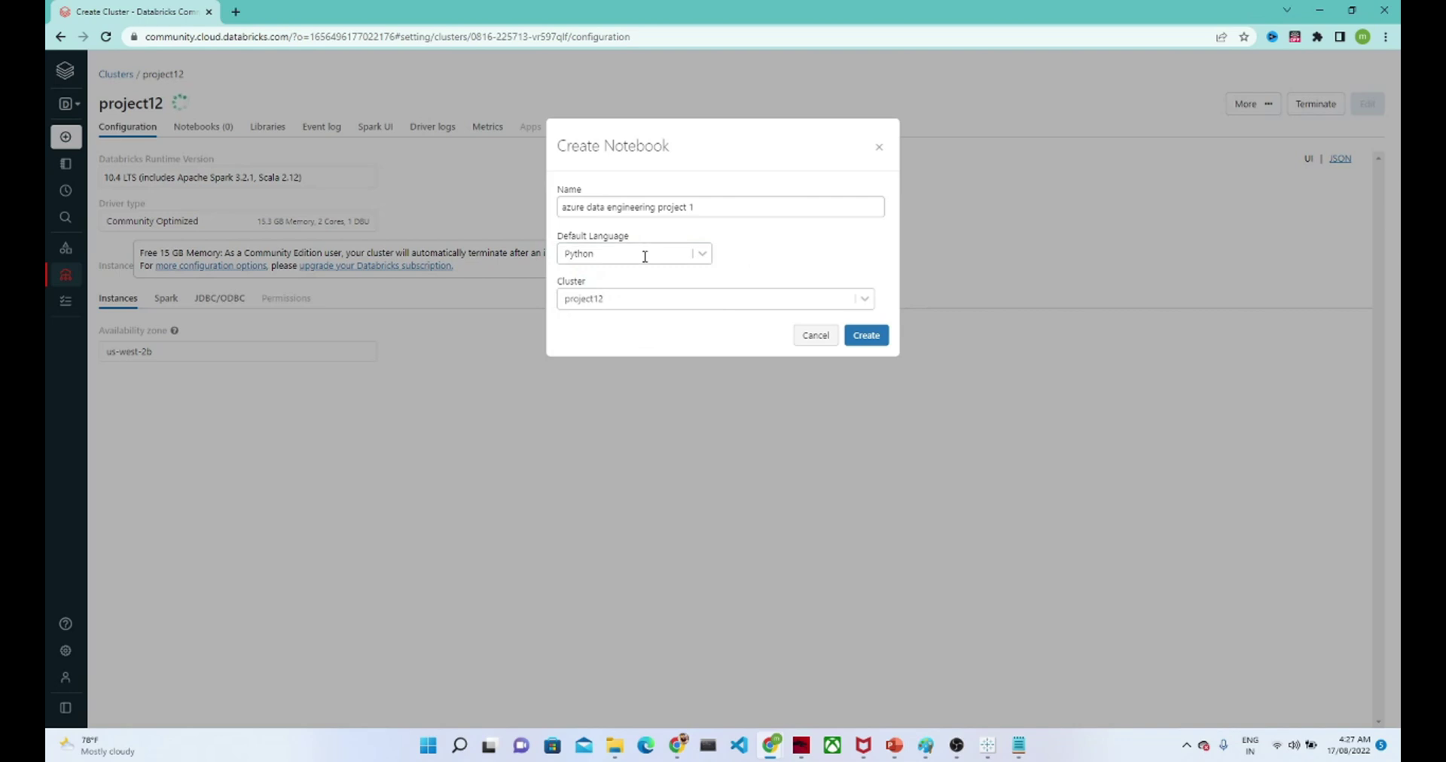
click(866, 336)
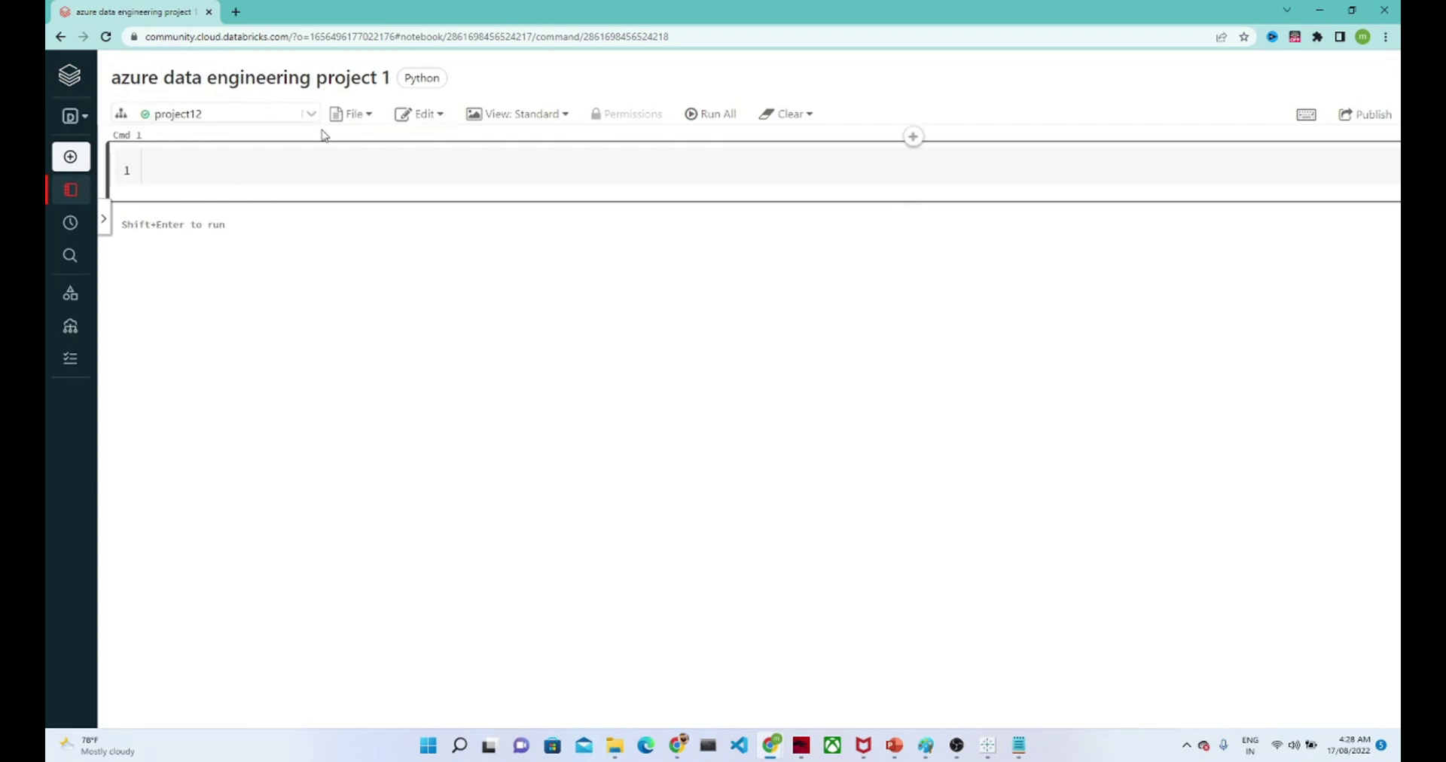
click(311, 115)
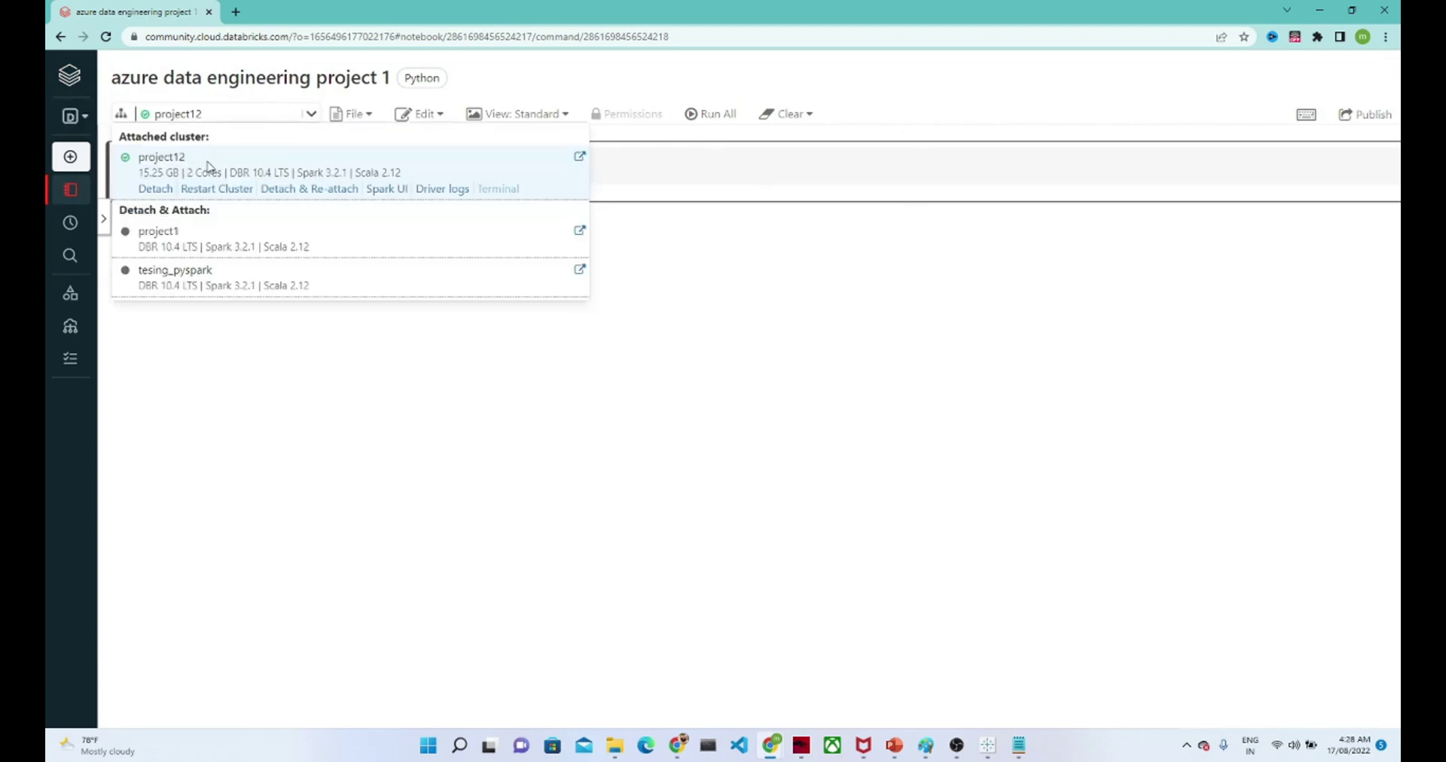
click(362, 390)
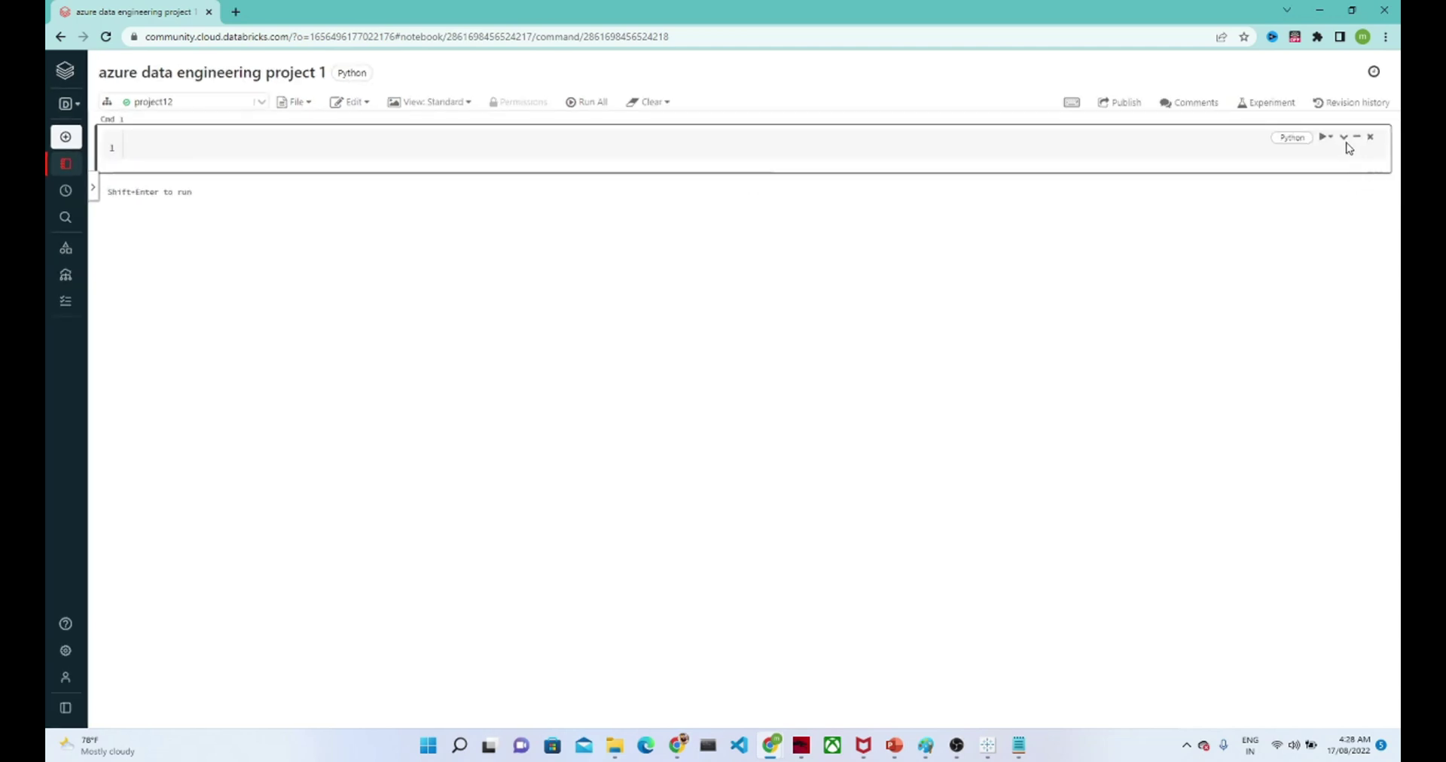
Show a title on the first notebook cell and set it to "mounting blob storage".
click(1344, 139)
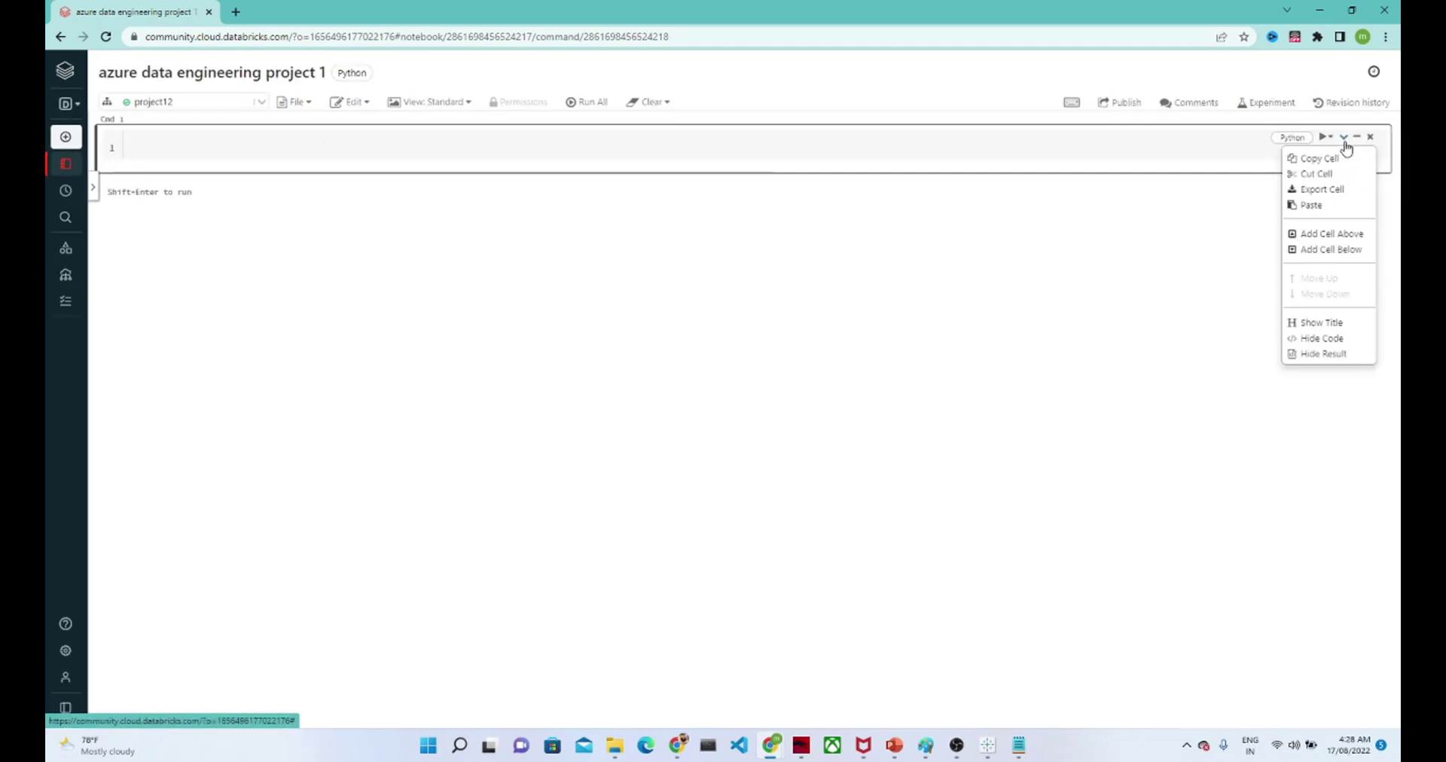
click(1315, 322)
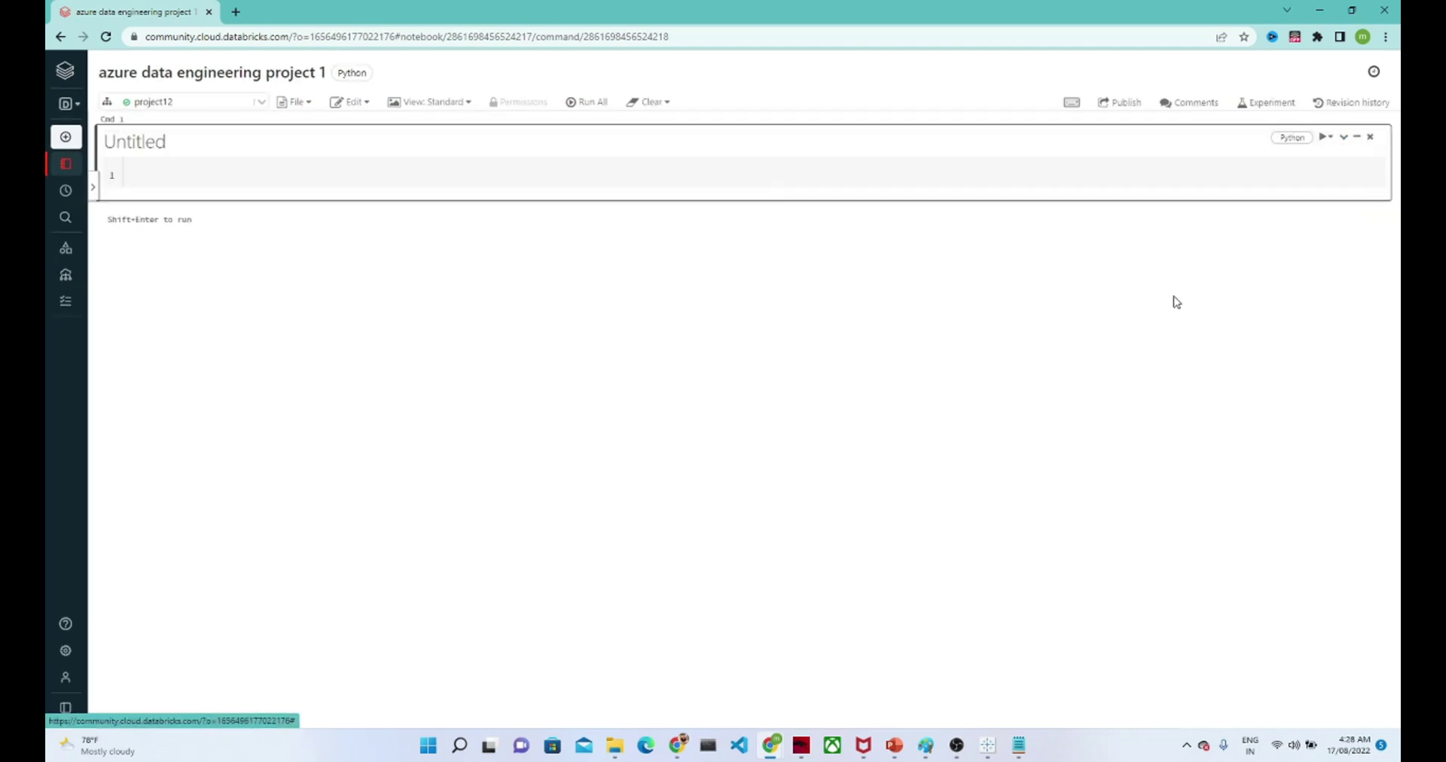
double_click(155, 141)
text(mount)
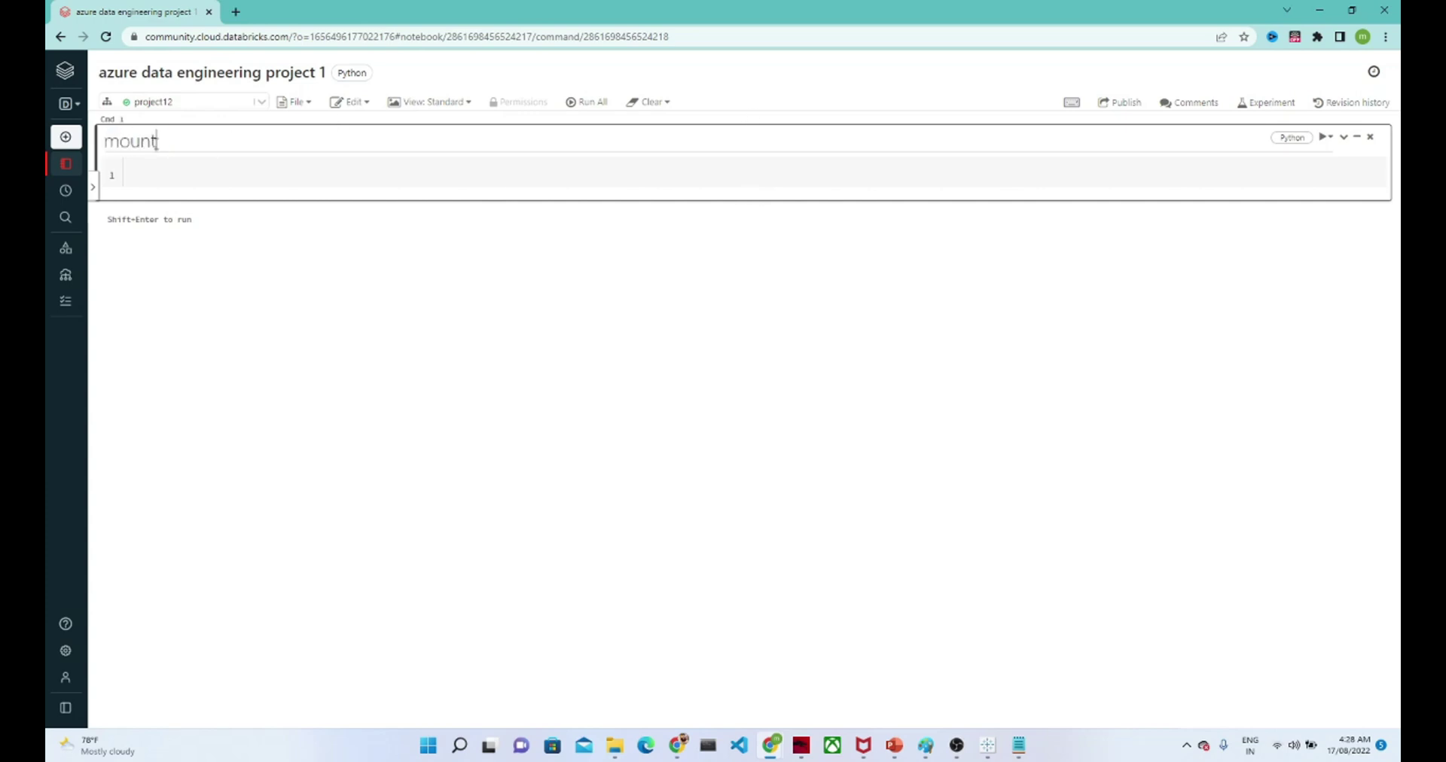
text(ing blob storage)
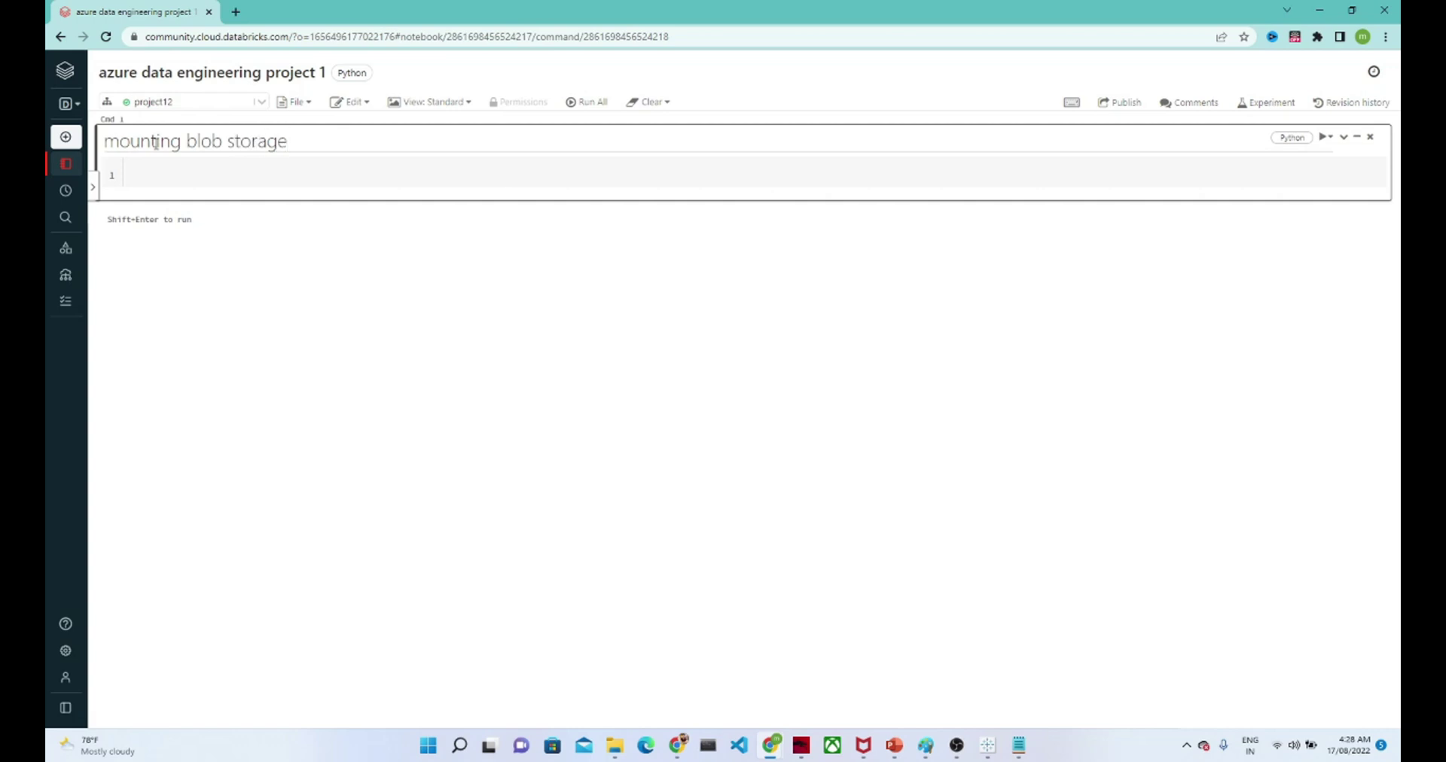
click(107, 132)
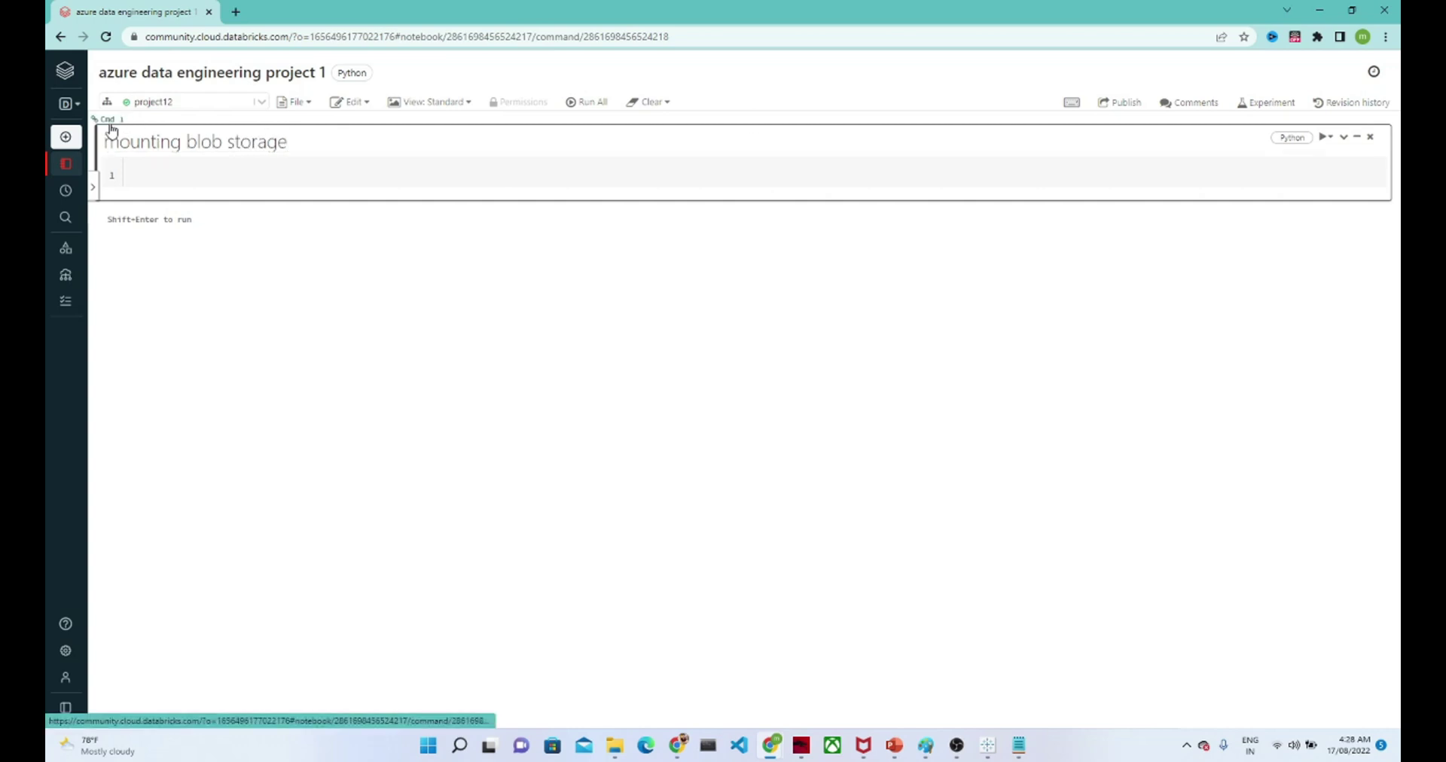
Paste the dbutils.fs.mount code with the raw container source, mount point /mnt/raw2 and storage account key into the first cell, and review its source argument.
click(171, 180)
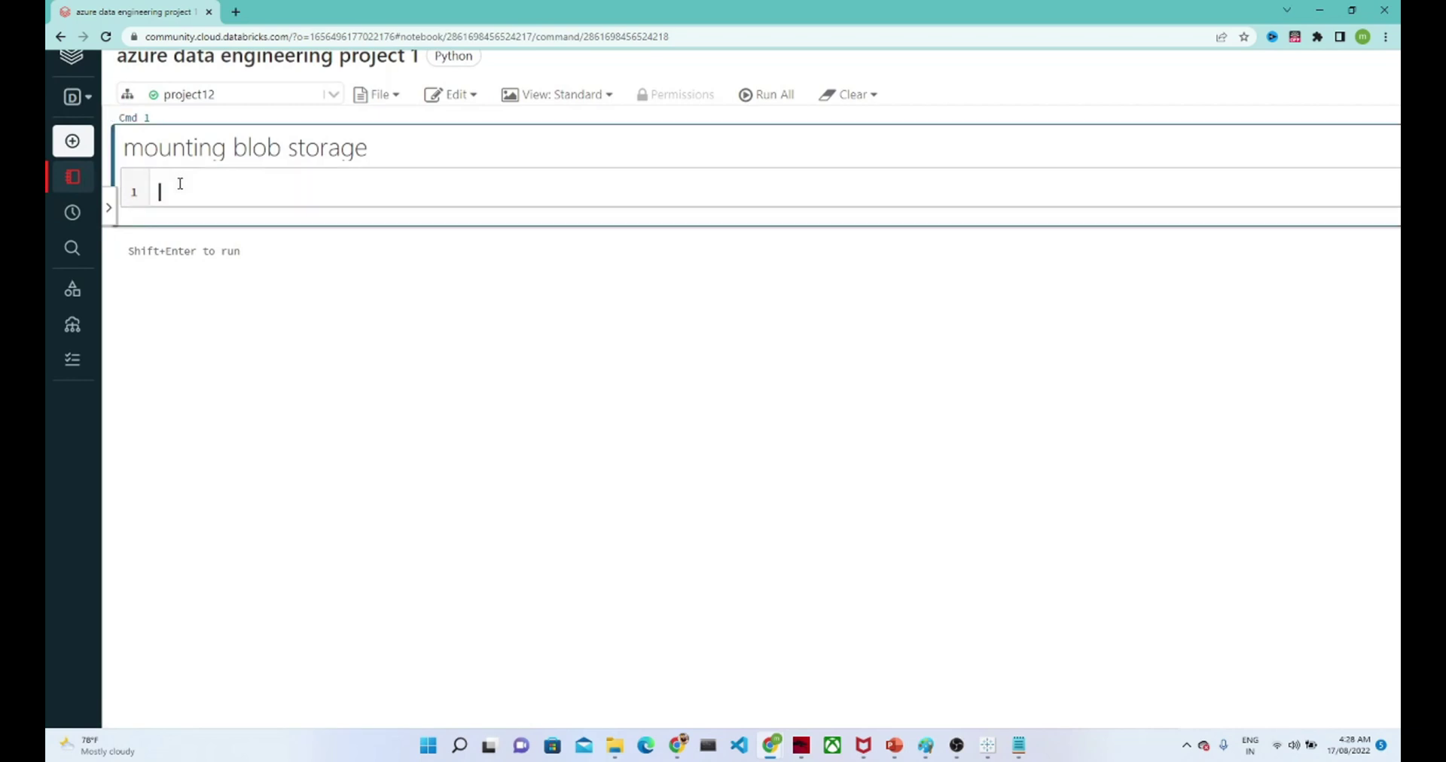
key(ctrl+v)
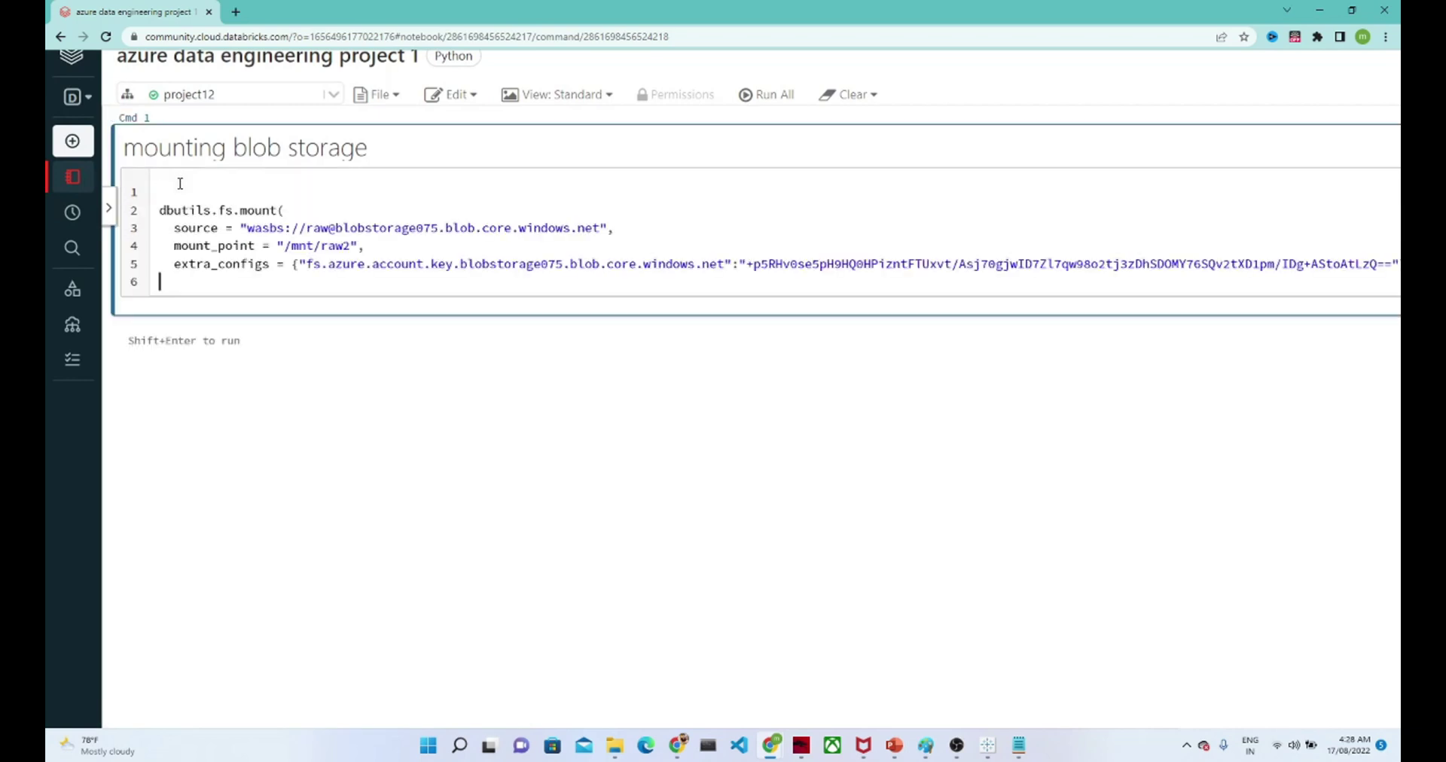
click(166, 192)
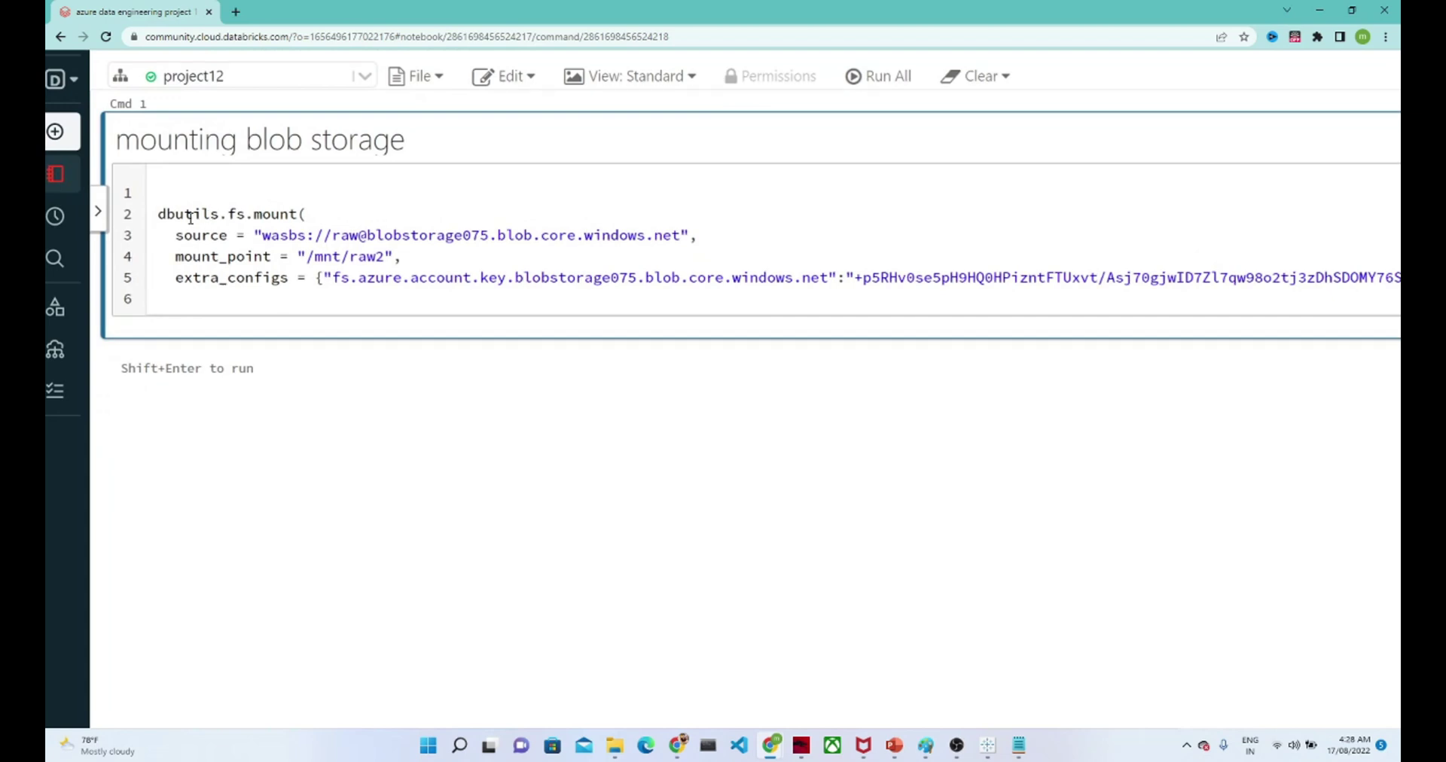
double_click(274, 215)
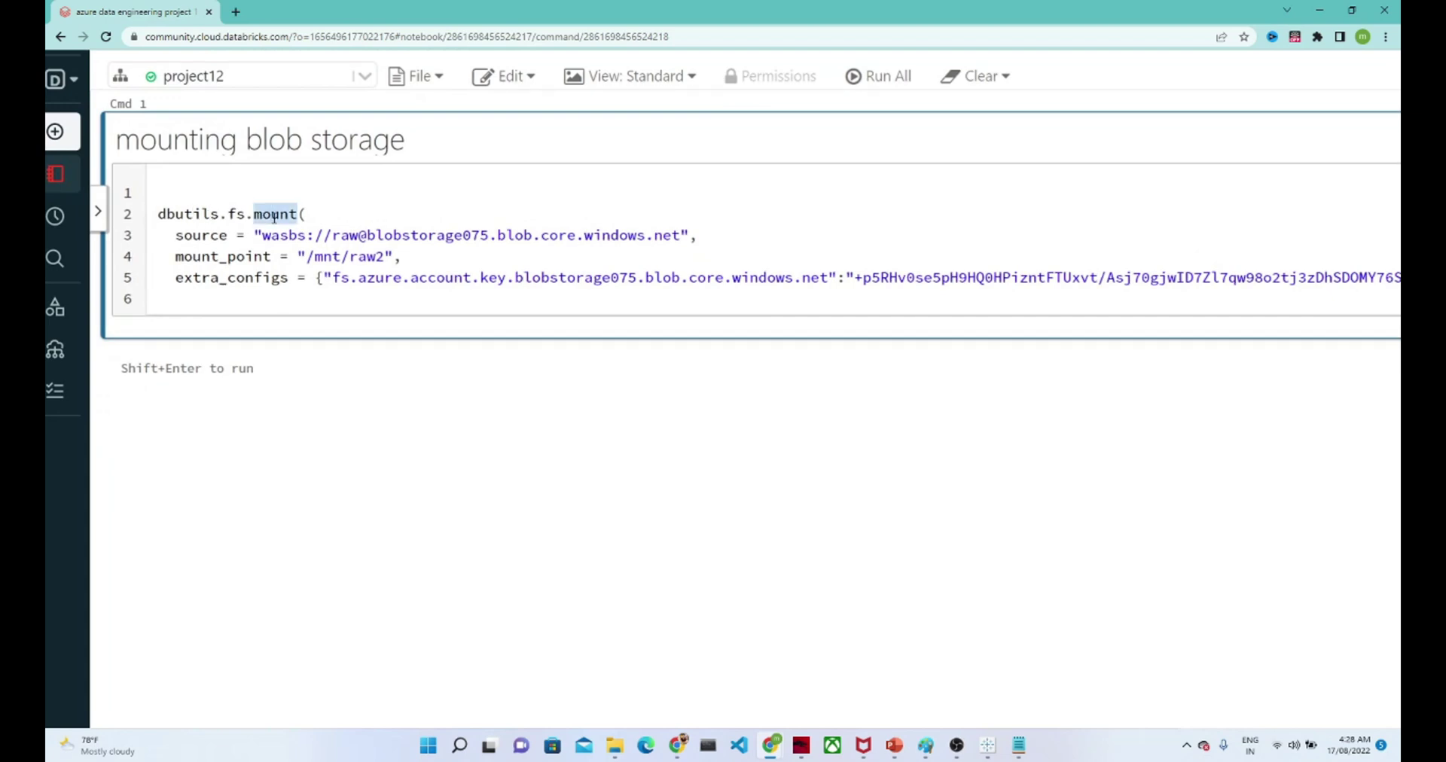
double_click(205, 239)
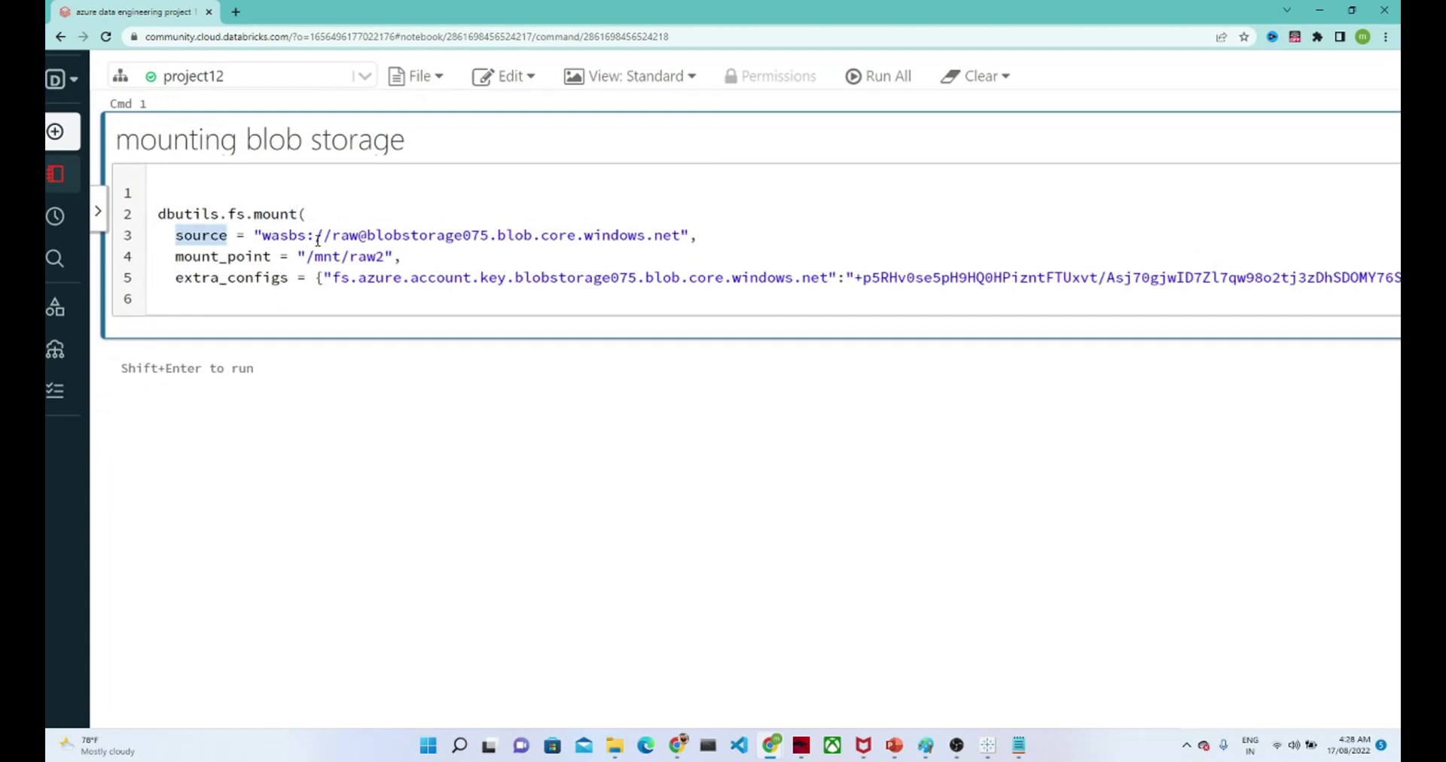
double_click(388, 235)
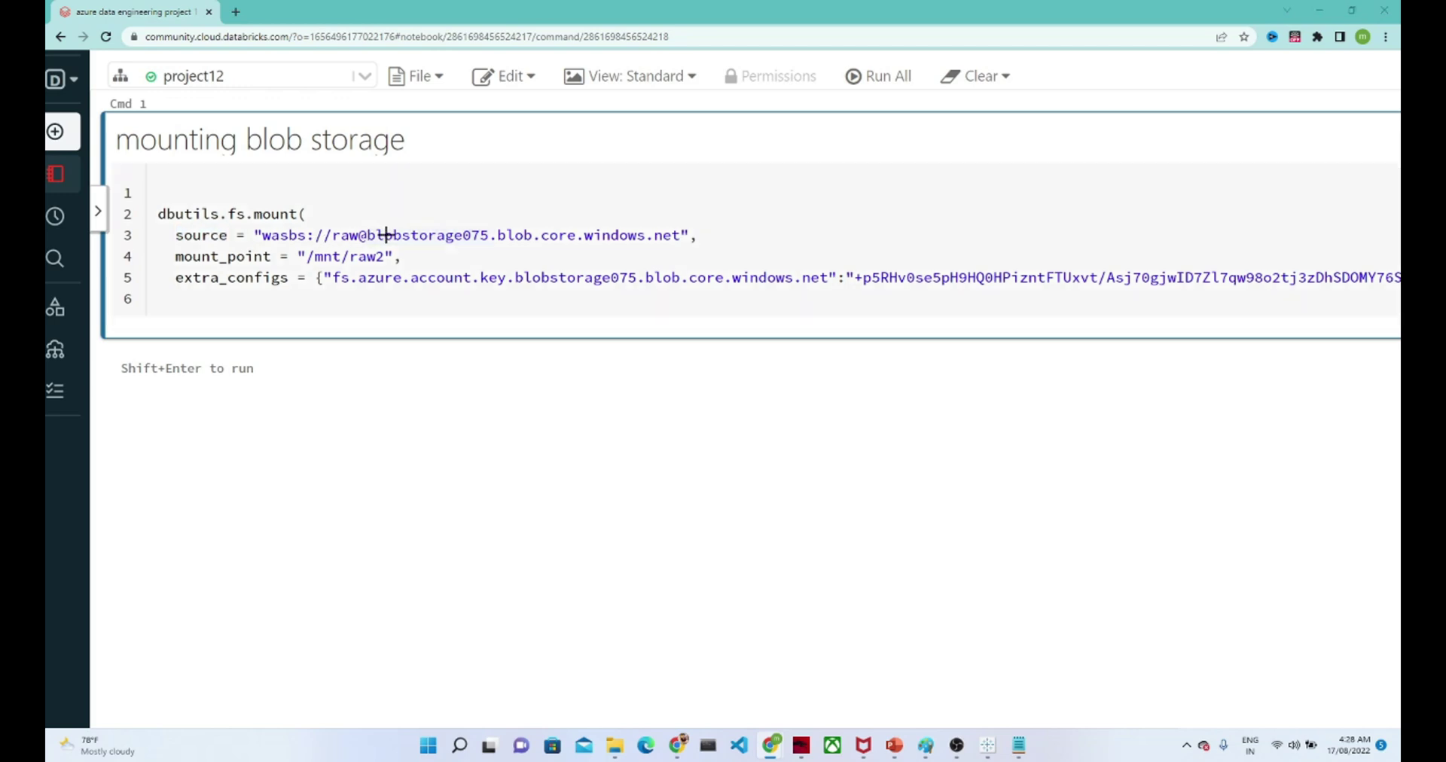
Switch to the Azure portal and open the overview of the blobstorage07567 storage account.
key(alt+Tab)
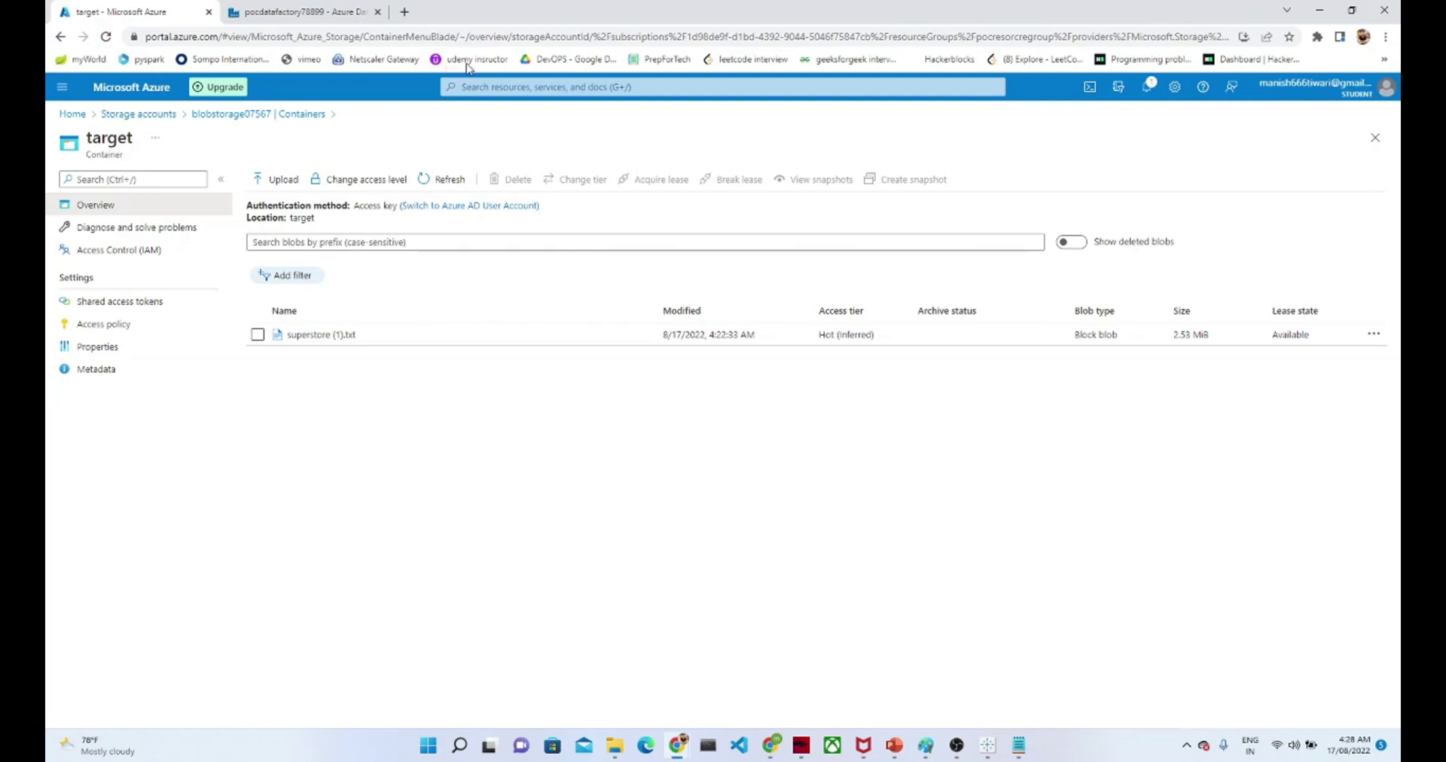
click(500, 86)
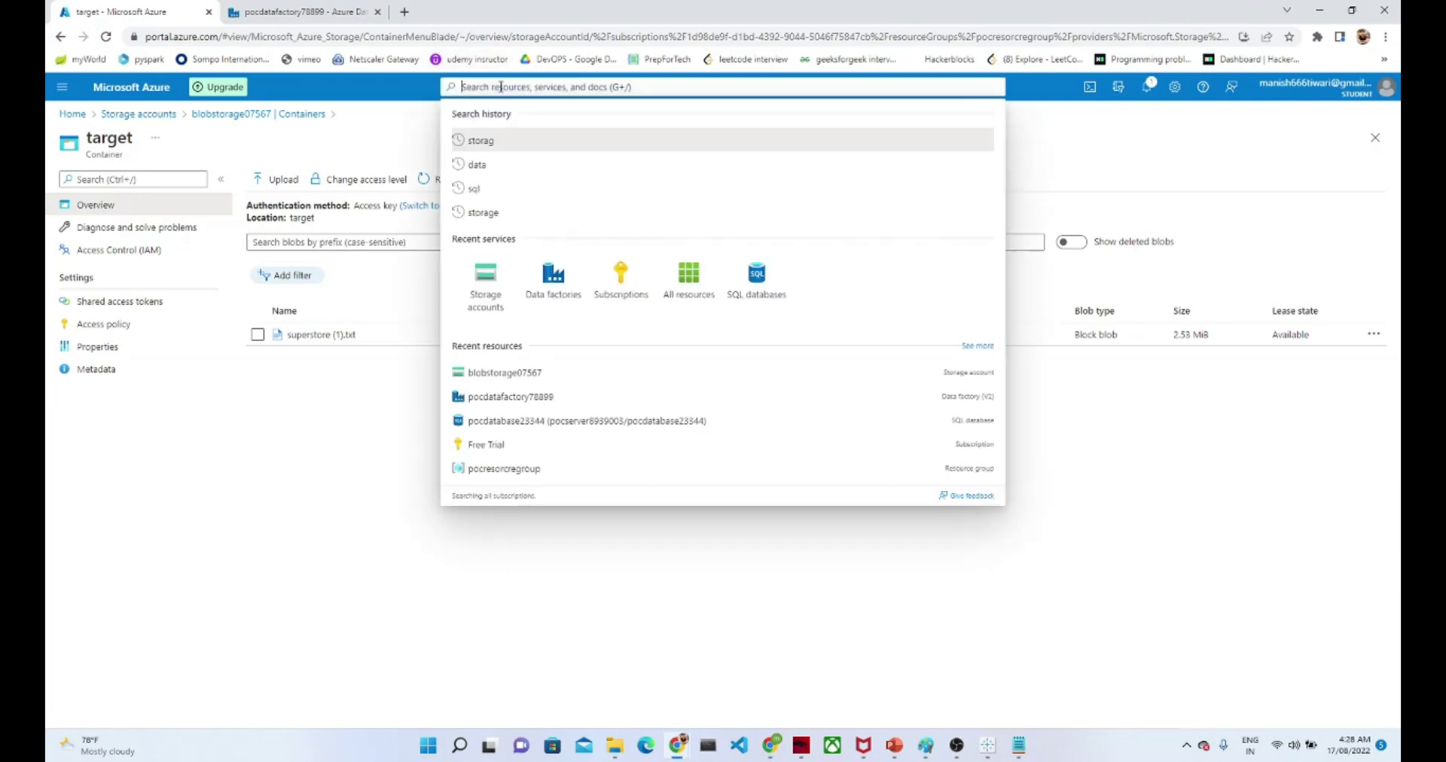
click(497, 273)
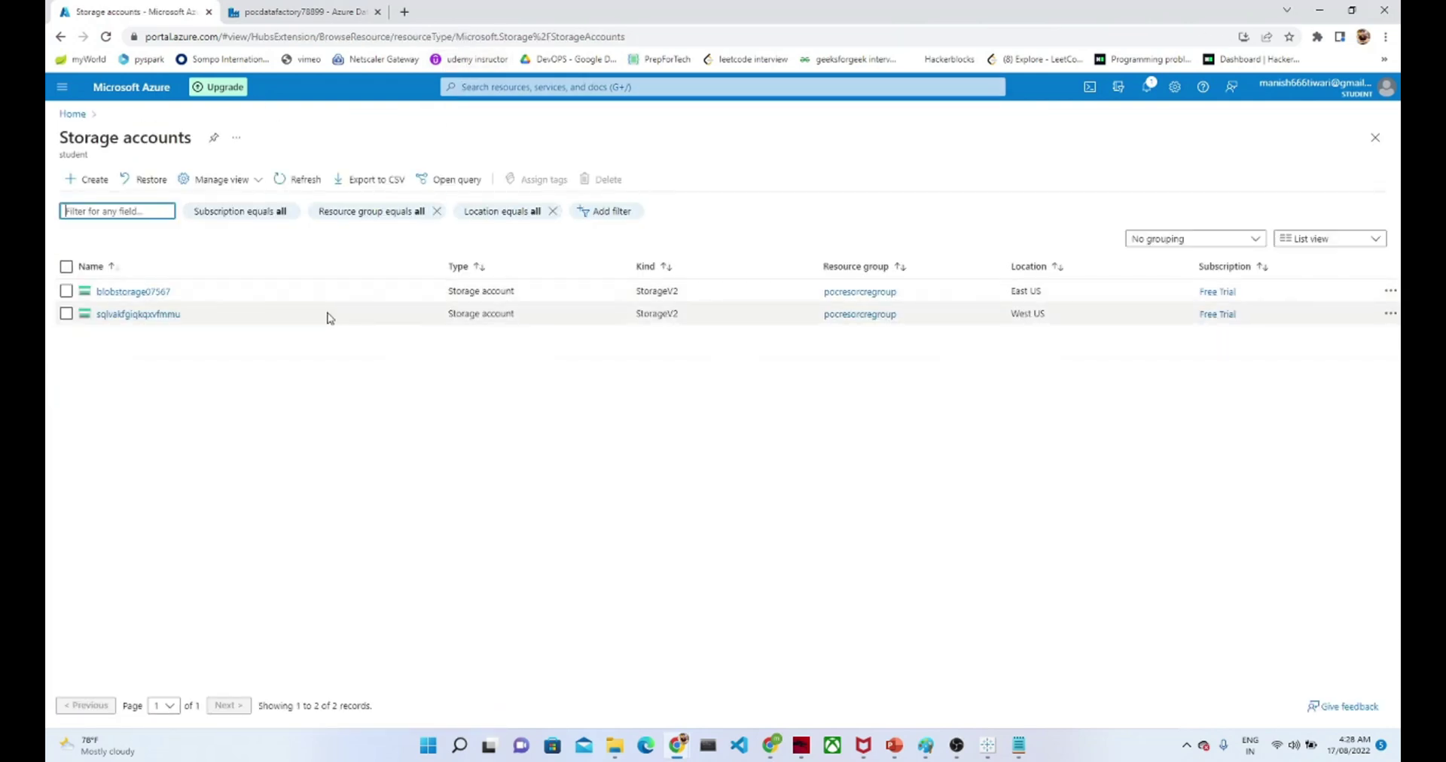
click(143, 292)
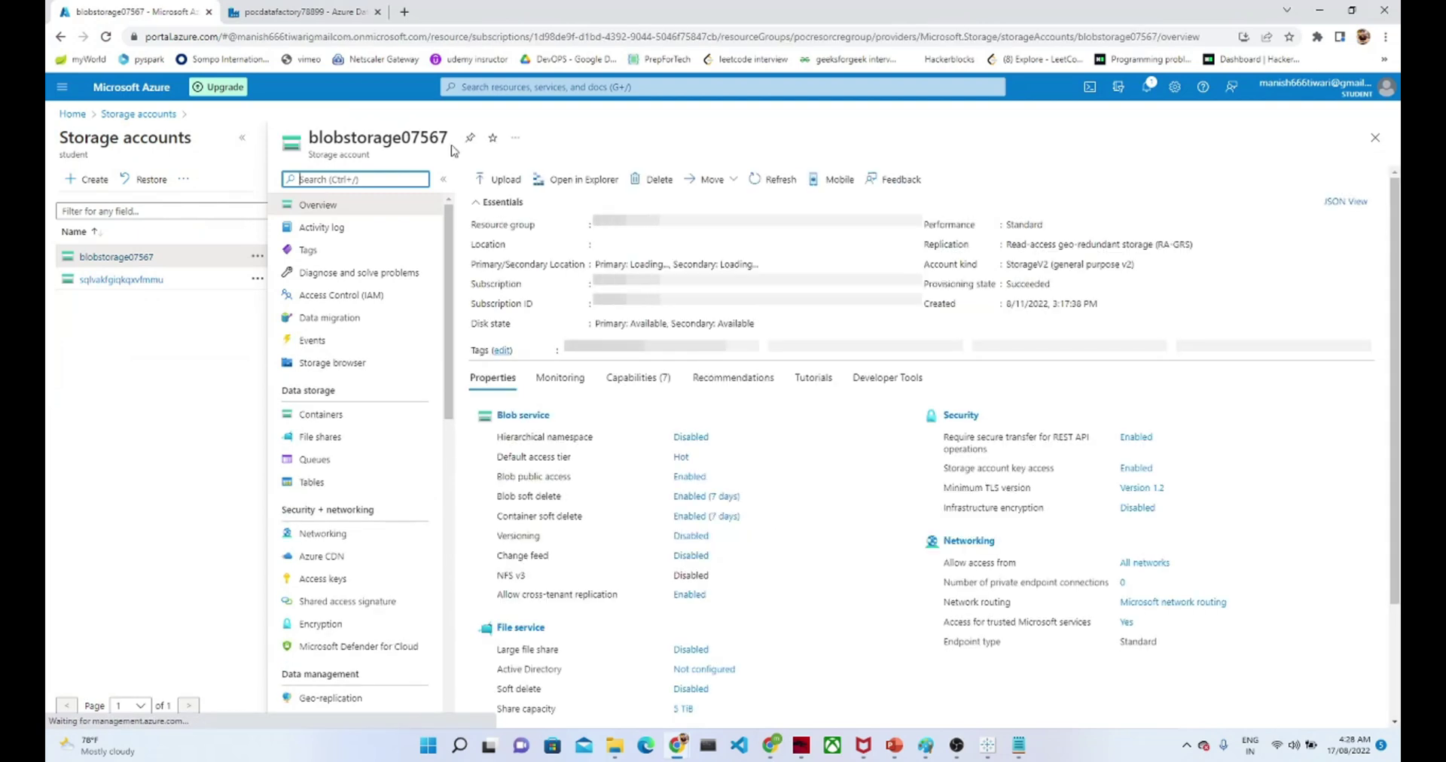
Copy the storage account name and switch to the Databricks notebook to set the account in the mount source to blobstorage07567.
drag(455, 143, 309, 145)
key(ctrl+c)
key(alt+Tab)
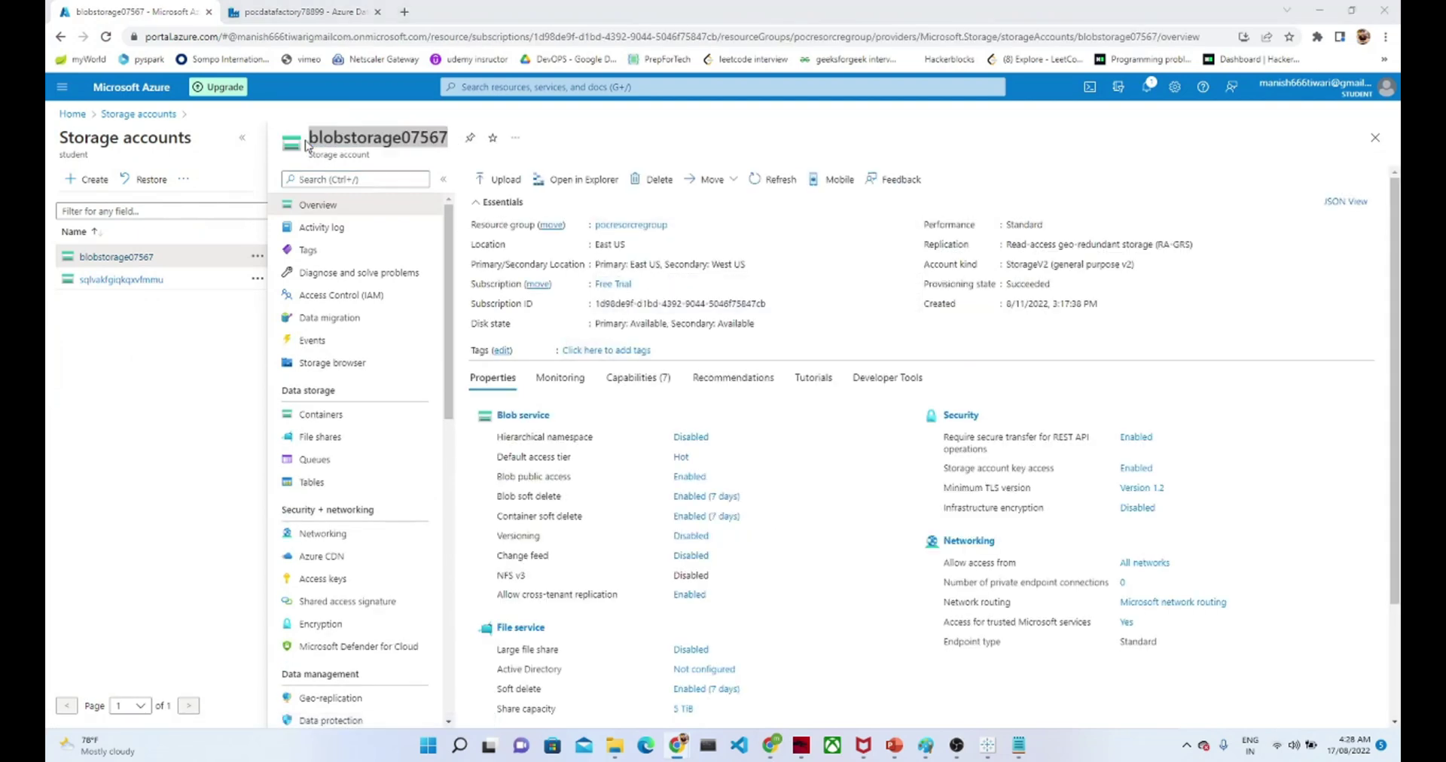
double_click(423, 238)
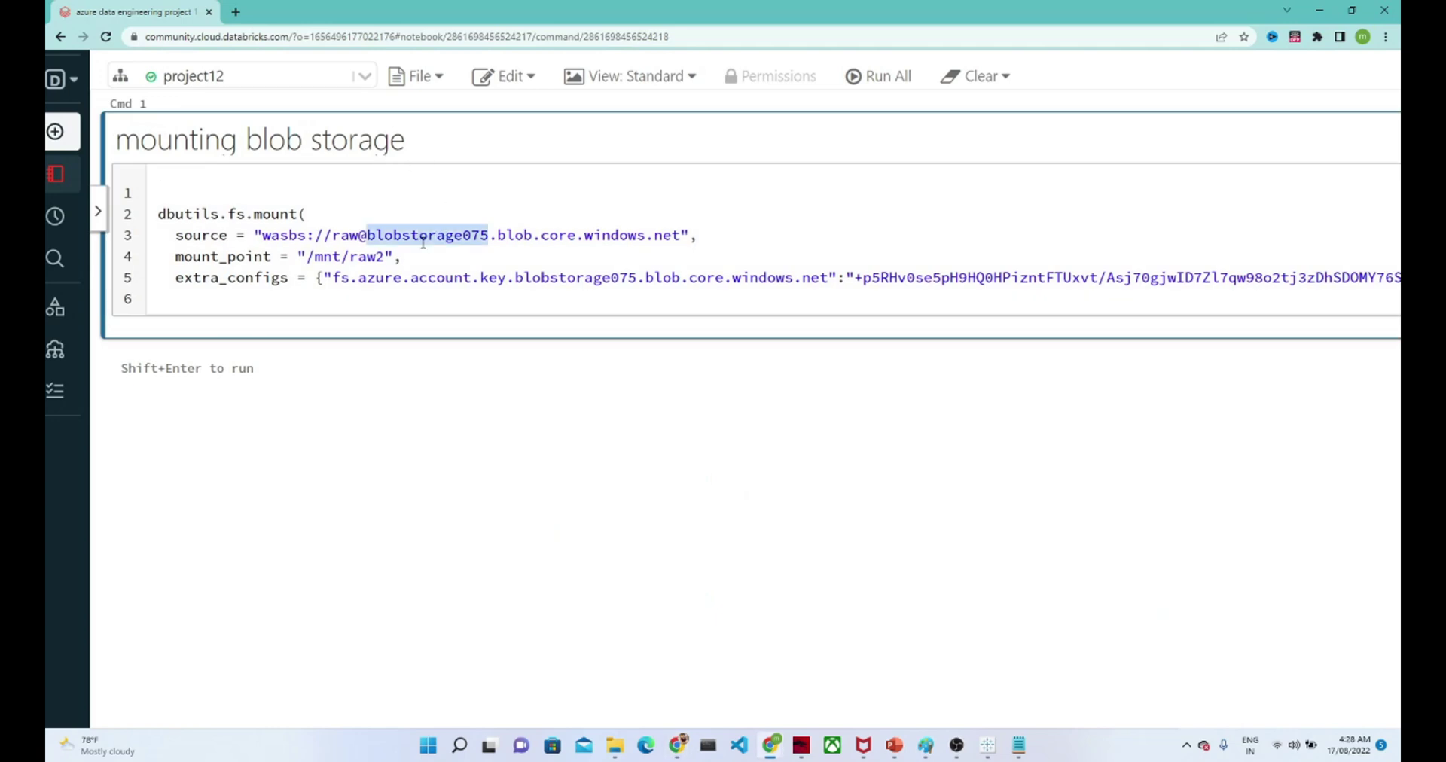
key(ctrl+v)
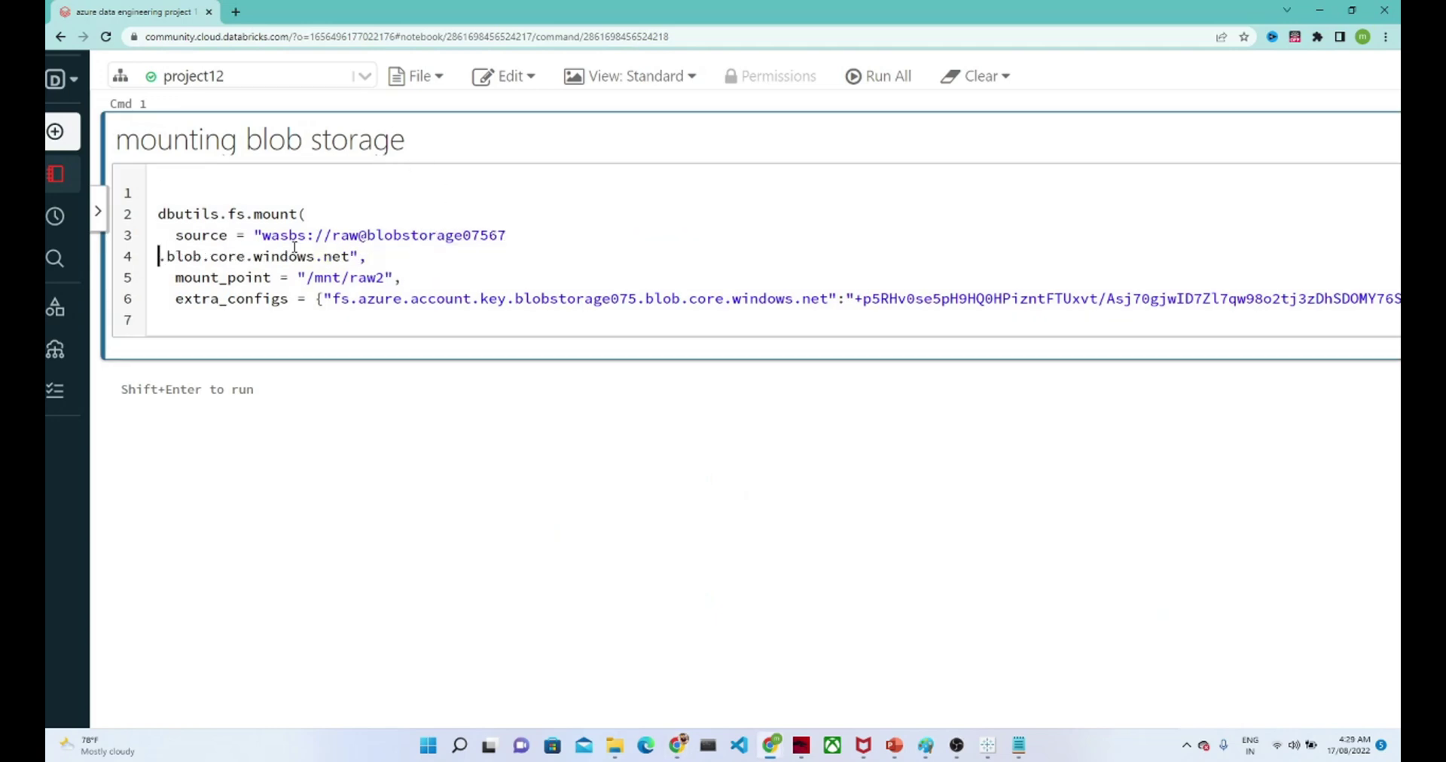
key(BackSpace)
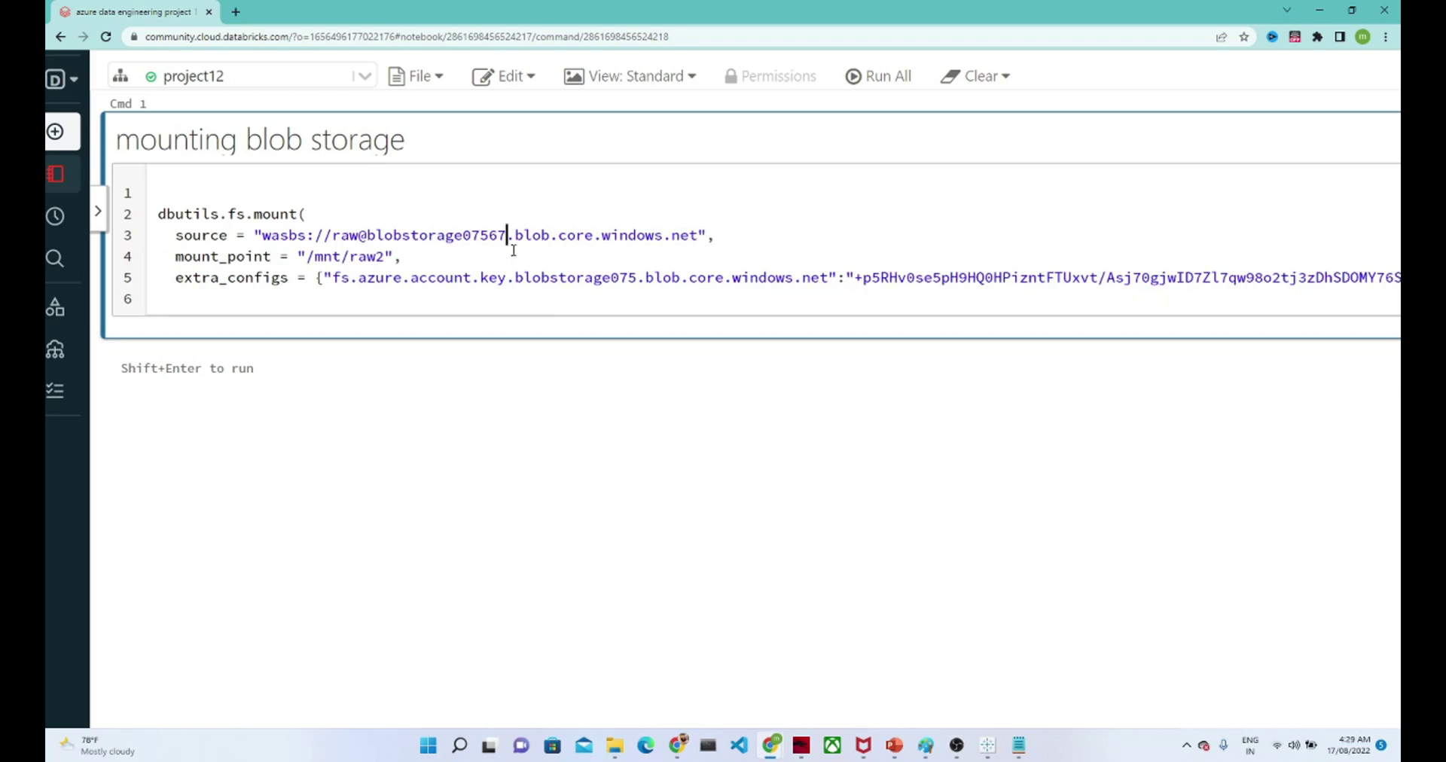
drag(540, 235, 698, 234)
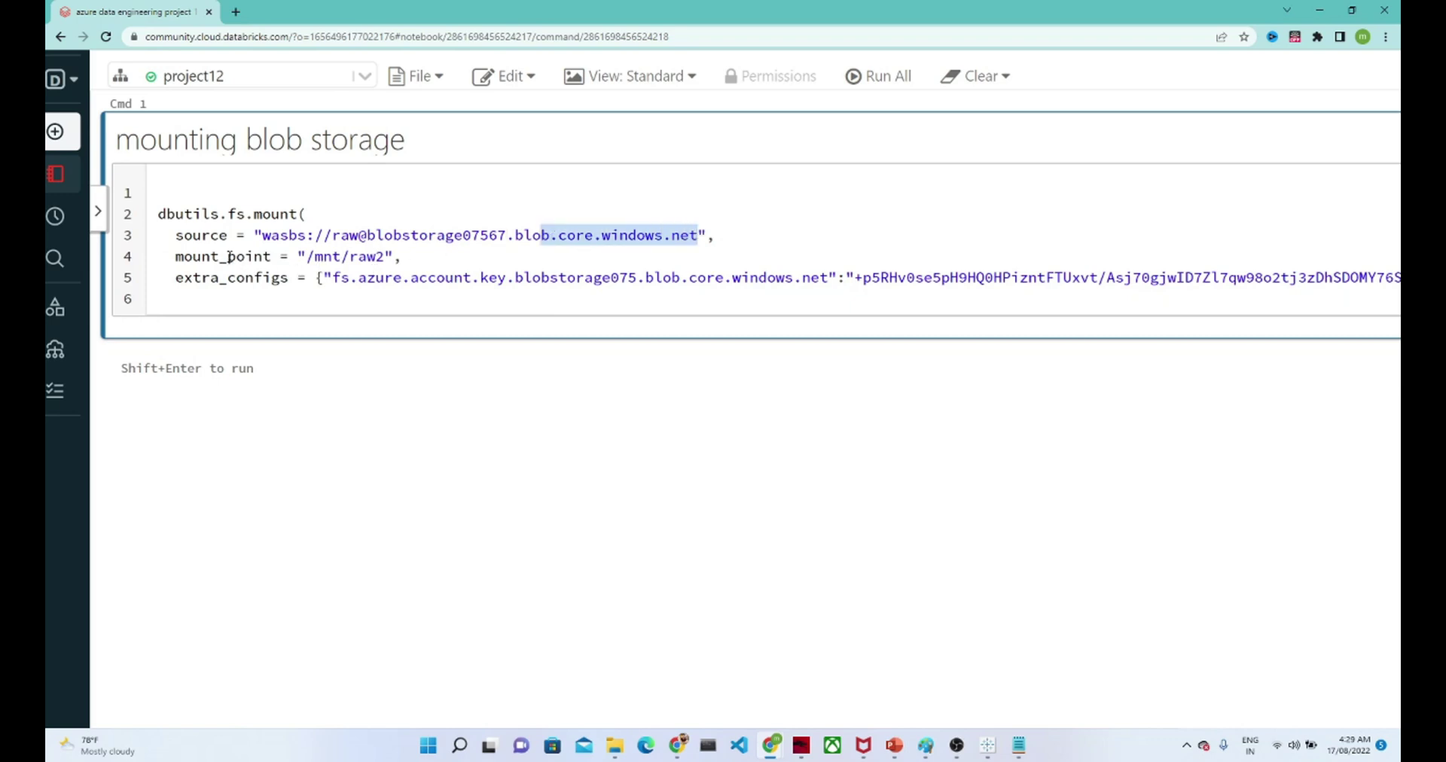
Set the mount_point argument in the dbutils.fs.mount call to /mnt/target.
double_click(244, 259)
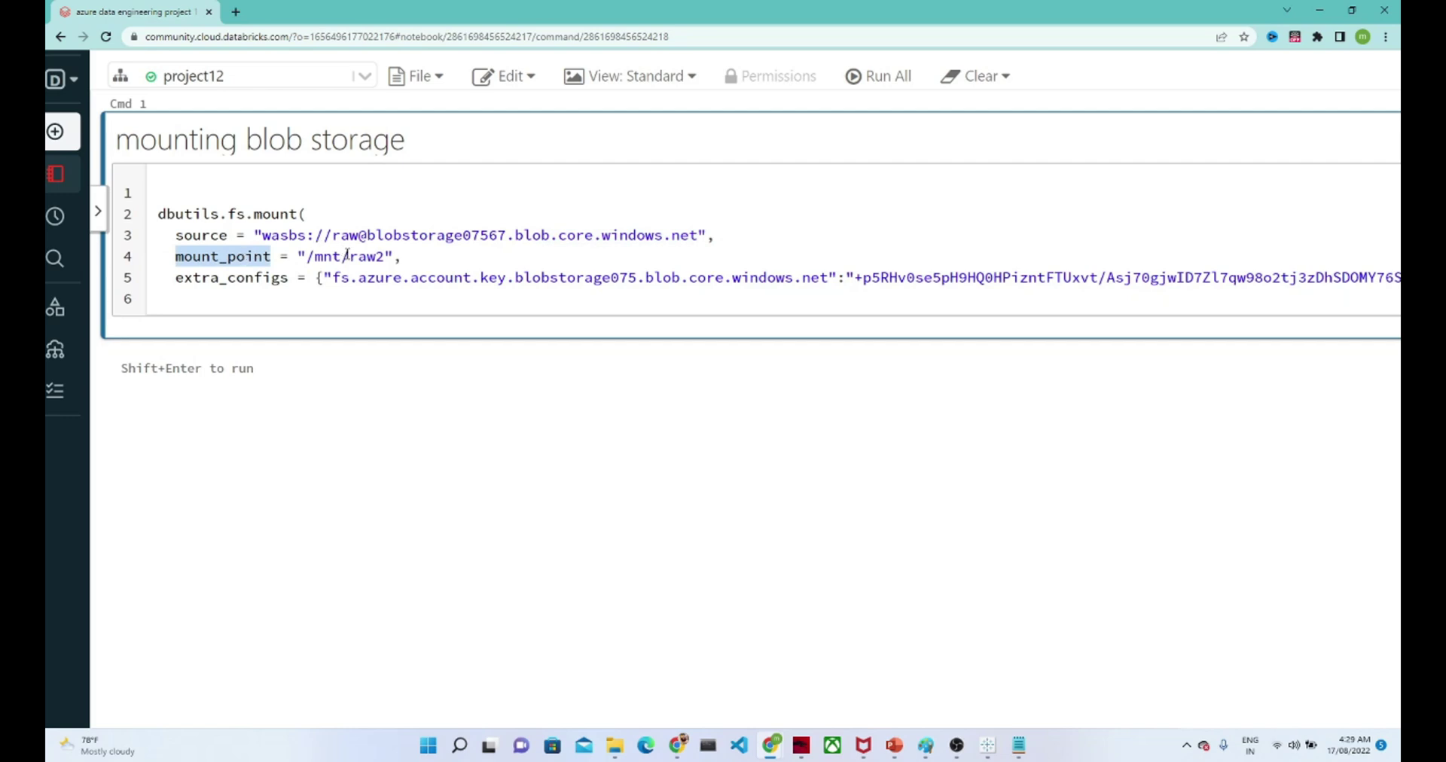
double_click(377, 256)
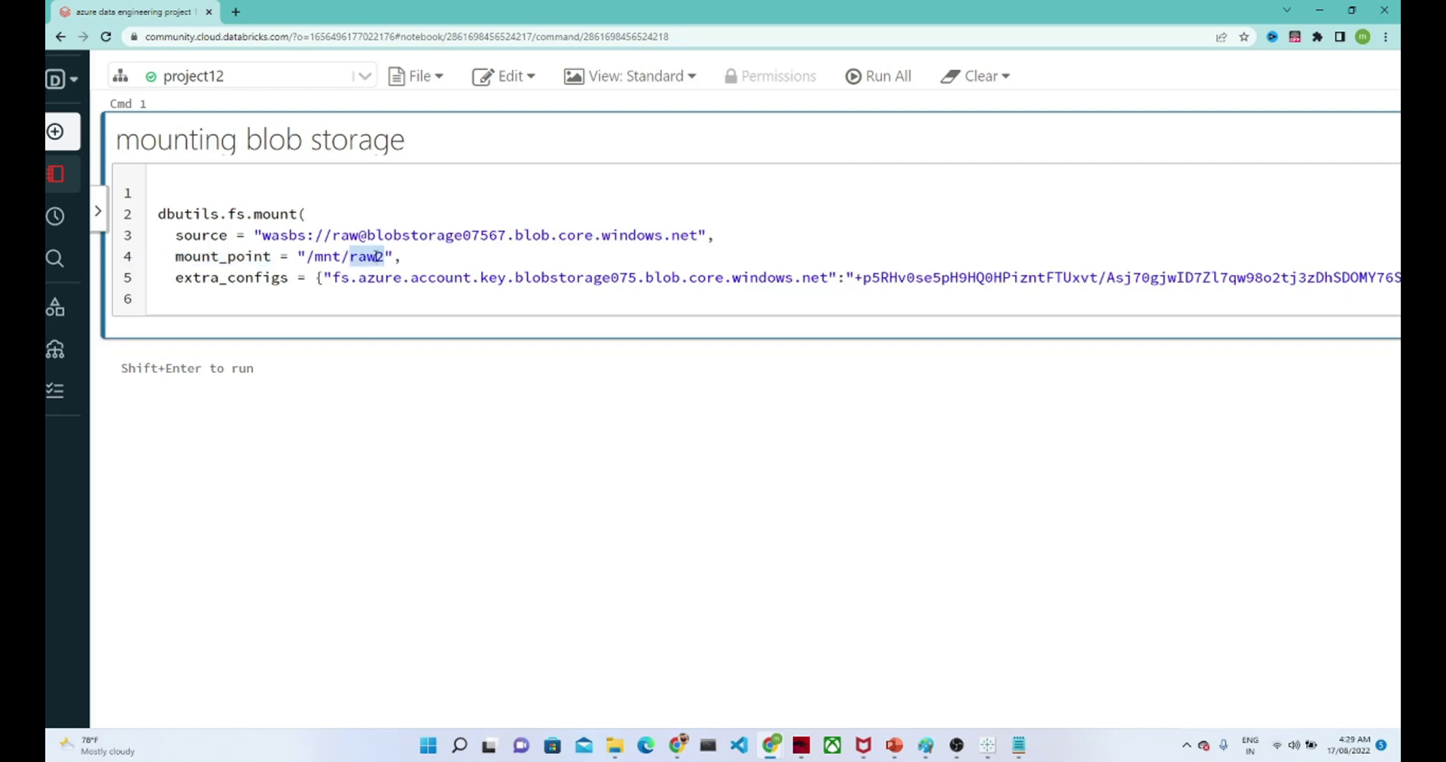
double_click(387, 258)
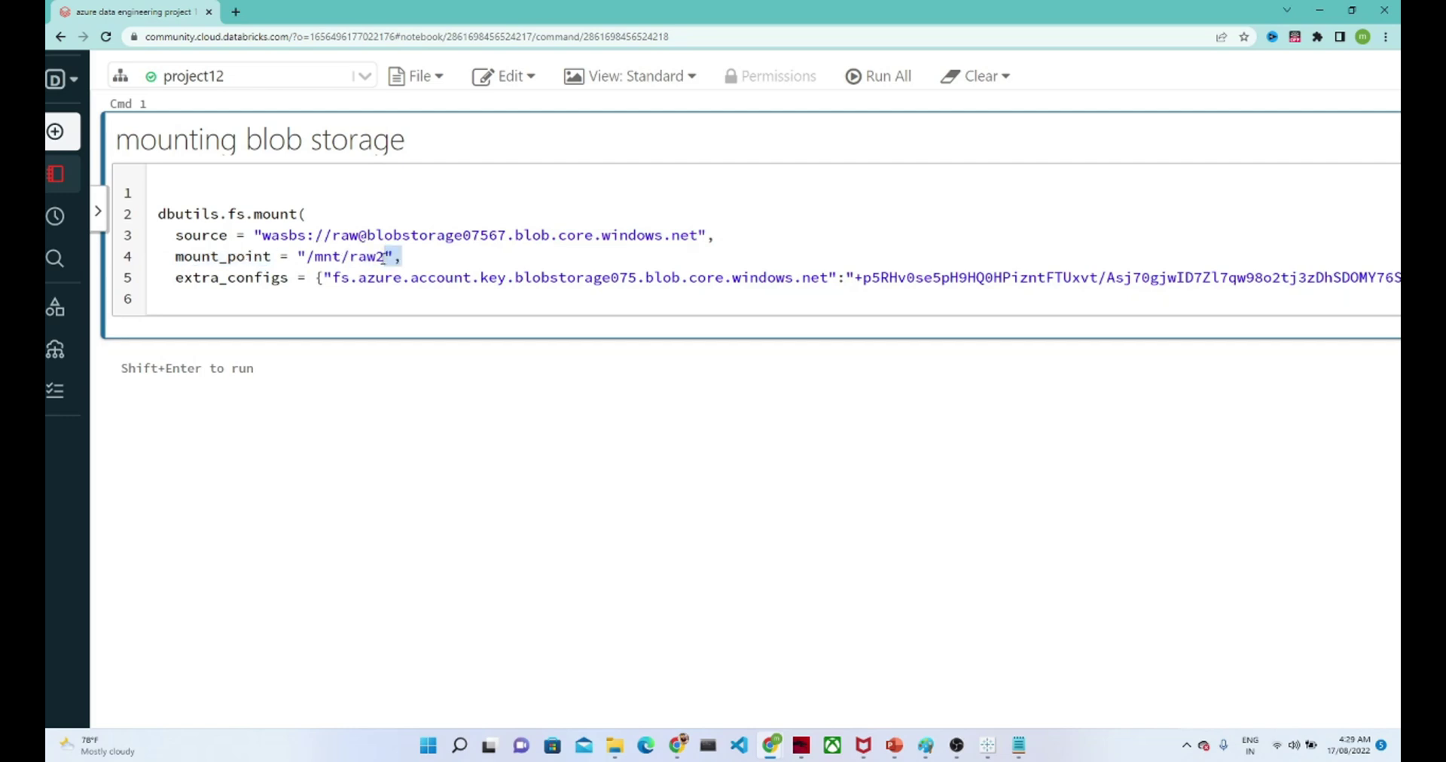
click(385, 258)
key(BackSpace)
key(BackSpace)
key(BackSpace)
key(BackSpace)
text(target)
Replace the account name inside the extra_configs key with blobstorage07567, copied from the source argument.
drag(506, 235, 367, 235)
key(ctrl+c)
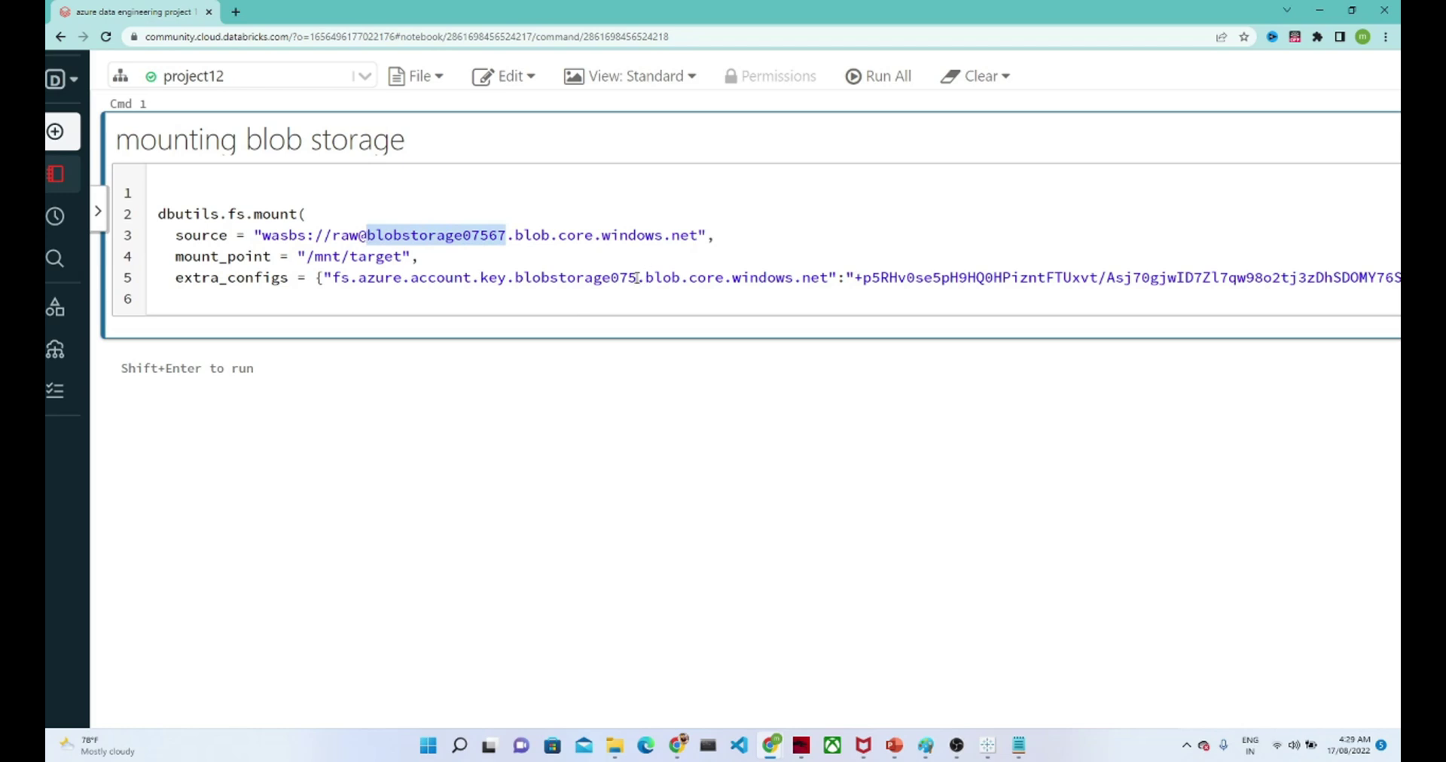
drag(638, 277, 518, 288)
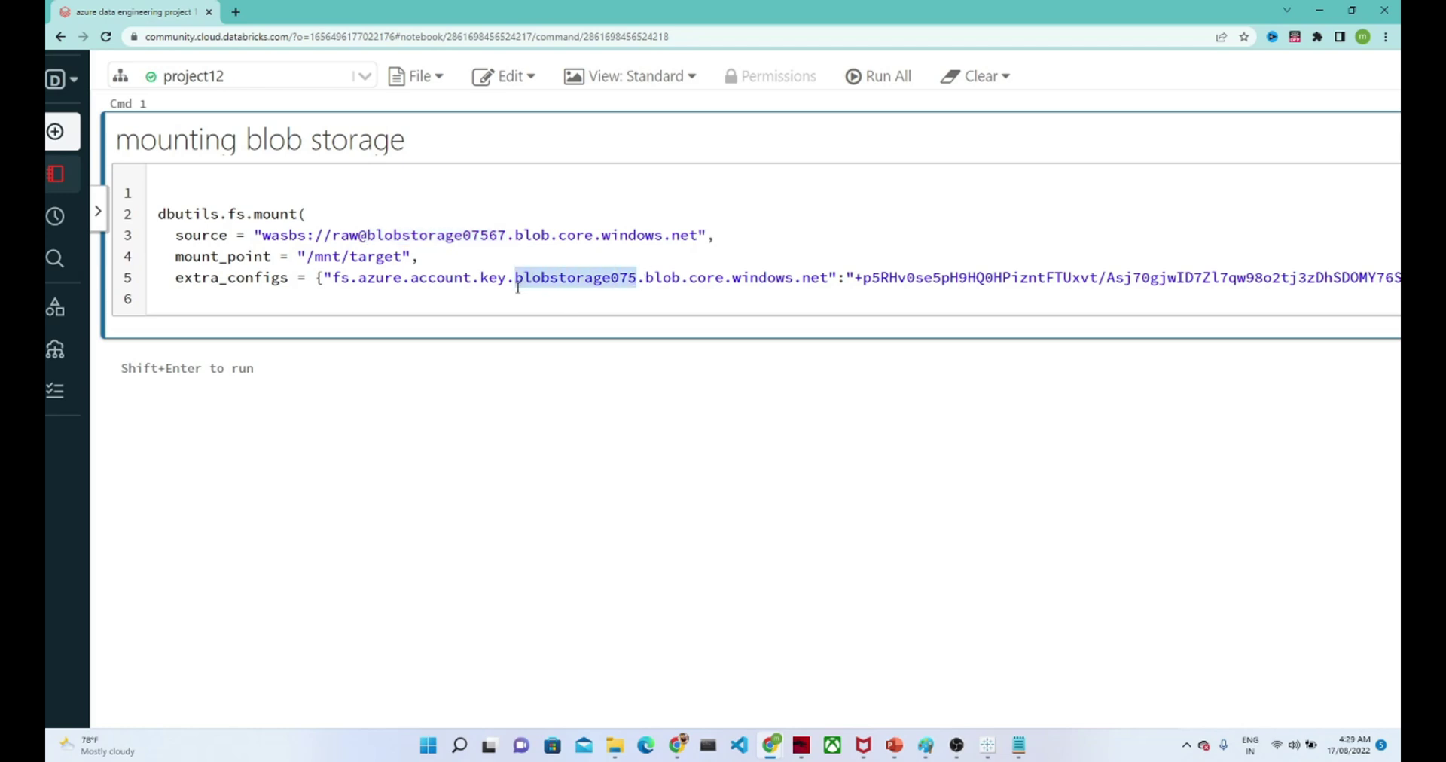
key(ctrl+v)
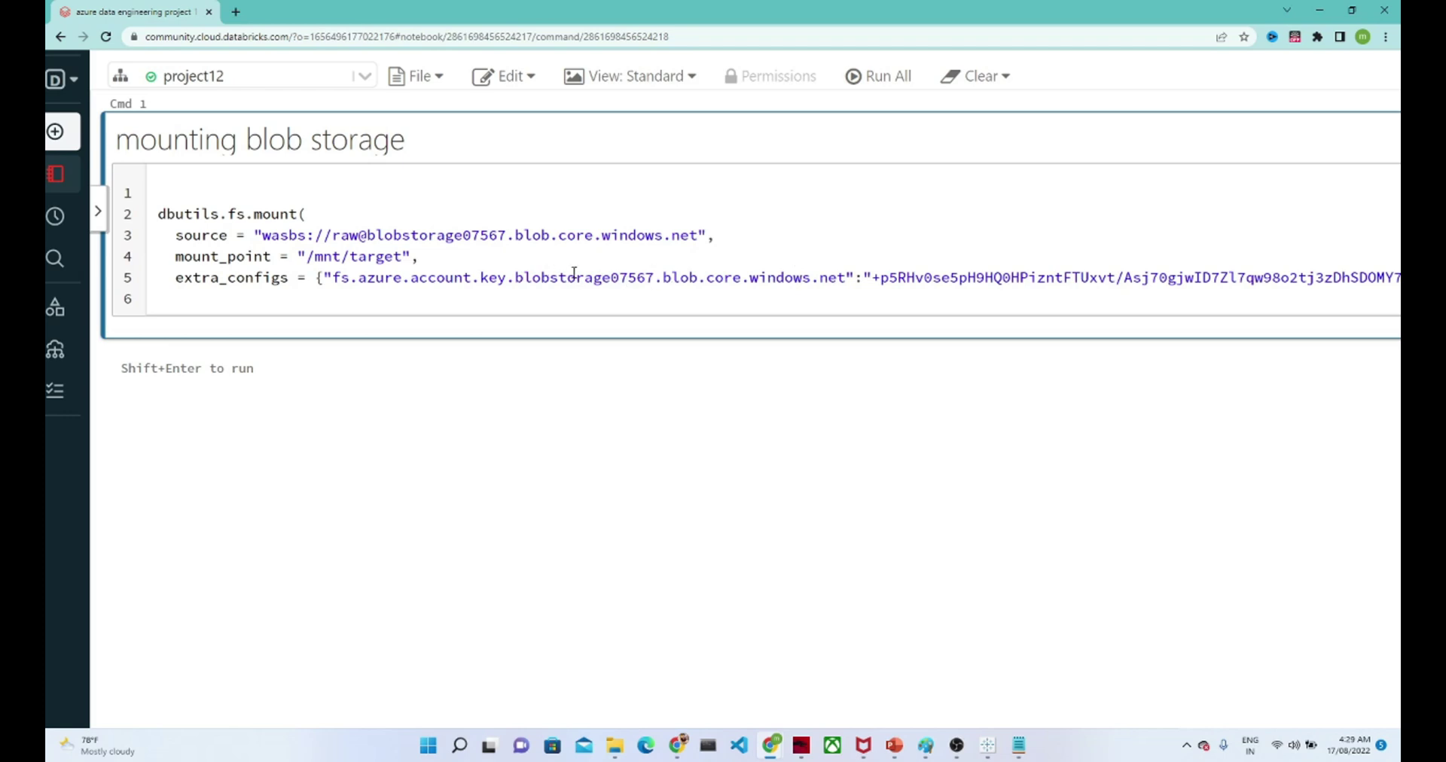
Switch to the Azure portal, open the access keys of blobstorage07567, and reveal and copy the key1 value.
key(ctrl+minus)
key(ctrl+minus)
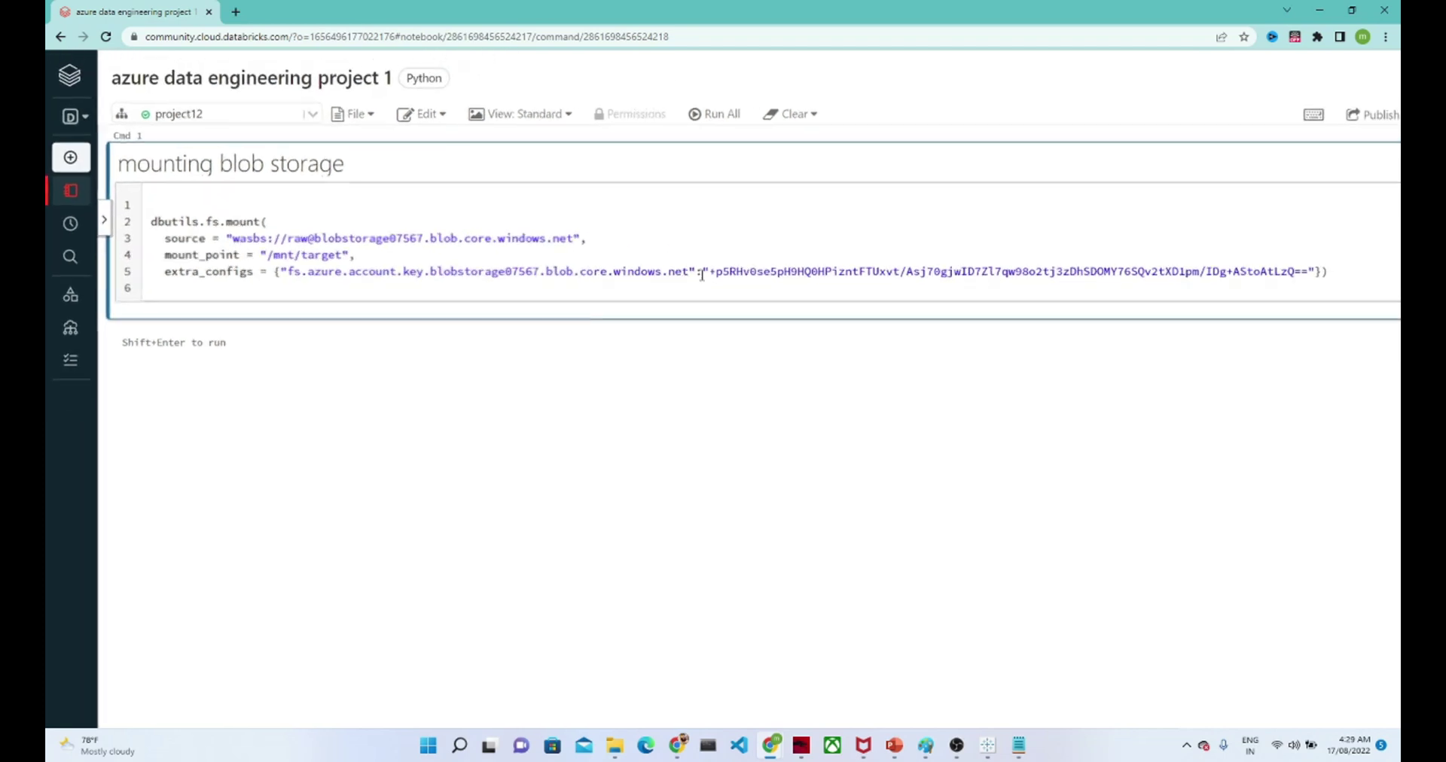
key(alt+Tab)
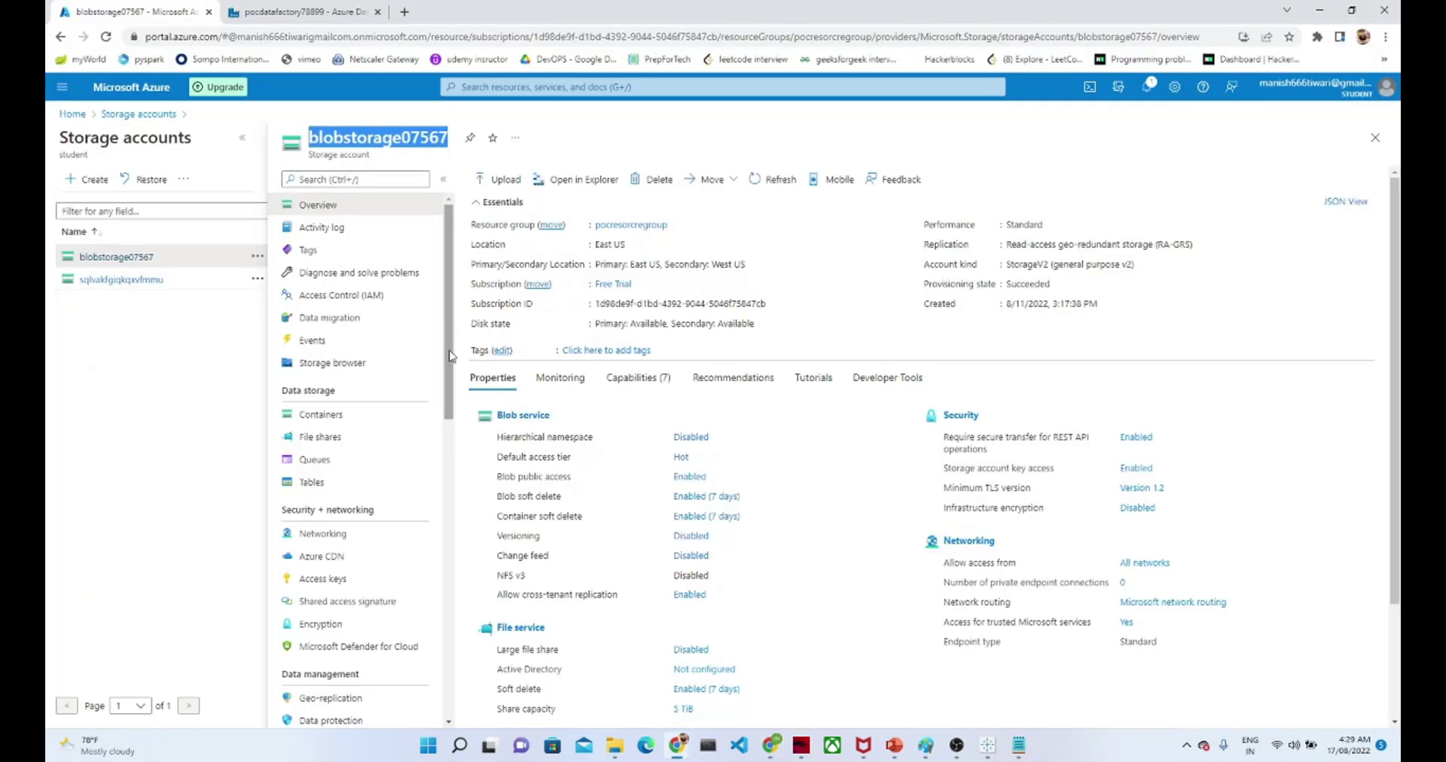
scroll(346, 452, down, 1)
click(328, 534)
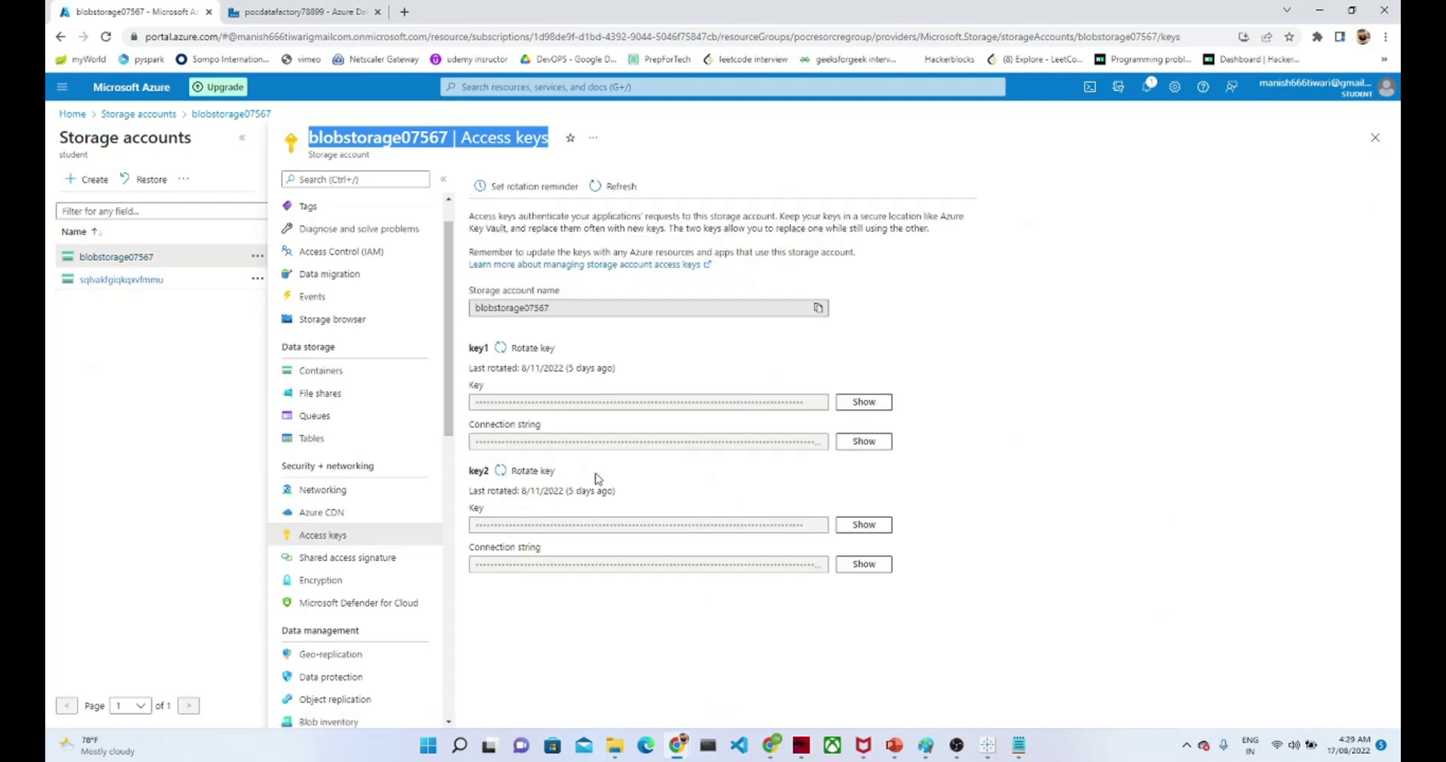
click(865, 404)
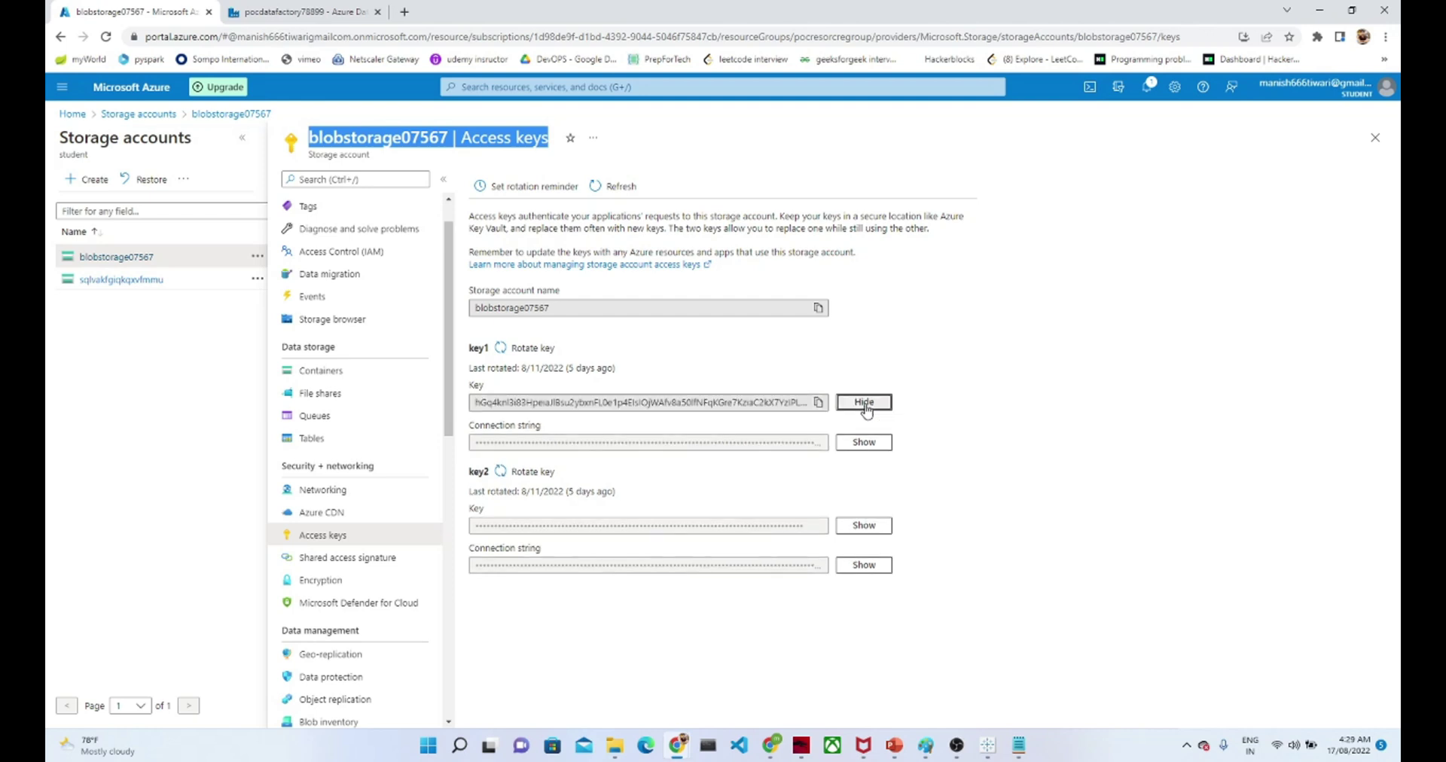
click(820, 403)
Back in the Databricks notebook, replace the storage account key in extra_configs with the copied access key and run the mount cell.
key(alt+Tab)
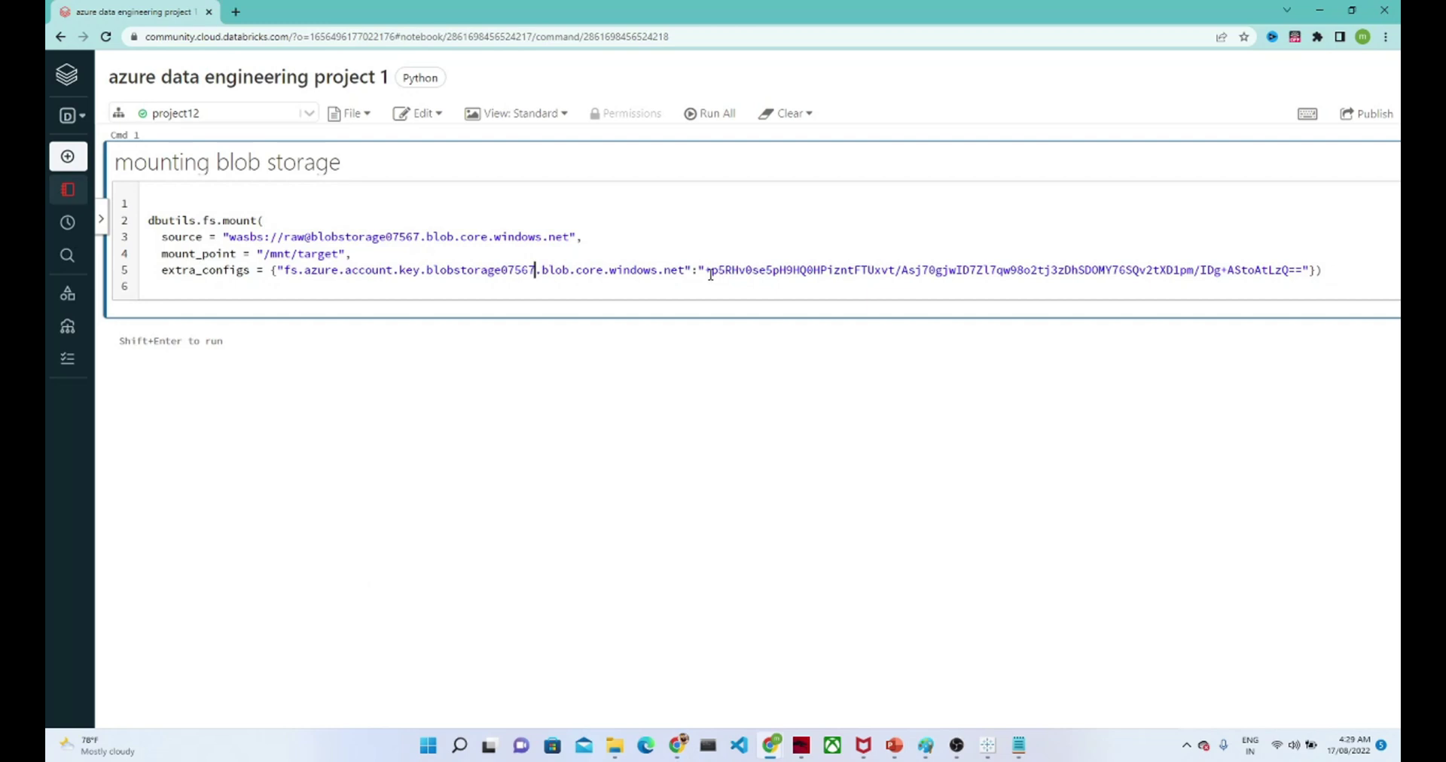
drag(706, 271, 1305, 271)
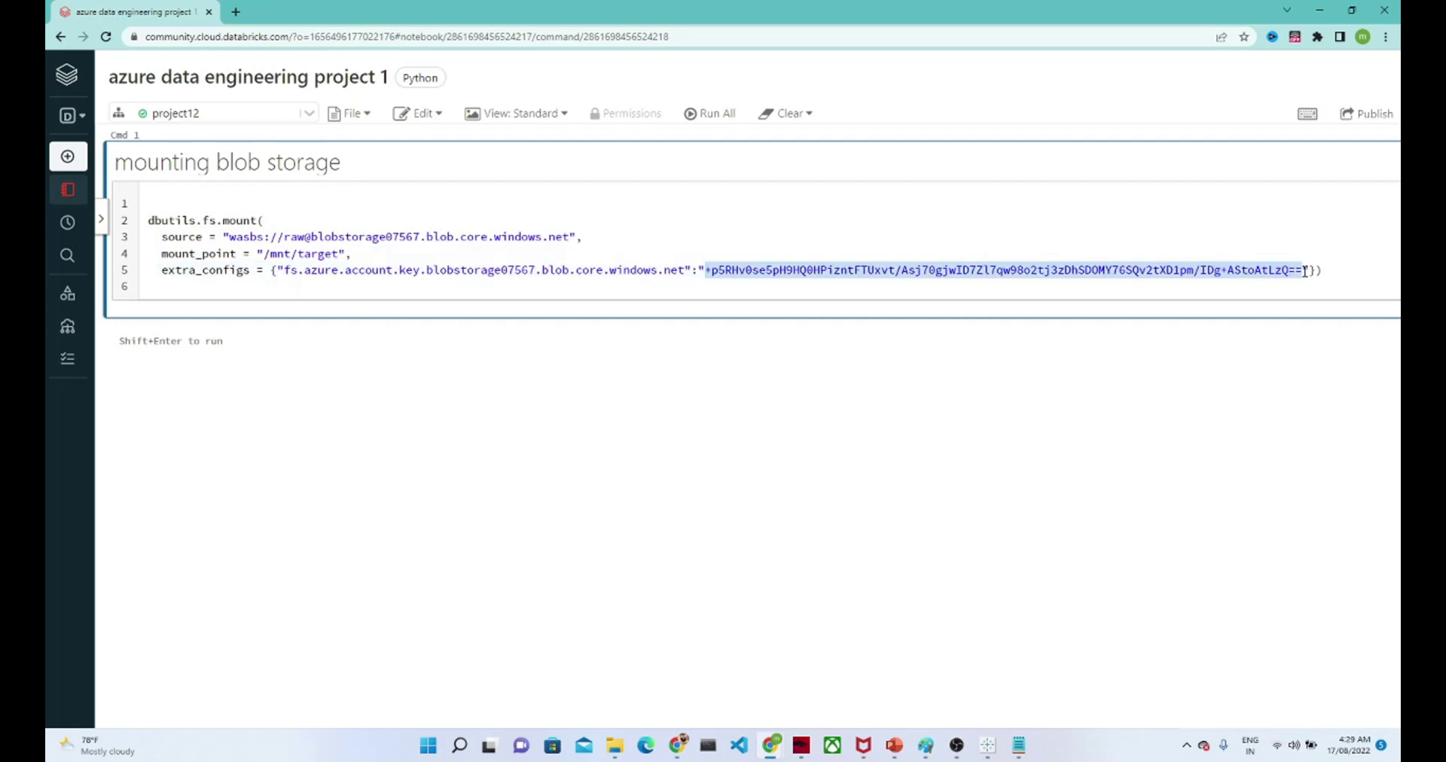
key(ctrl+v)
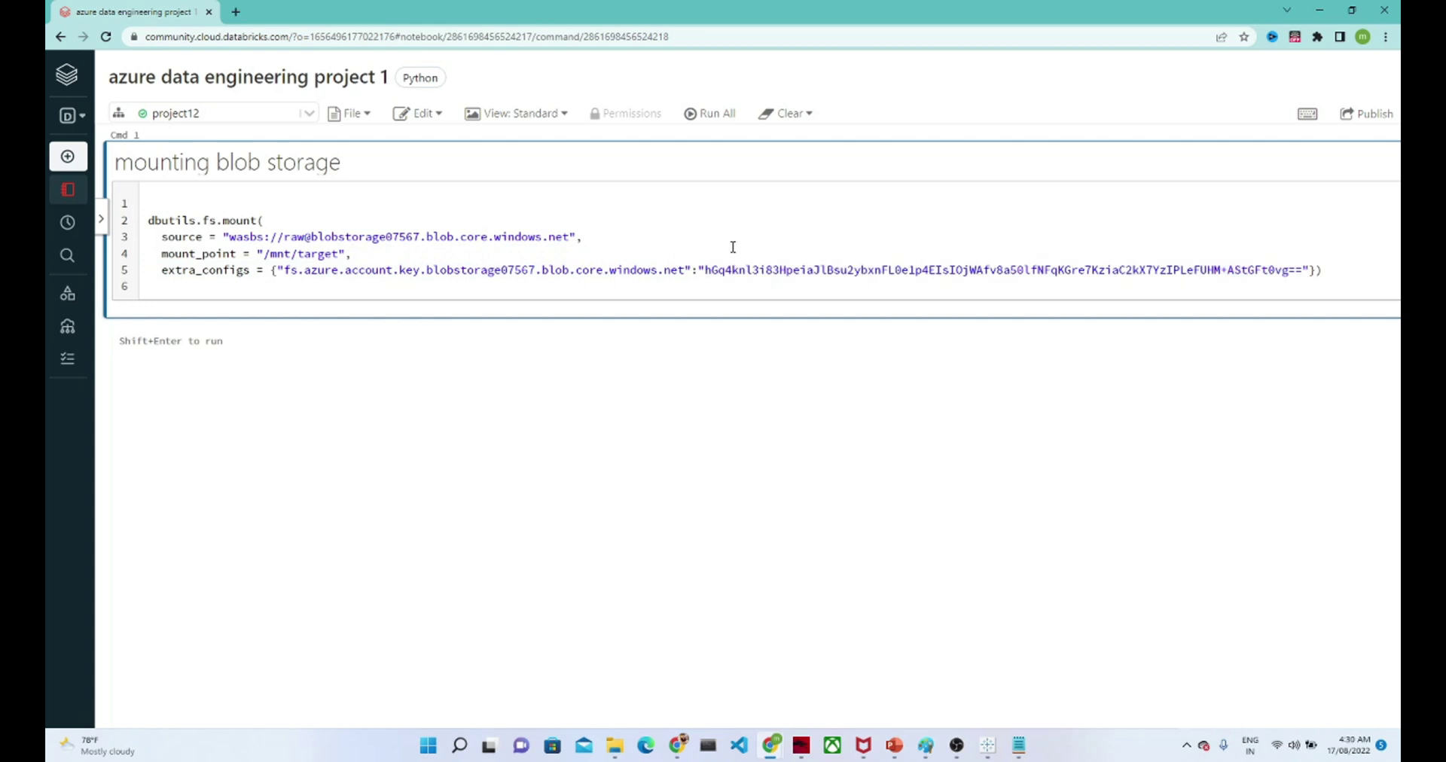
key(shift+Return)
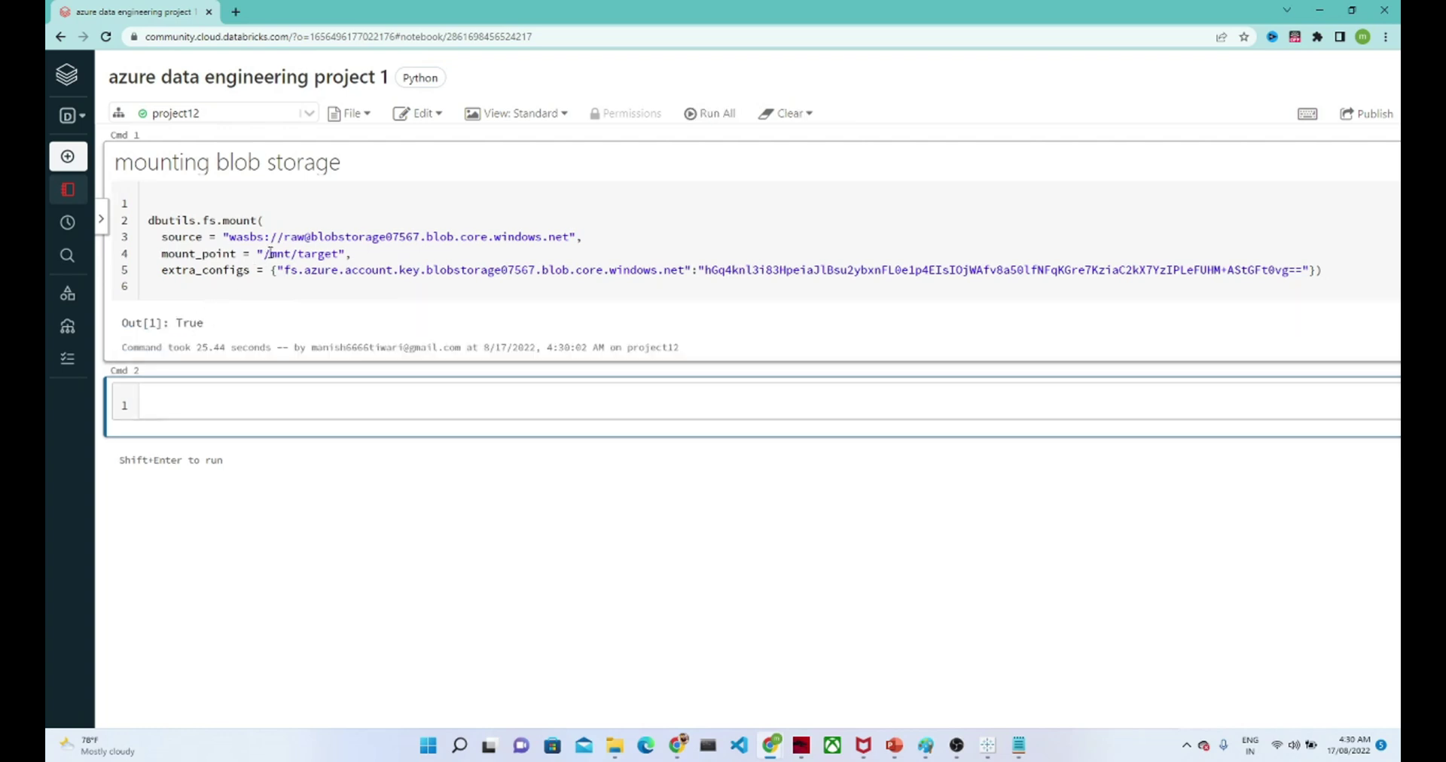
Enter %fs ls /mnt/target in the second cell and run it to list the mounted files.
text(%)
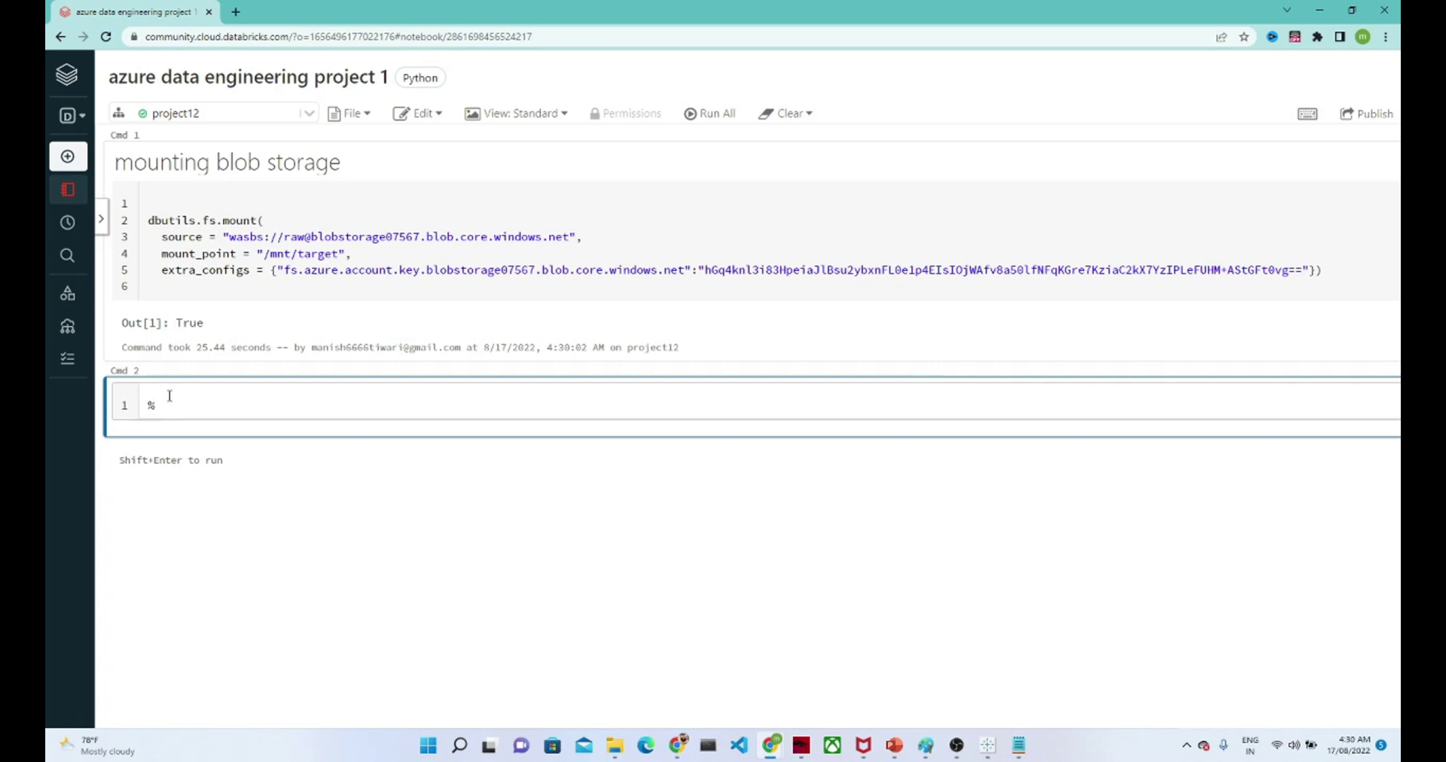
text(fs ls)
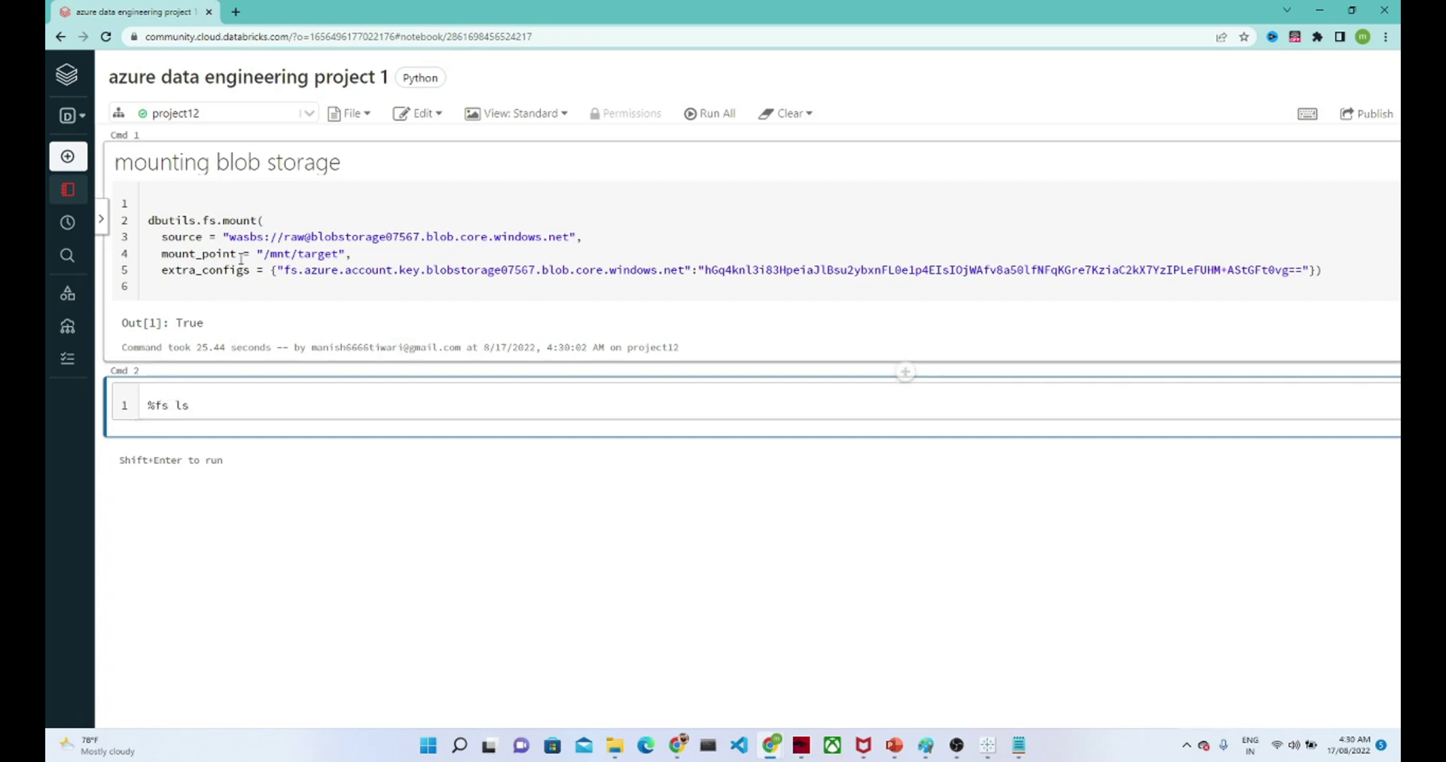
drag(263, 256, 337, 258)
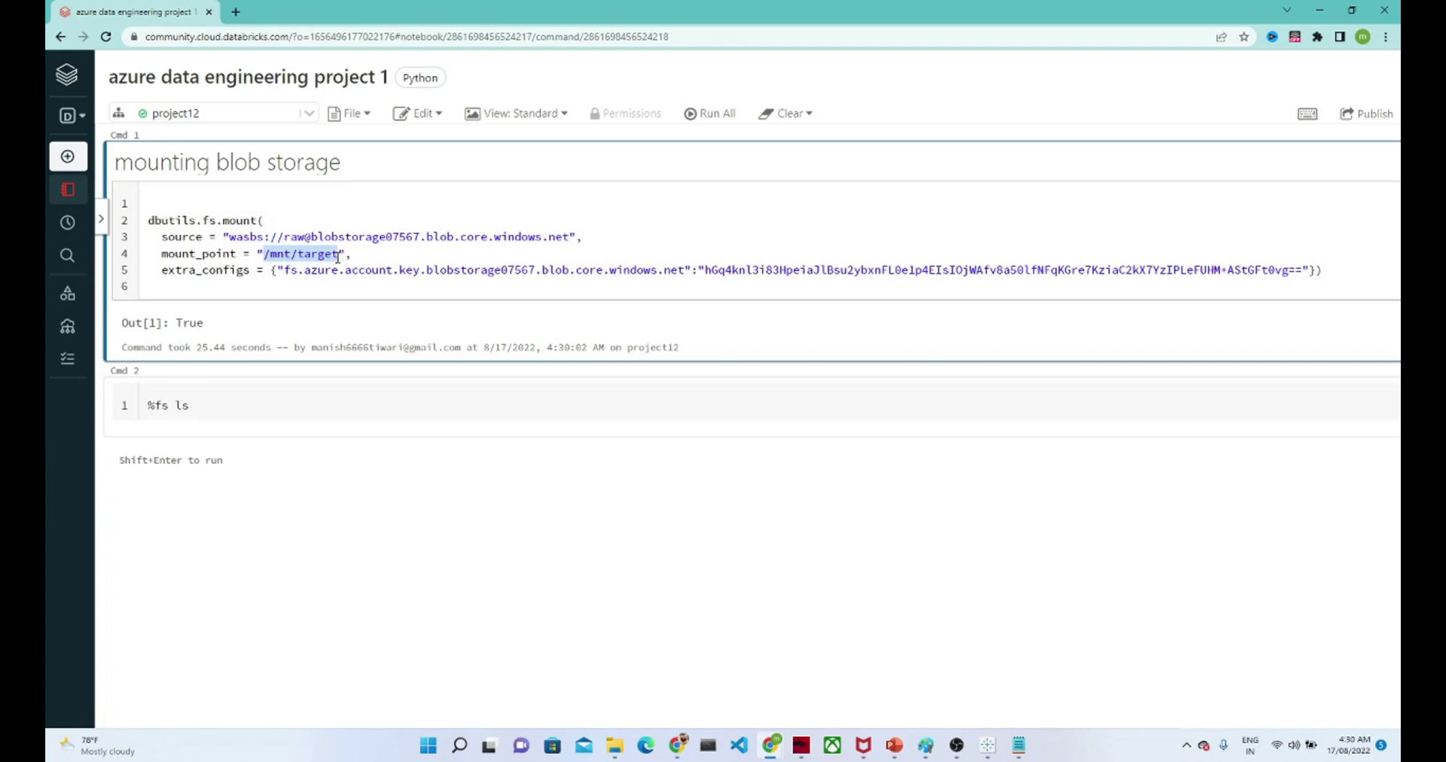
click(234, 398)
key(ctrl+v)
key(shift+Return)
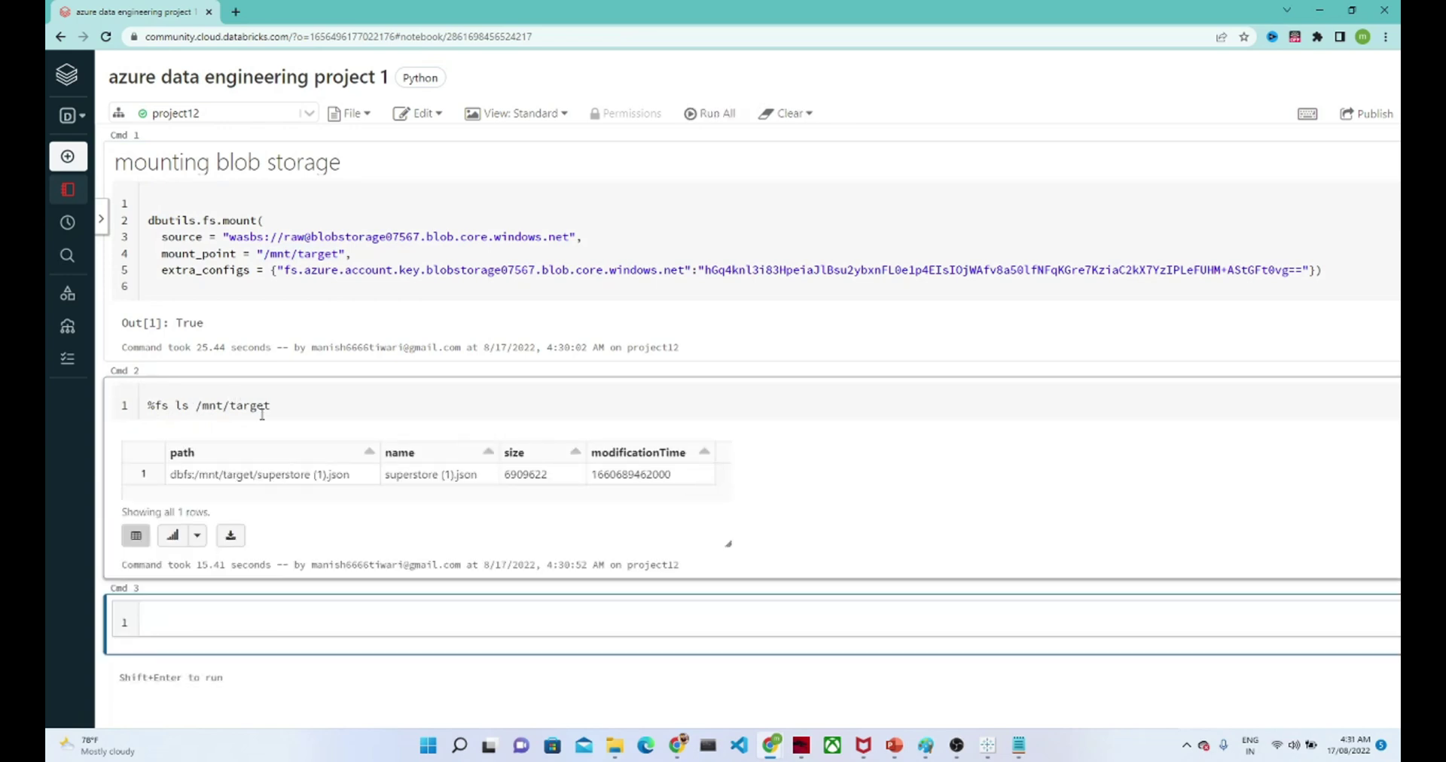
Check the path and name of the file listed under /mnt/target and rerun the listing cell.
click(188, 476)
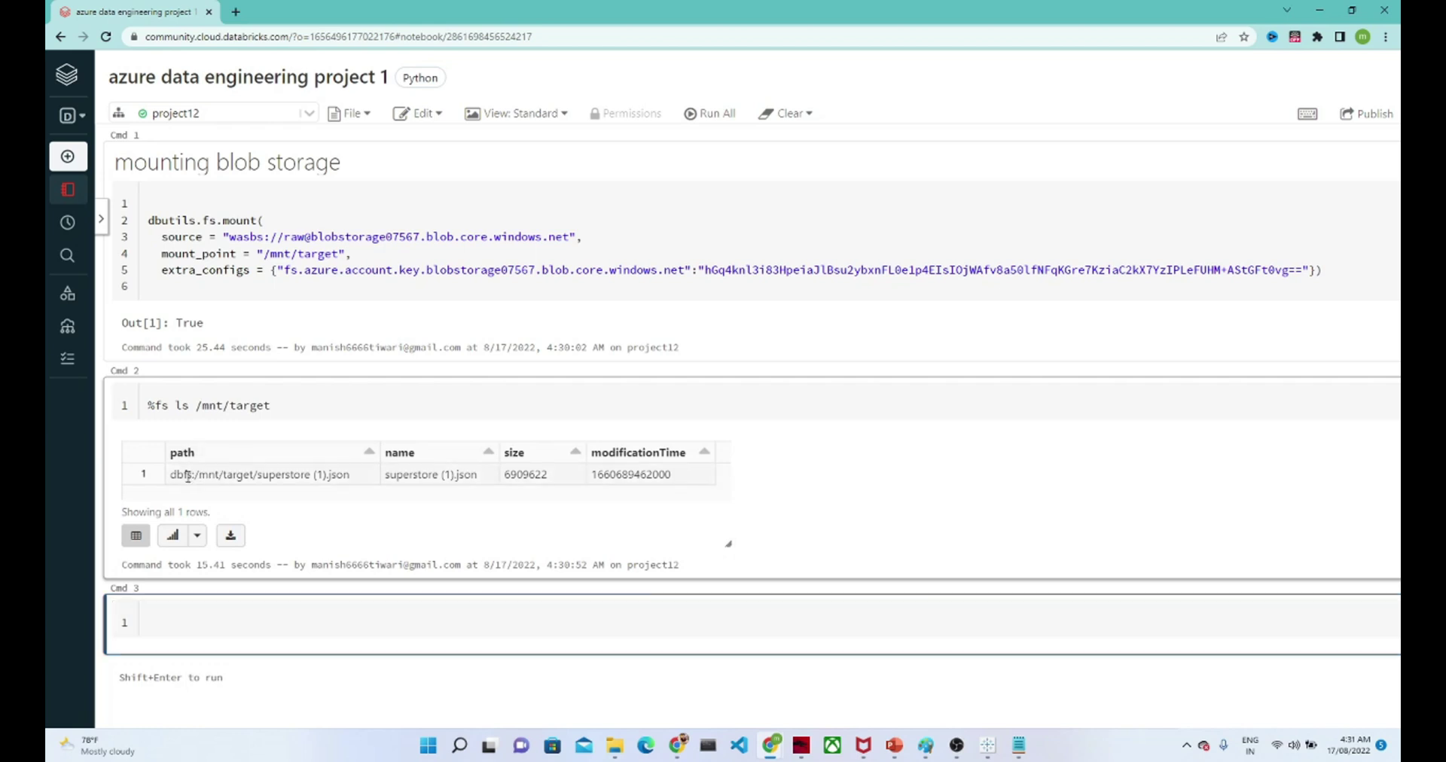
drag(188, 477, 298, 479)
click(301, 480)
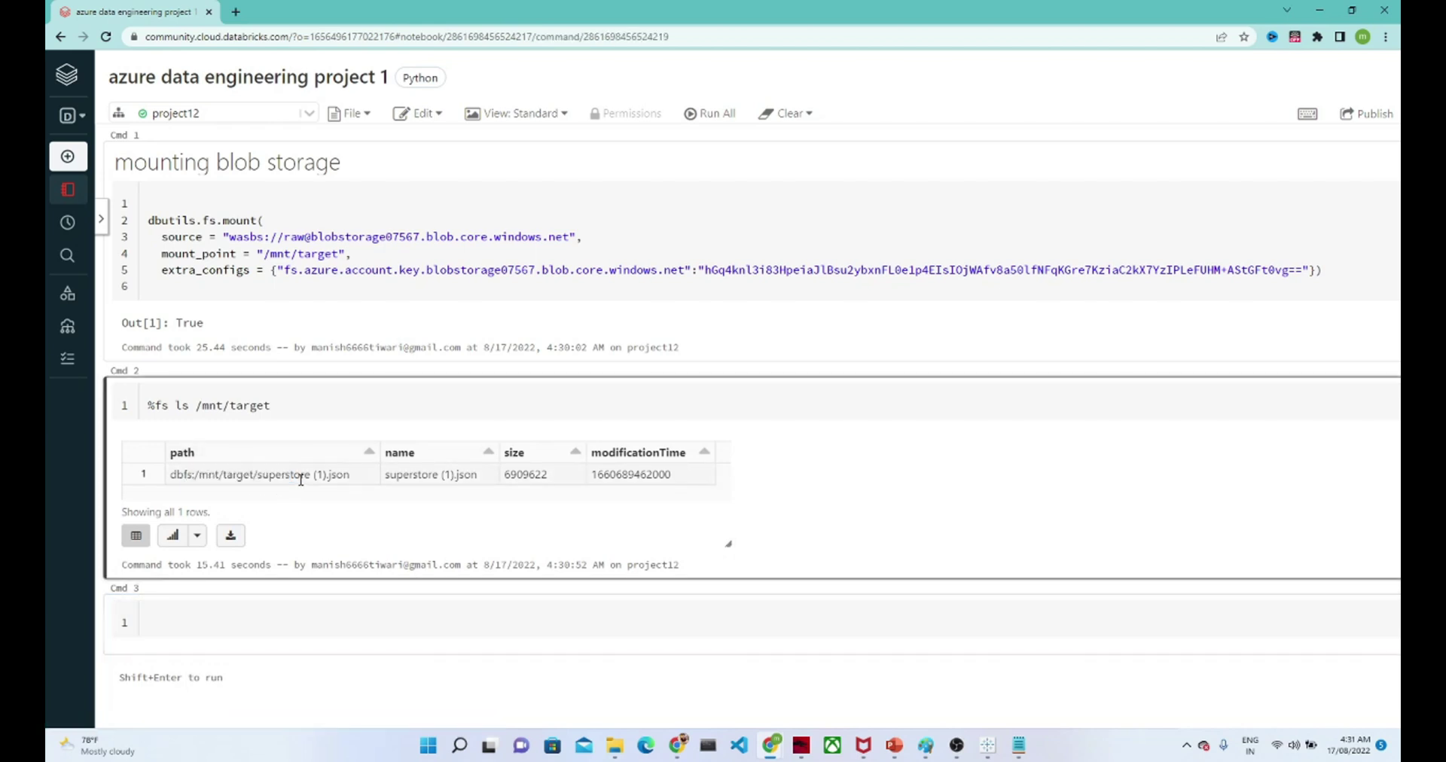
double_click(422, 477)
key(shift+Return)
Change the container in the mount source from raw to target and rerun the mount cell.
click(488, 270)
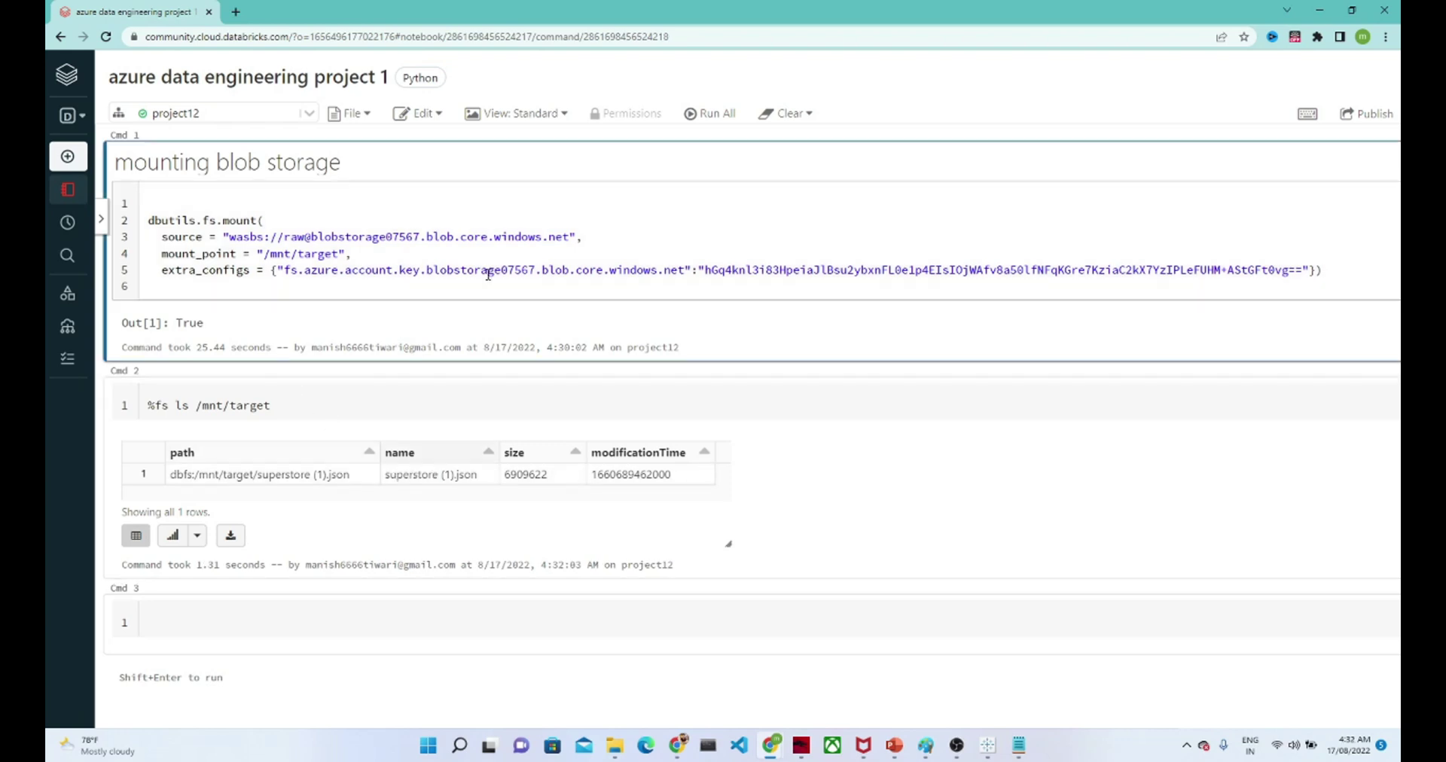
double_click(187, 236)
double_click(327, 236)
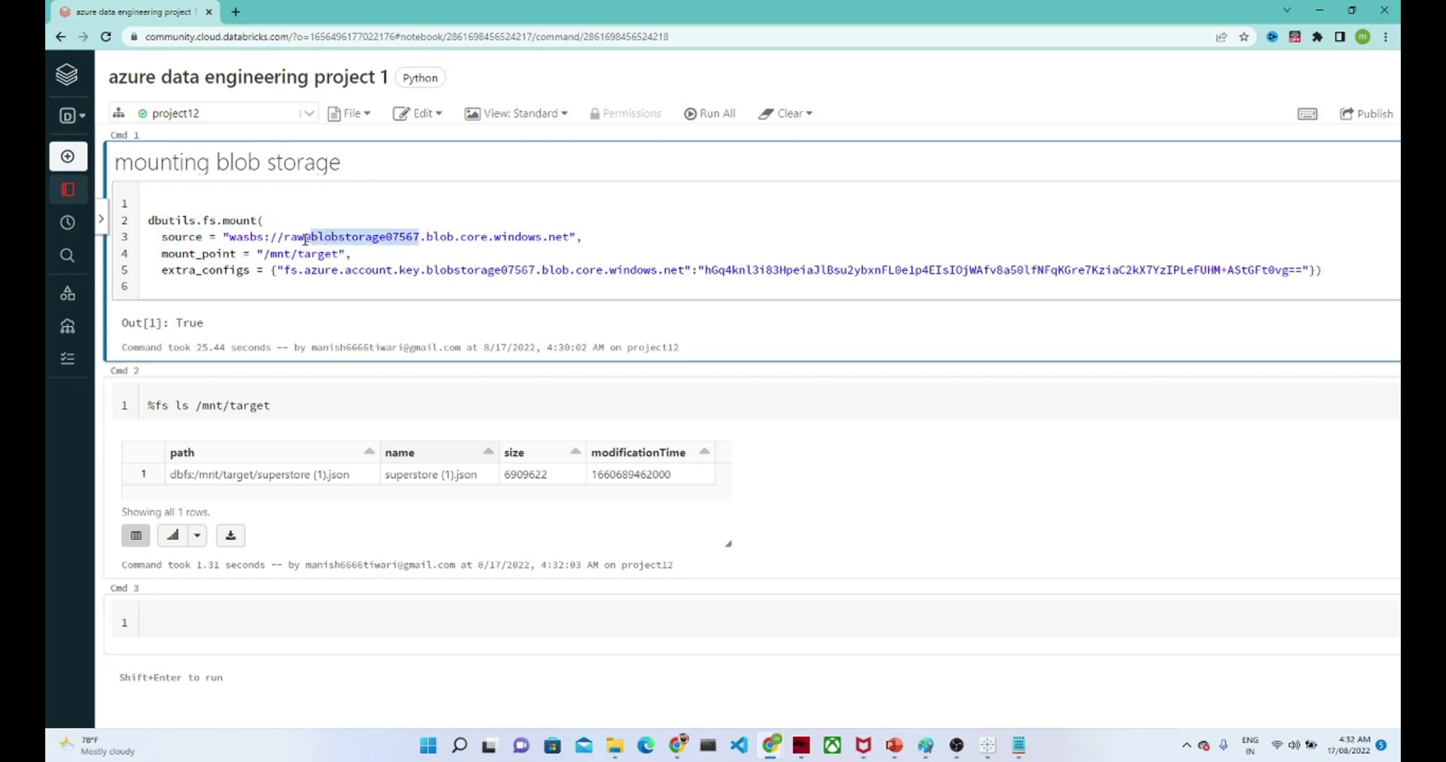
drag(305, 238, 286, 238)
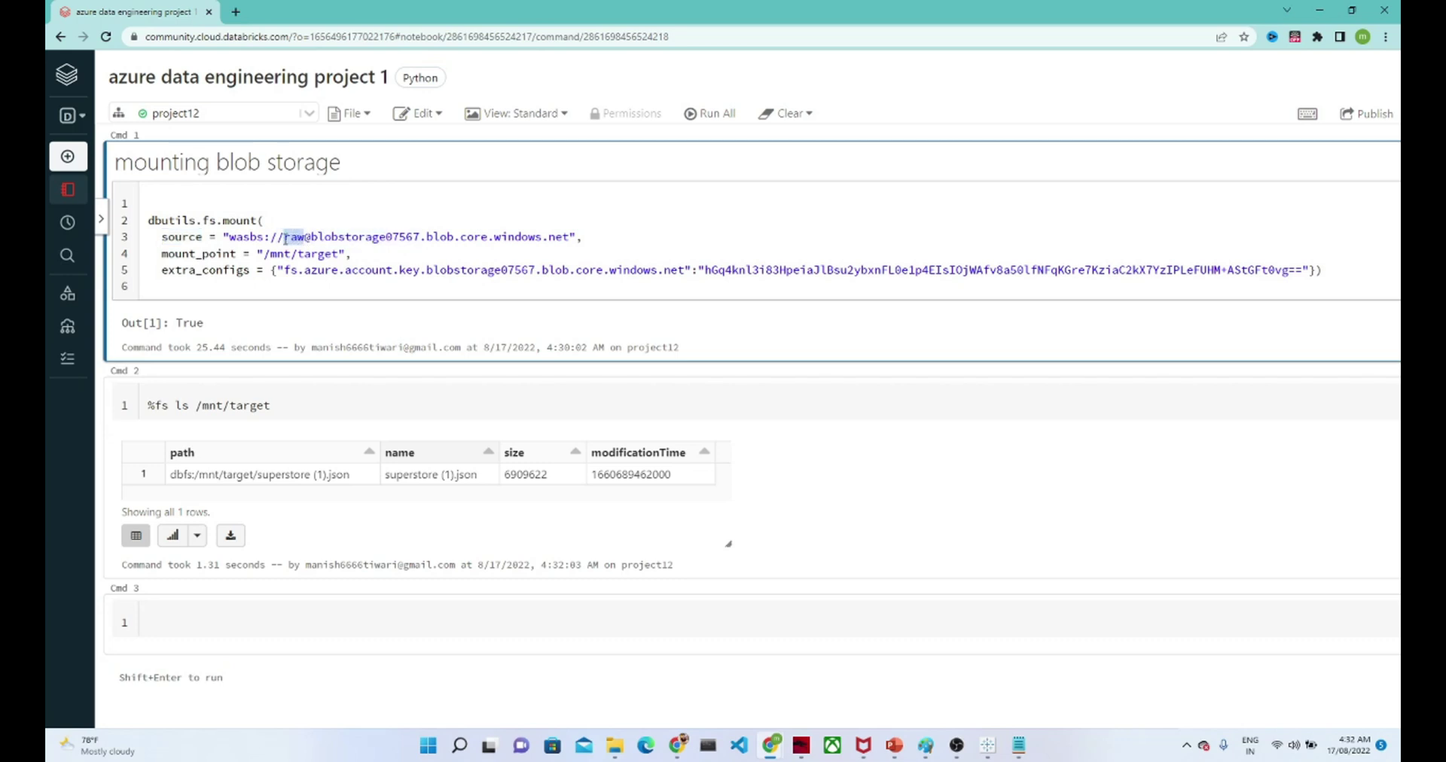
text(target)
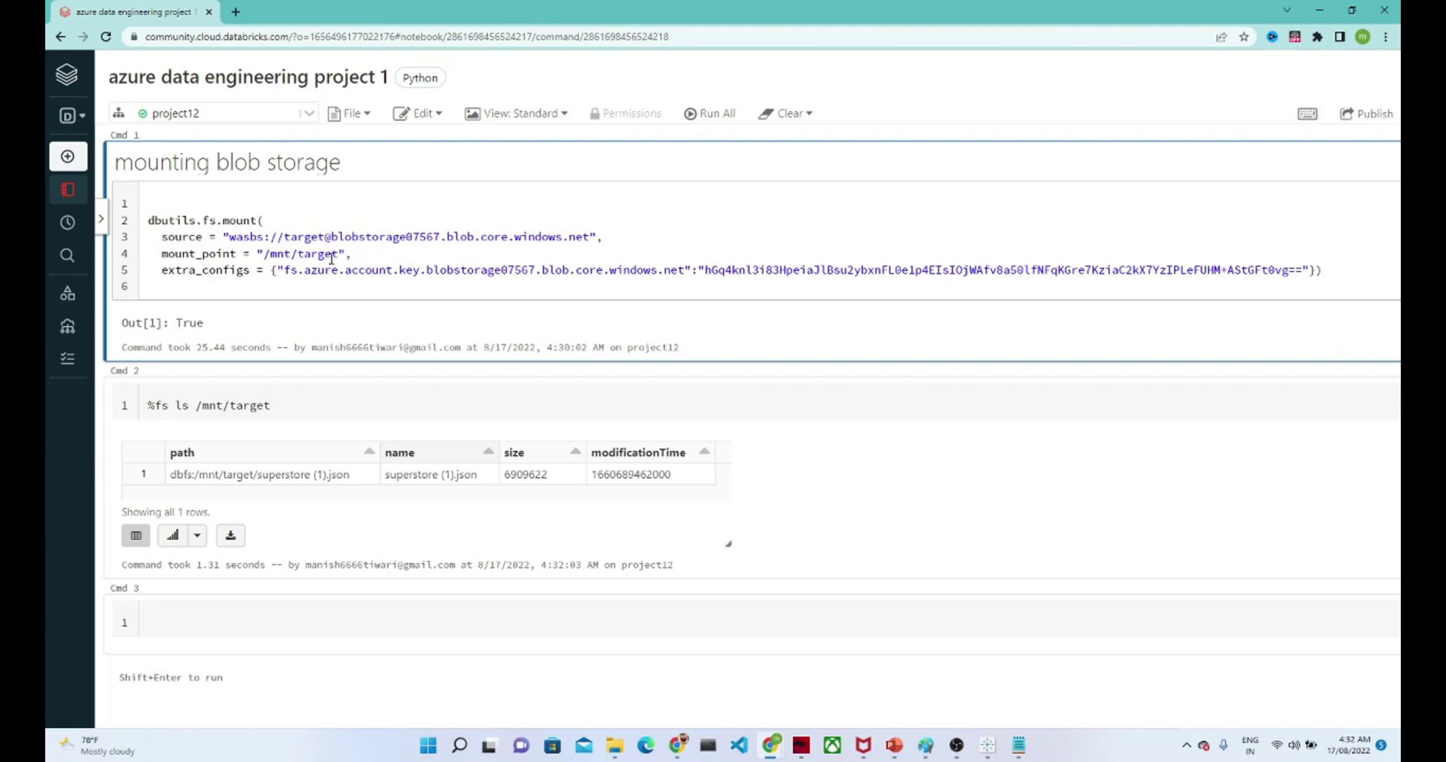
key(shift+Return)
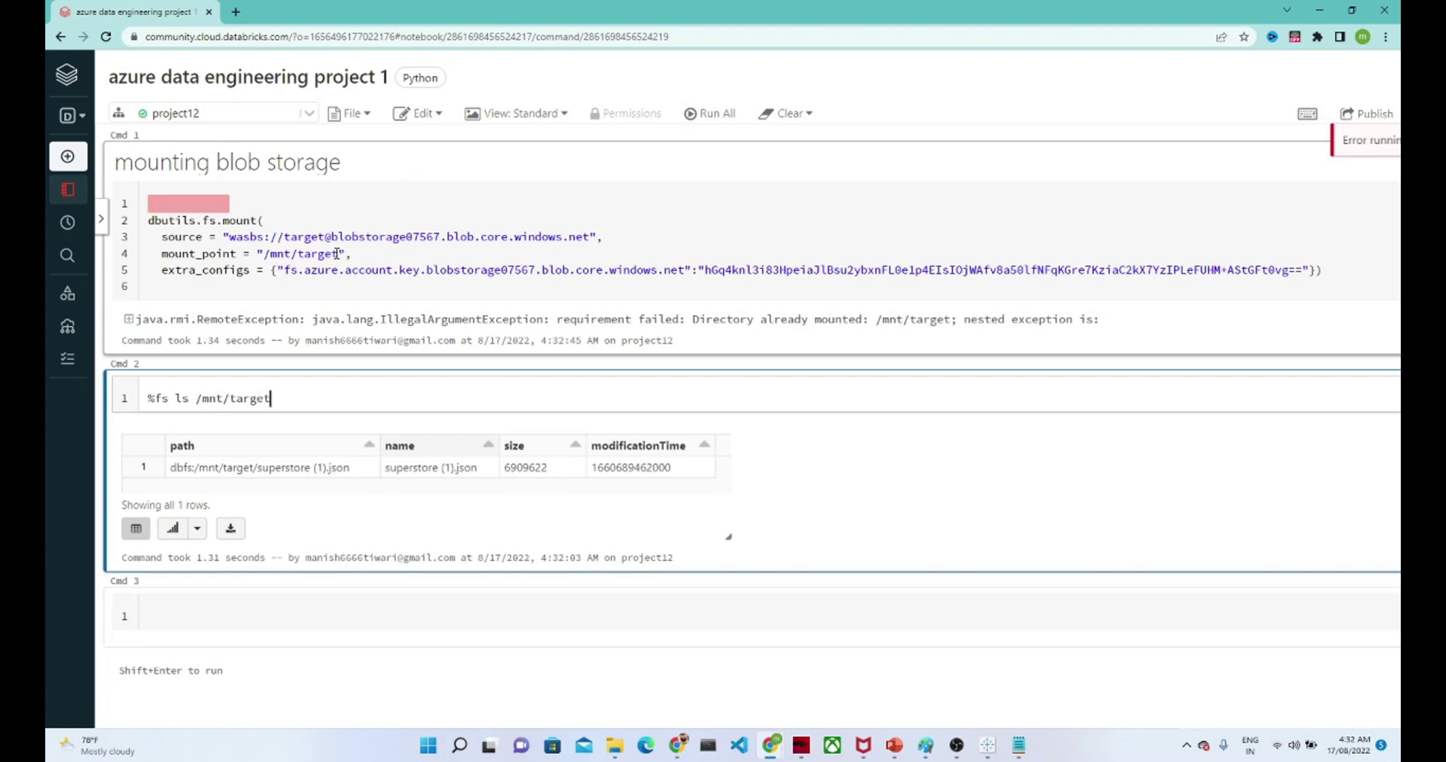
Set the mount point to /mnt/target1, run the mount cell, and review its container, account and mount point values.
click(337, 254)
text(1)
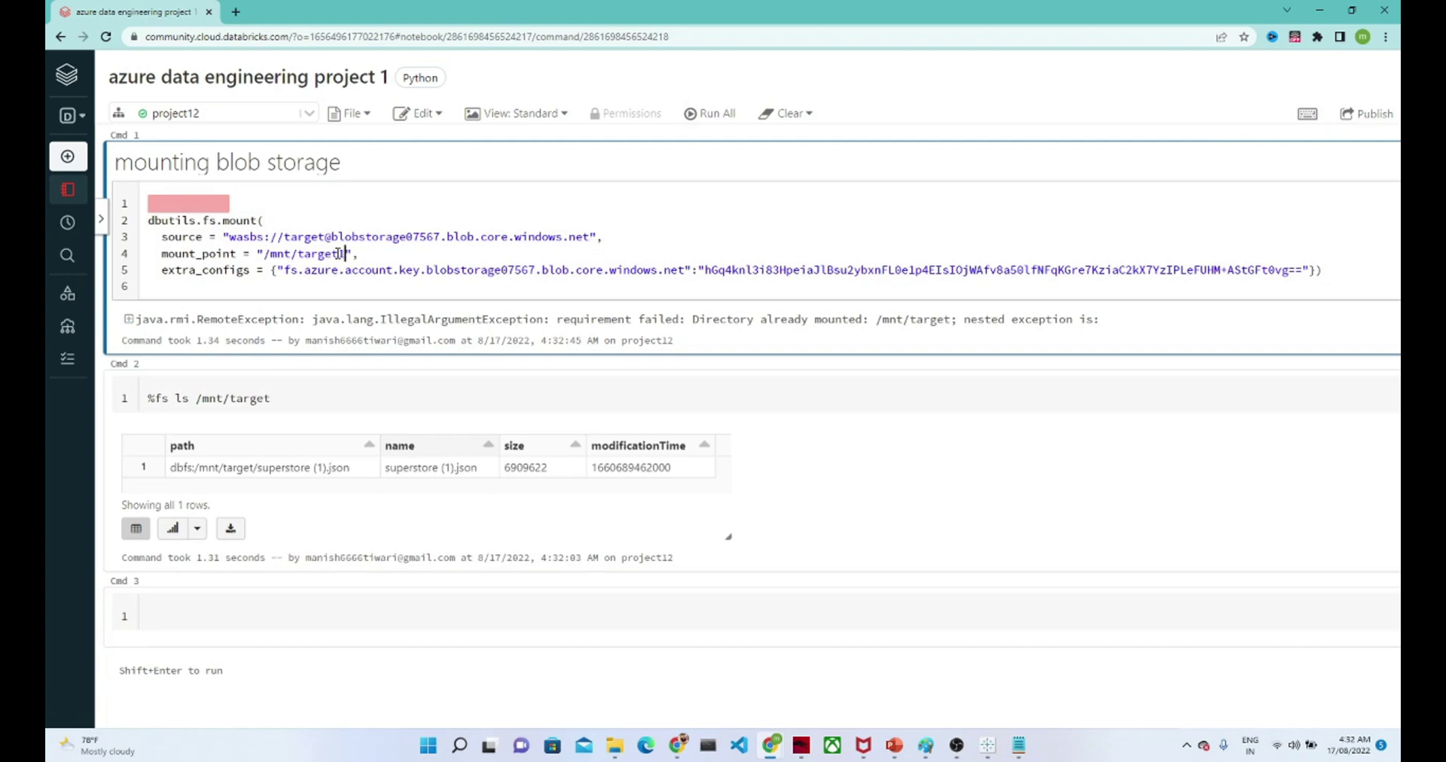
key(shift+Return)
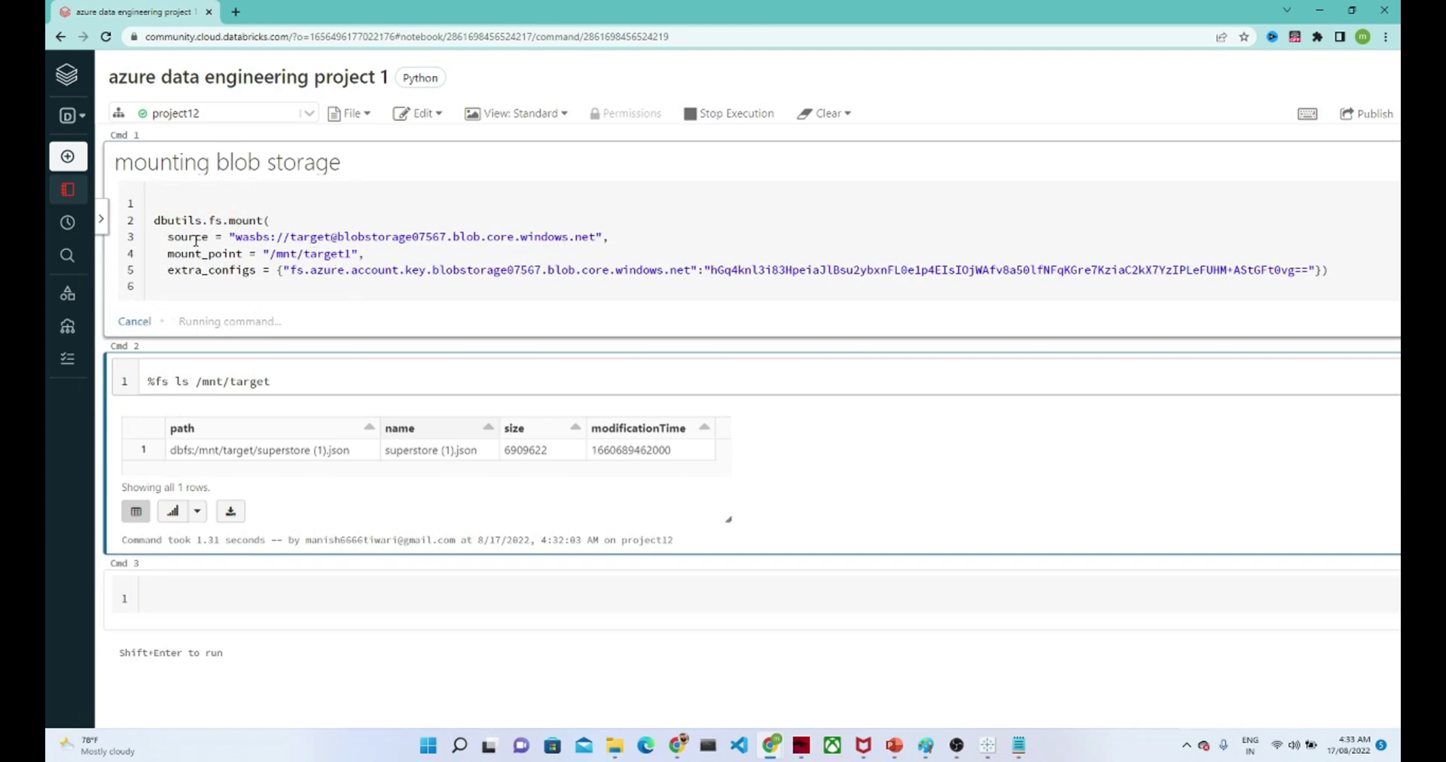
double_click(305, 238)
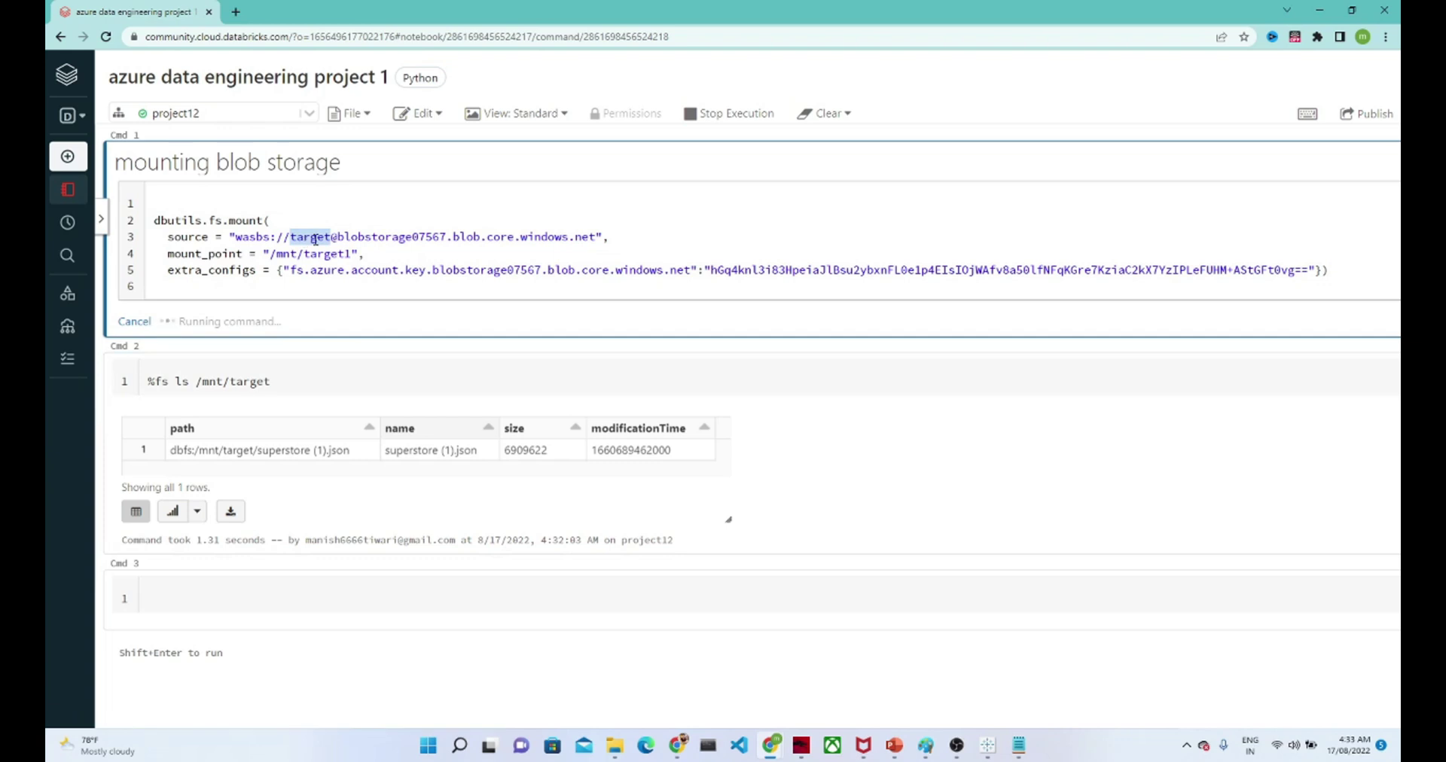
double_click(379, 237)
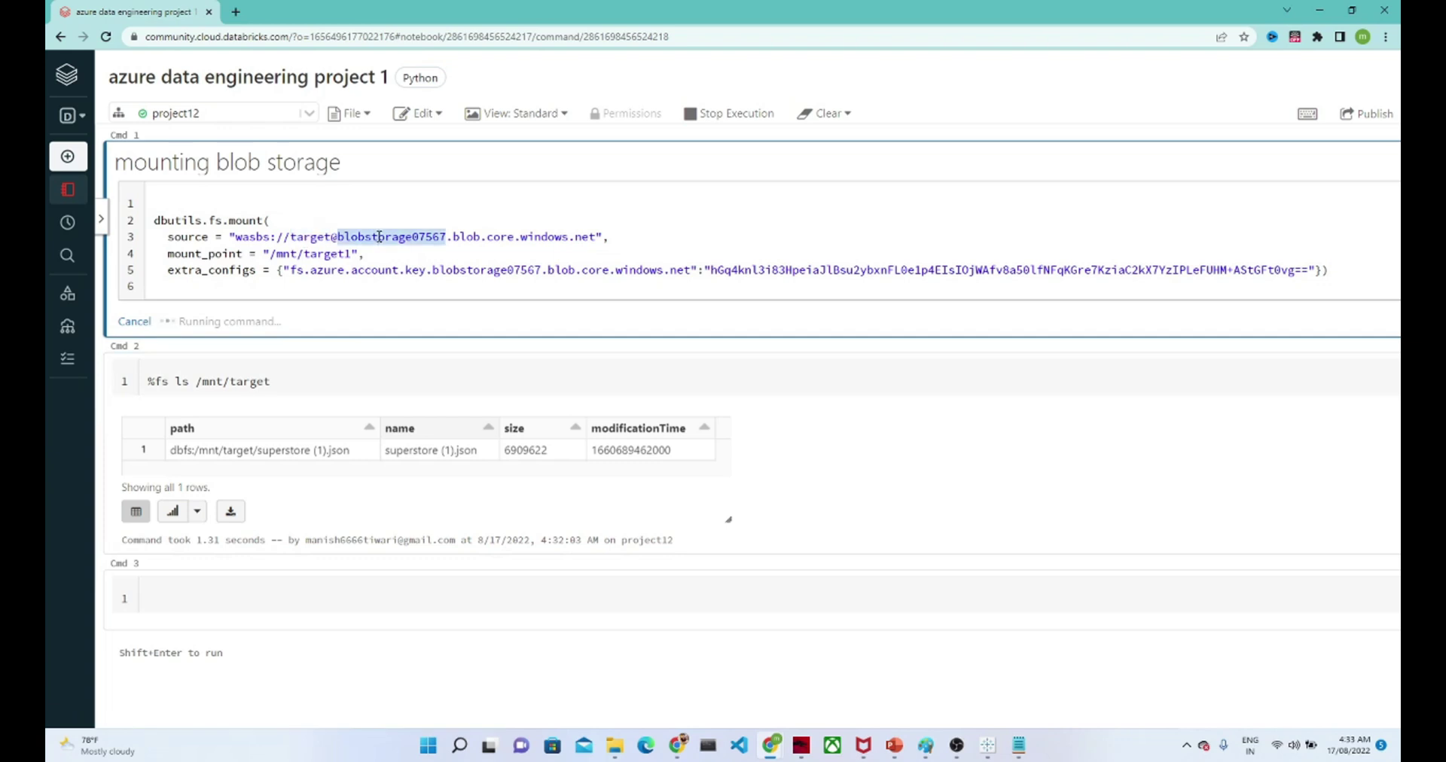
double_click(325, 254)
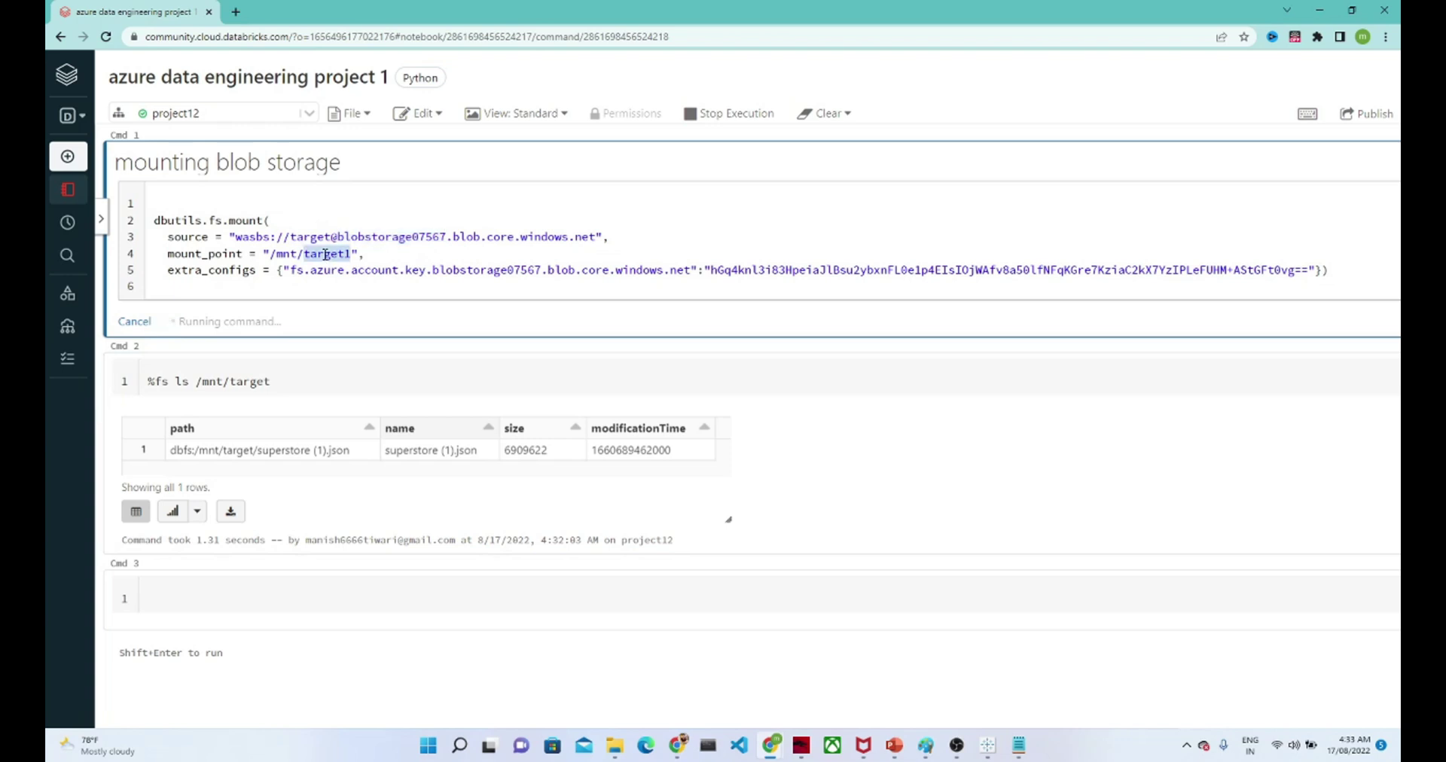
Change the path in the second cell's listing command to /mnt/target1, run it, and check the listed file's path.
double_click(447, 271)
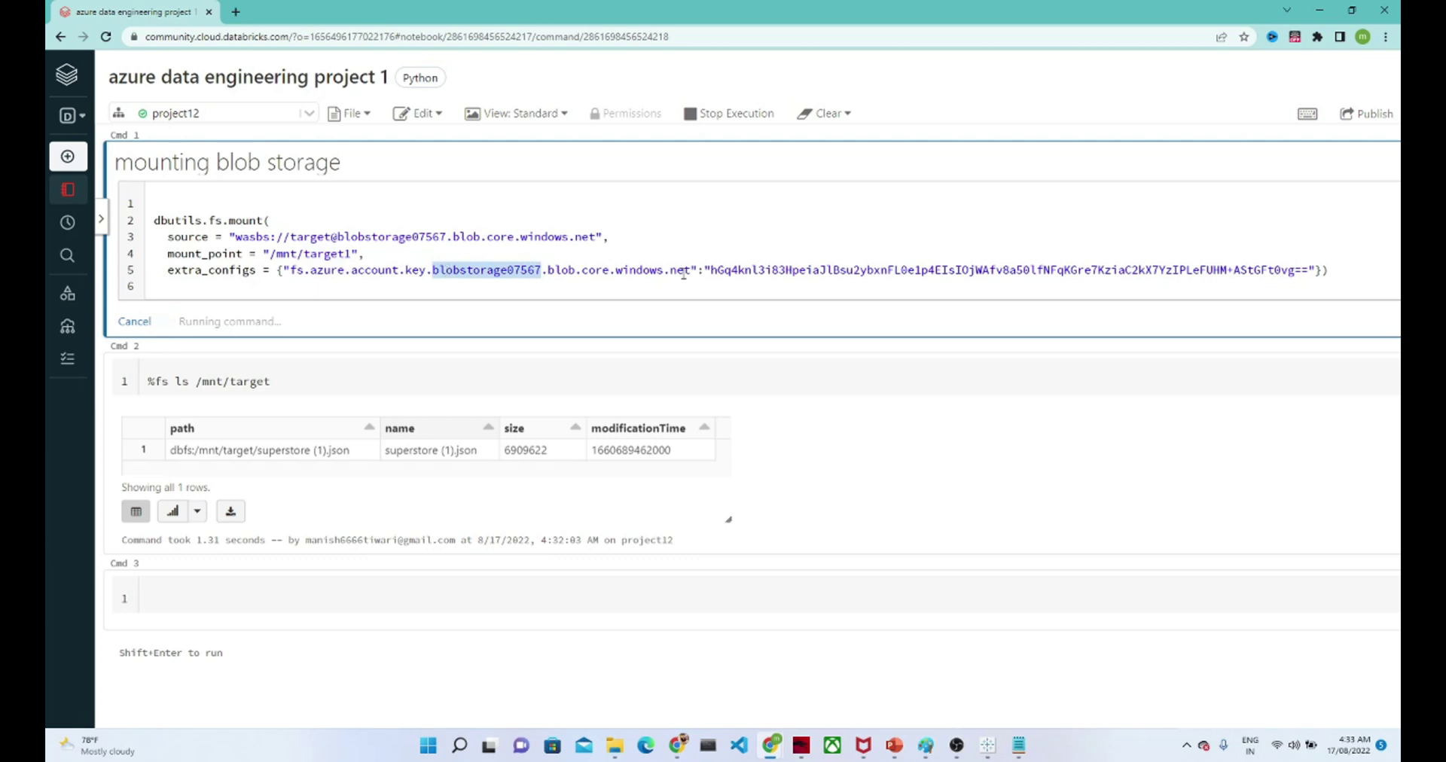
drag(734, 269, 787, 268)
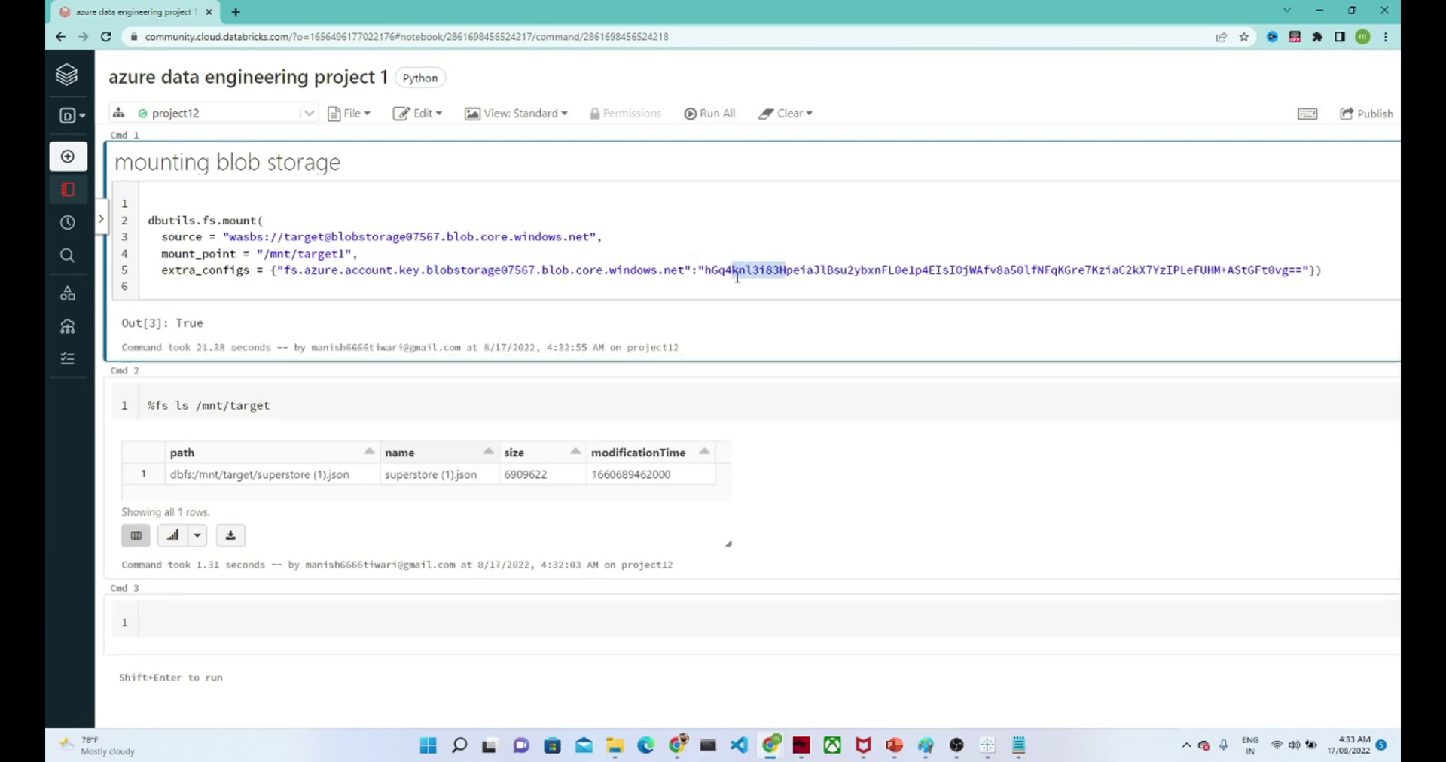
click(290, 405)
text(1)
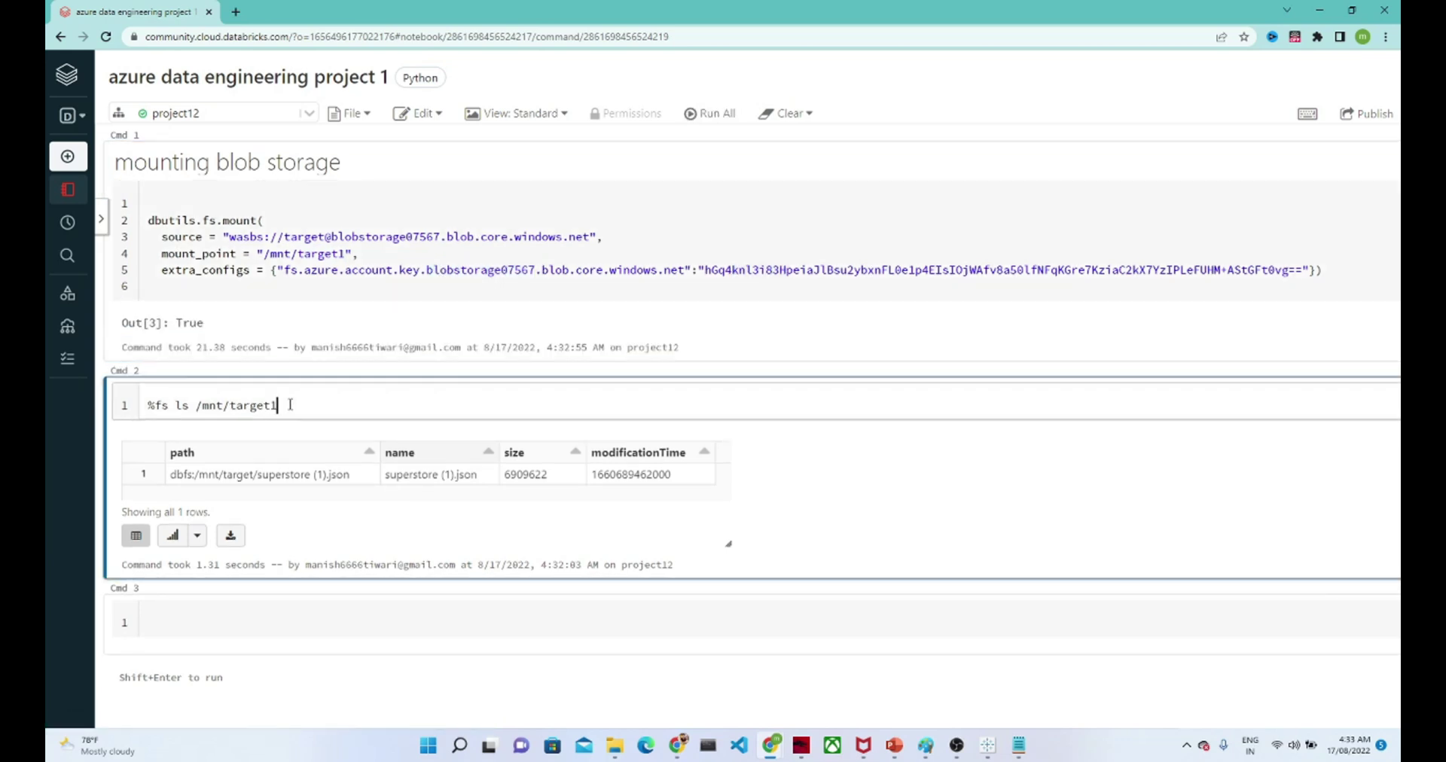
key(shift+Return)
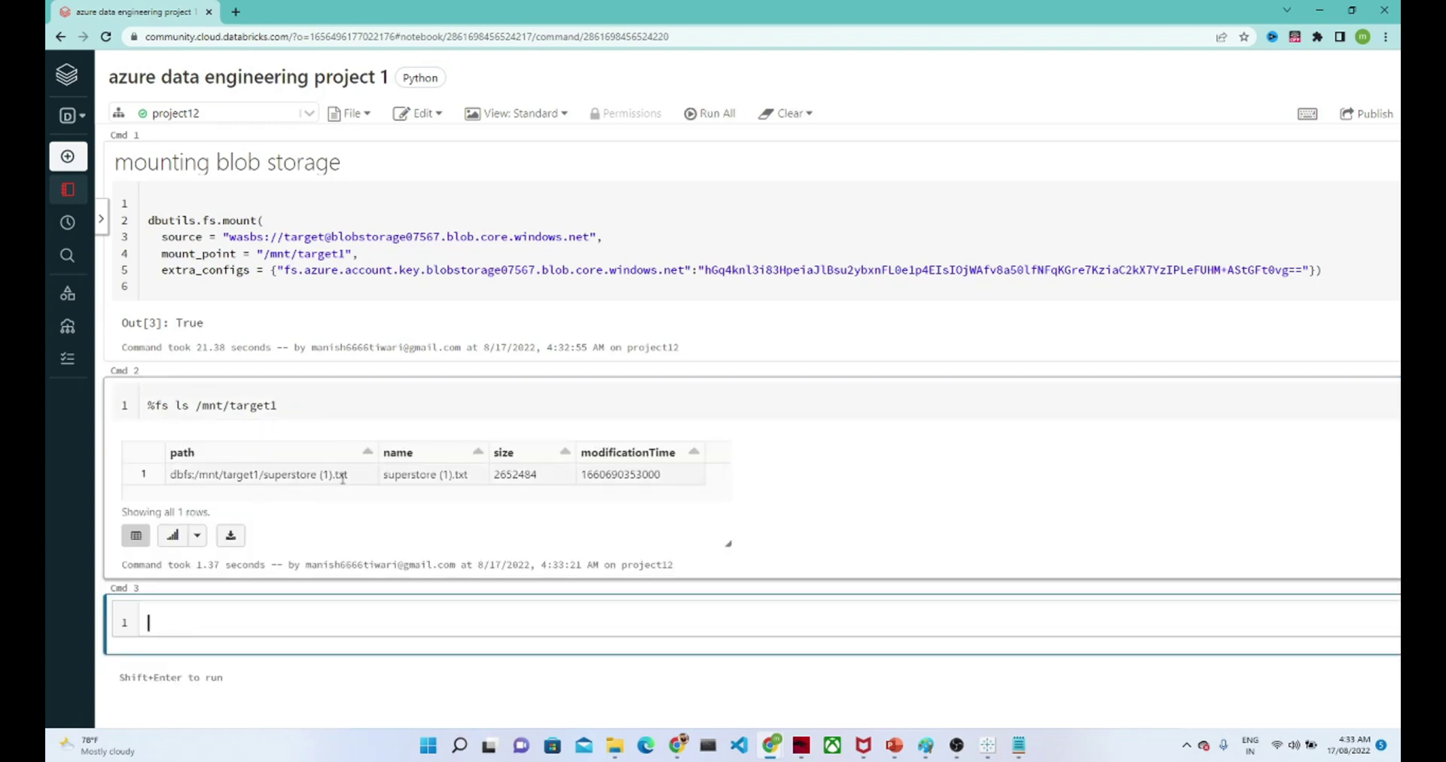
drag(356, 481, 245, 487)
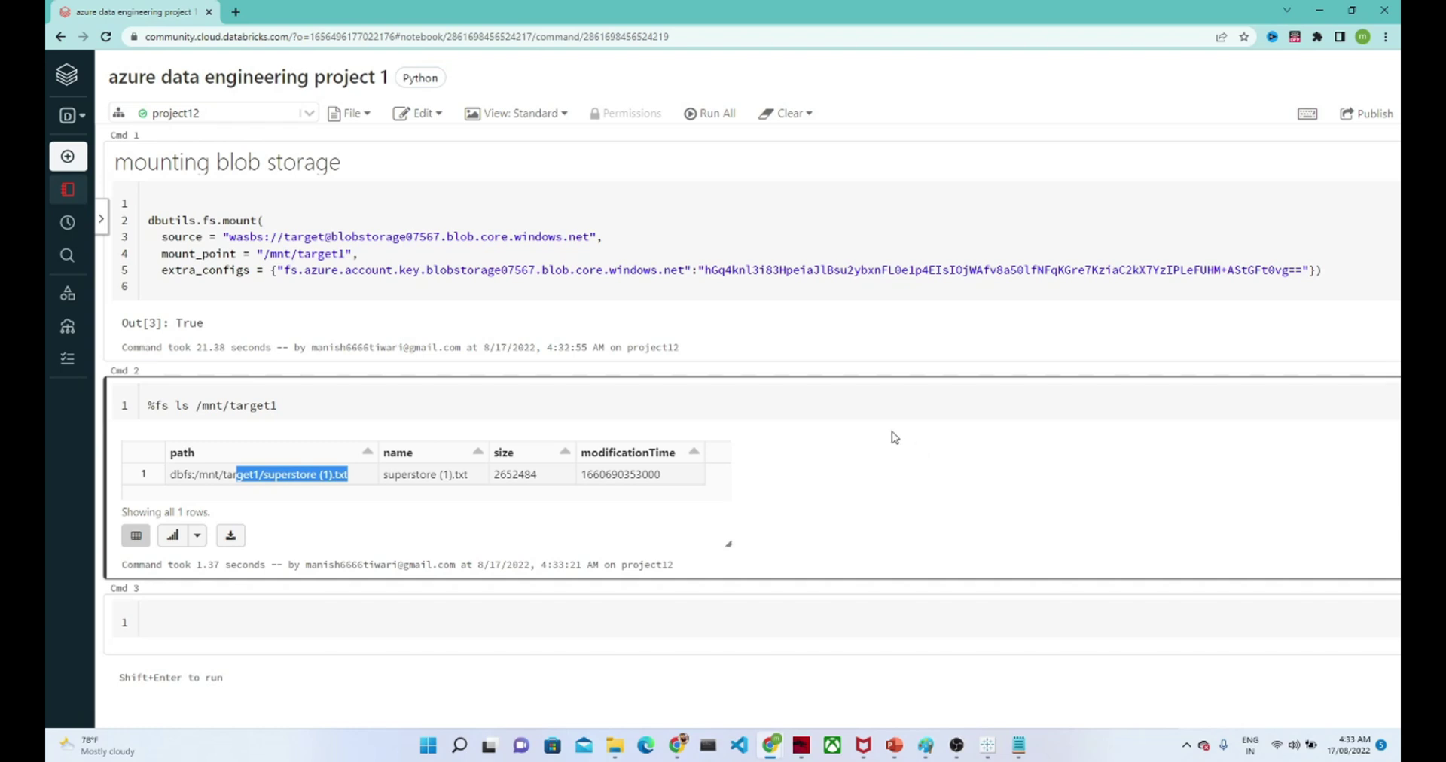
Show a title on the empty third cell and name it dataframe.
key(ctrl+minus)
key(ctrl+minus)
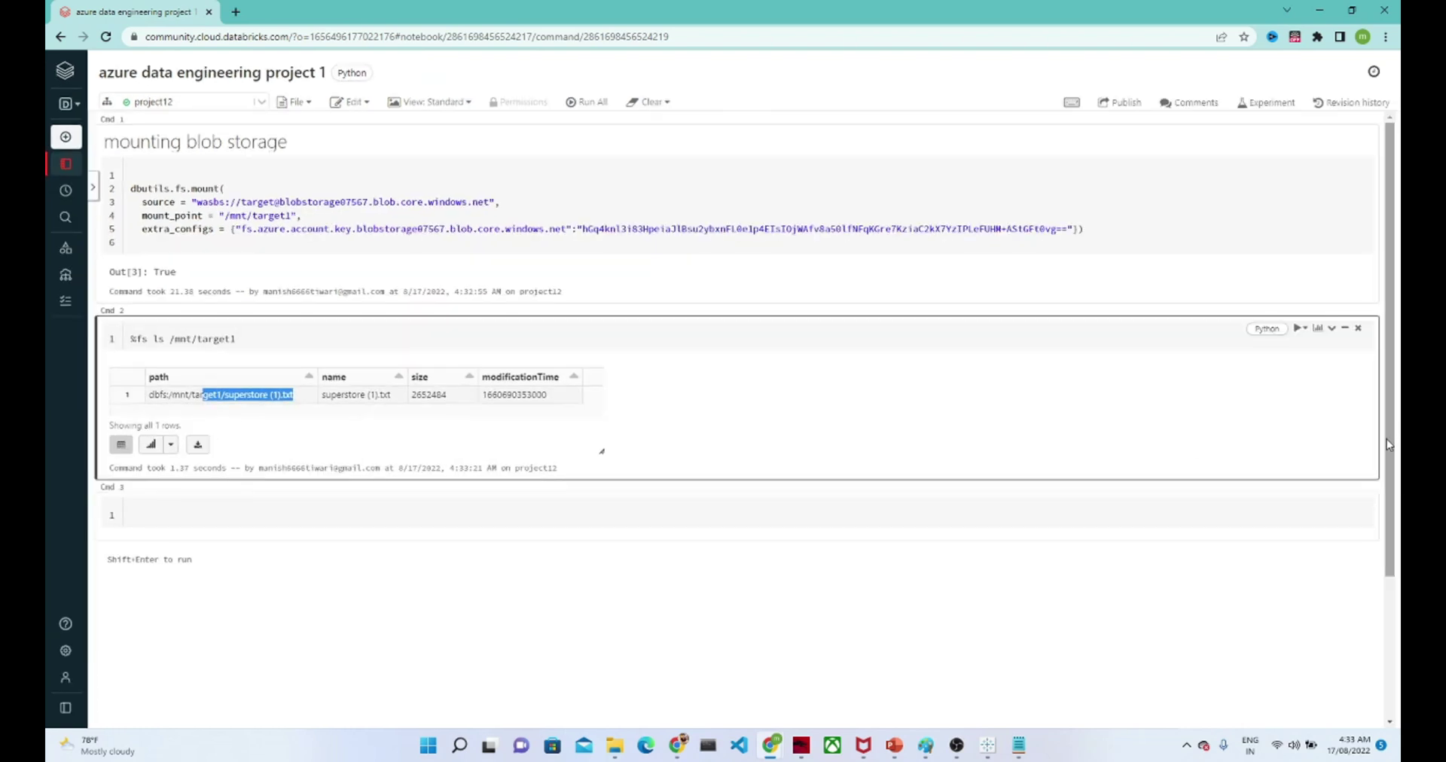
scroll(1391, 445, down, 2)
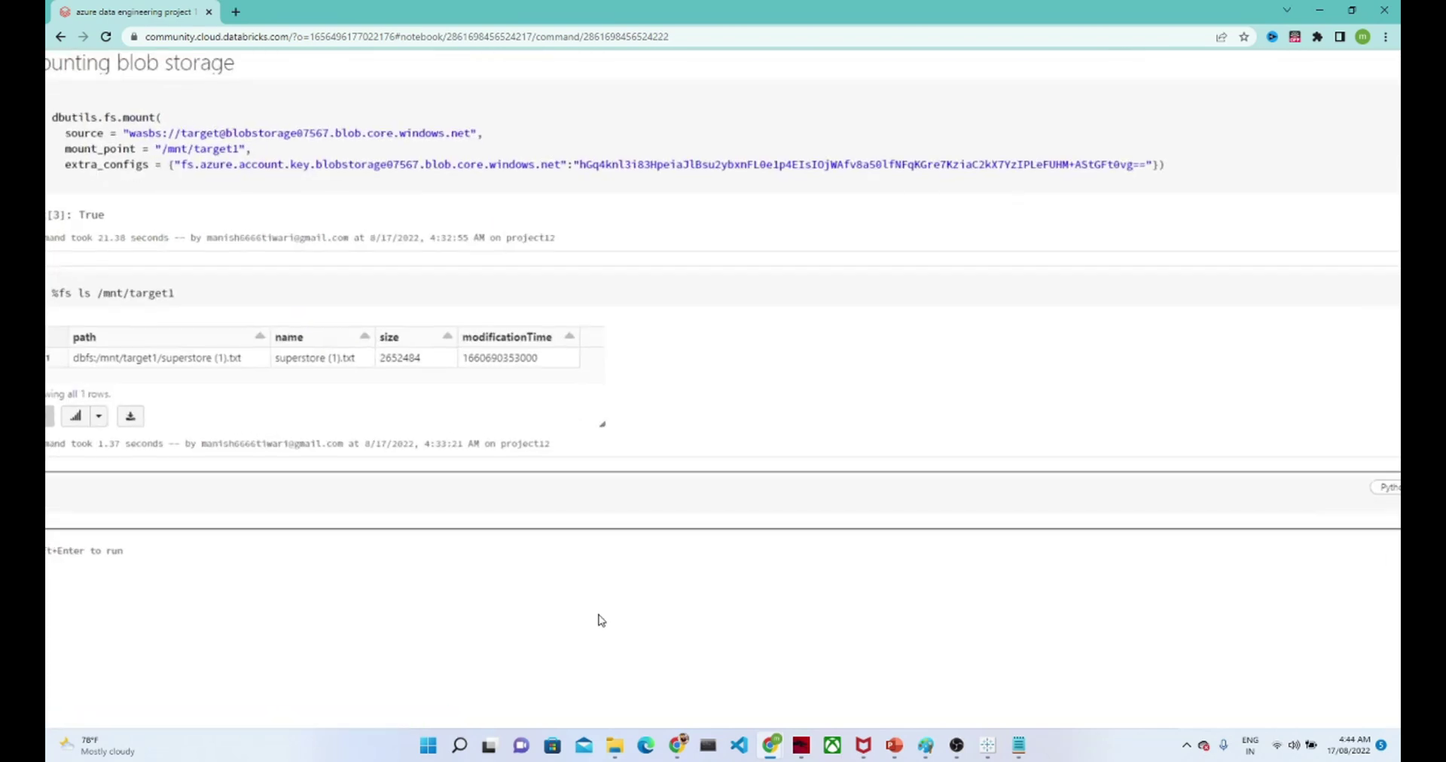
key(ctrl+minus)
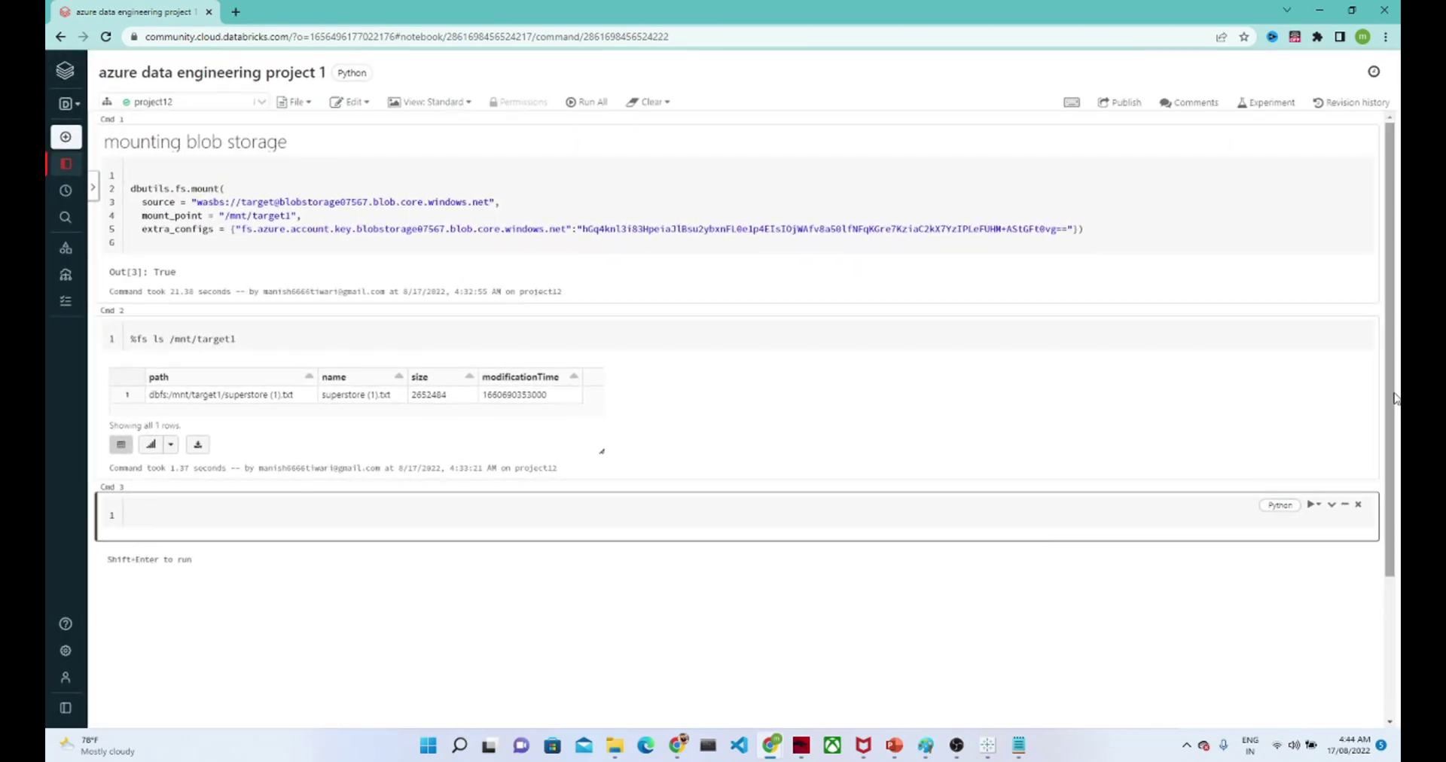
scroll(1386, 367, down, 2)
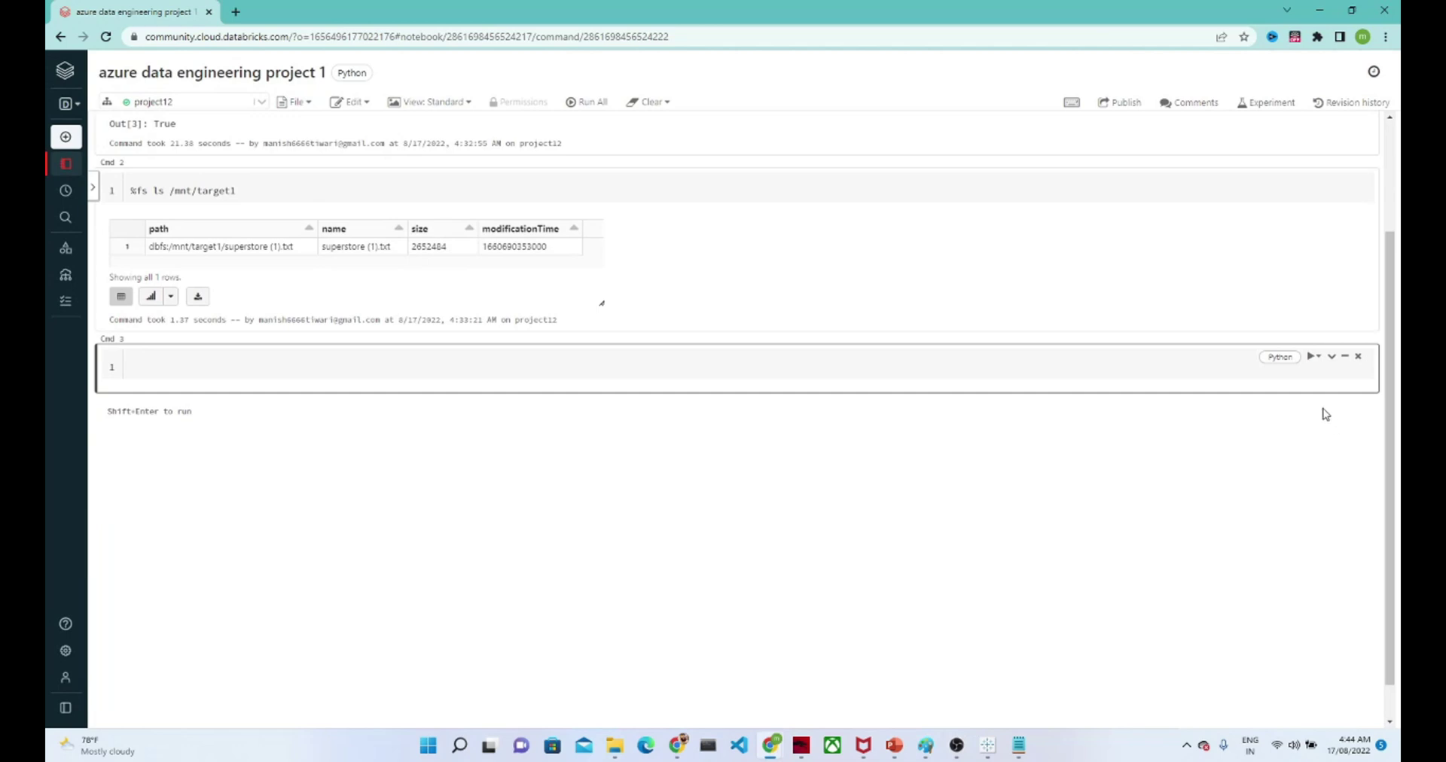
click(1332, 356)
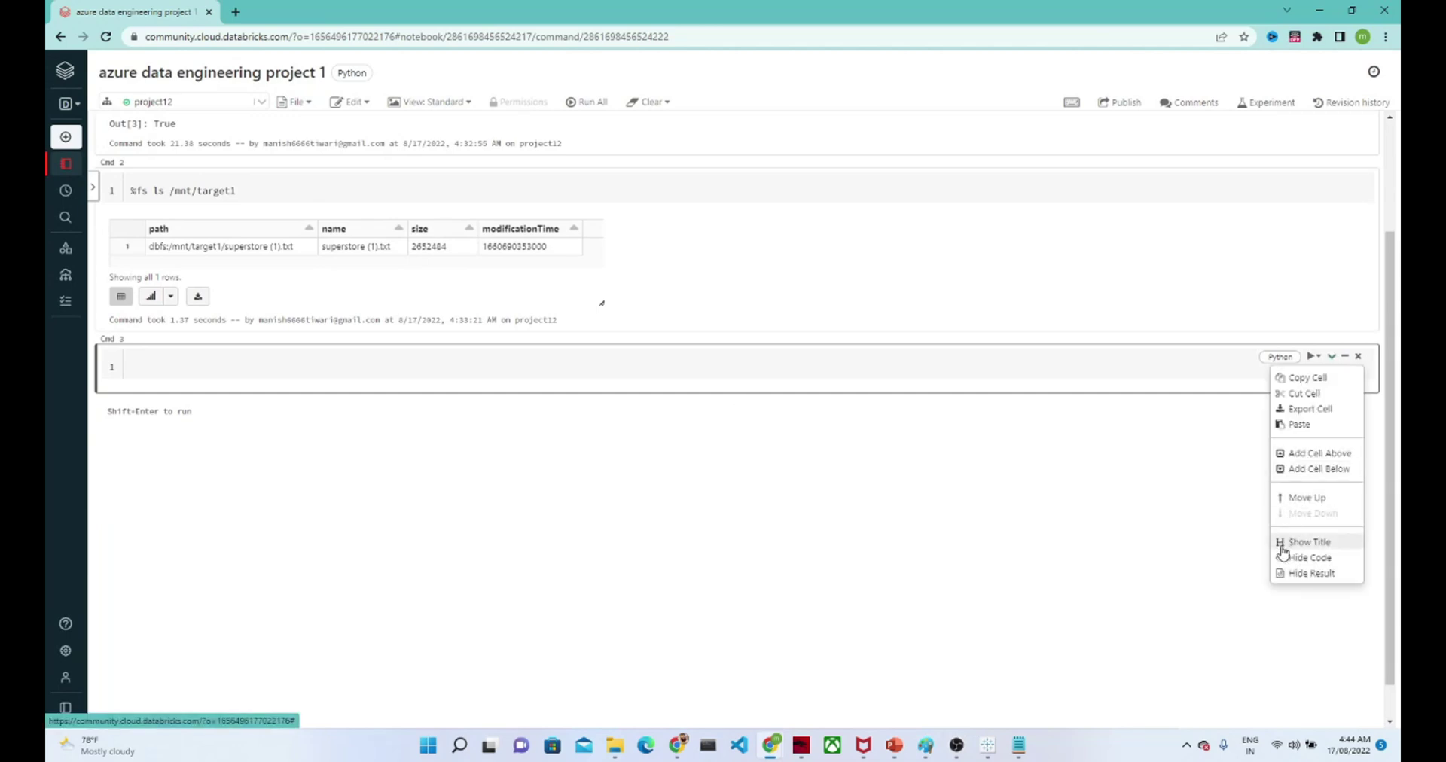
click(1308, 542)
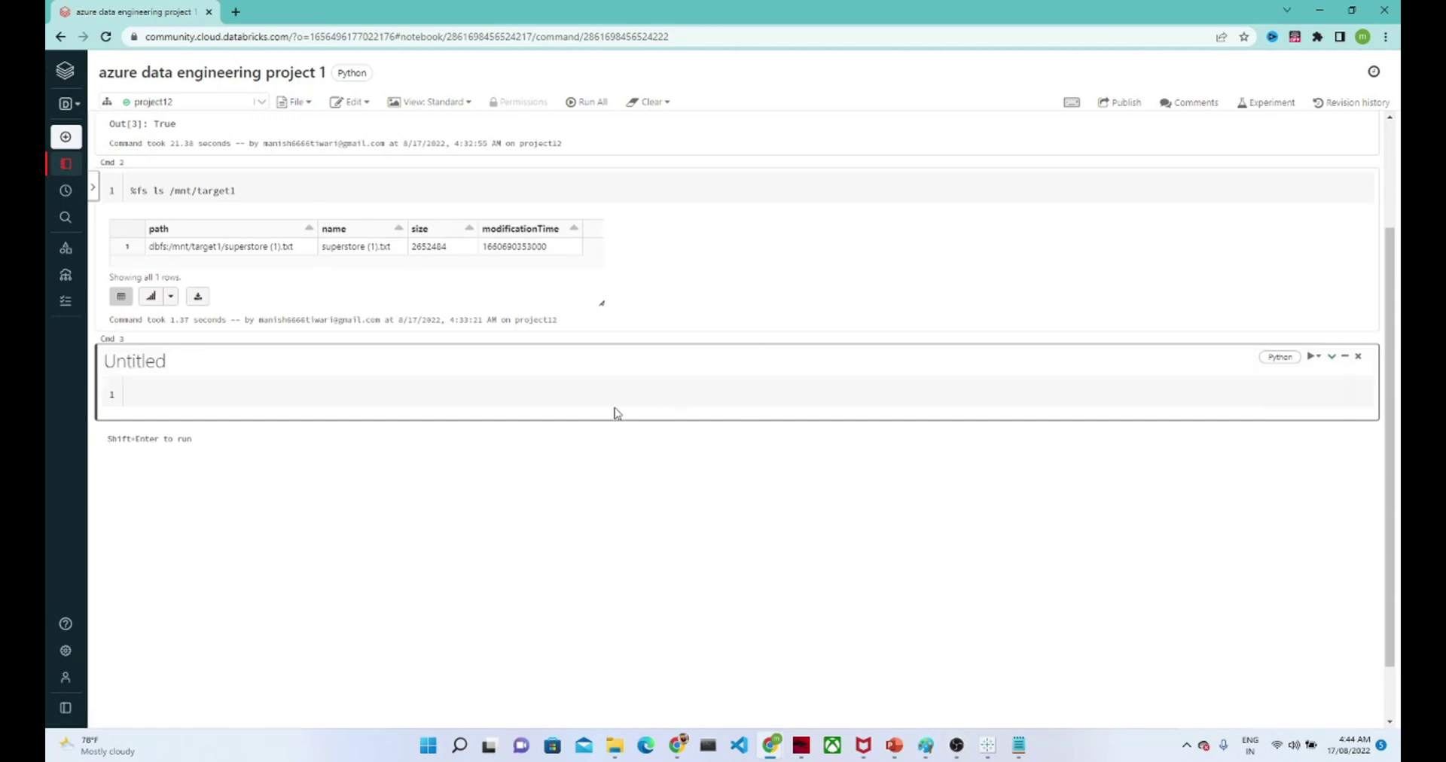
double_click(137, 362)
text(dataframe)
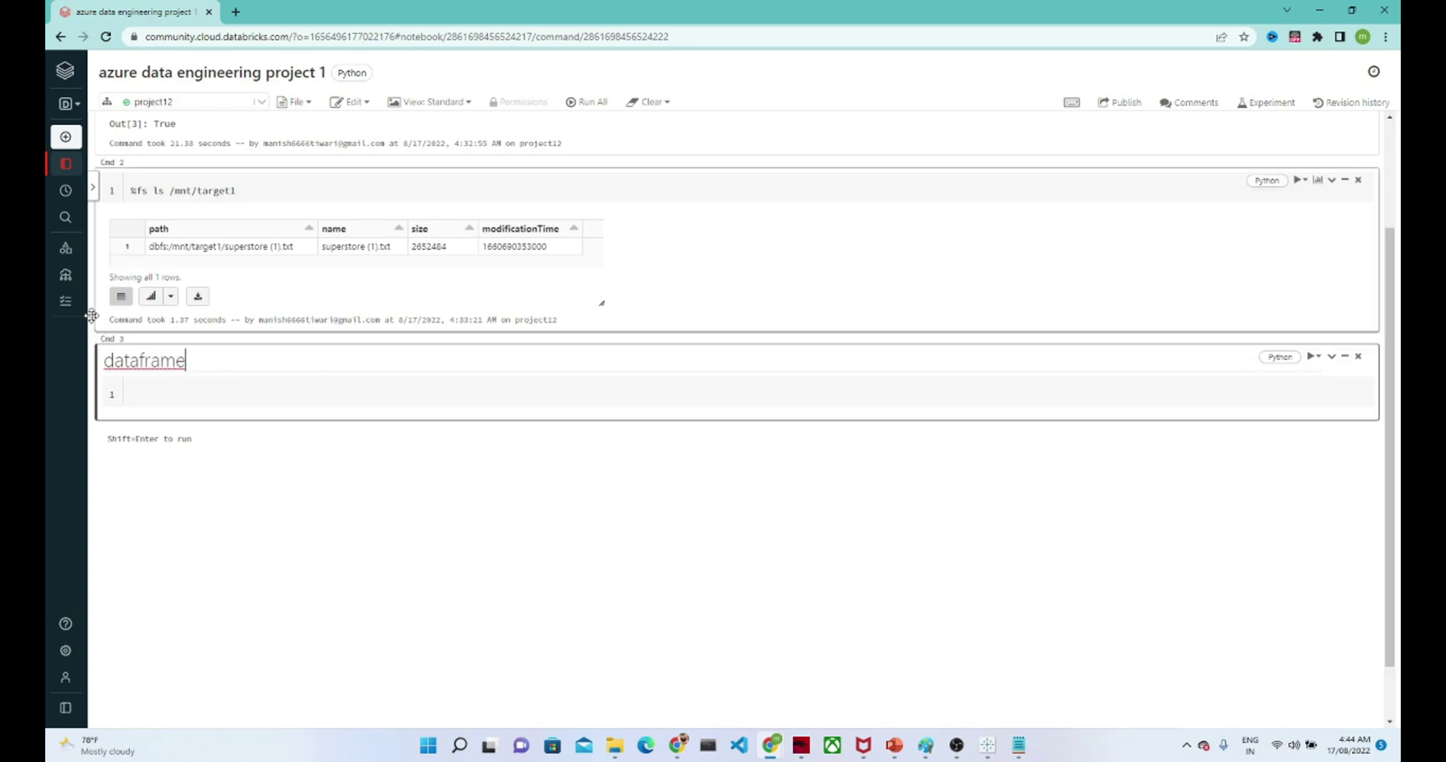
Enter df=spark.read.format('csv').load() in the dataframe cell.
scroll(92, 326, up, 1)
scroll(92, 326, up, 3)
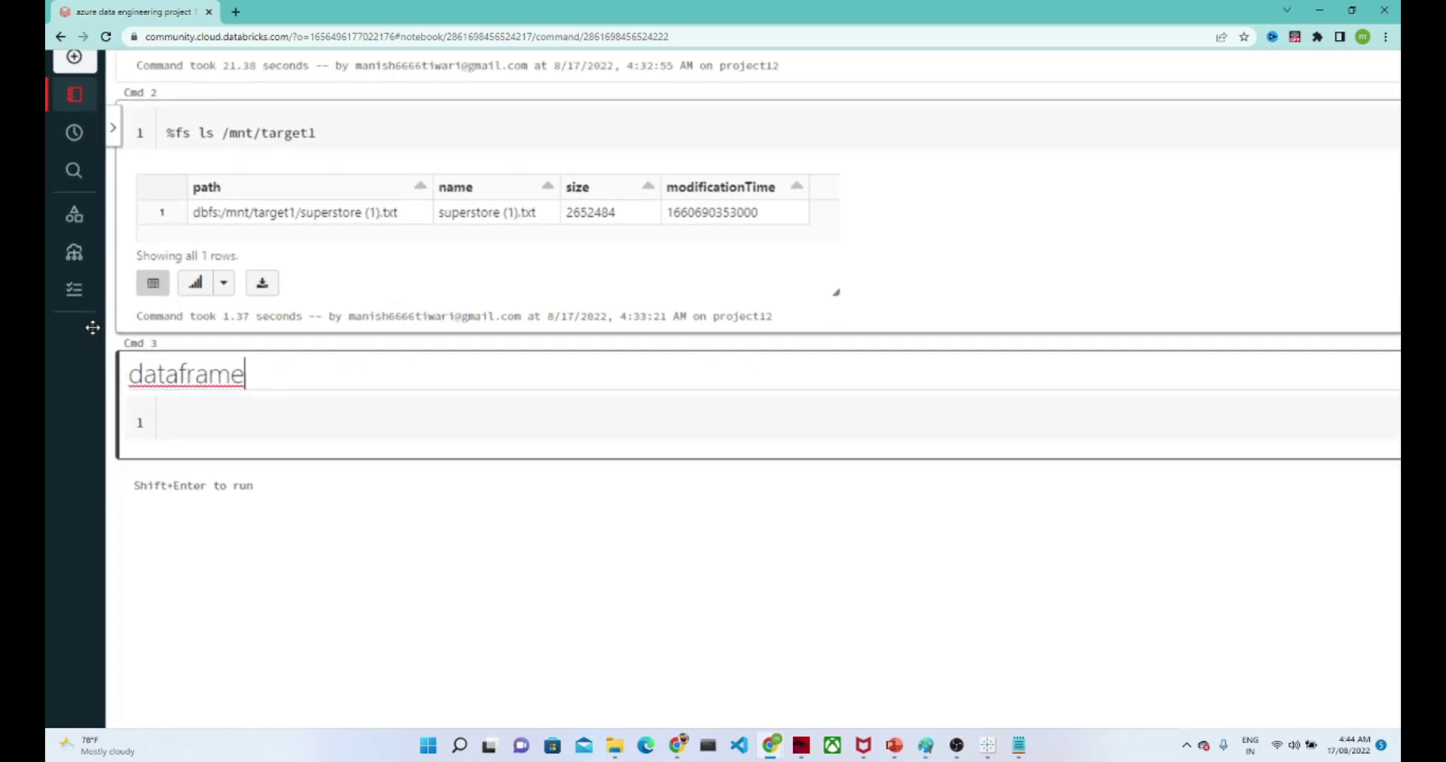
click(199, 422)
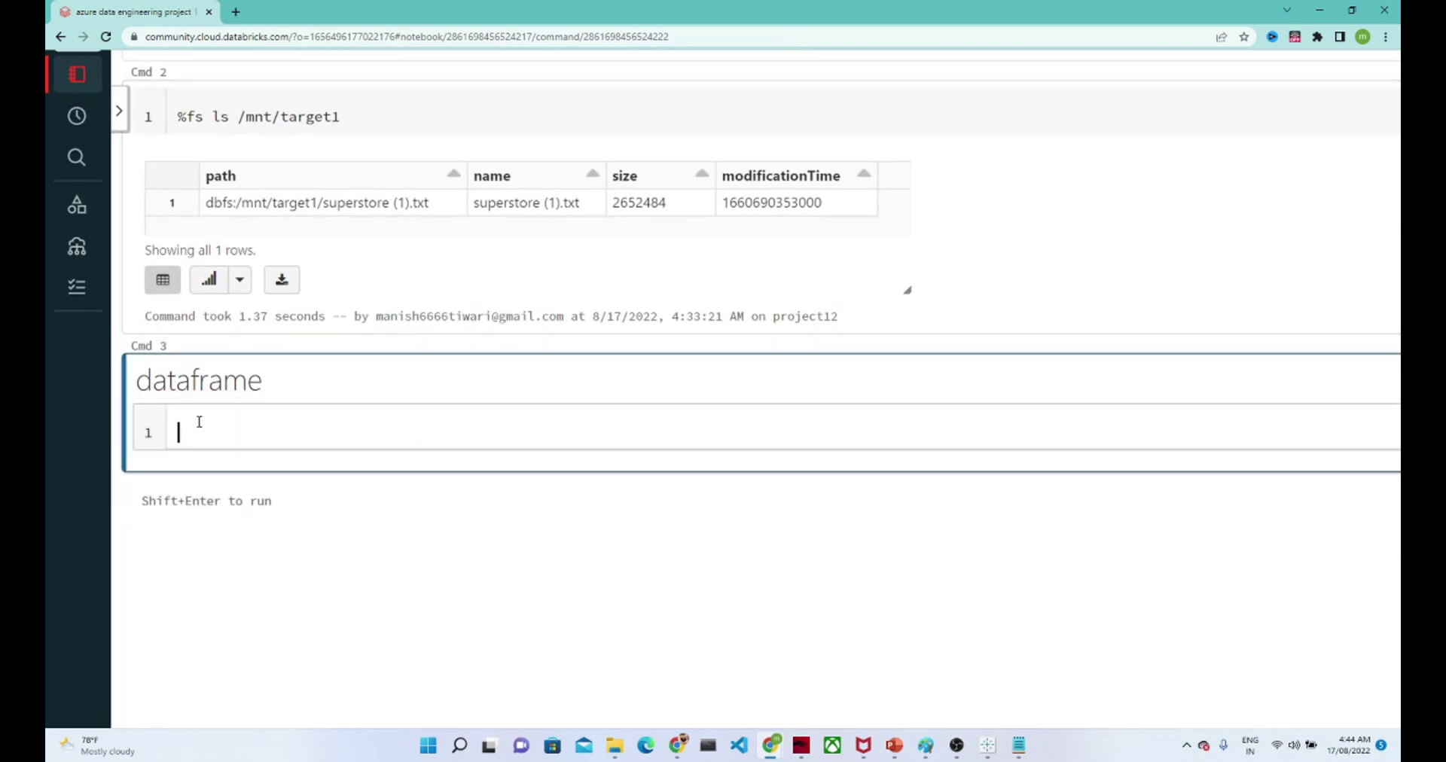
text(df=spark.read.format)
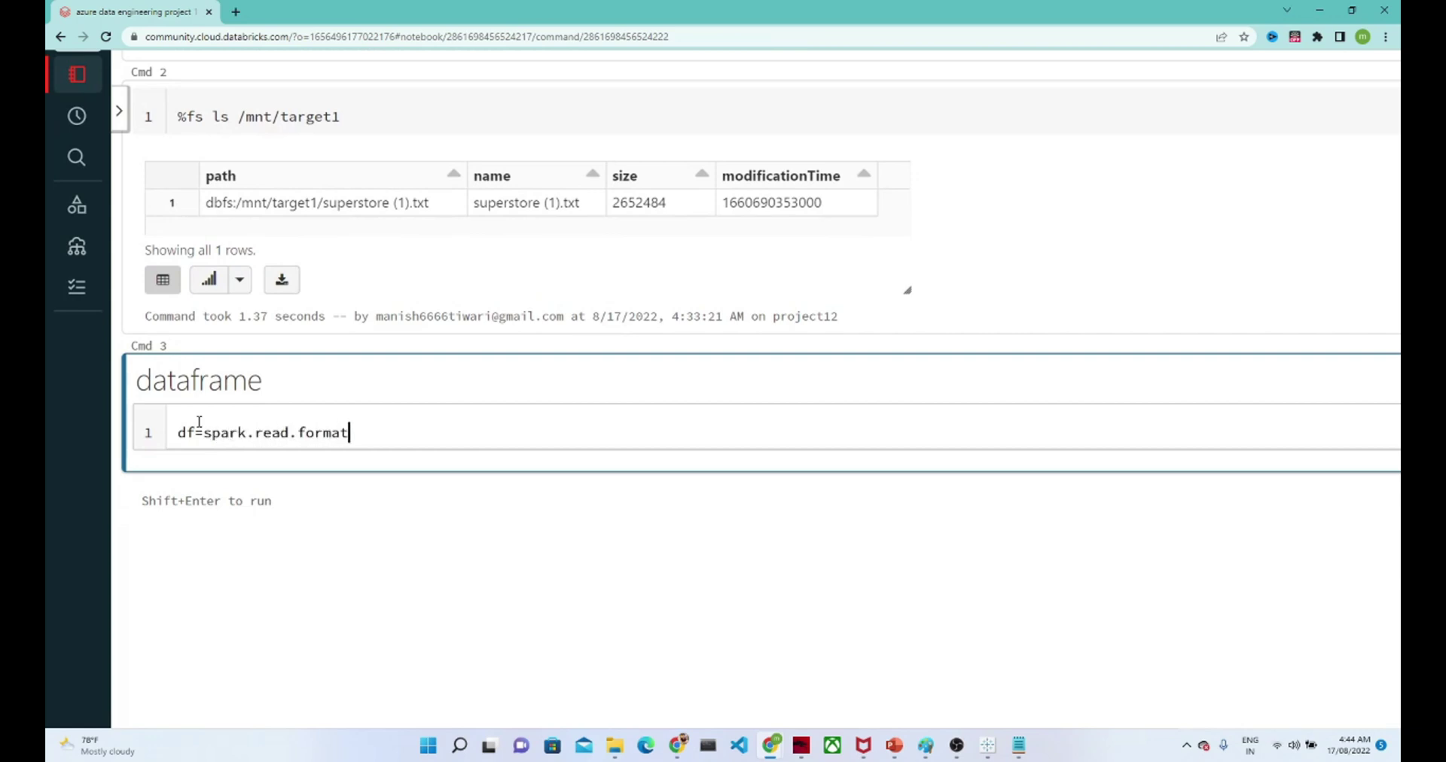
text(('csv')
click(425, 426)
text(.load()
Copy the listed path dbfs:/mnt/target1/superstore (1).txt into the load call as a quoted string.
click(207, 202)
drag(208, 201, 435, 214)
key(ctrl+c)
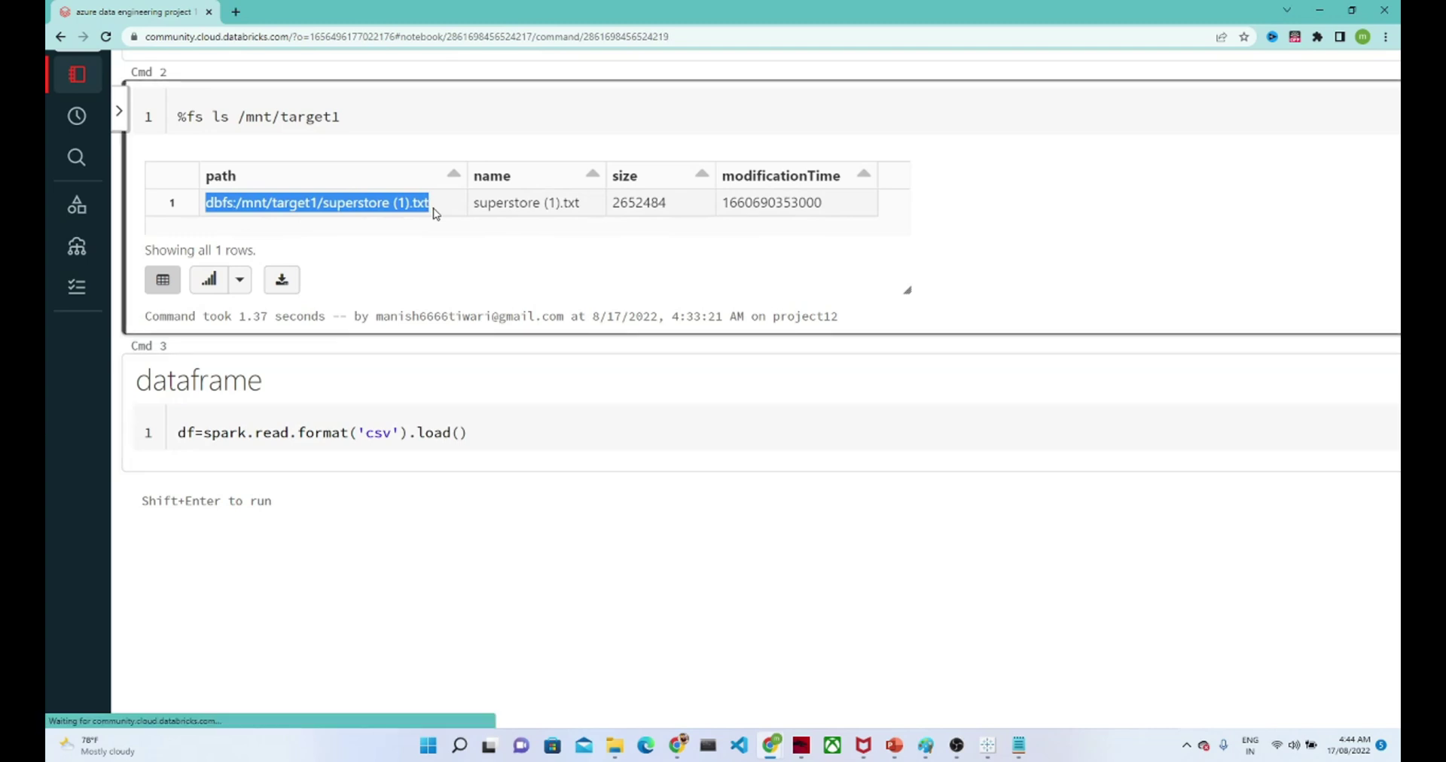
click(459, 432)
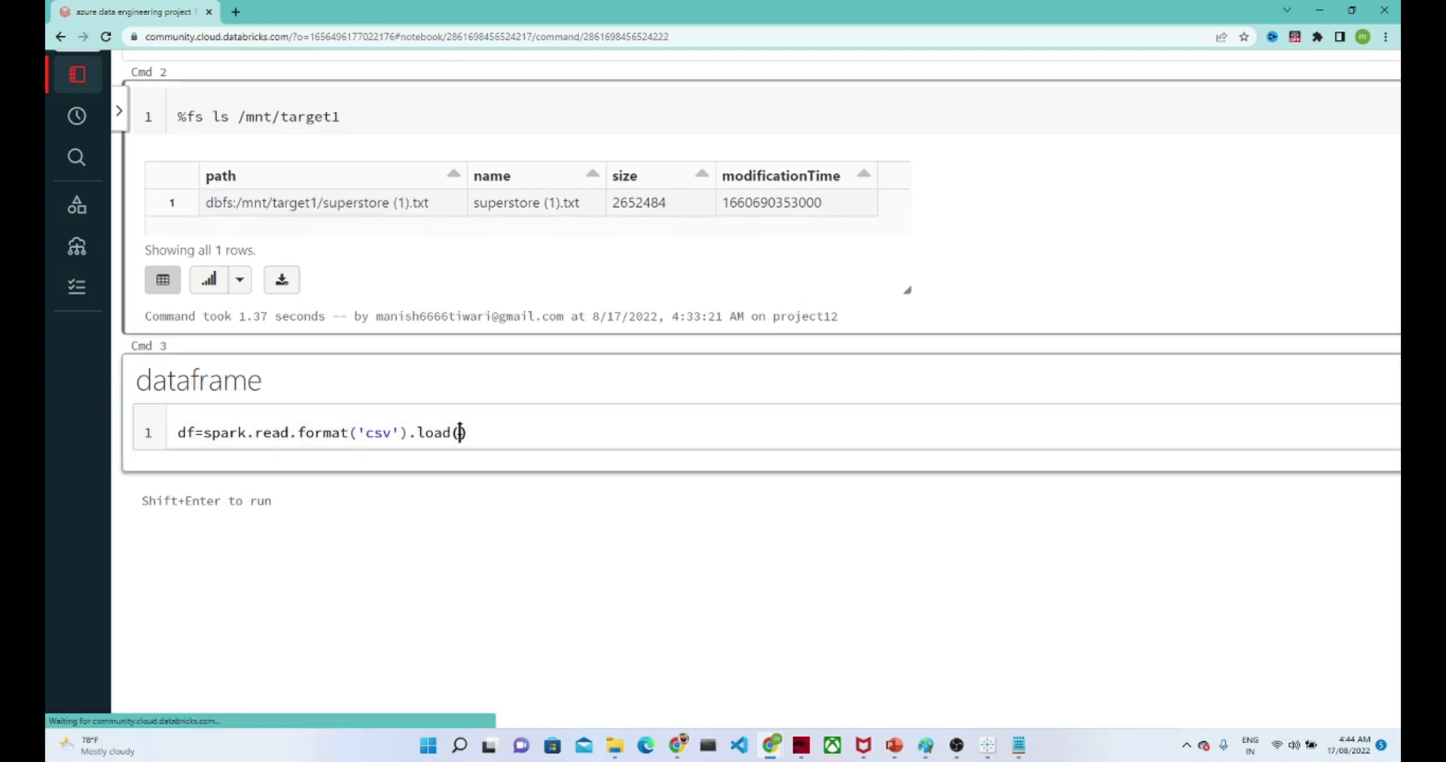
text(')
key(ctrl+v)
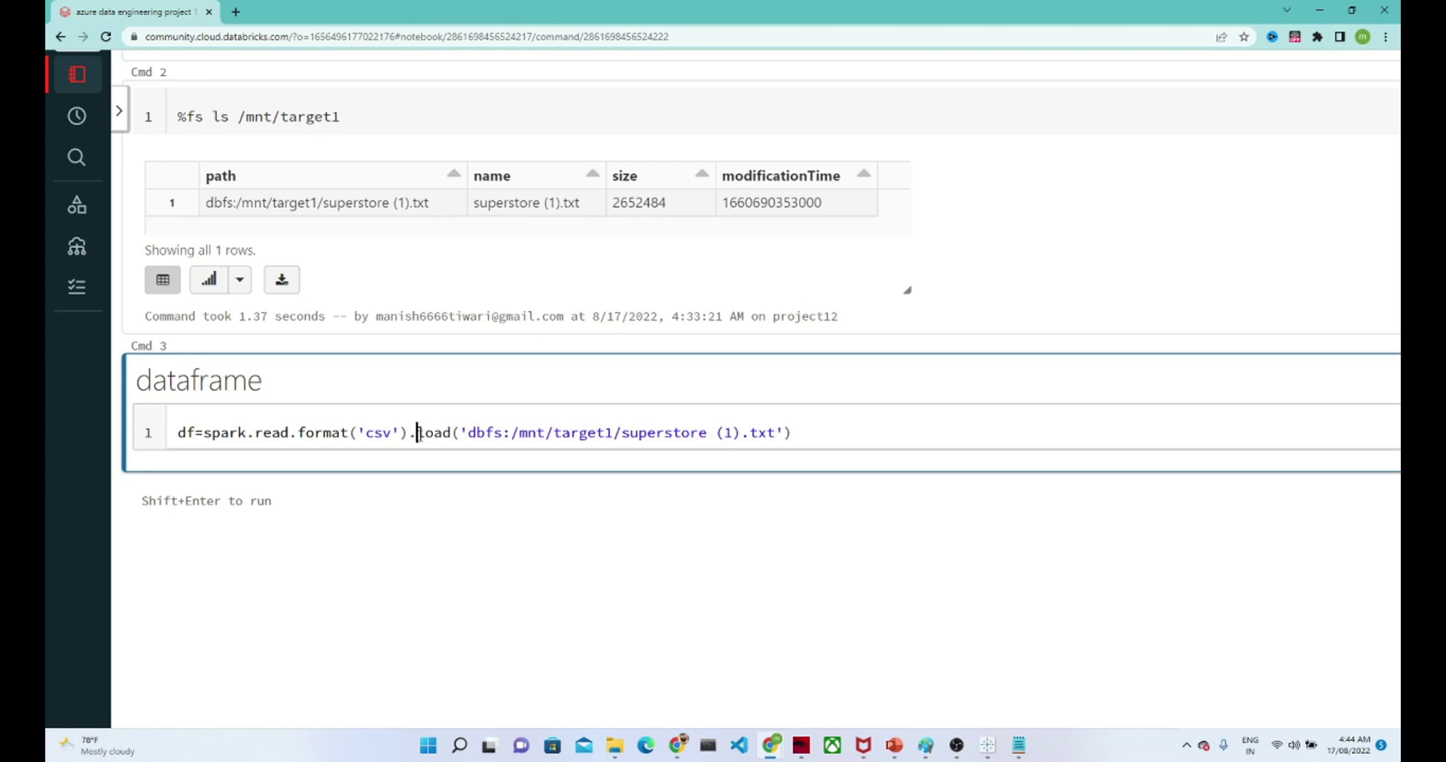
Add display(df) on a second line, run the dataframe cell, and look over the resulting table.
click(808, 433)
key(Return)
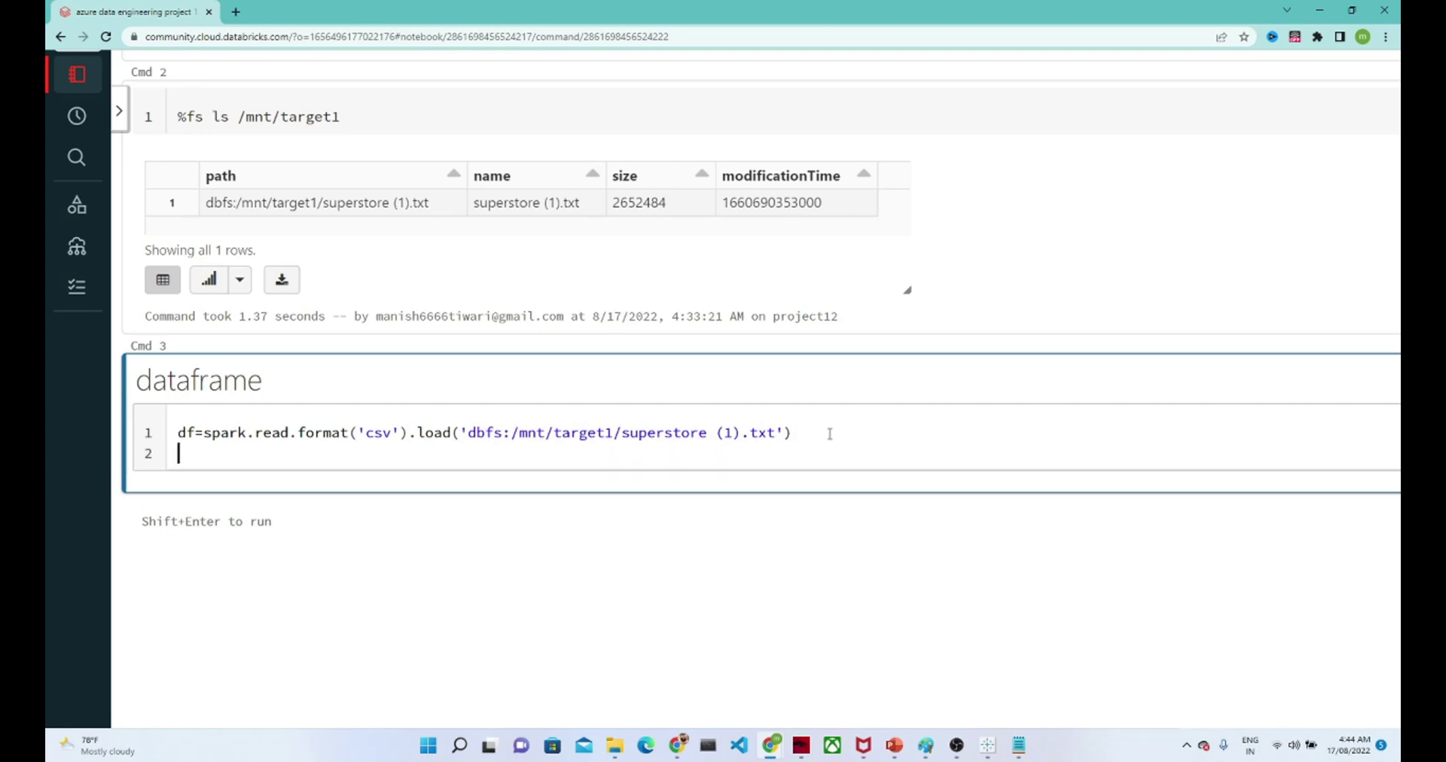
text(display(df)
key(shift+Return)
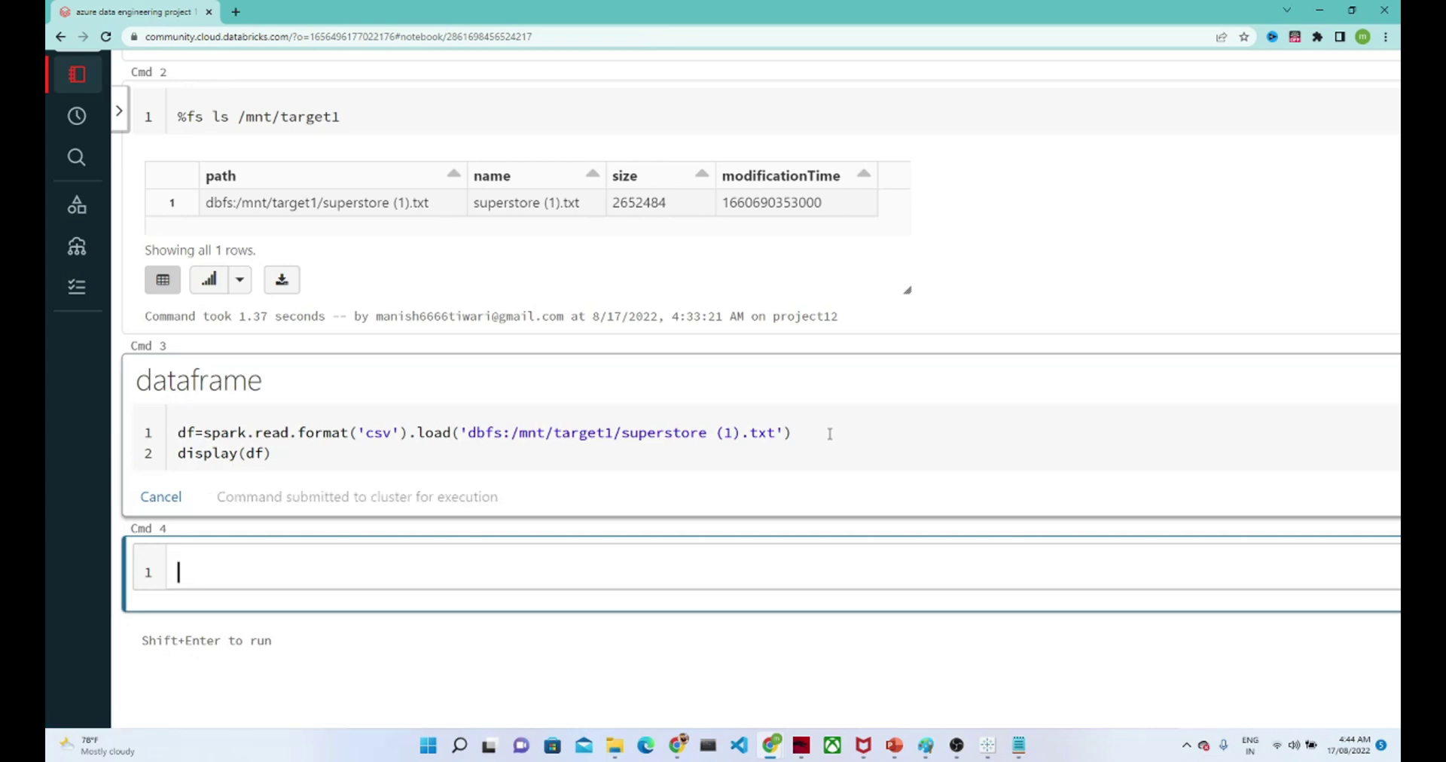
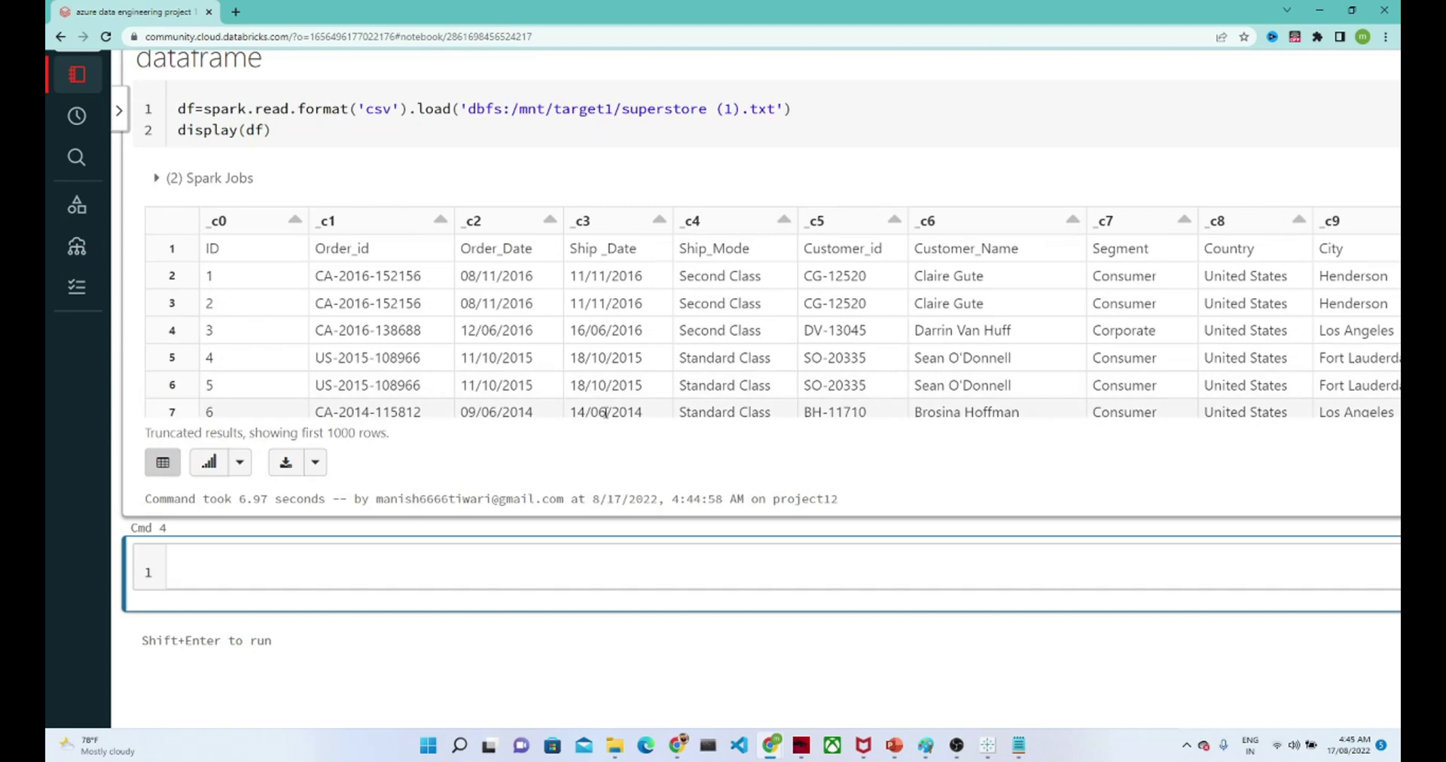
drag(584, 408, 527, 408)
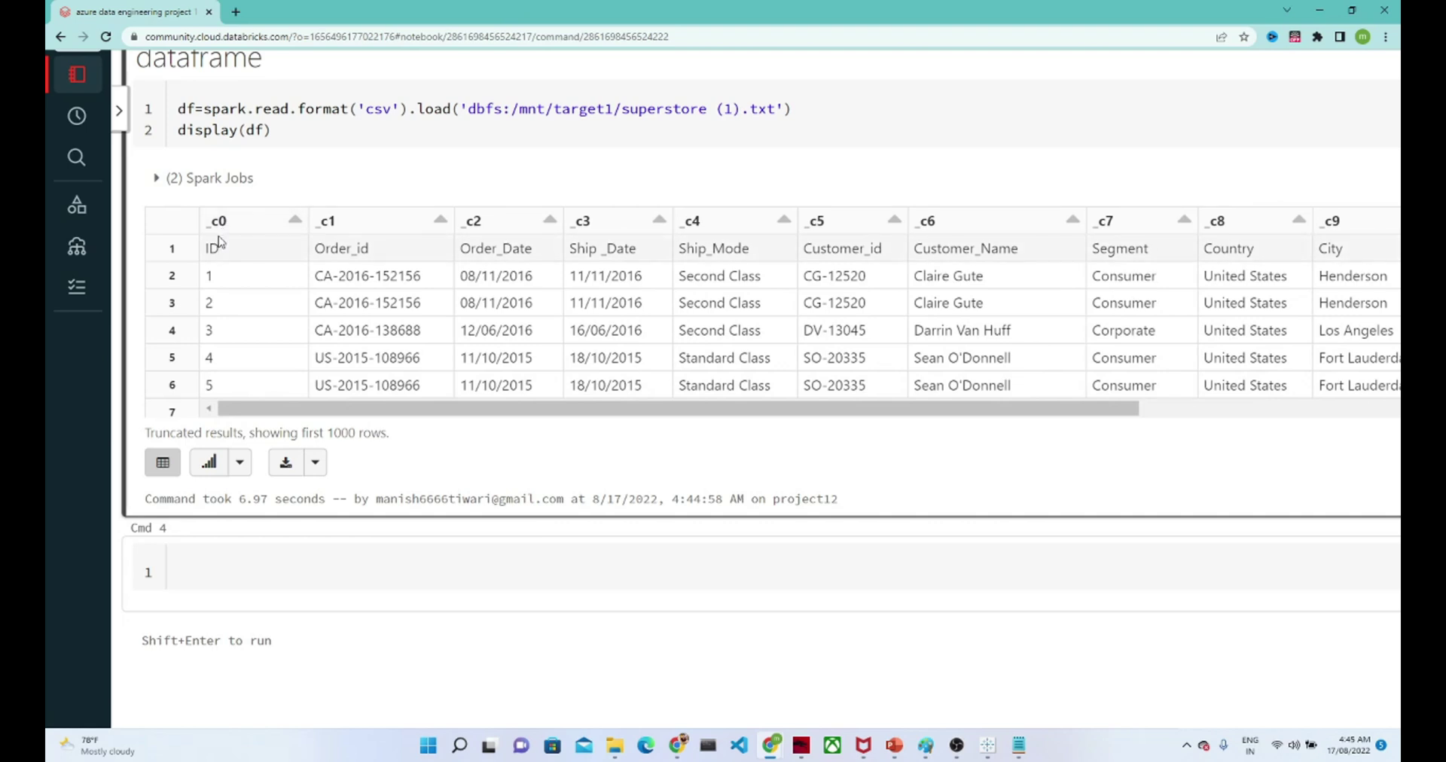
Insert .option(header,"True") between the format and load calls of the read statement.
click(416, 113)
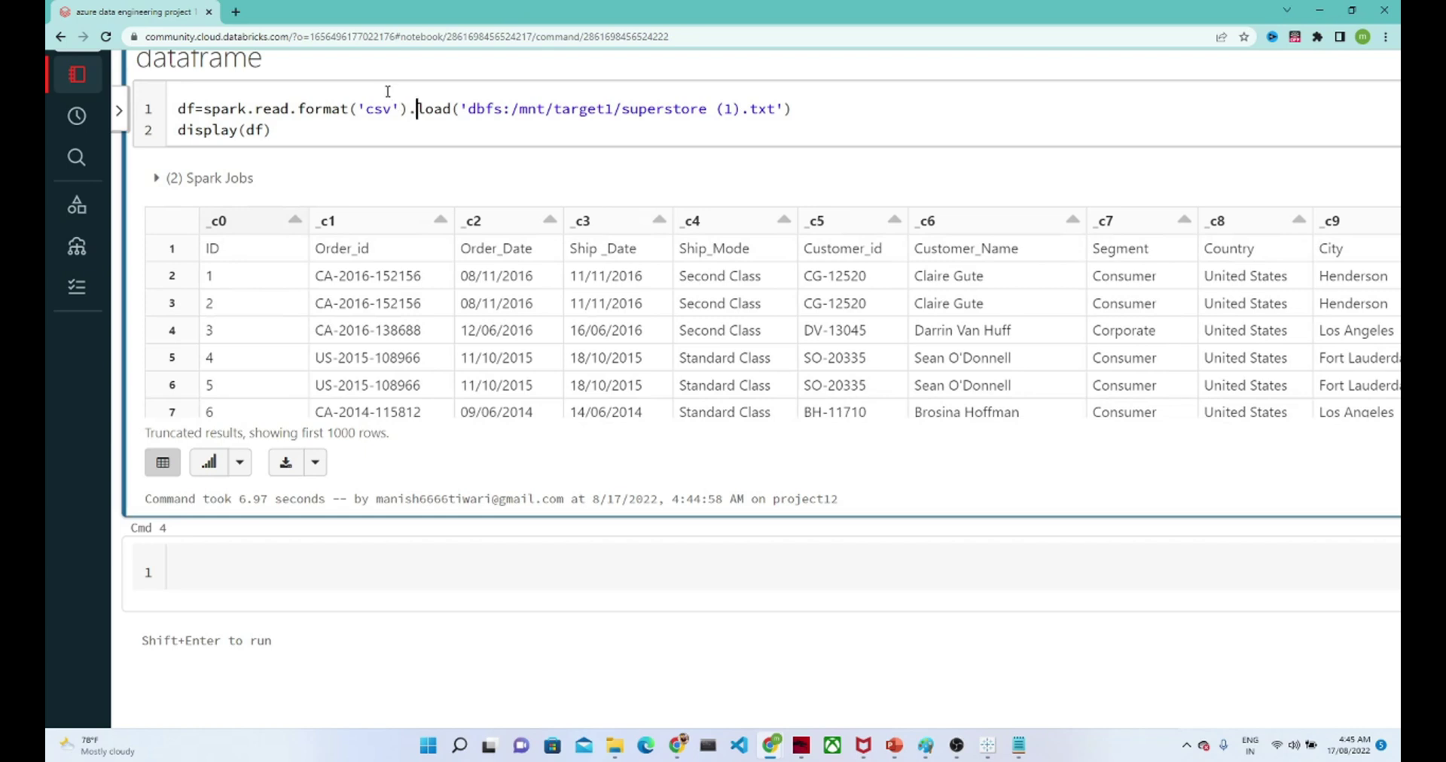
scroll(388, 91, up, 3)
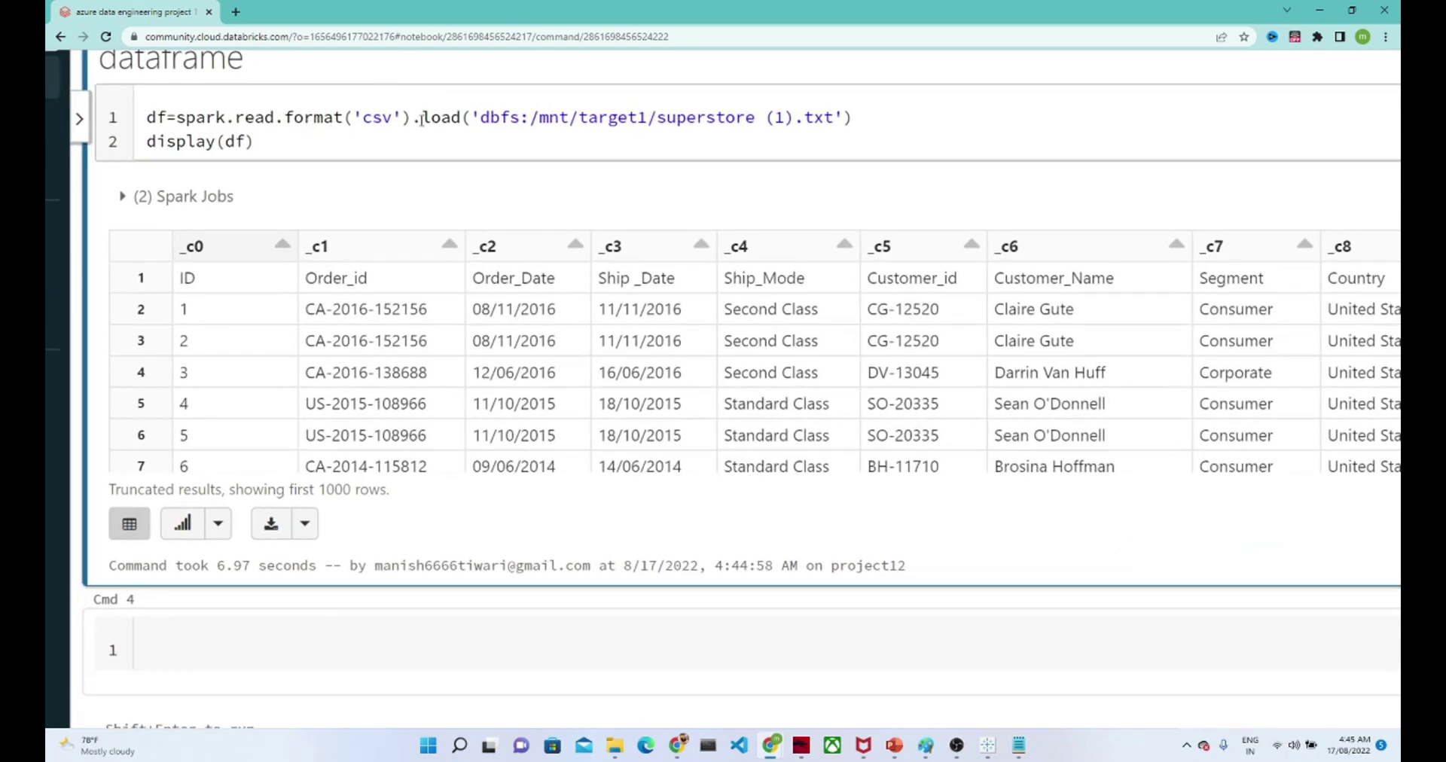
text(option)
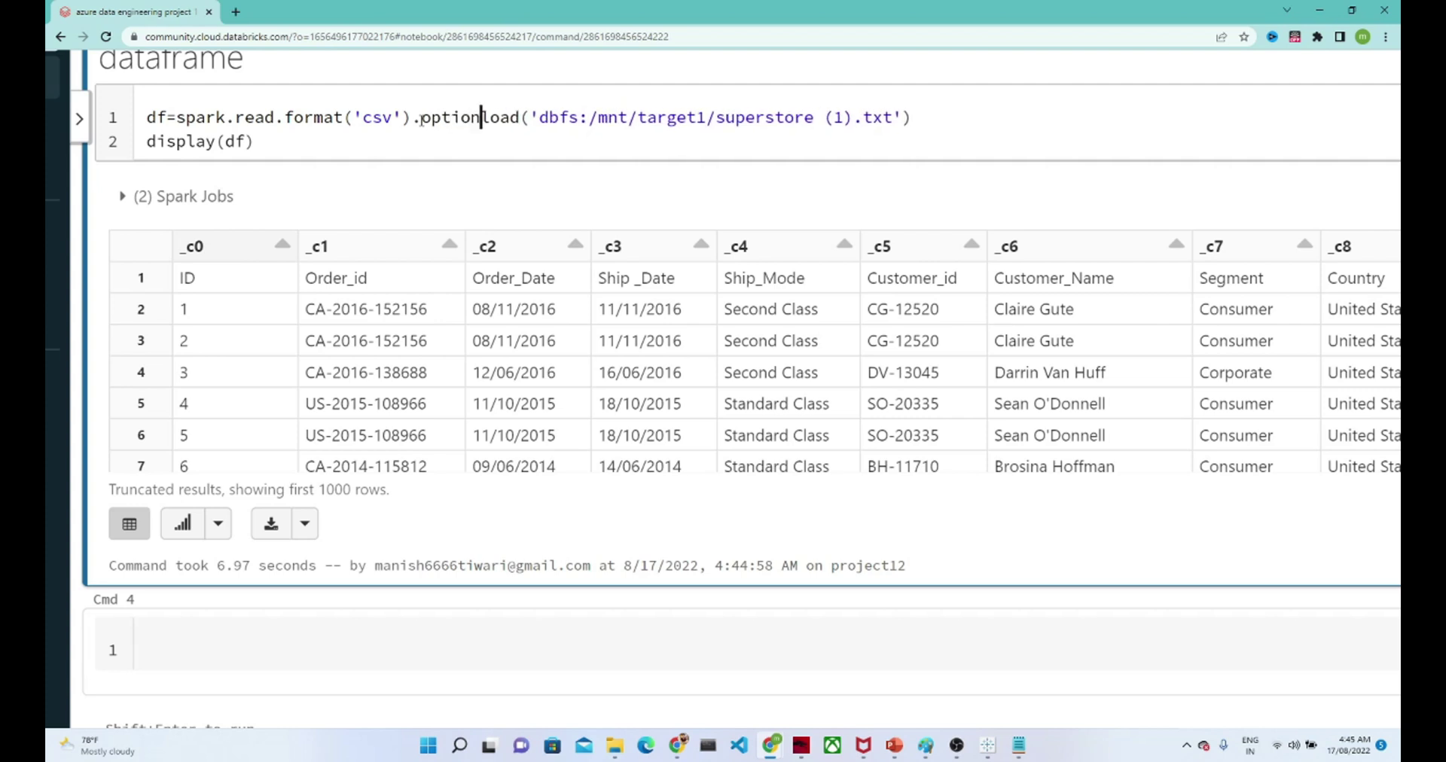
text(())
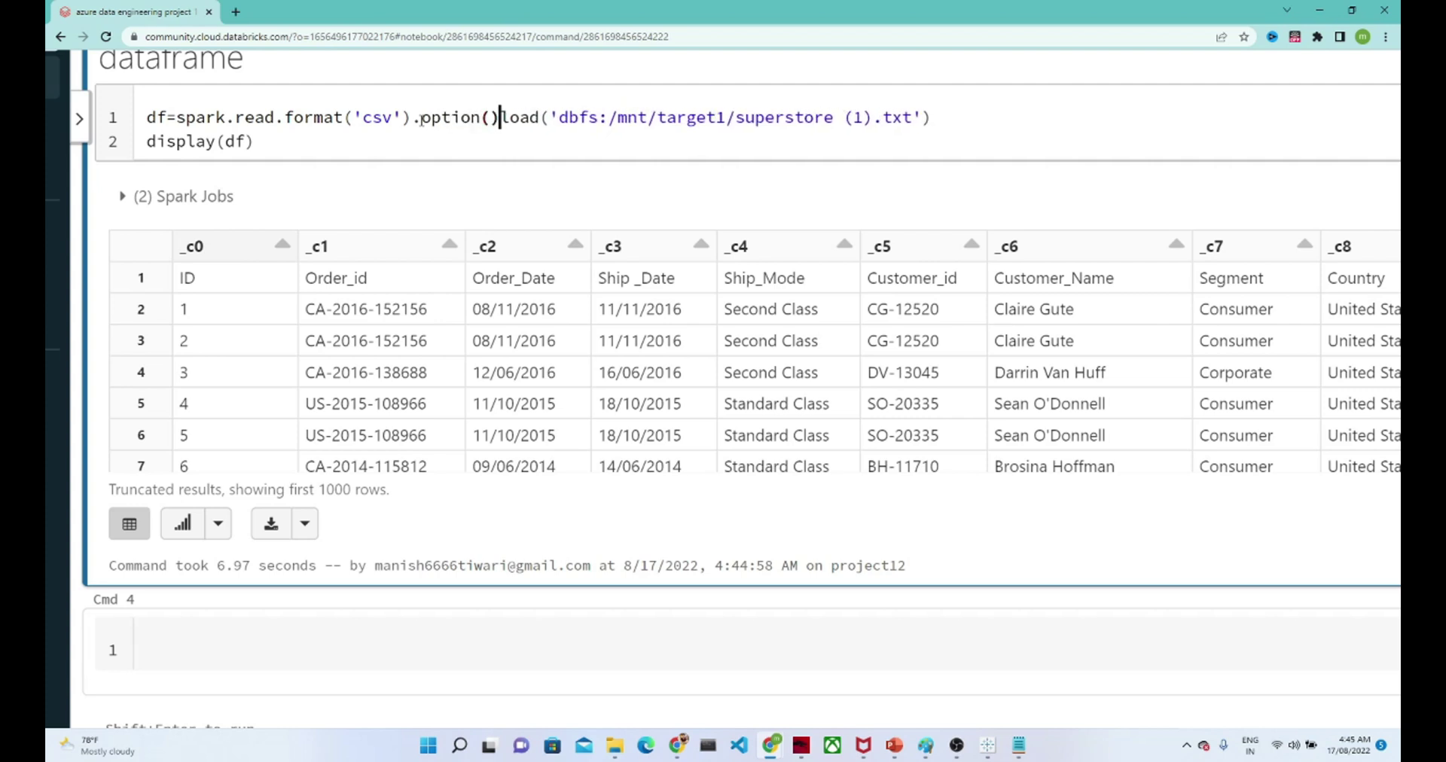
text(.)
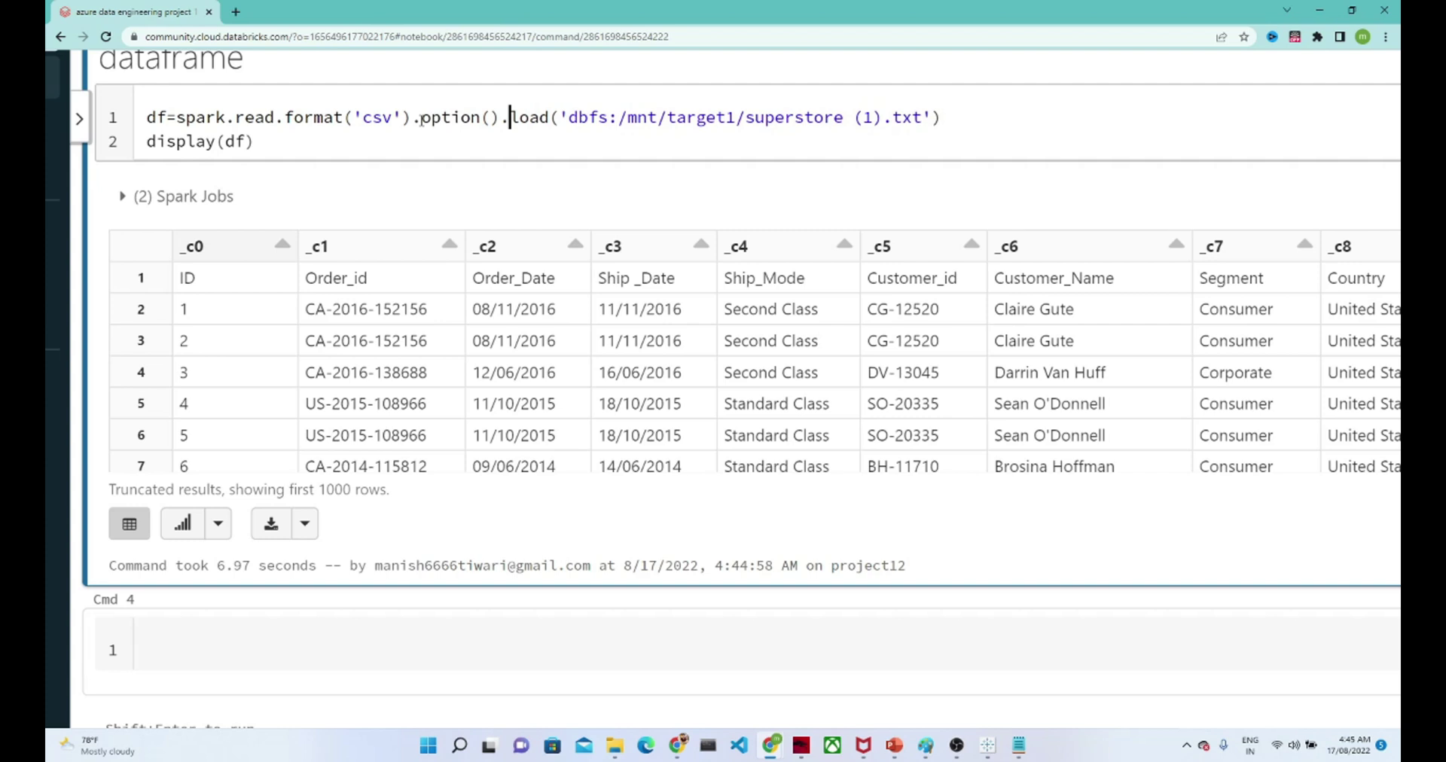
click(489, 117)
text(header)
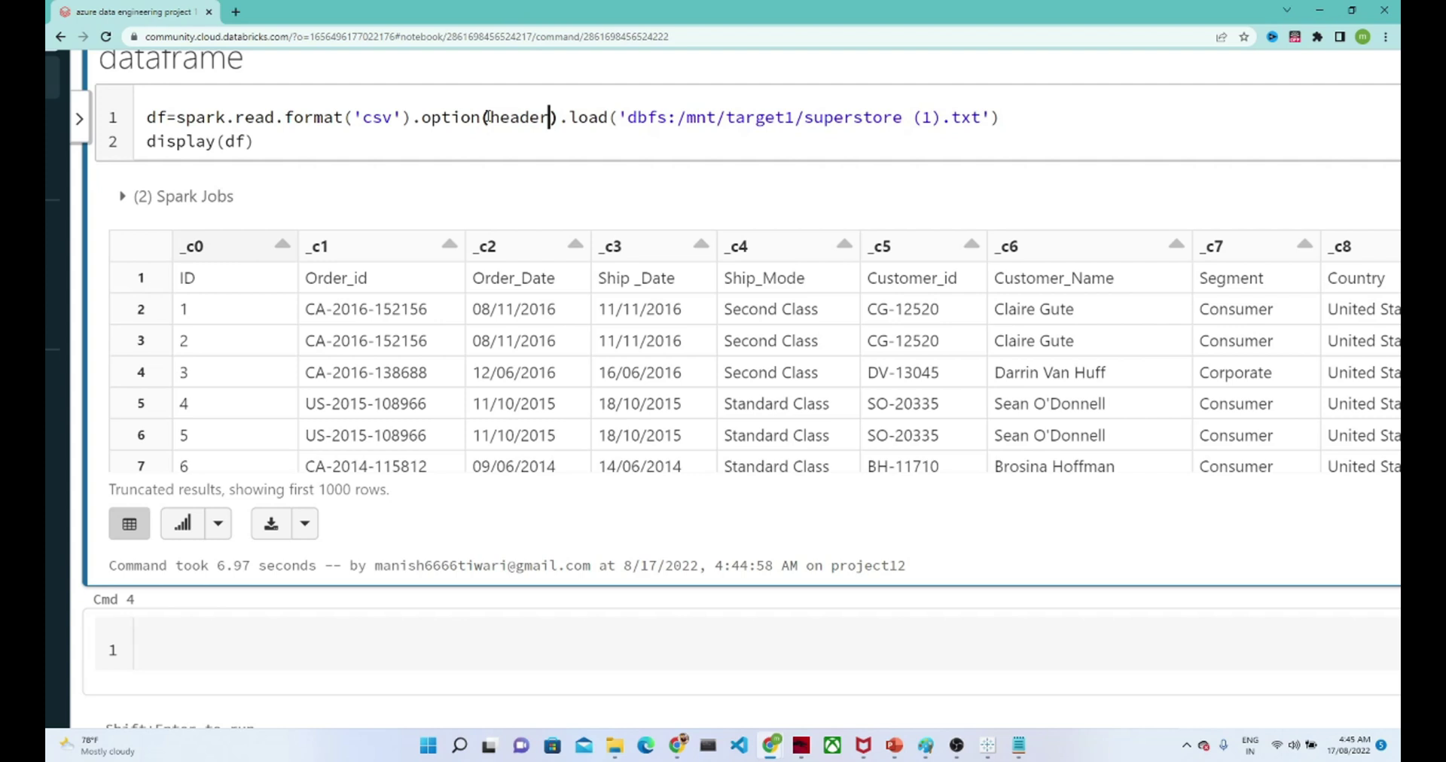
text(,"Tr)
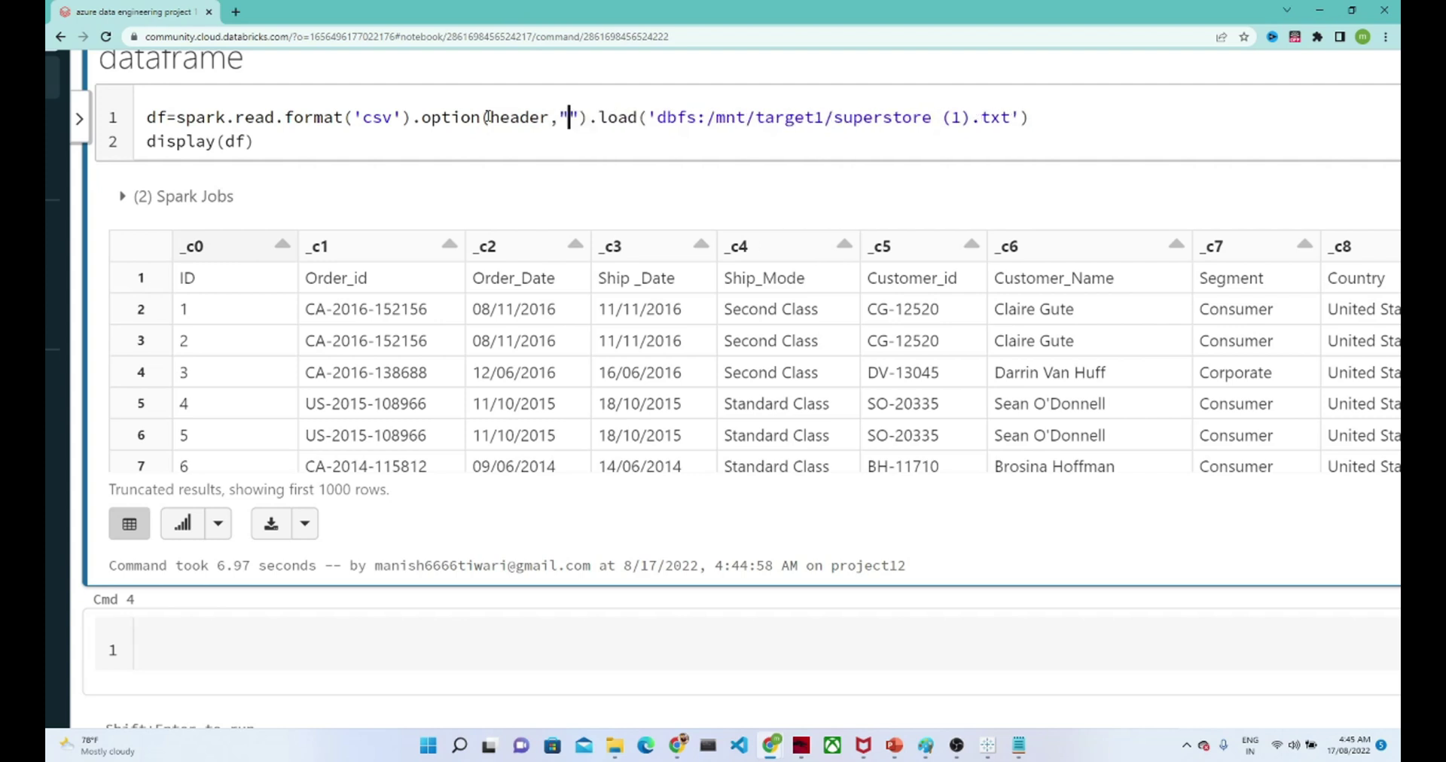
text(ue)
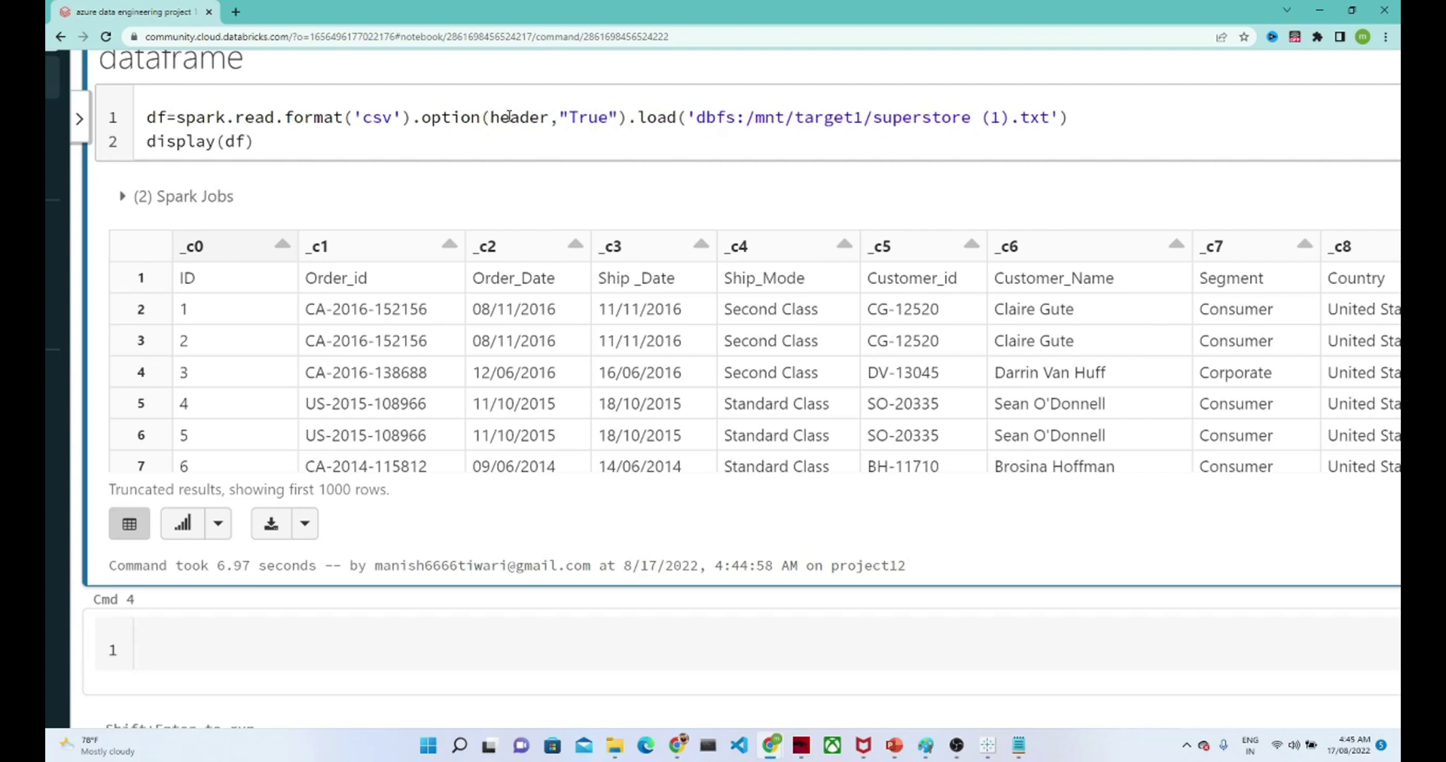
Insert .option(inferSchema,"True") before the load call of the read statement and run the dataframe cell.
click(632, 119)
text(.option)
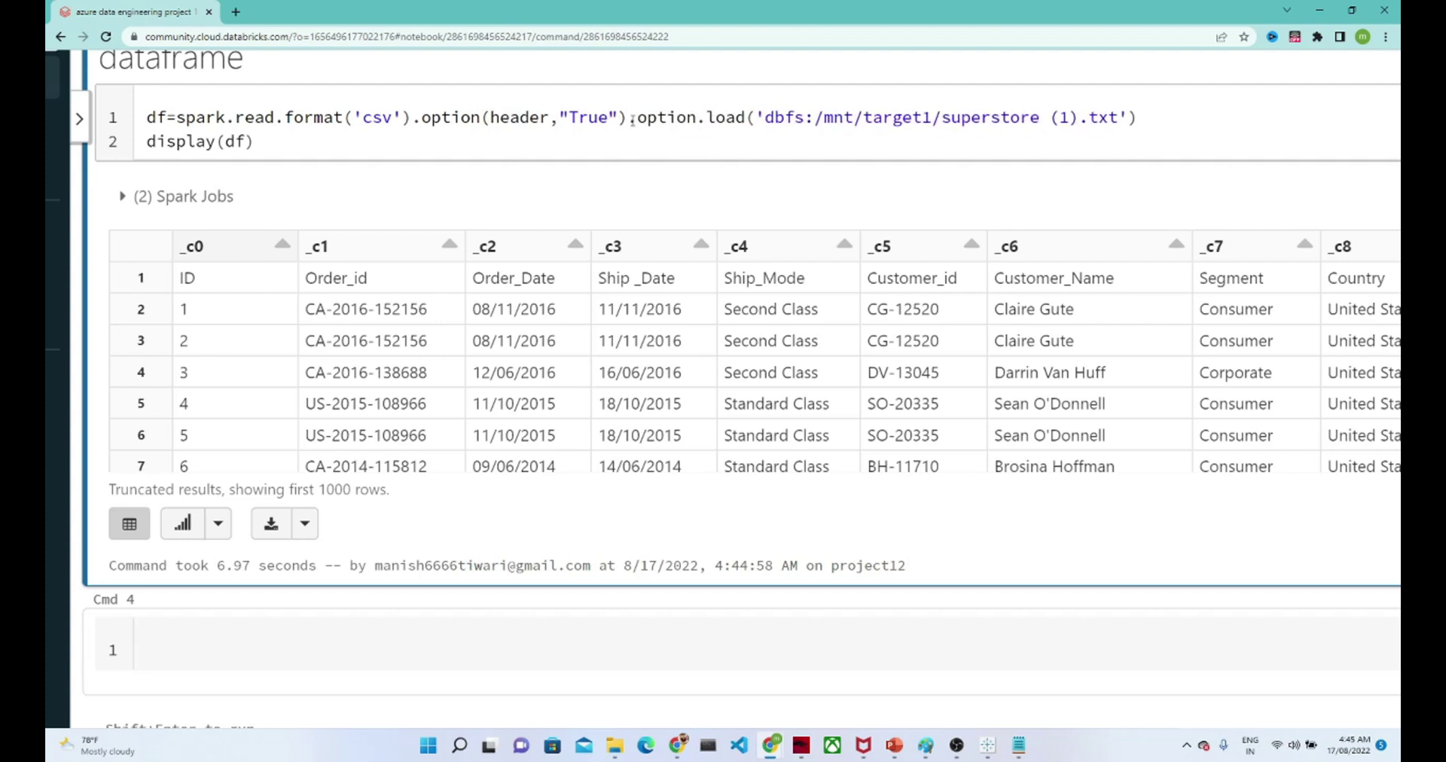
text((header,"True").opt)
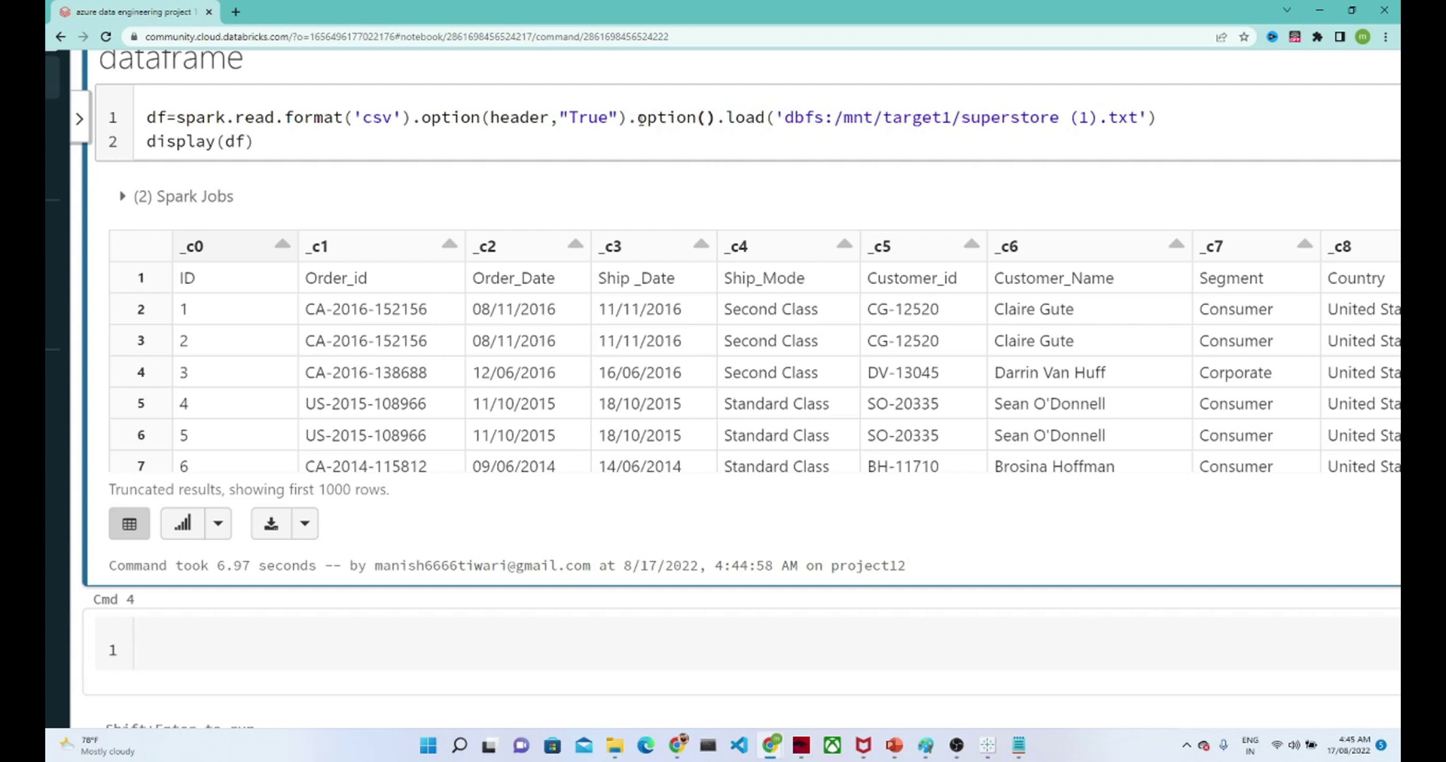
text(ion(infer)
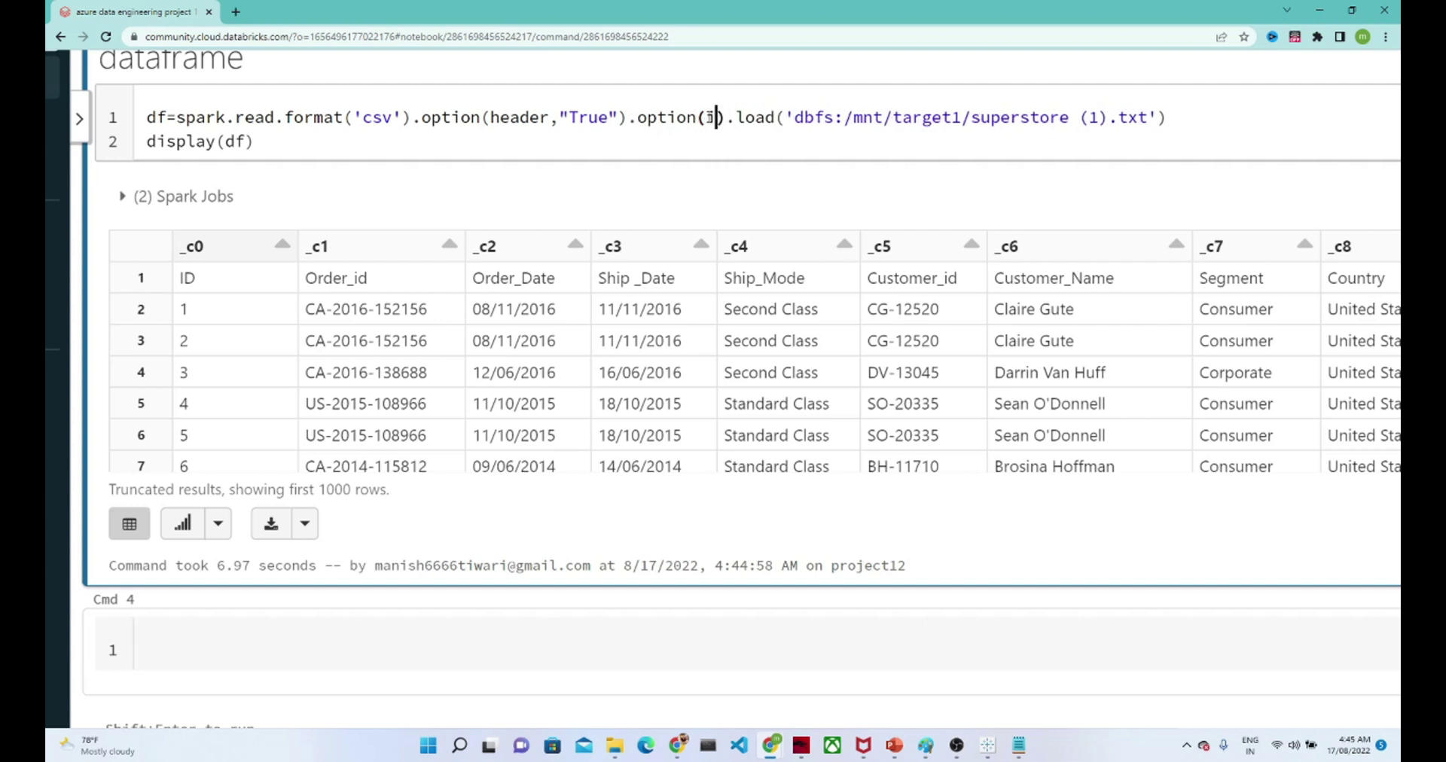
text(Schema)
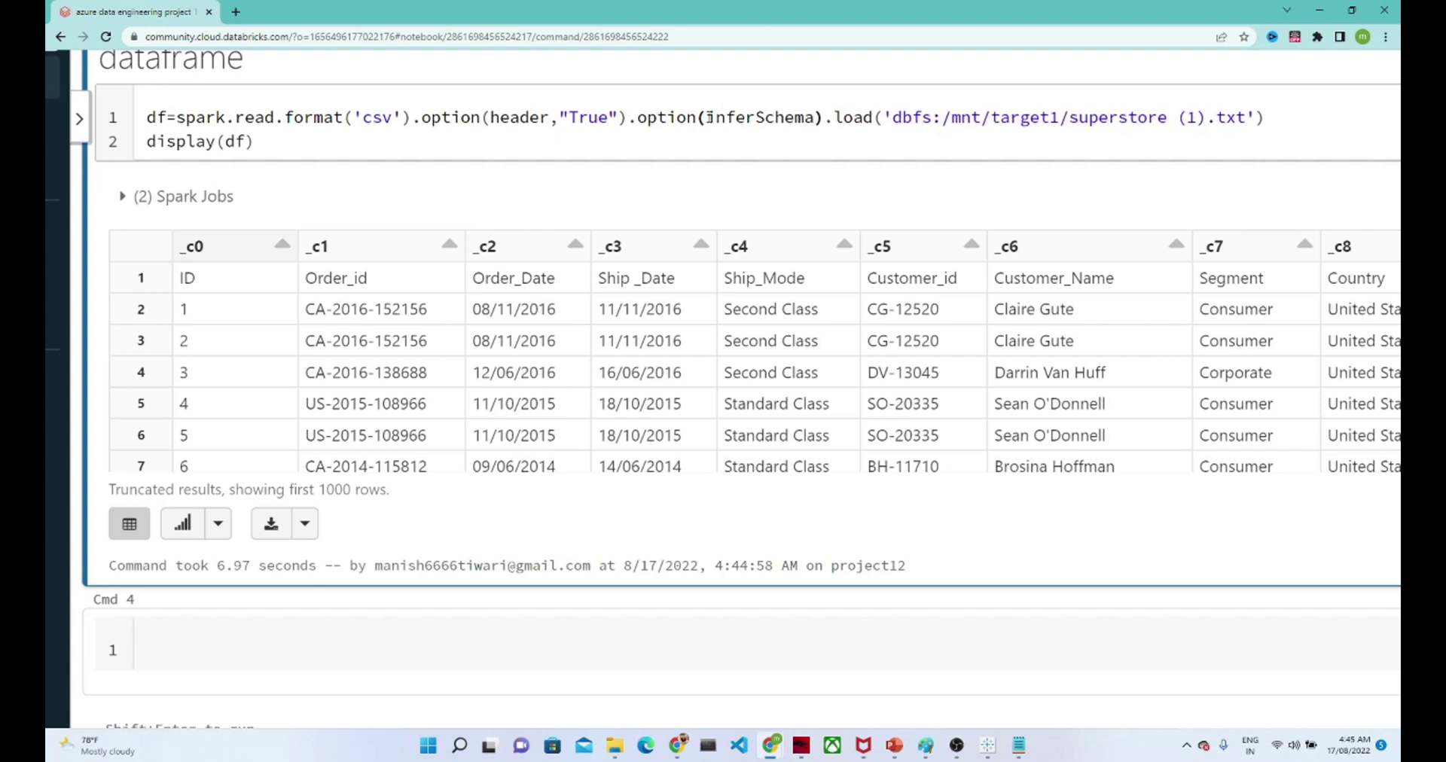
text(,")
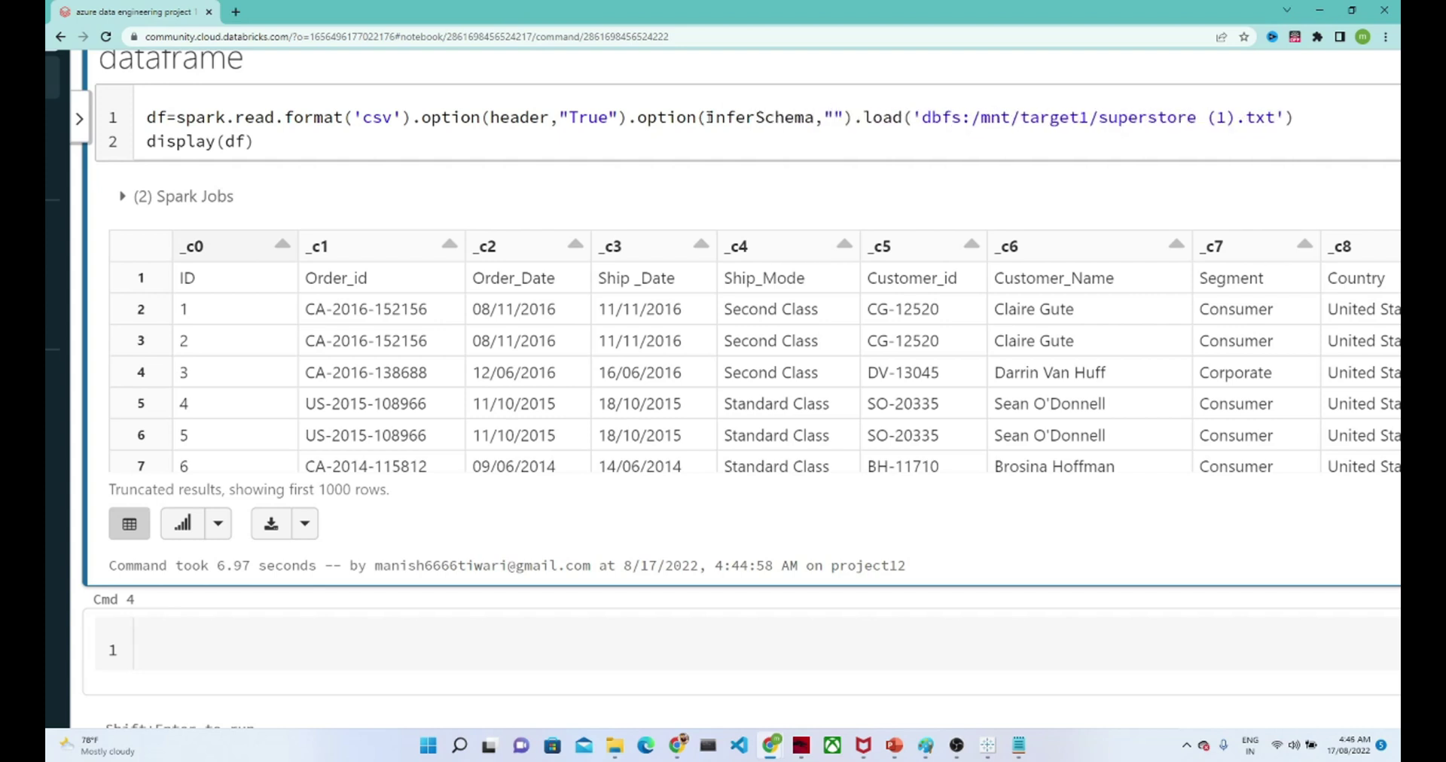
text(True)
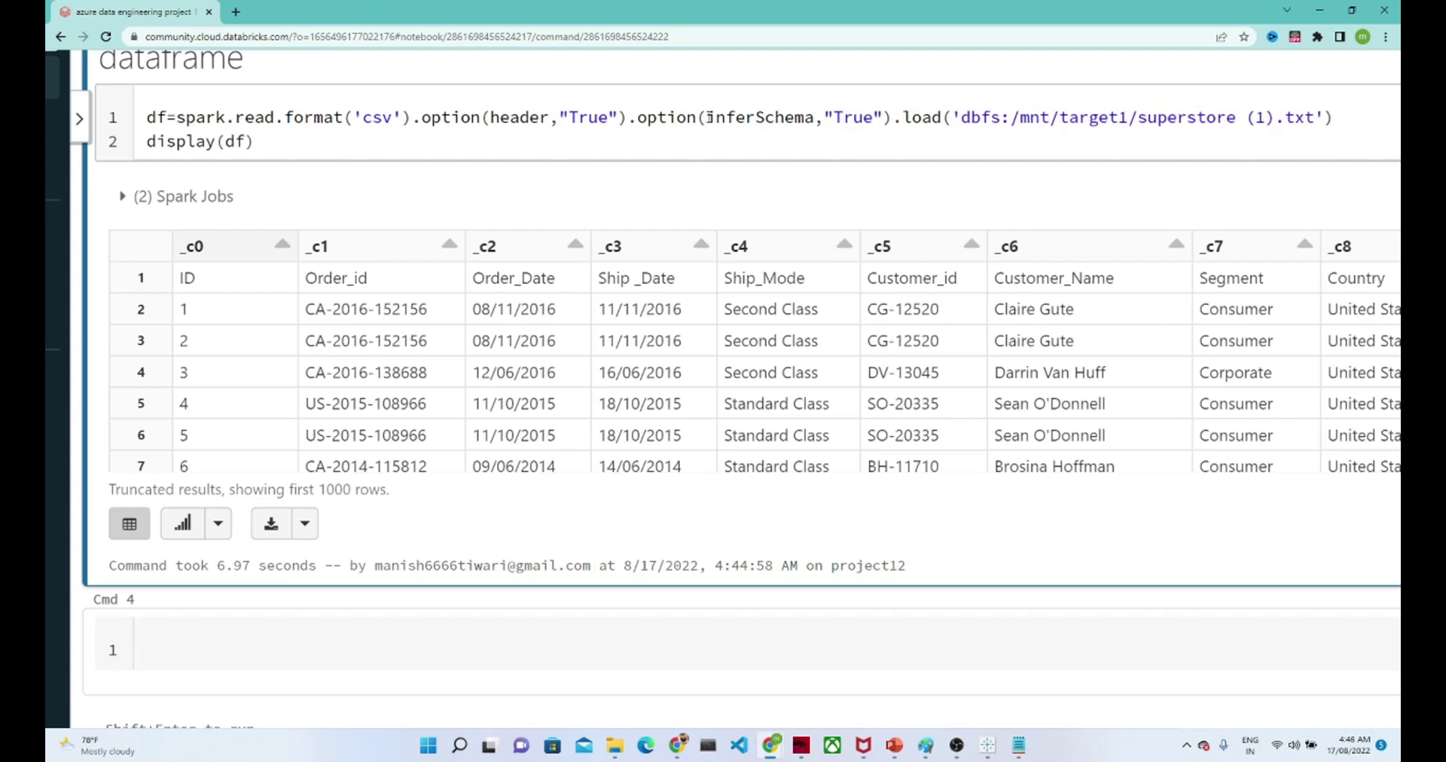
key(shift+Return)
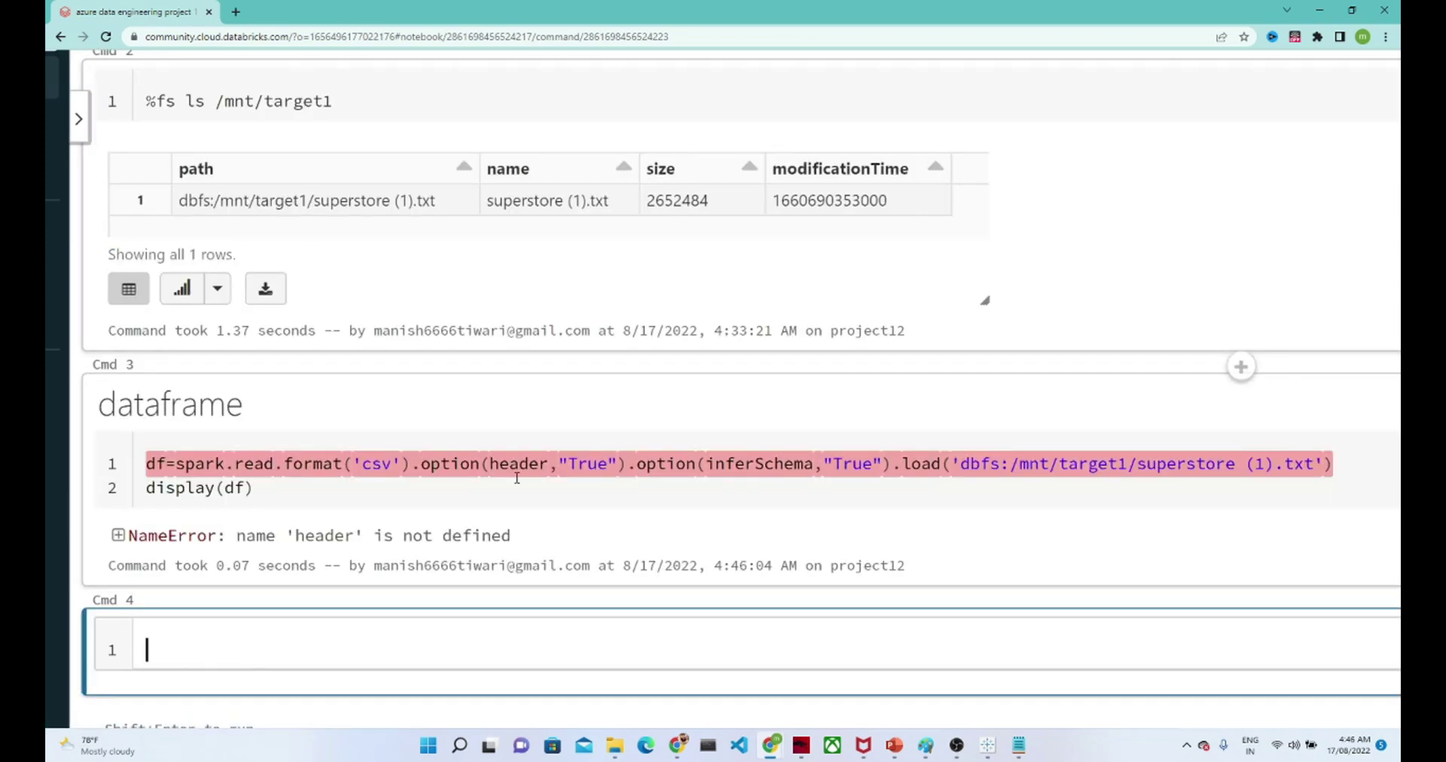
Enclose the option names header and inferSchema in double quotes and rerun the dataframe cell.
double_click(515, 465)
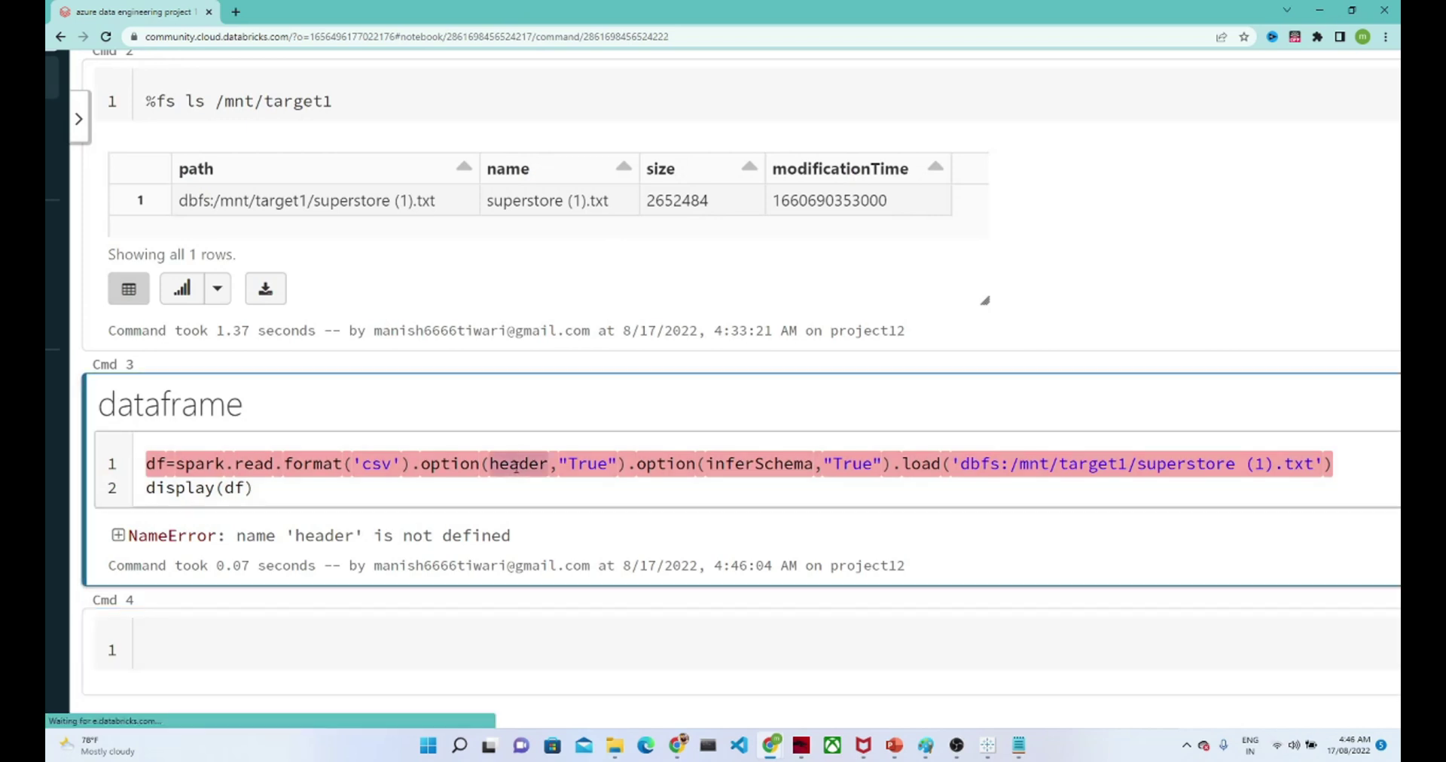
text(")
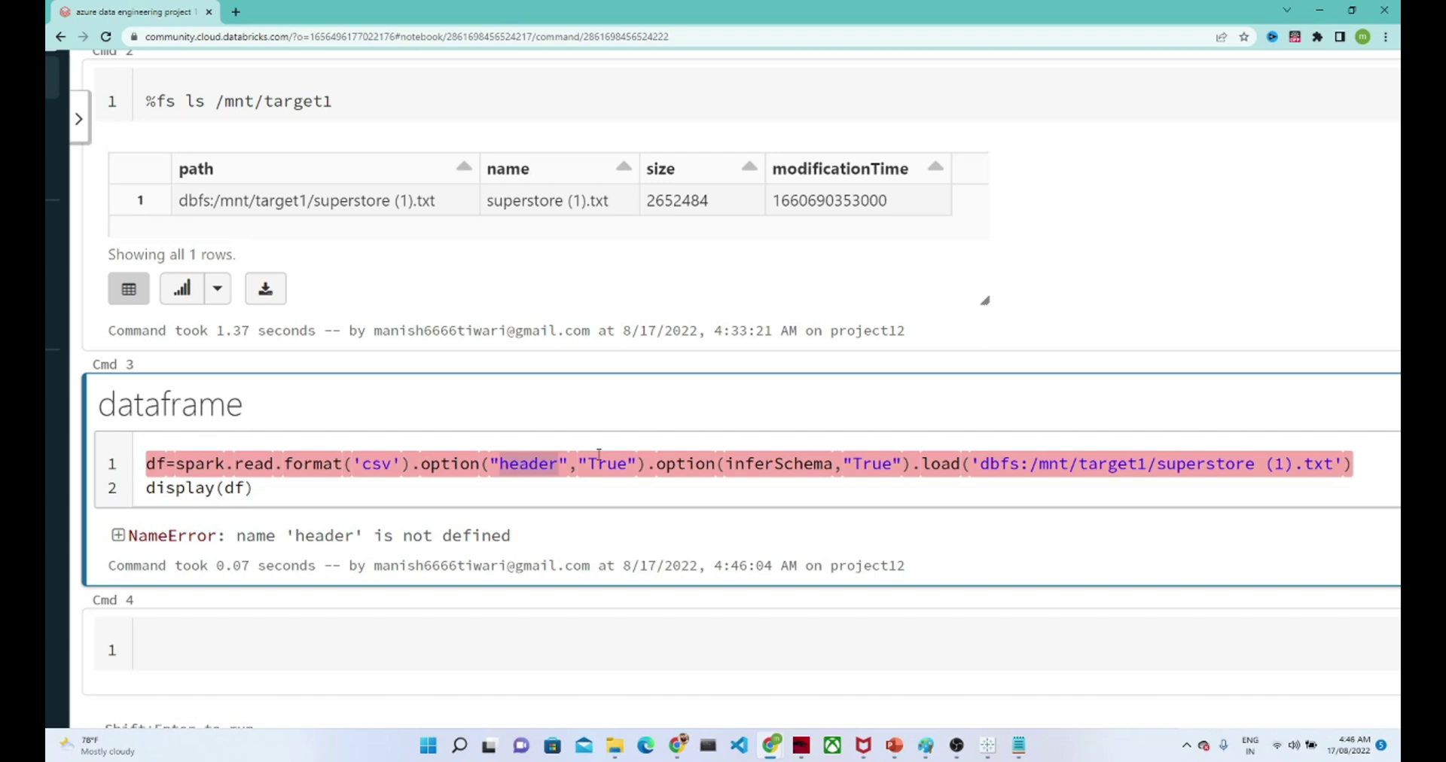
click(773, 462)
double_click(773, 463)
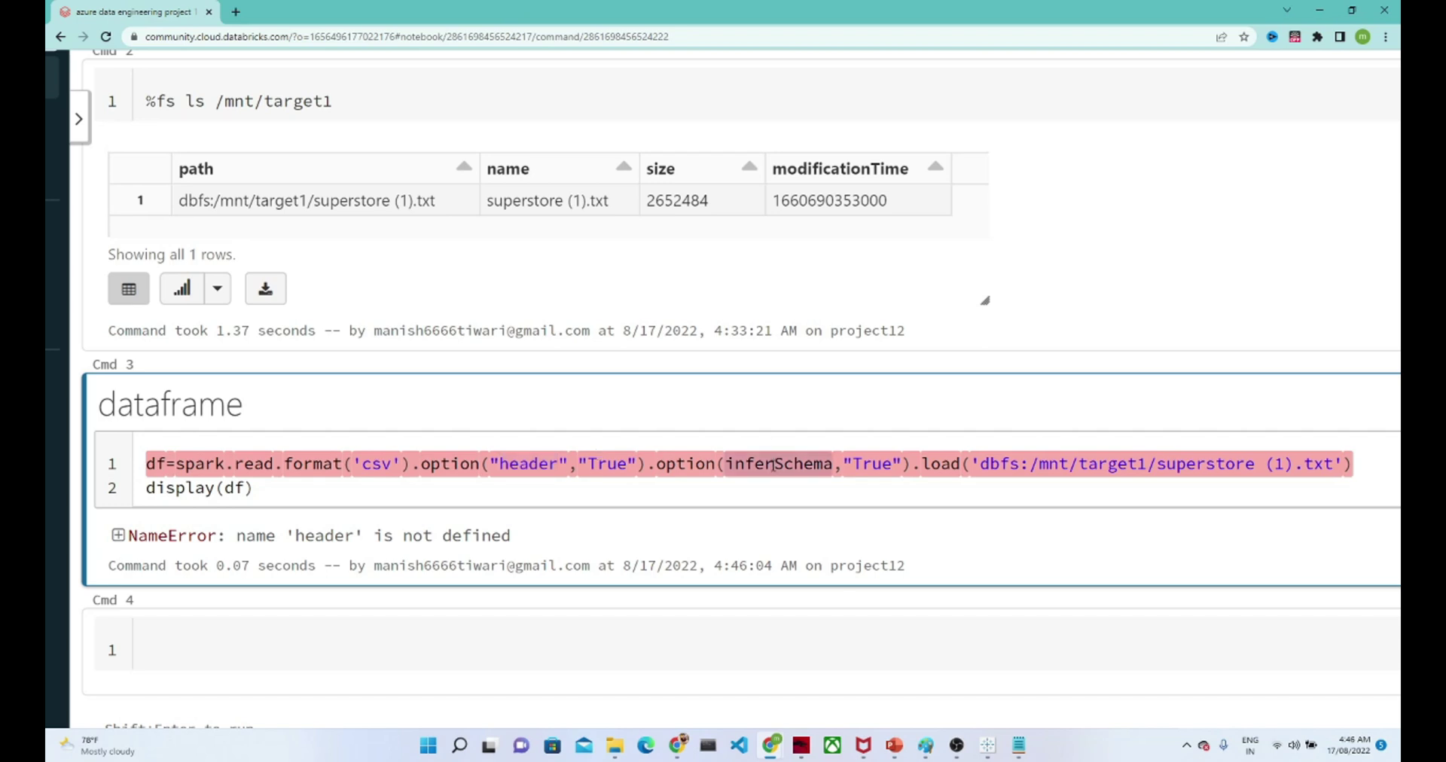
text(")
key(shift+Return)
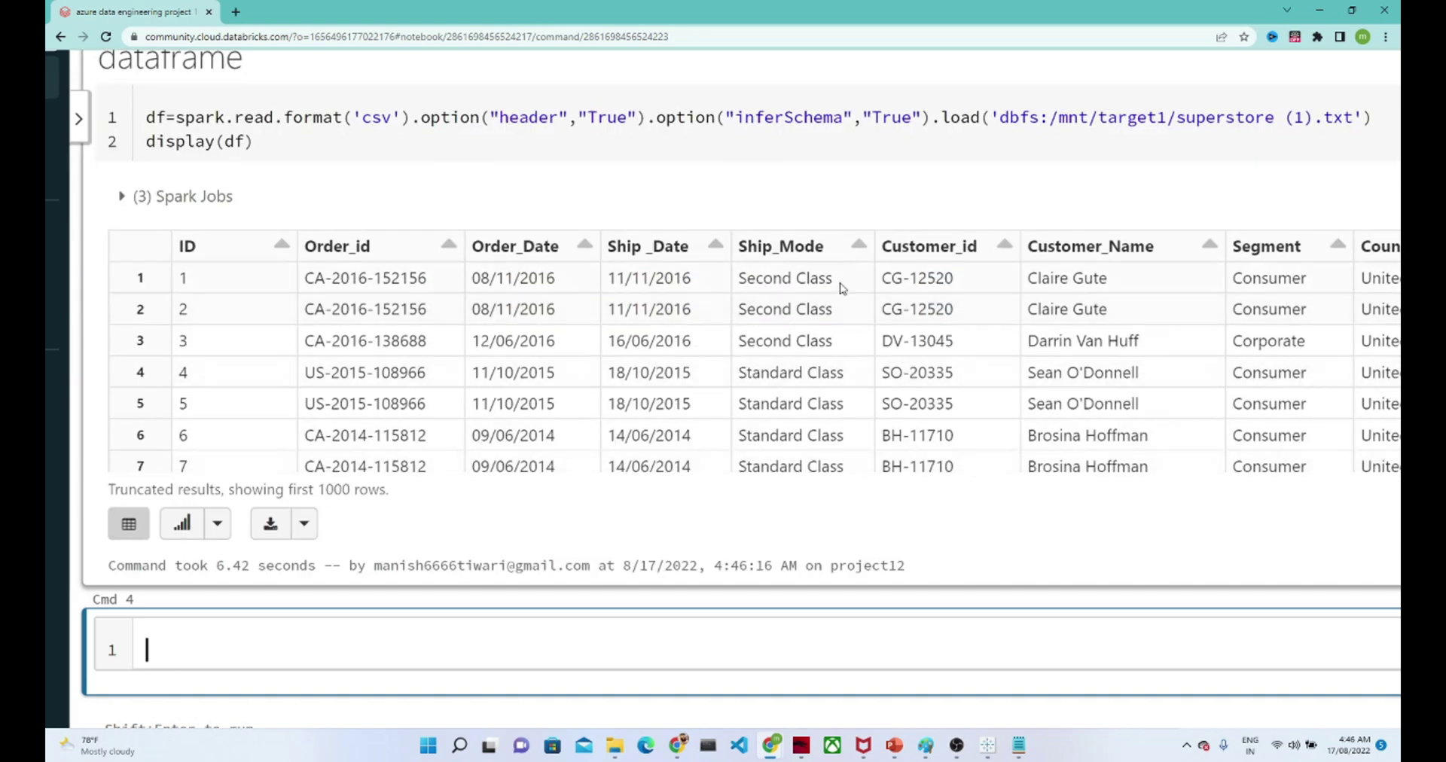
Examine the columns of the displayed dataframe table from ID through Product_Name.
click(506, 466)
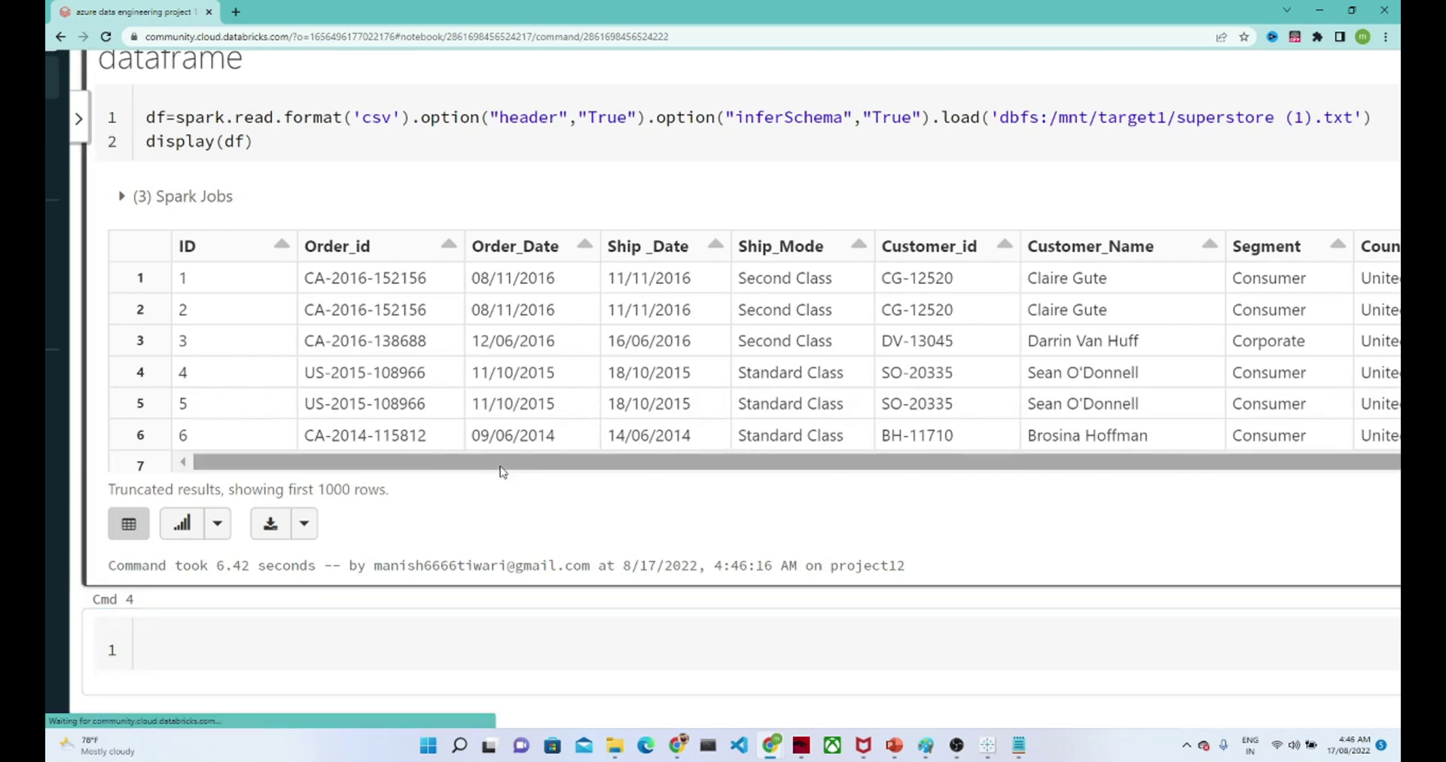
scroll(509, 467, right, 2)
drag(506, 466, 1397, 449)
scroll(1110, 439, left, 10)
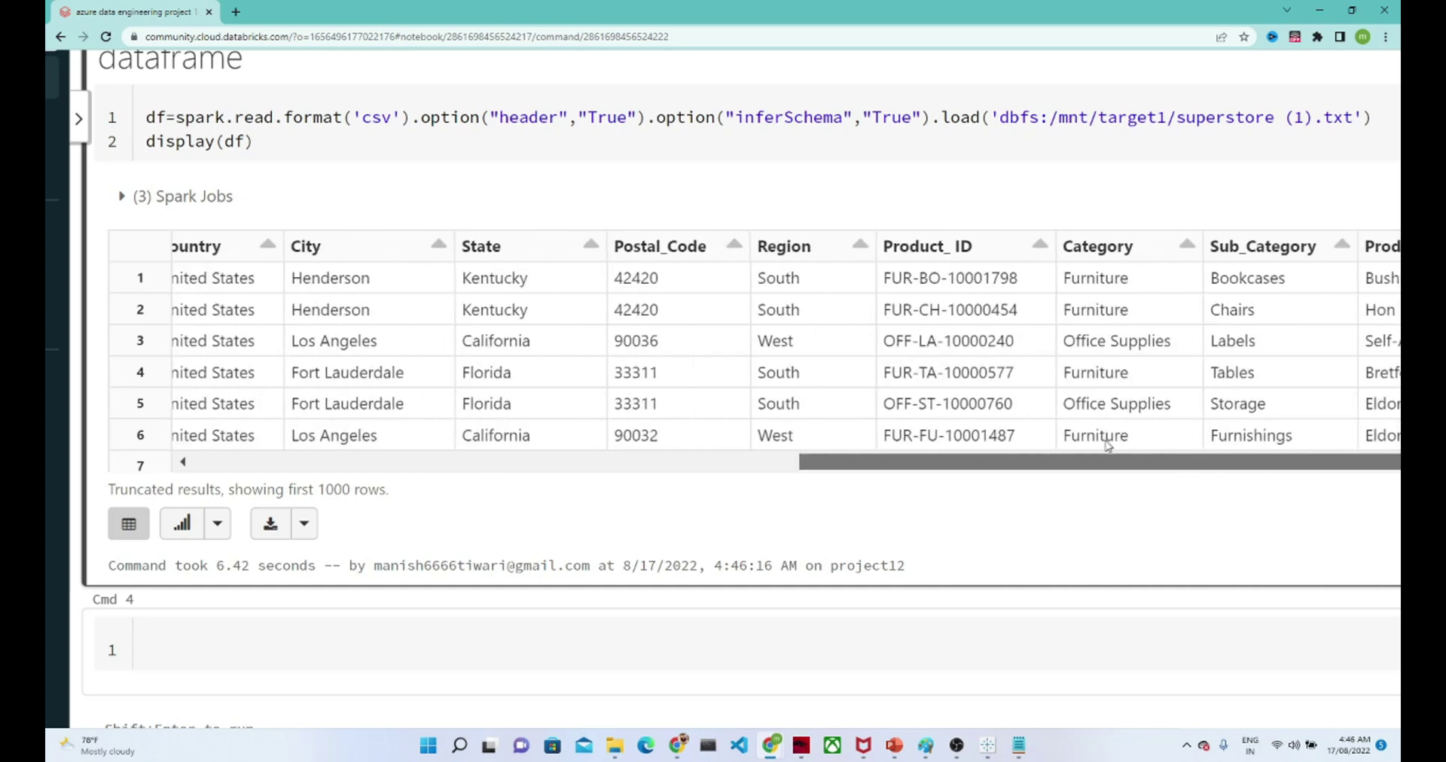
scroll(1018, 439, left, 1)
scroll(1018, 439, left, 13)
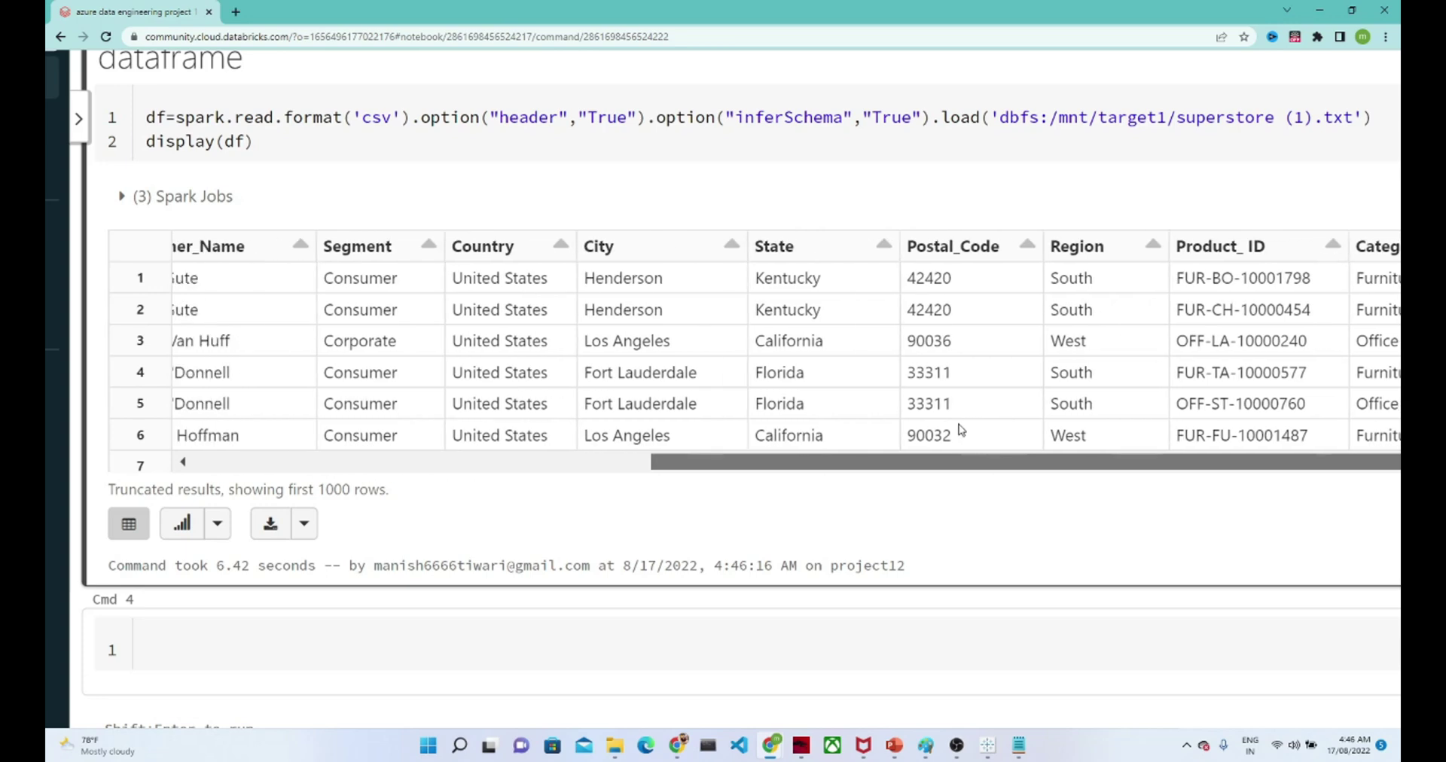
scroll(482, 442, right, 20)
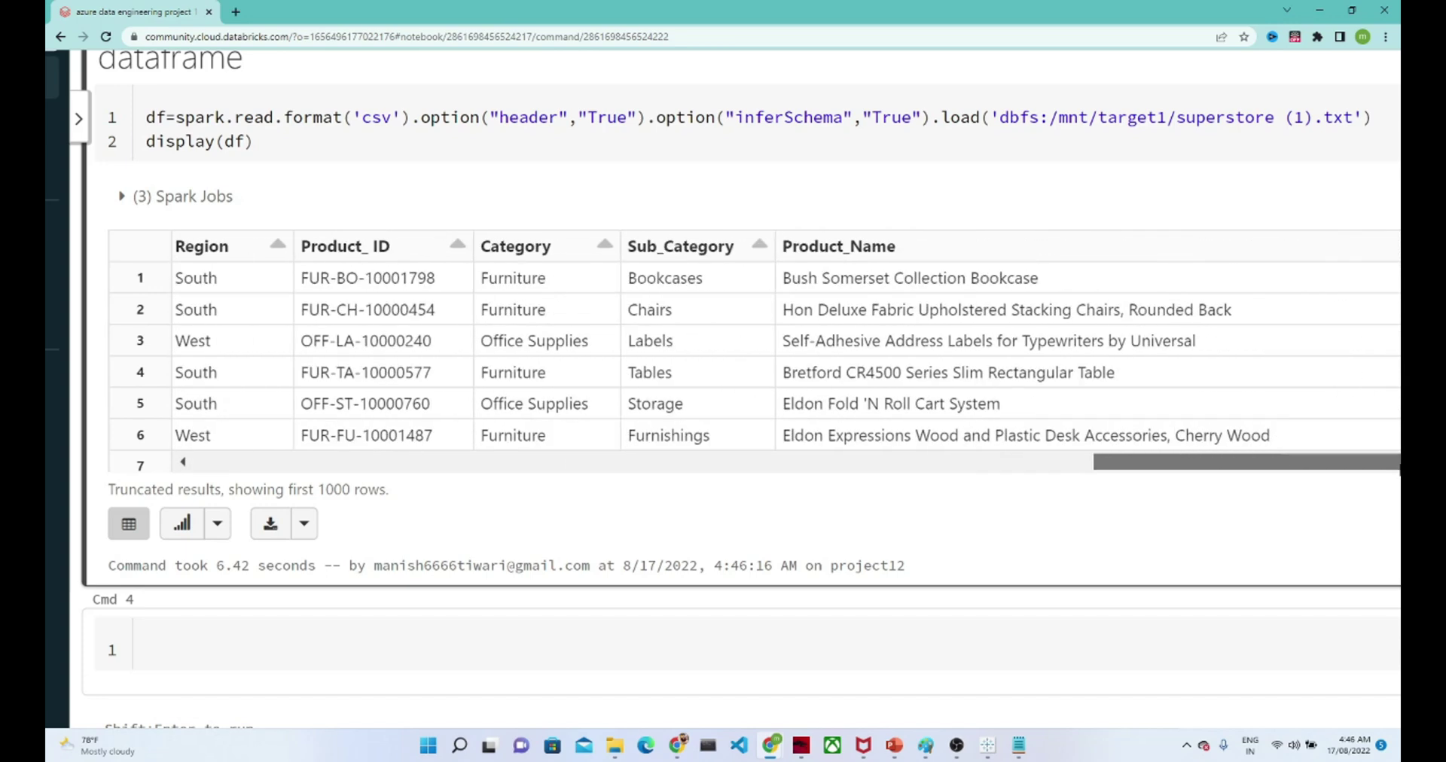
scroll(829, 422, left, 10)
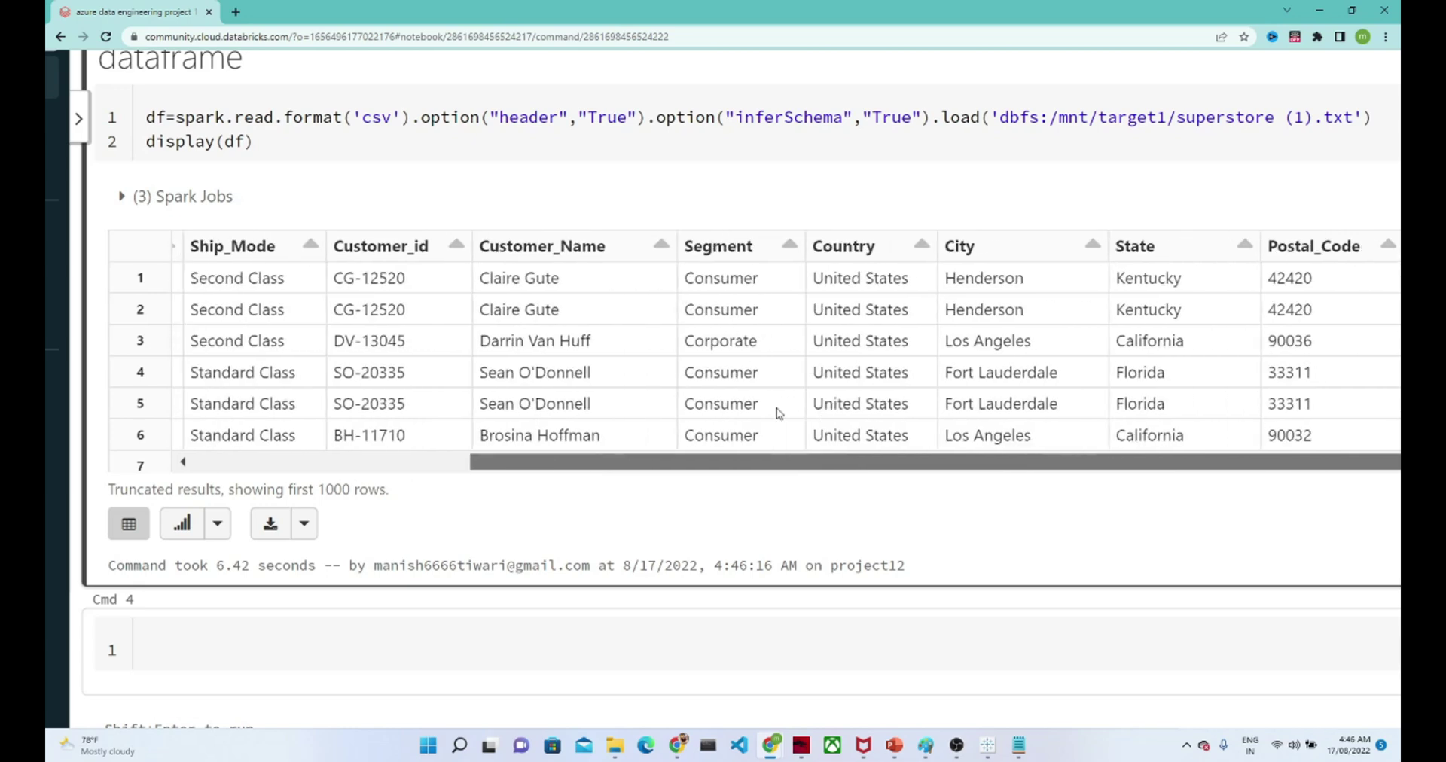
scroll(738, 411, left, 5)
scroll(482, 413, right, 10)
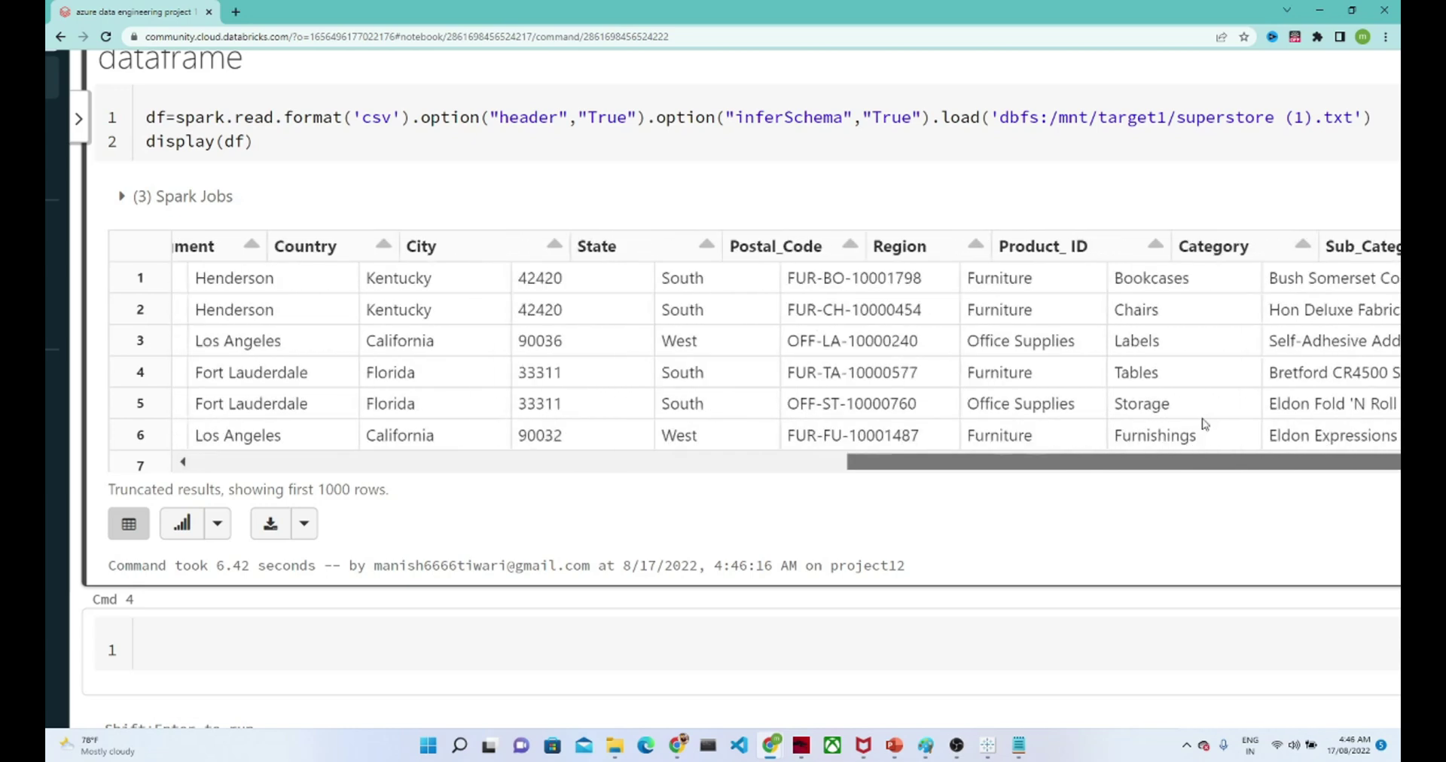
scroll(1204, 423, right, 10)
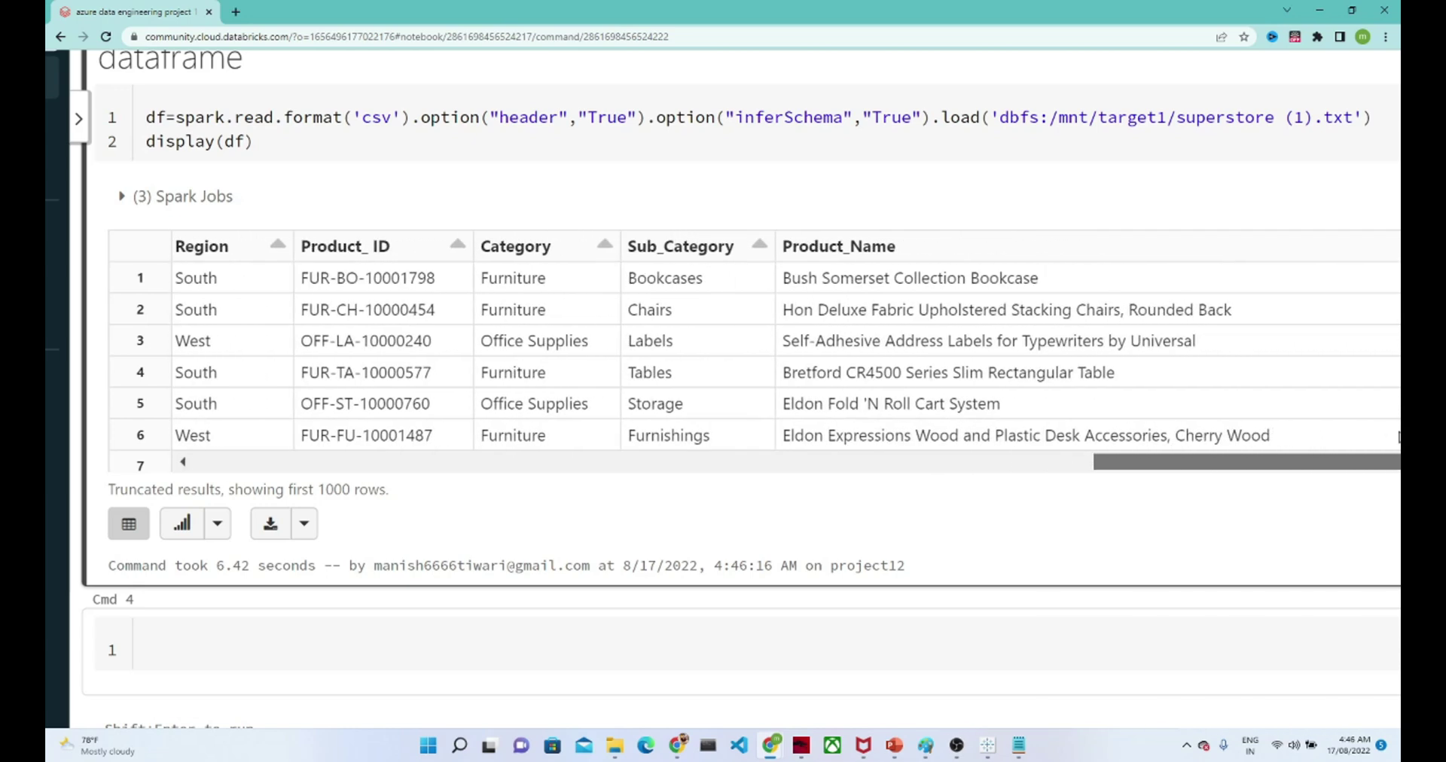
scroll(833, 375, left, 10)
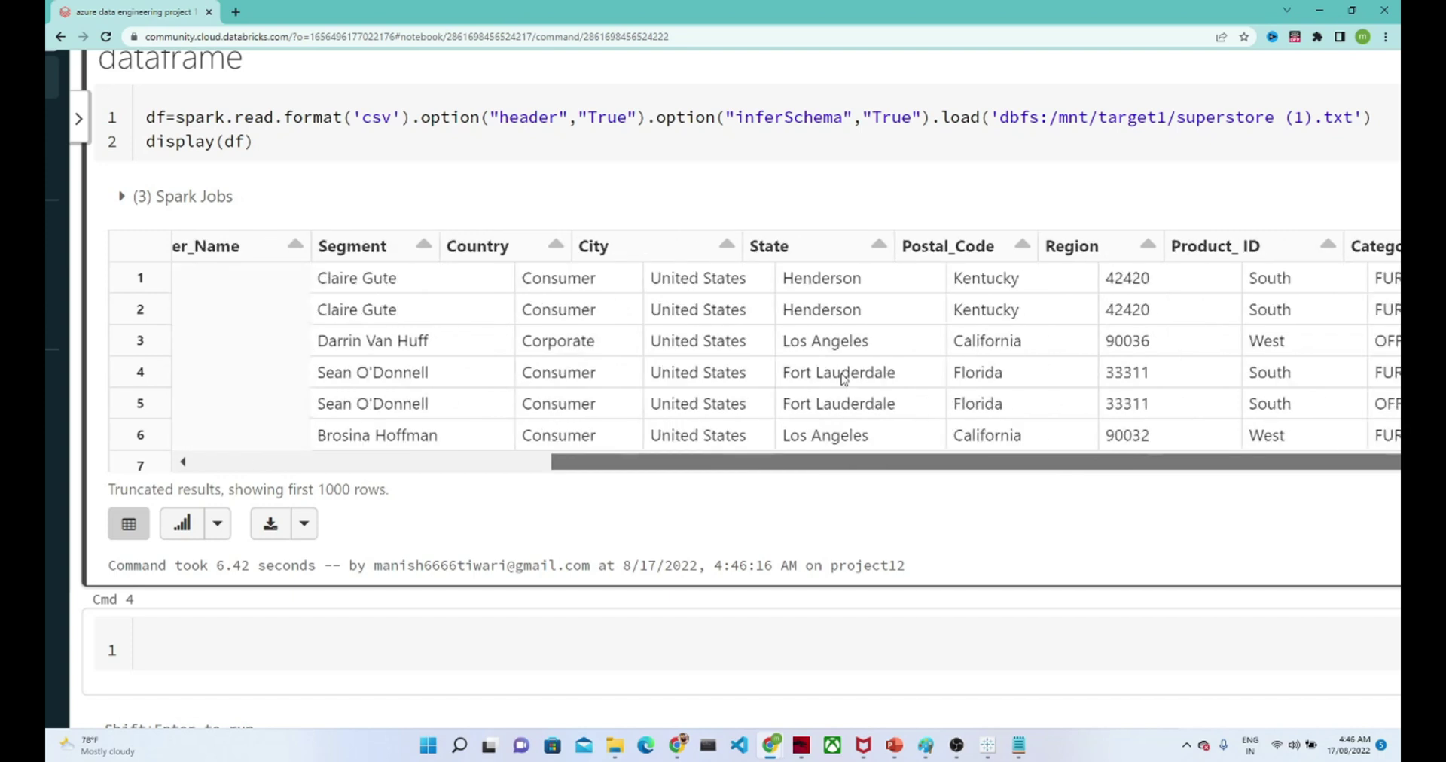
Enter df.columns in the empty cell below the dataframe cell and run it to list the column names.
click(263, 643)
text(df.)
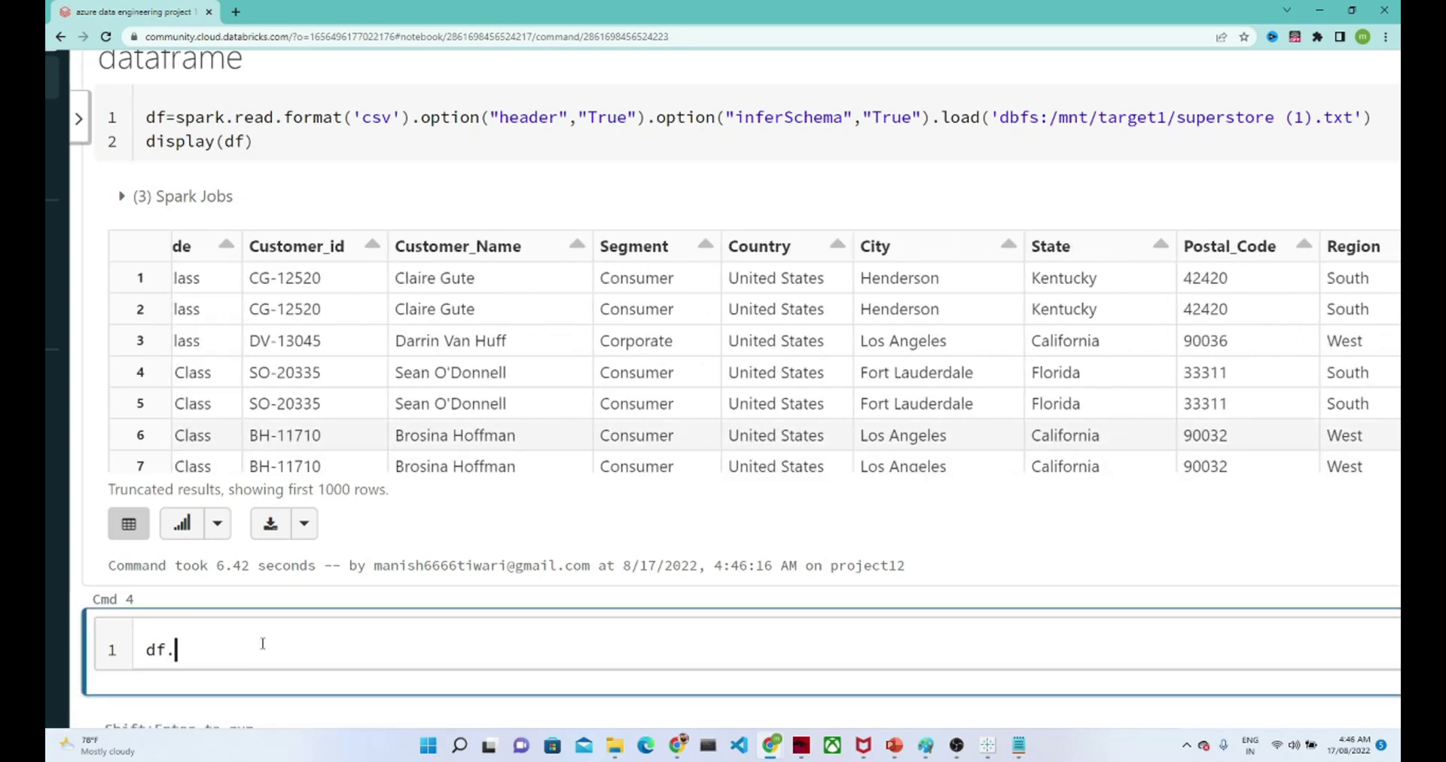
text(columns)
key(shift+Return)
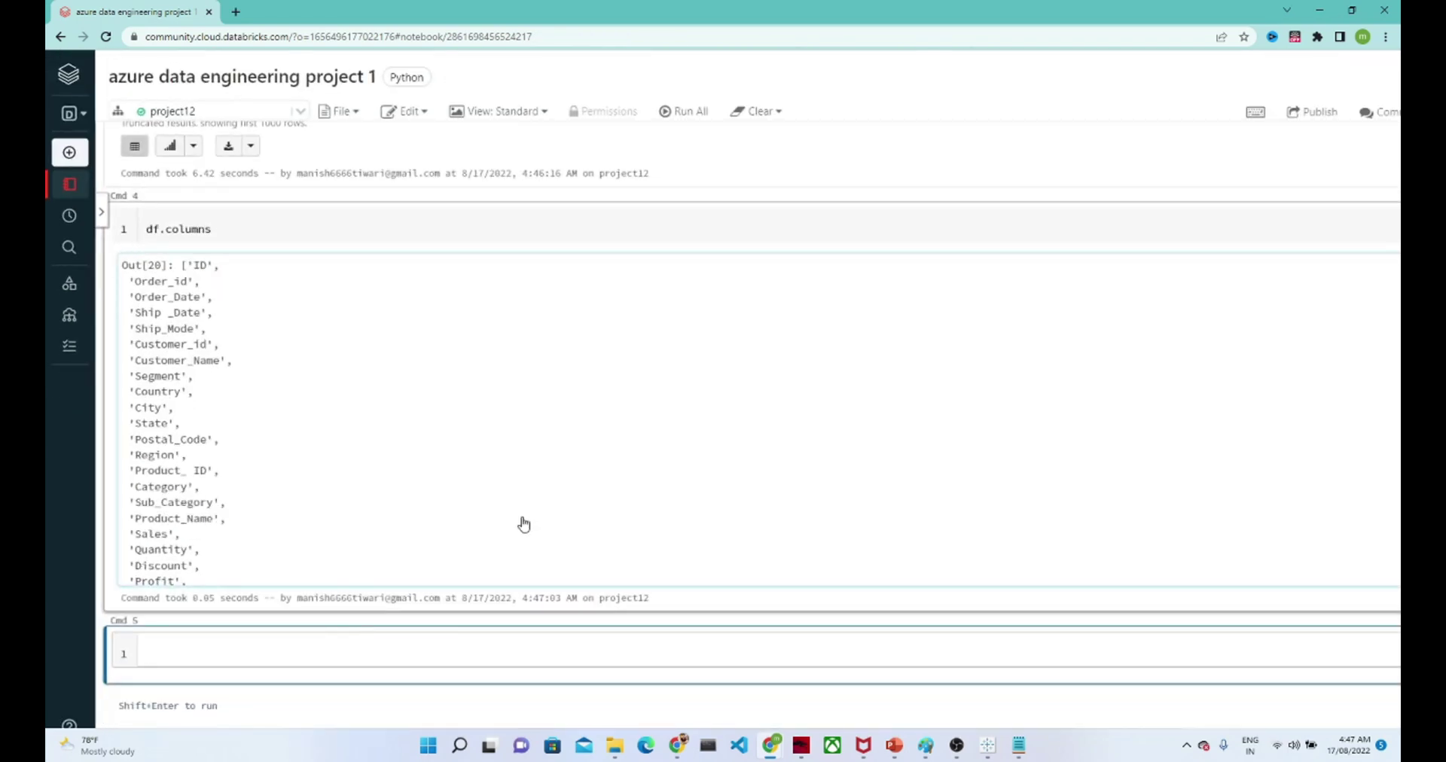
click(442, 511)
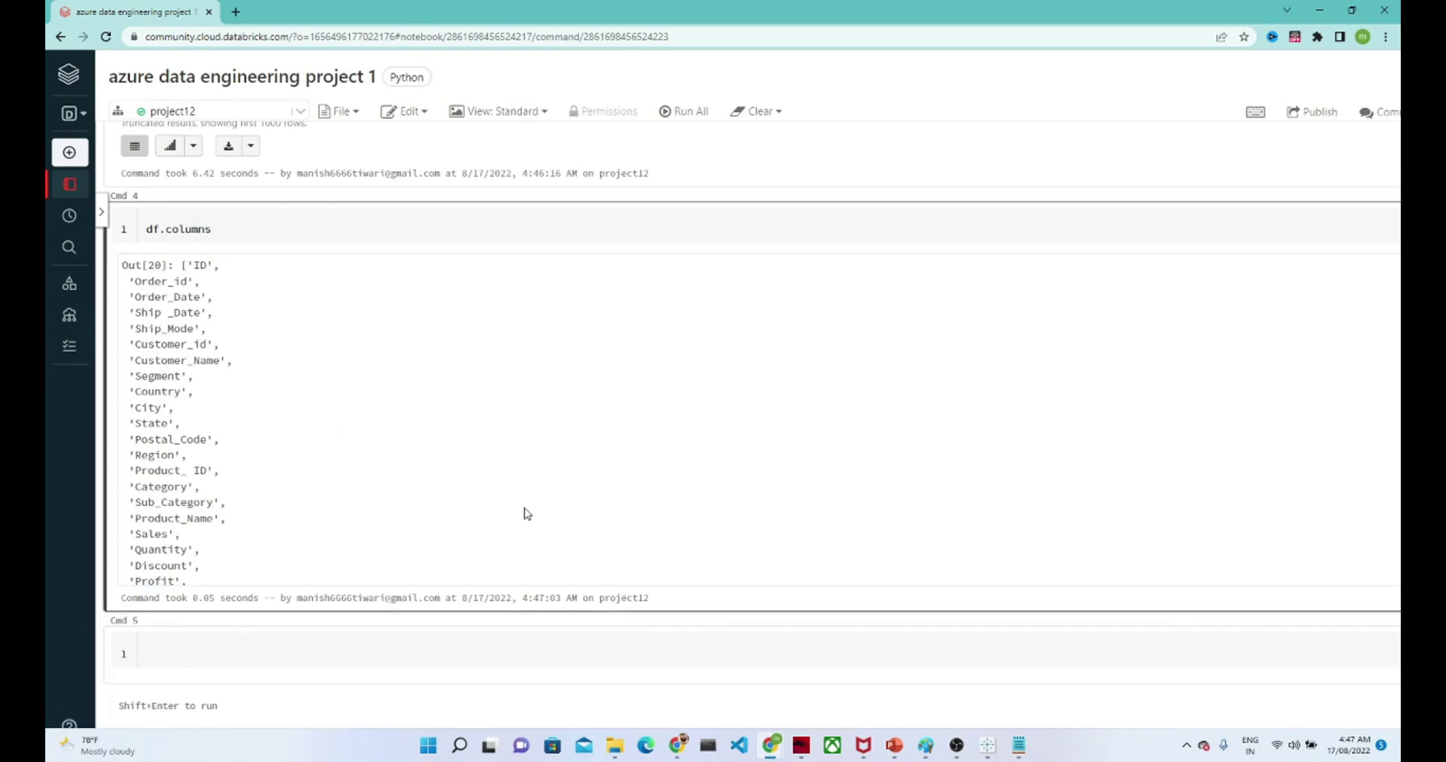
Examine the dataframe table's columns from ID to order_s, especially the values in user_id, state_id and order_s.
key(ctrl+minus)
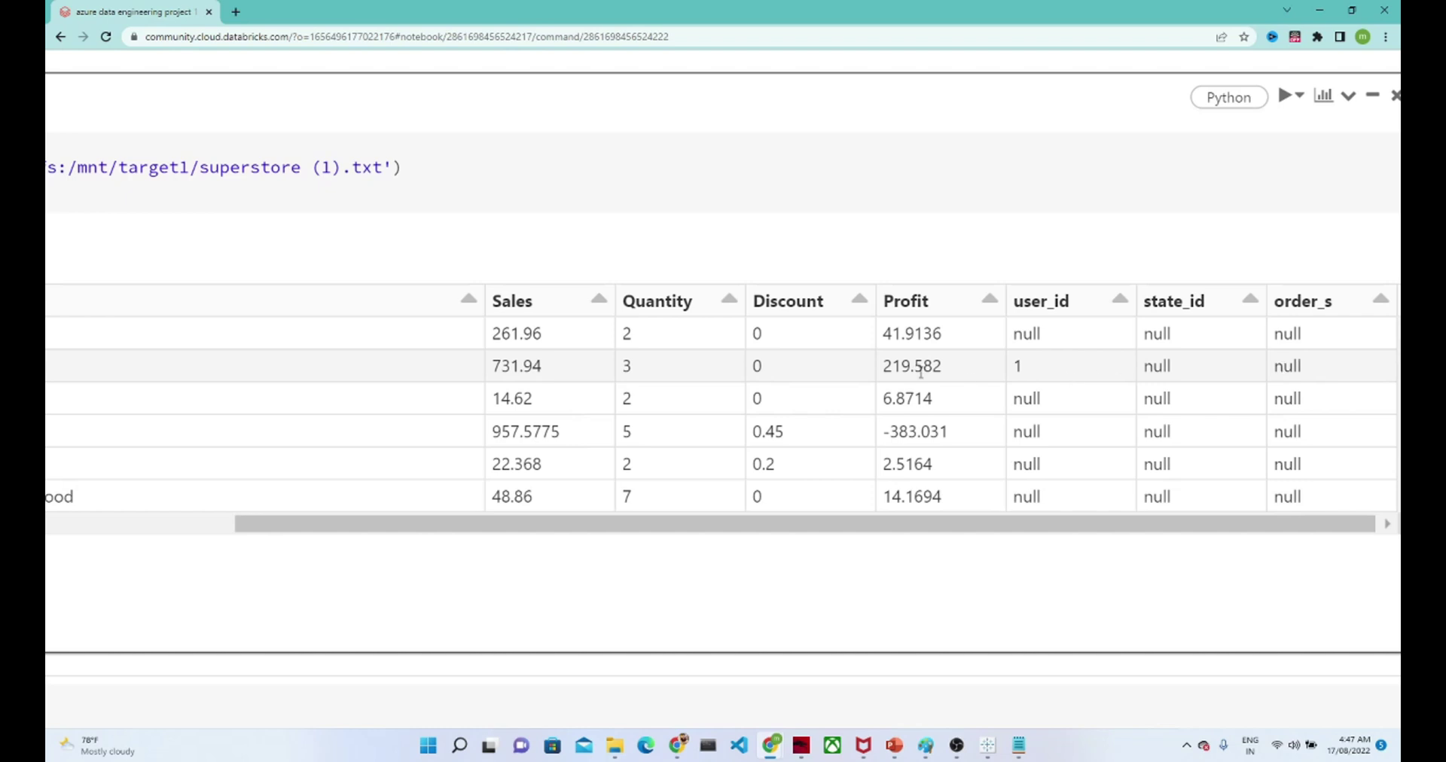
key(ctrl+0)
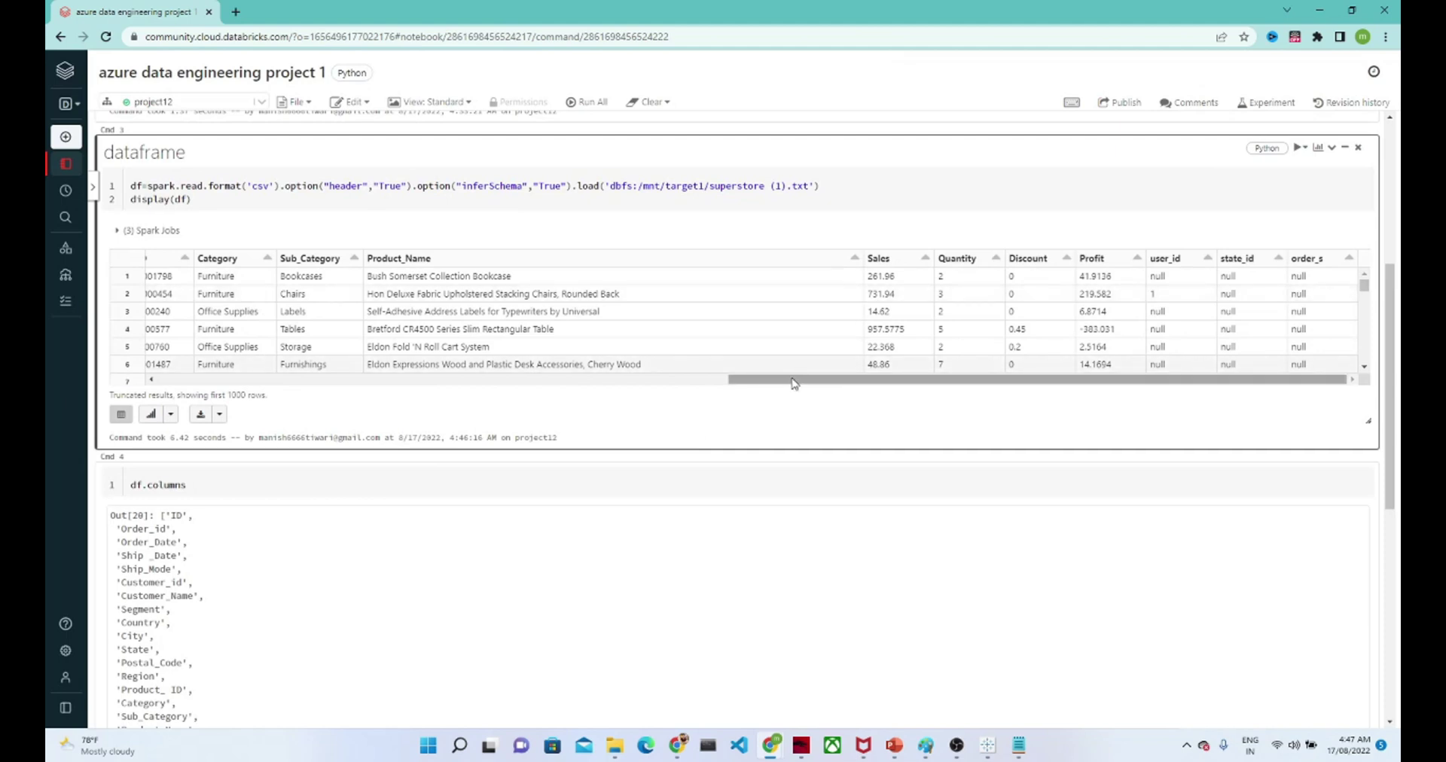
drag(792, 384, 852, 388)
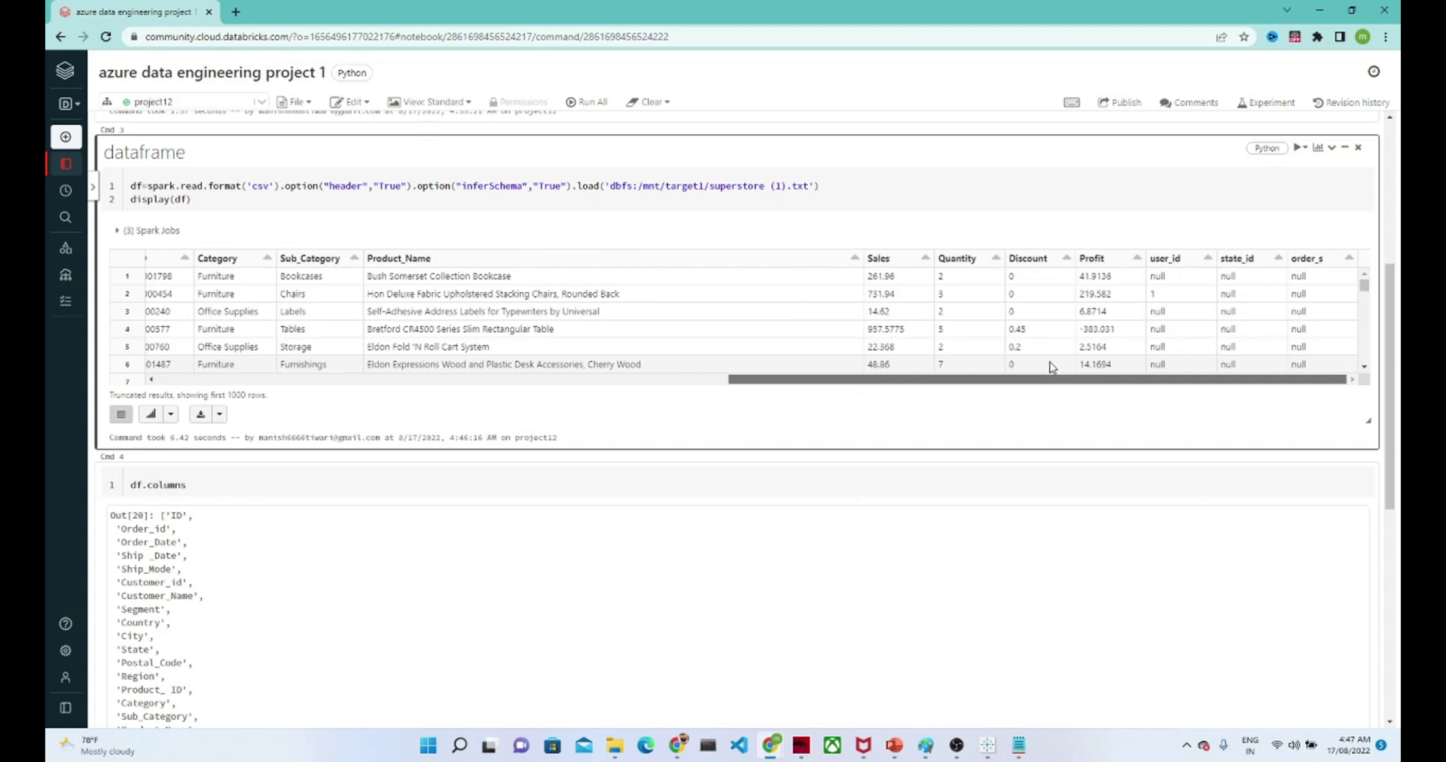
scroll(1303, 251, up, 5)
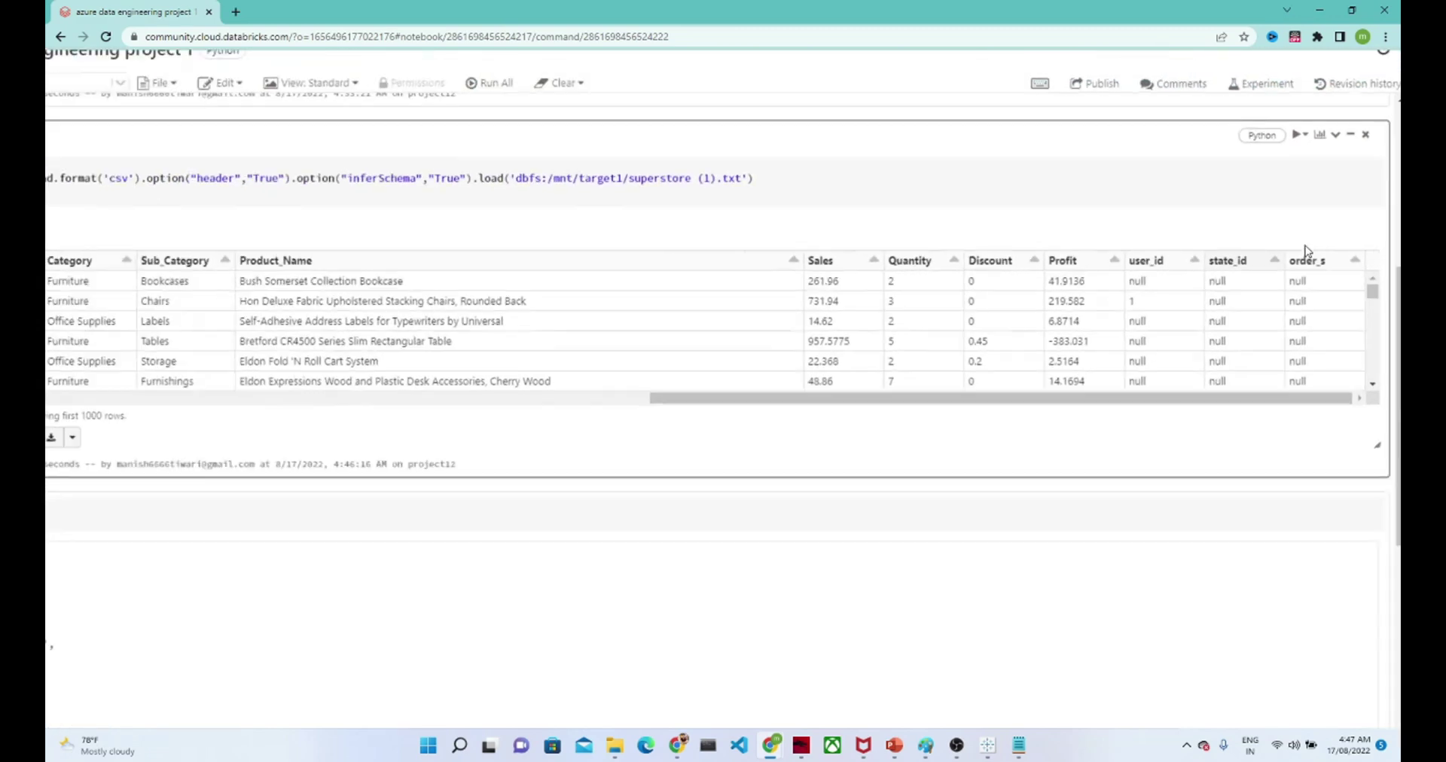
scroll(1305, 250, down, 5)
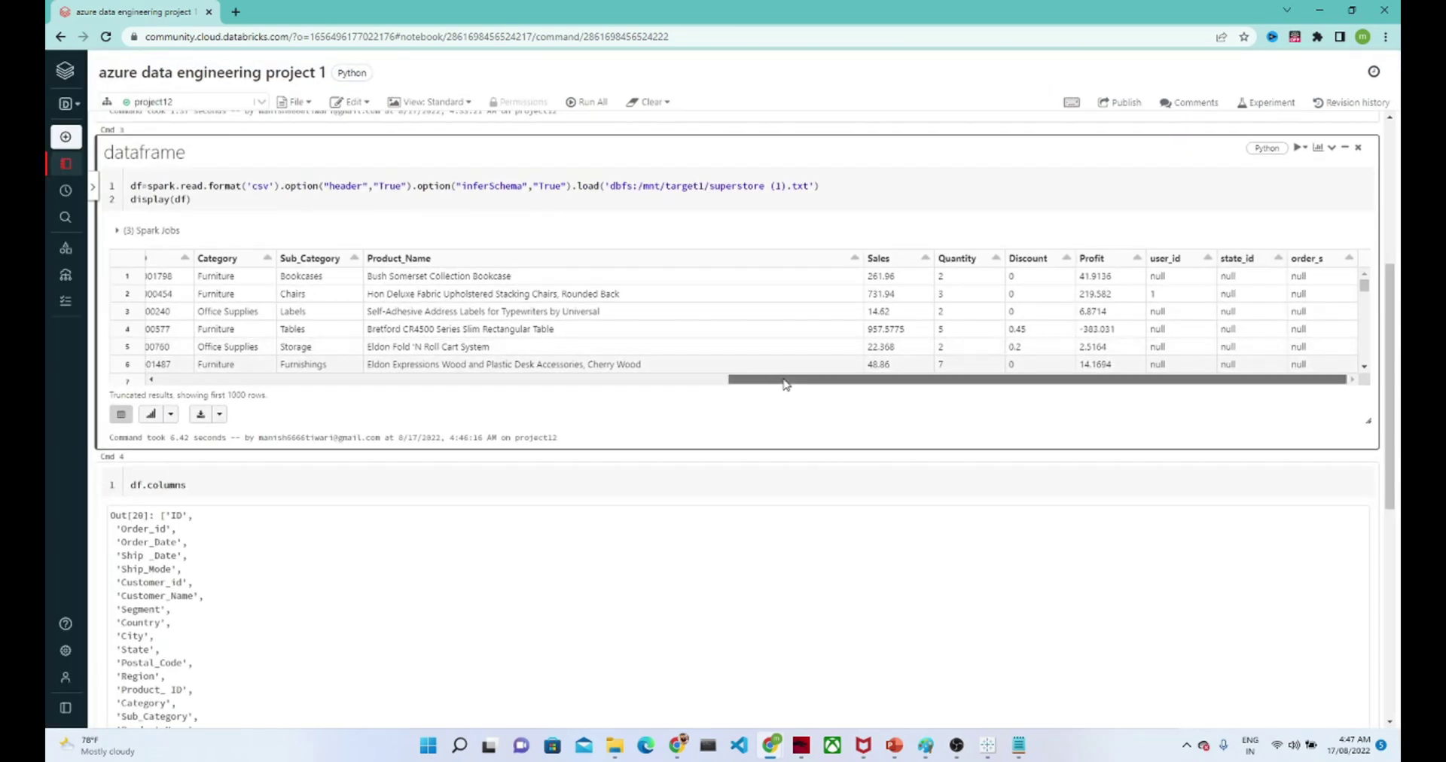
drag(784, 384, 174, 366)
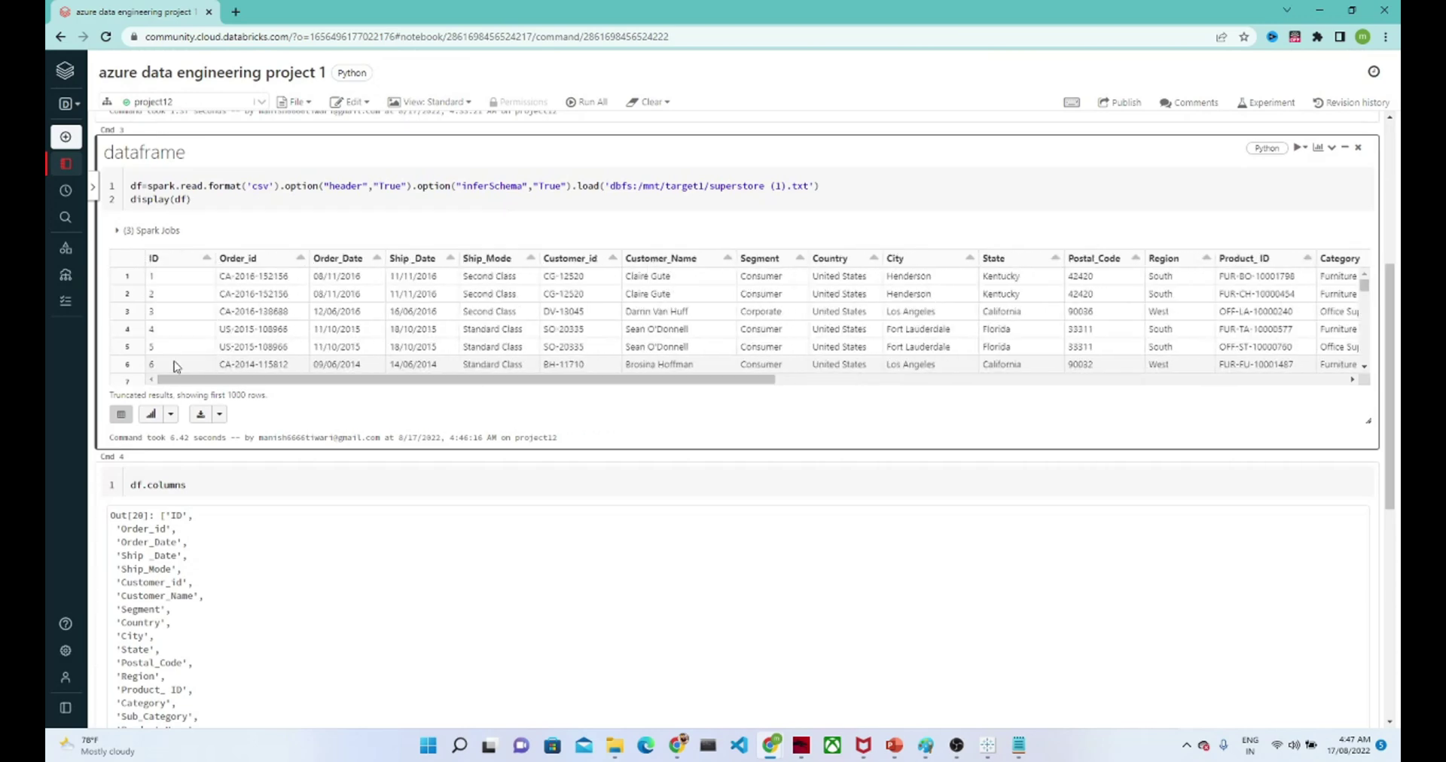
scroll(155, 260, up, 5)
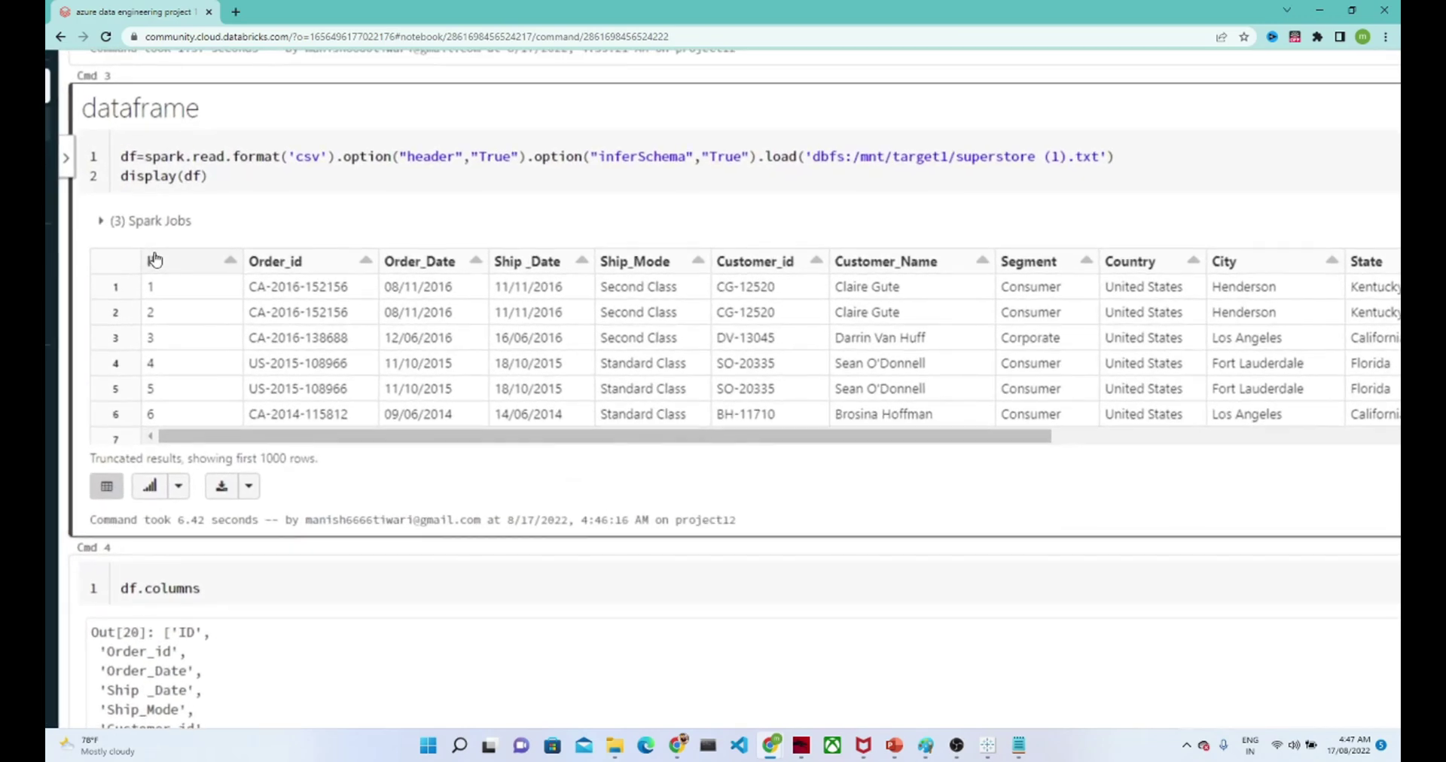
scroll(155, 260, down, 5)
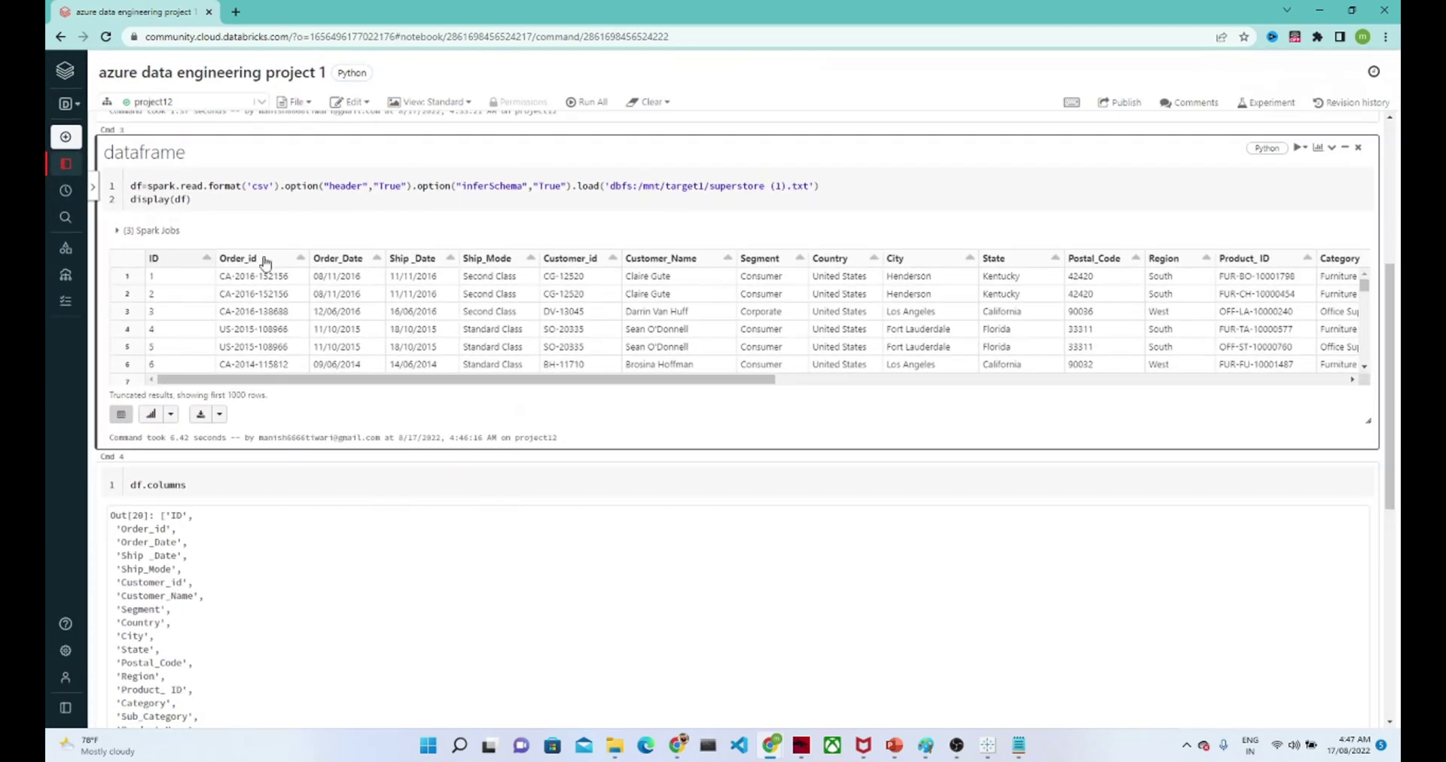
drag(587, 379, 1163, 374)
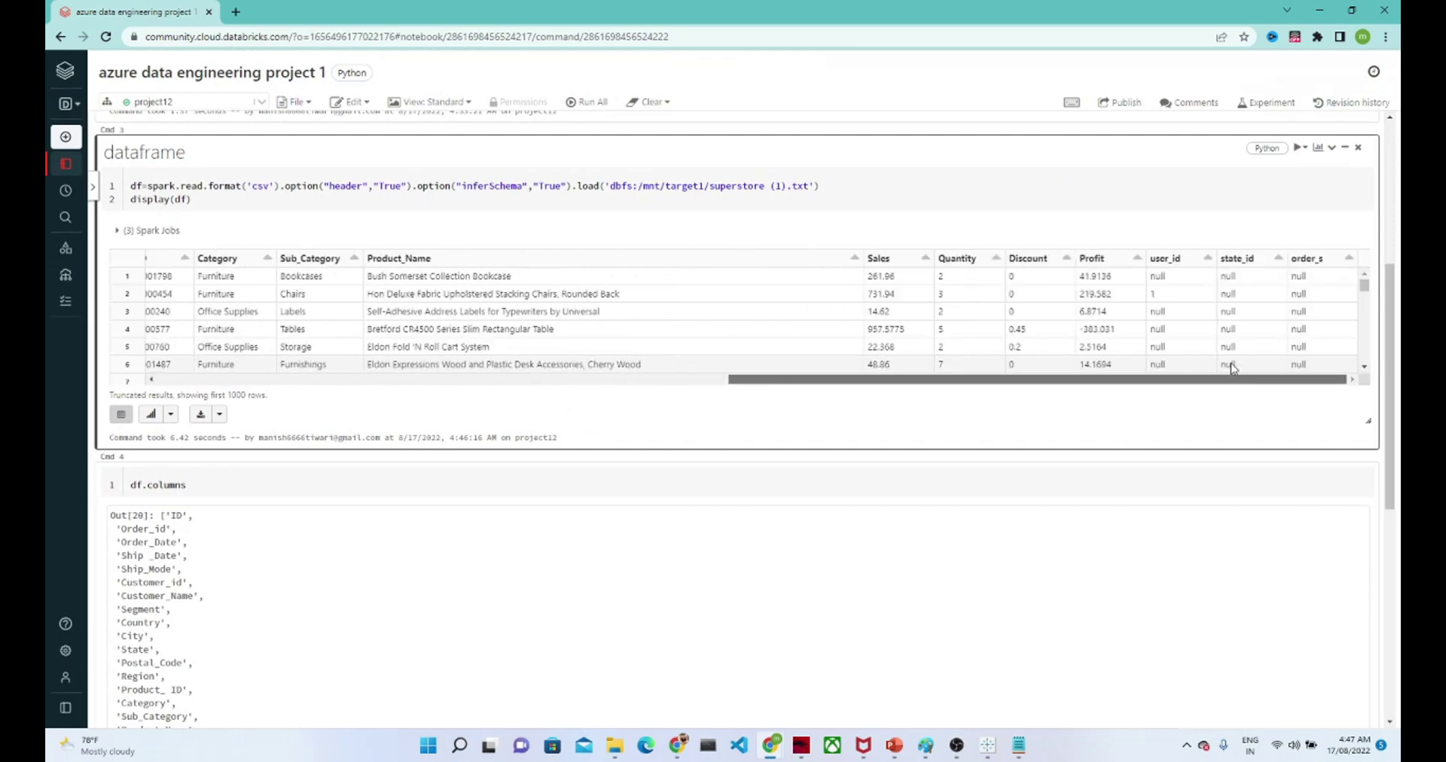
scroll(1365, 295, up, 2)
scroll(1364, 296, up, 1)
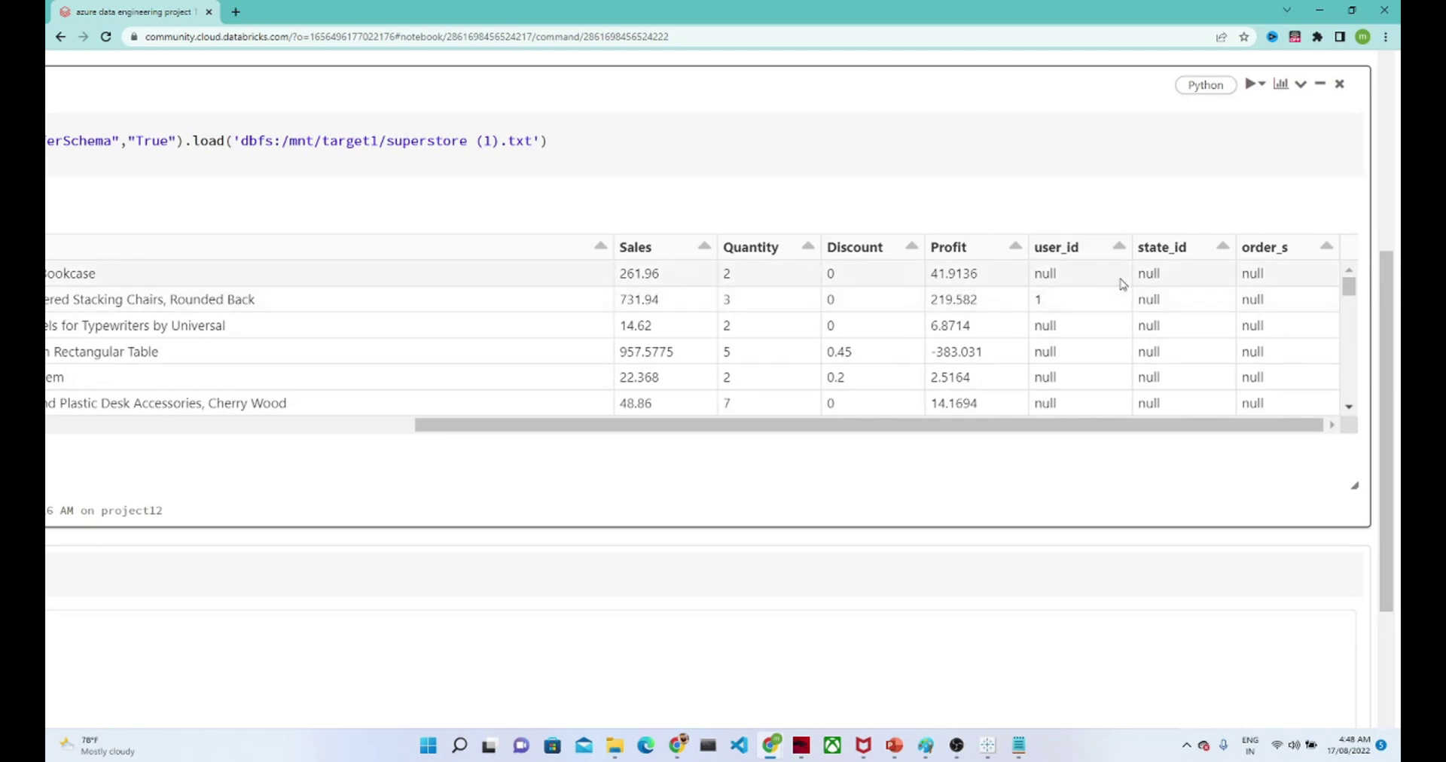
mouse_move(1348, 288)
mouse_down()
mouse_move(1345, 408)
mouse_move(1348, 282)
mouse_up()
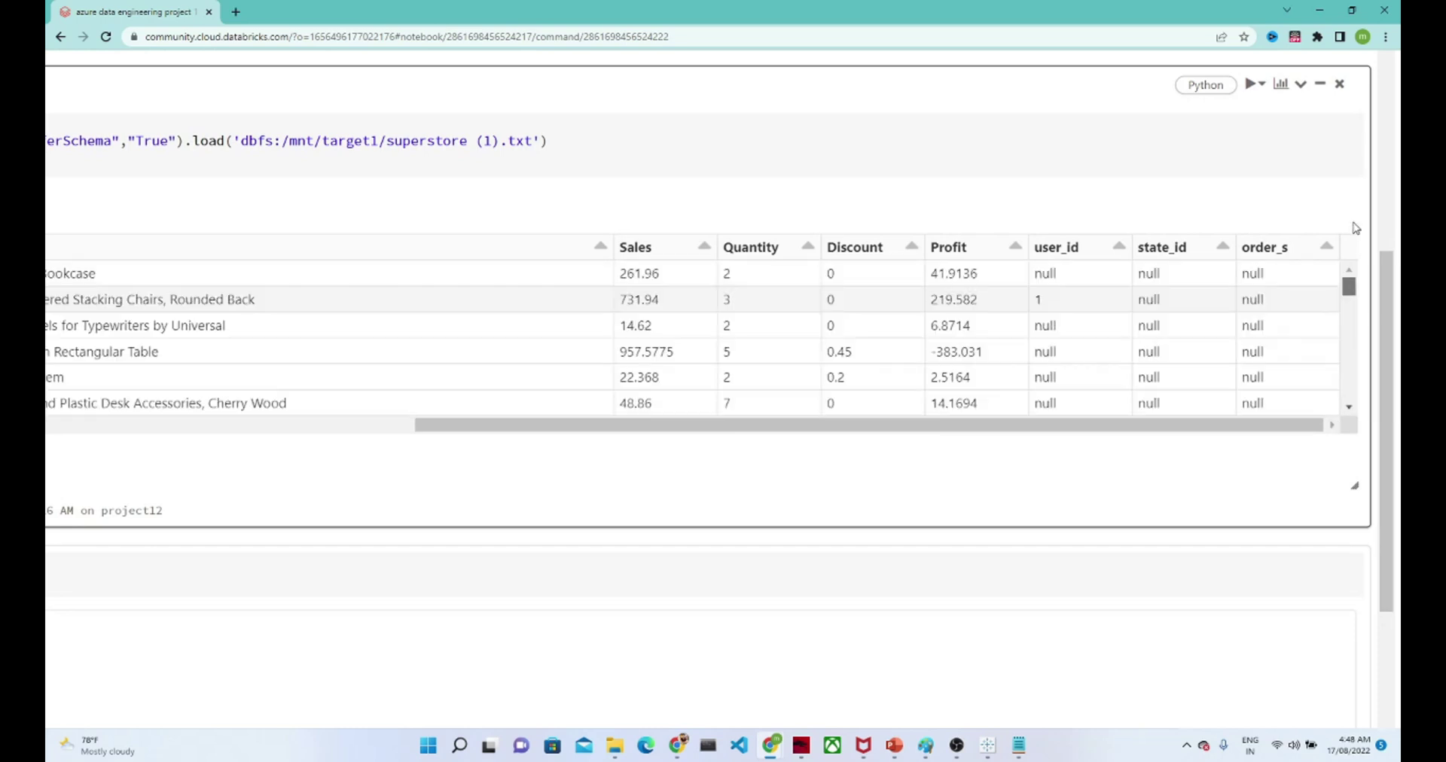
Show a title on the empty cell below df.columns and set it to "removing column".
drag(1390, 412, 1356, 584)
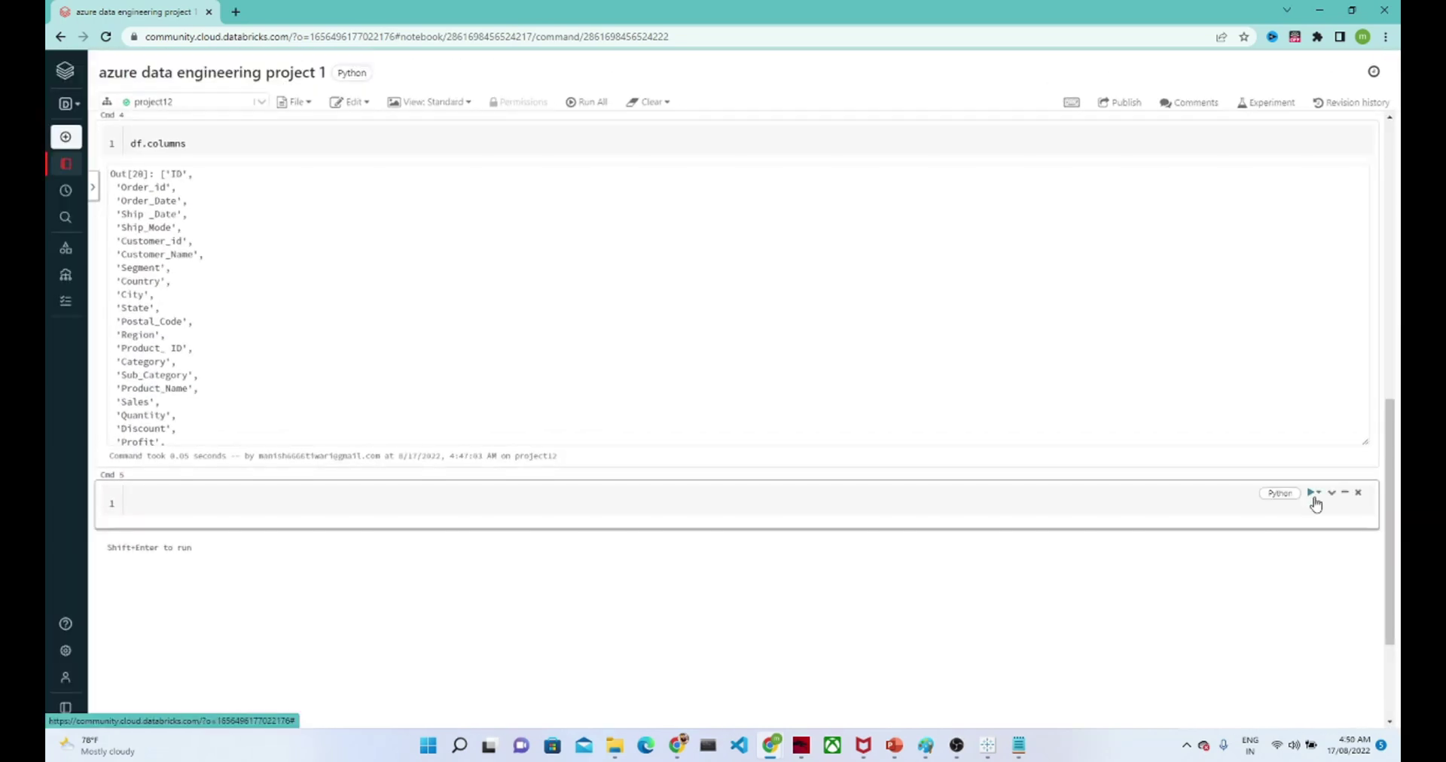
click(1331, 493)
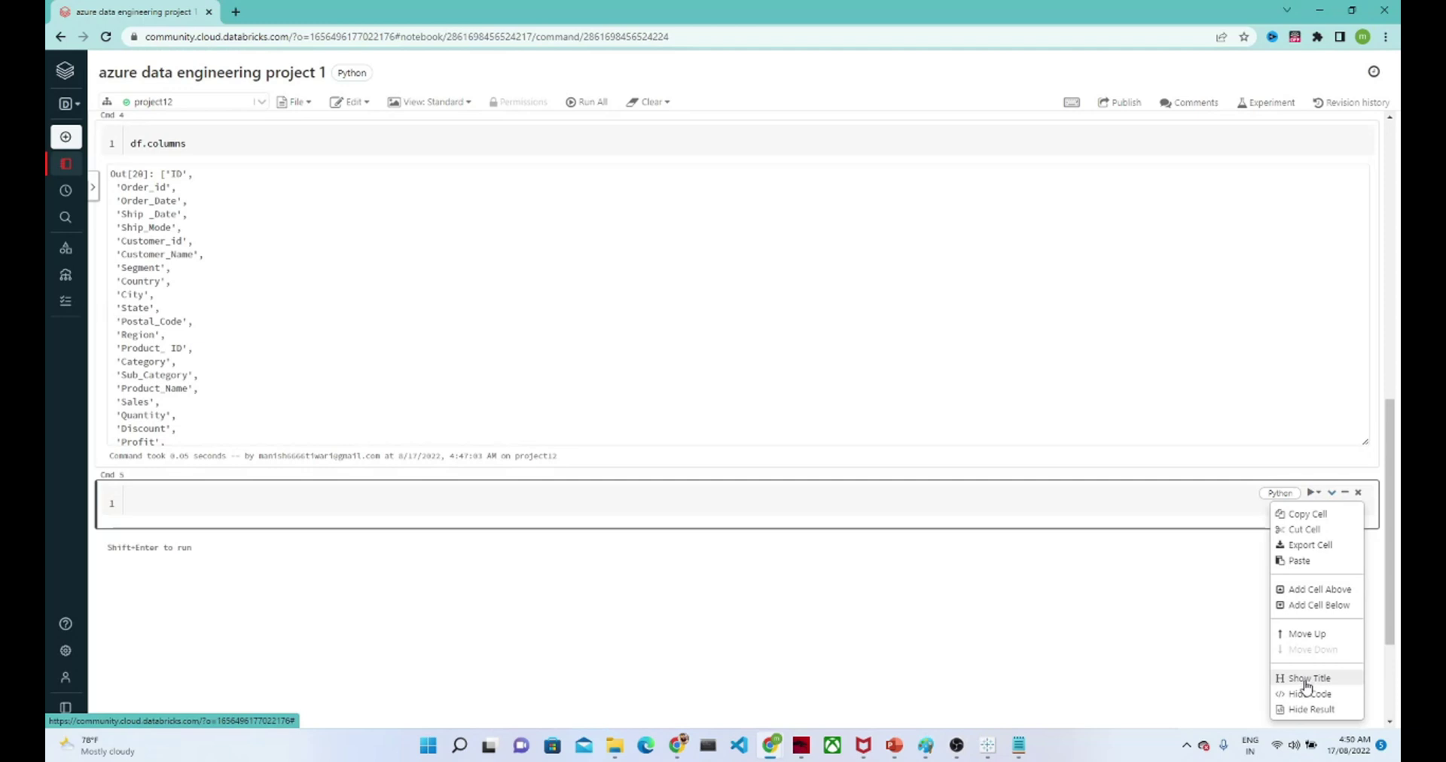
click(1308, 679)
double_click(149, 497)
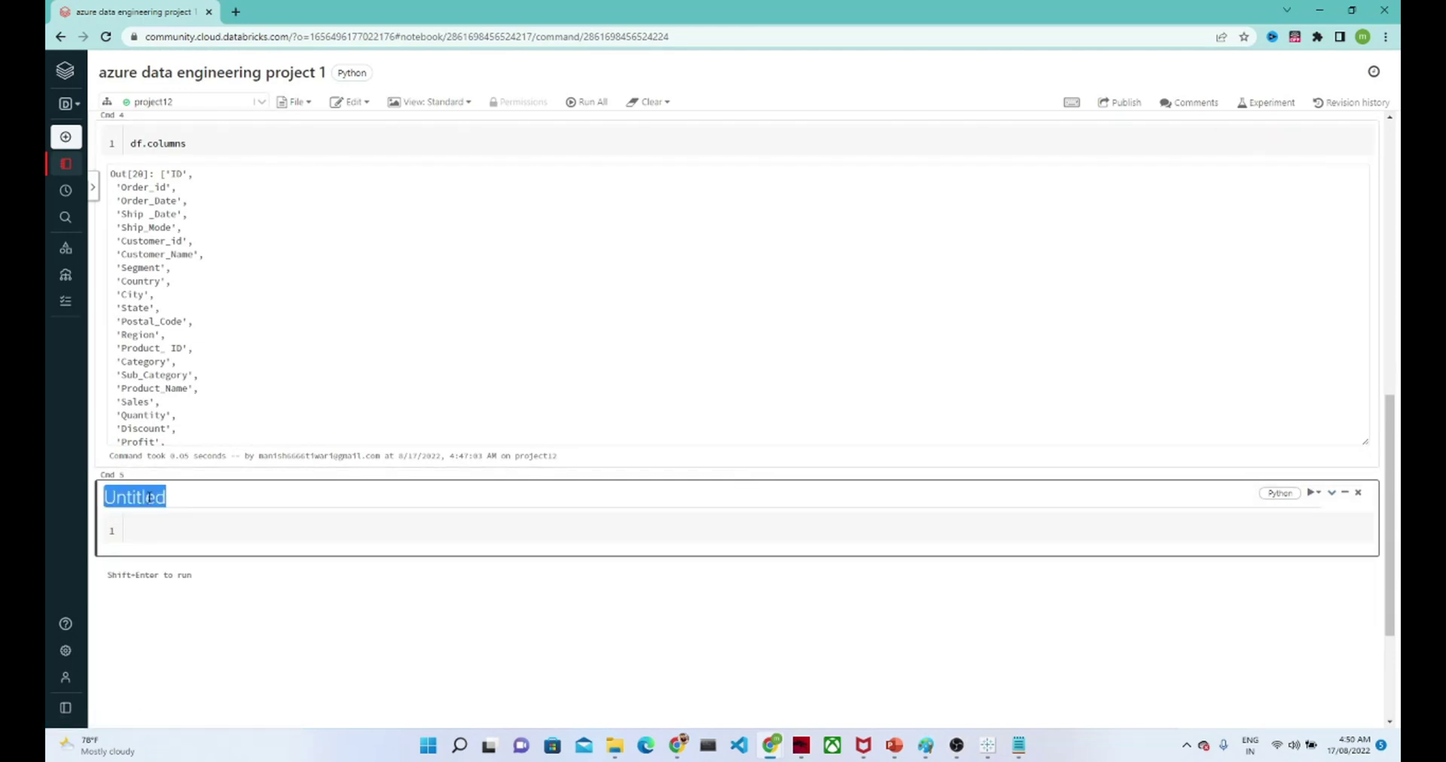
text(removing)
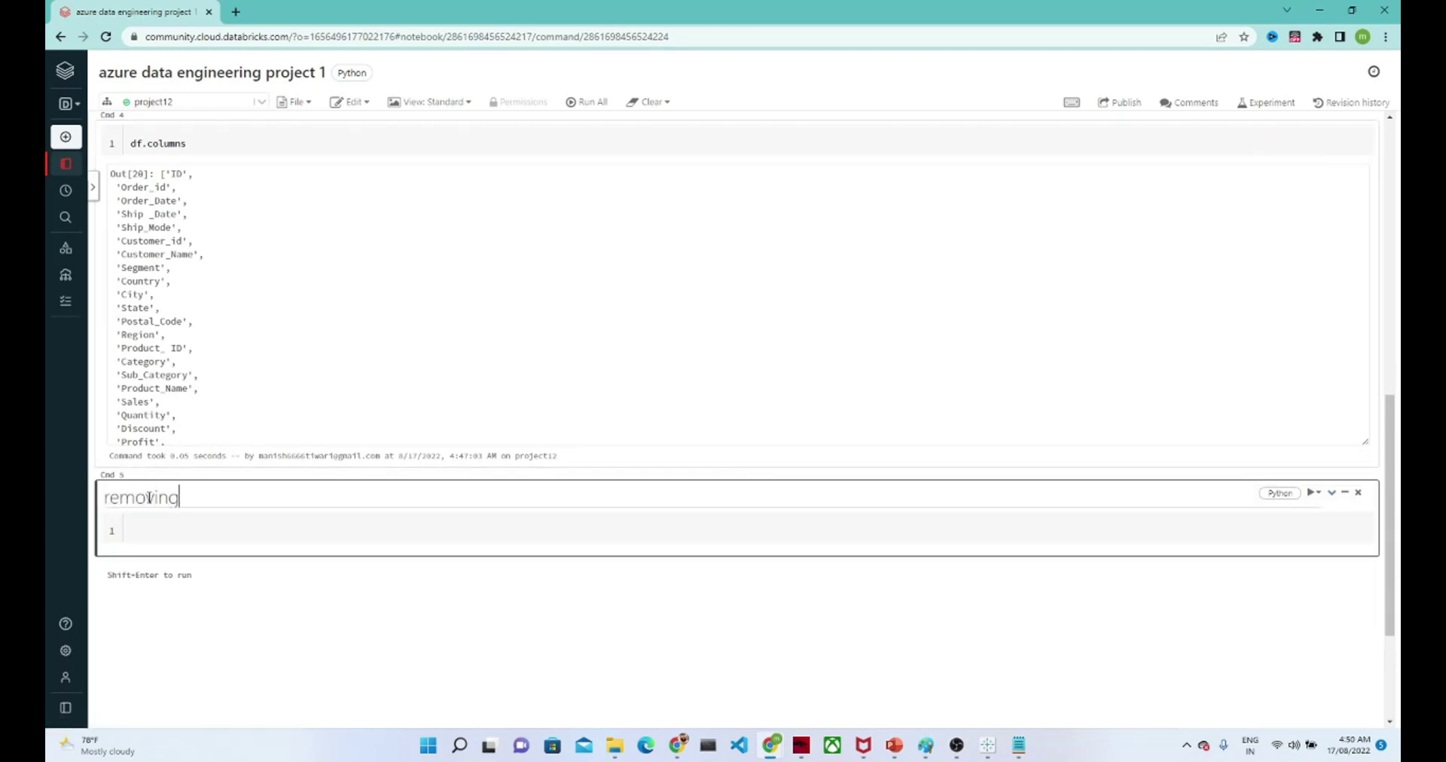
text( column)
Start a drop statement in the "removing column" cell, df=df.drop(['']), with an empty quoted name in the list.
key(ctrl+plus)
key(ctrl+plus)
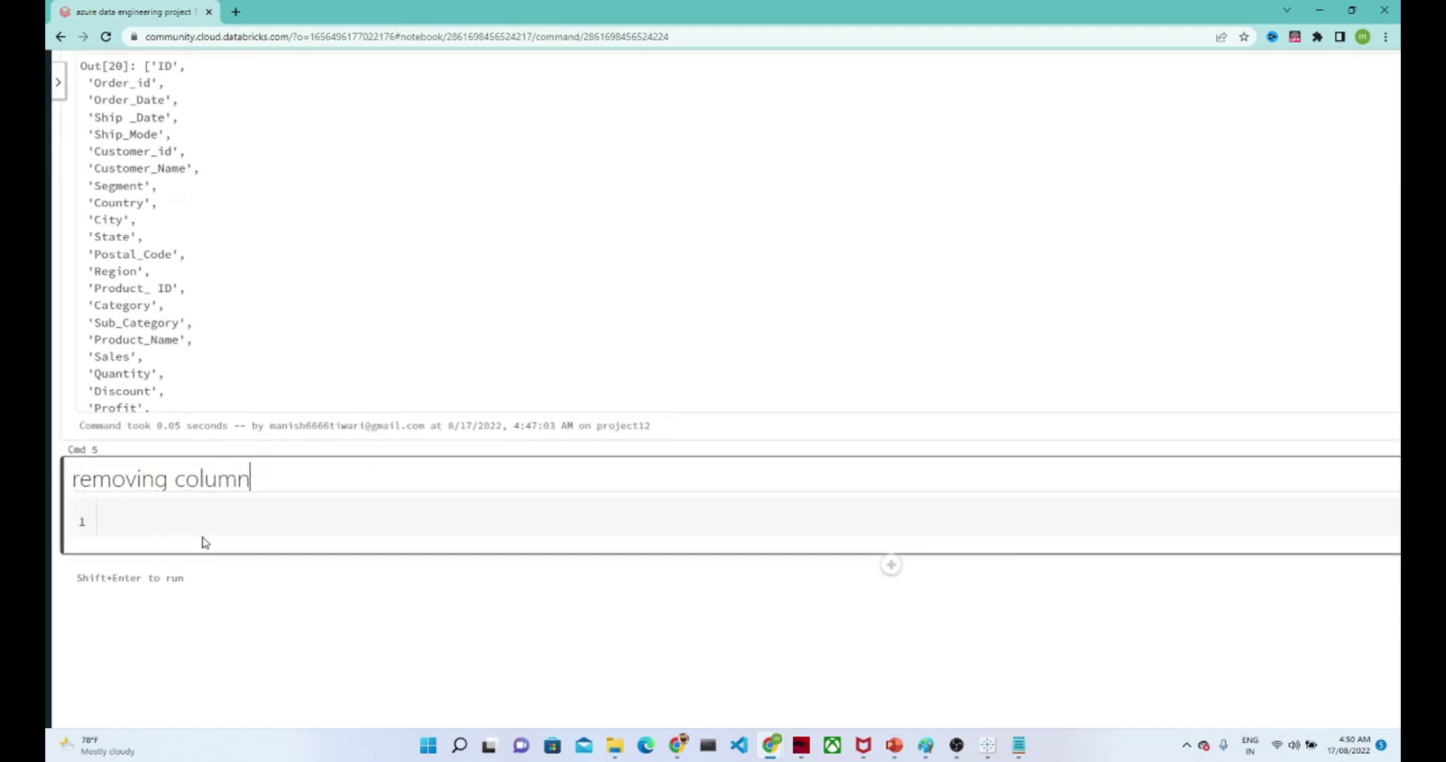
click(193, 522)
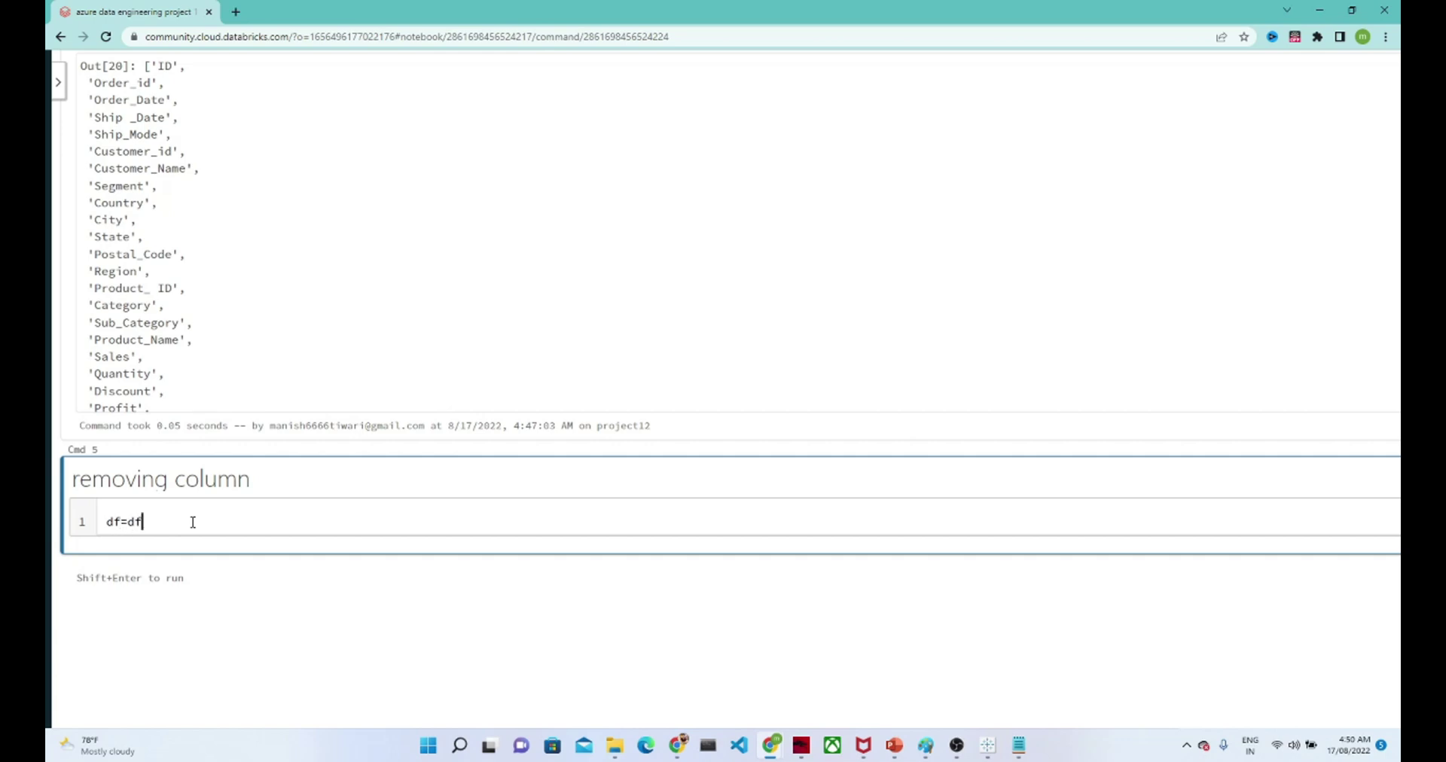
text(df=df.drop()
text(')
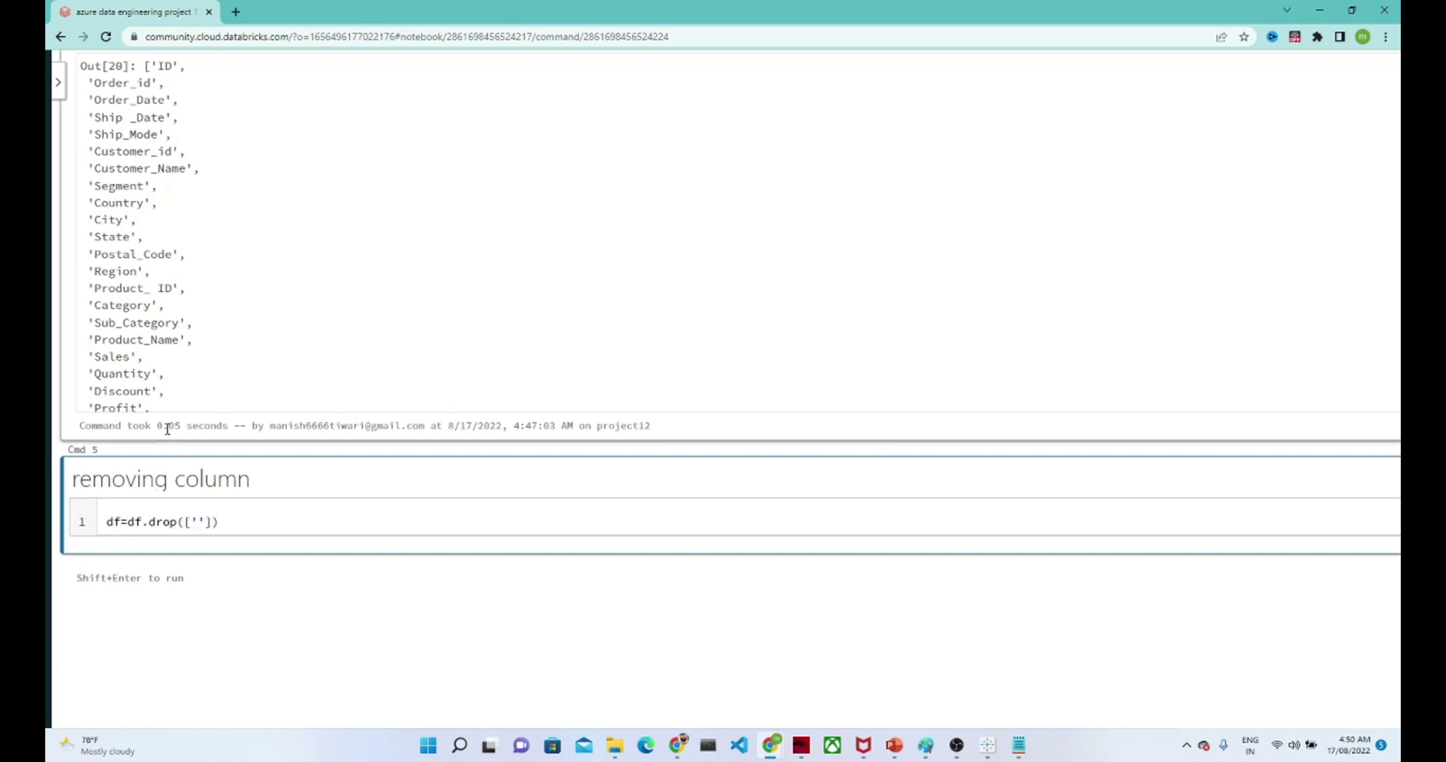
Fill the drop list with 'user_id','state_id','order_s', using the names from the df.columns output, and run the cell.
click(203, 409)
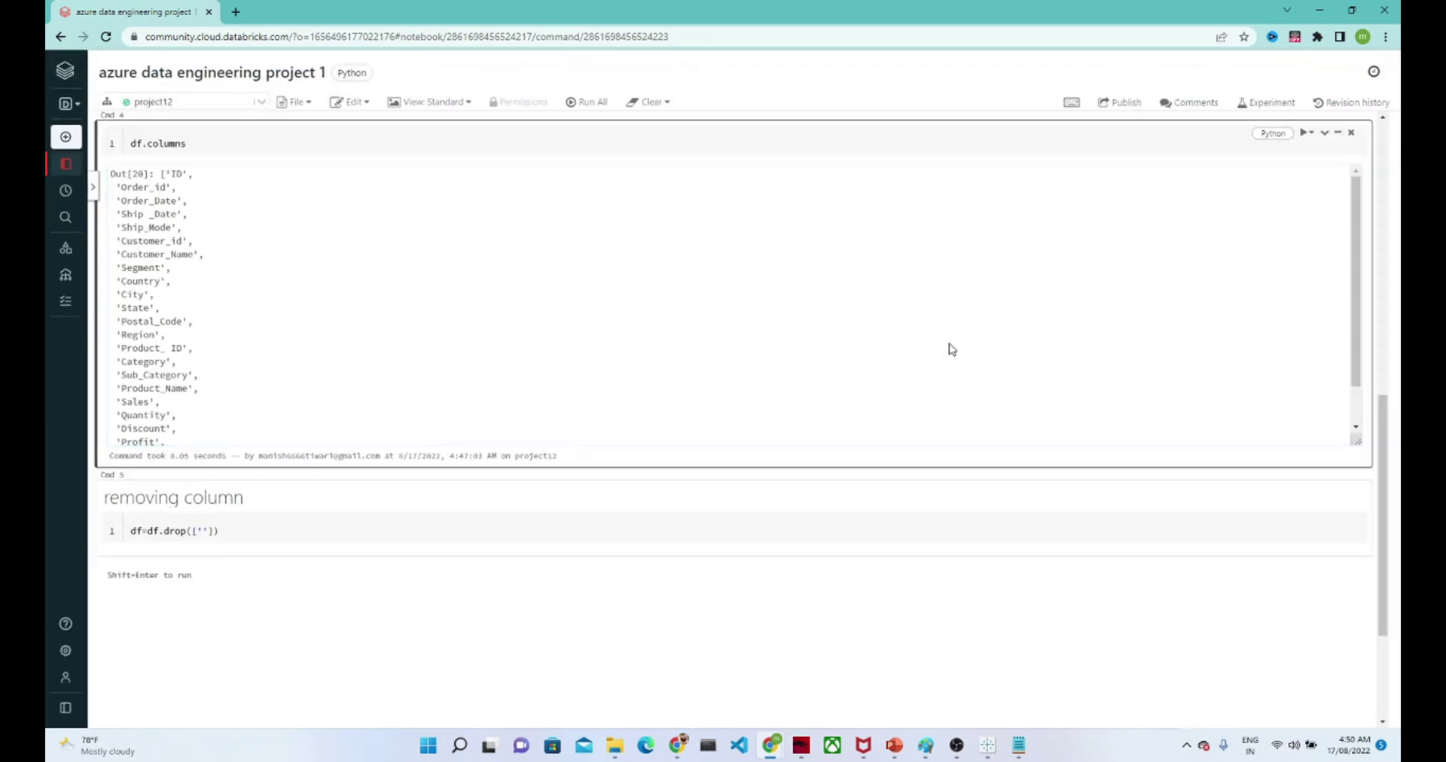
scroll(1355, 339, down, 2)
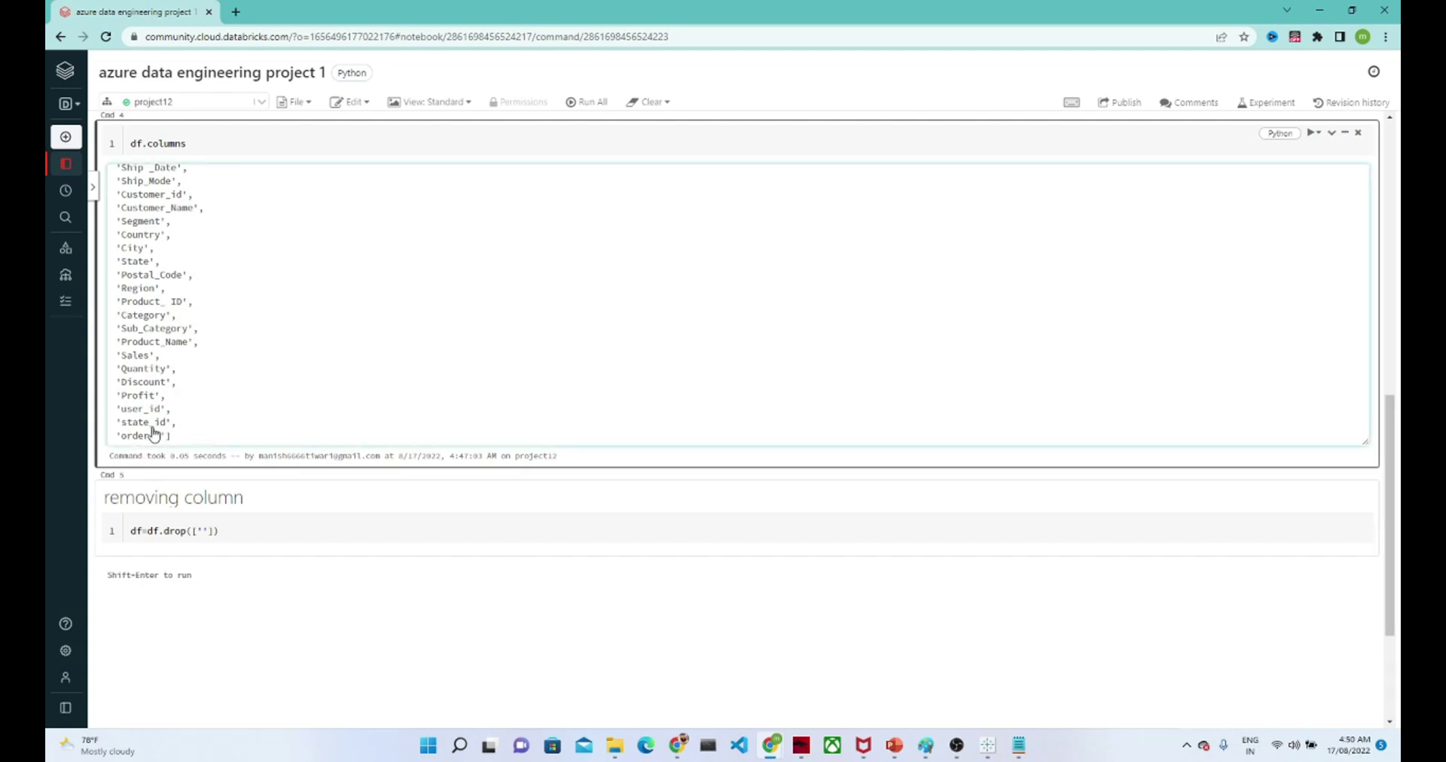
key(ctrl+plus)
key(ctrl+plus)
key(ctrl+plus)
key(ctrl+plus)
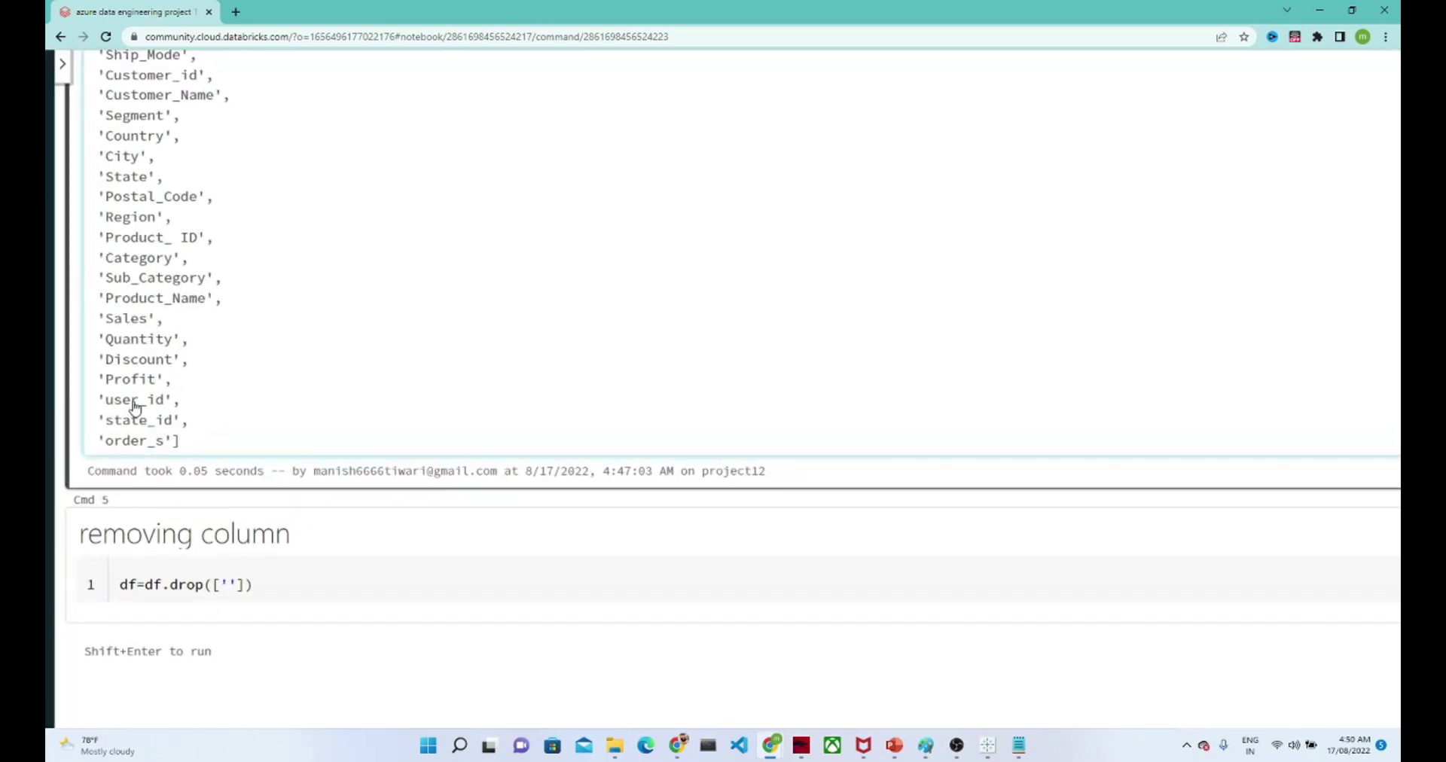
click(232, 585)
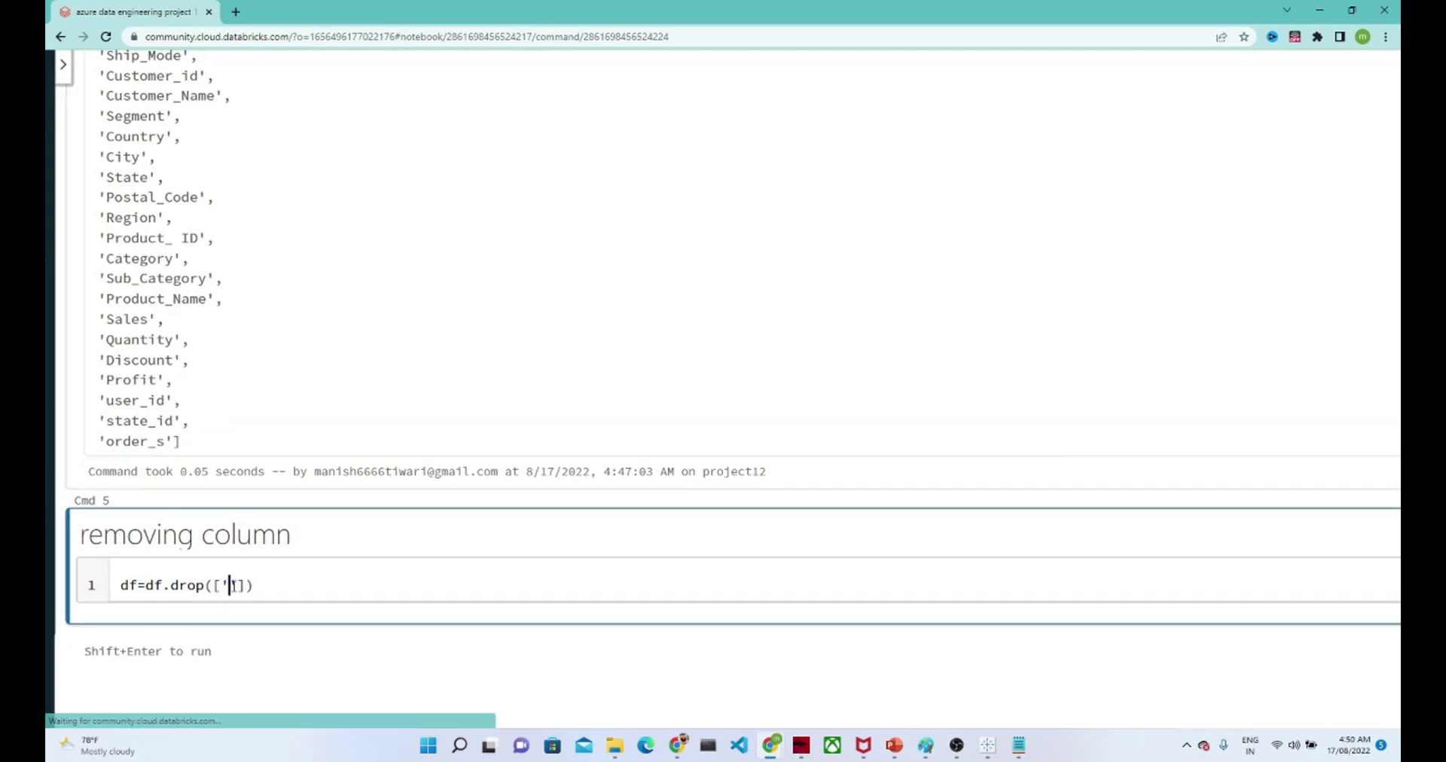
text(user_id')
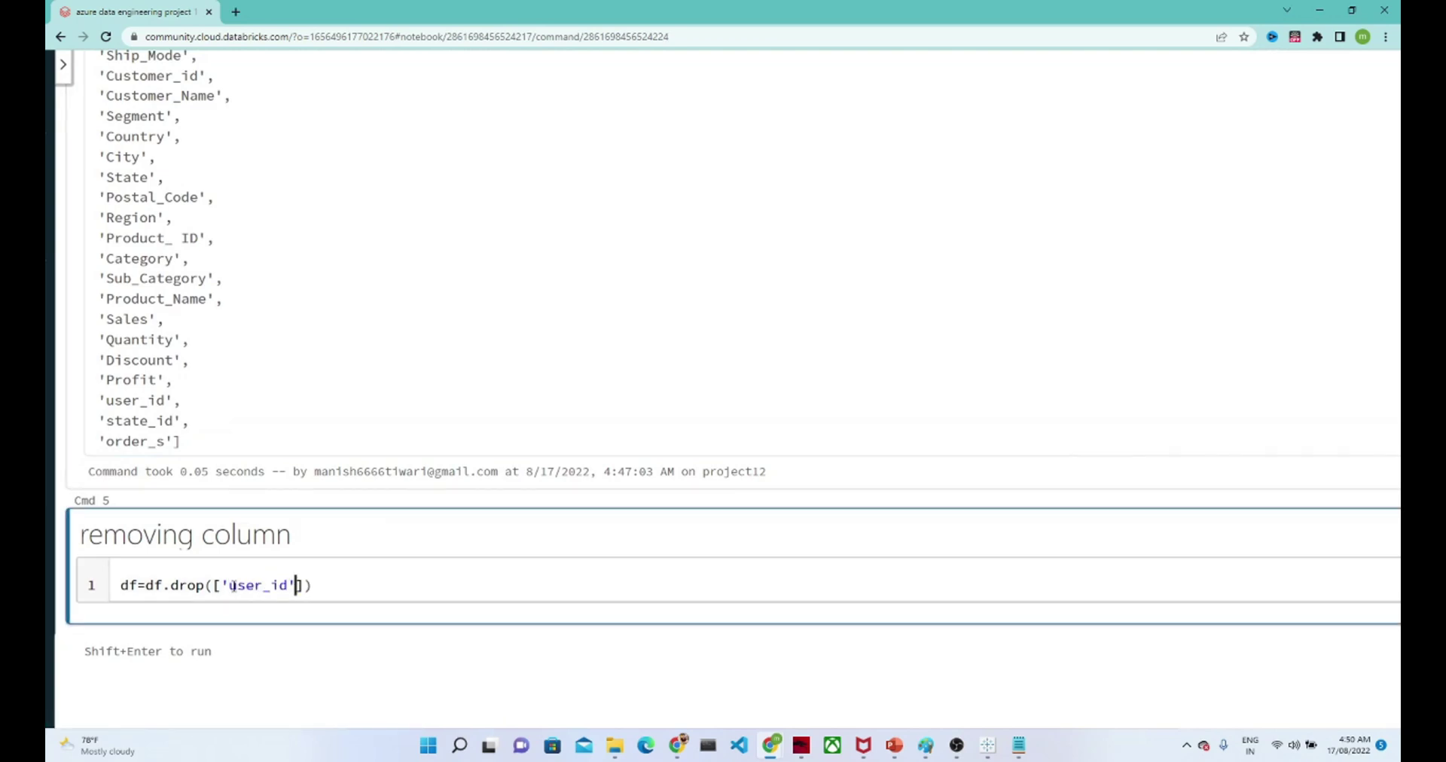
text(,'state_id','order_S)
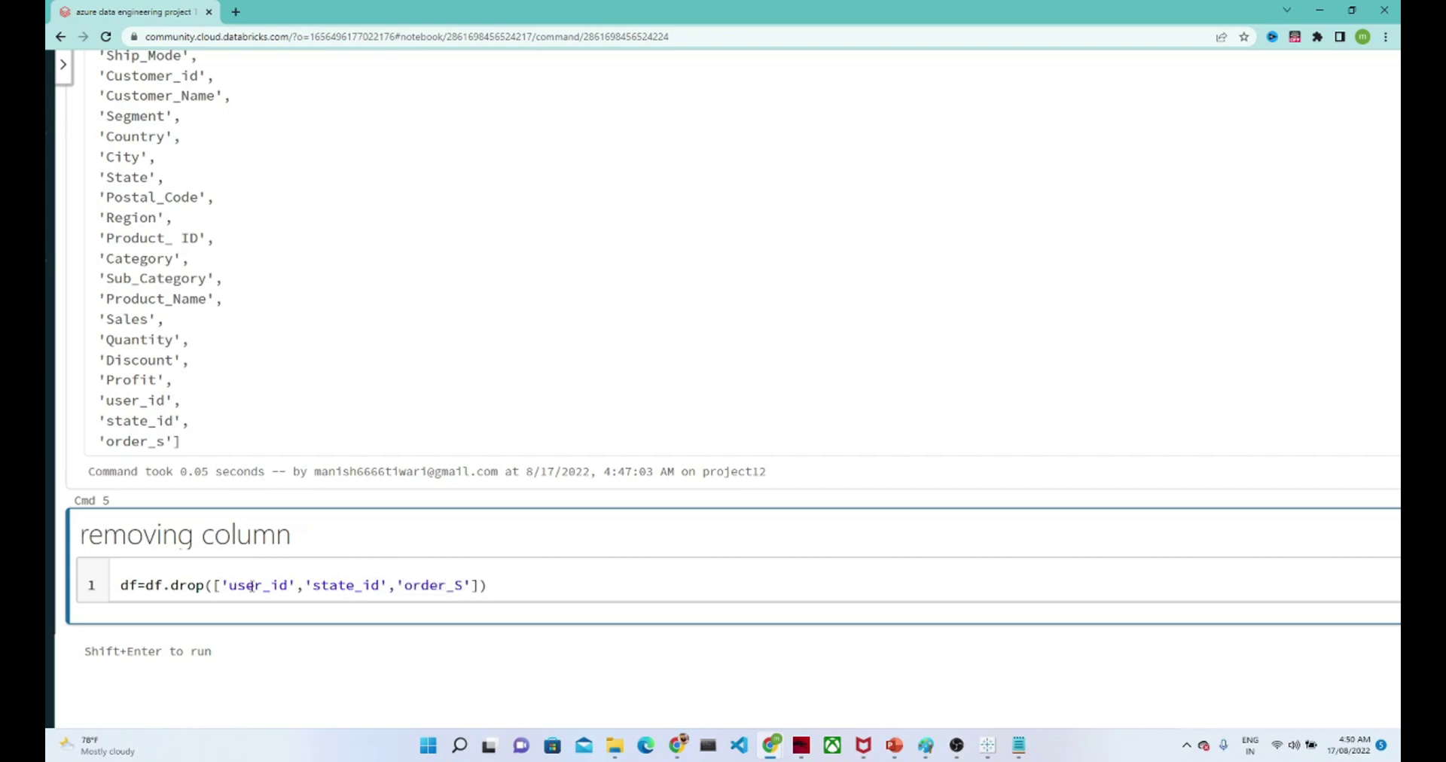
key(BackSpace)
text(s)
key(shift+Return)
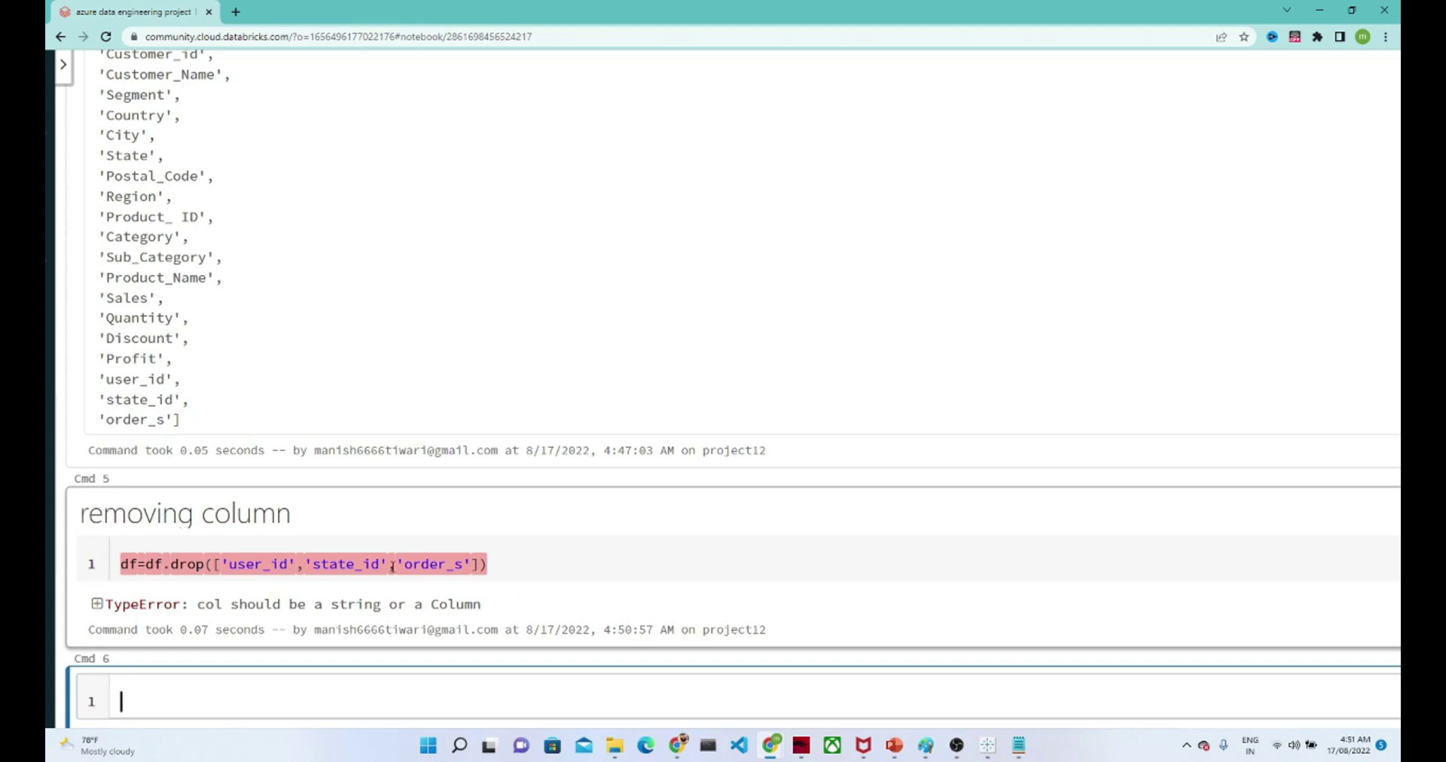
Reduce the statement to df=df.drop('user_id') by removing the square brackets and the other two column names, and rerun the cell.
click(222, 564)
key(BackSpace)
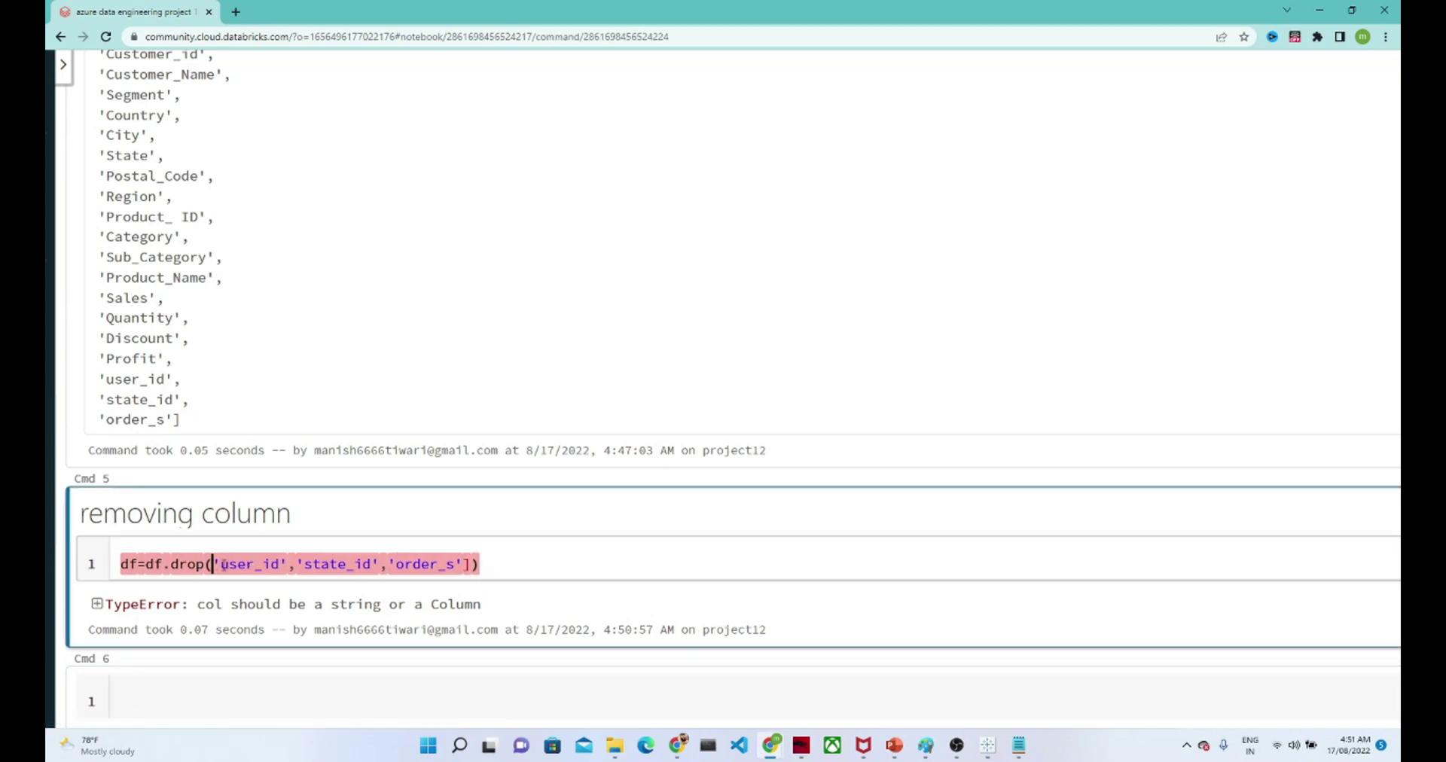
drag(289, 566, 475, 564)
key(BackSpace)
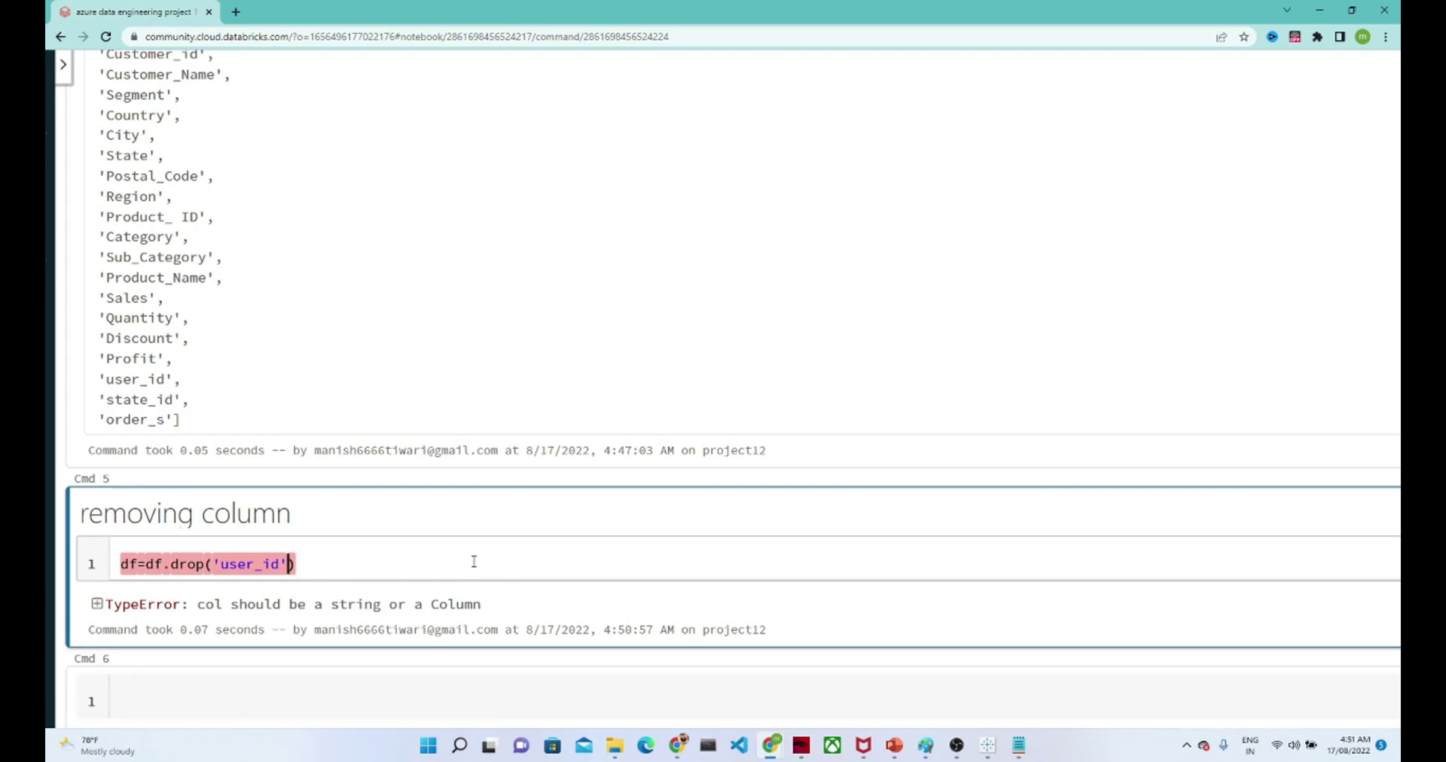
key(shift+Return)
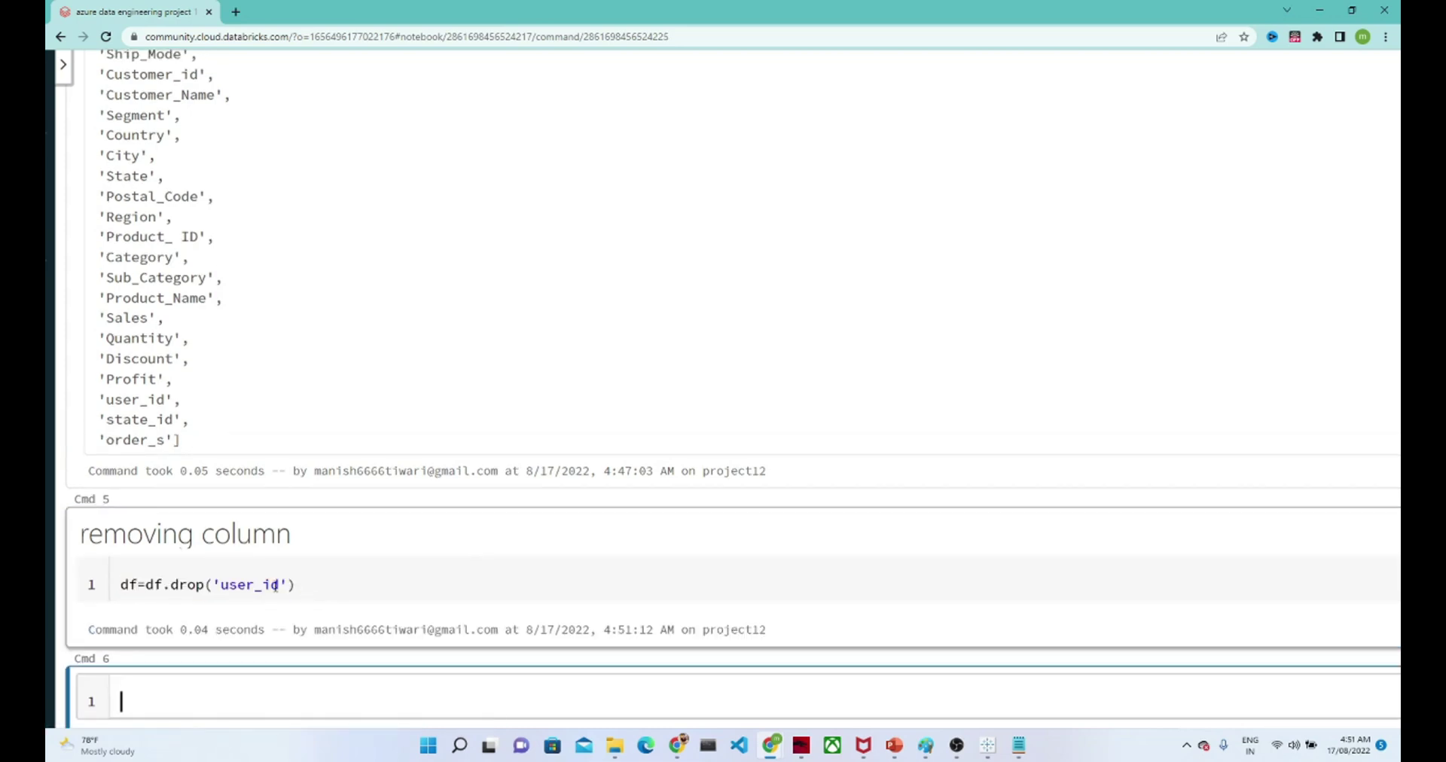
click(301, 586)
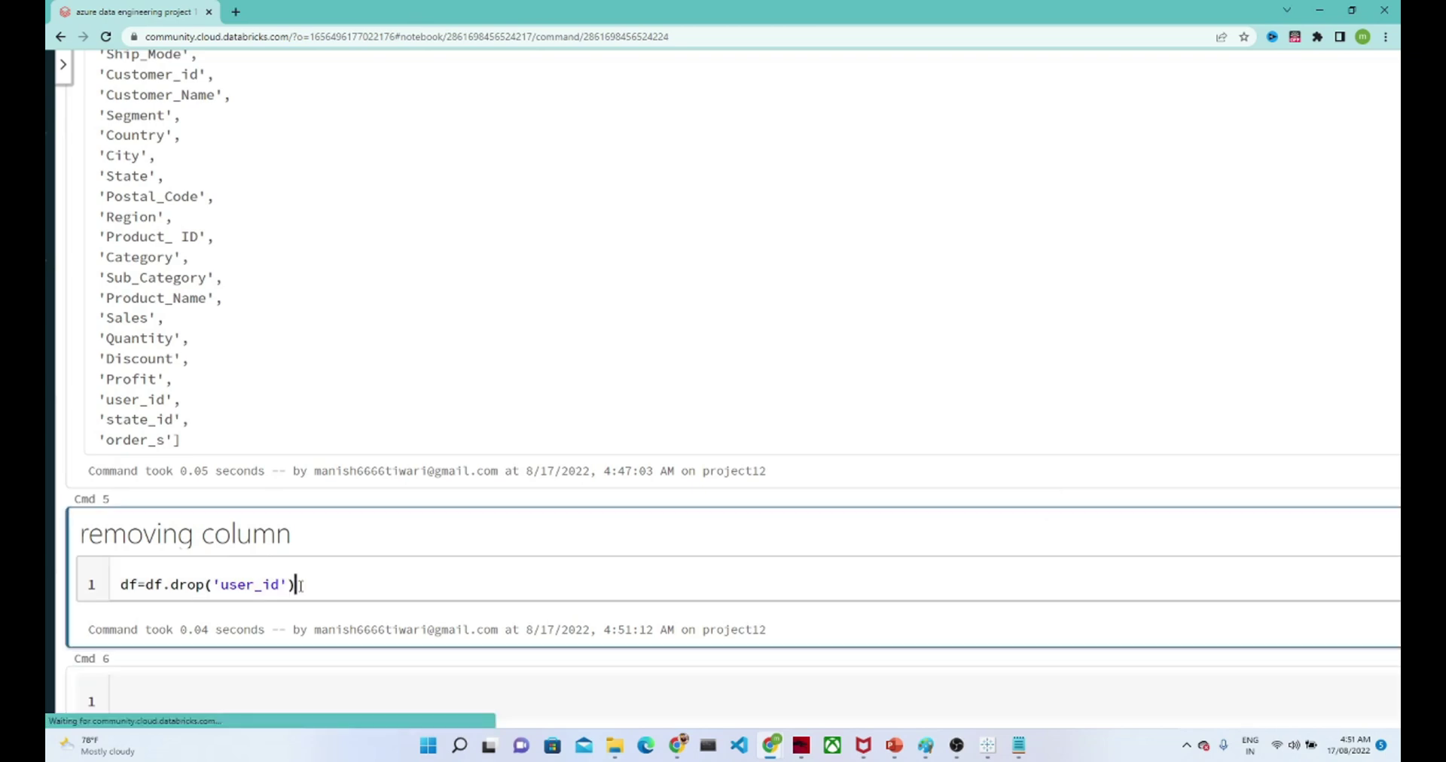
key(ctrl+a)
key(ctrl+c)
click(251, 681)
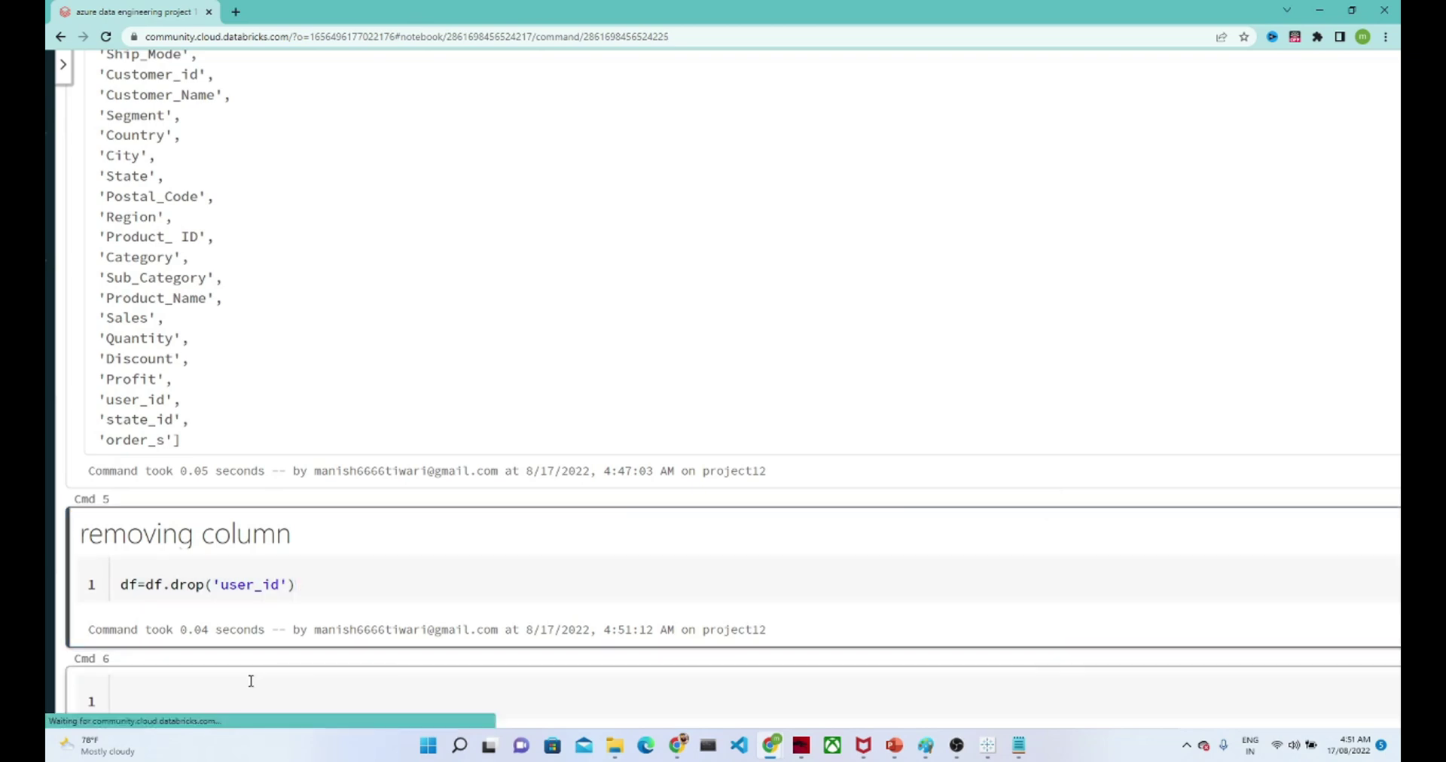
key(ctrl+v)
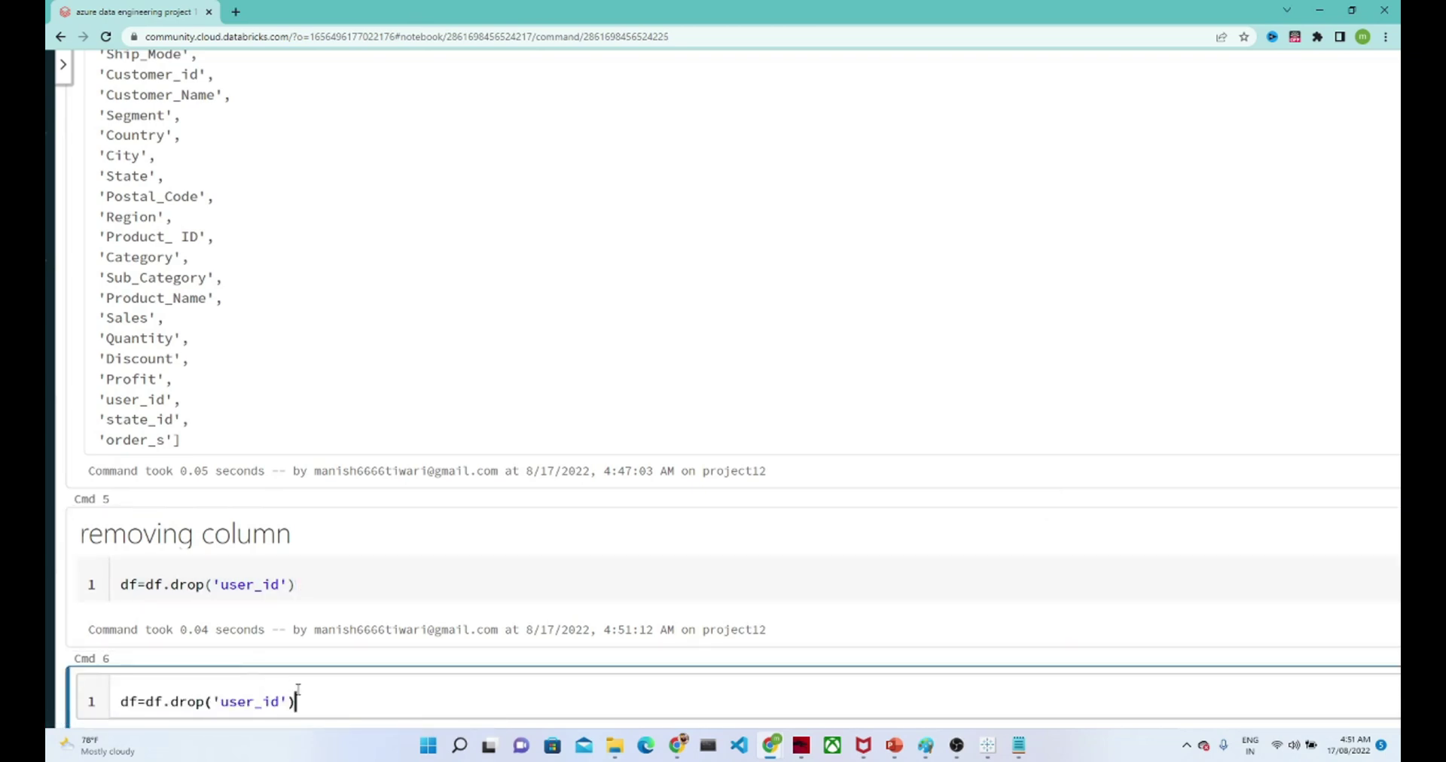
key(BackSpace)
key(BackSpace)
key(BackSpace)
key(BackSpace)
key(BackSpace)
key(BackSpace)
key(BackSpace)
key(BackSpace)
key(BackSpace)
key(BackSpace)
key(BackSpace)
key(BackSpace)
key(BackSpace)
key(BackSpace)
key(BackSpace)
key(BackSpace)
key(BackSpace)
key(BackSpace)
key(BackSpace)
key(BackSpace)
Enter display(df) in the cell below the drop statement and run it.
text(diplay()
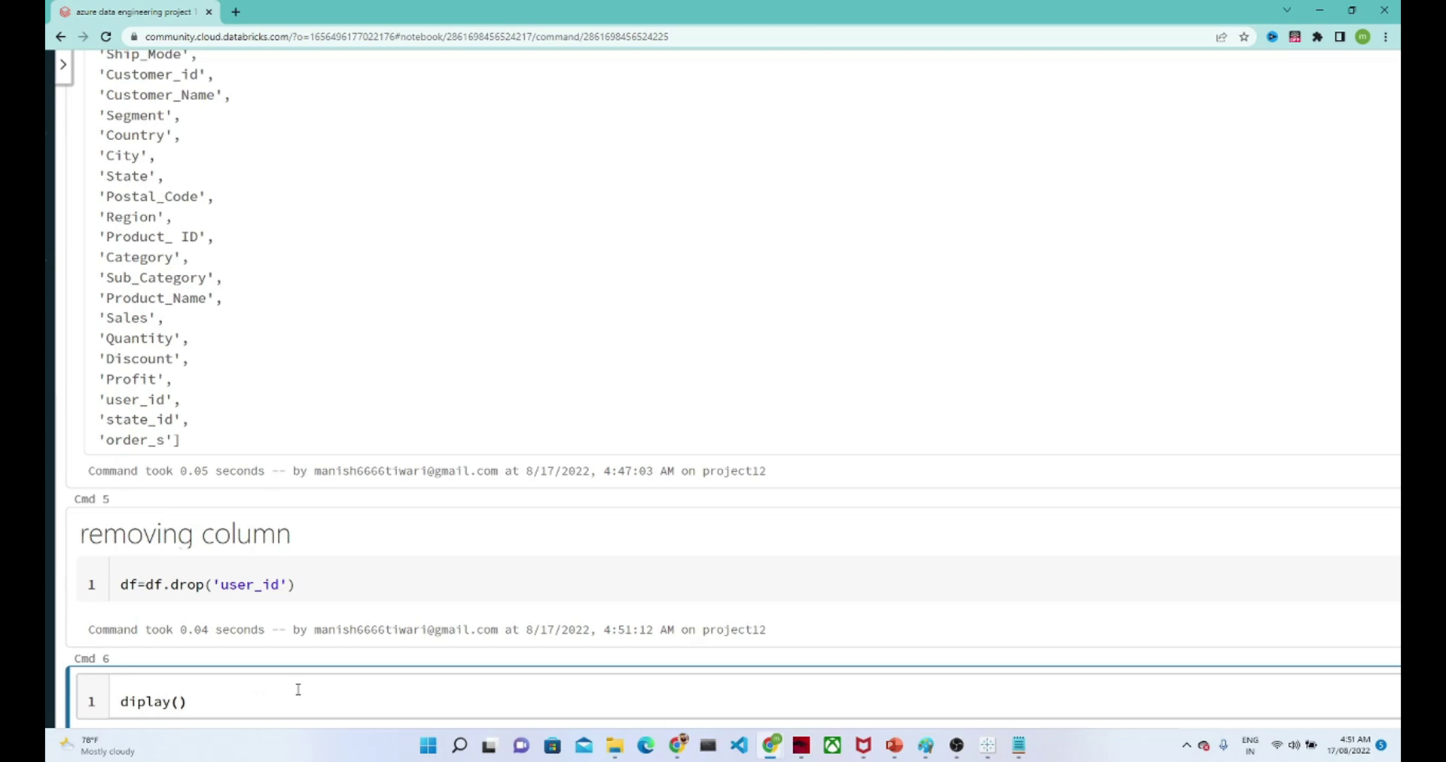
text(df)
click(137, 701)
text(s)
key(shift+Return)
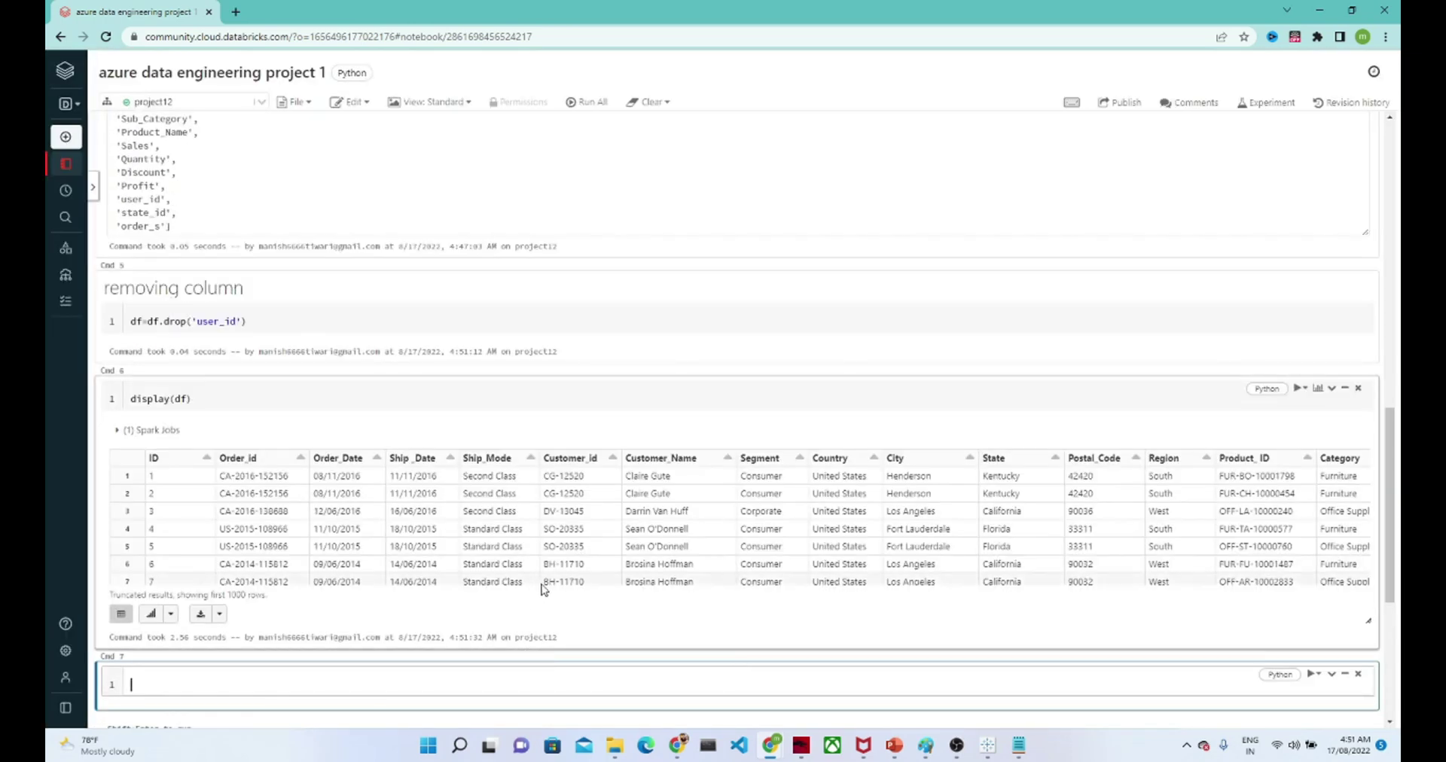
Examine the last columns of the displayed dataframe table through order_s and select the state_id column name.
click(543, 588)
drag(548, 580, 1184, 581)
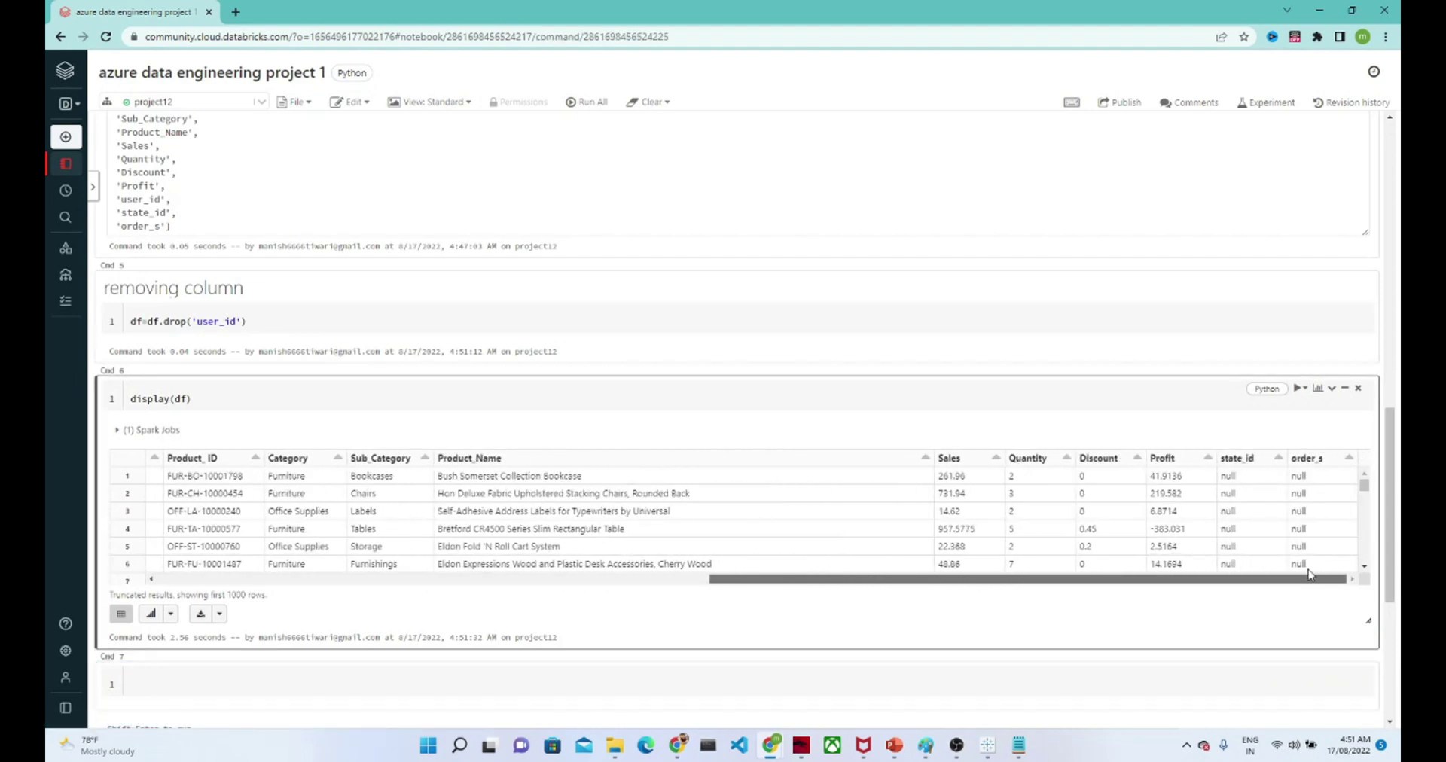
double_click(1258, 459)
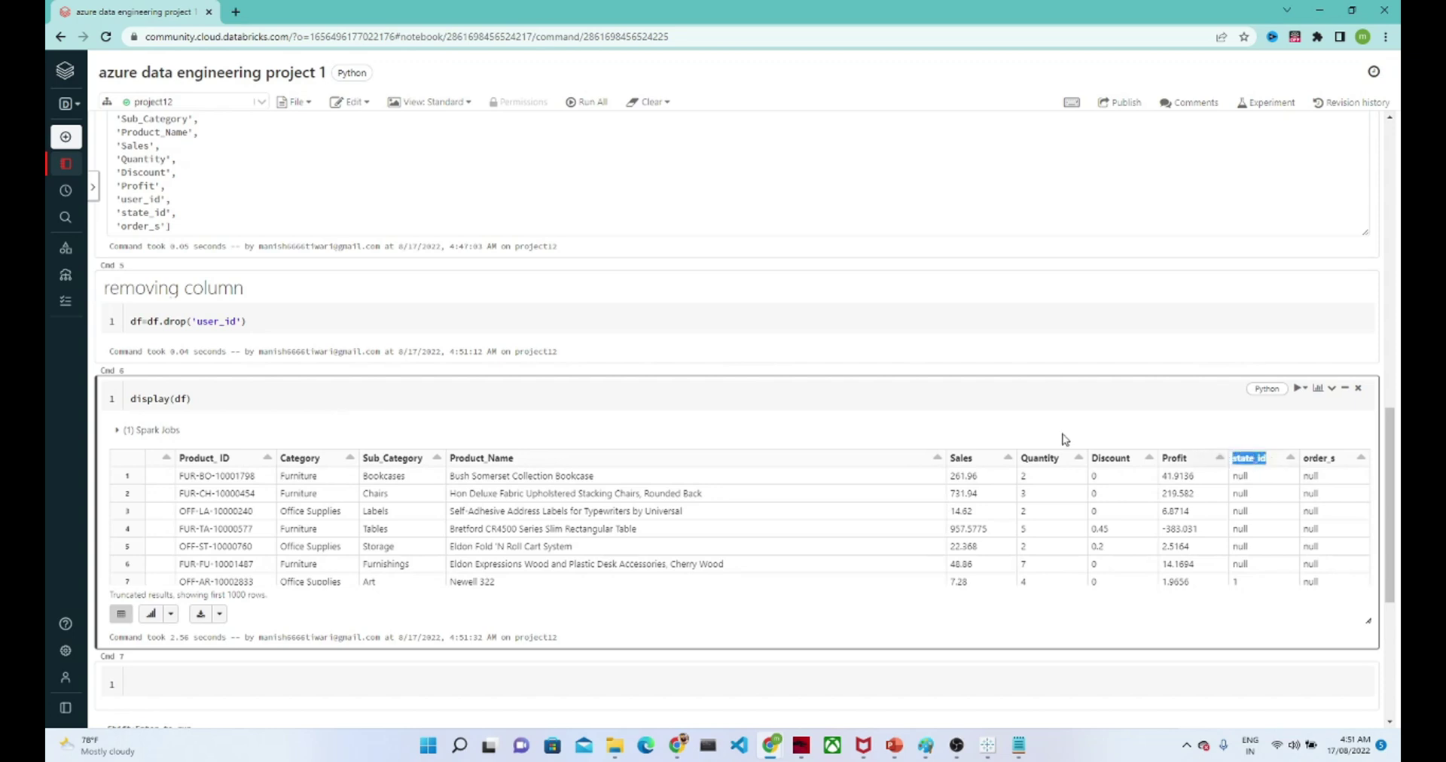
double_click(213, 319)
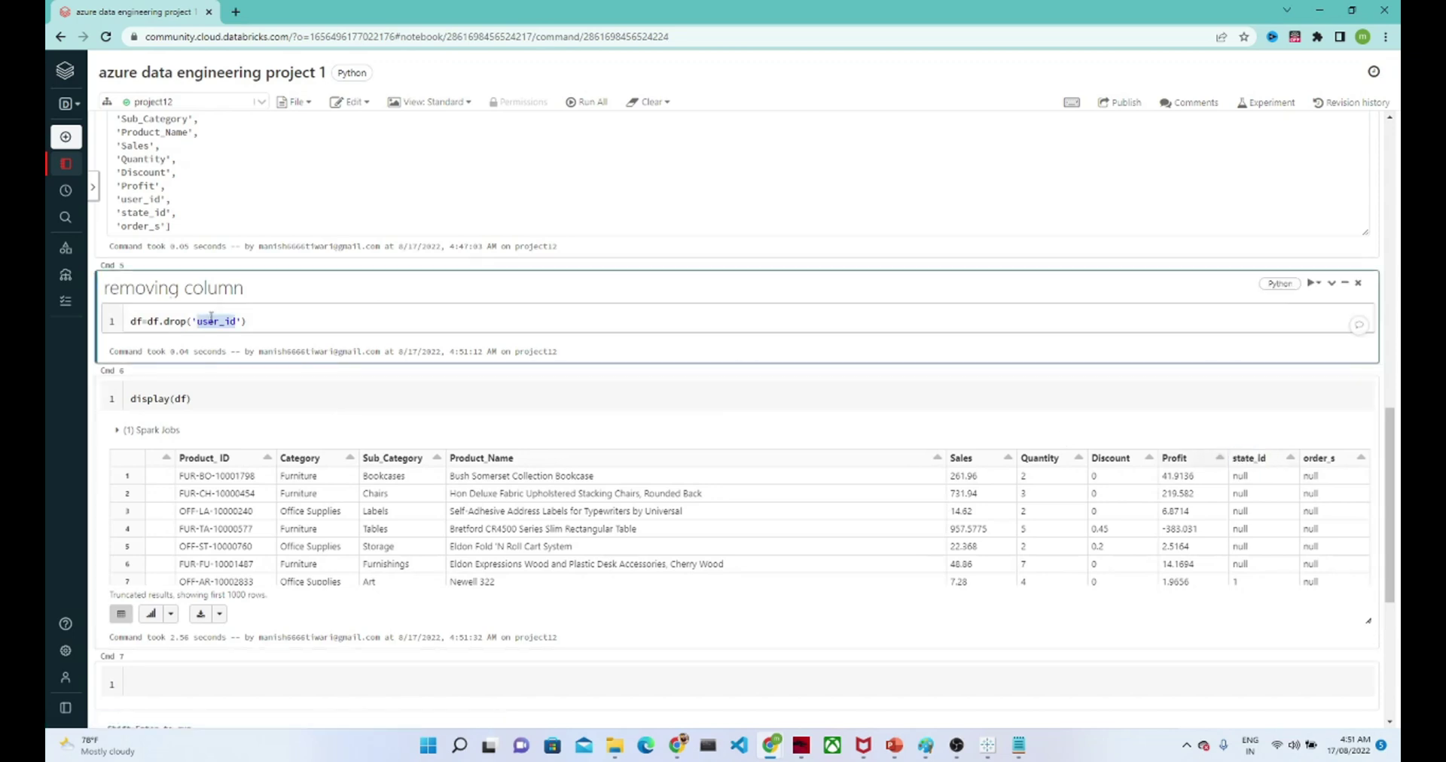
key(ctrl+v)
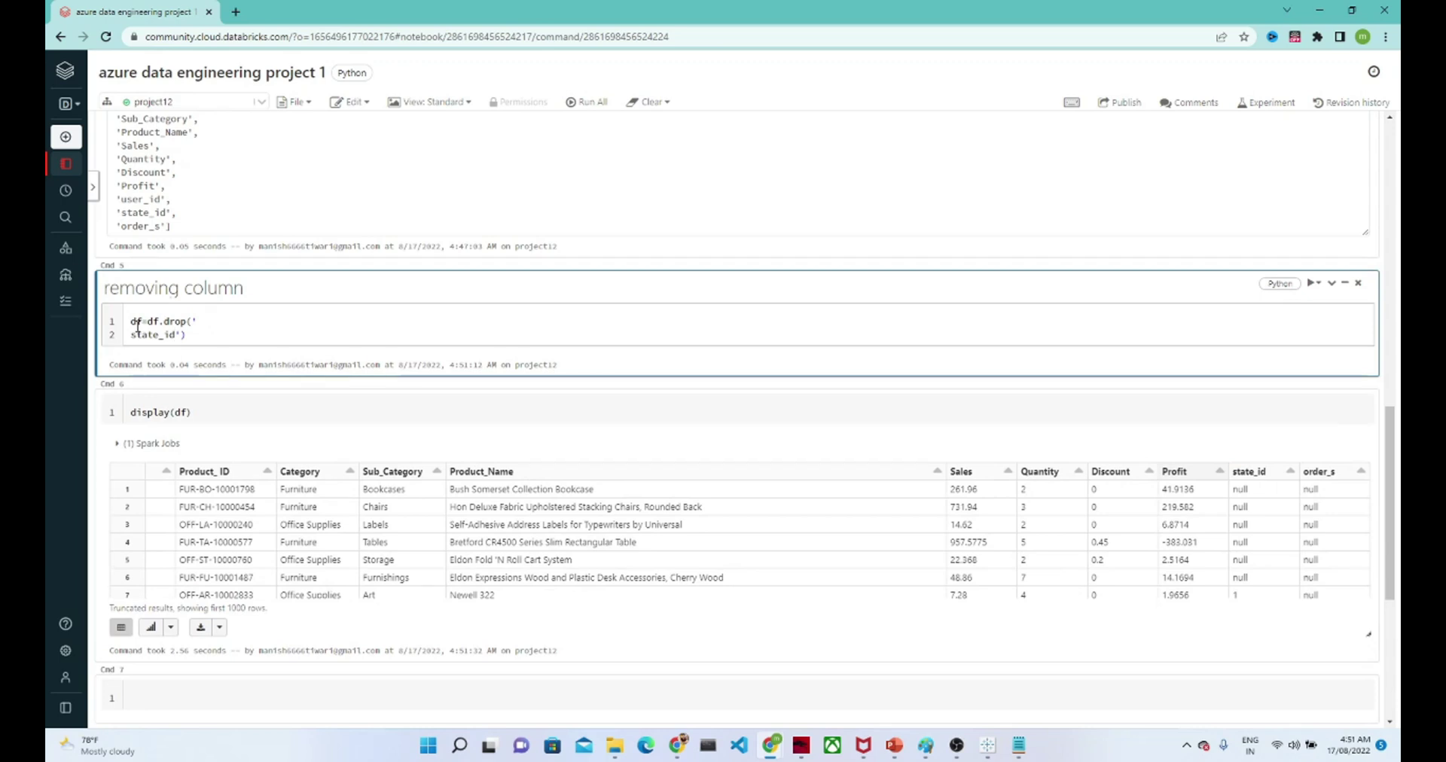
key(ctrl+z)
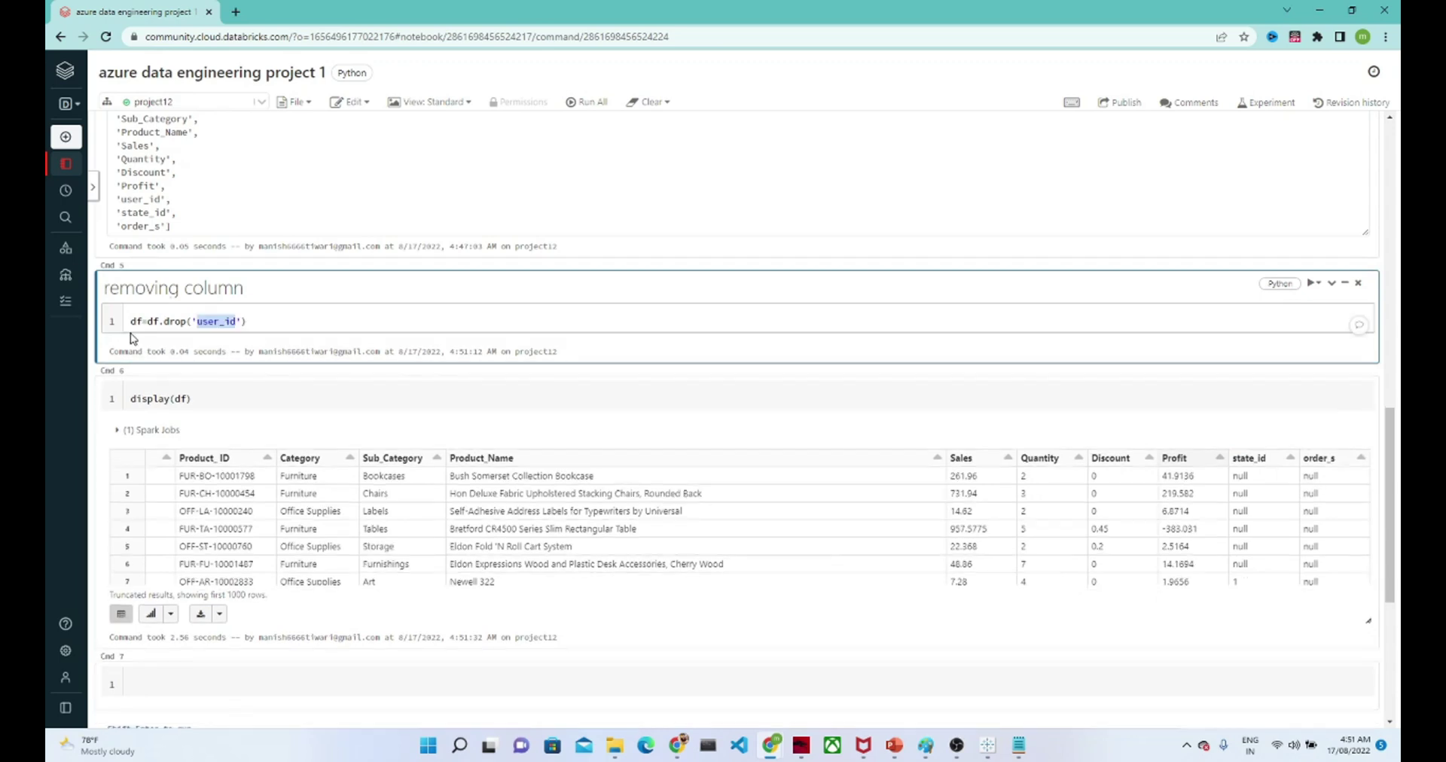
Copy the user_id drop statement into a new cell above display(df), change it to df=df.drop('state_id'), and run it.
click(259, 319)
drag(258, 321, 125, 322)
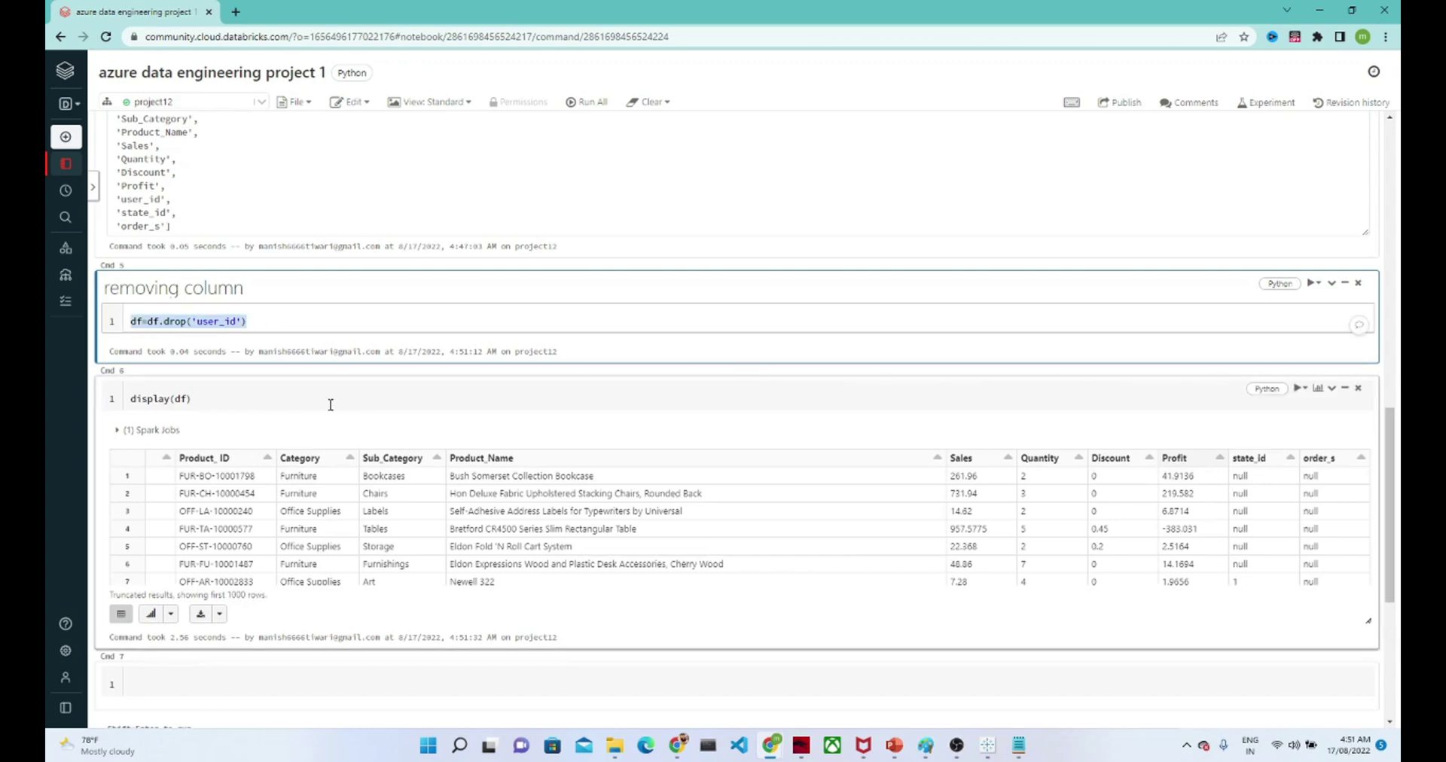
click(747, 375)
click(746, 375)
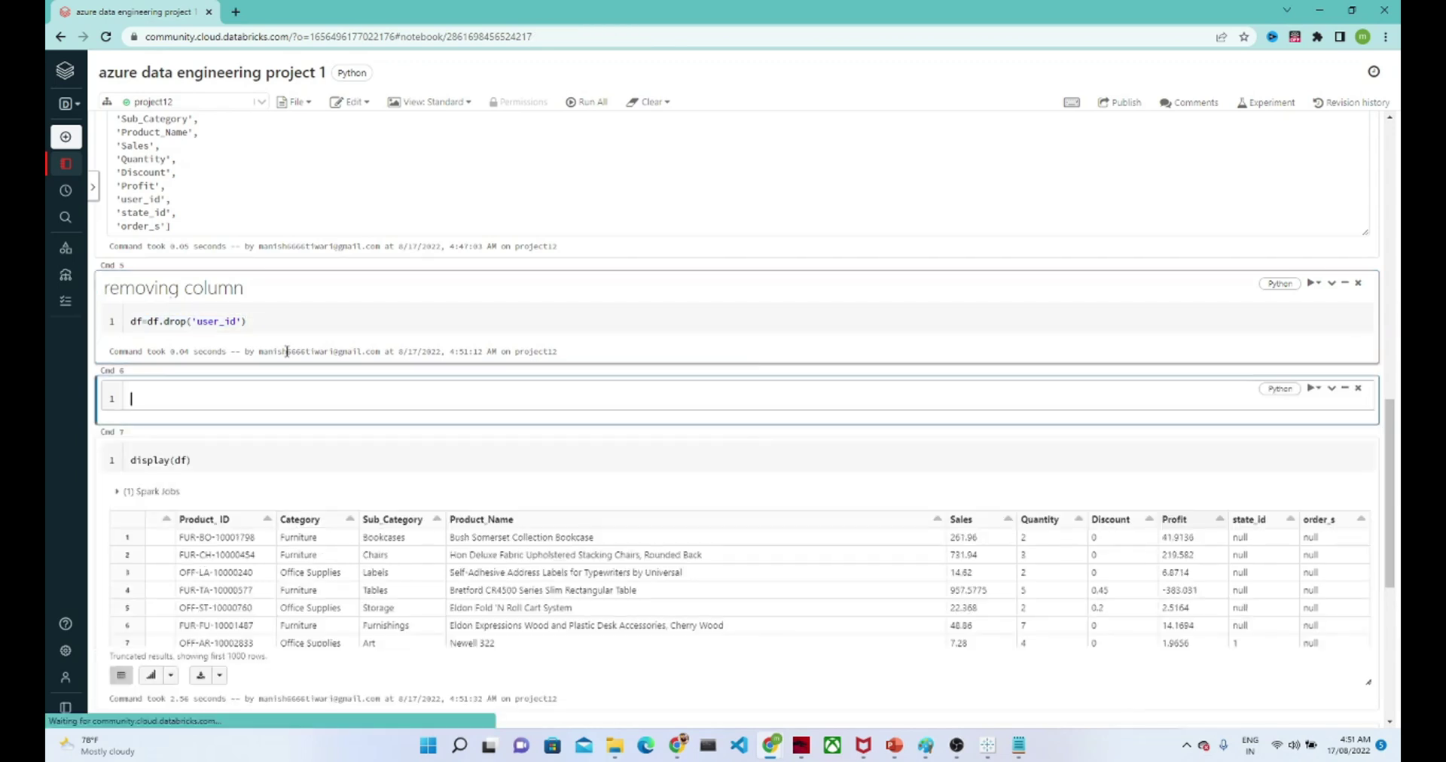
key(ctrl+v)
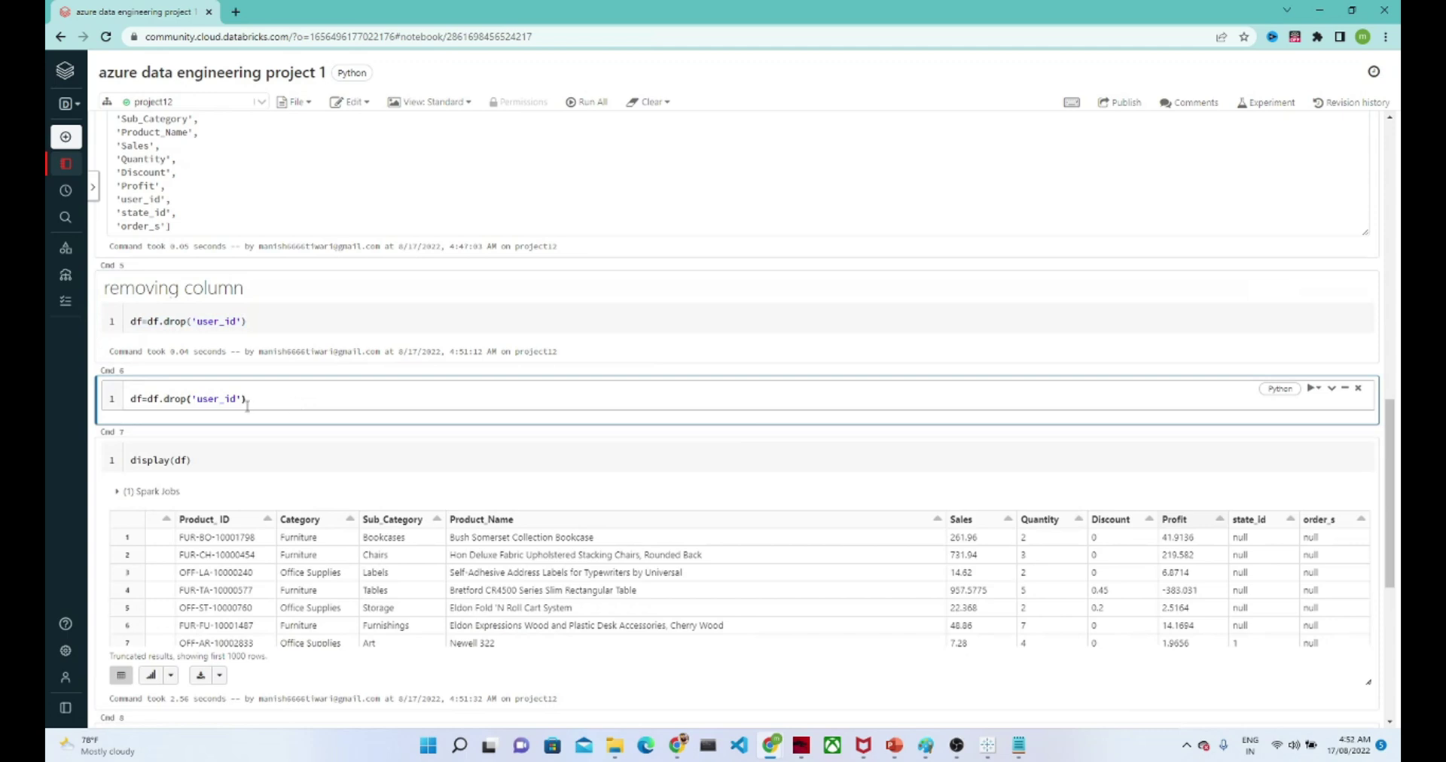
double_click(226, 399)
text(state_id)
key(ctrl+Return)
Copy the state_id drop statement into a new cell below it, change the column to 'order_s', and run it.
key(ctrl+a)
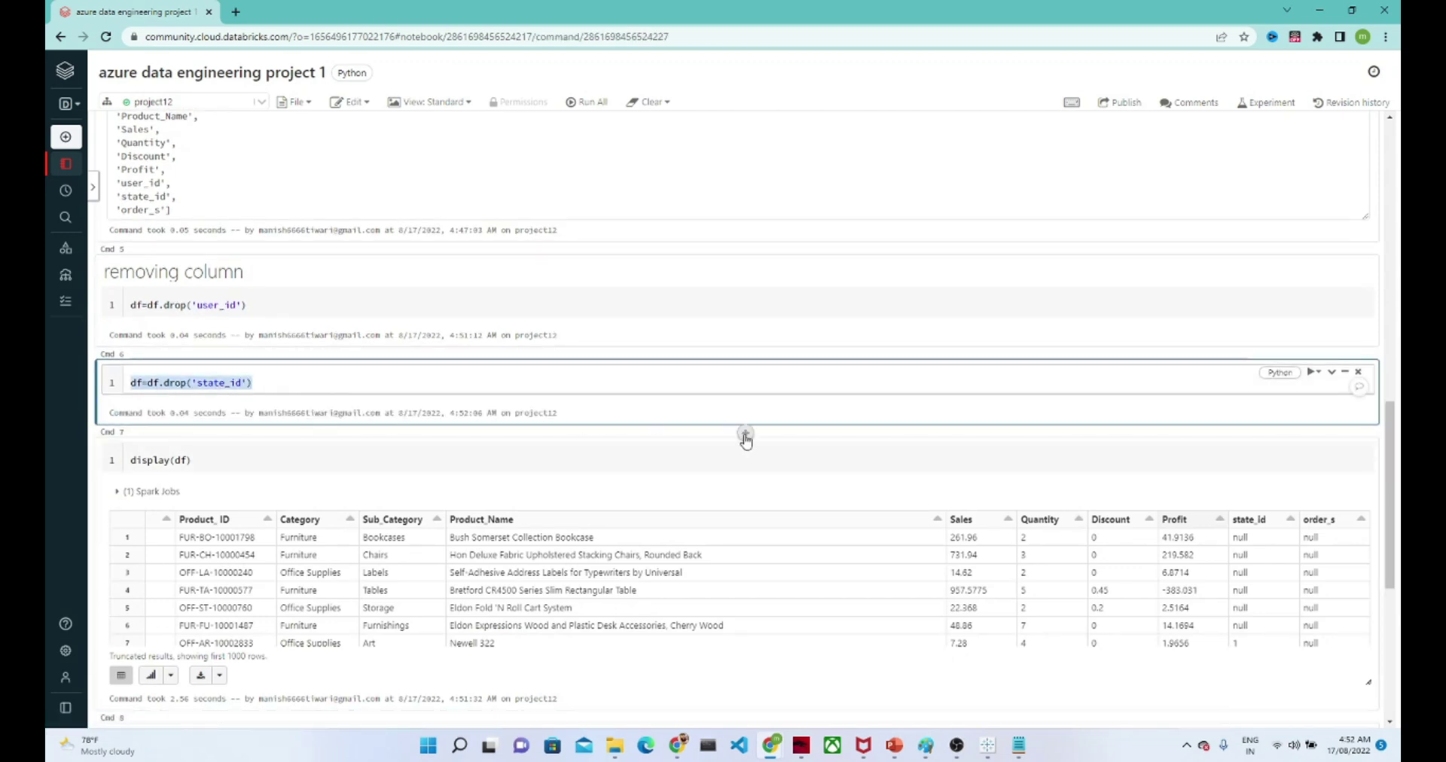
click(744, 434)
key(ctrl+v)
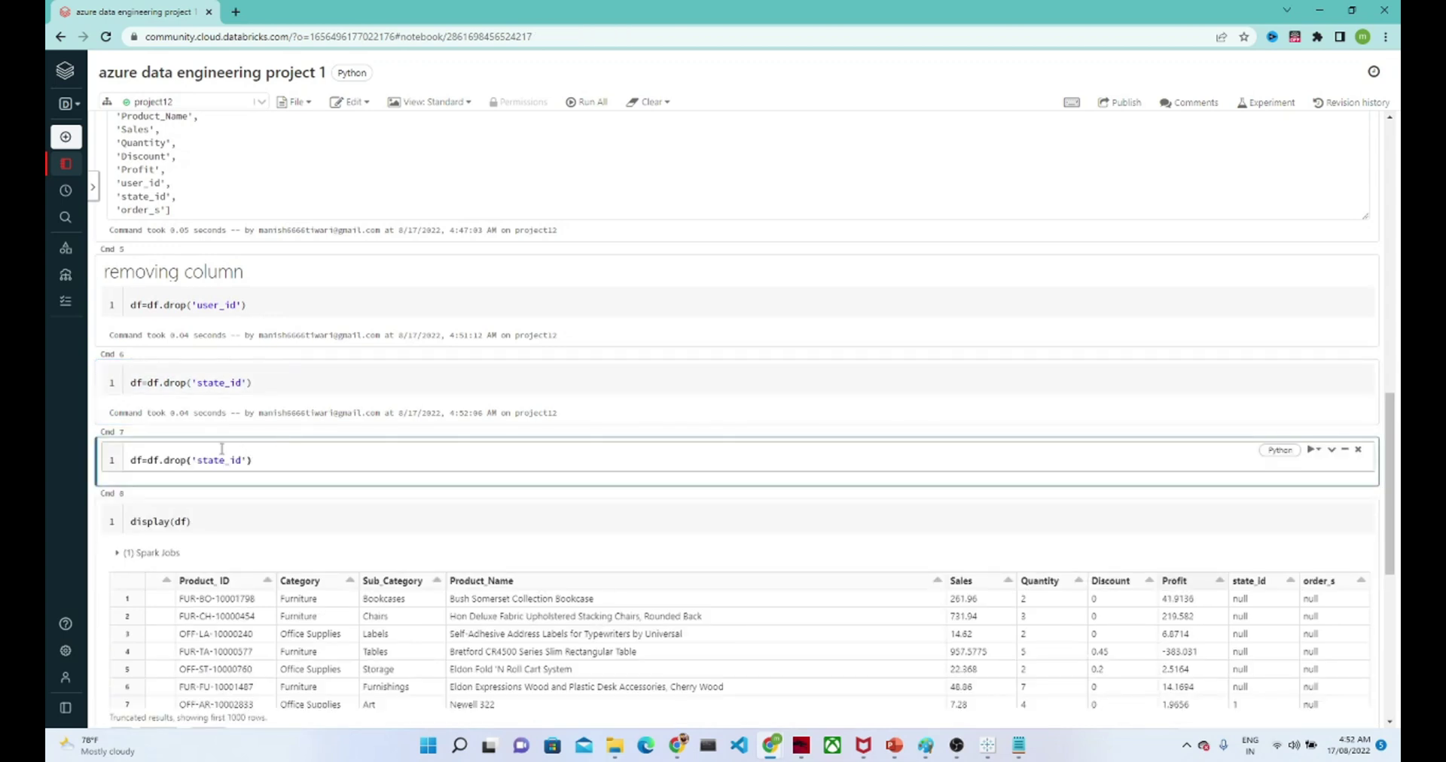
double_click(219, 459)
text(order_s)
key(shift+Return)
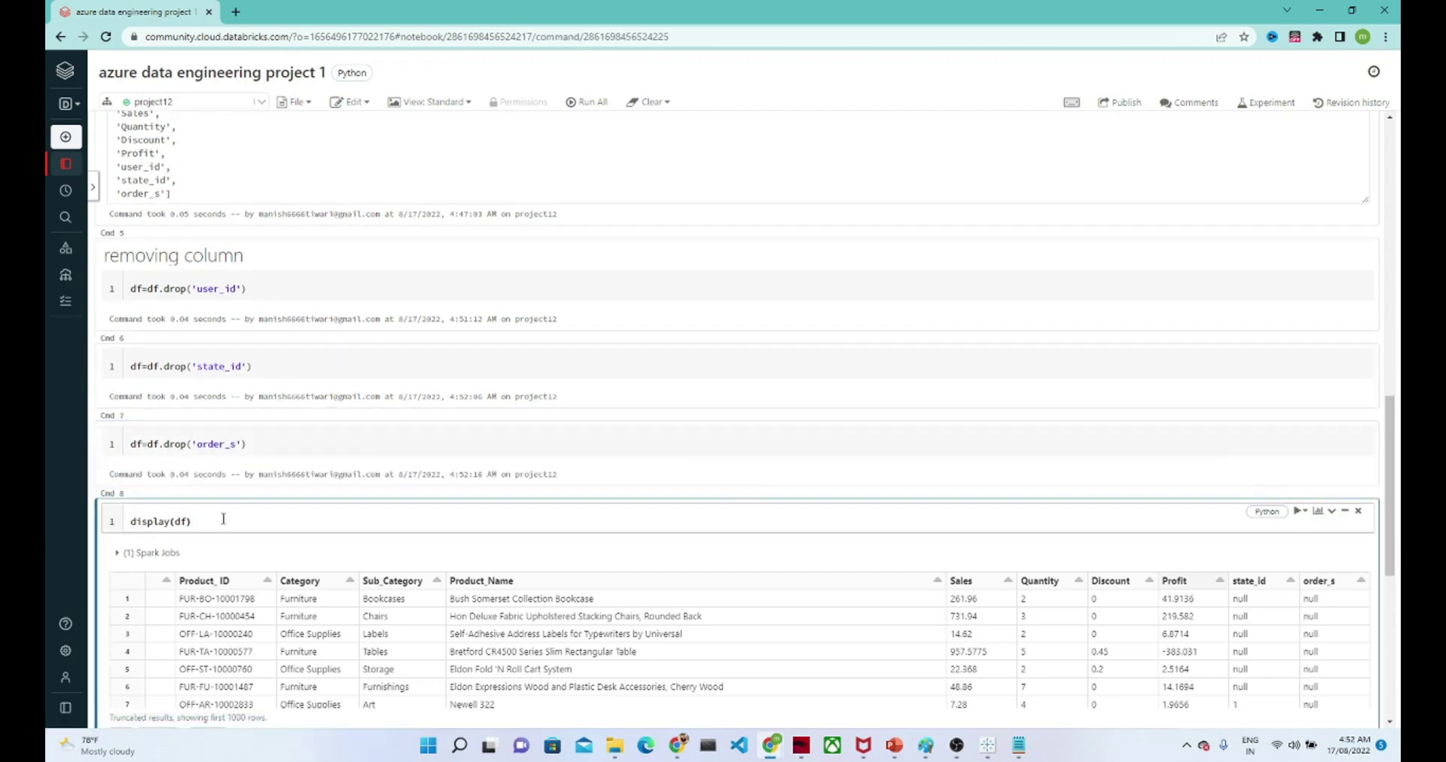
Rerun the display(df) cell and bring its refreshed dataframe table into view.
key(shift+Return)
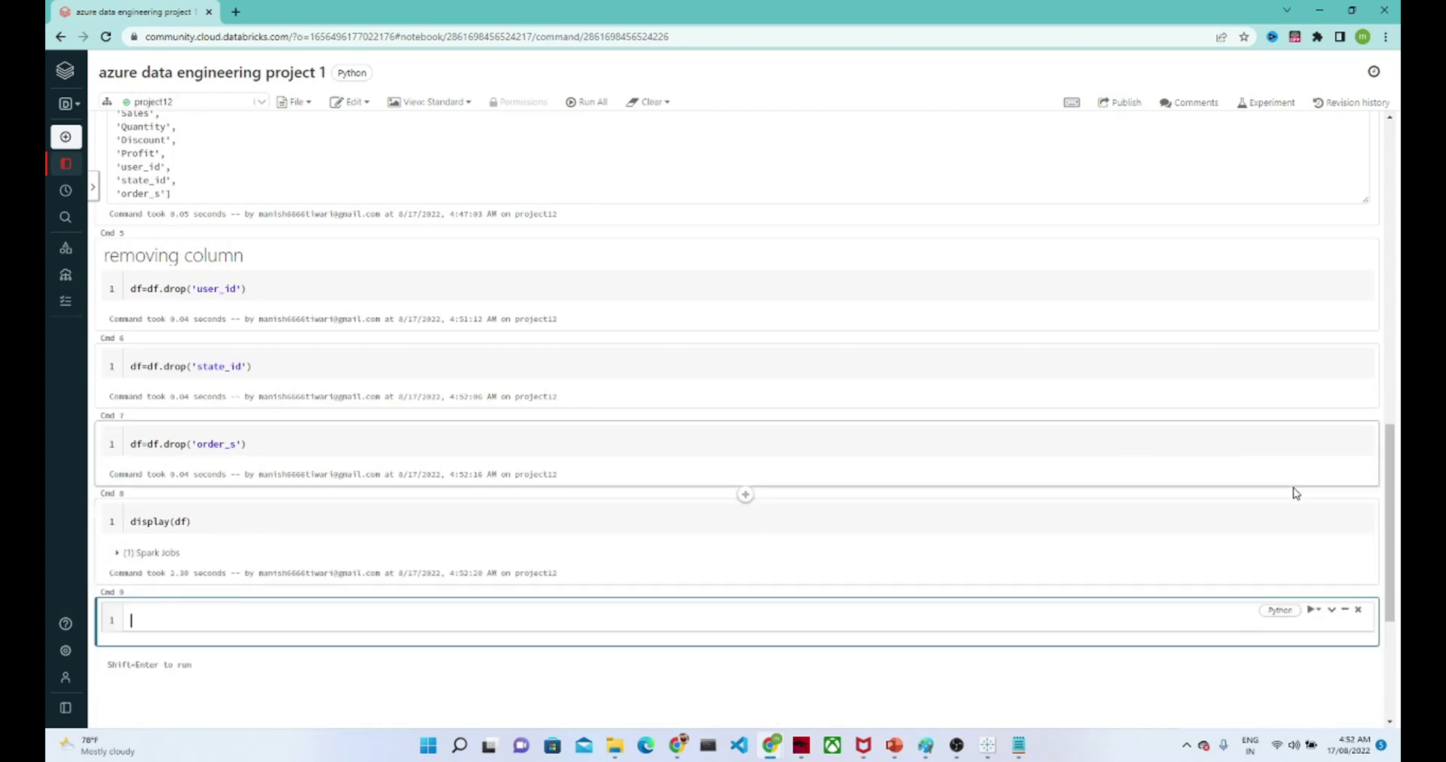
scroll(1388, 488, down, 4)
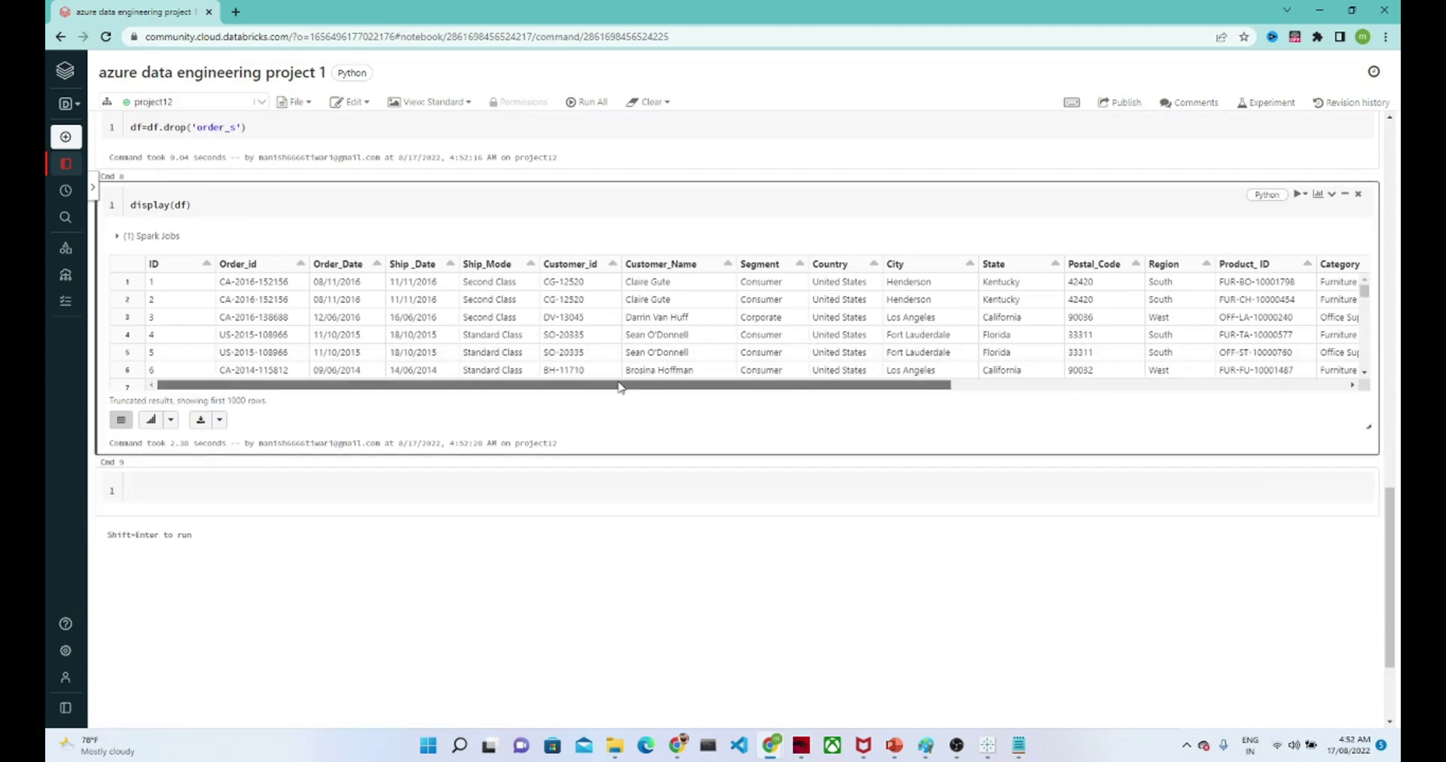
Register the cleaned dataframe as a temporary view by running df.createOrReplaceTempView('table') in the empty cell below display(df).
mouse_move(632, 388)
mouse_down()
mouse_move(1399, 367)
mouse_move(632, 382)
mouse_up()
mouse_move(64, 218)
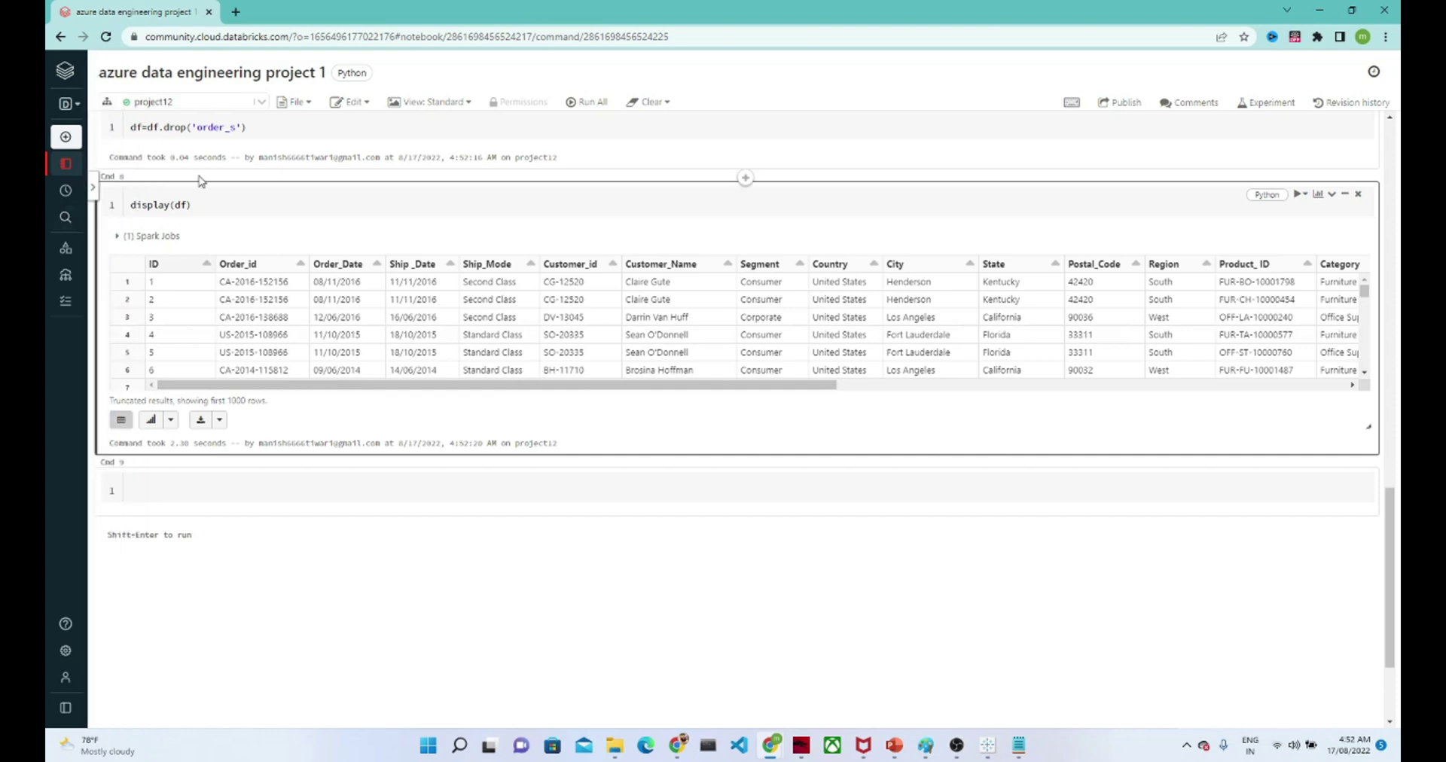
ctrl+scroll(233, 507, up, 3)
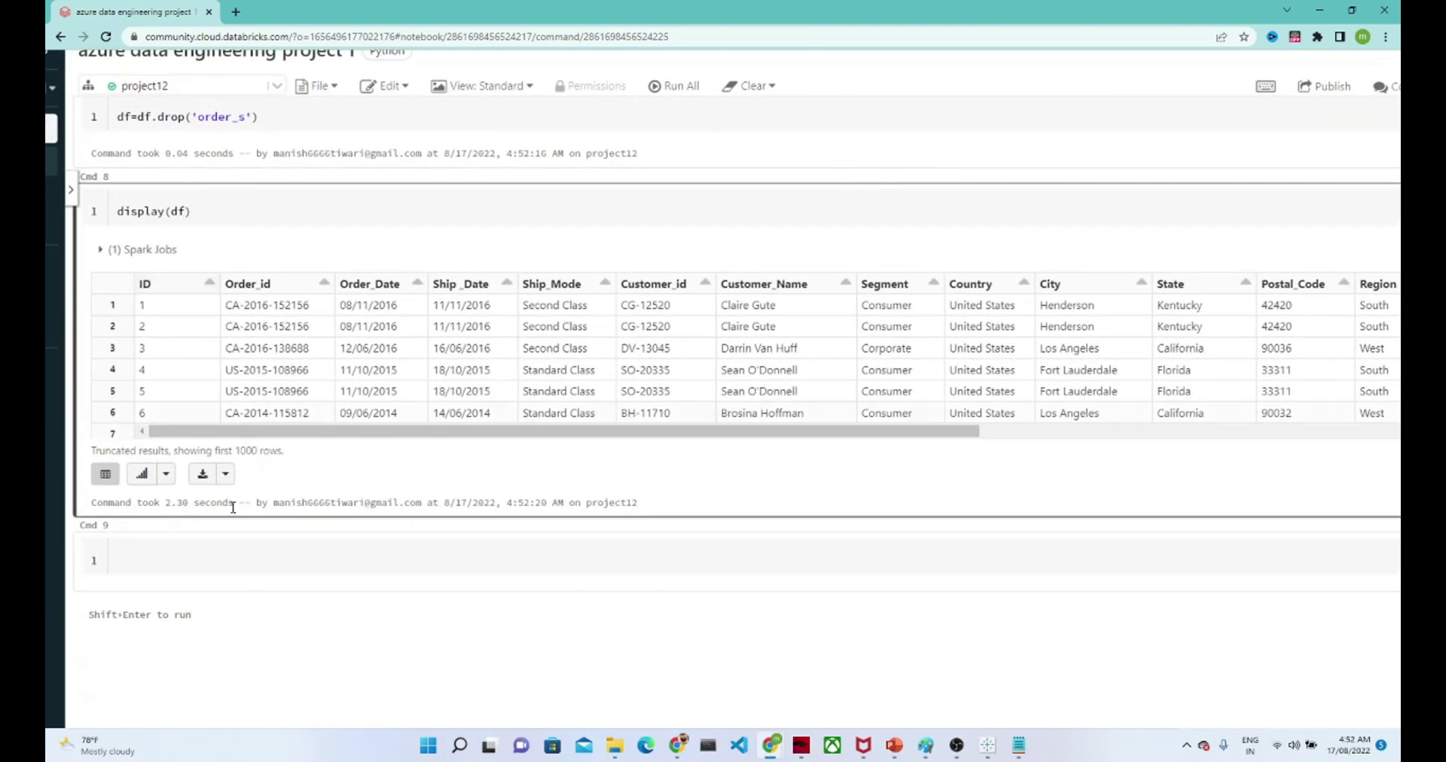
click(209, 561)
text(df)
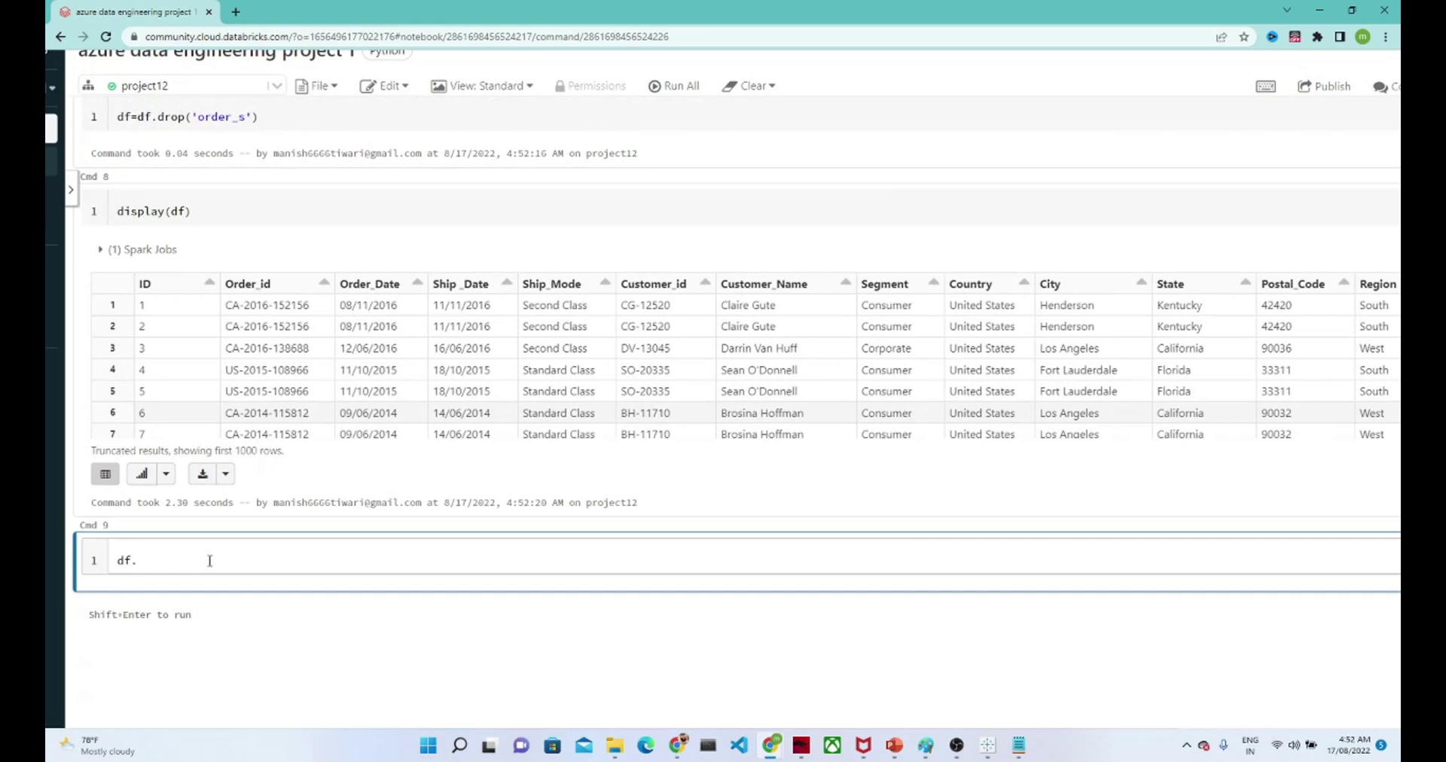
text(.createOrR)
text(eplaceTempV)
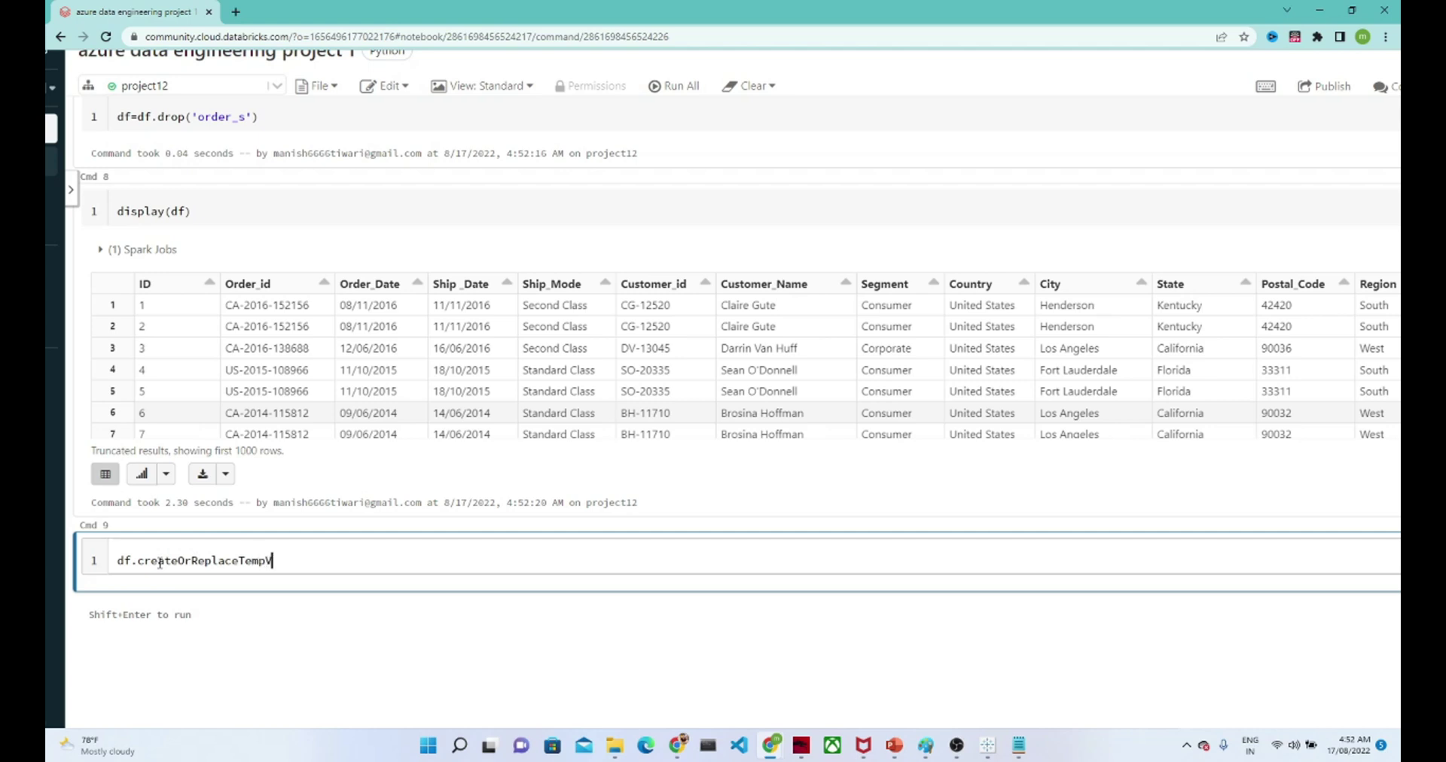
text(iew('table)
click(367, 558)
key(shift+Return)
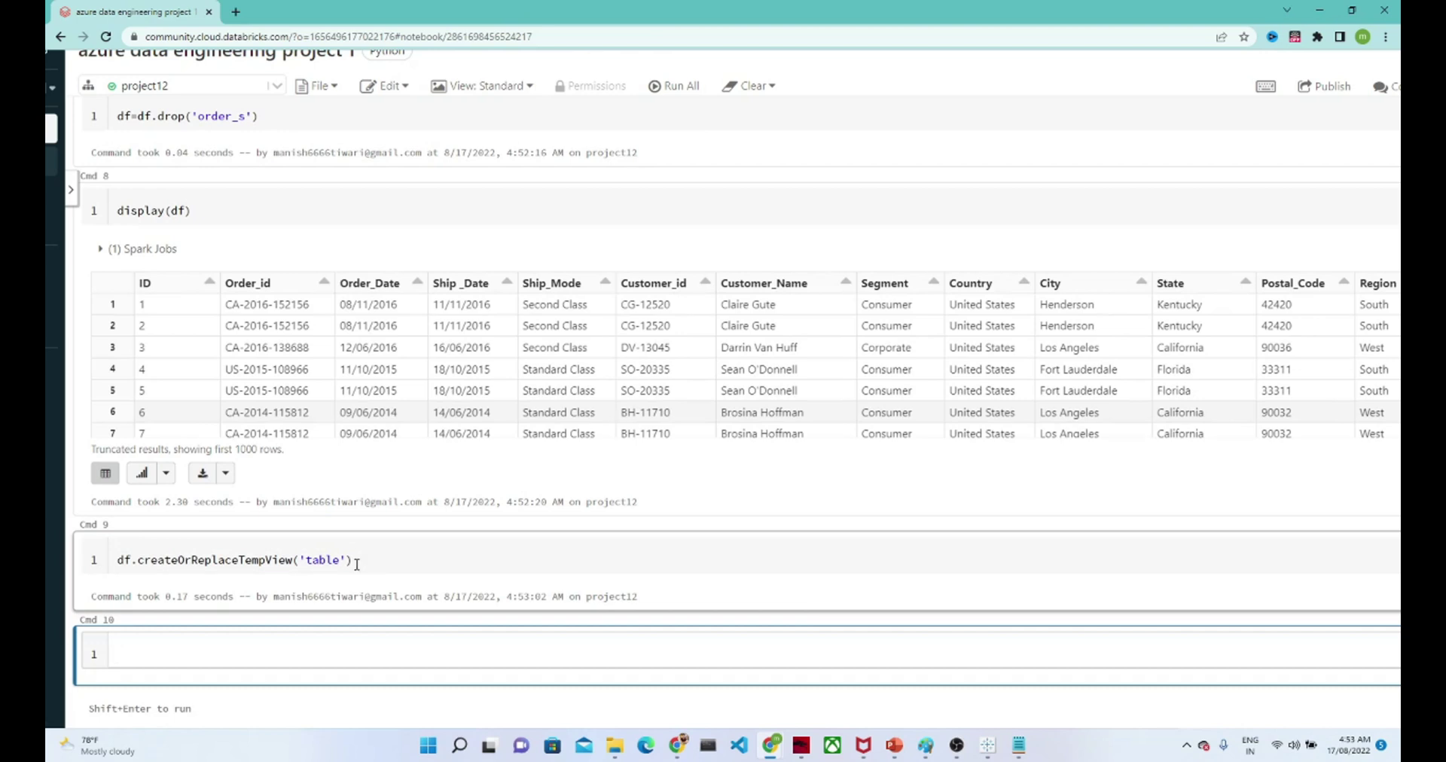
Query the temporary view by writing and running %sql select * from table in the new cell.
text(s)
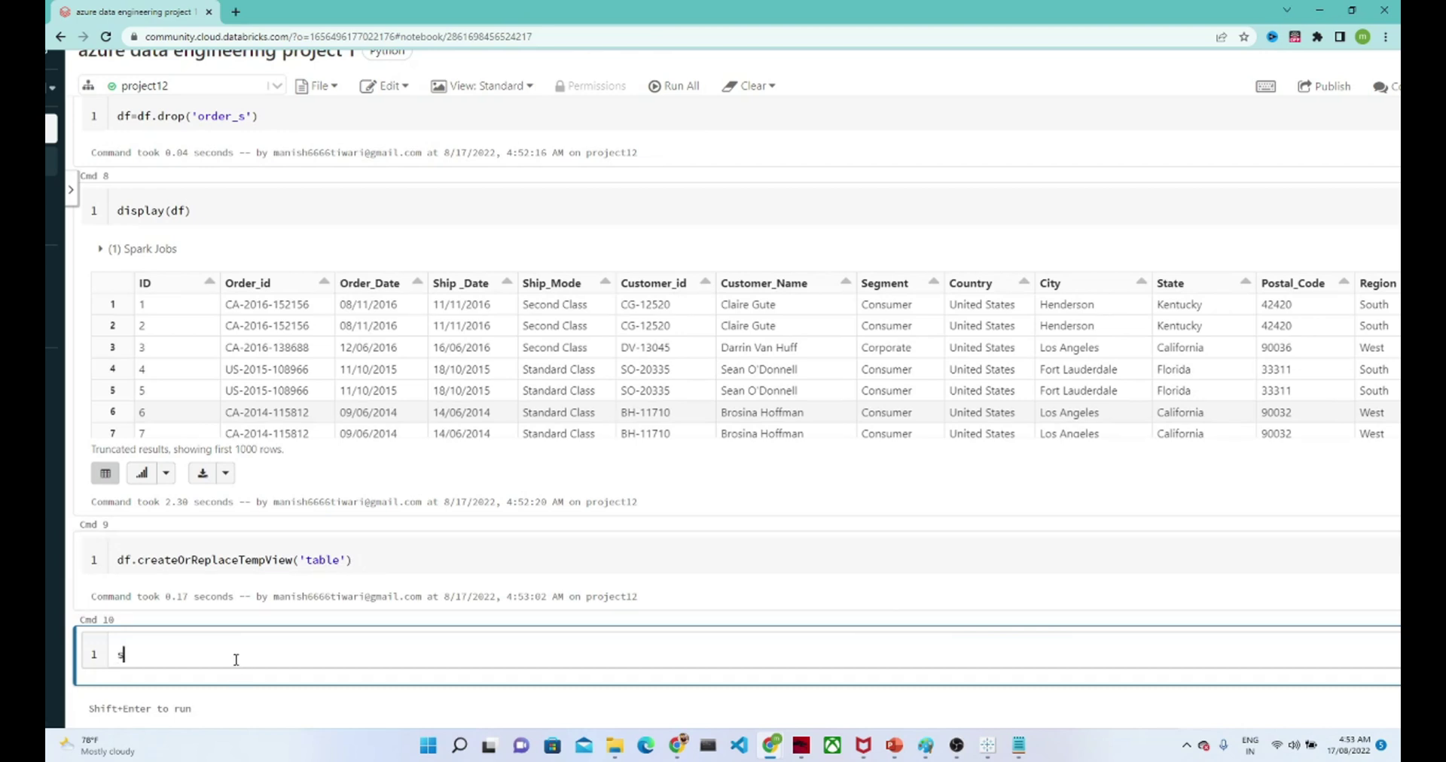
text(elect* from table)
click(159, 653)
click(111, 650)
text(%sql)
key(shift+Return)
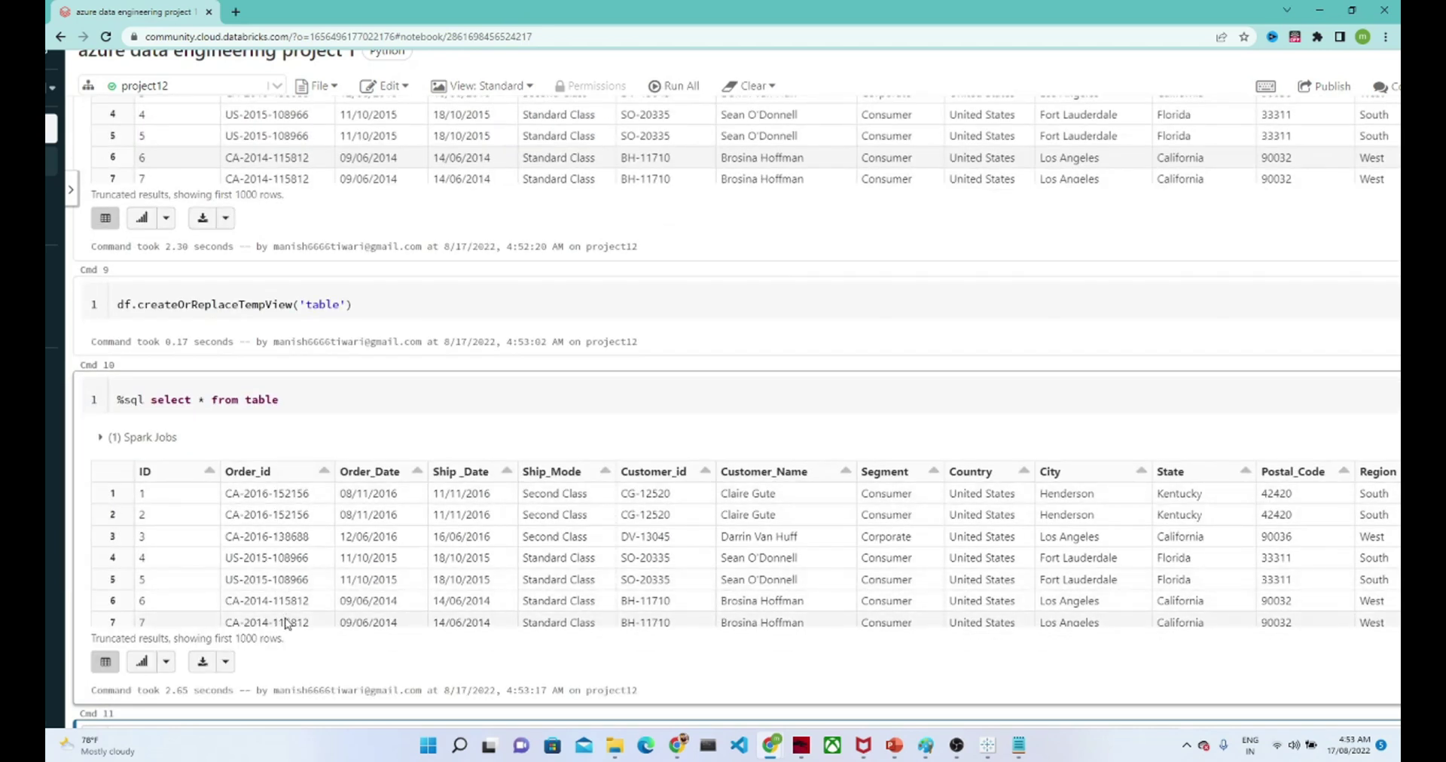
Look across the columns of the SQL query's result table and open its download options.
drag(286, 622, 377, 561)
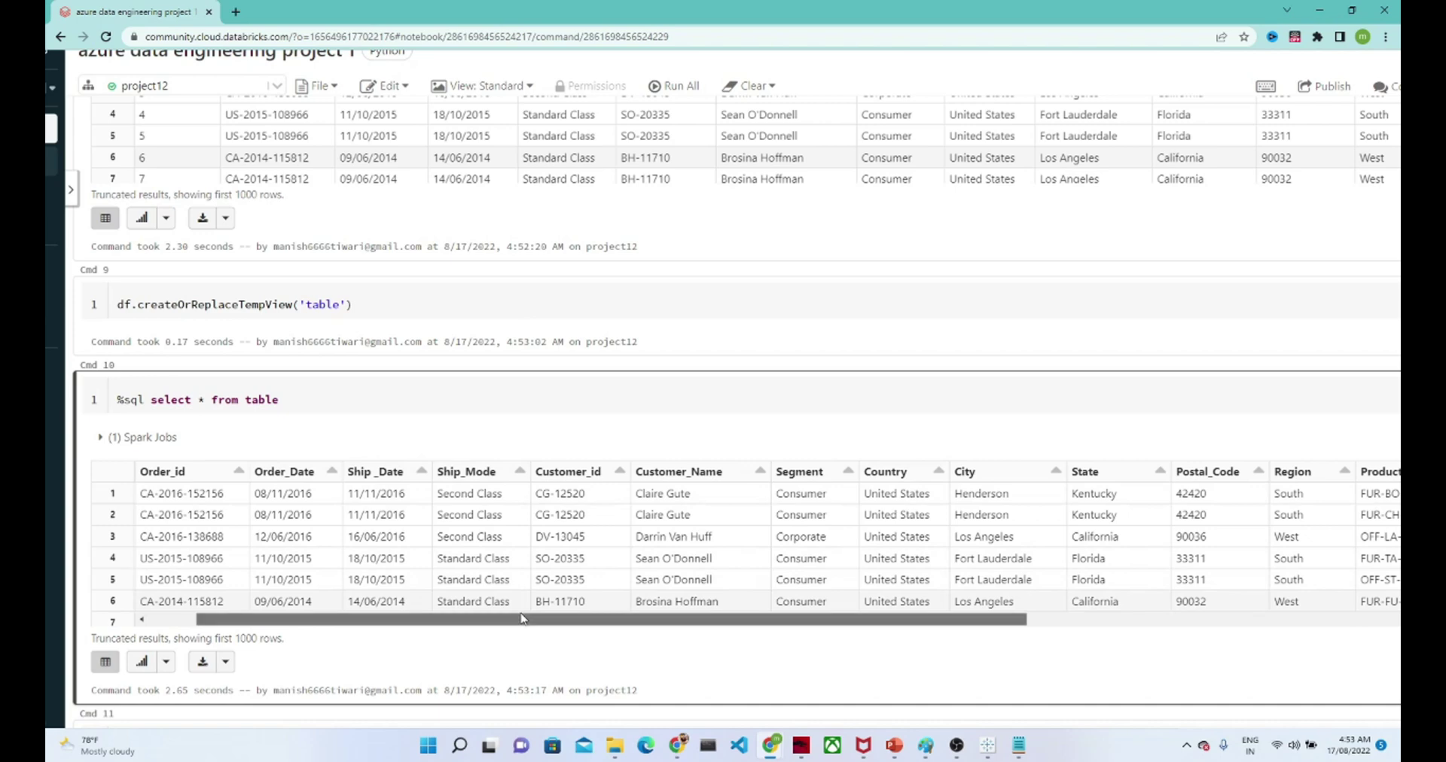
drag(522, 618, 541, 582)
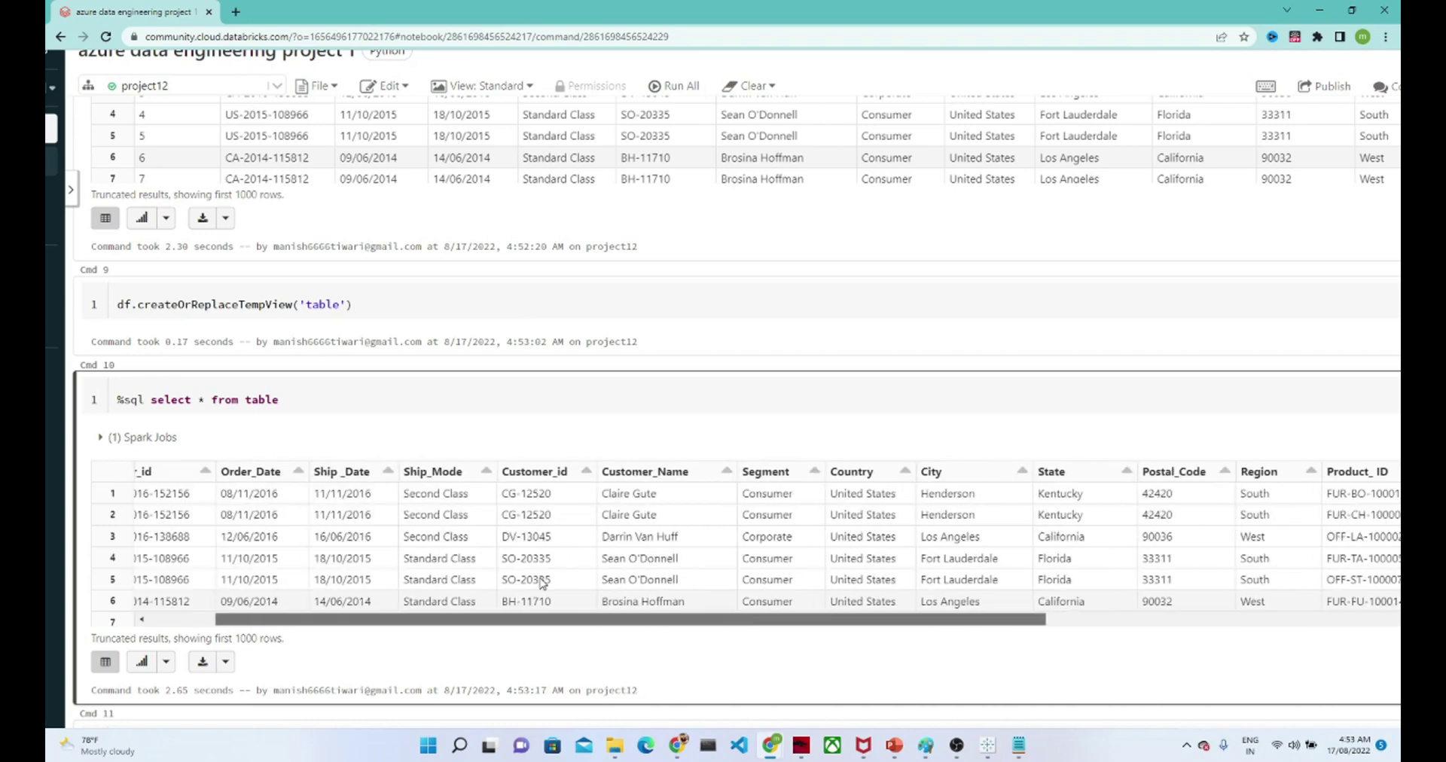
click(226, 662)
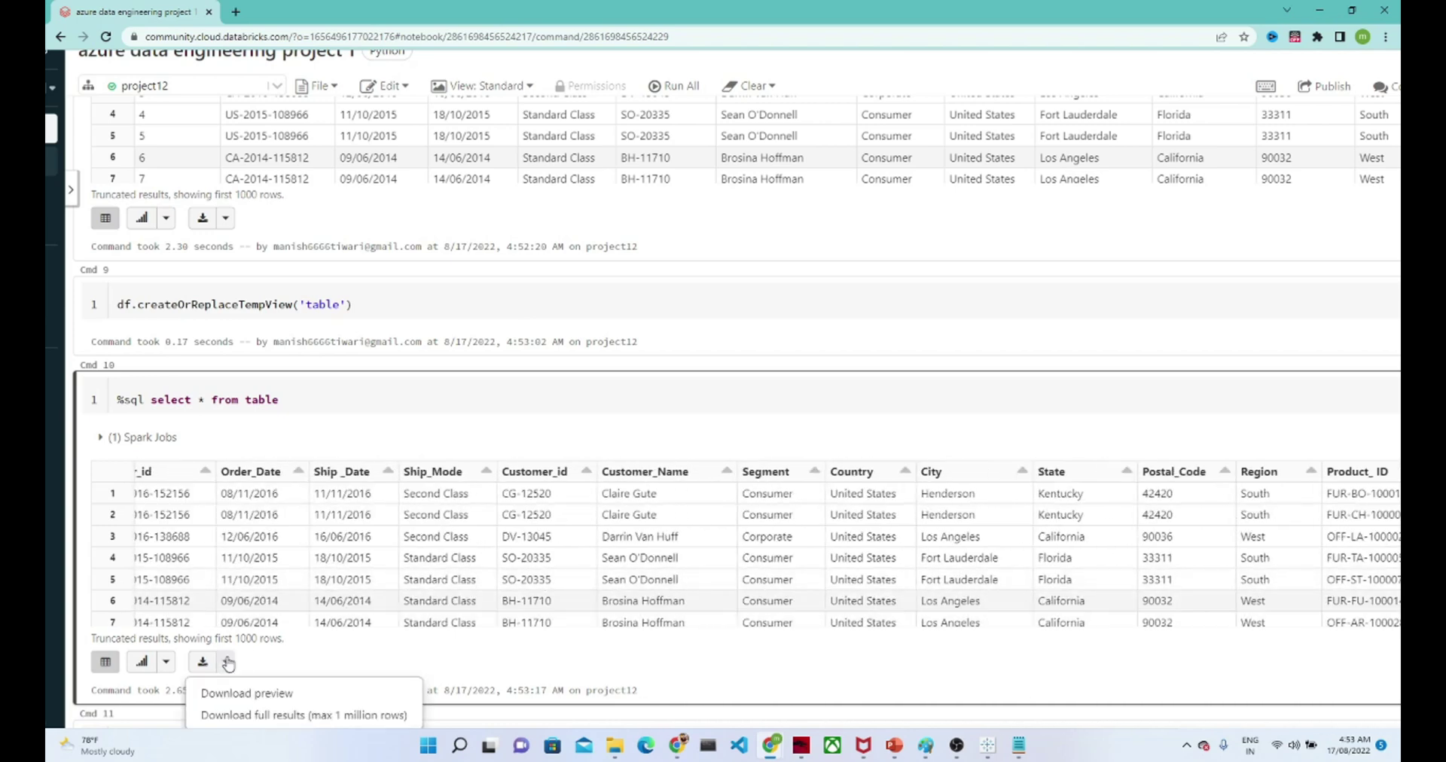
Download the full results of the select query by re-executing it, and open the Downloads folder.
click(253, 714)
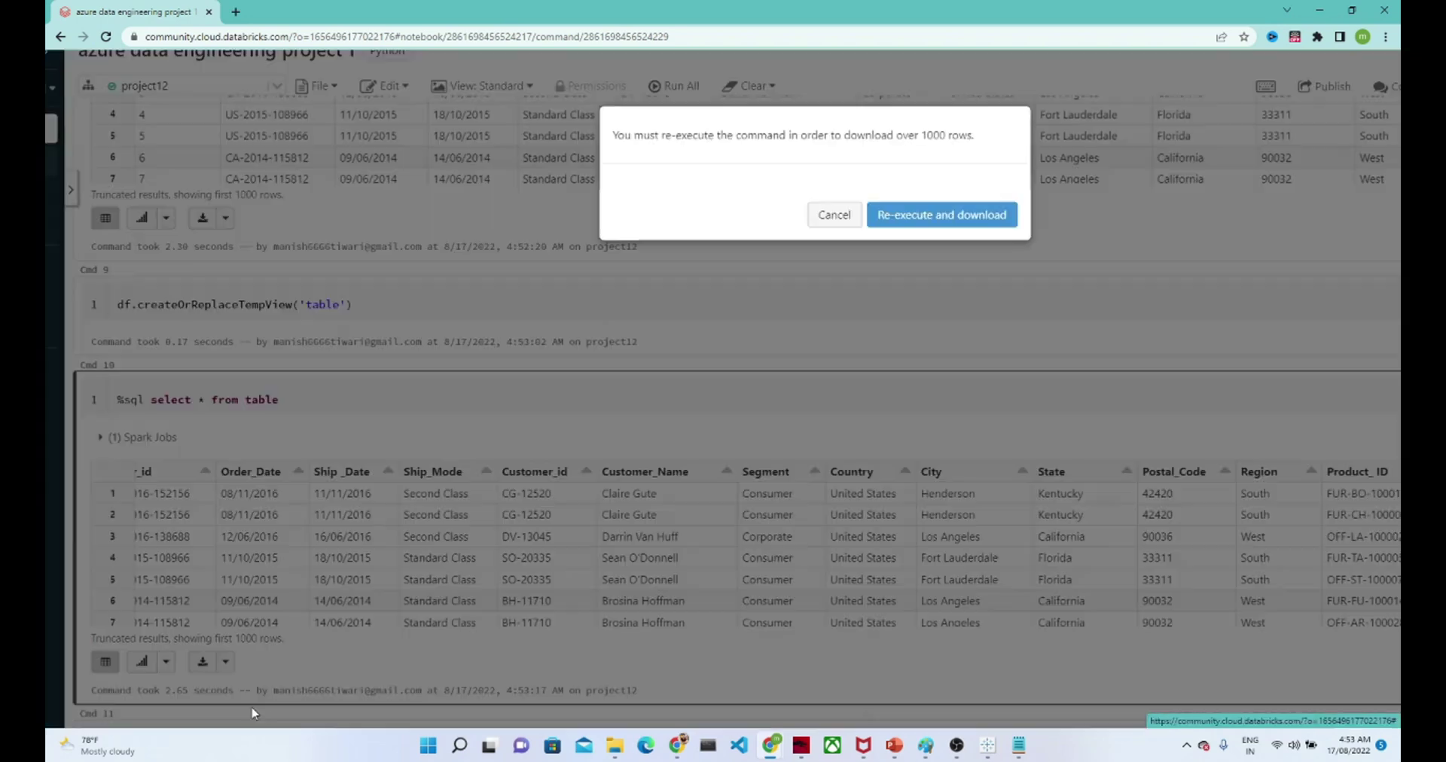
click(931, 215)
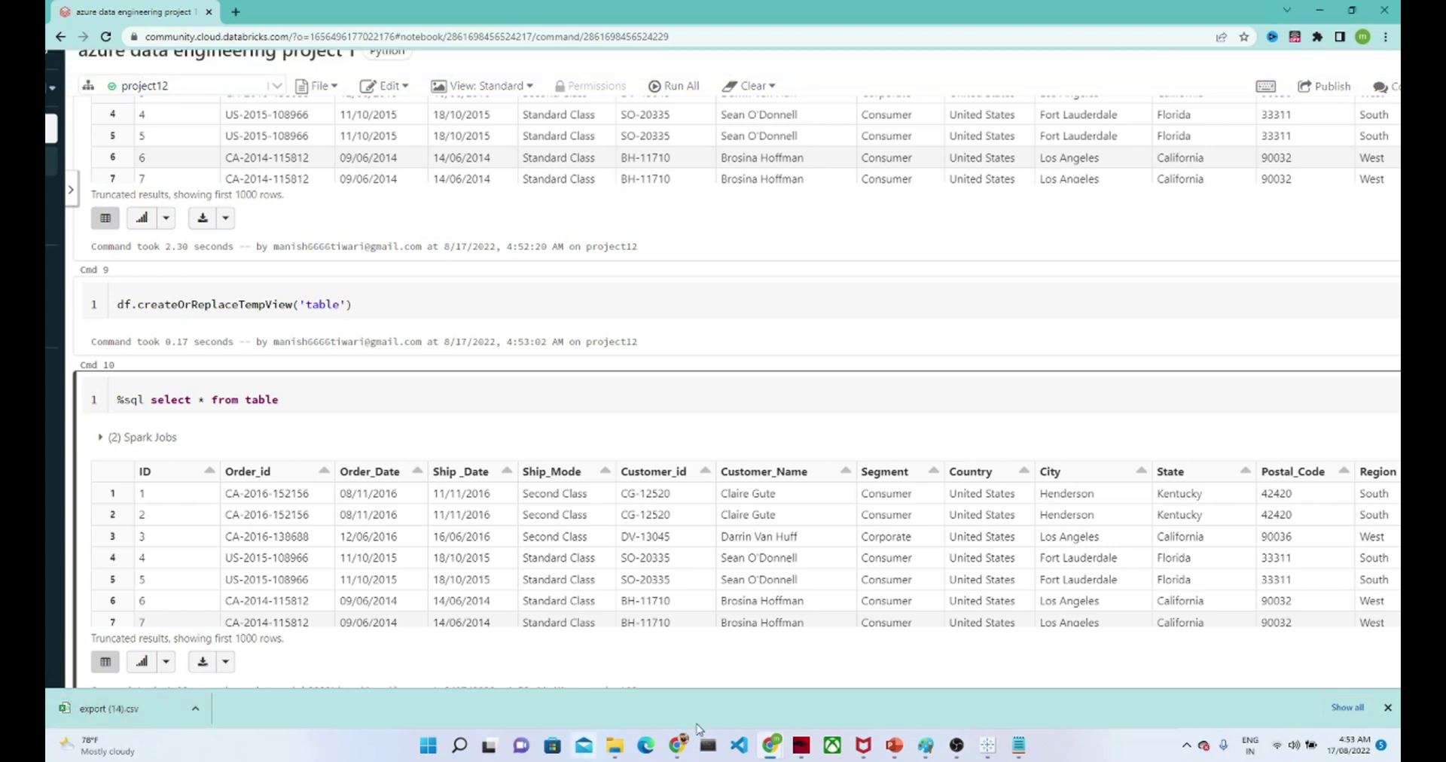
mouse_move(615, 752)
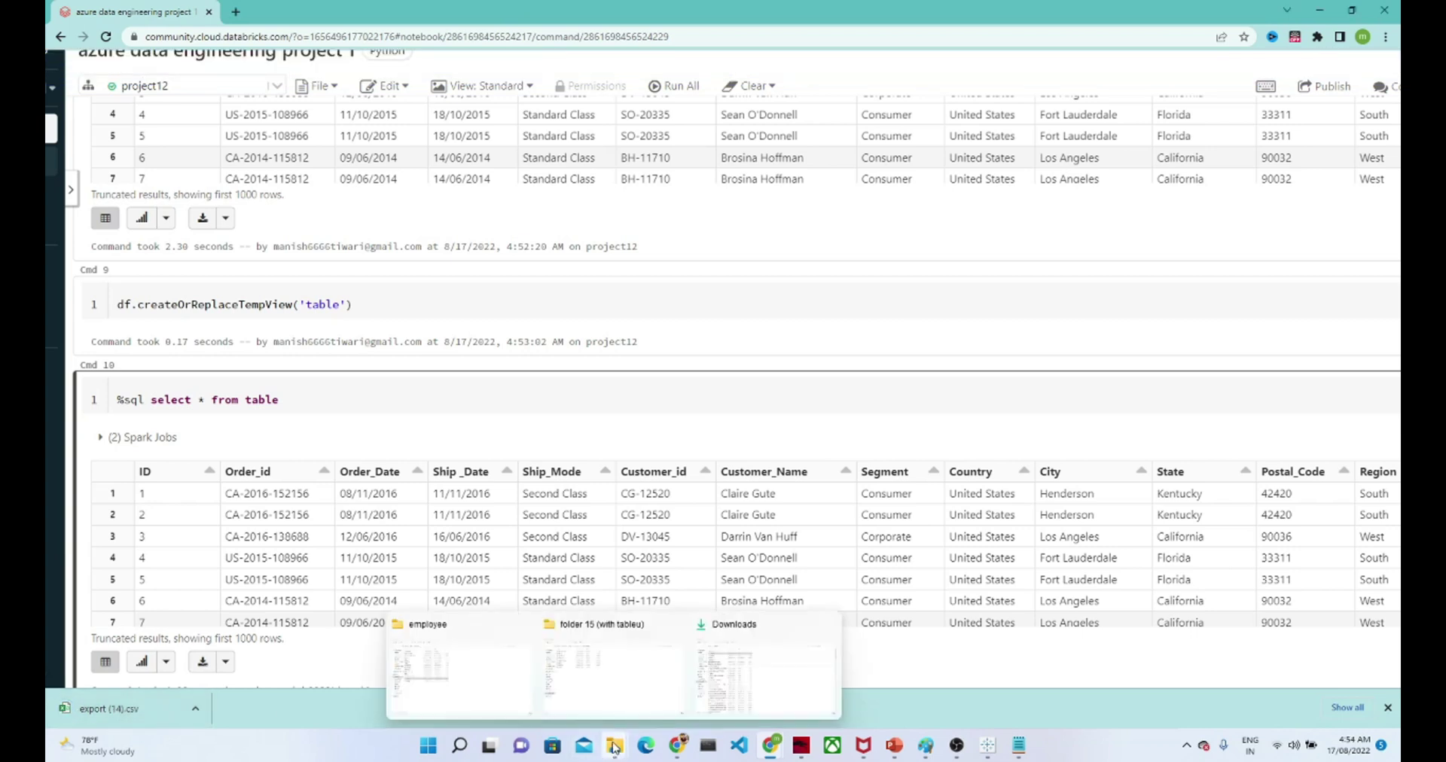
click(764, 674)
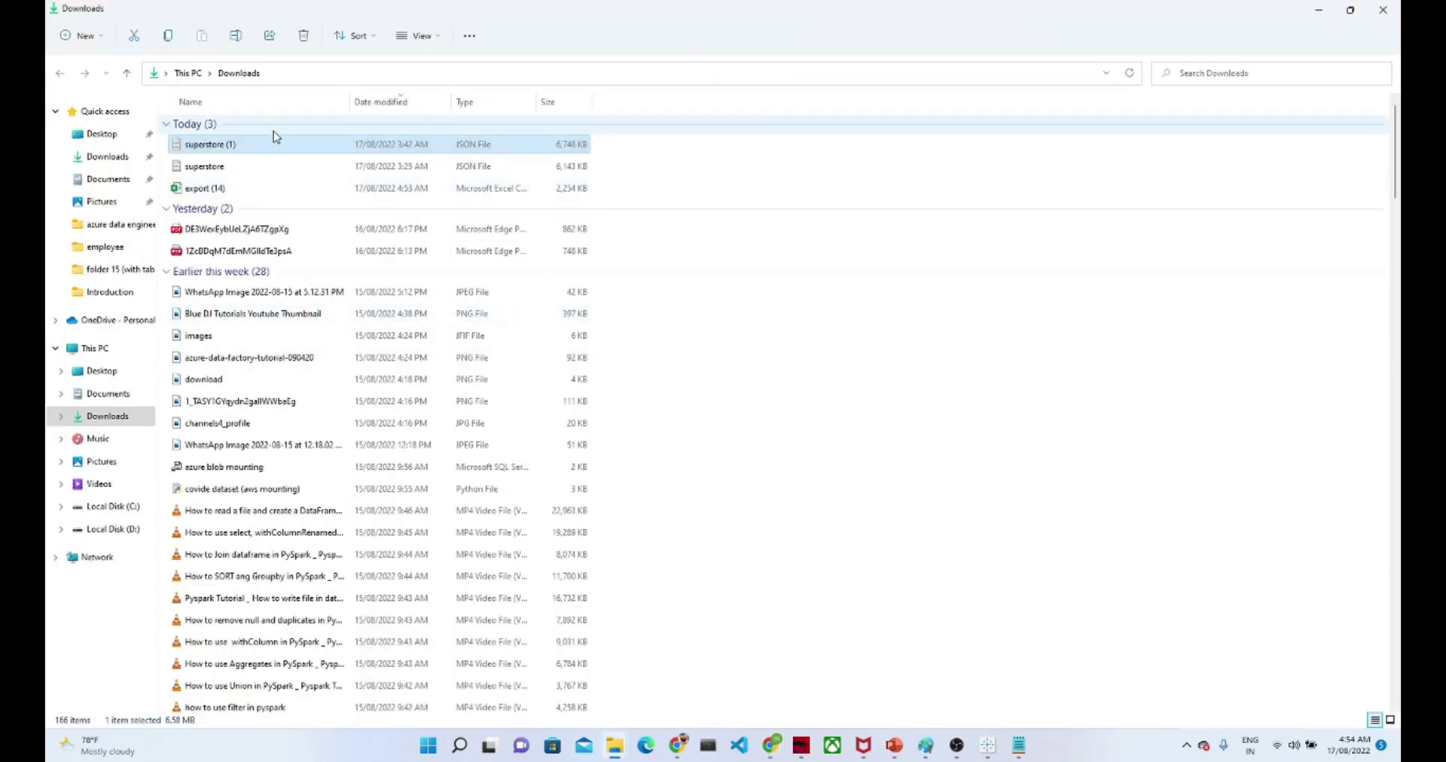
Sort Downloads with the newest files first and copy export (14) into the folder 15 (with tableu) folder.
click(400, 103)
click(399, 103)
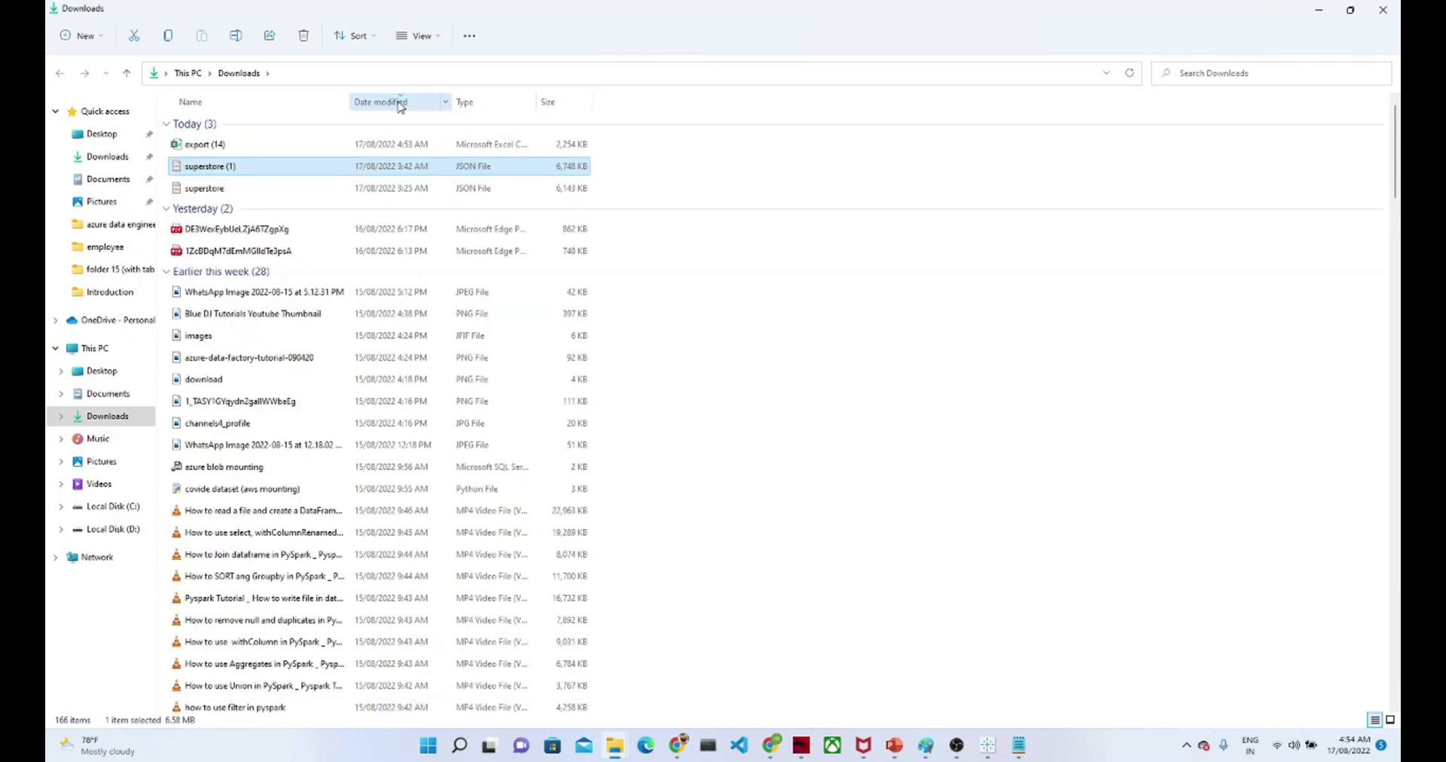
click(221, 147)
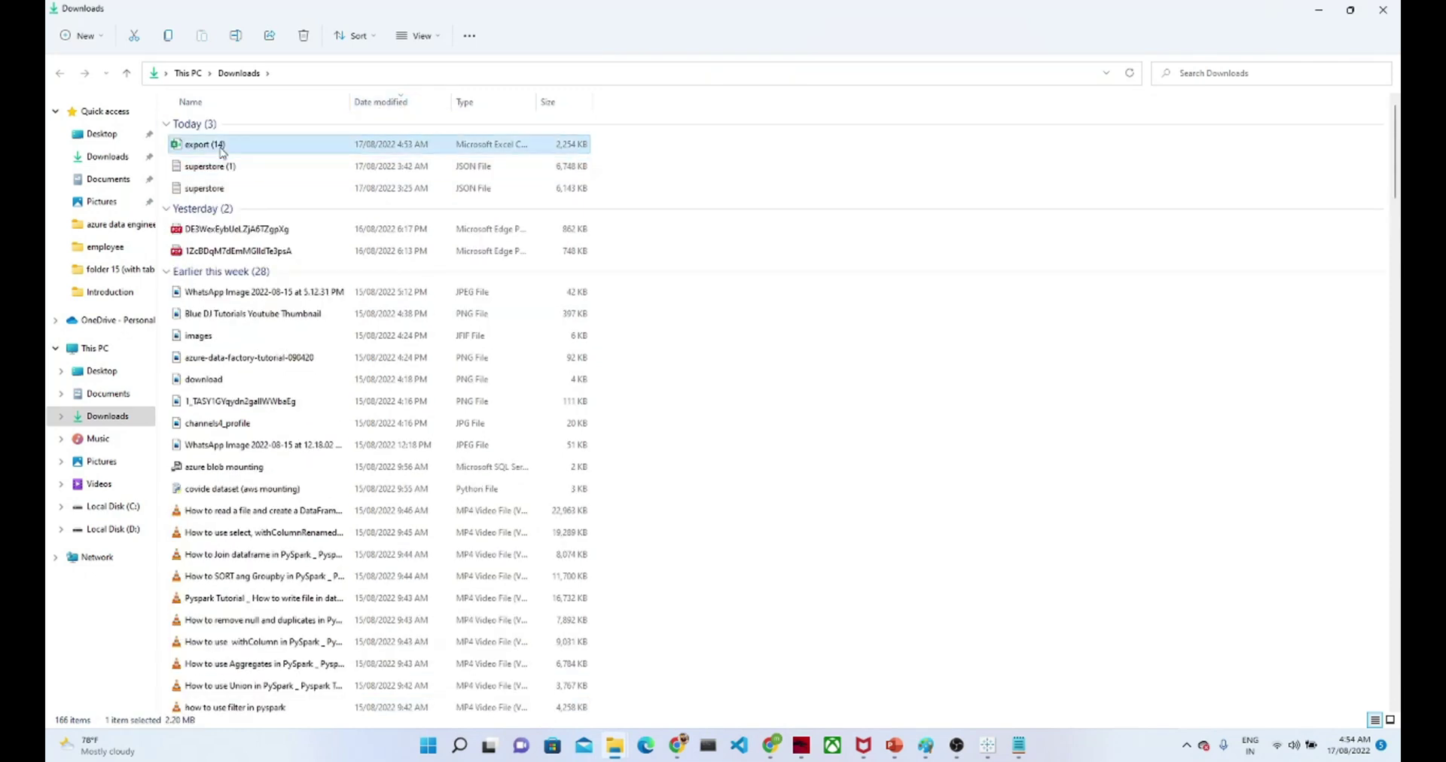
mouse_move(614, 756)
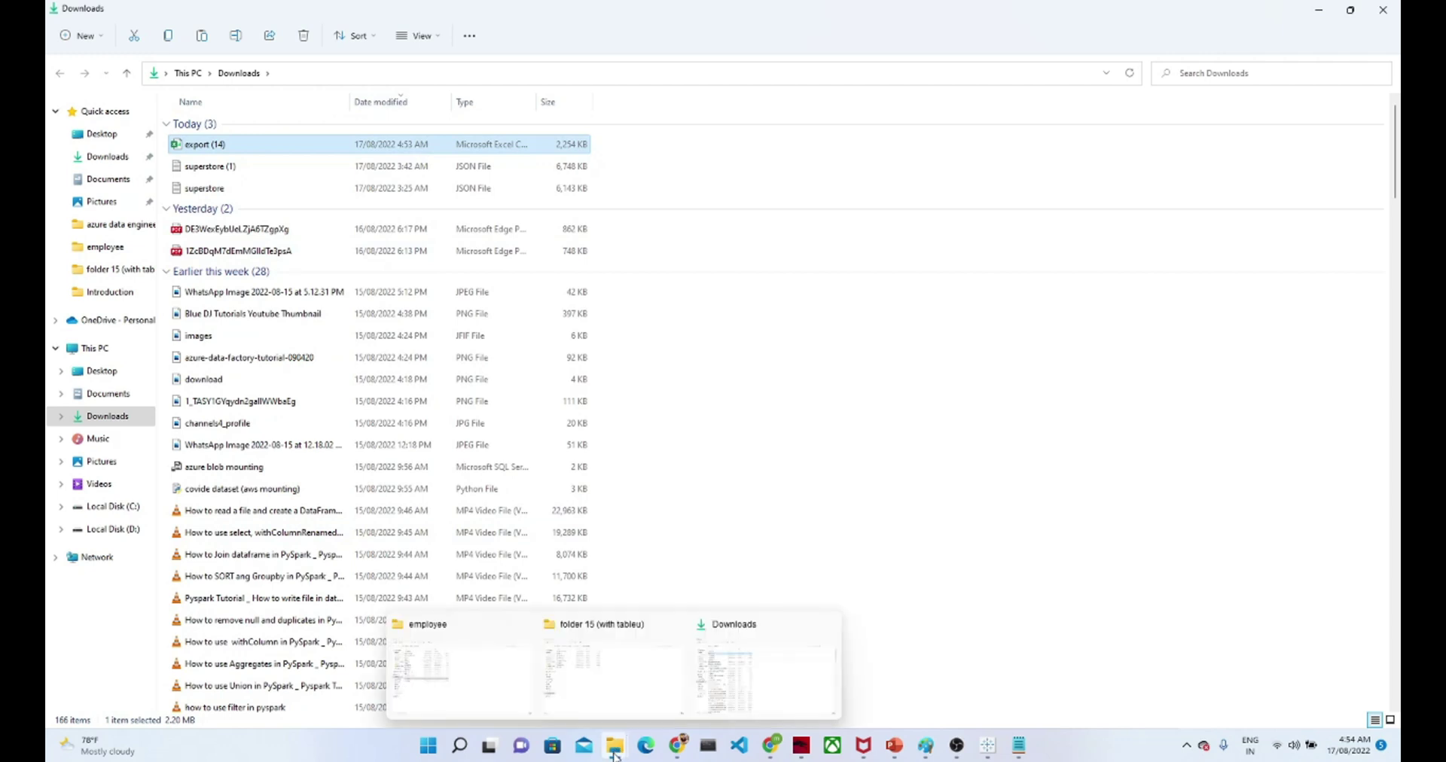
click(571, 688)
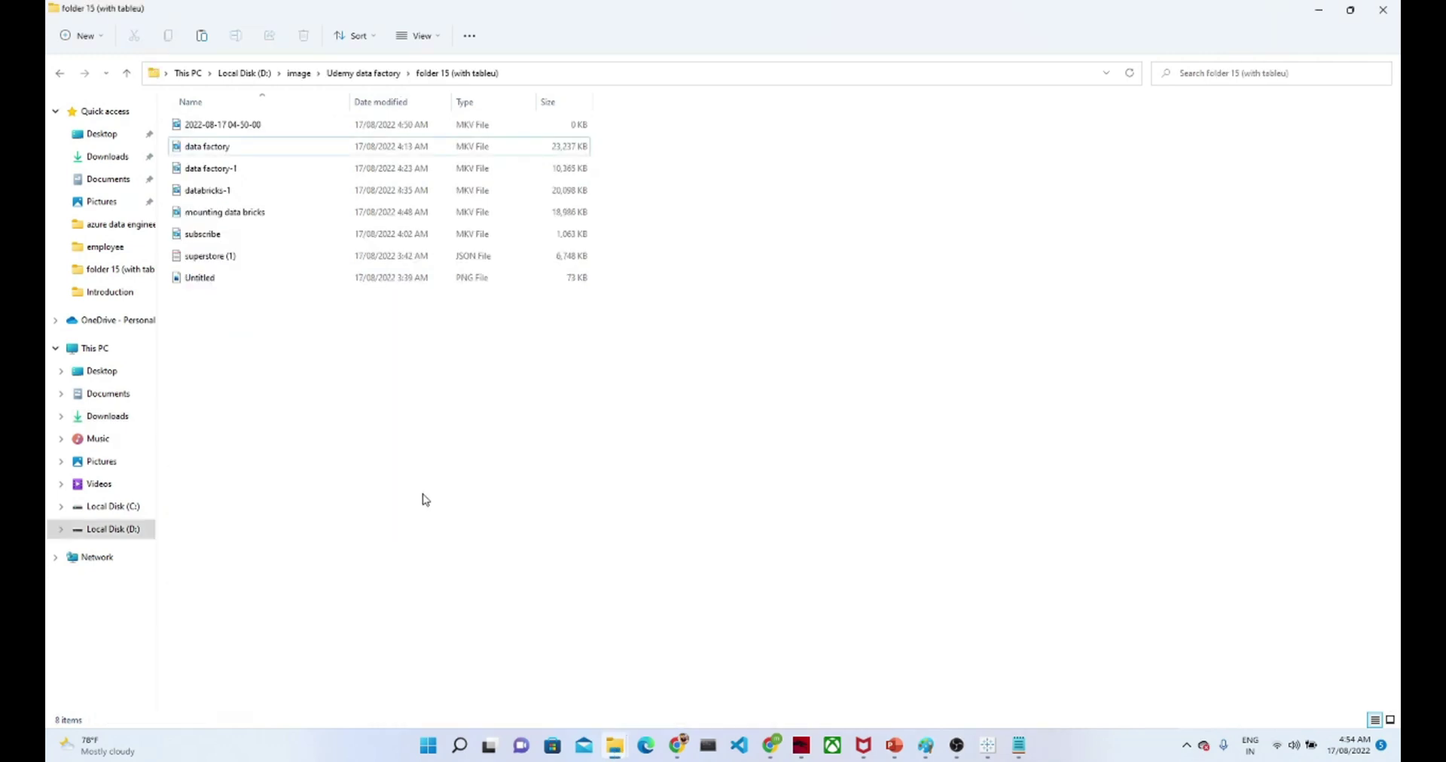
key(ctrl+v)
key(alt+Tab)
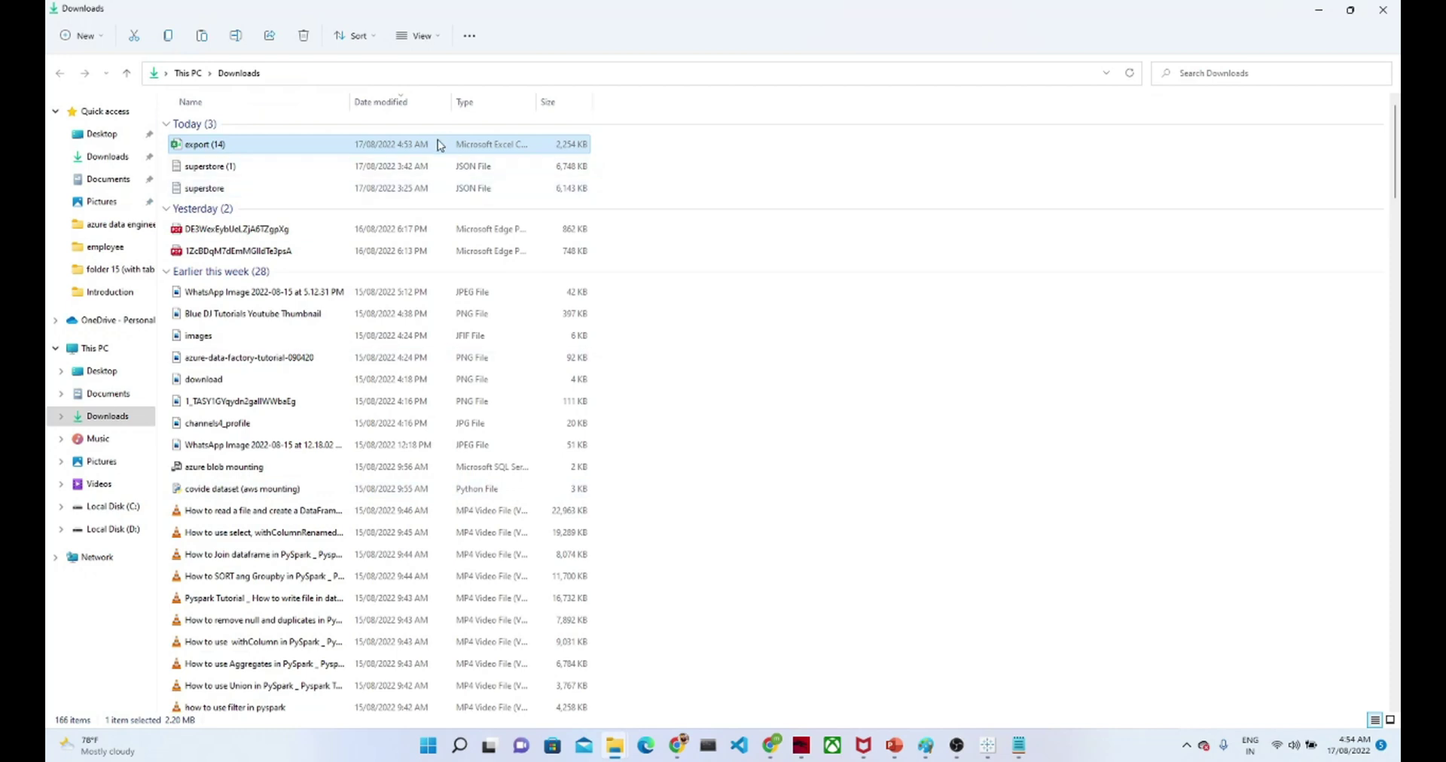
Search the installed apps for "publ" and switch to Tableau Public.
click(1030, 746)
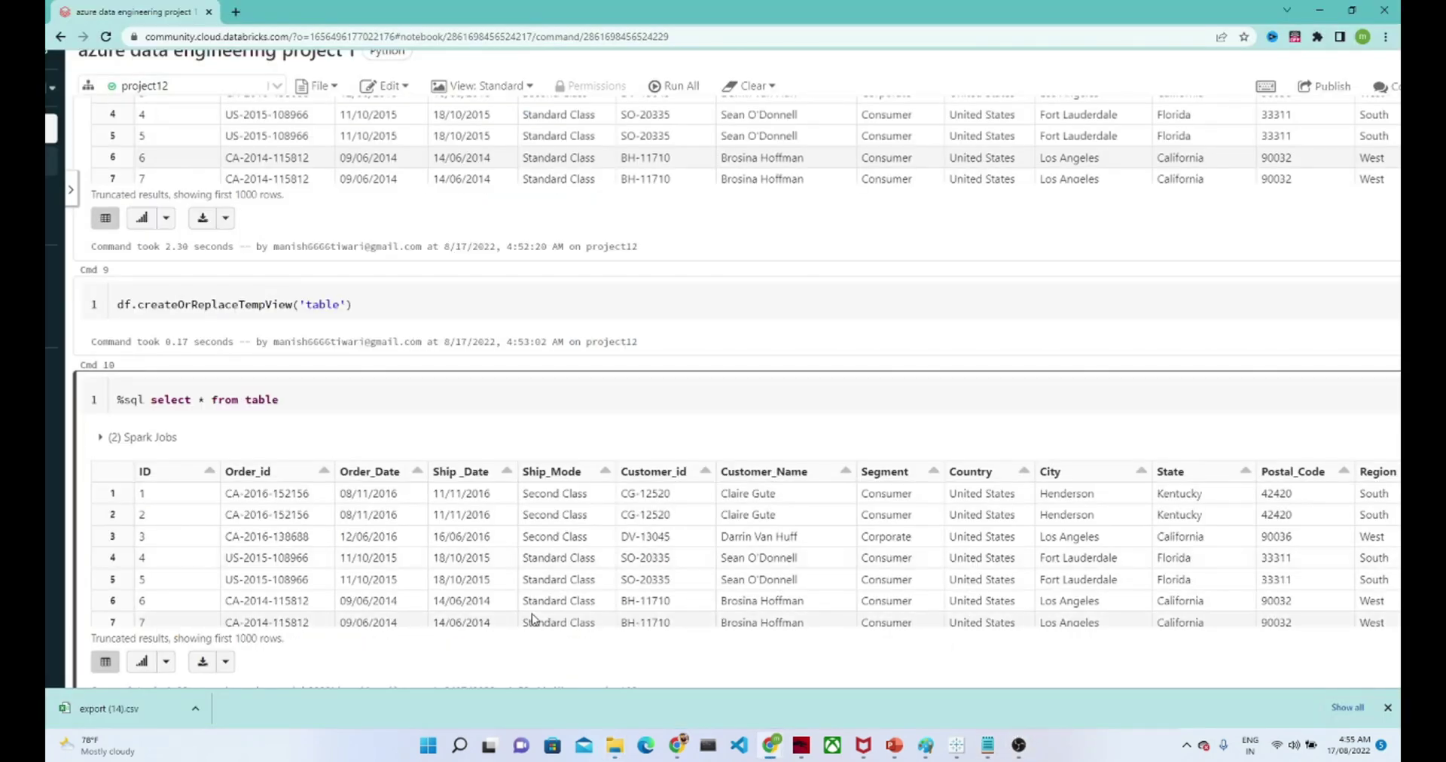
click(428, 745)
text(pu)
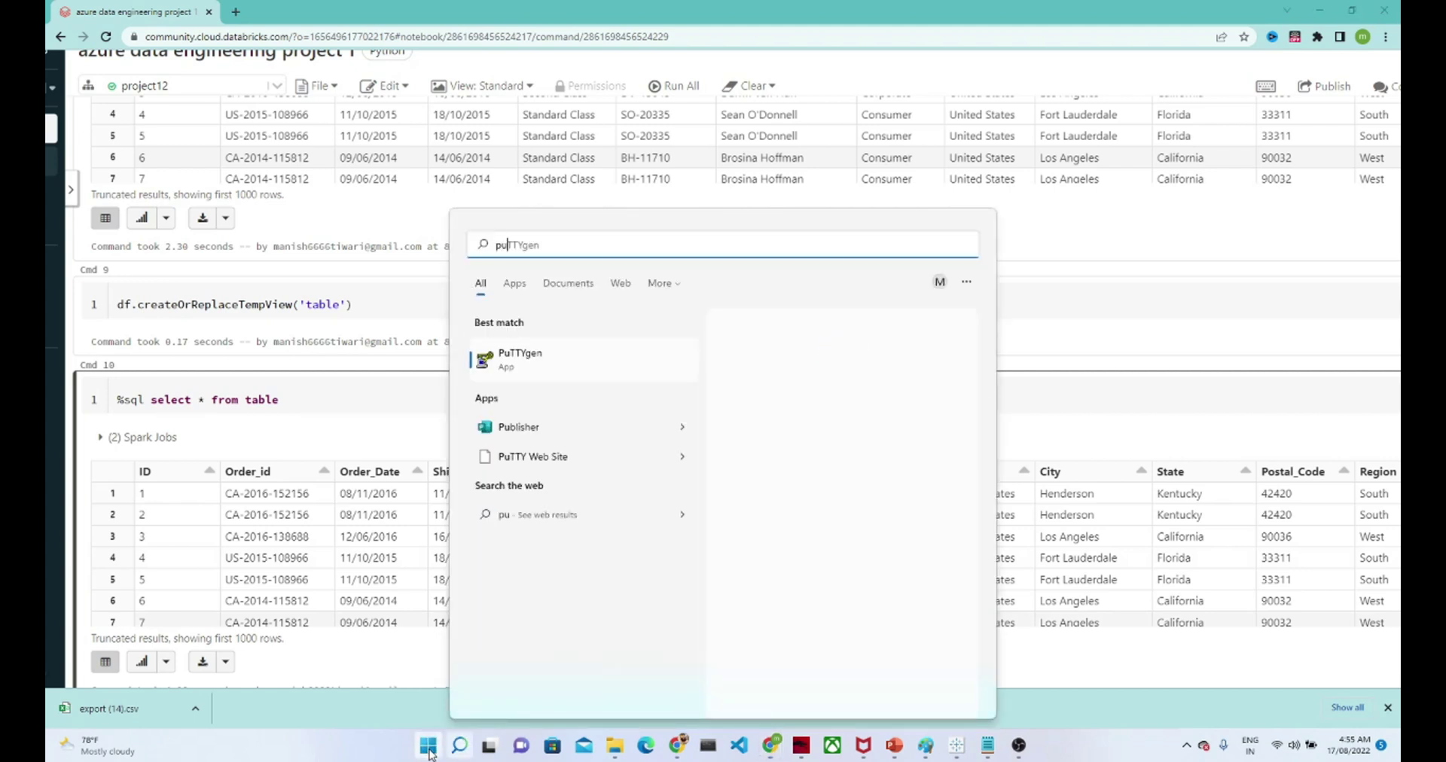
text(bl)
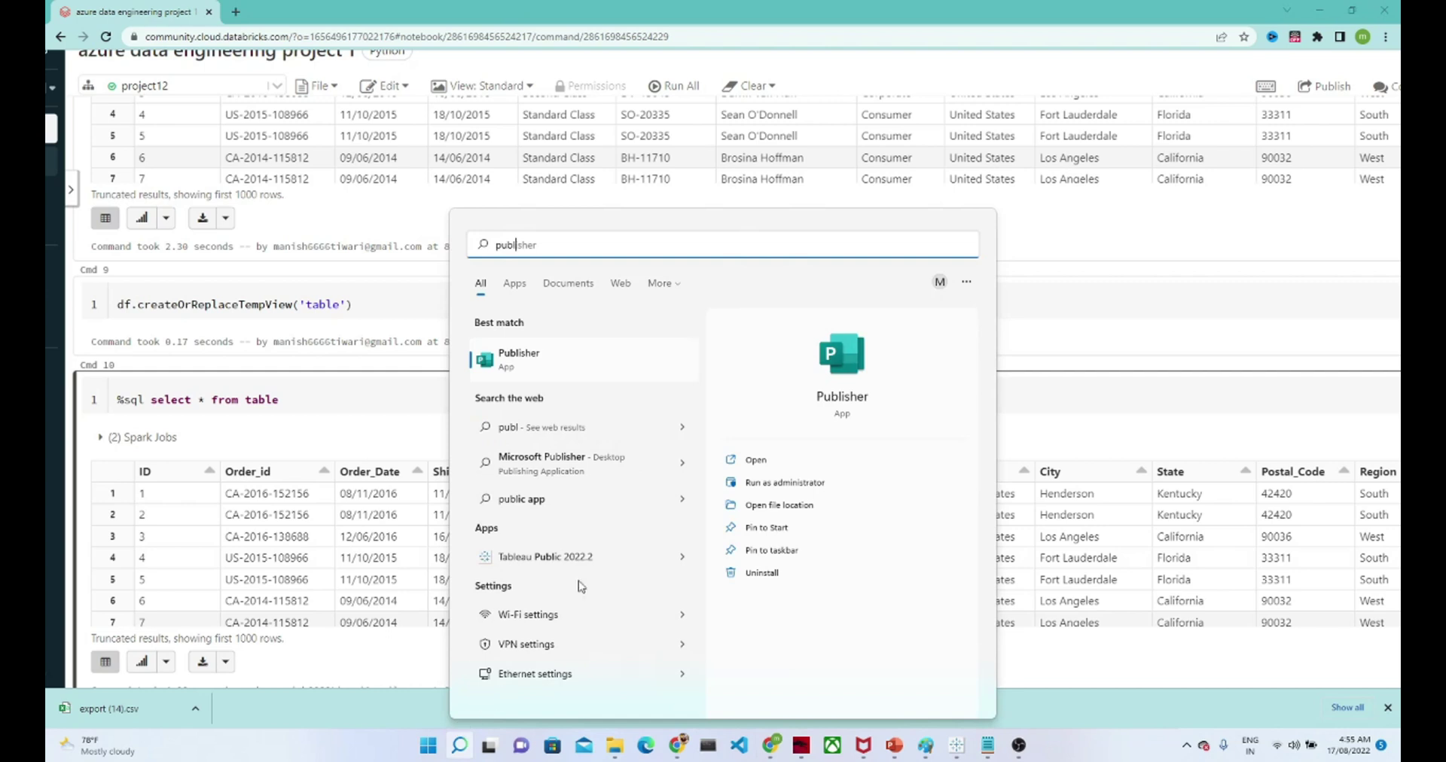
click(955, 749)
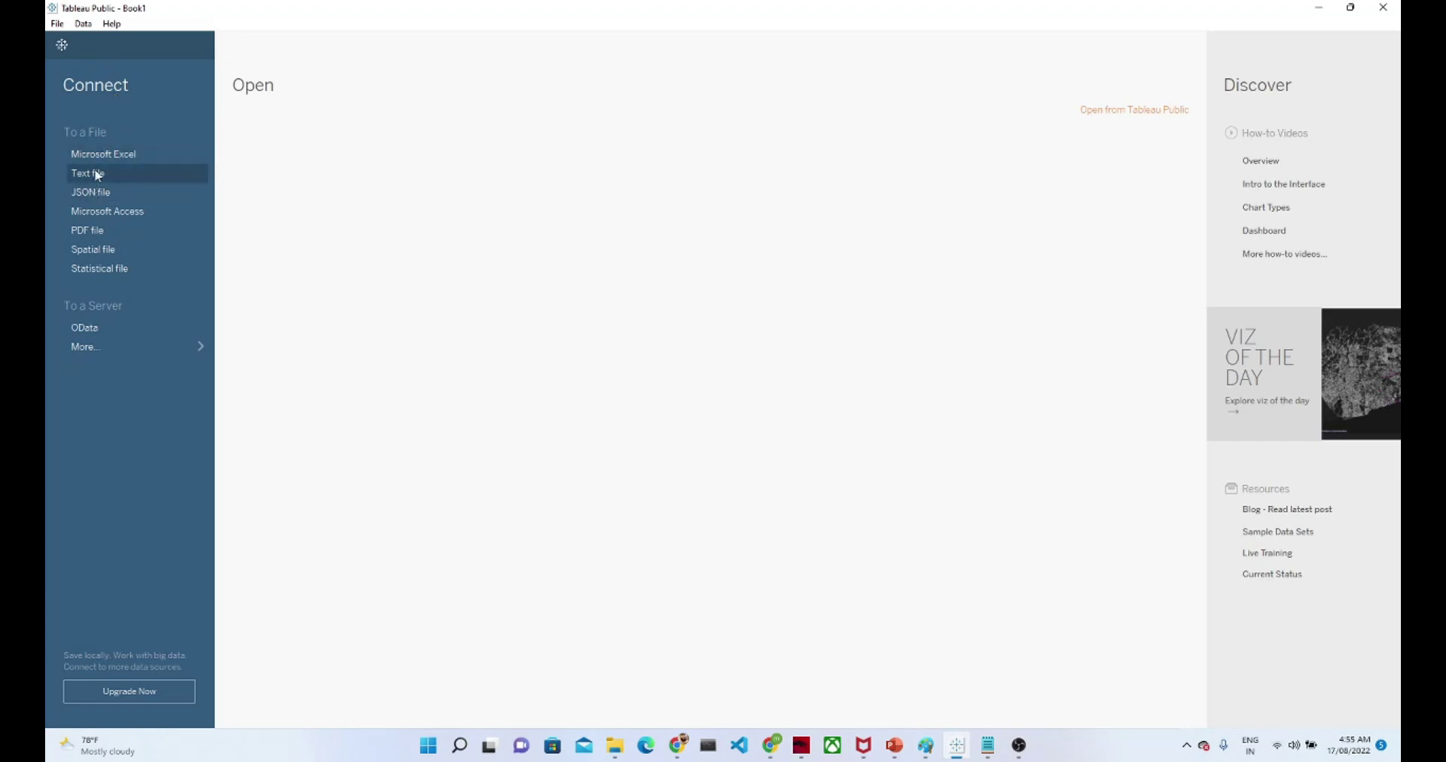
click(107, 151)
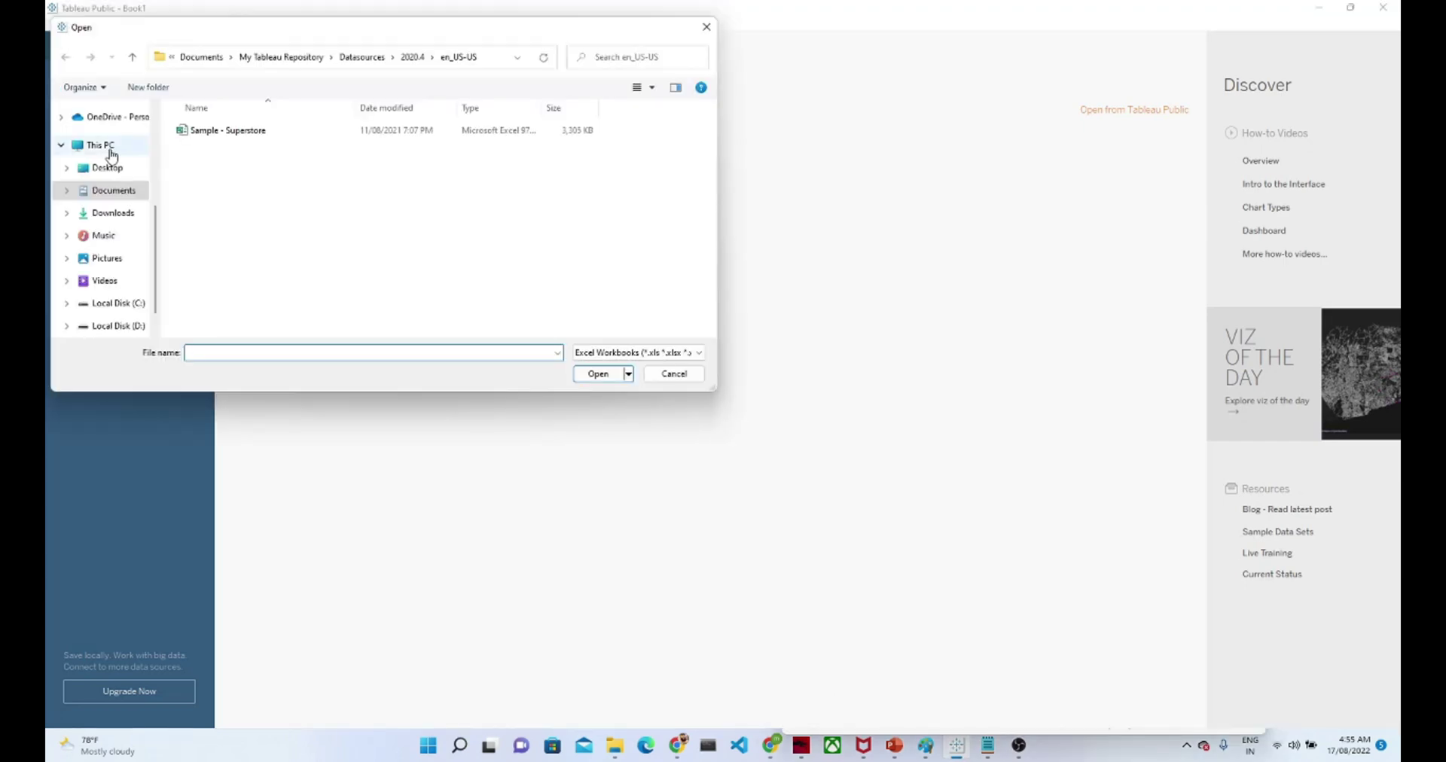
click(112, 214)
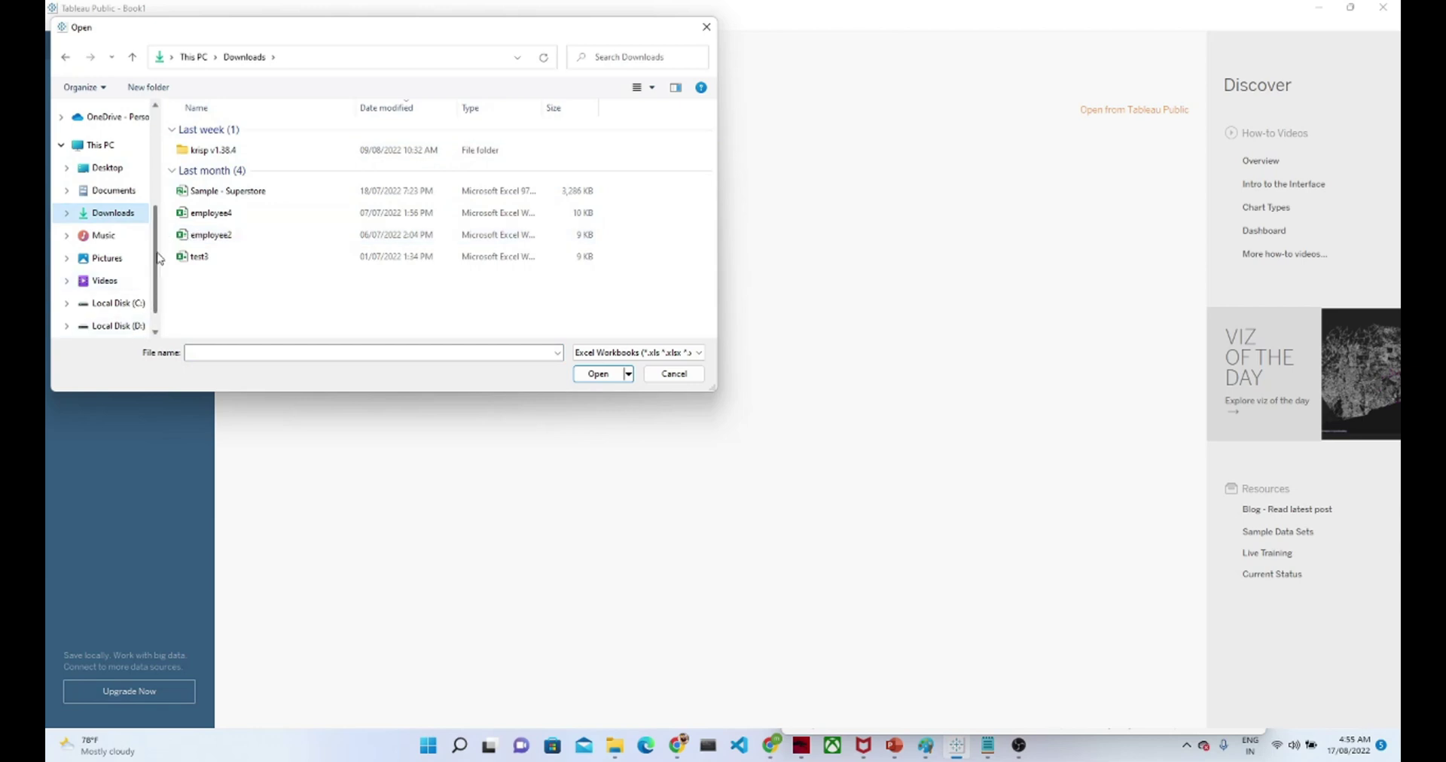
scroll(132, 235, up, 5)
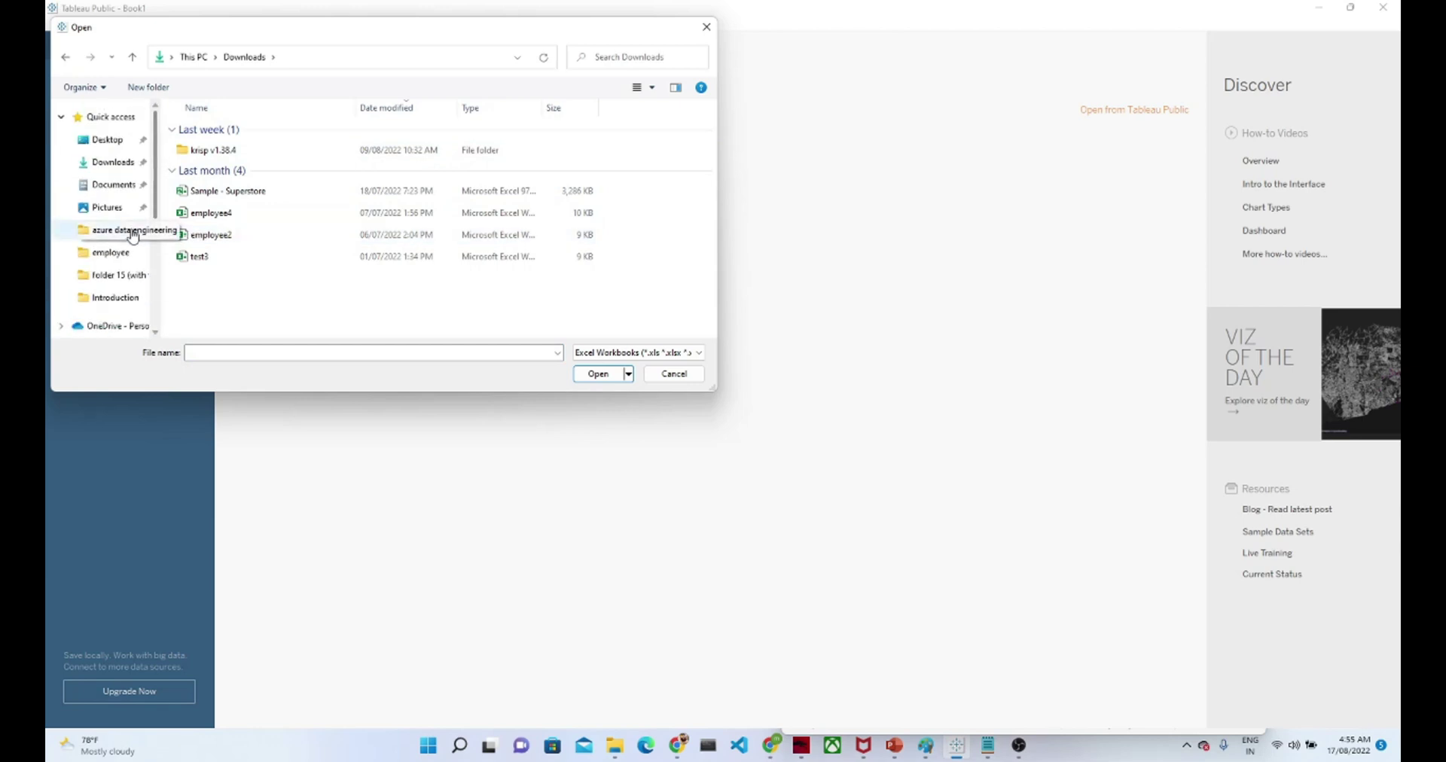
click(117, 276)
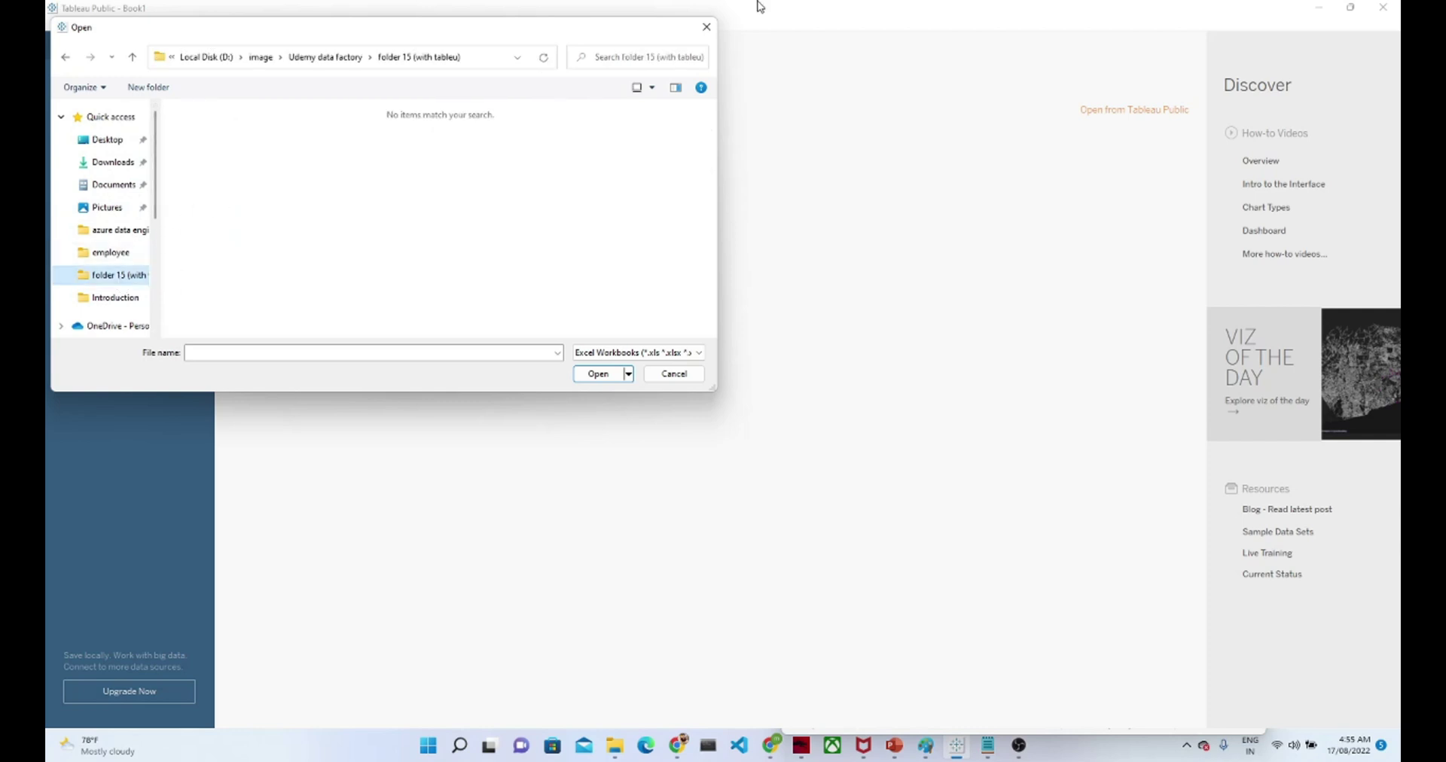
click(706, 26)
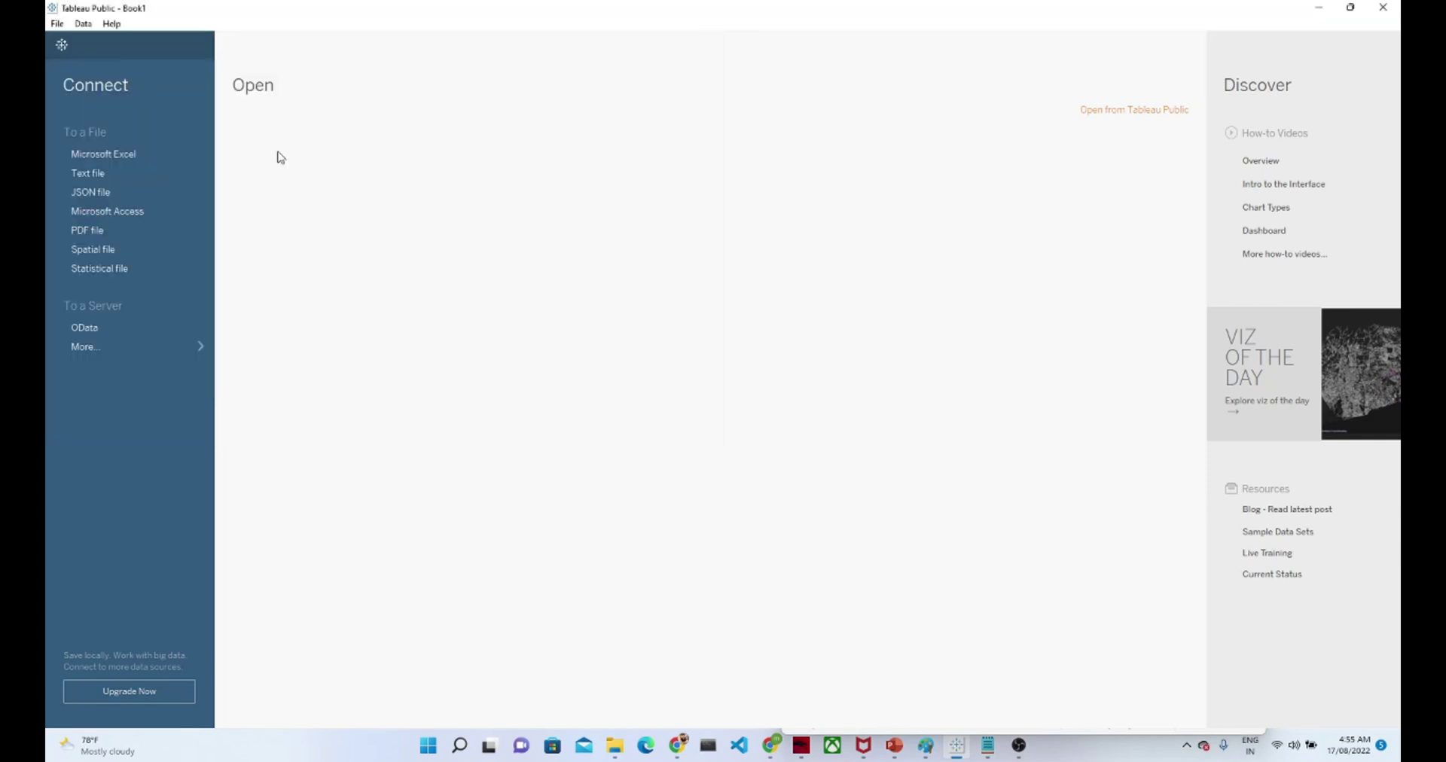
Connect to the text file export (14).csv from the Downloads folder and go to the worksheet Sheet 1.
click(102, 174)
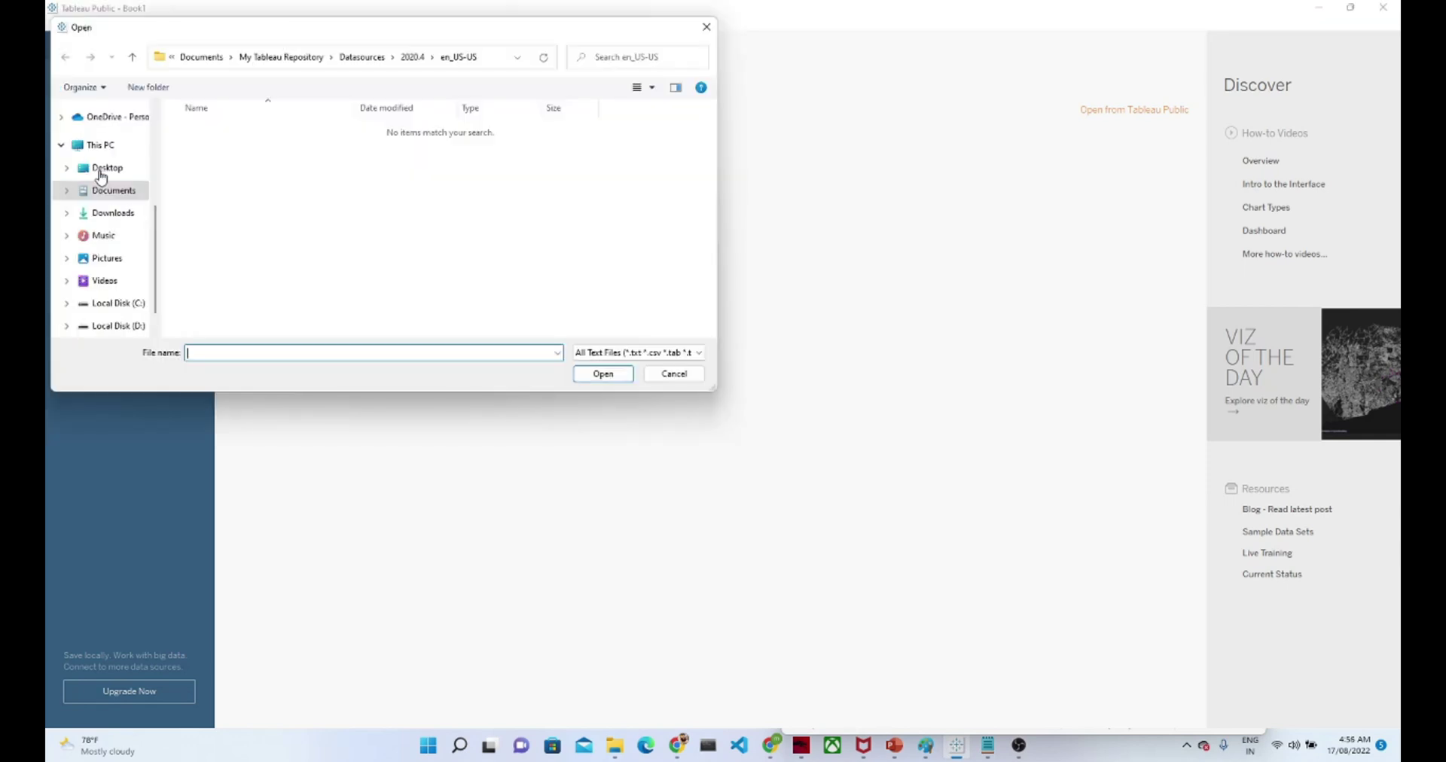
click(115, 214)
double_click(207, 151)
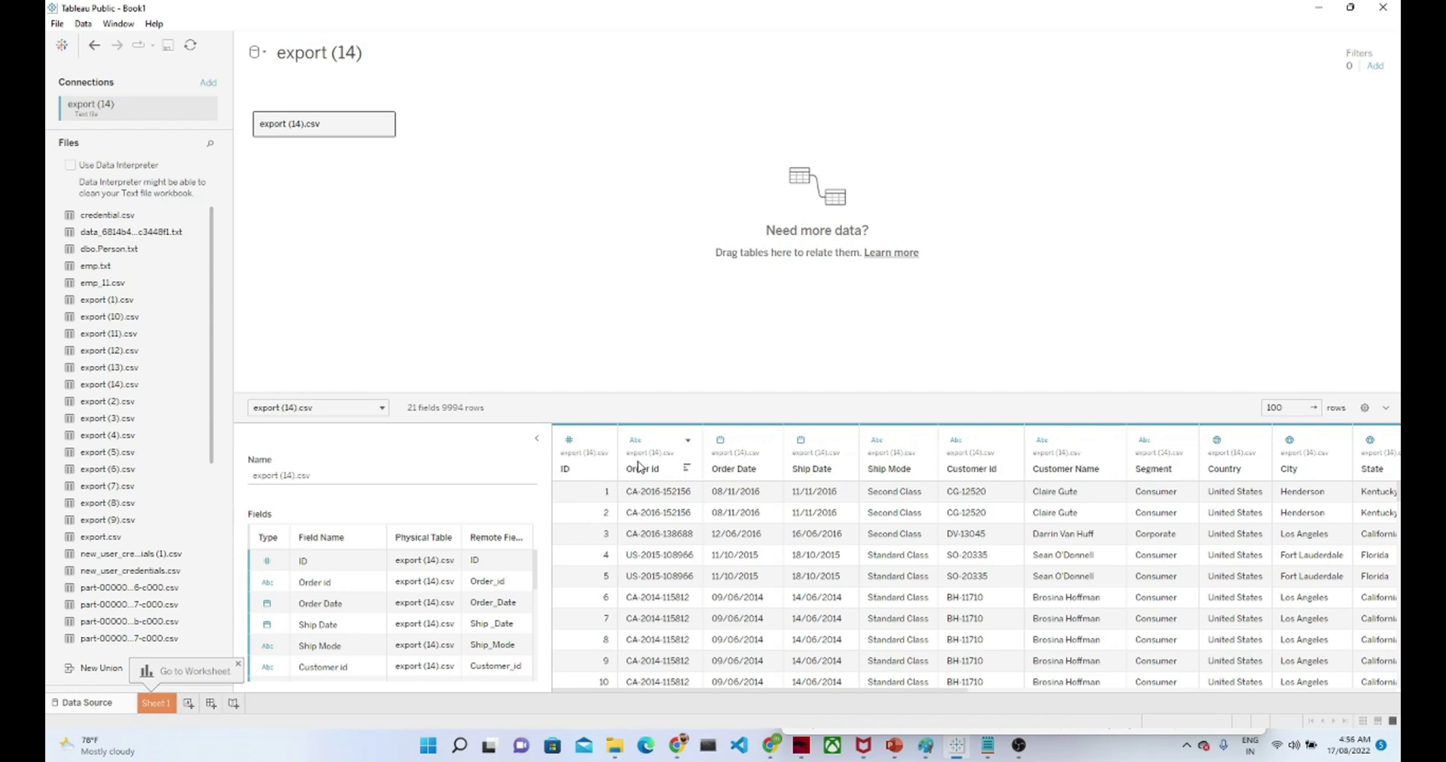
click(177, 680)
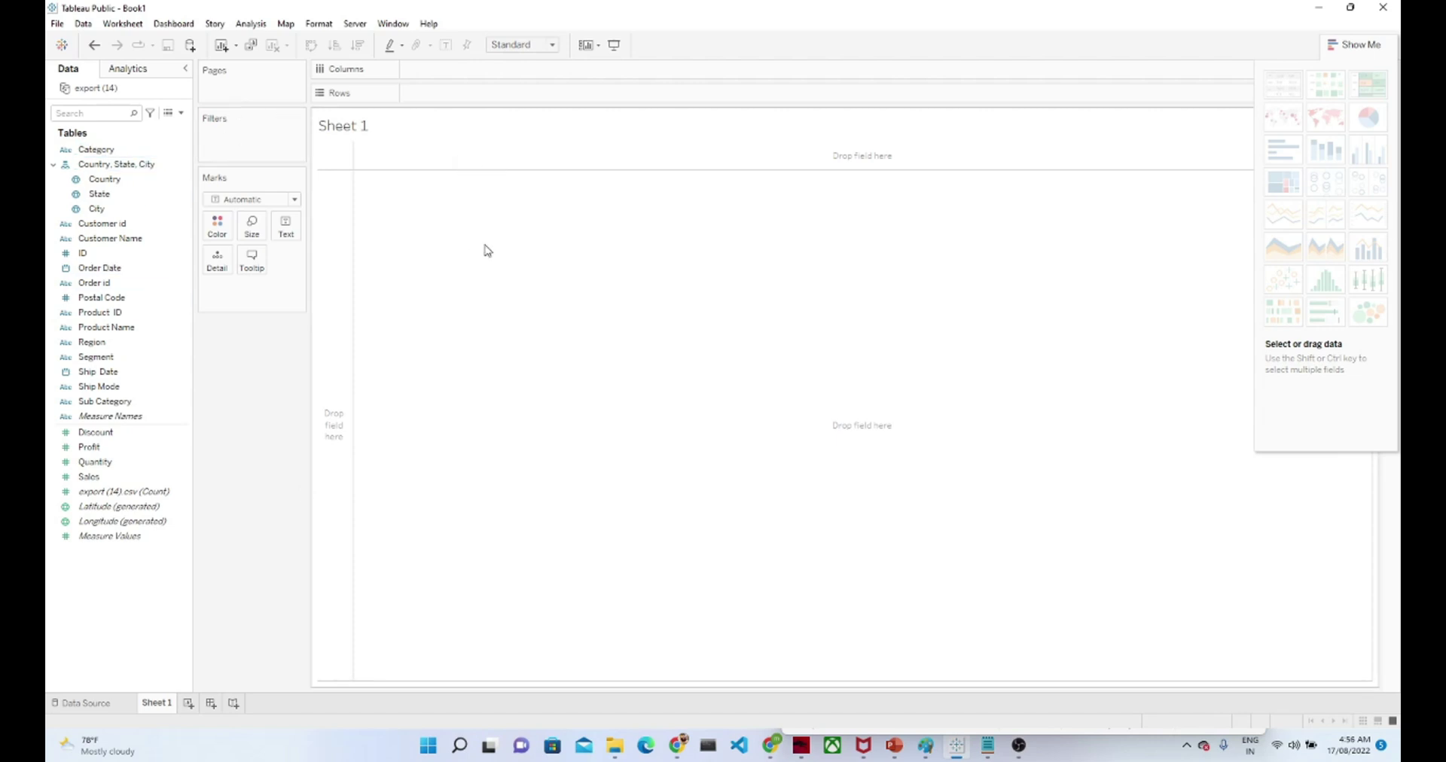
Place Measure Values on Columns and Measure Names on Rows in Sheet 1.
double_click(154, 704)
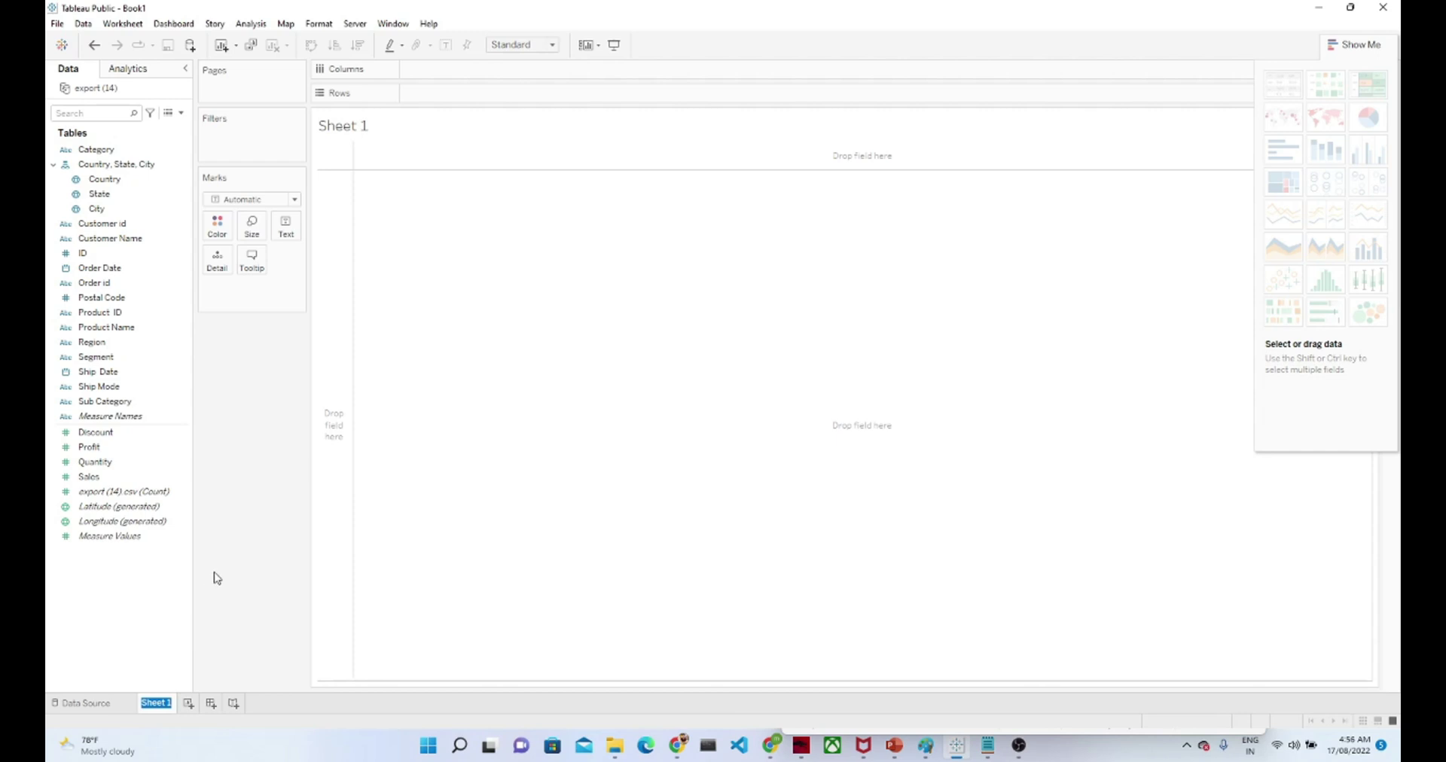
click(136, 448)
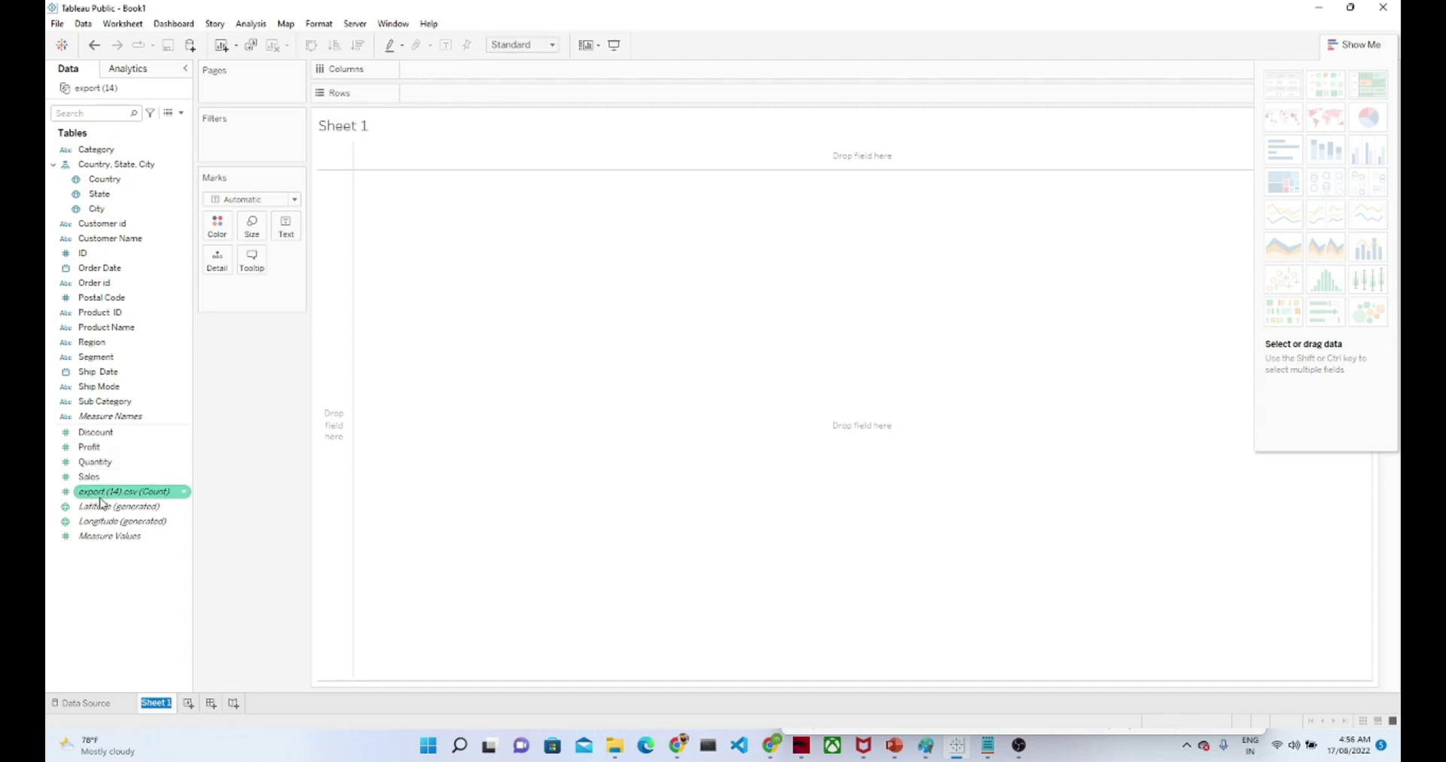
click(98, 537)
drag(98, 540, 451, 69)
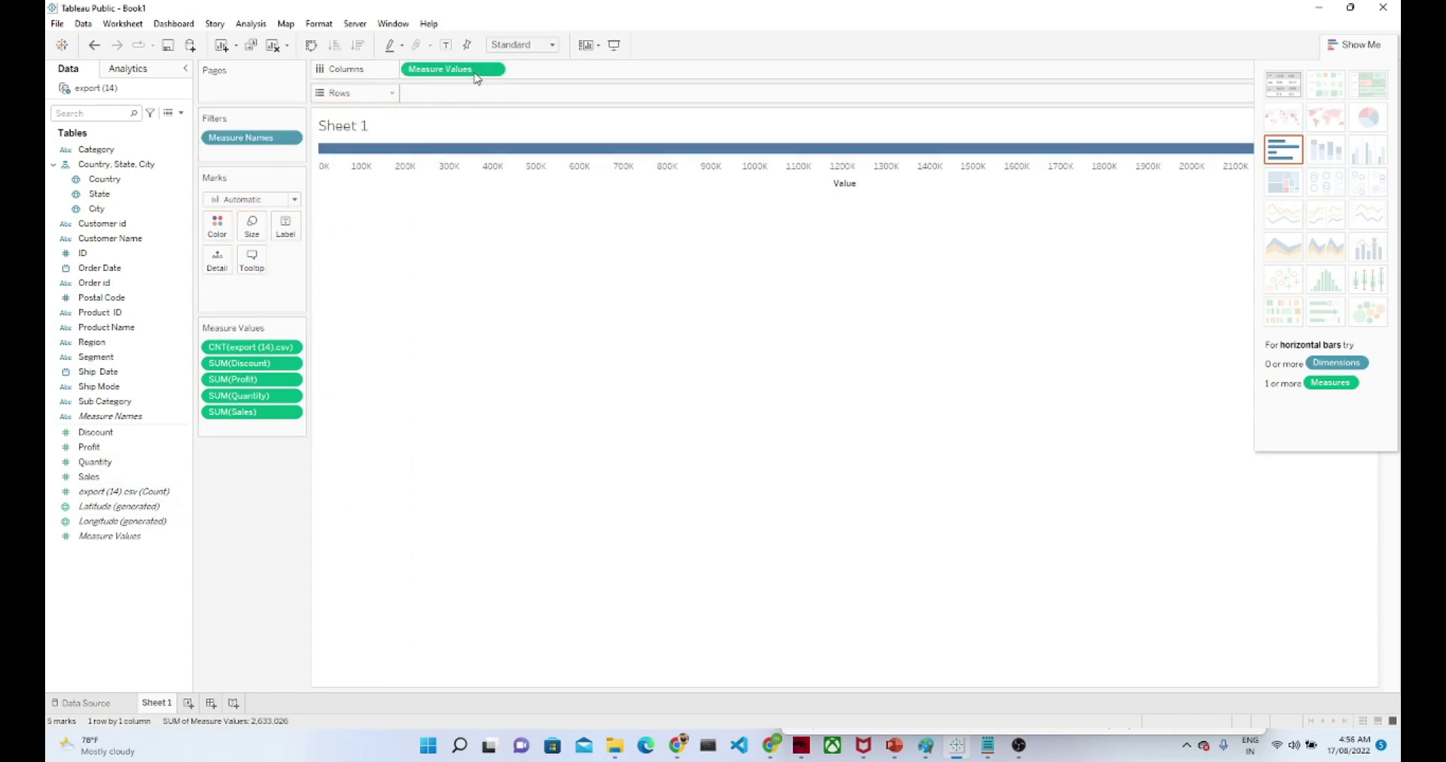
drag(110, 416, 434, 96)
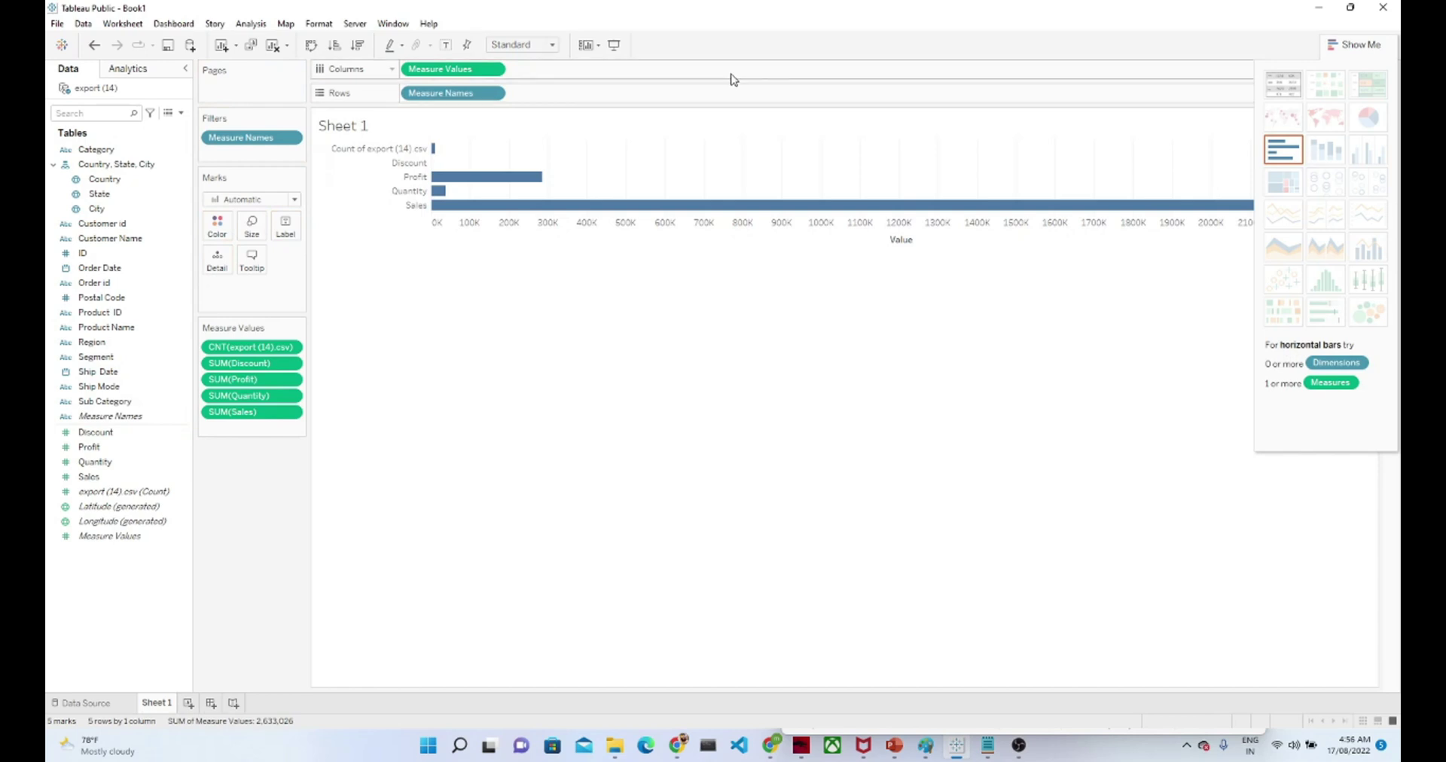
Convert the bar chart to a text table and move Measure Names from Rows to Columns.
click(1272, 84)
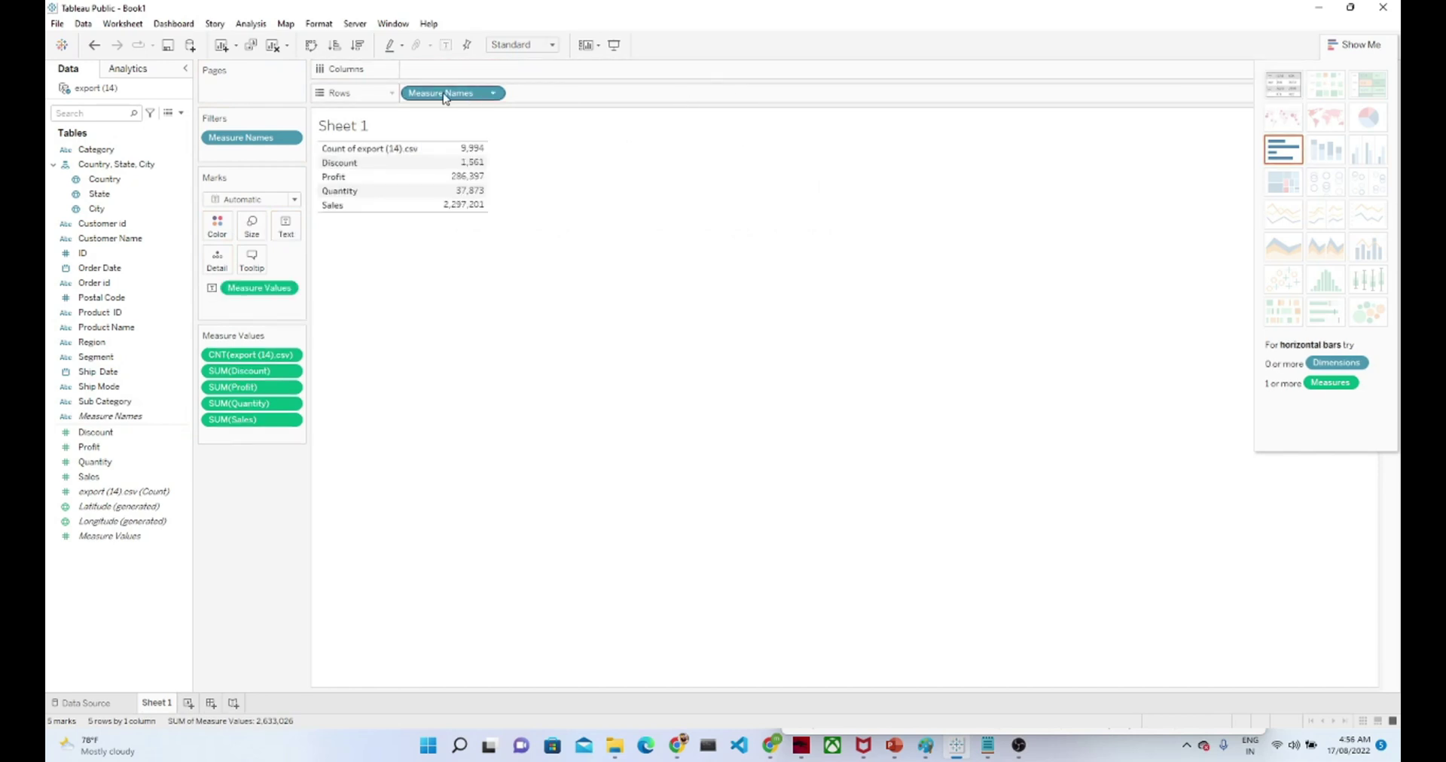
drag(449, 93, 447, 71)
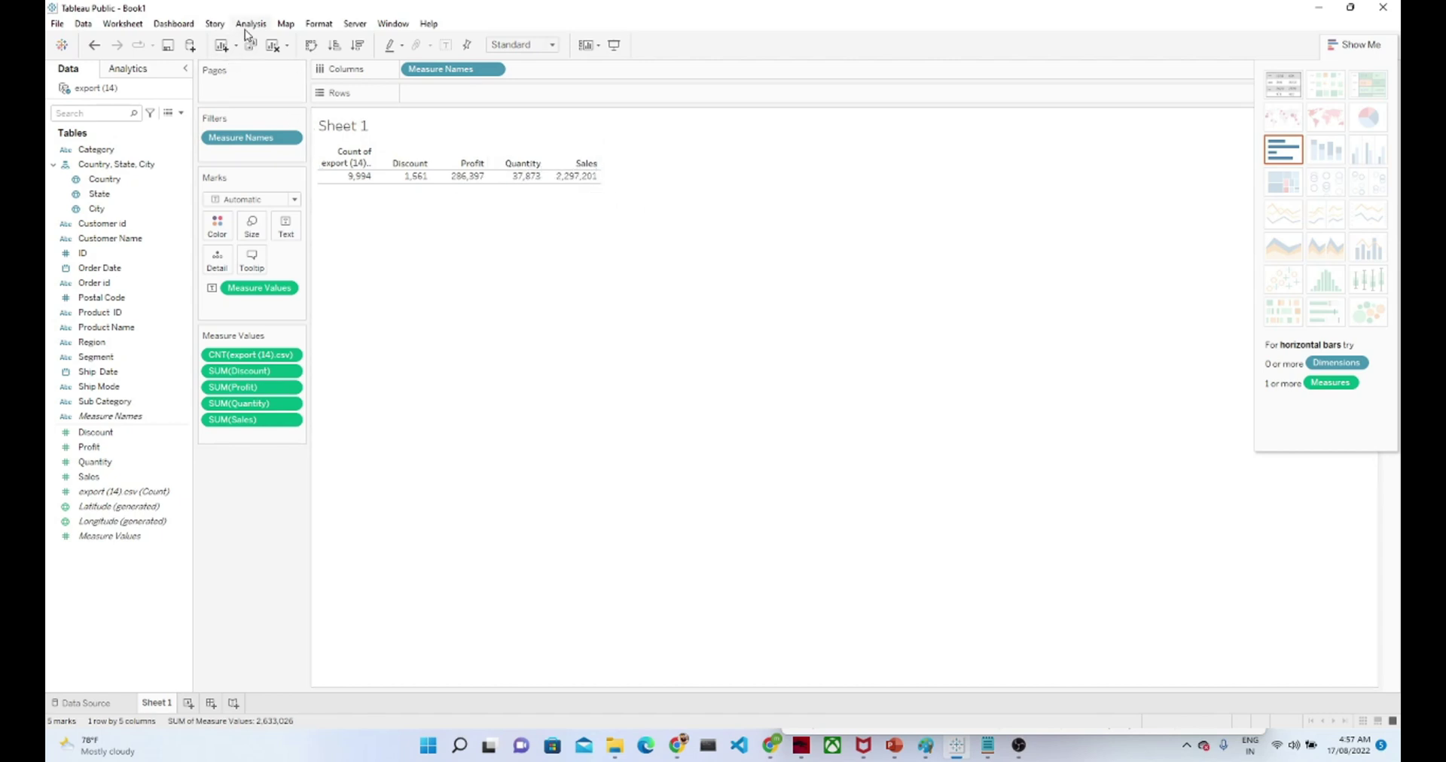
Make the table cells taller and set the view to Fit Width.
click(317, 25)
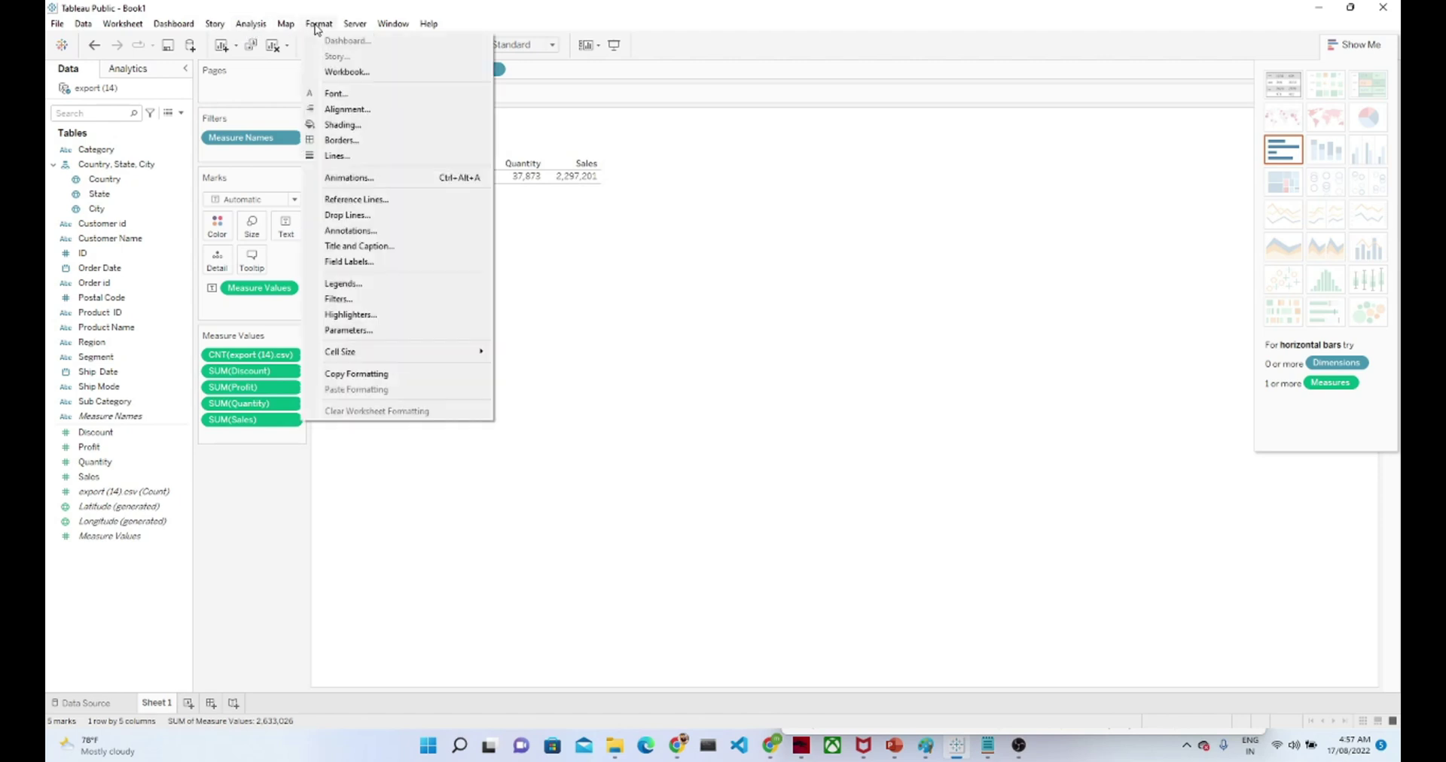
mouse_move(478, 351)
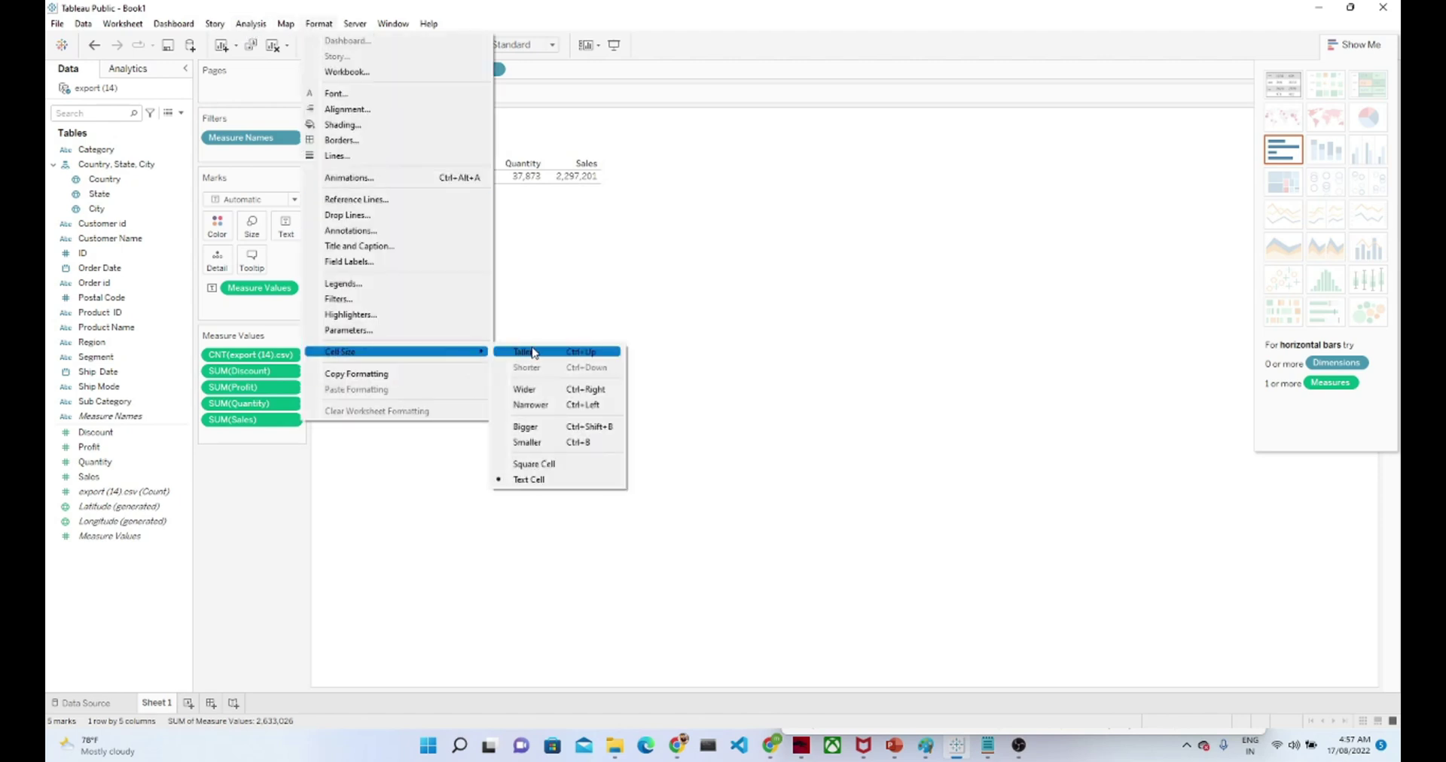
click(533, 352)
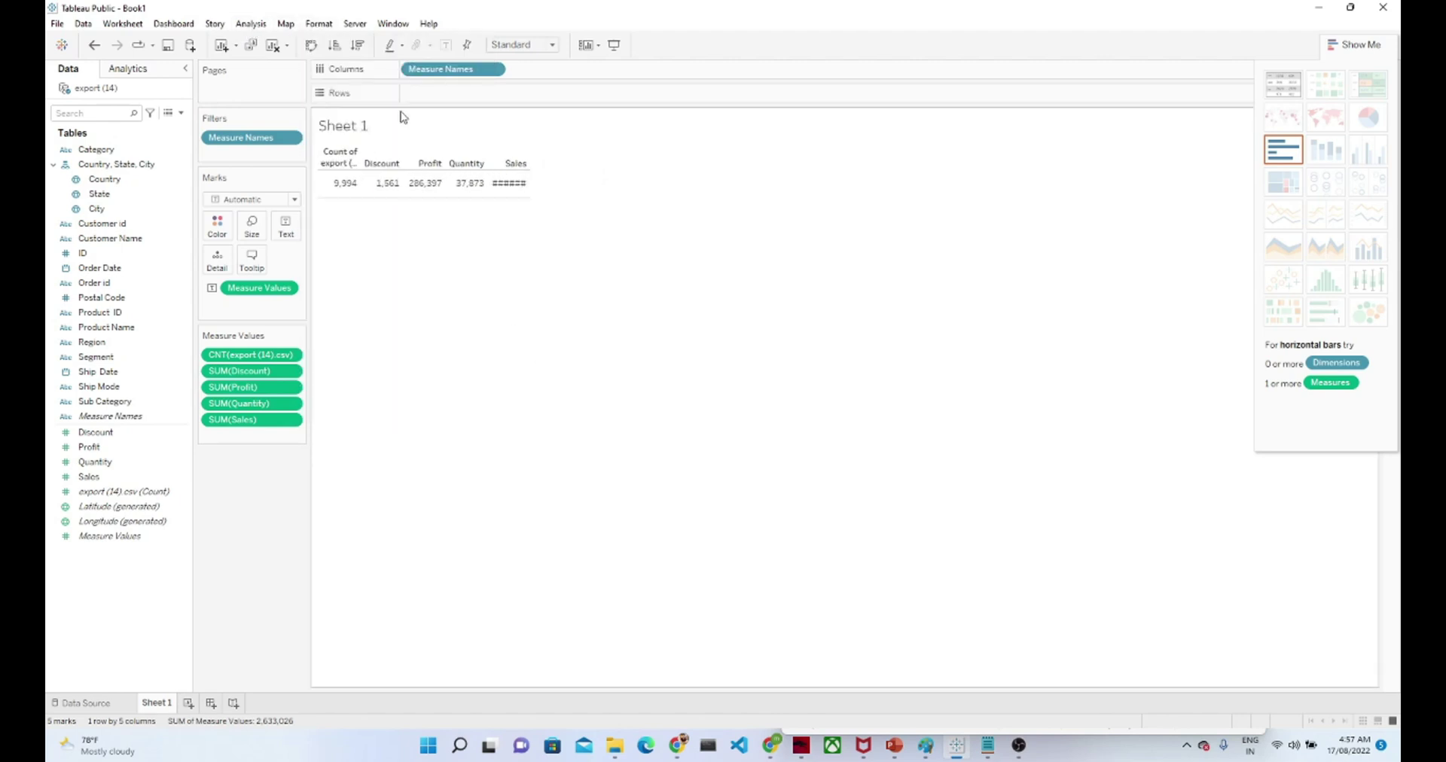
click(522, 45)
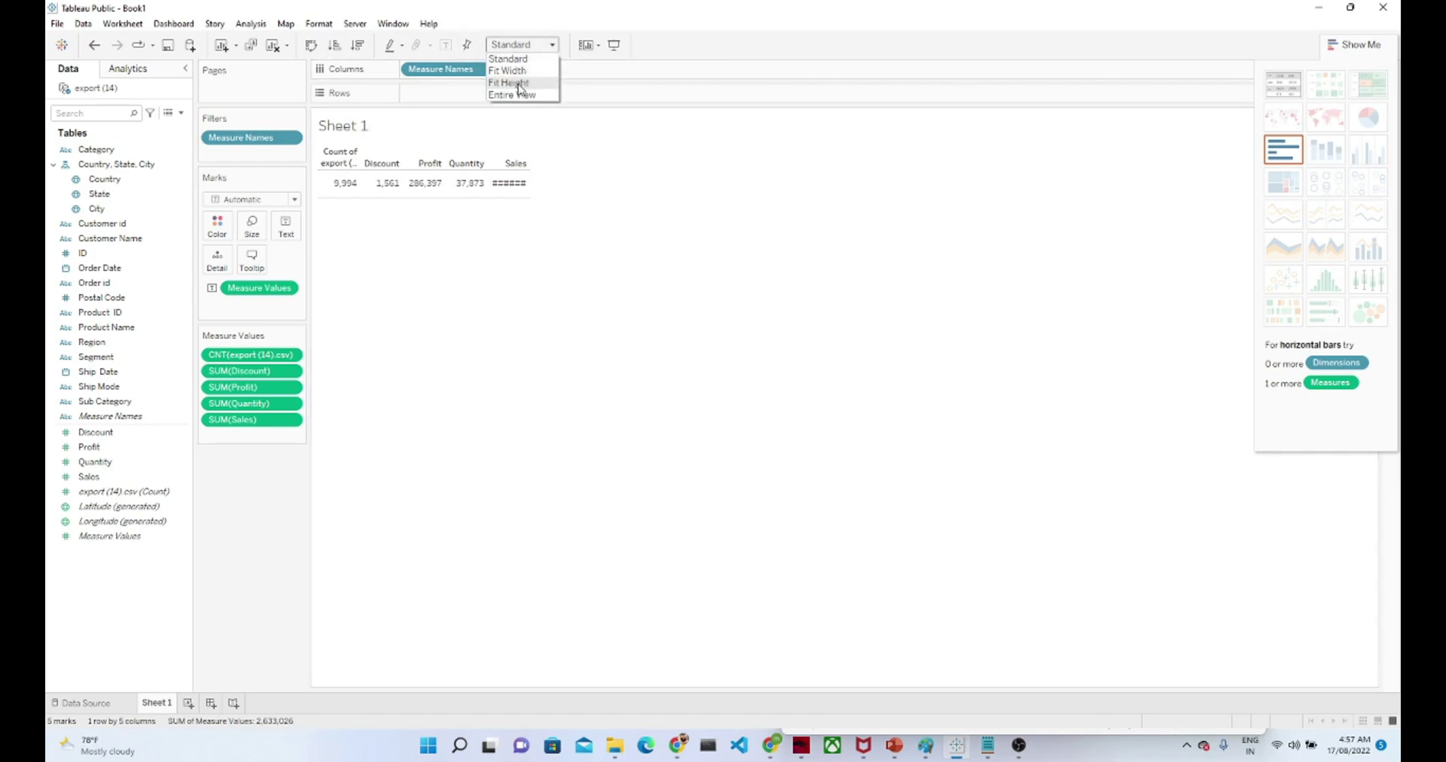
click(519, 71)
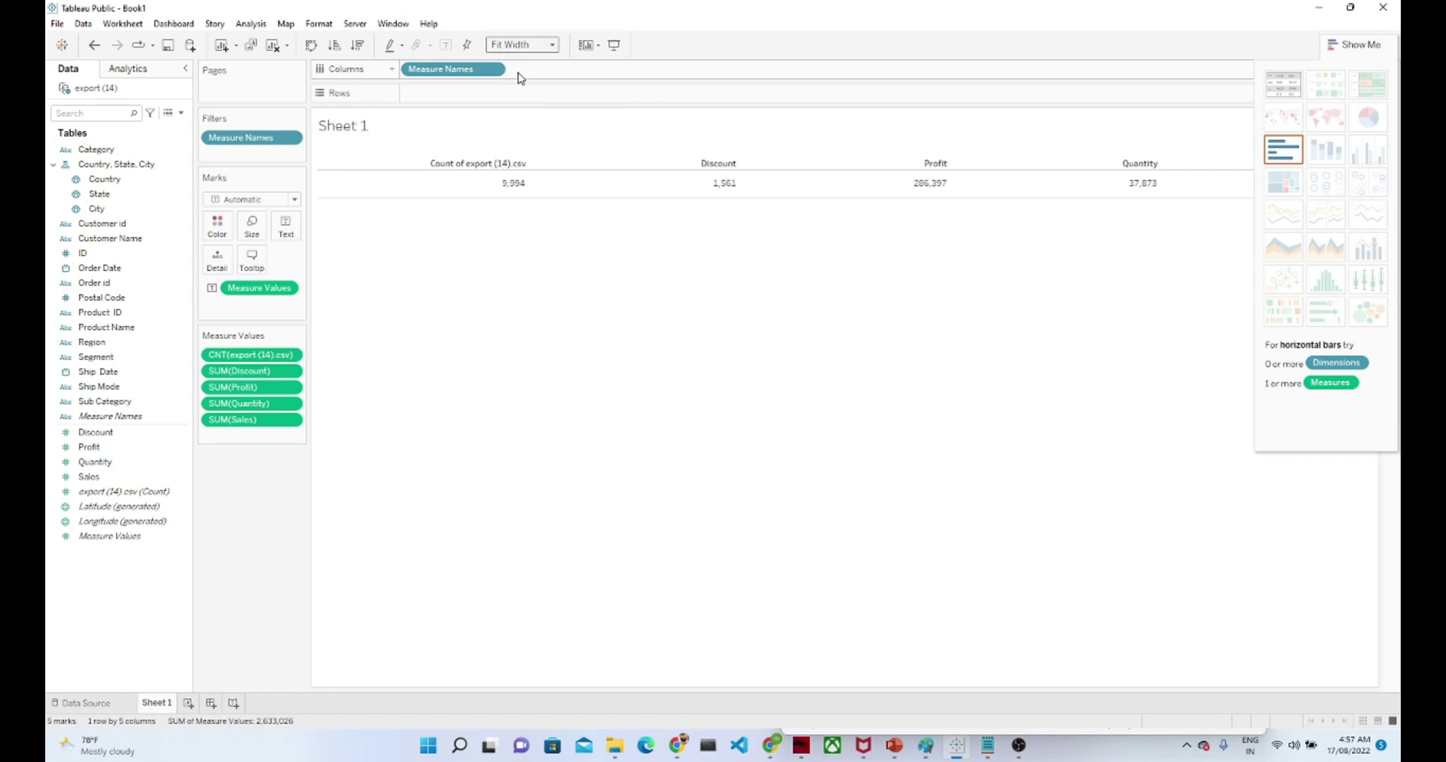
click(479, 166)
click(497, 181)
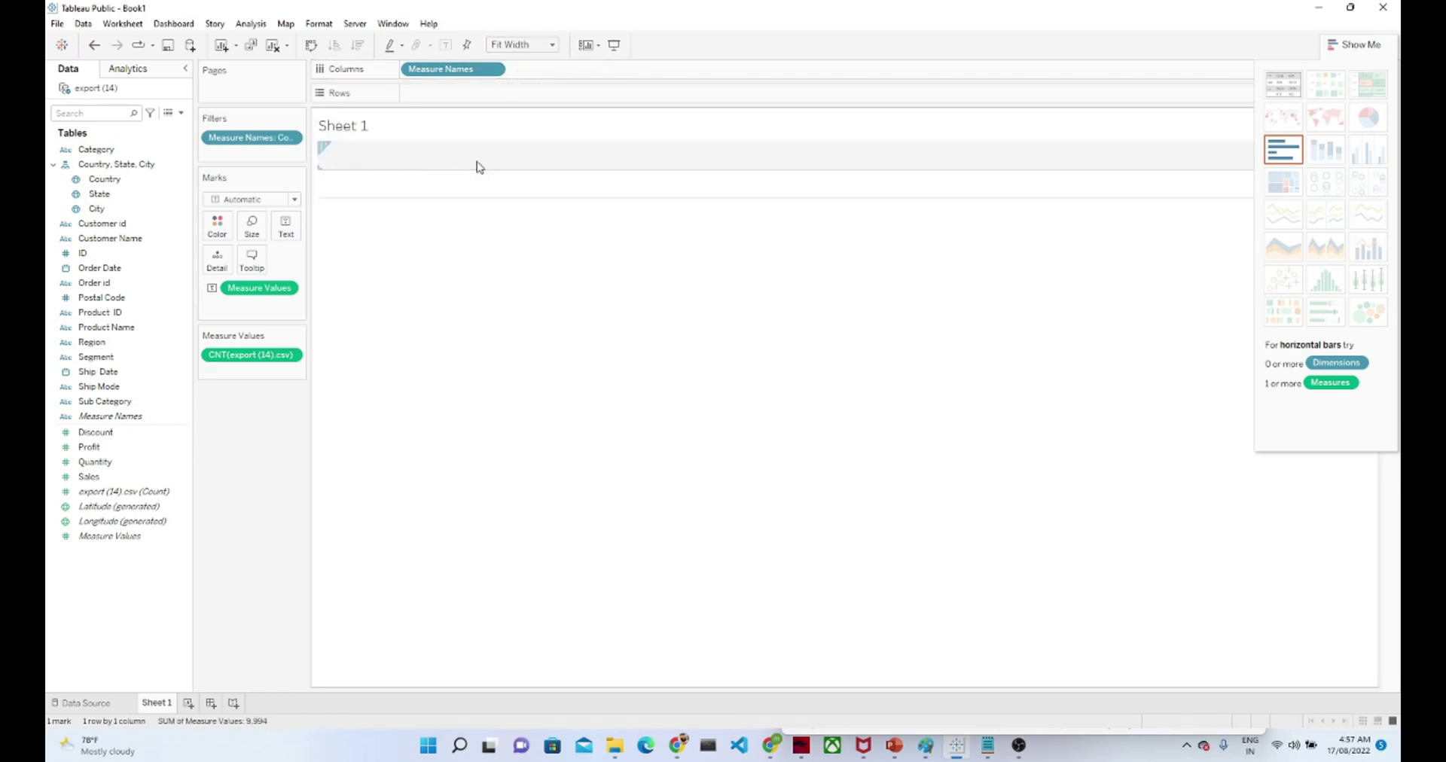
key(ctrl+z)
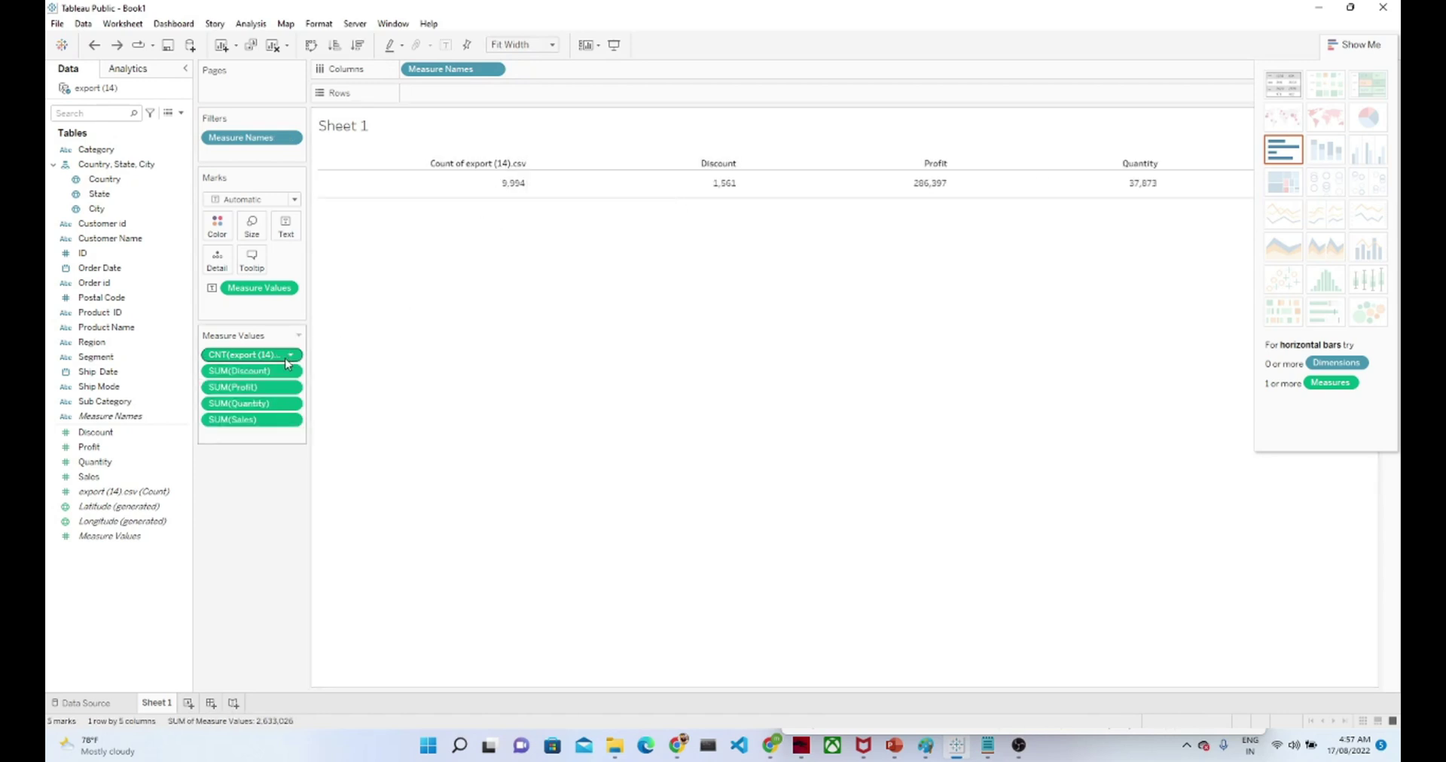
Remove the count of export (14).csv from the Measure Values shown in the table.
drag(273, 359, 76, 539)
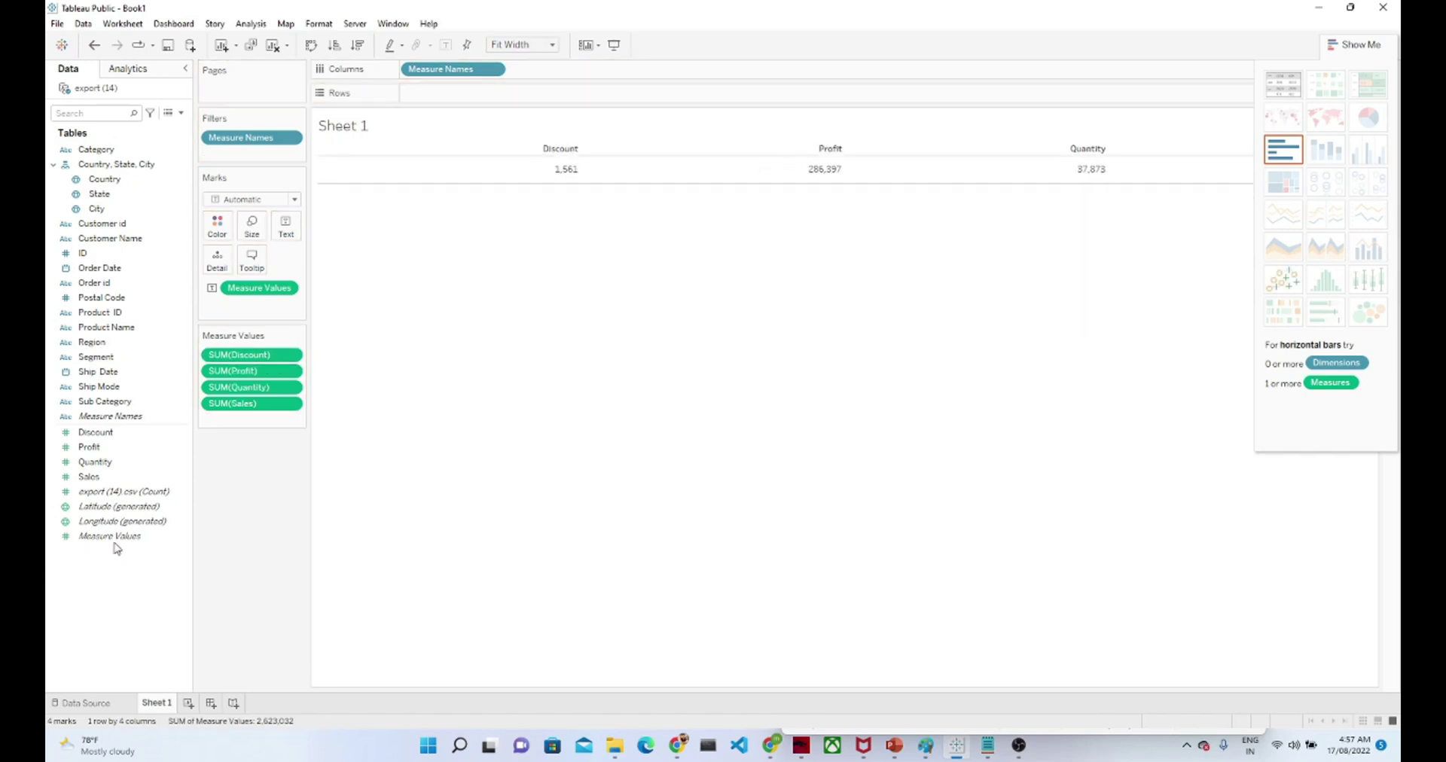
Hide the chart type suggestions and rename Sheet 1 as overview.
mouse_move(579, 179)
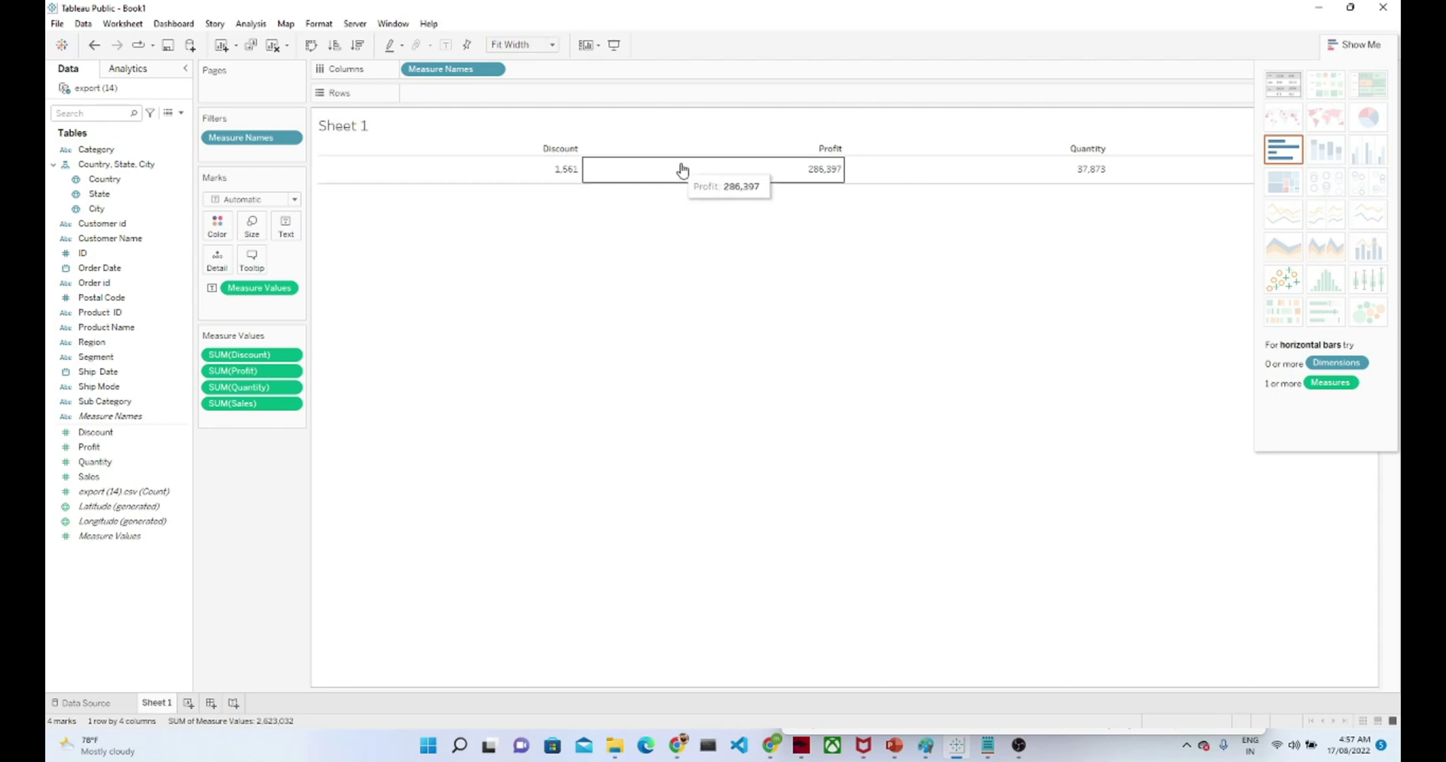
mouse_move(1010, 188)
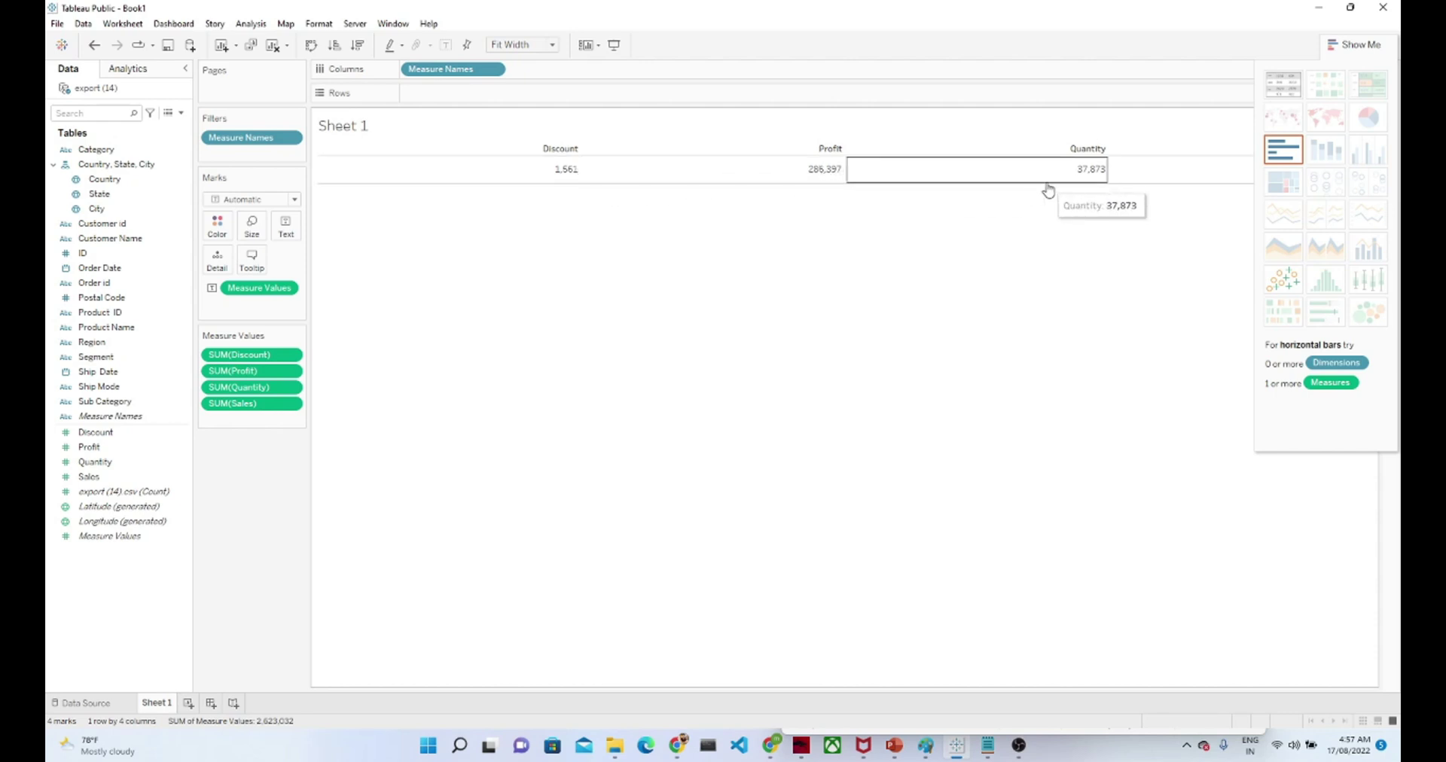
click(1351, 47)
mouse_move(1336, 177)
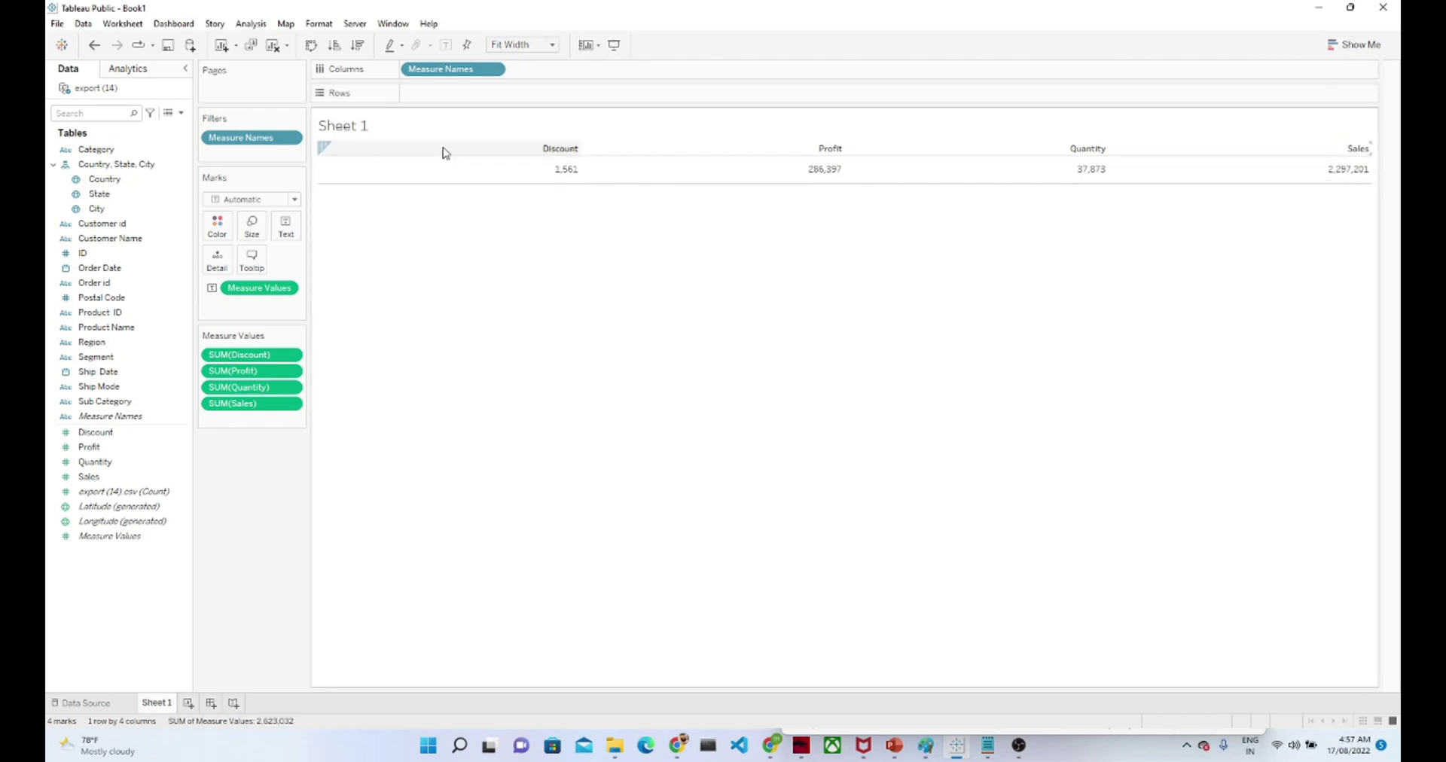
double_click(165, 701)
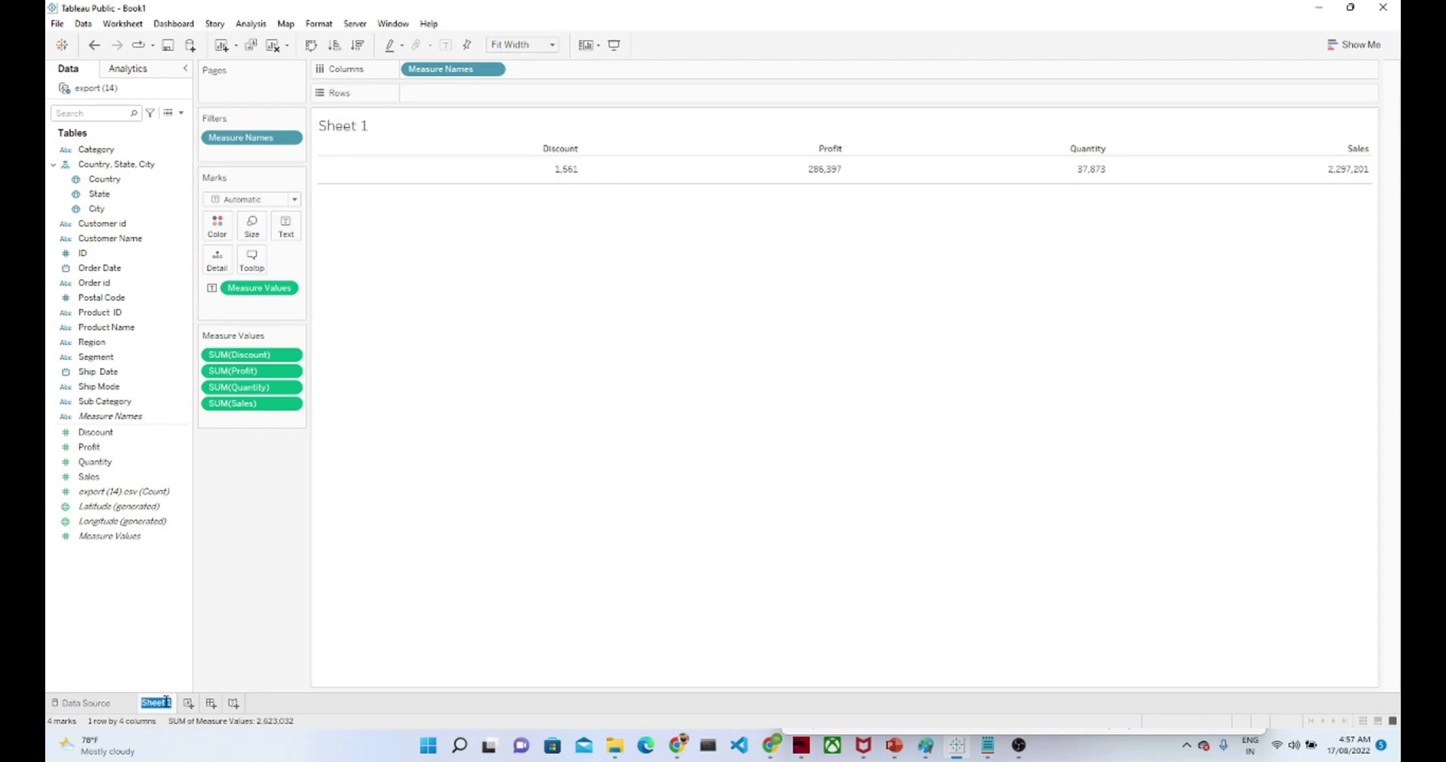
text(kp)
text(overview)
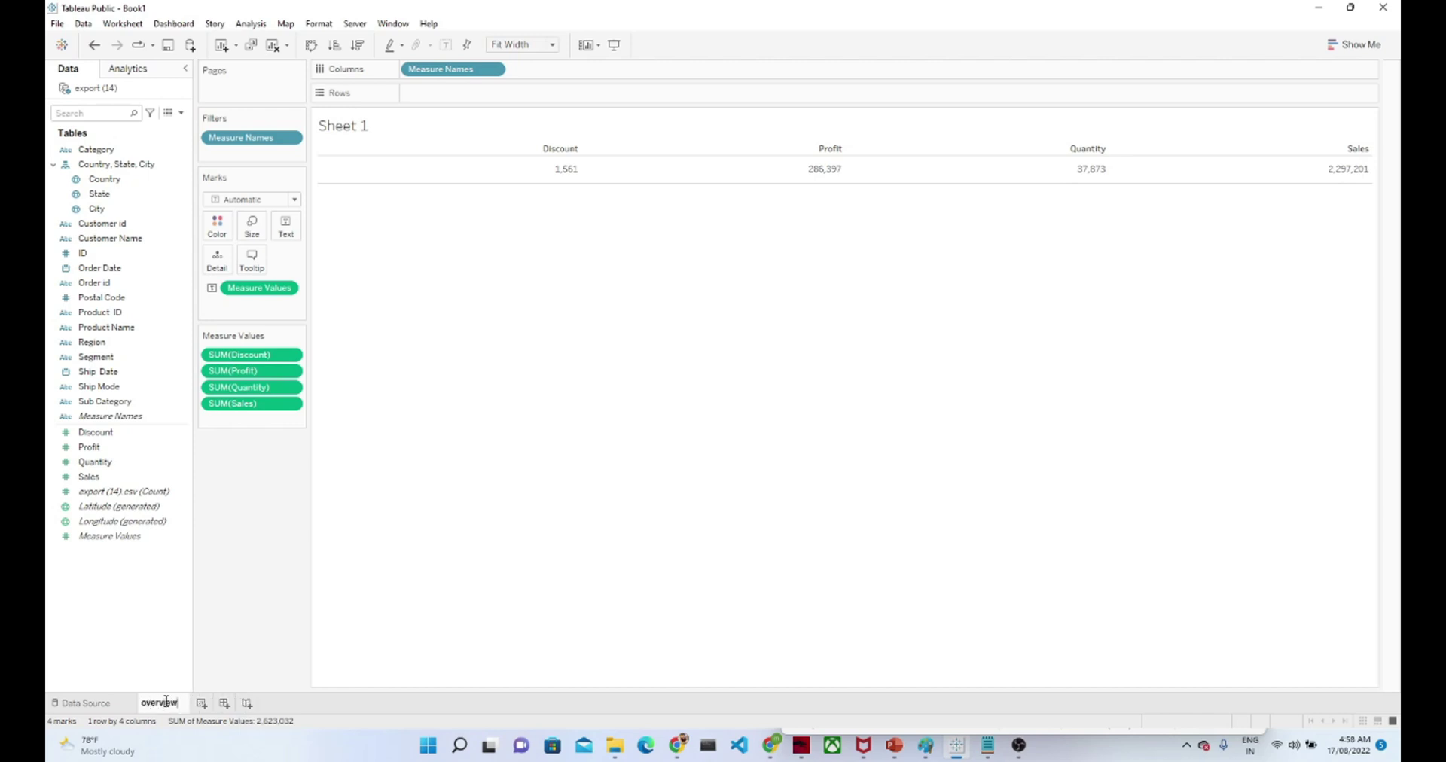
click(536, 481)
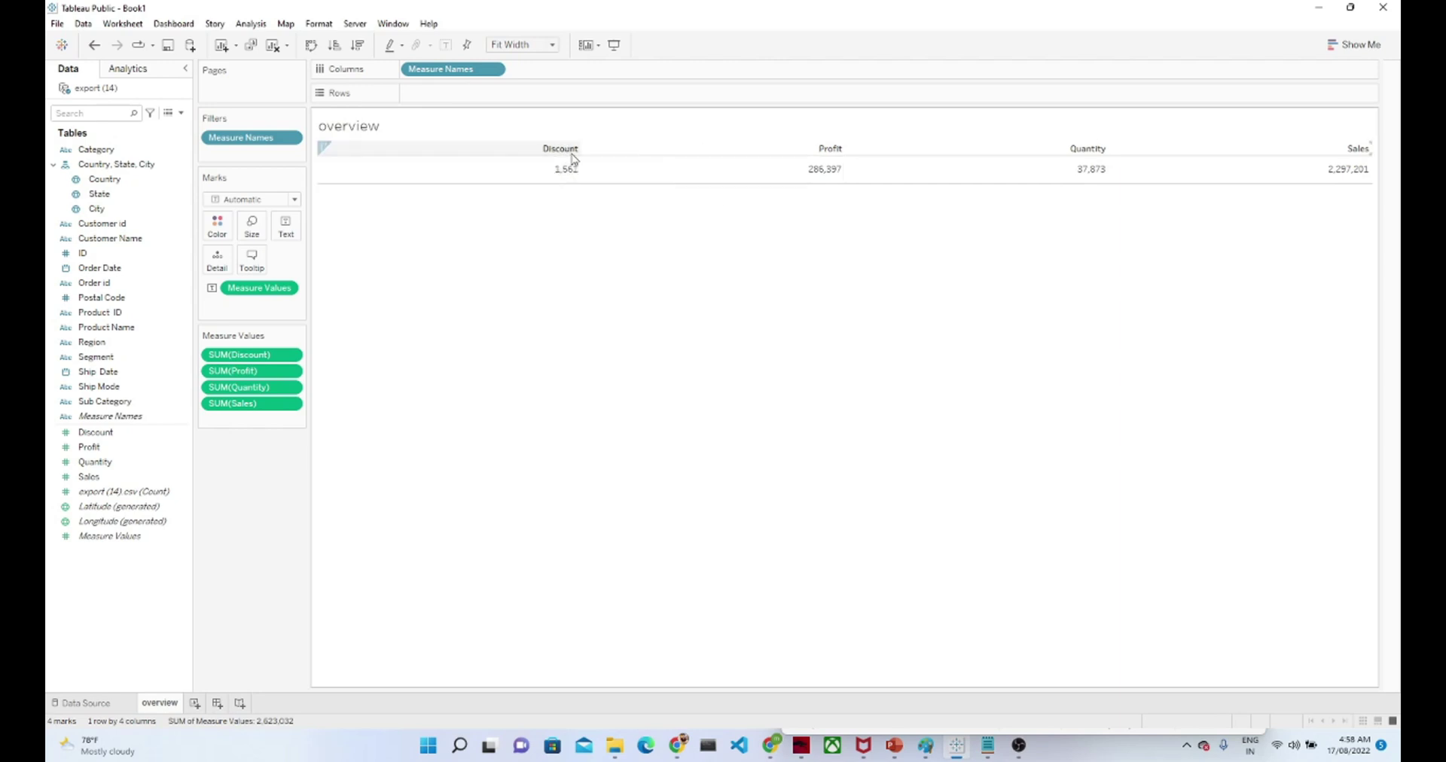
Format the overview worksheet's default font as 14-point, bold and black.
mouse_move(1246, 165)
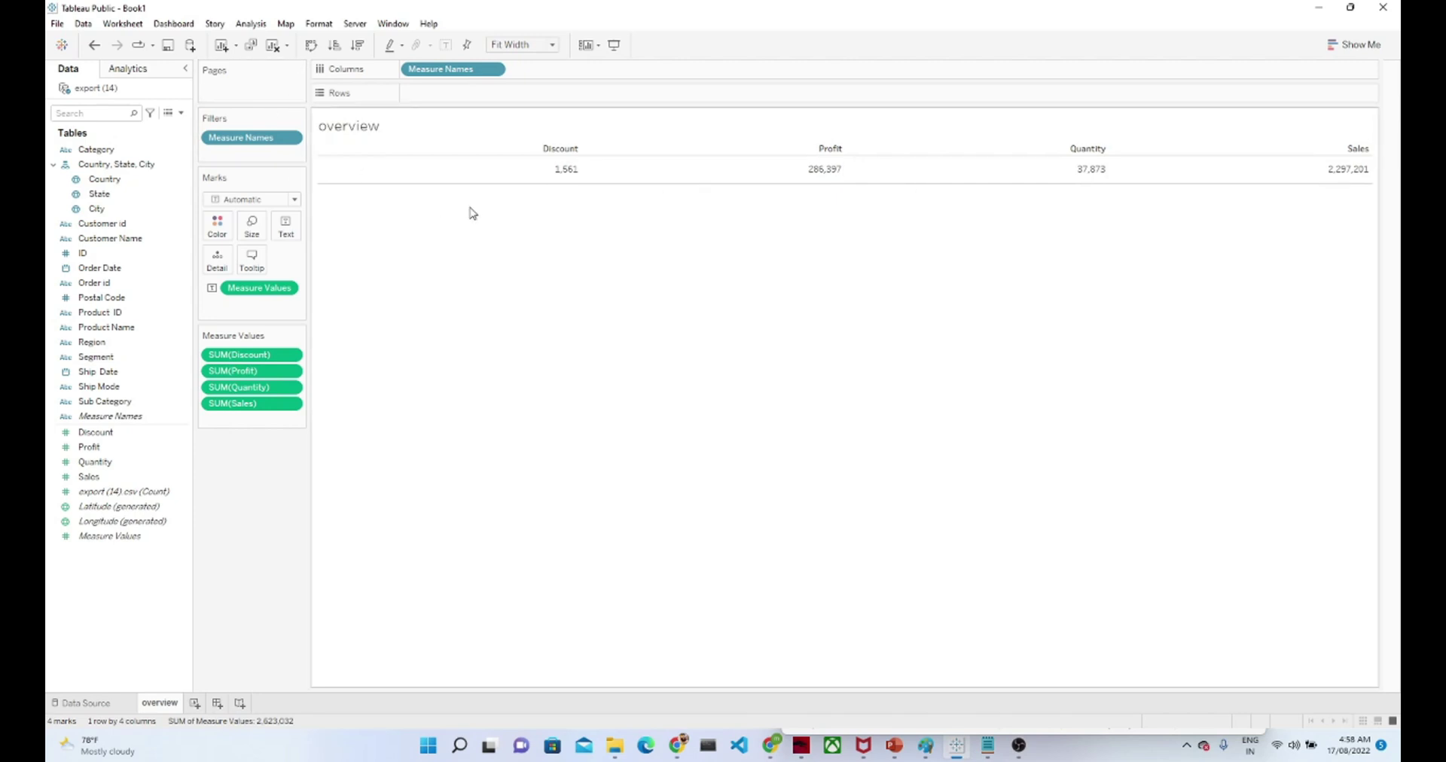
right_click(364, 168)
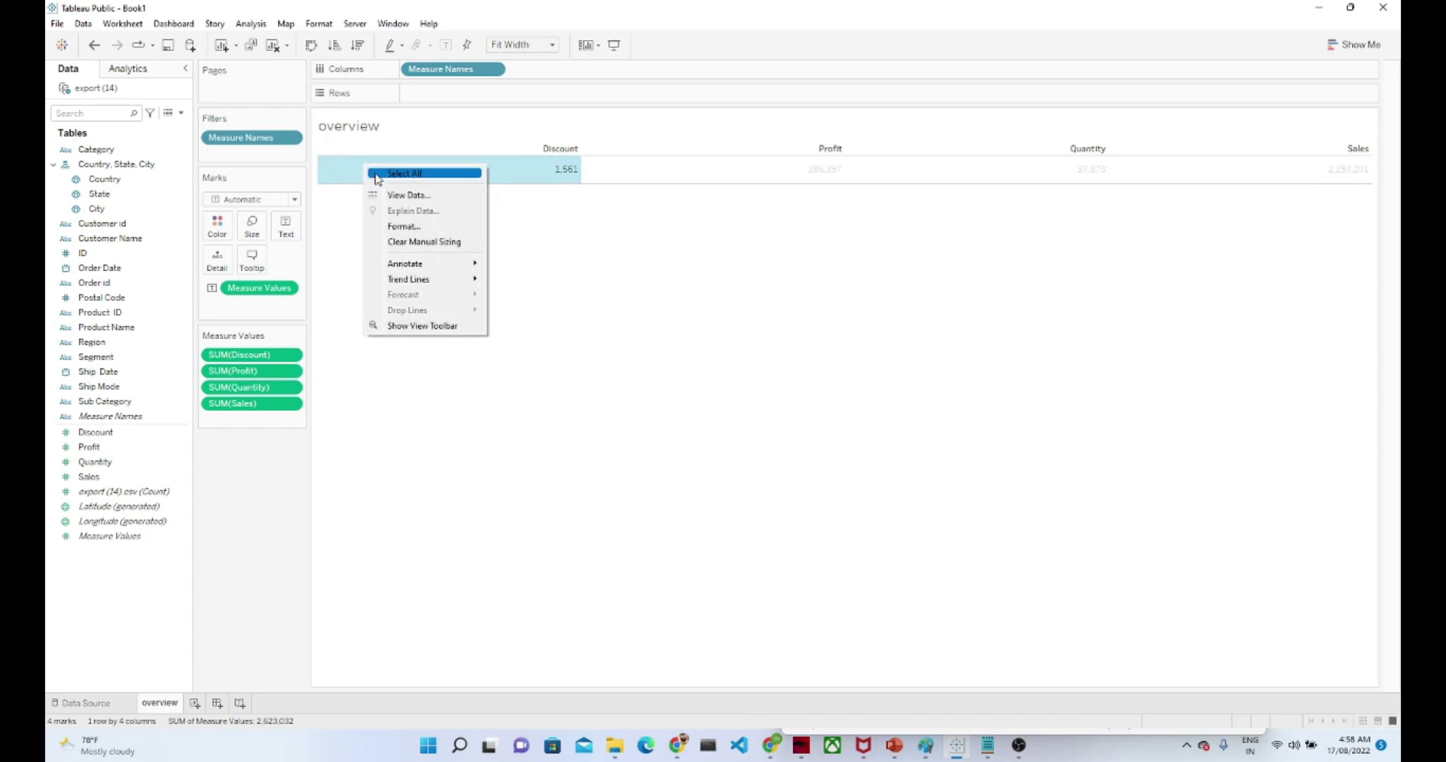
click(400, 227)
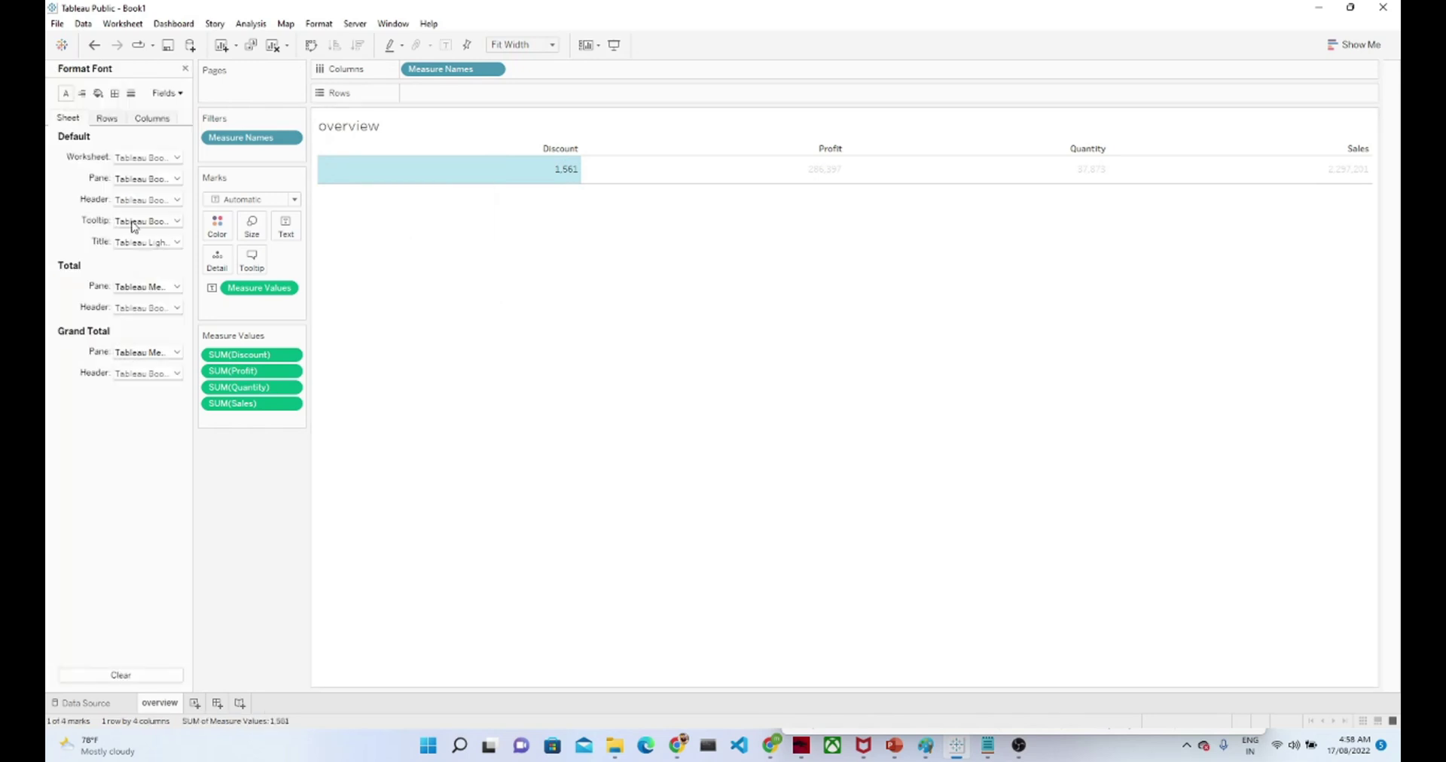
click(98, 94)
click(65, 95)
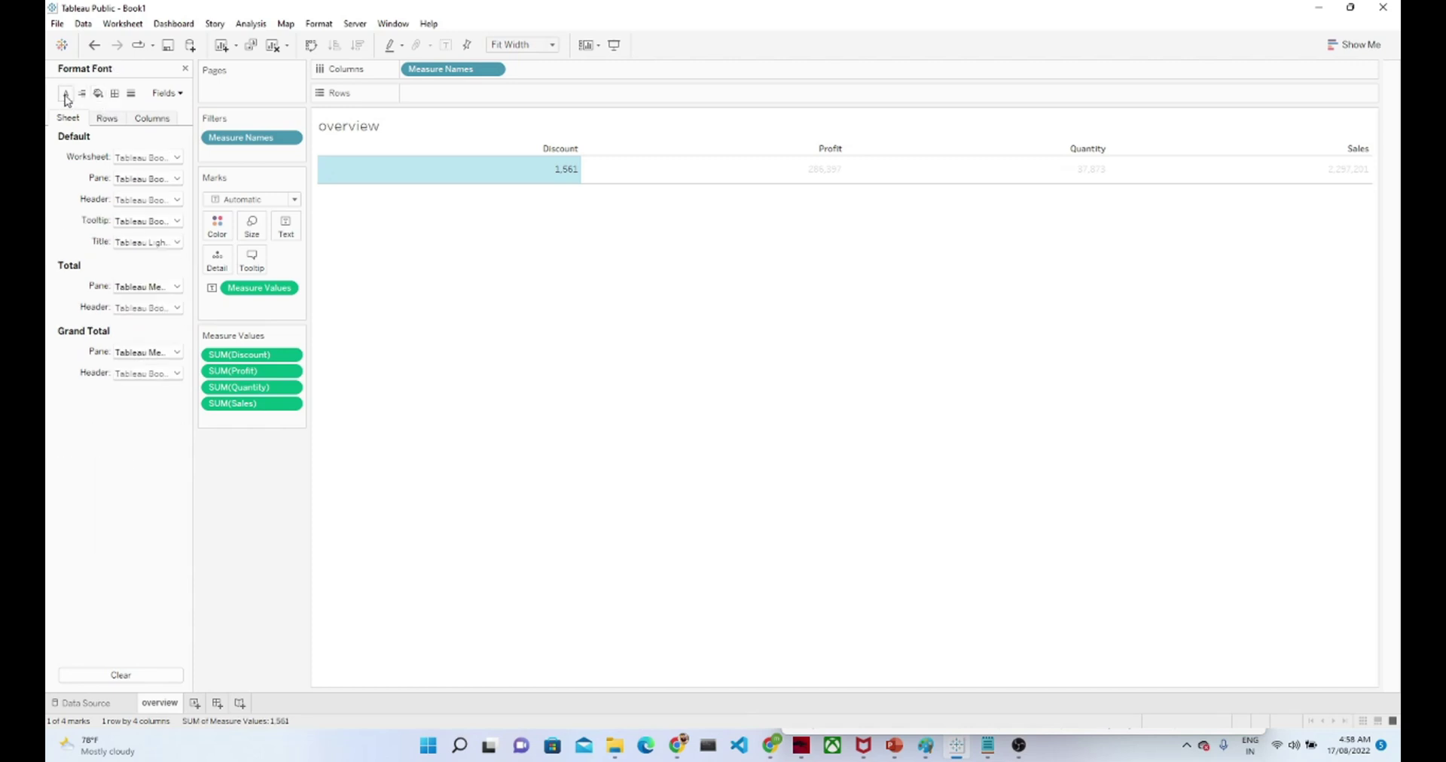
click(154, 158)
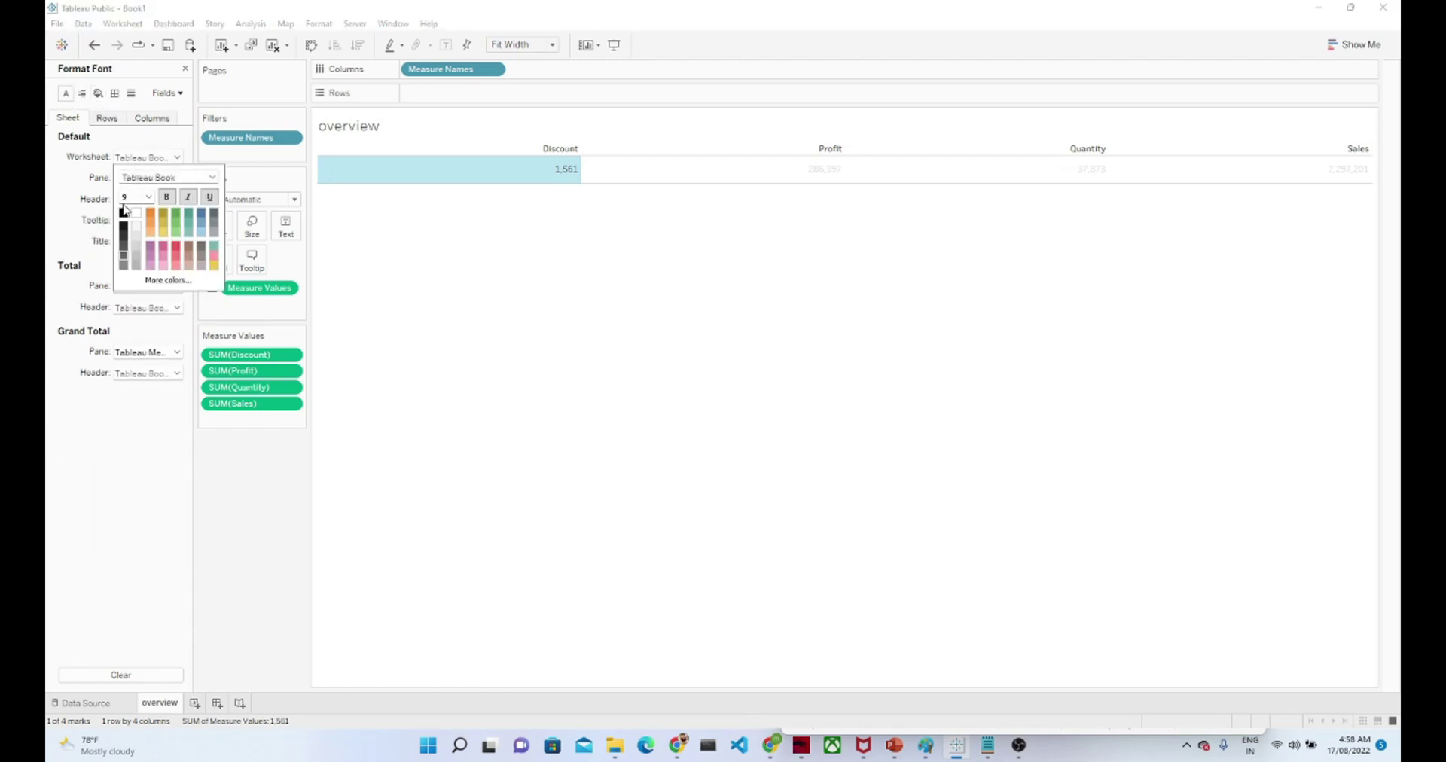
click(149, 196)
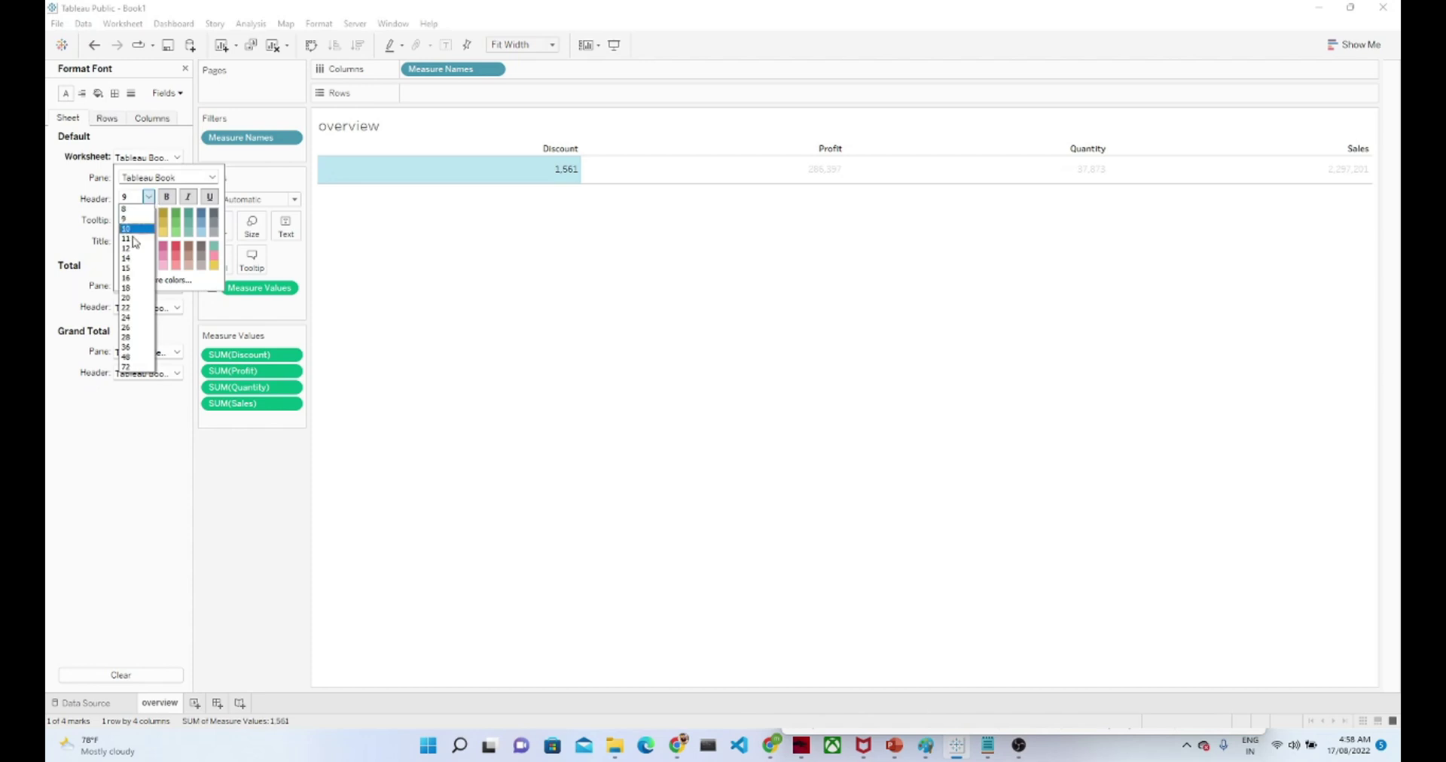
click(128, 259)
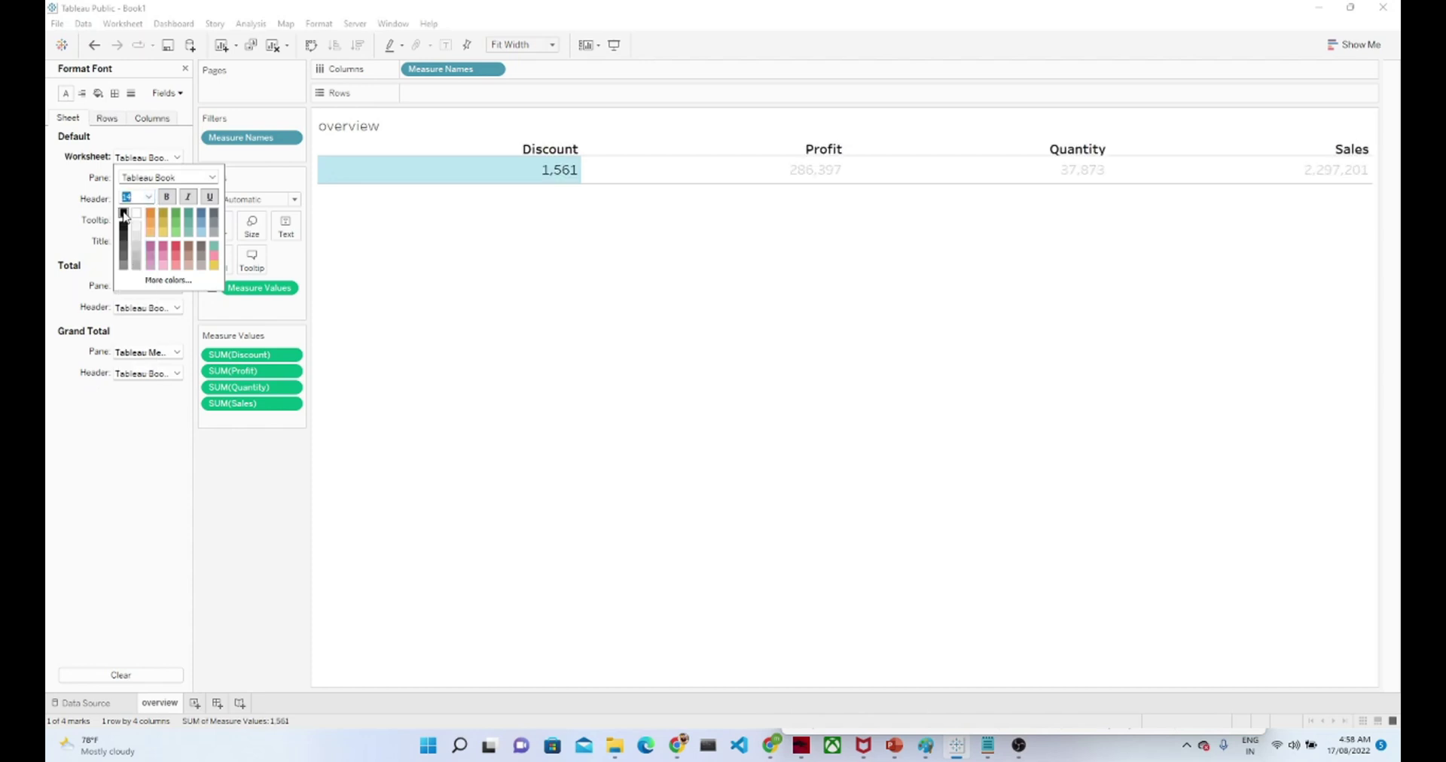
click(173, 197)
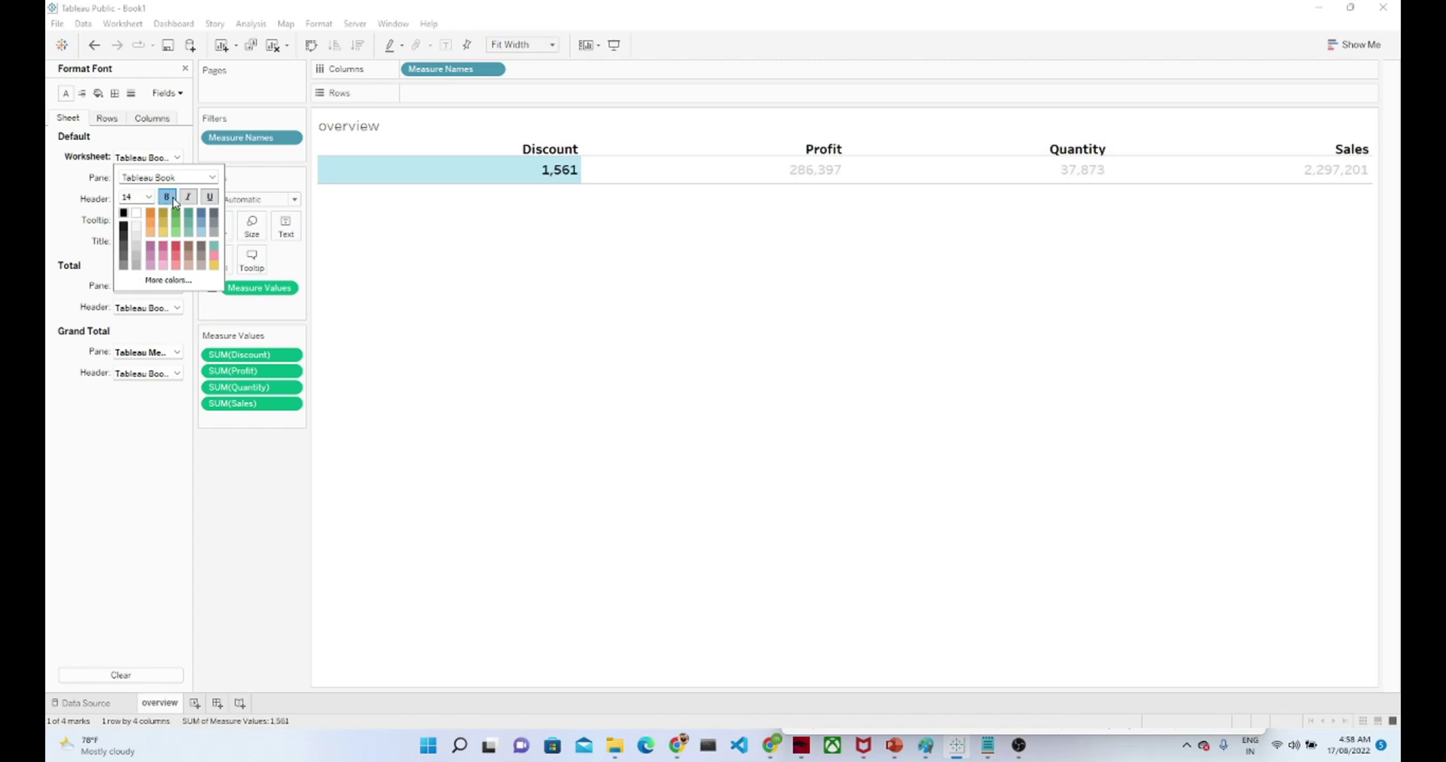
click(421, 172)
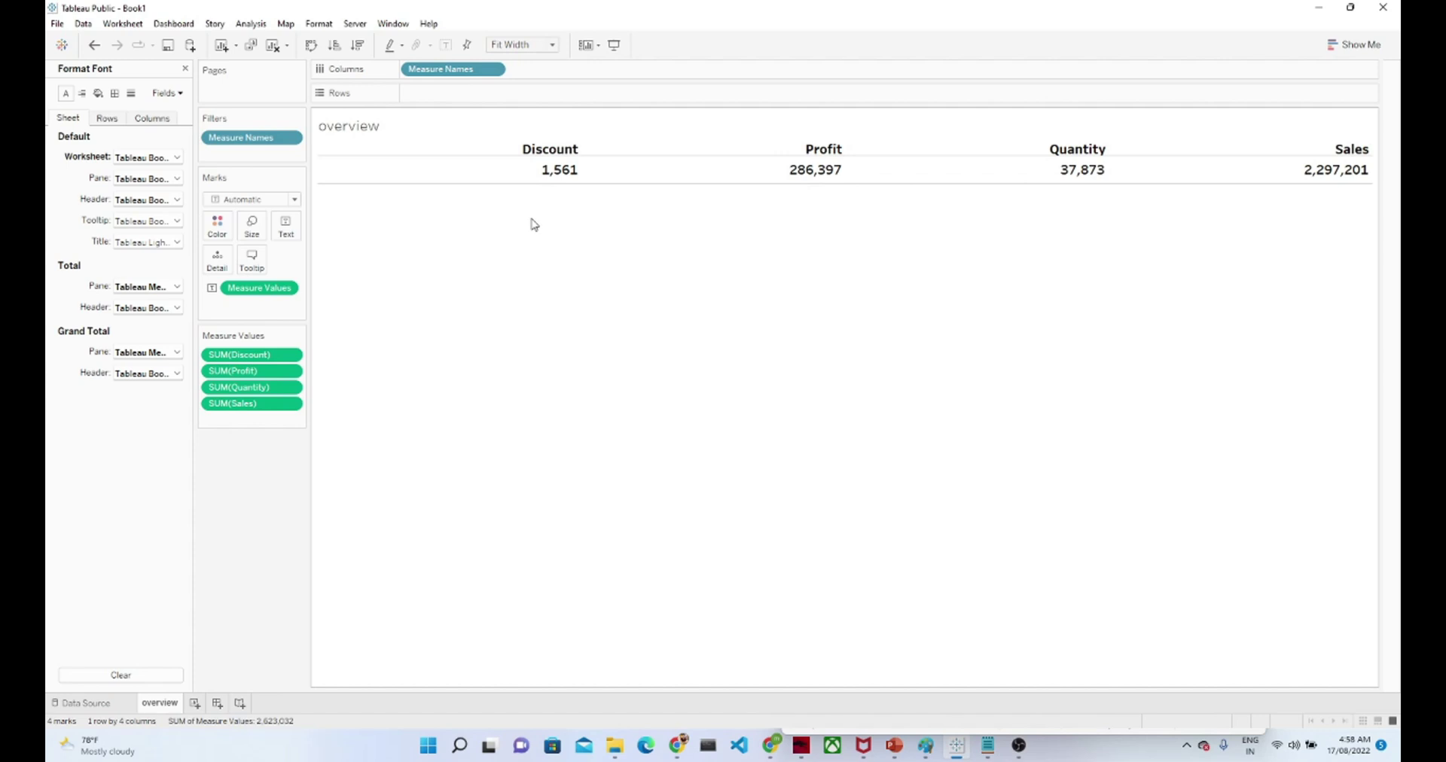
double_click(345, 134)
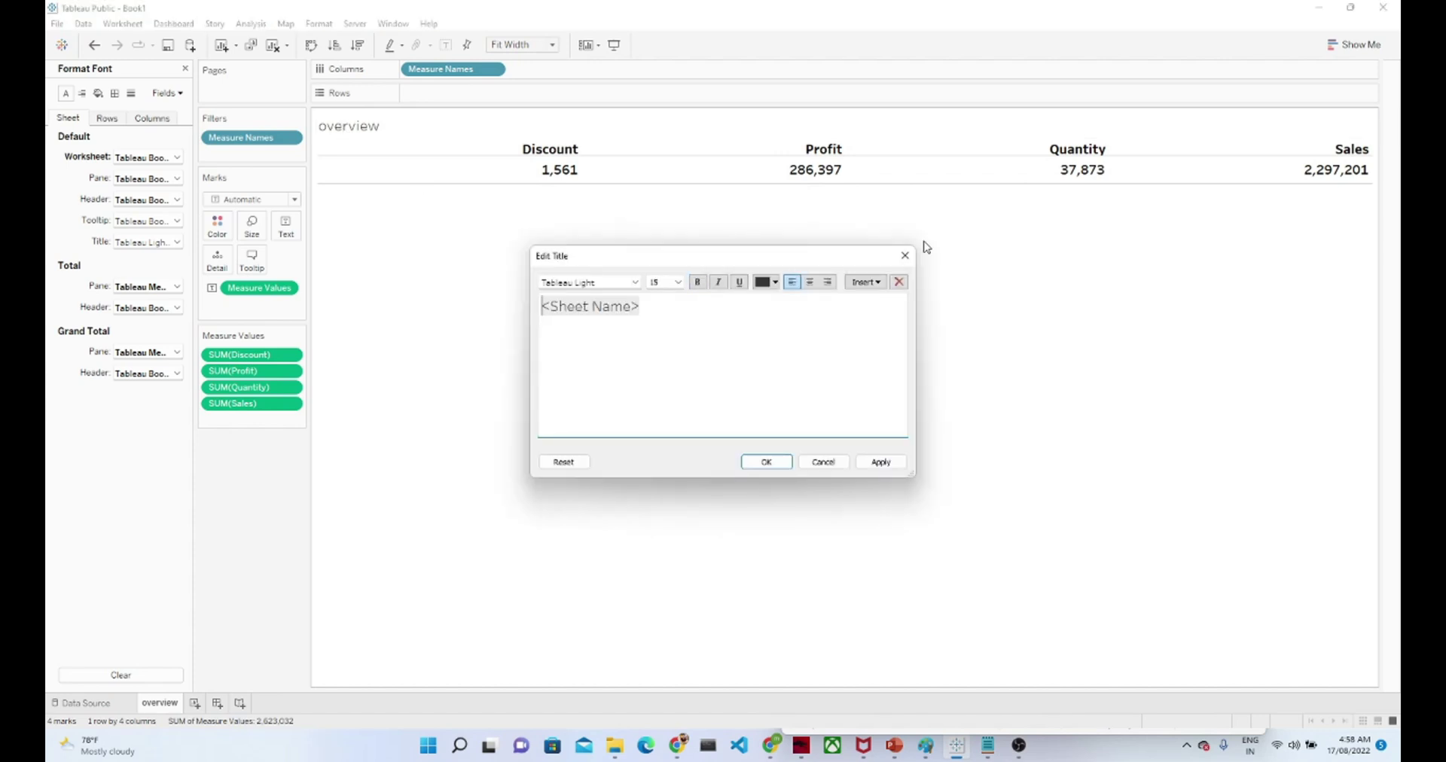
click(905, 256)
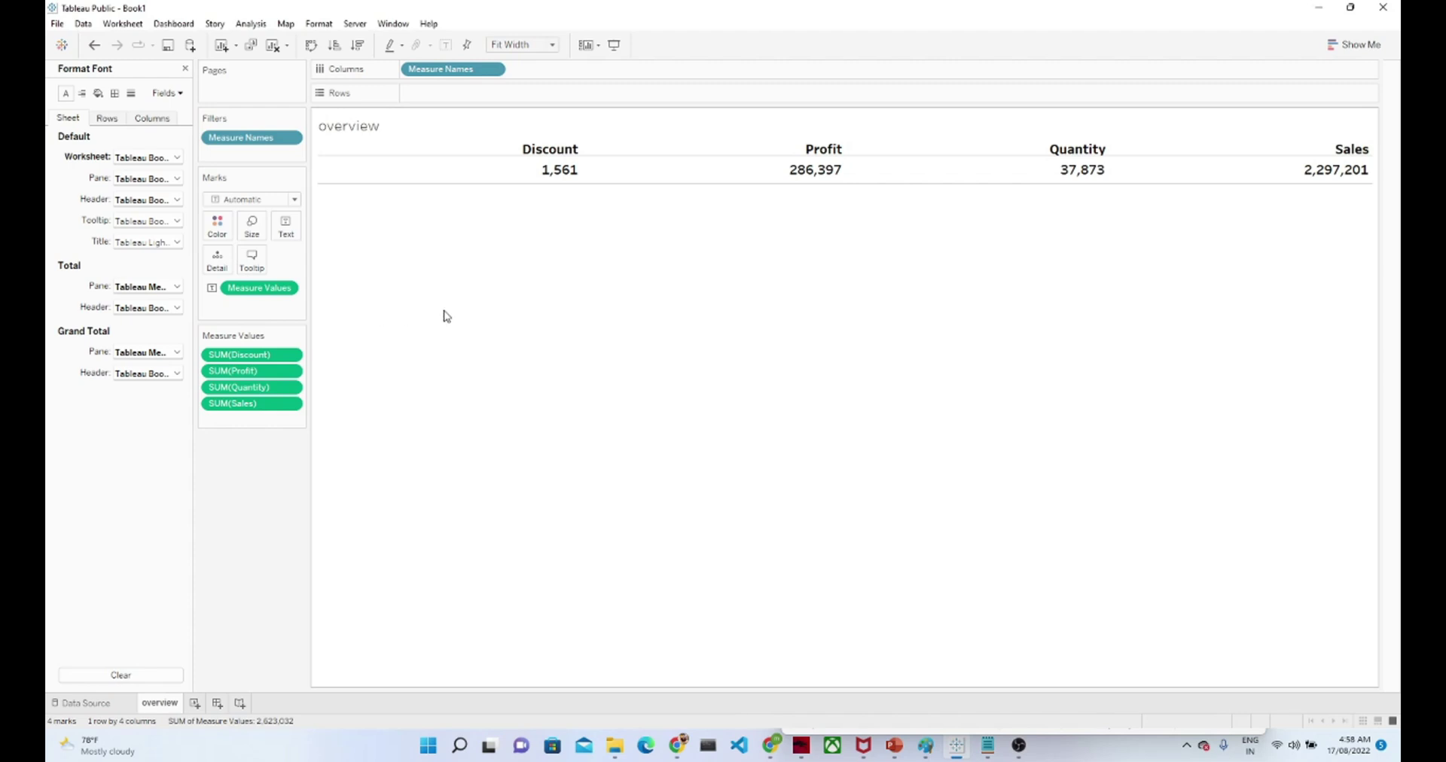
Add a new worksheet and name it top 10 sales by state.
click(195, 704)
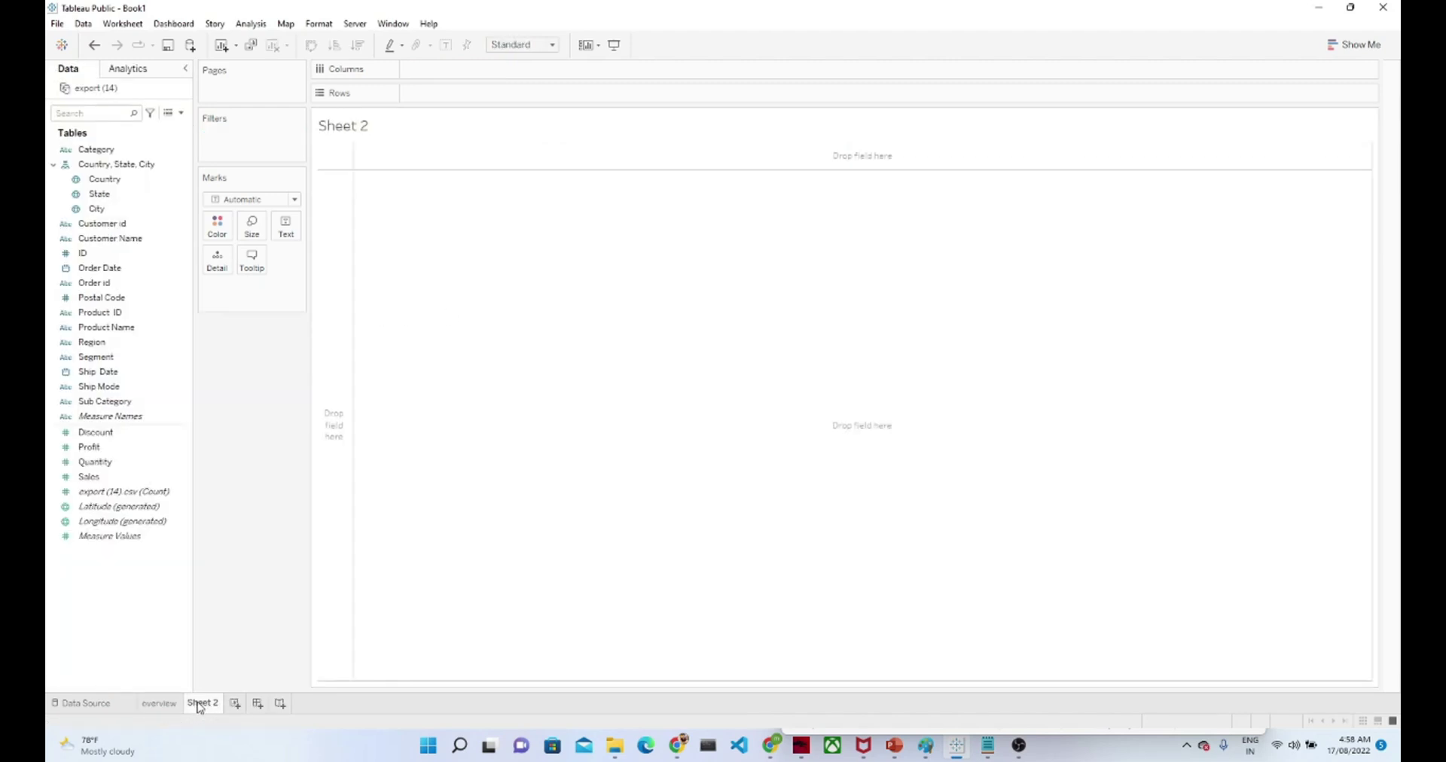
double_click(199, 704)
text(top 10 sales)
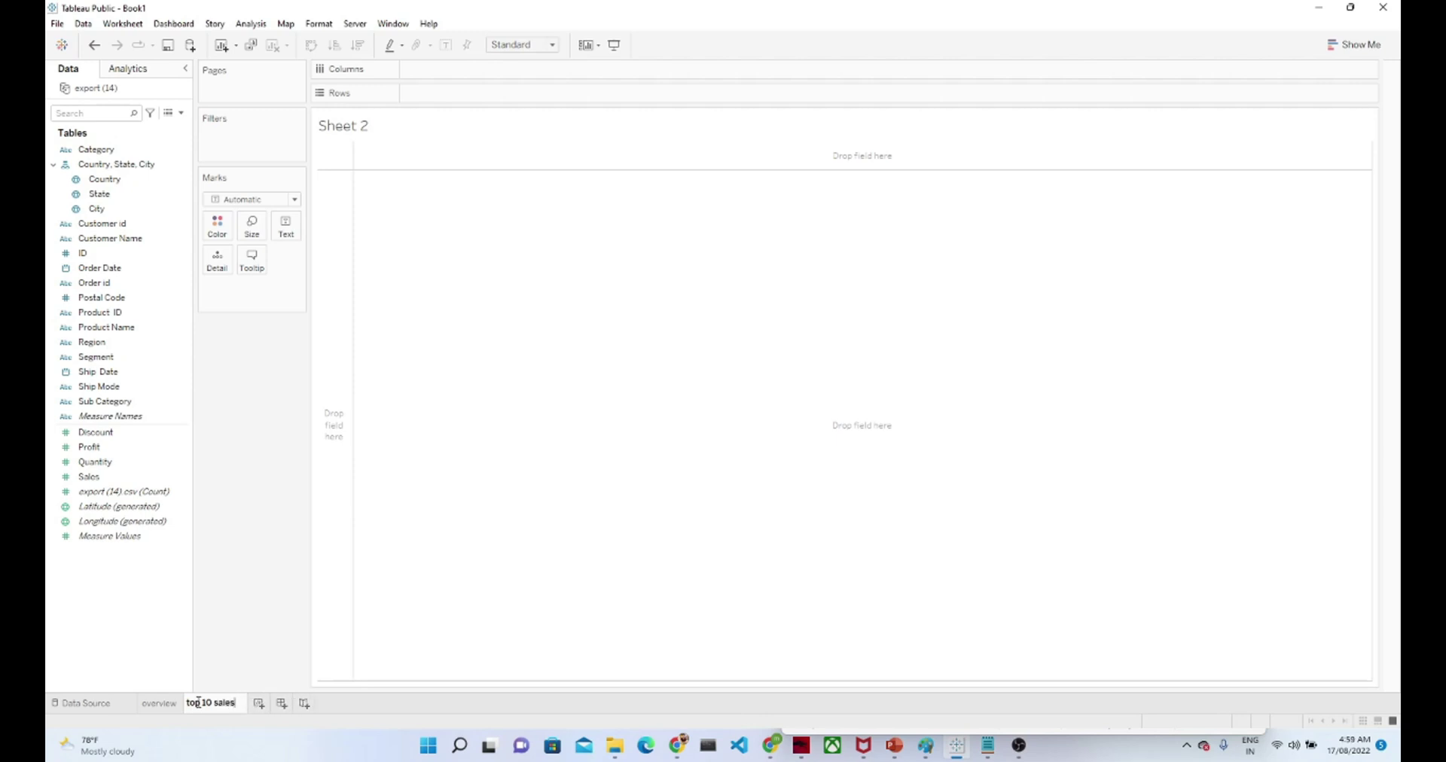
text( by state)
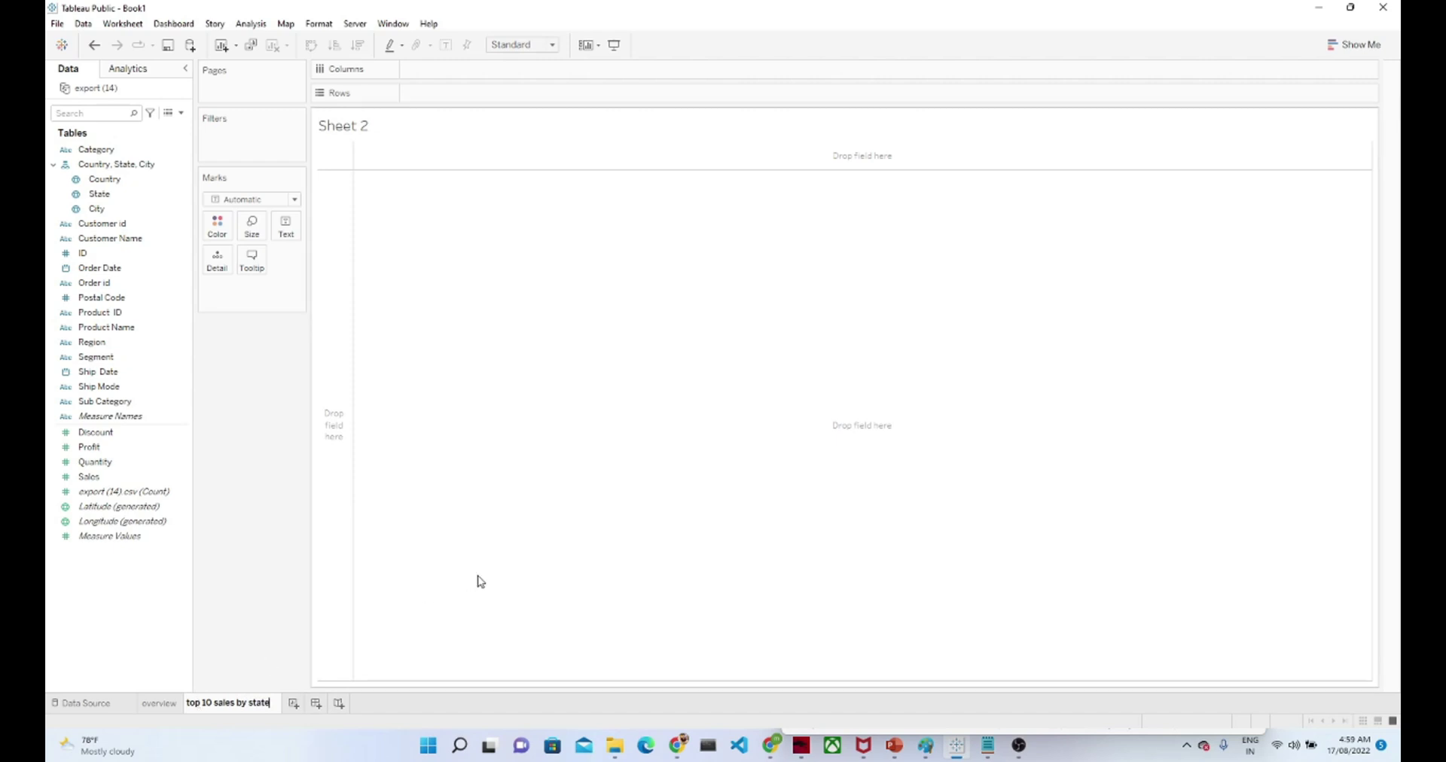
key(Return)
Build a bar chart with State on Rows and the sum of Sales on Columns.
click(88, 448)
click(95, 462)
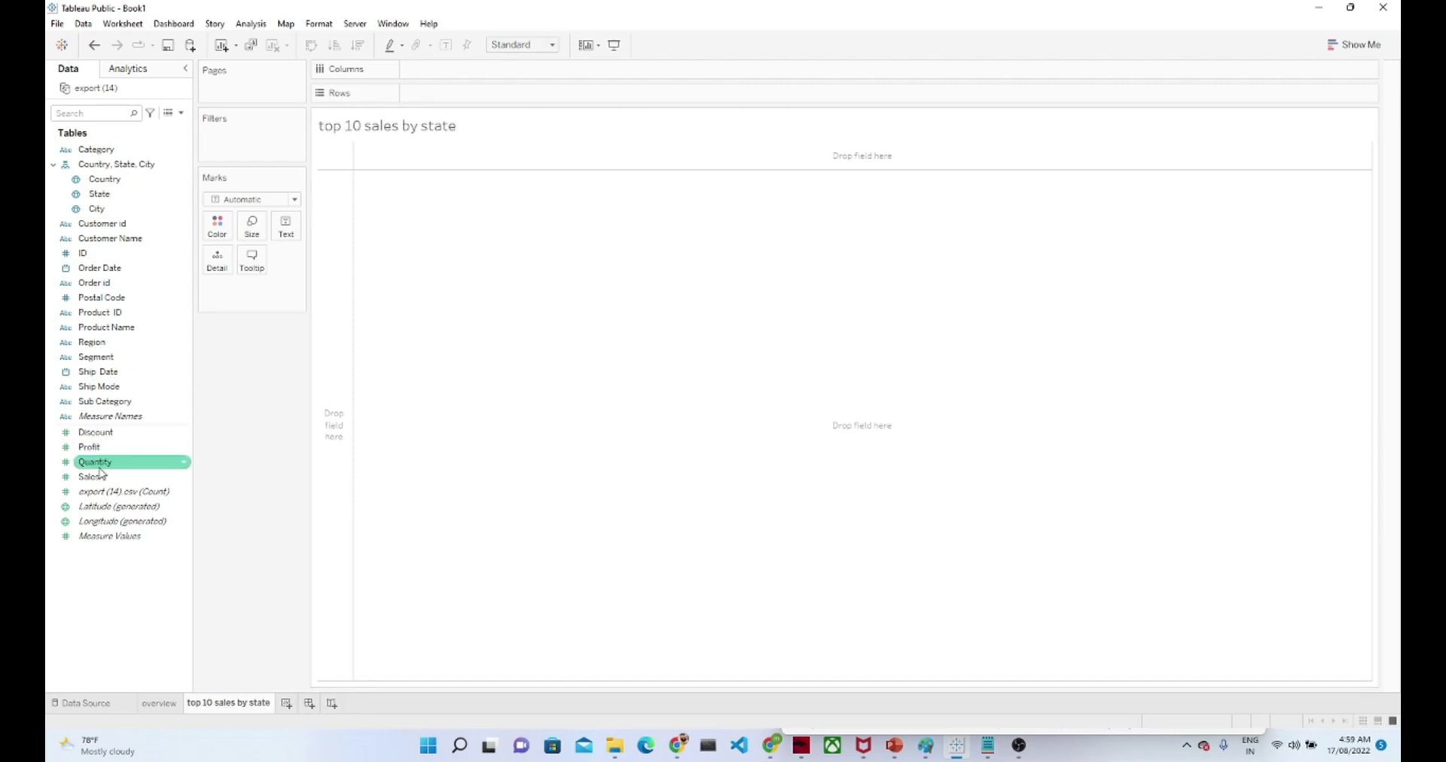
click(101, 478)
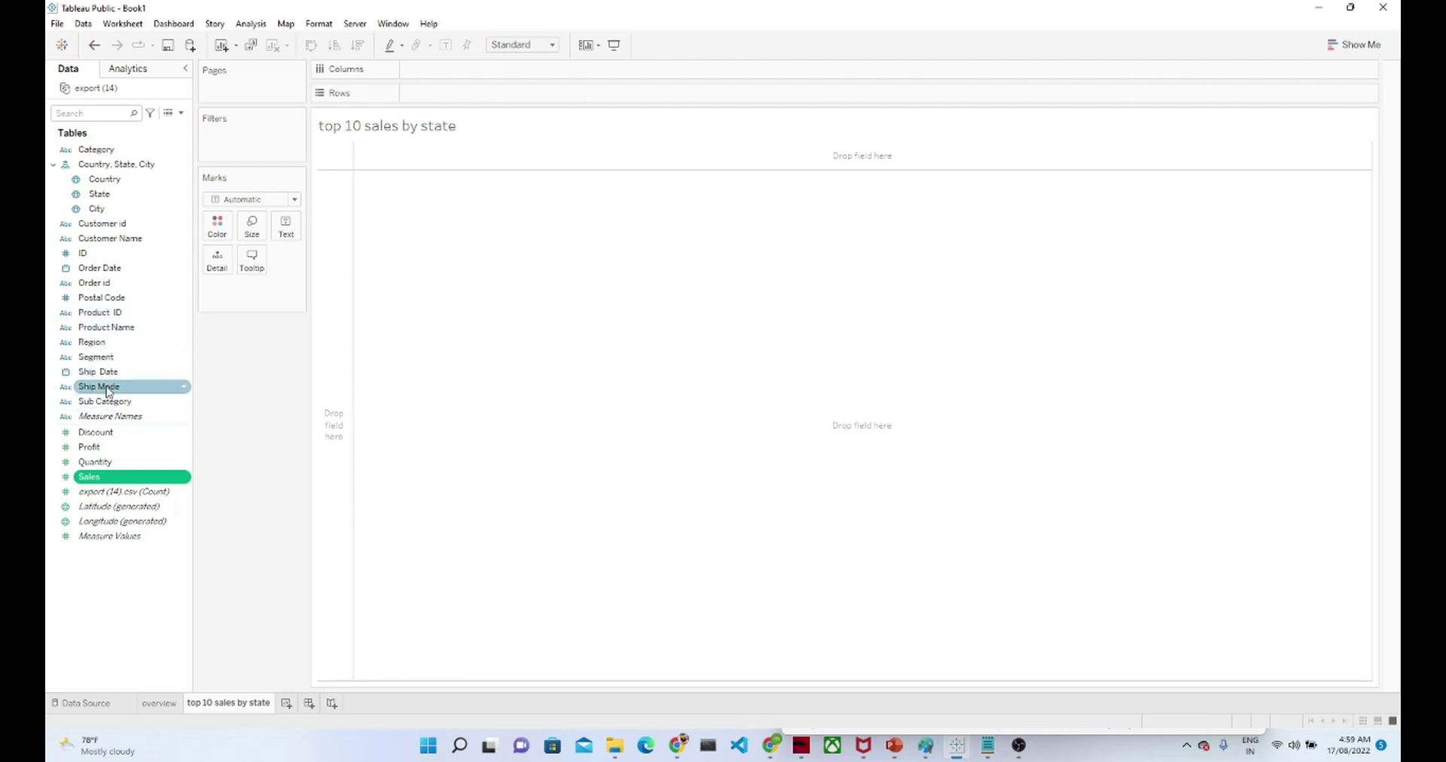
drag(102, 202, 455, 99)
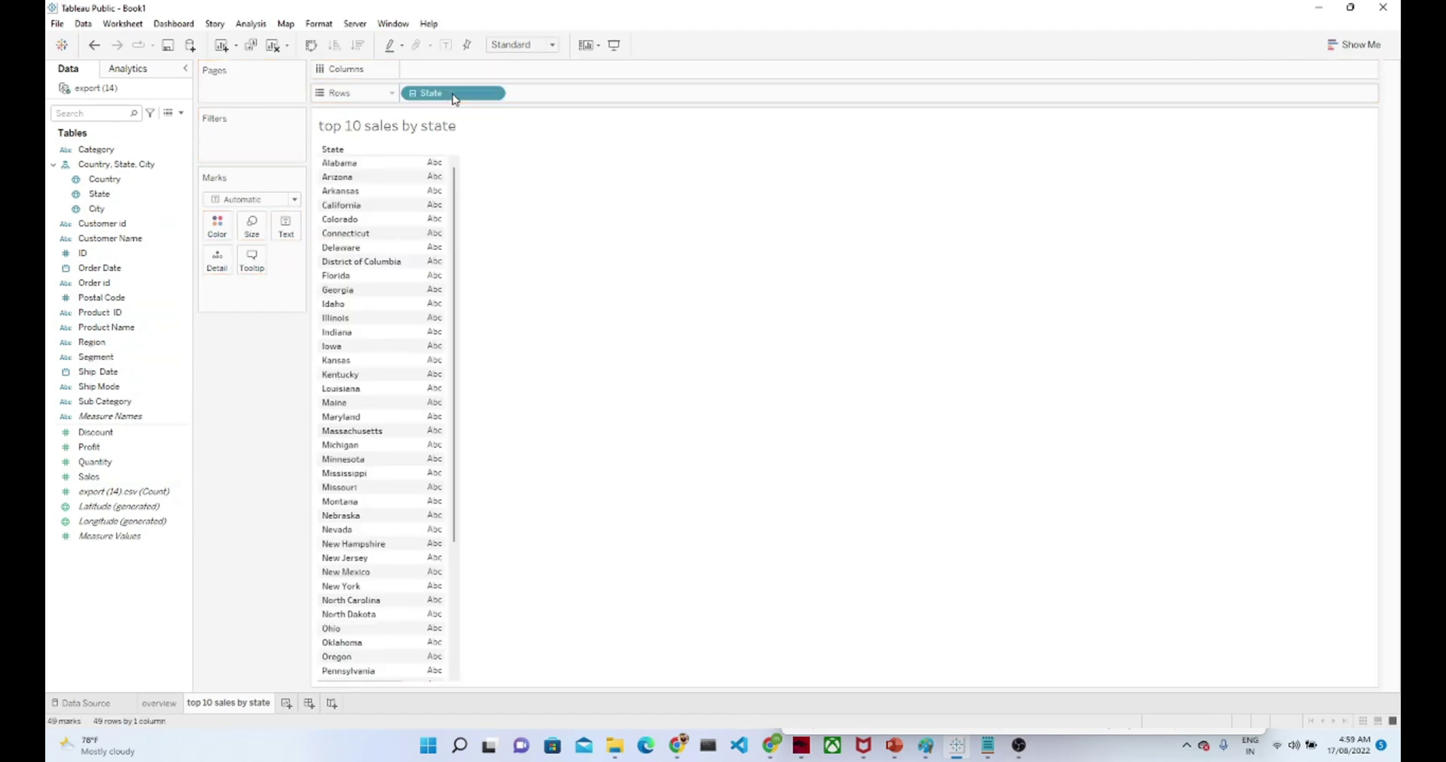
click(118, 478)
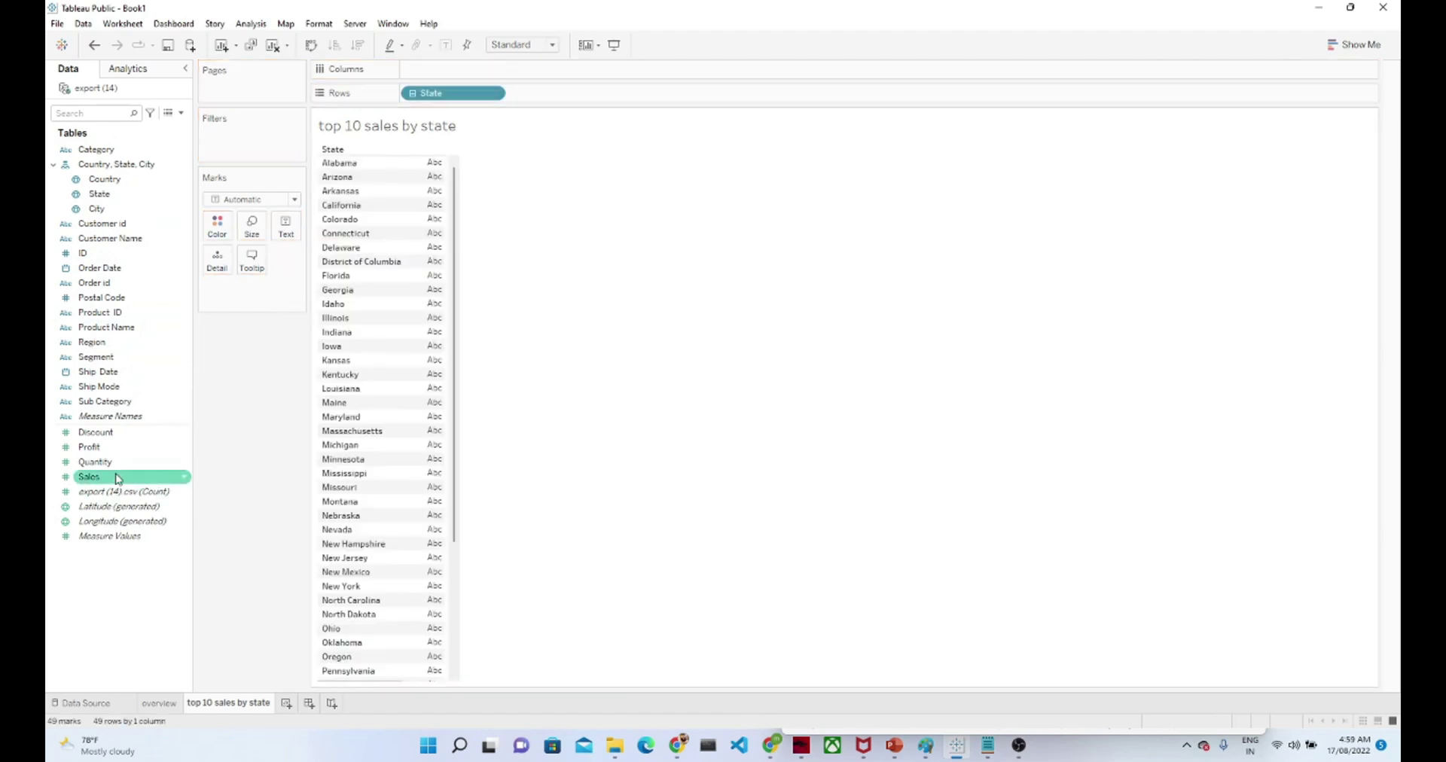
drag(118, 478, 558, 71)
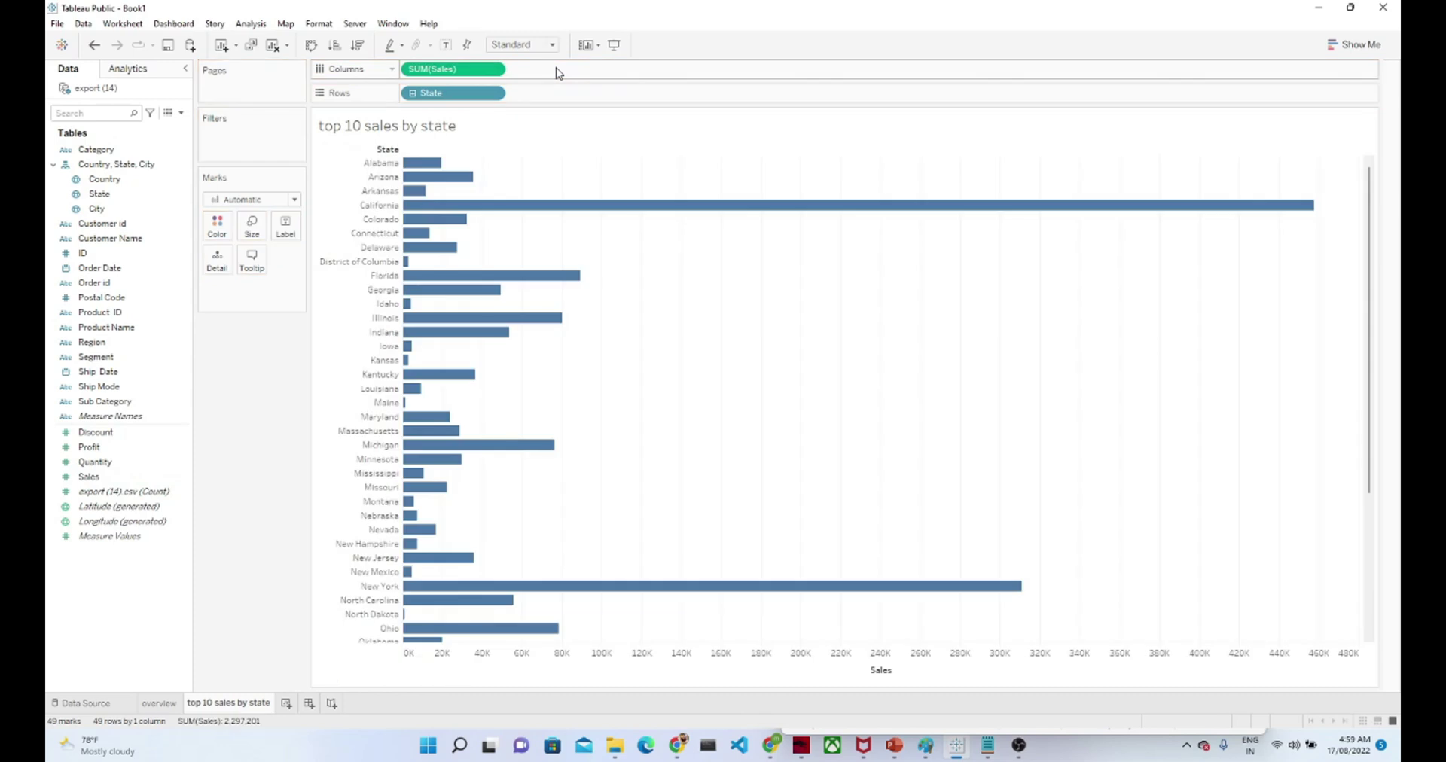
Sort the states in descending order of sales and label the bars with their Sales values.
click(359, 45)
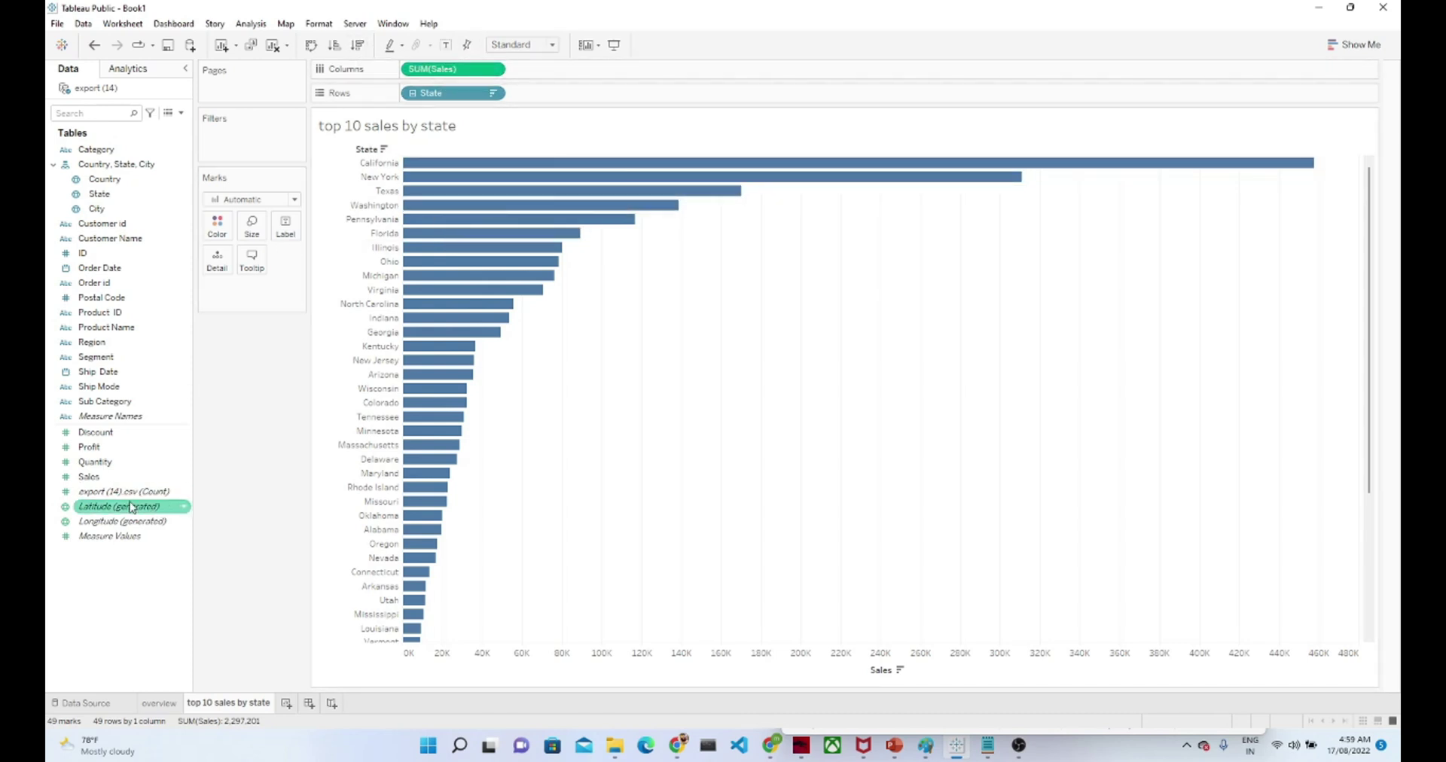
drag(105, 476, 287, 224)
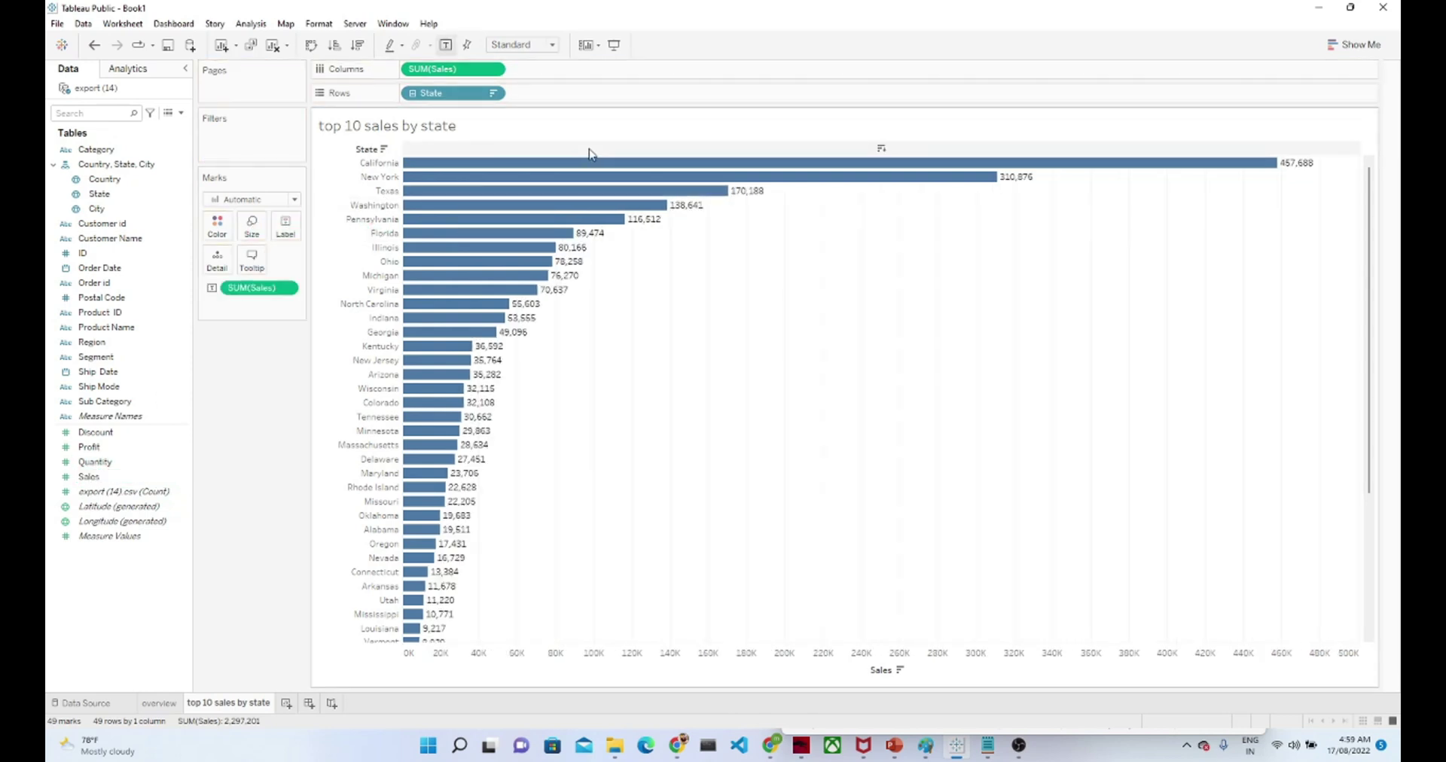
click(492, 70)
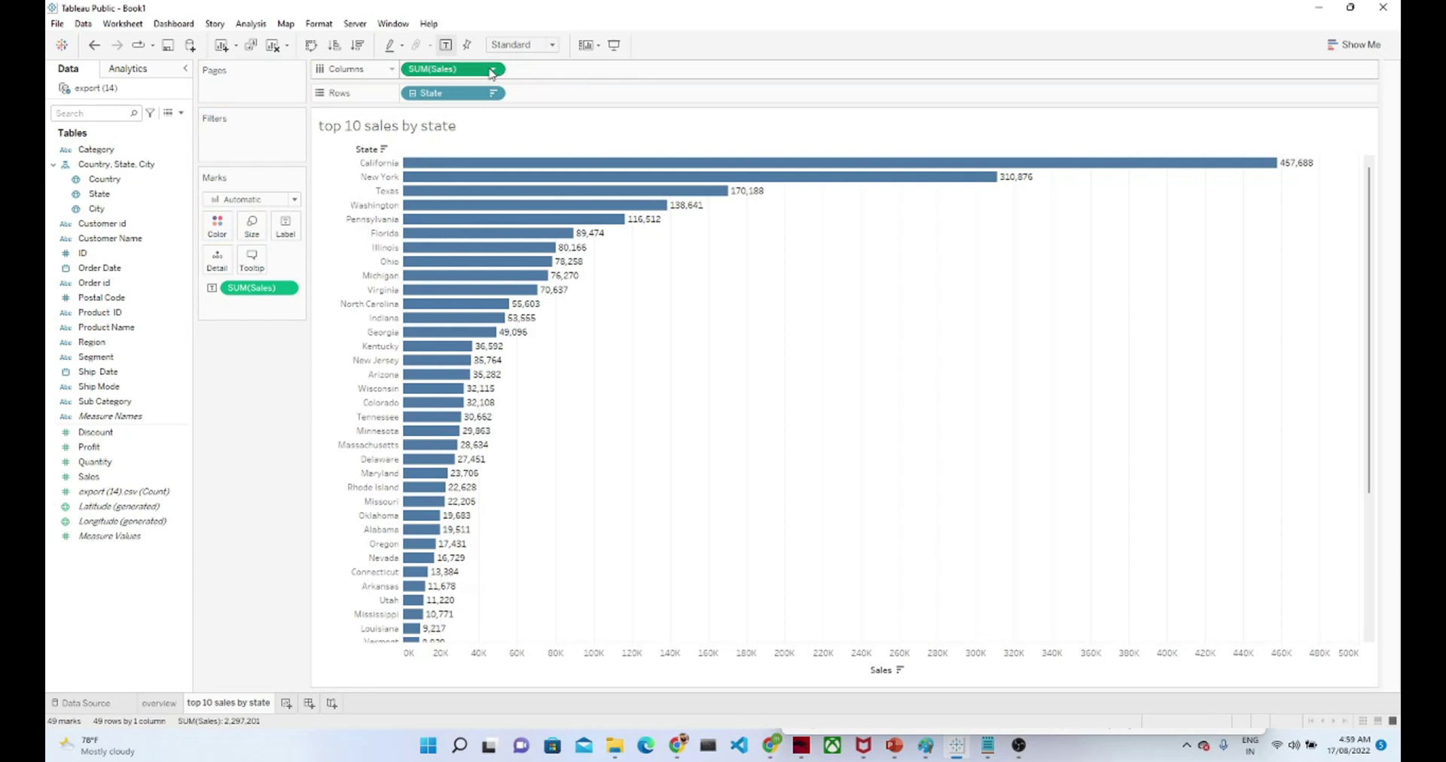
click(498, 89)
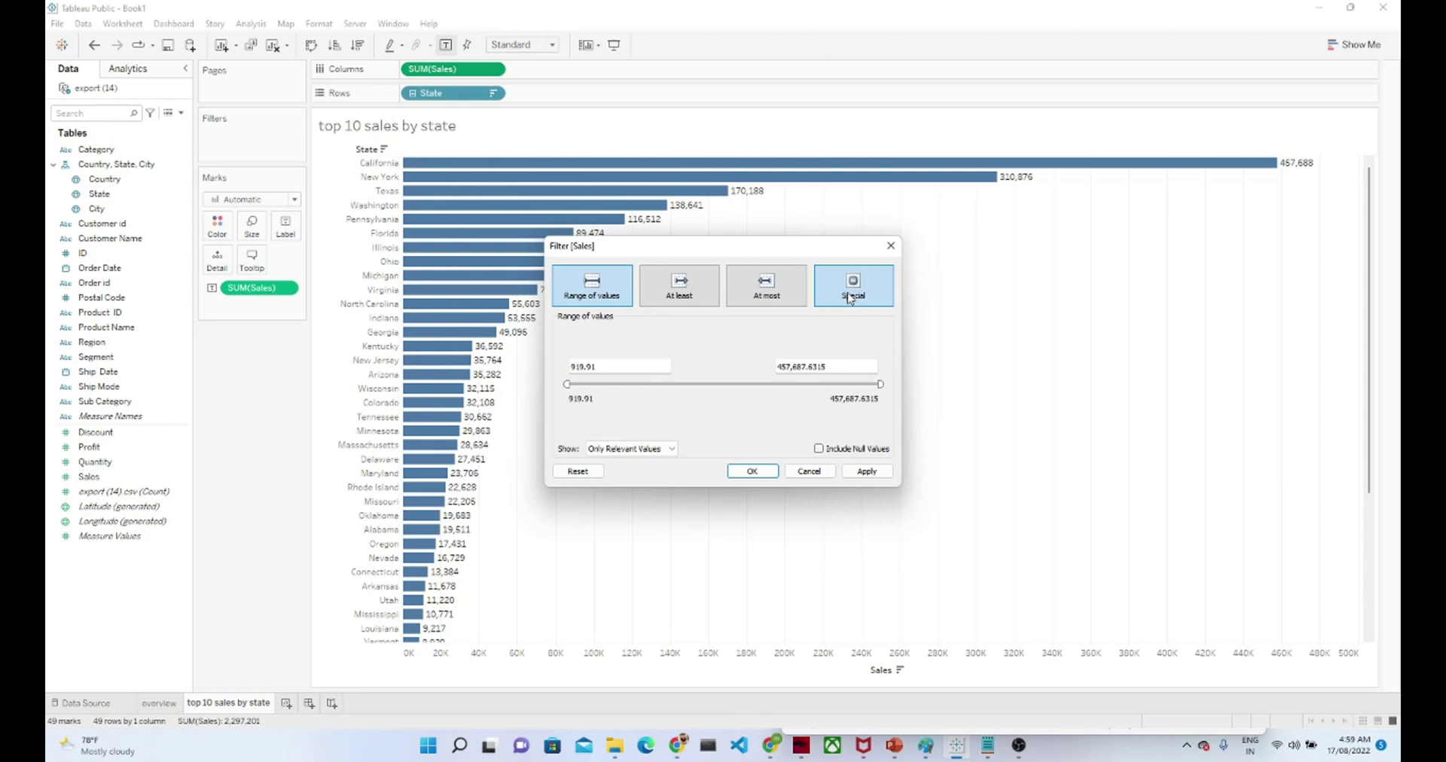
click(893, 253)
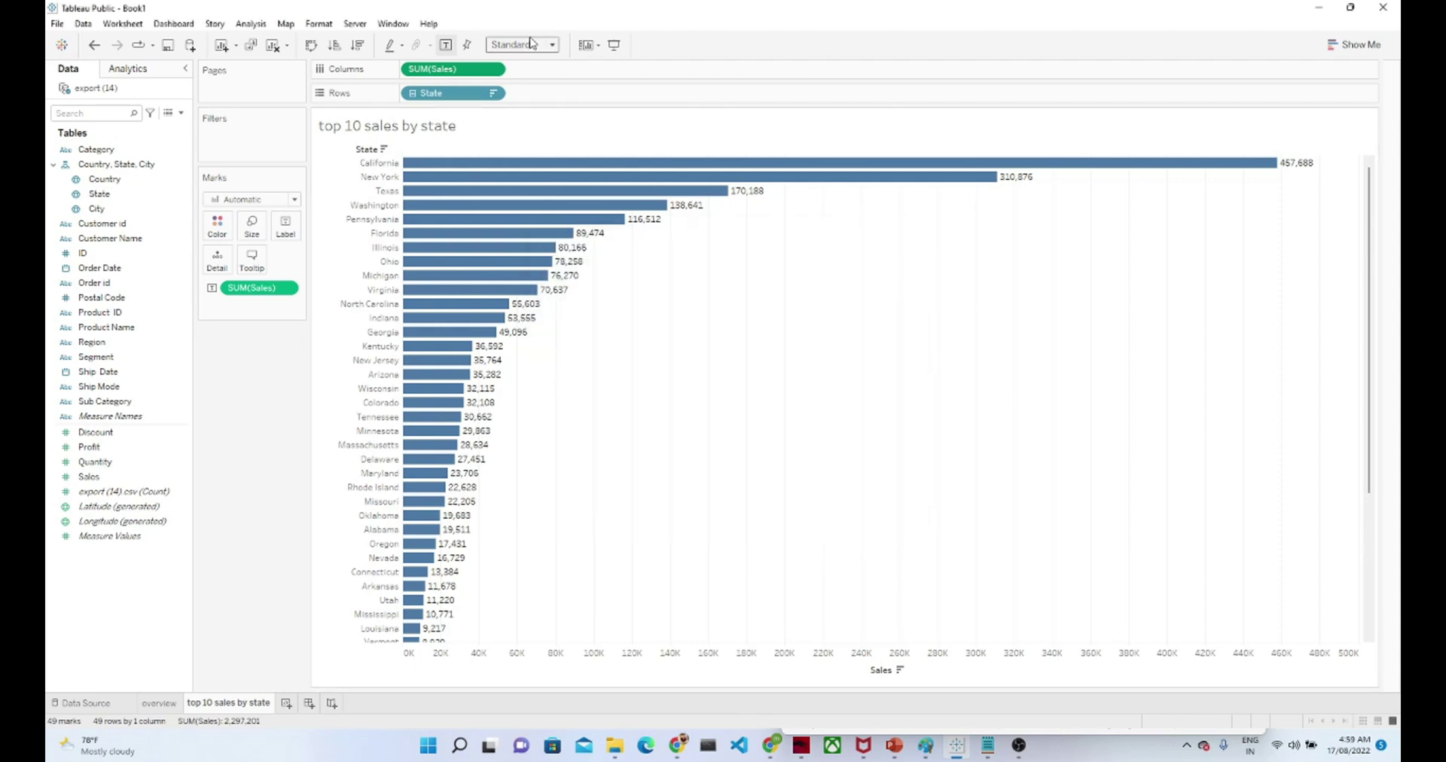
Filter State to the top 10 by the sum of Sales.
click(494, 94)
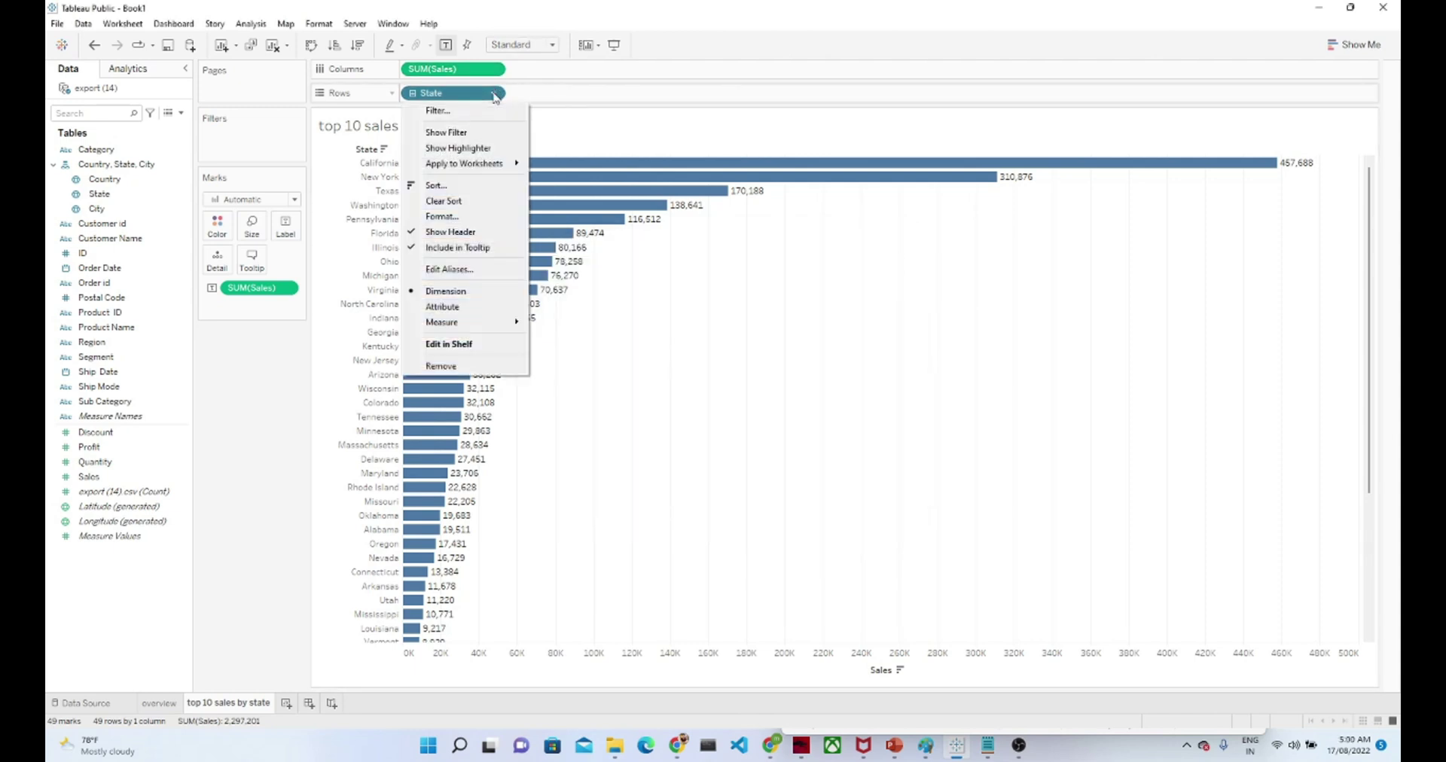
click(496, 94)
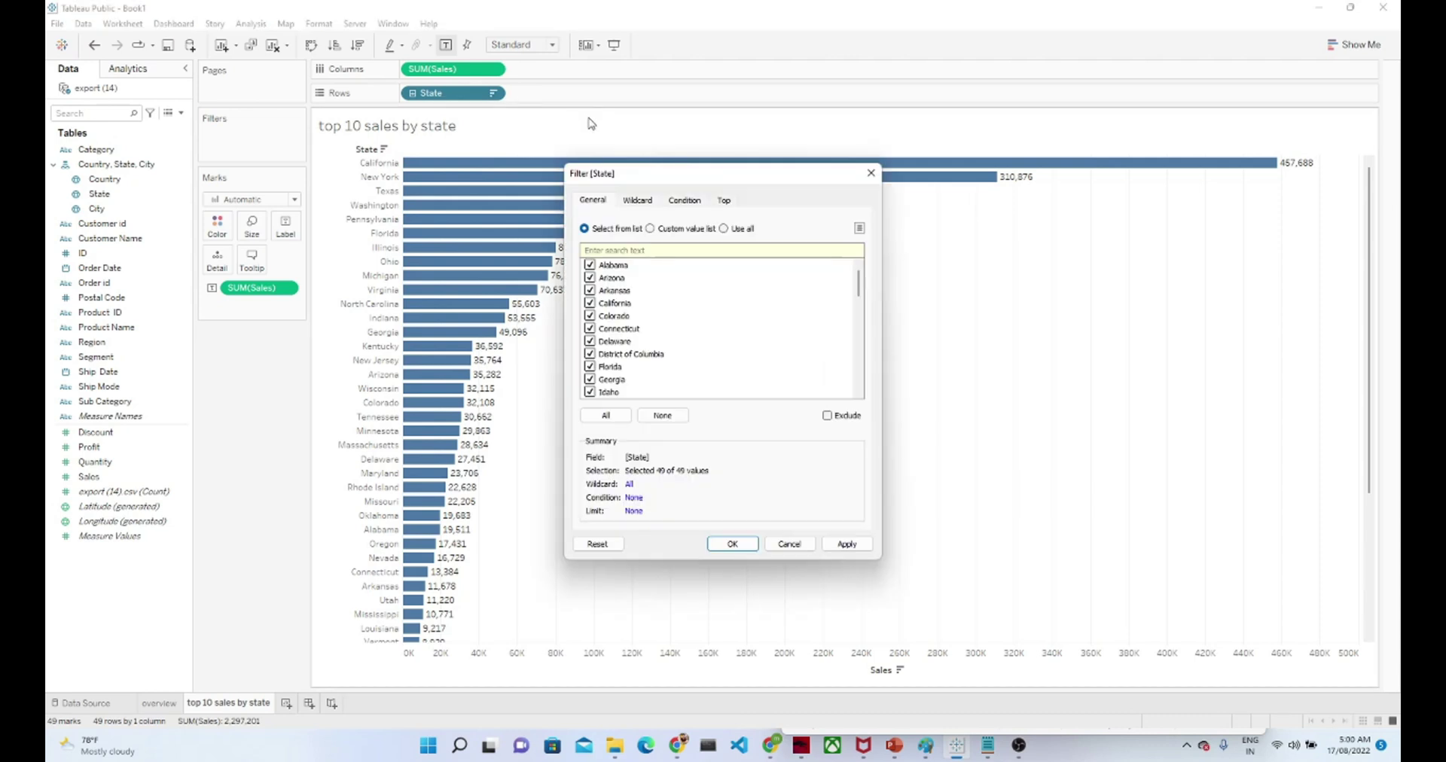
click(725, 201)
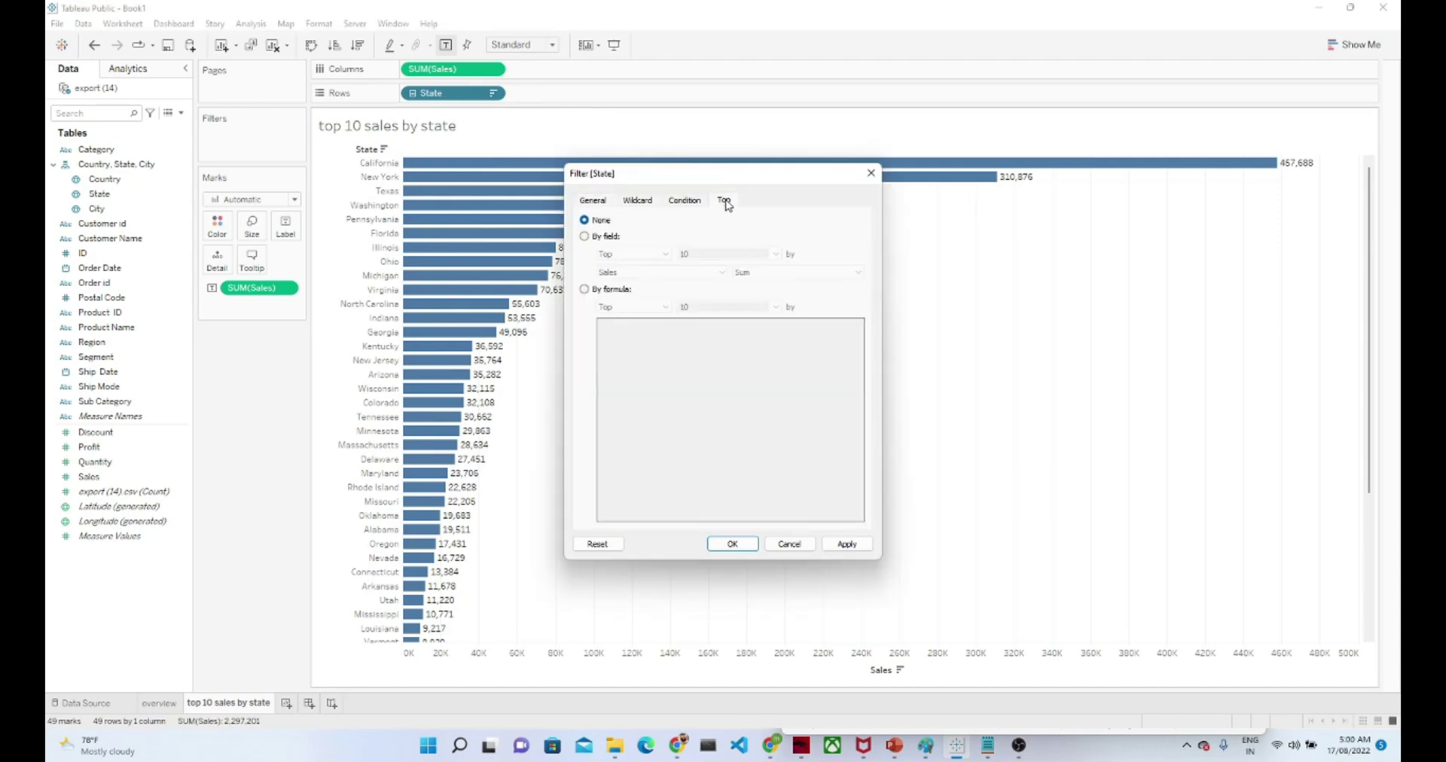
click(586, 237)
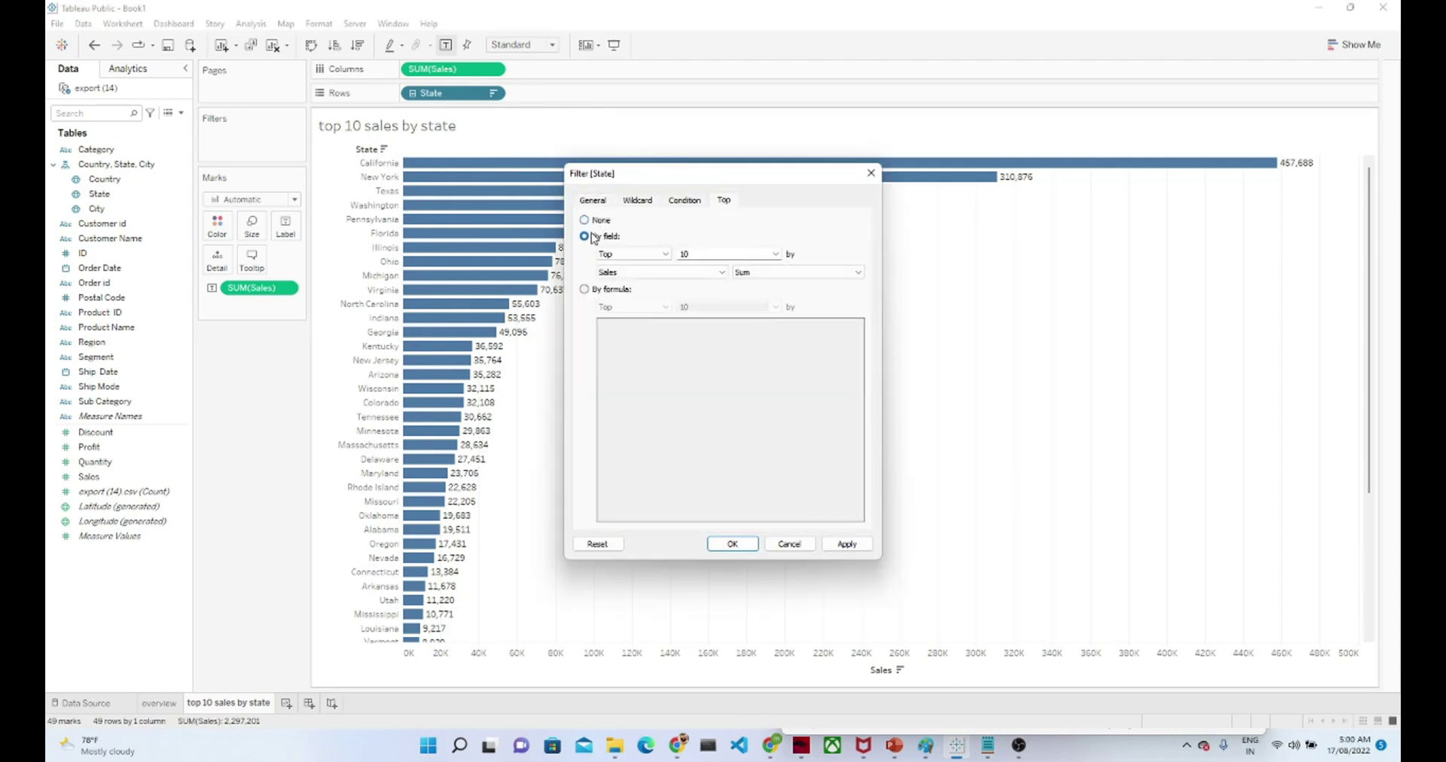
click(732, 545)
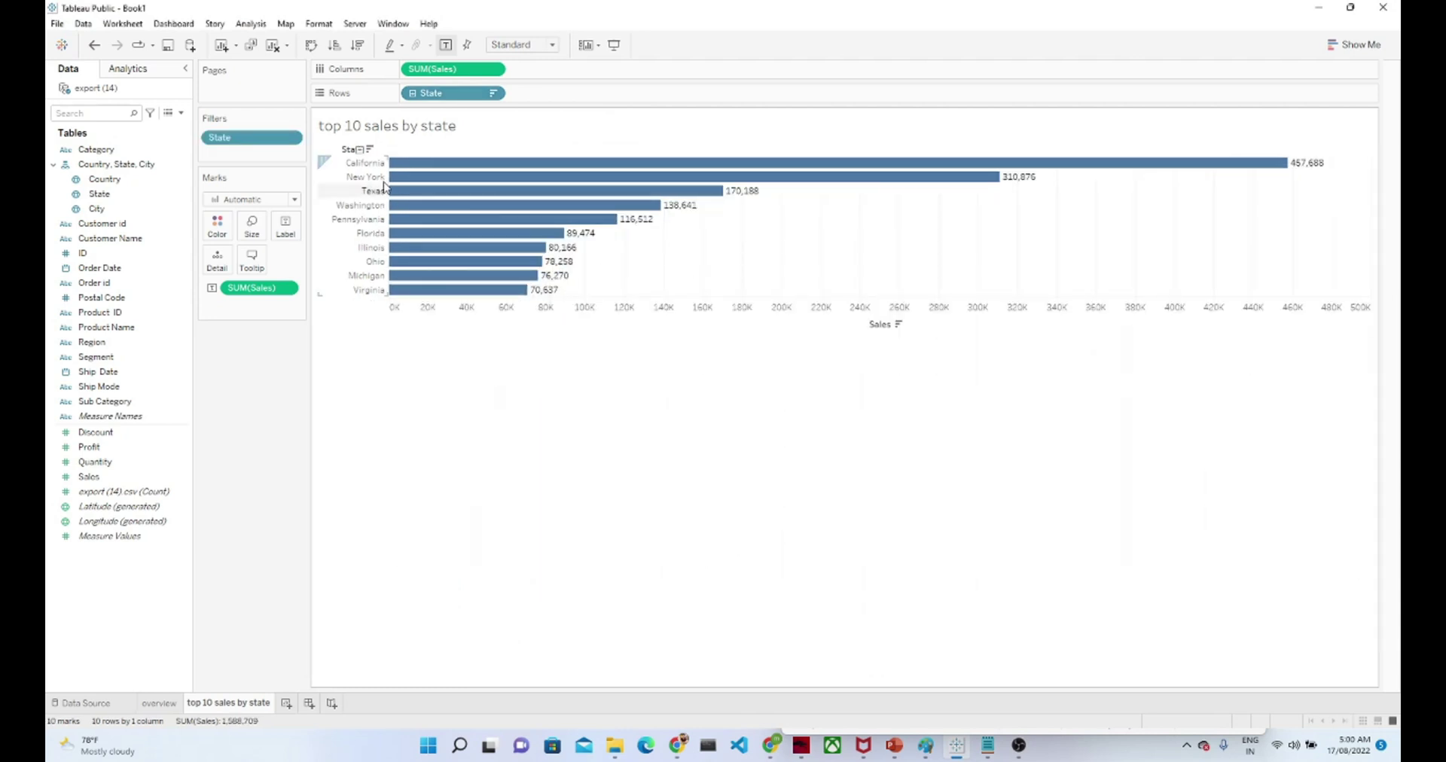
Color the bars by State and duplicate the top 10 sales by state worksheet.
mouse_move(808, 171)
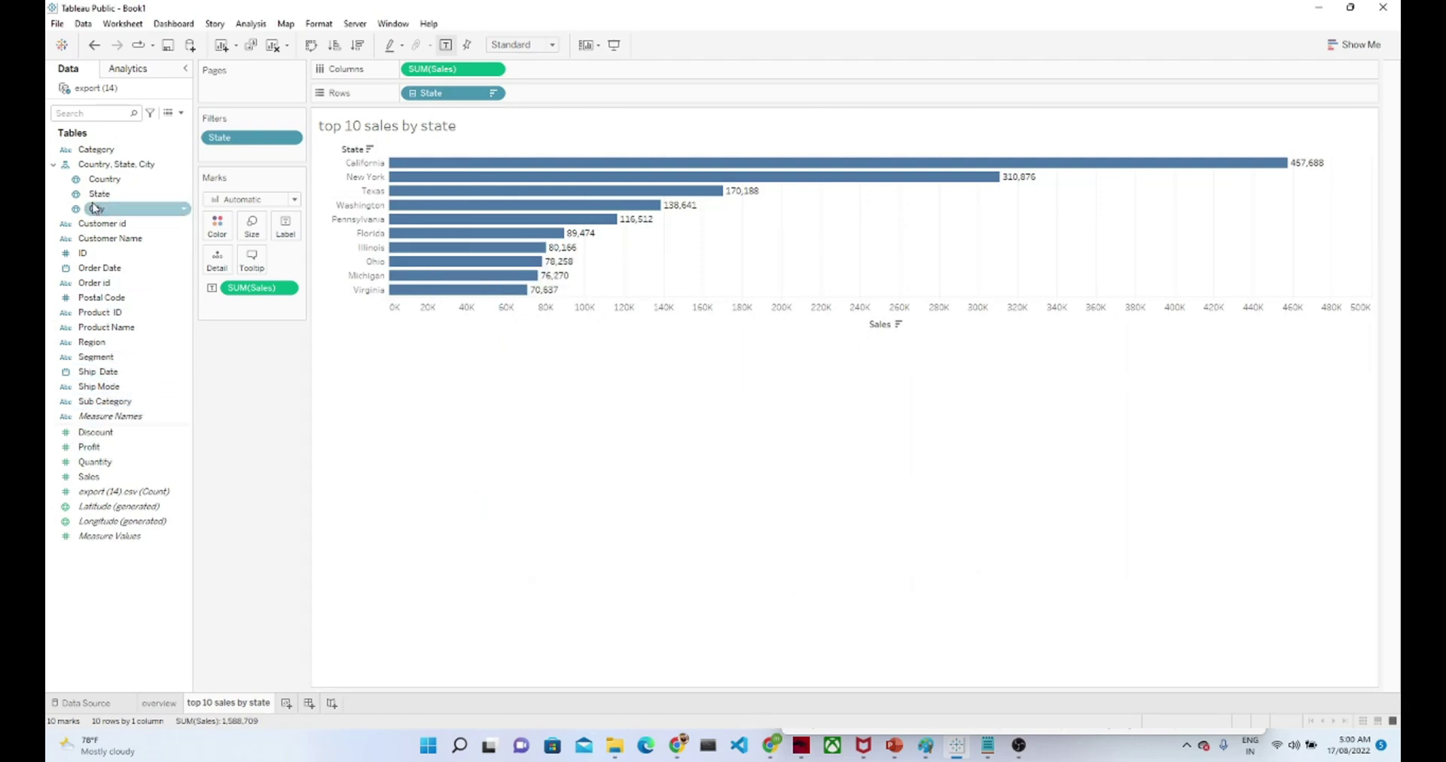
drag(99, 194, 213, 229)
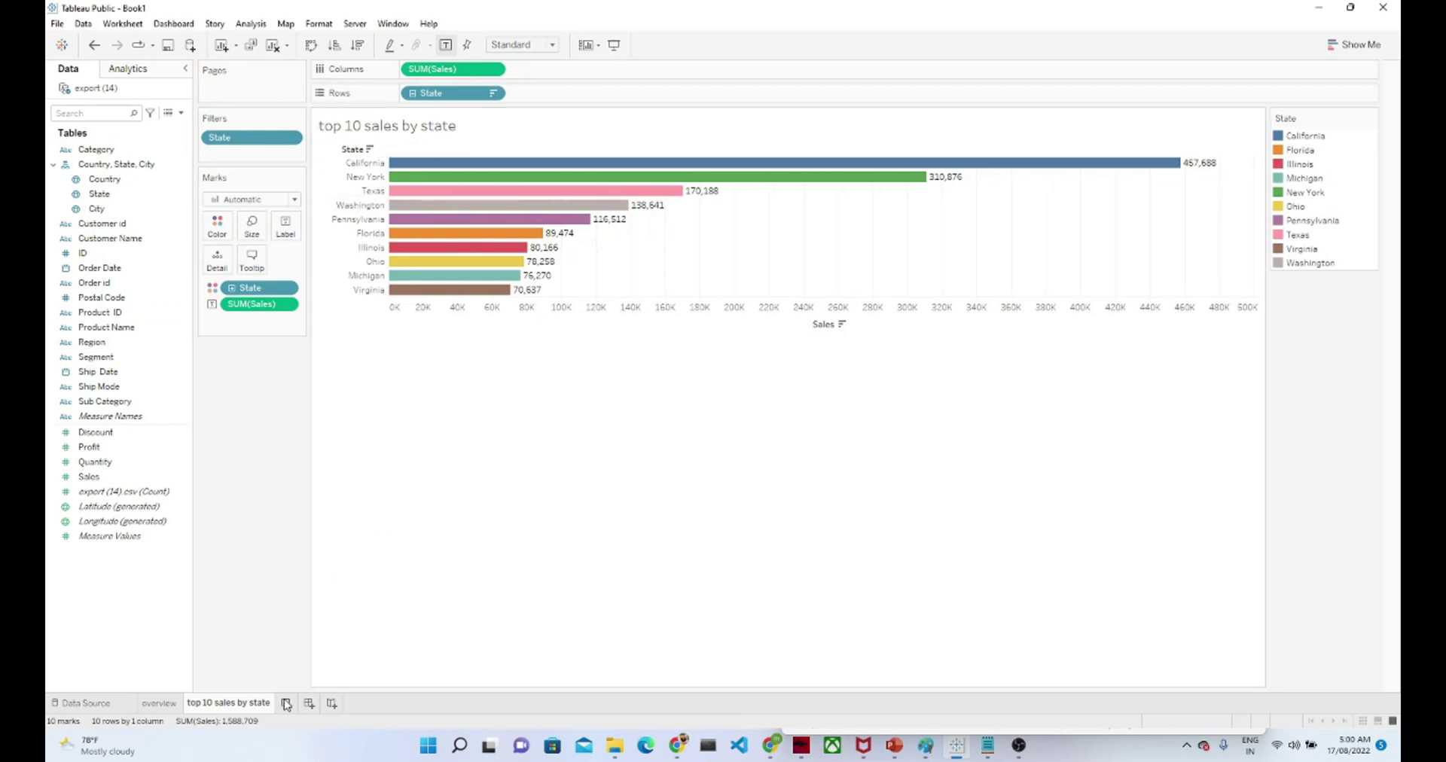
right_click(246, 704)
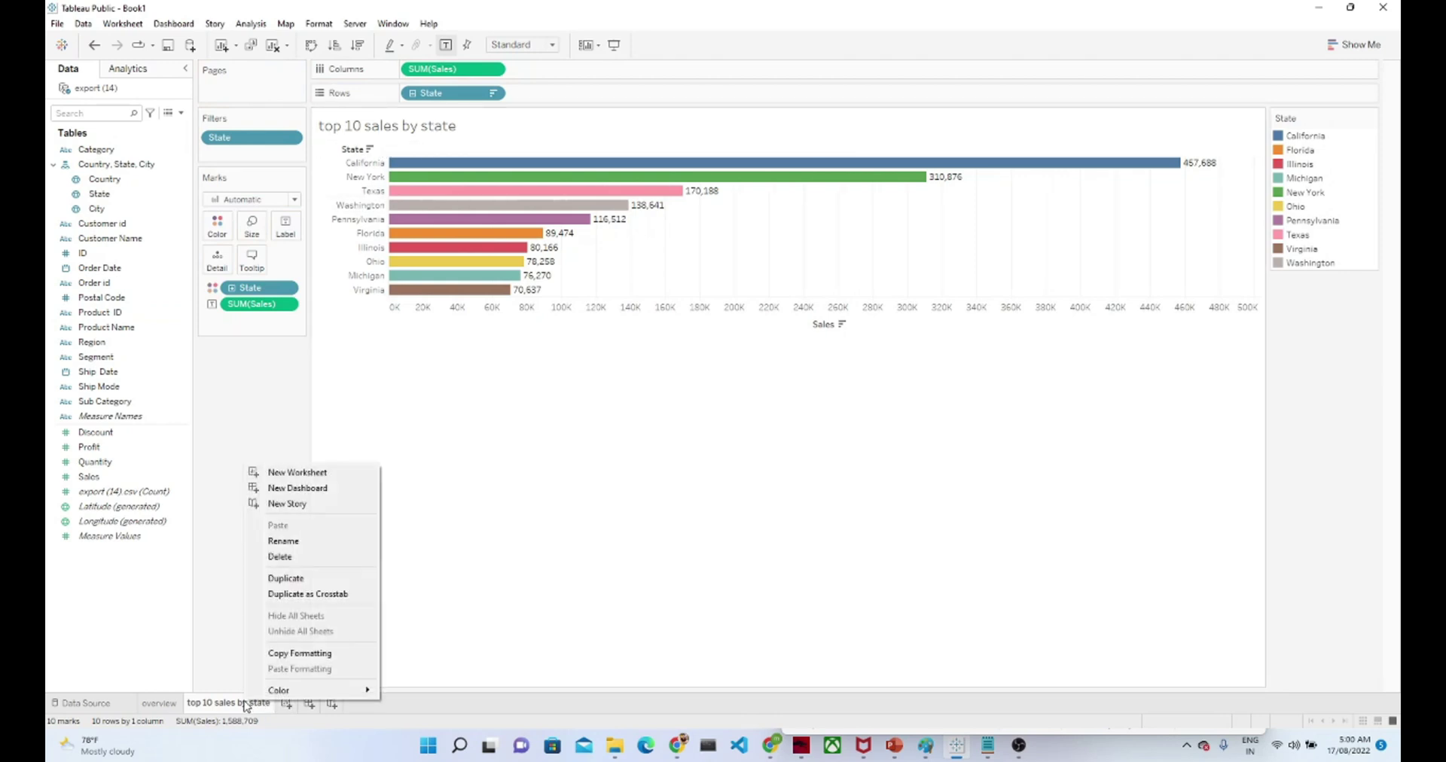
click(287, 578)
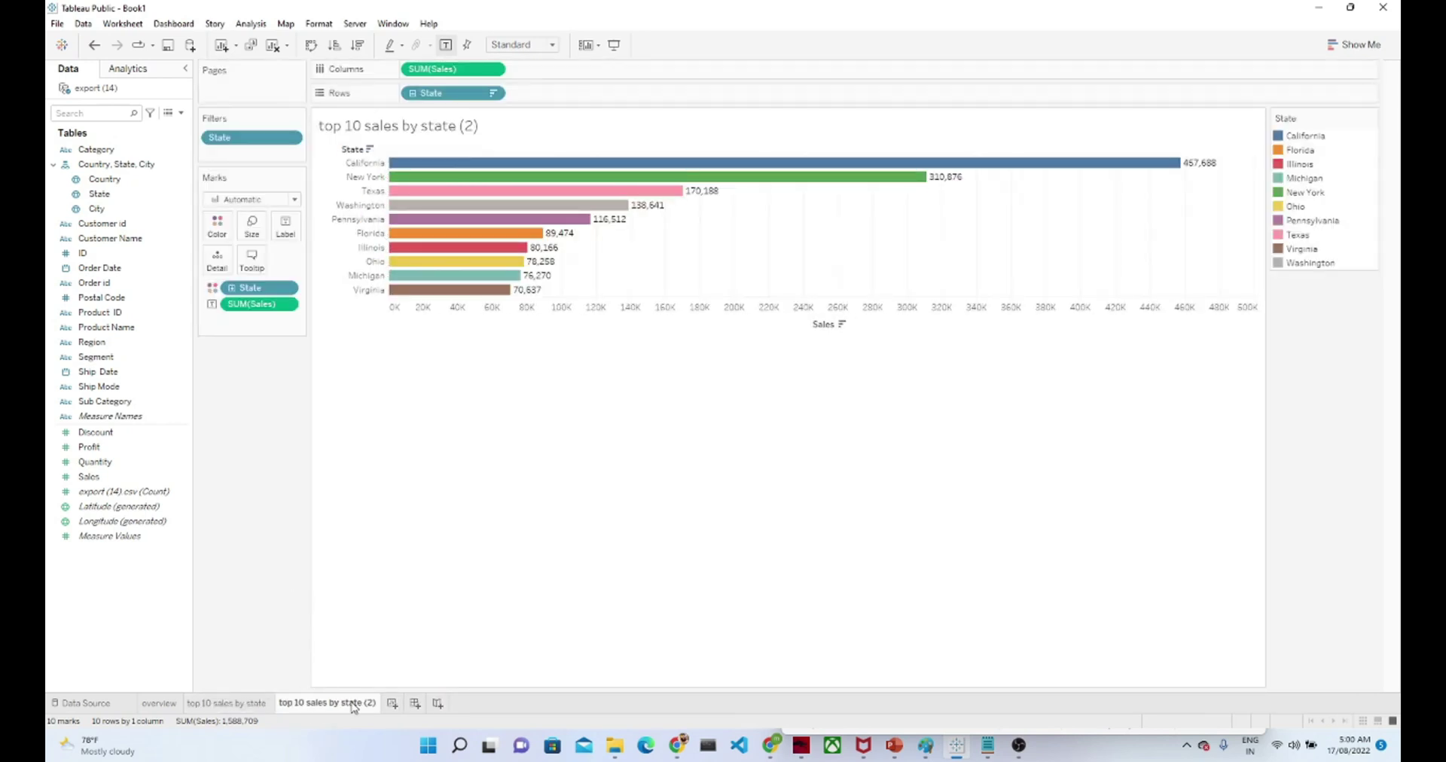
Rename the duplicated worksheet to top 10 profit by state.
double_click(335, 704)
click(325, 704)
key(BackSpace)
key(BackSpace)
key(BackSpace)
key(BackSpace)
key(BackSpace)
text(profit)
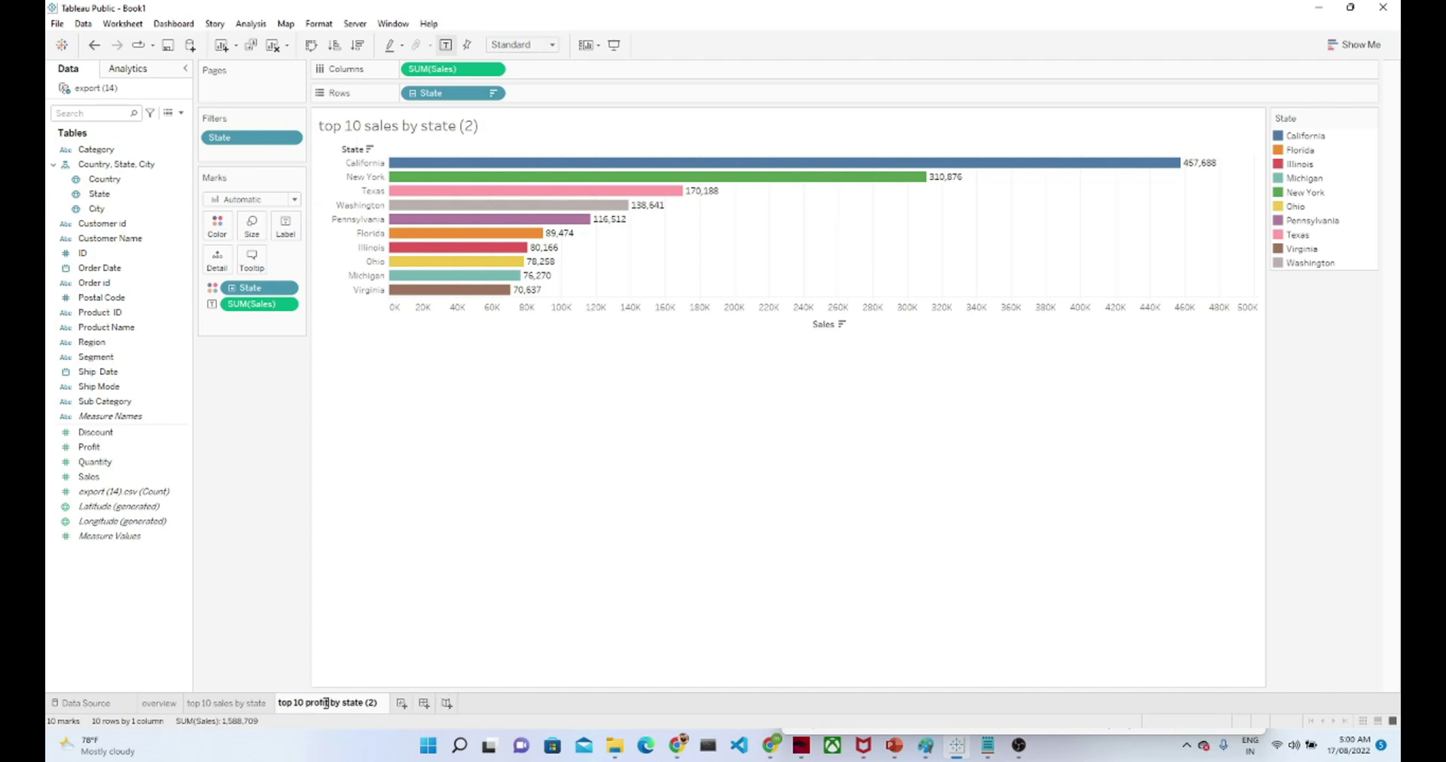
click(383, 705)
key(BackSpace)
Remove the Sales label, add Profit to the marks as detail, and replace the sum of Sales on Columns with the sum of Profit.
click(260, 304)
drag(260, 304, 87, 613)
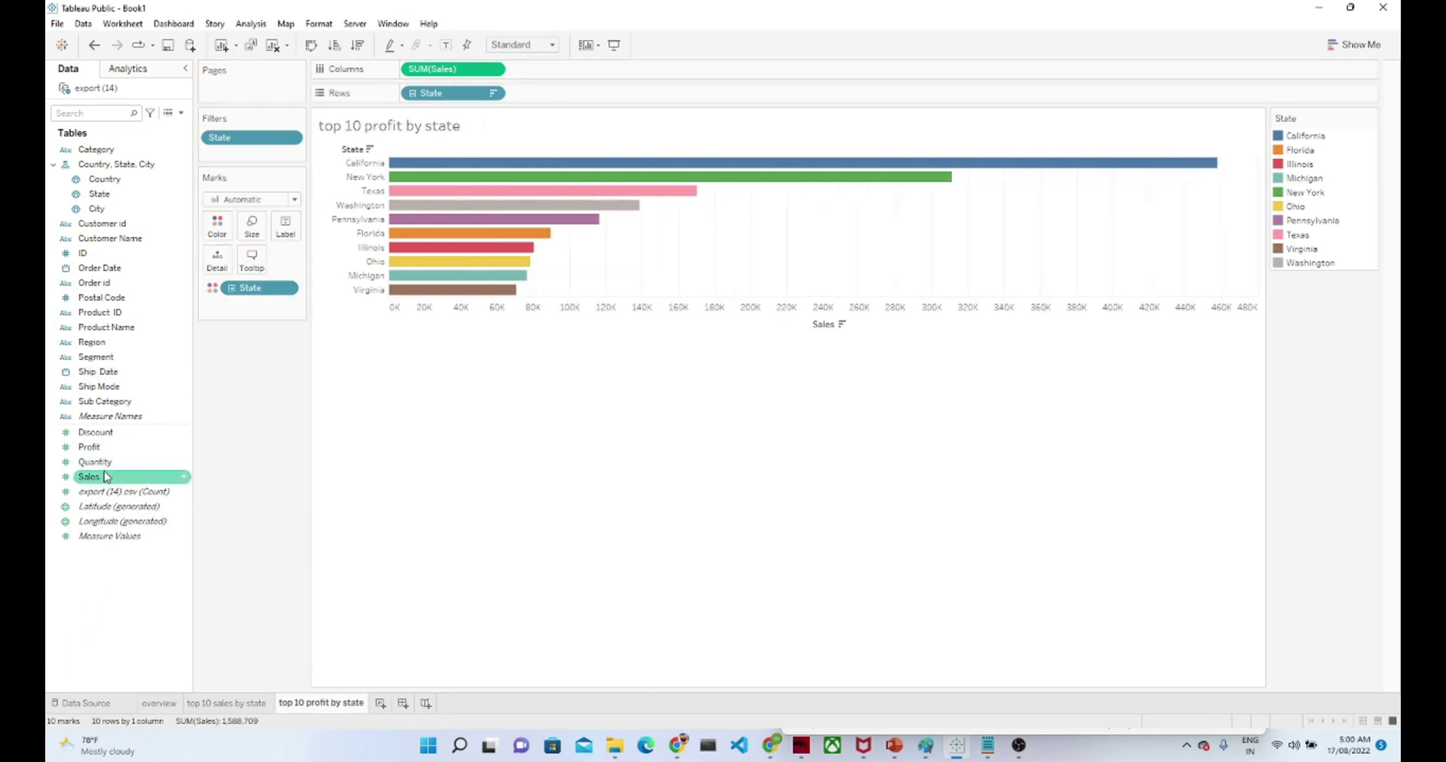
drag(91, 447, 236, 316)
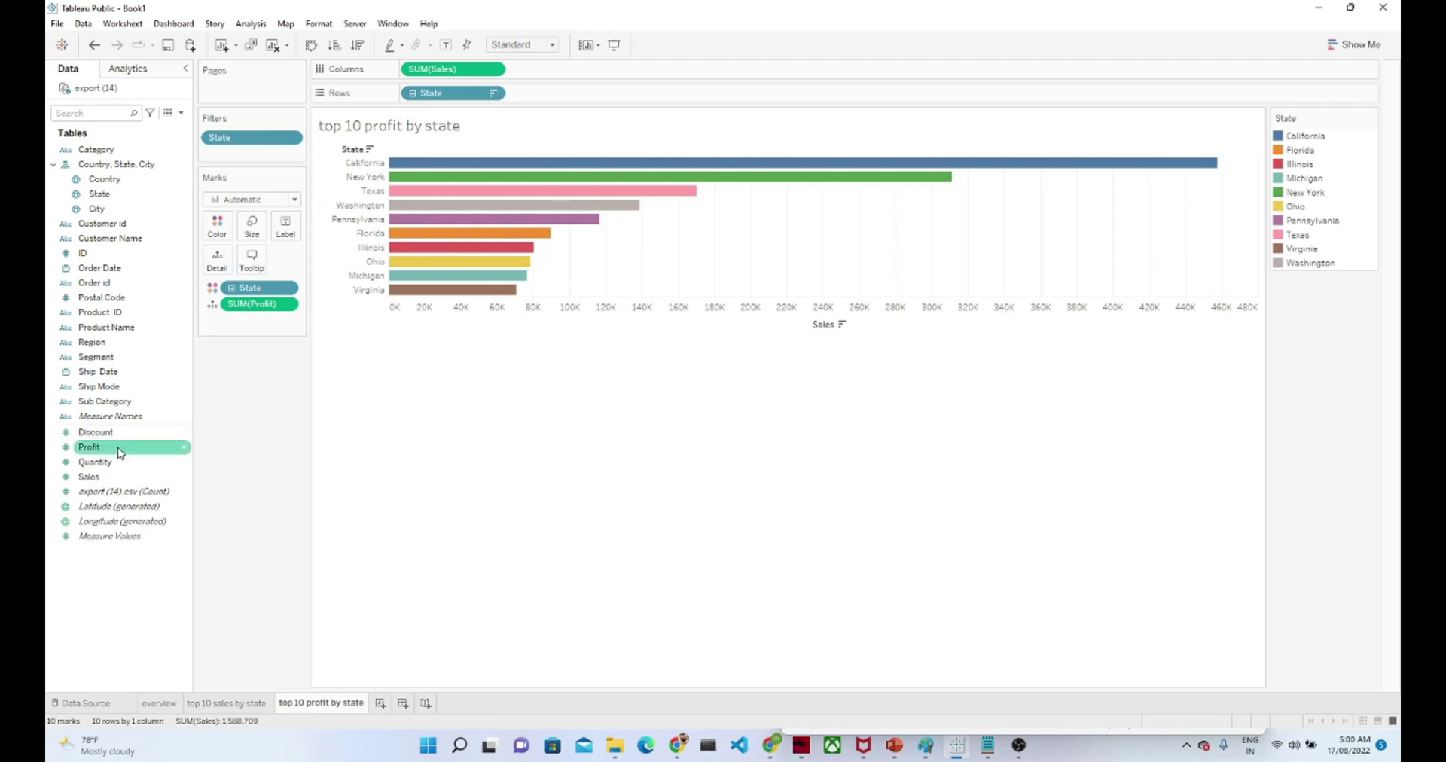
drag(116, 452, 582, 74)
drag(466, 69, 123, 586)
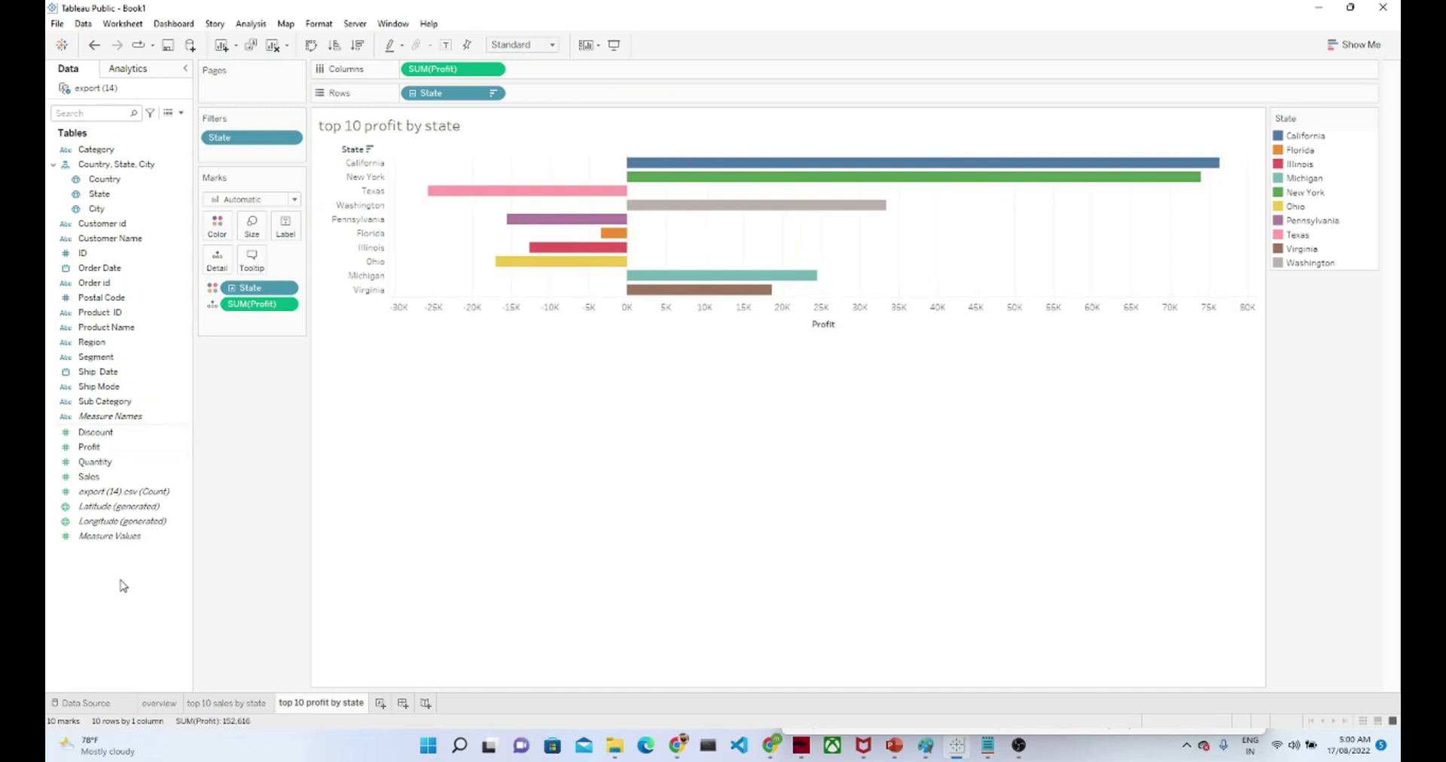
Change the State filter to the top 10 by the sum of Profit and label the bars with their Profit values.
click(494, 94)
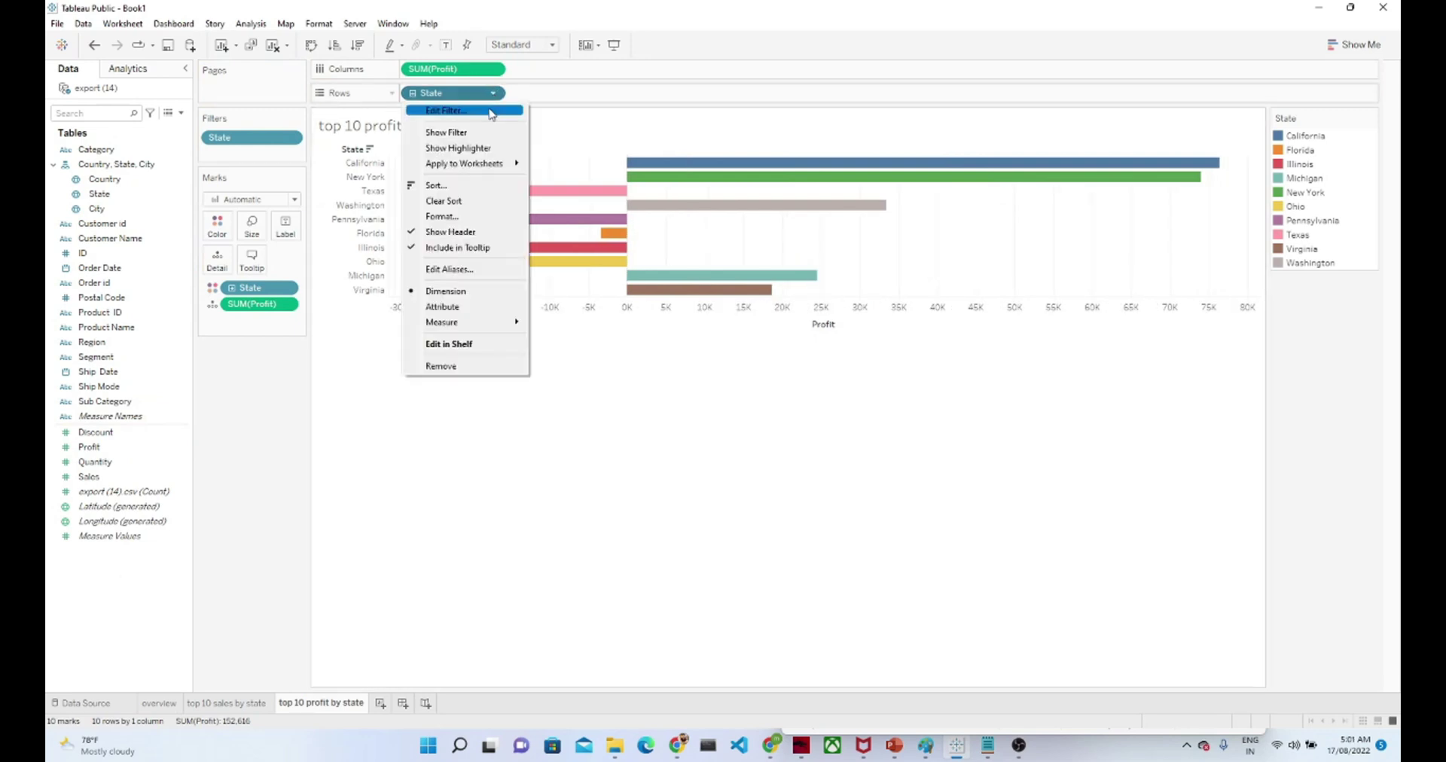
click(495, 110)
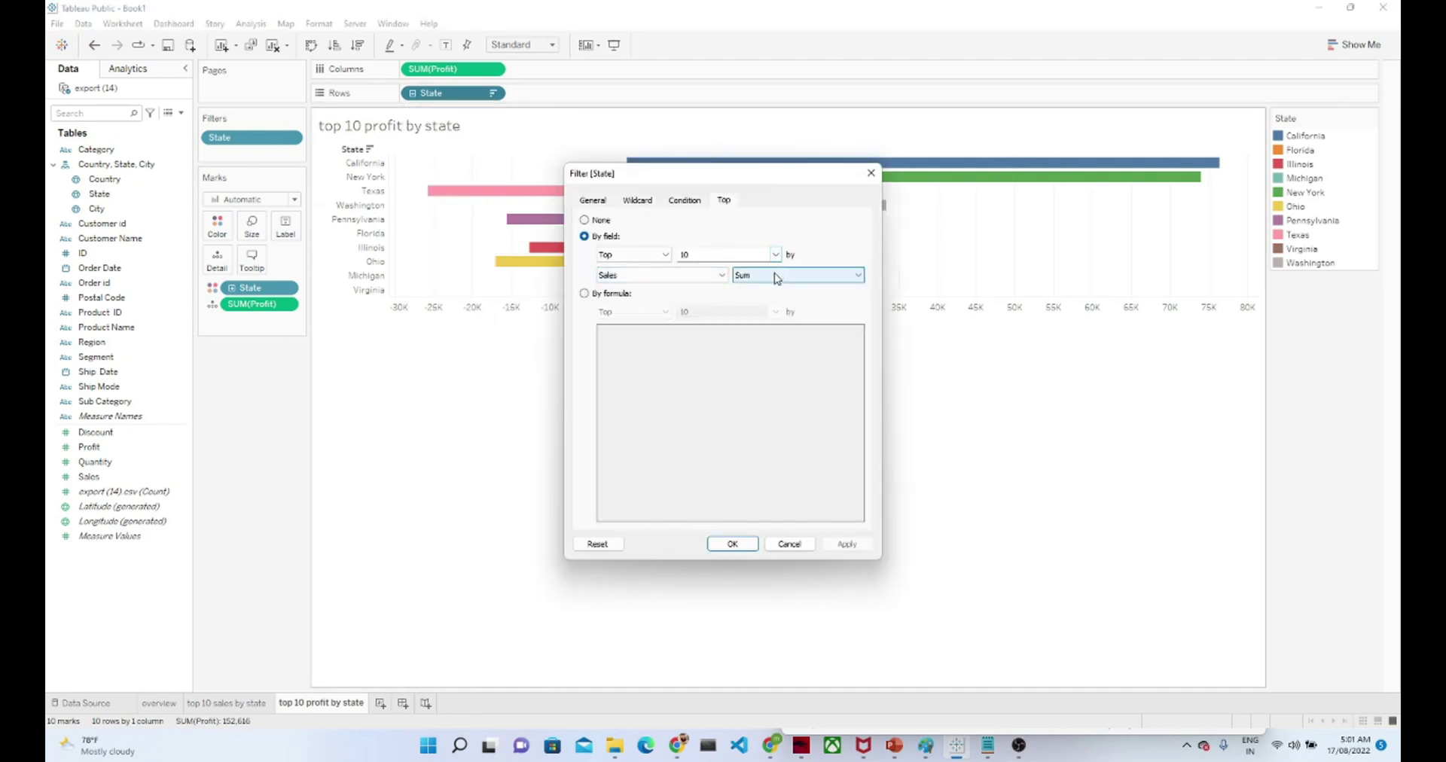
click(716, 275)
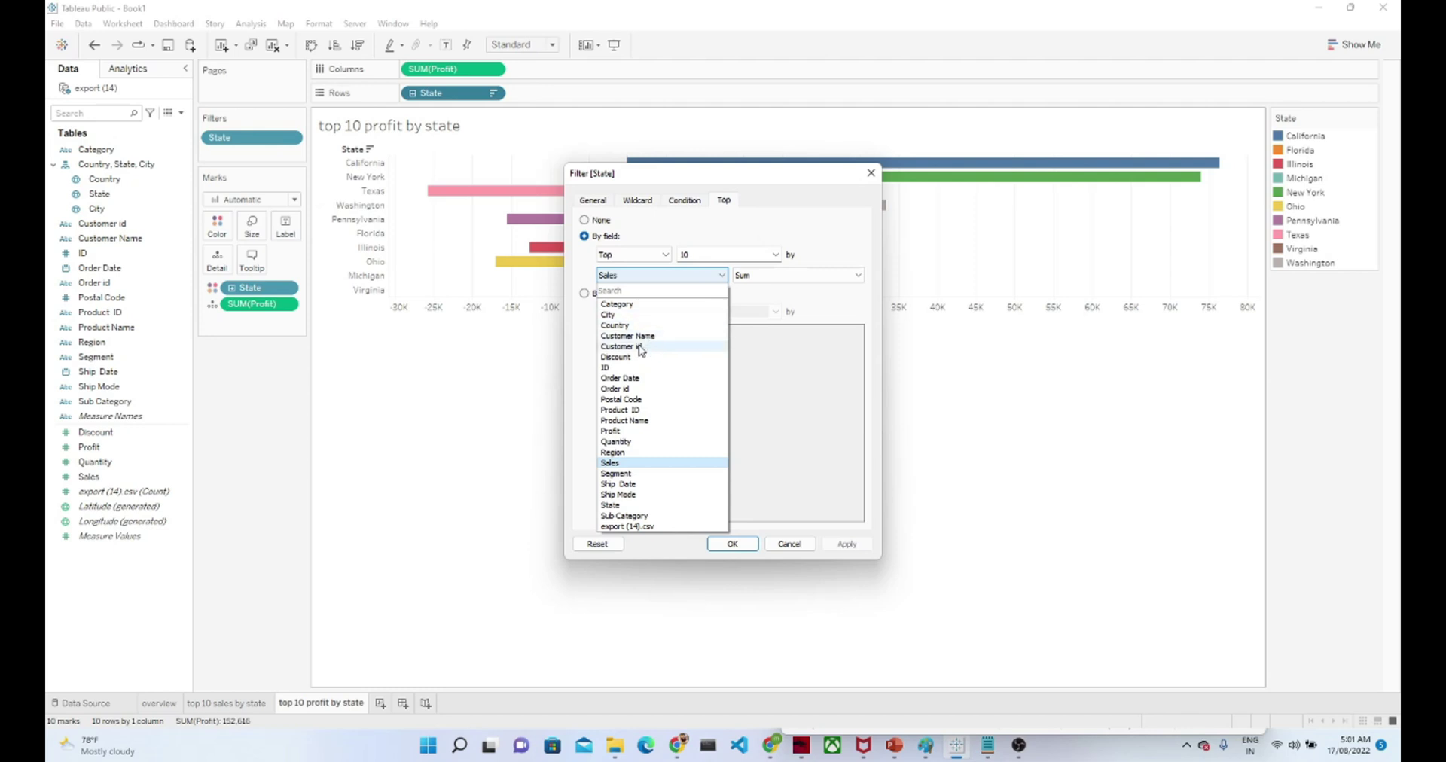
click(618, 430)
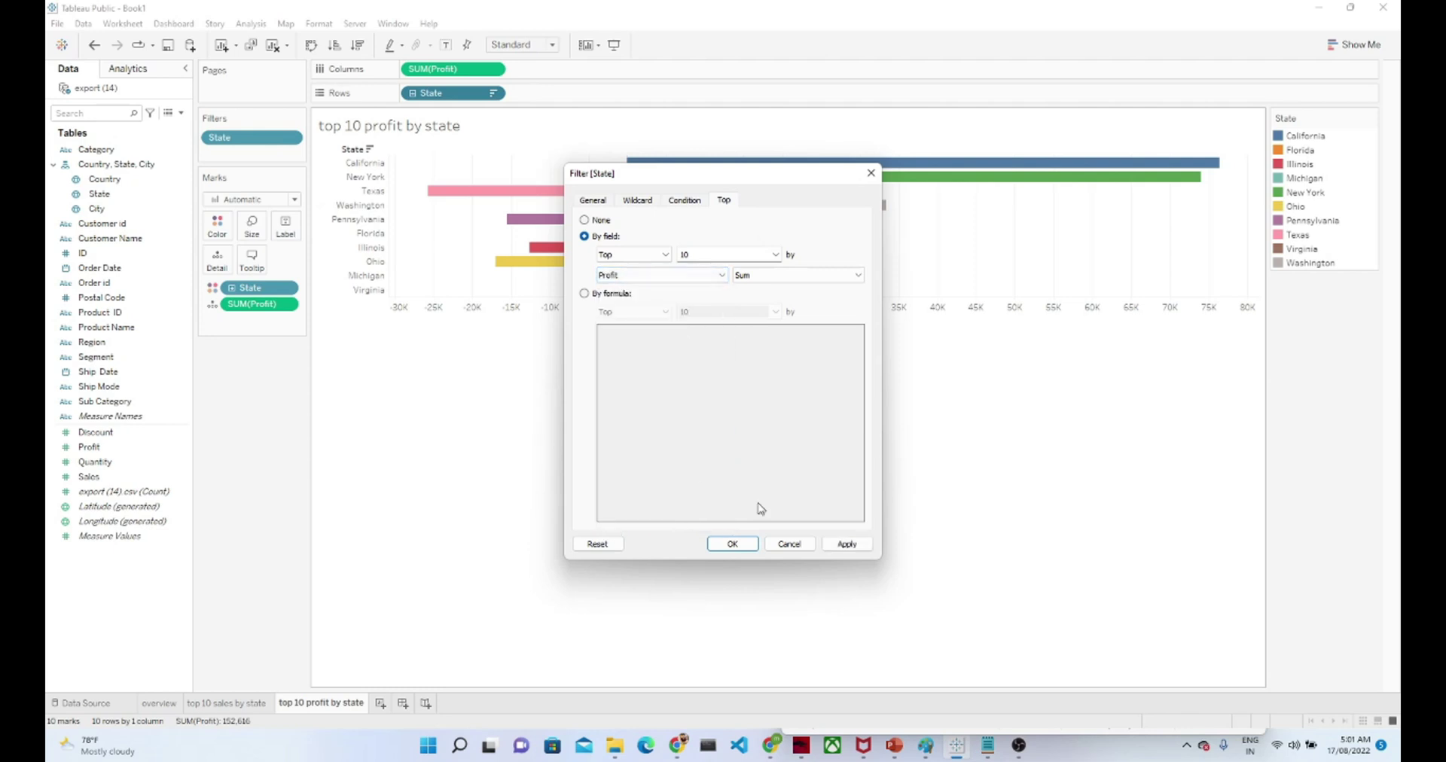
click(732, 544)
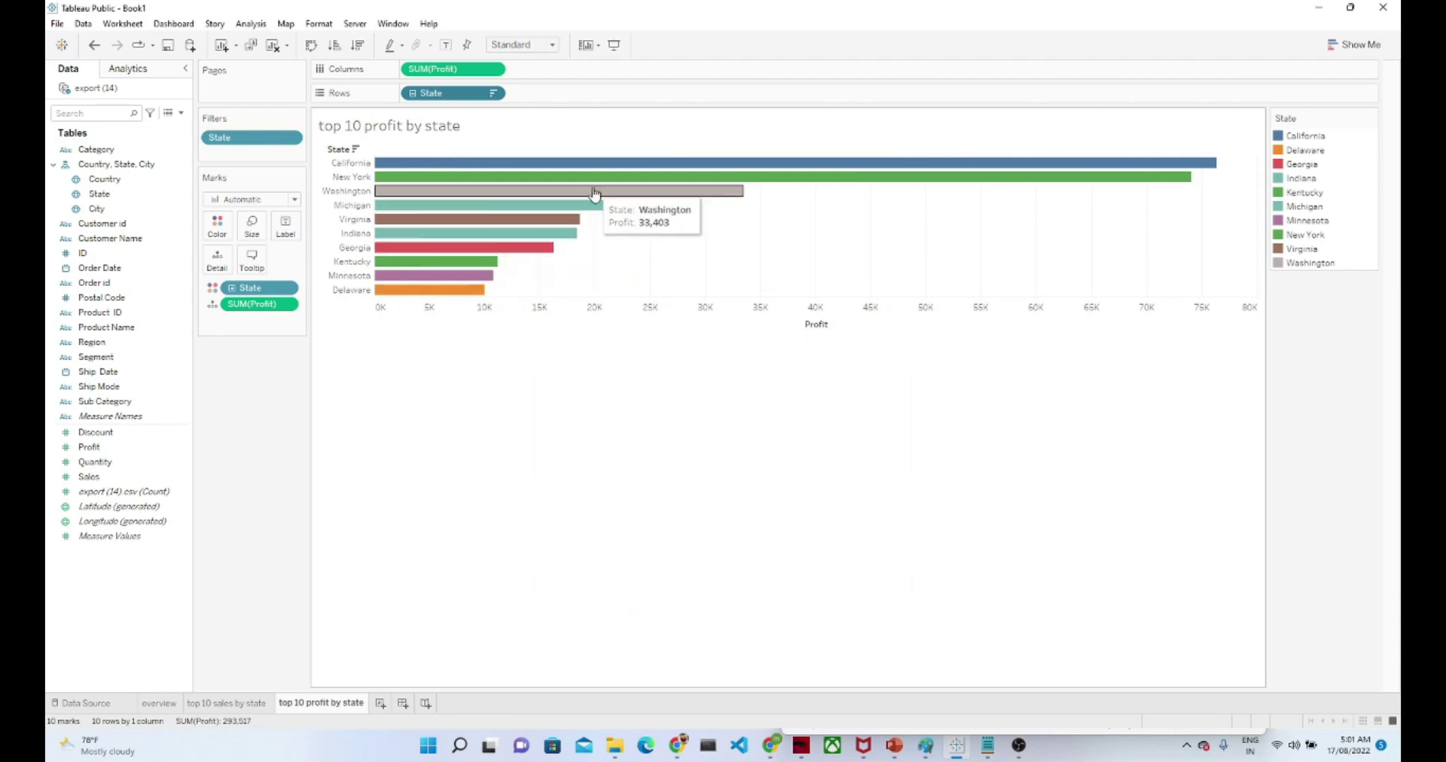
click(123, 375)
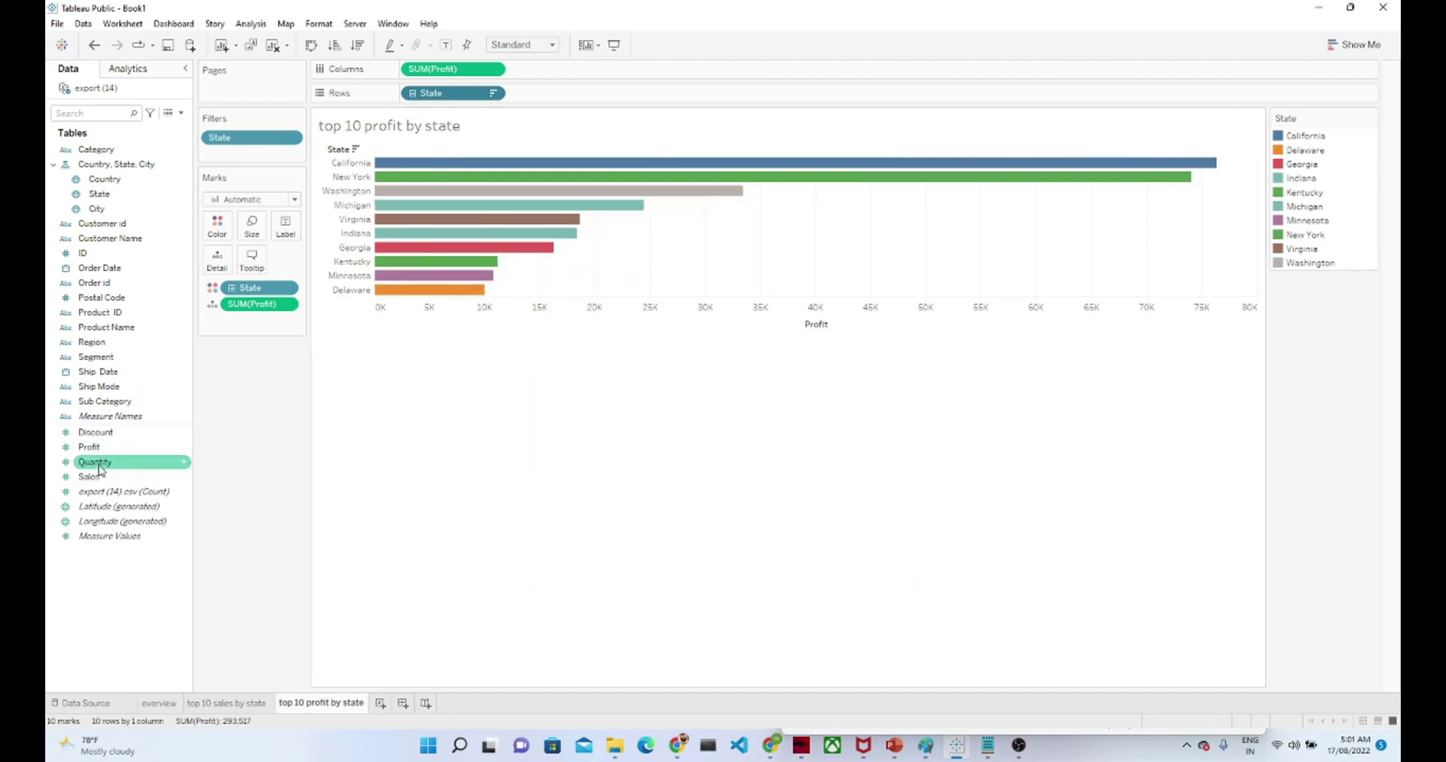
drag(88, 447, 288, 227)
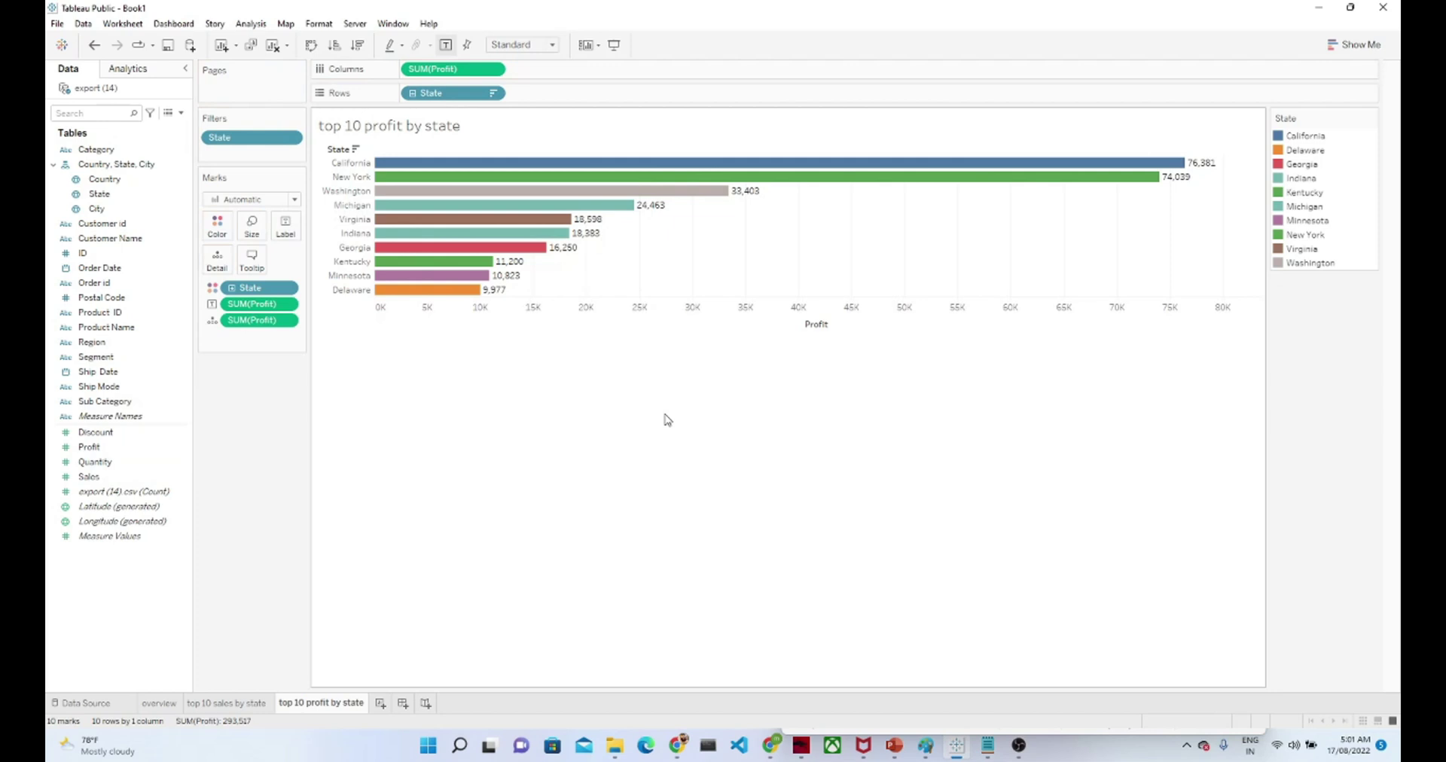
Add a new blank worksheet after the top 10 profit by state sheet.
click(383, 703)
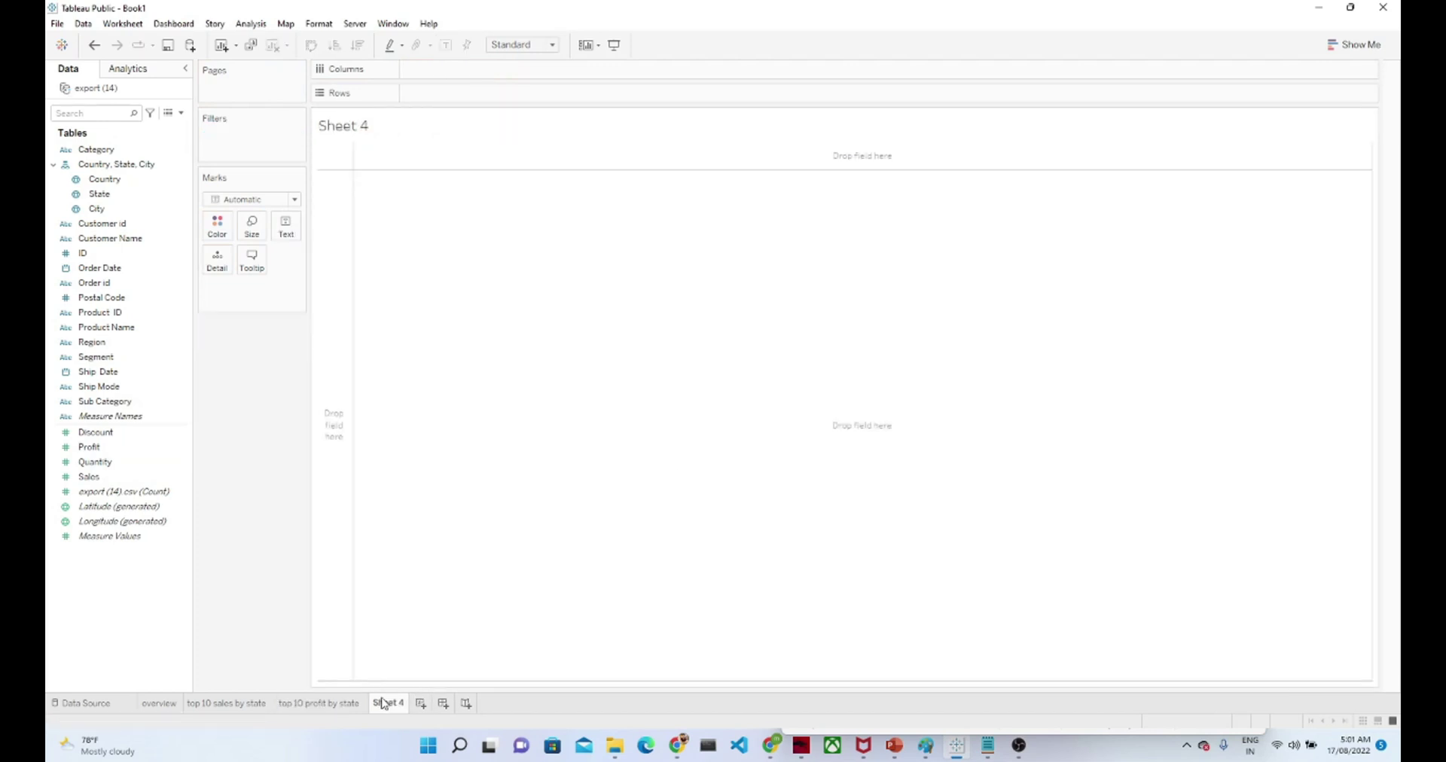
click(131, 302)
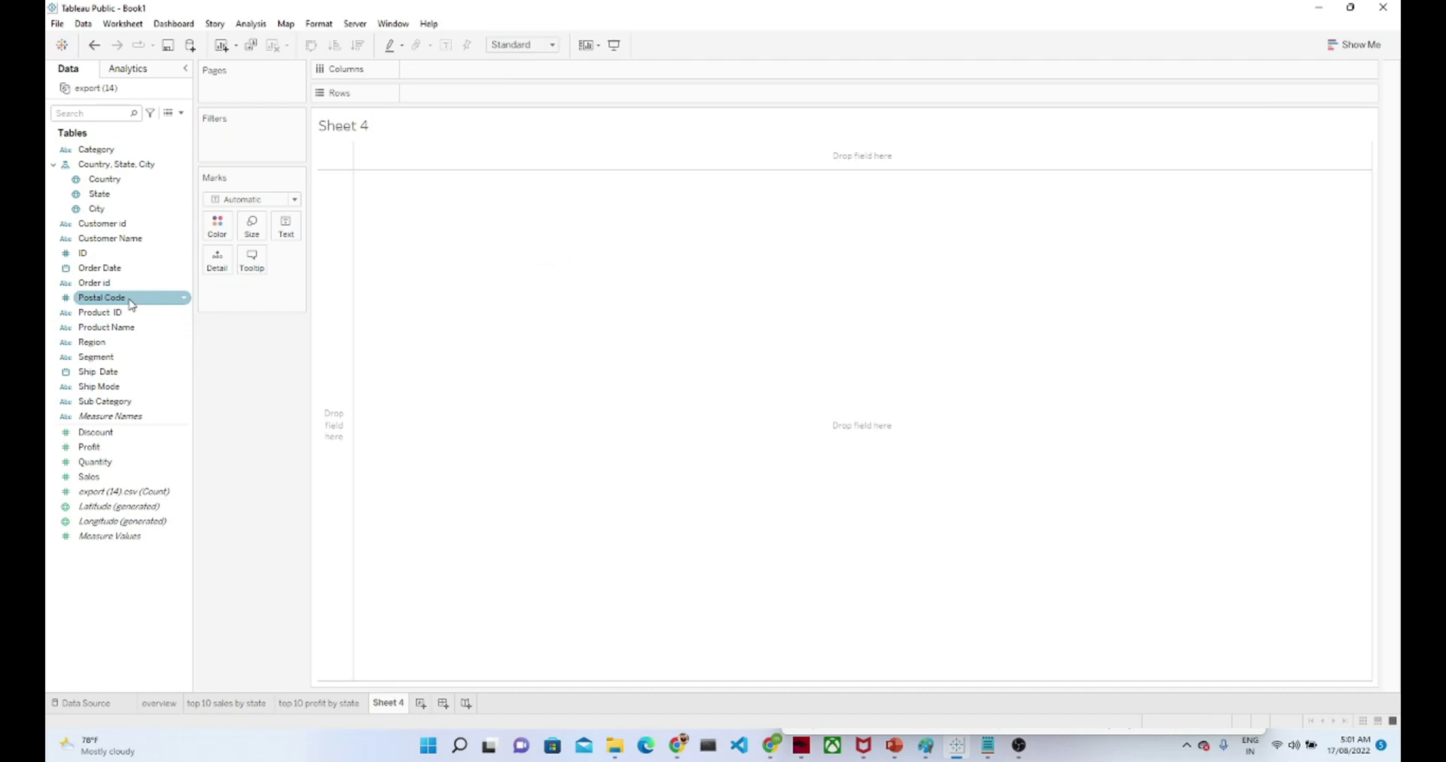
drag(113, 448, 105, 588)
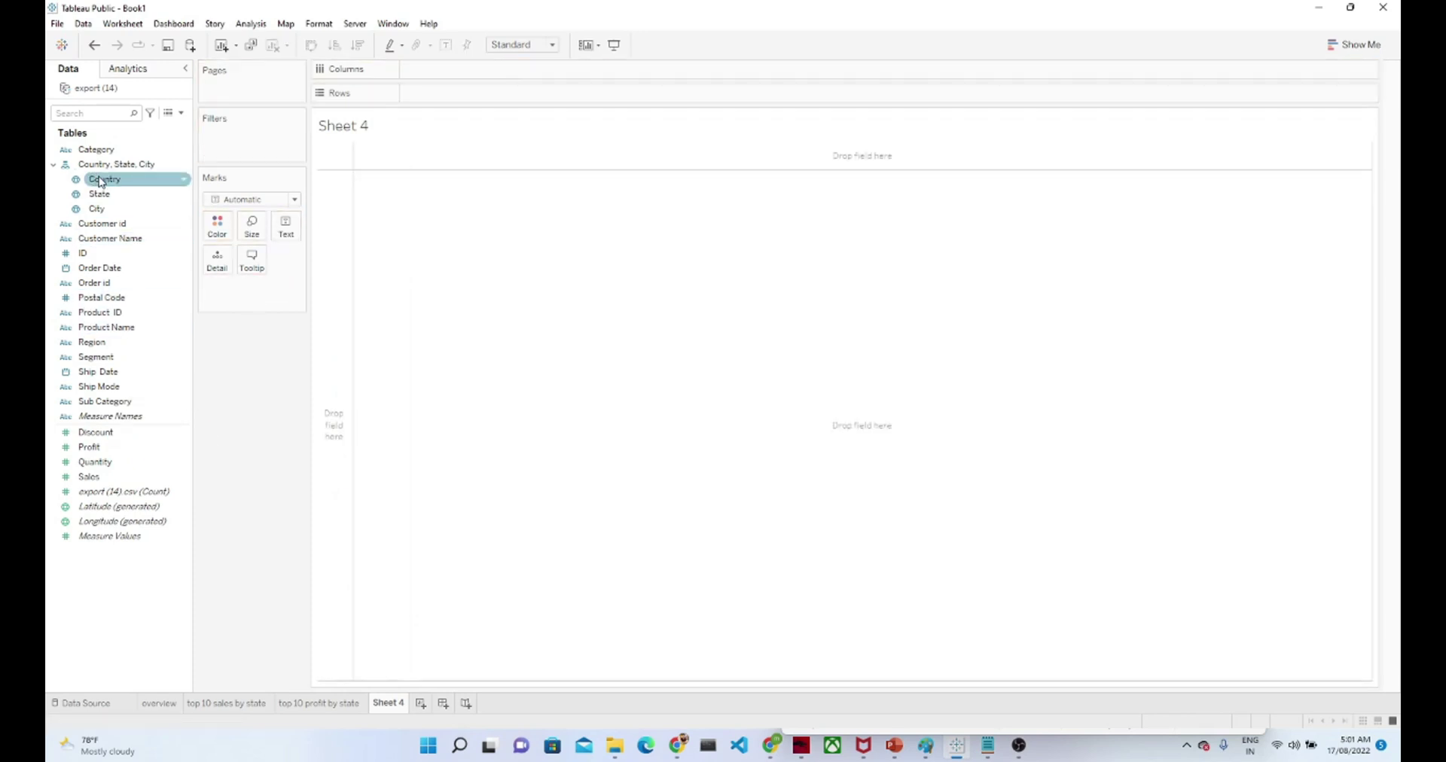
mouse_move(102, 180)
mouse_down()
mouse_move(290, 161)
mouse_move(481, 84)
mouse_move(128, 277)
mouse_up()
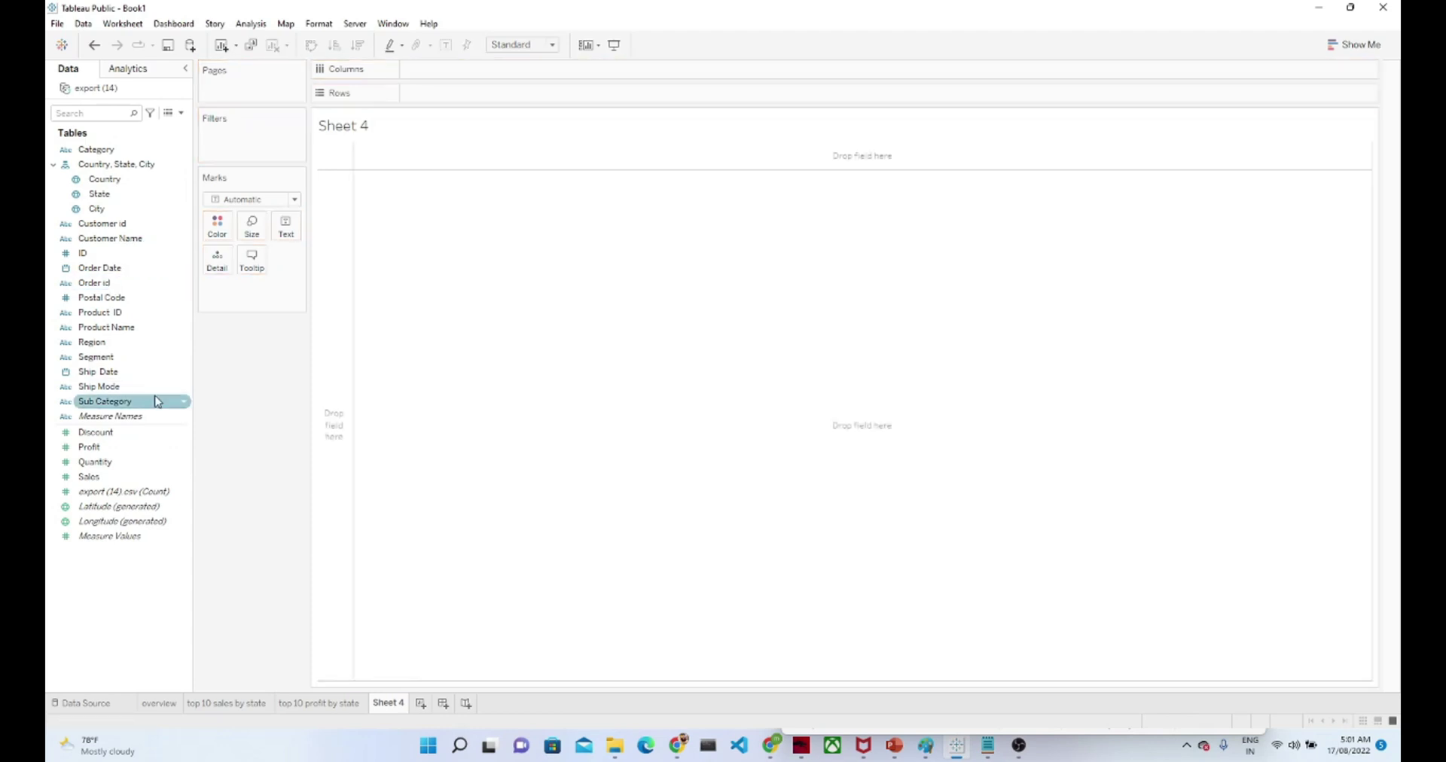
mouse_move(91, 342)
mouse_down()
mouse_move(397, 76)
mouse_move(442, 105)
mouse_up()
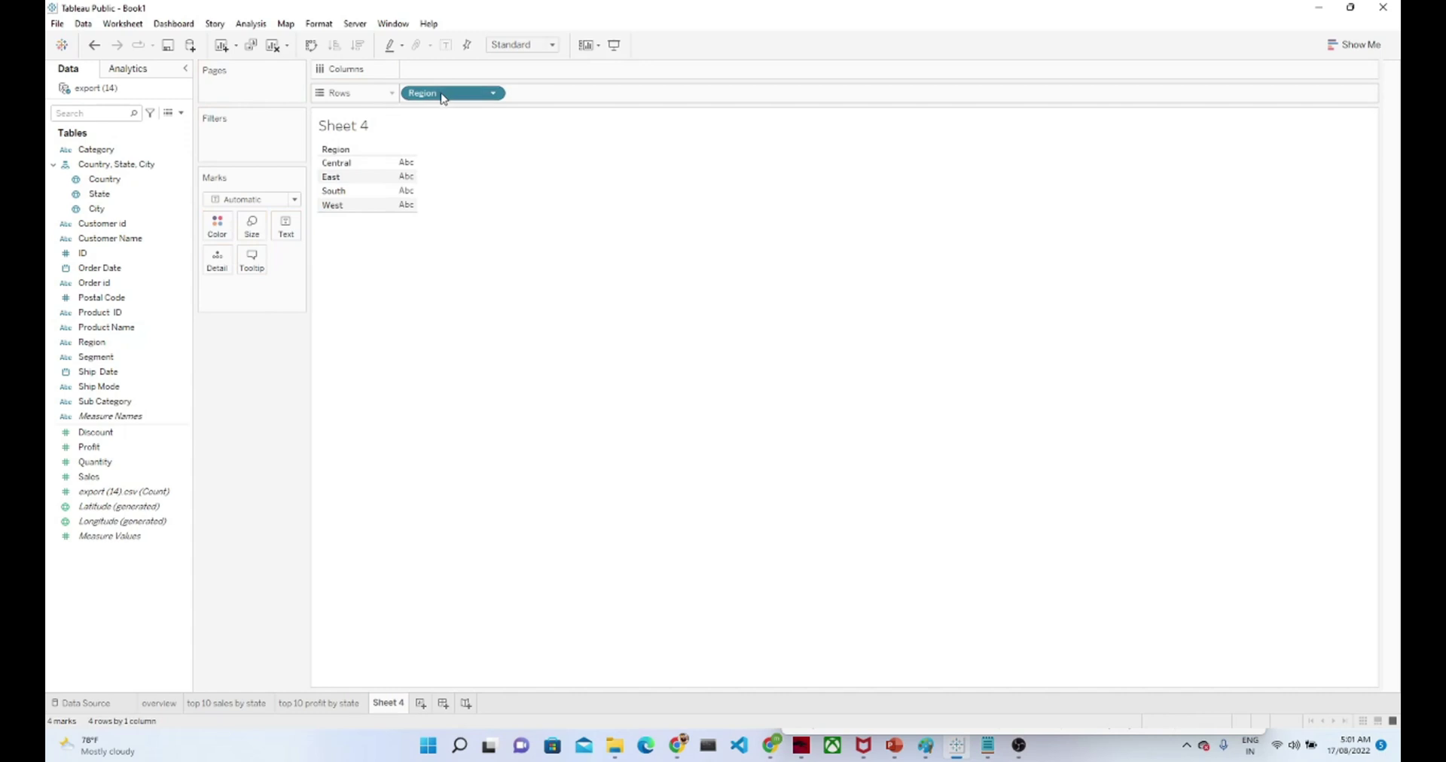
drag(443, 98, 127, 251)
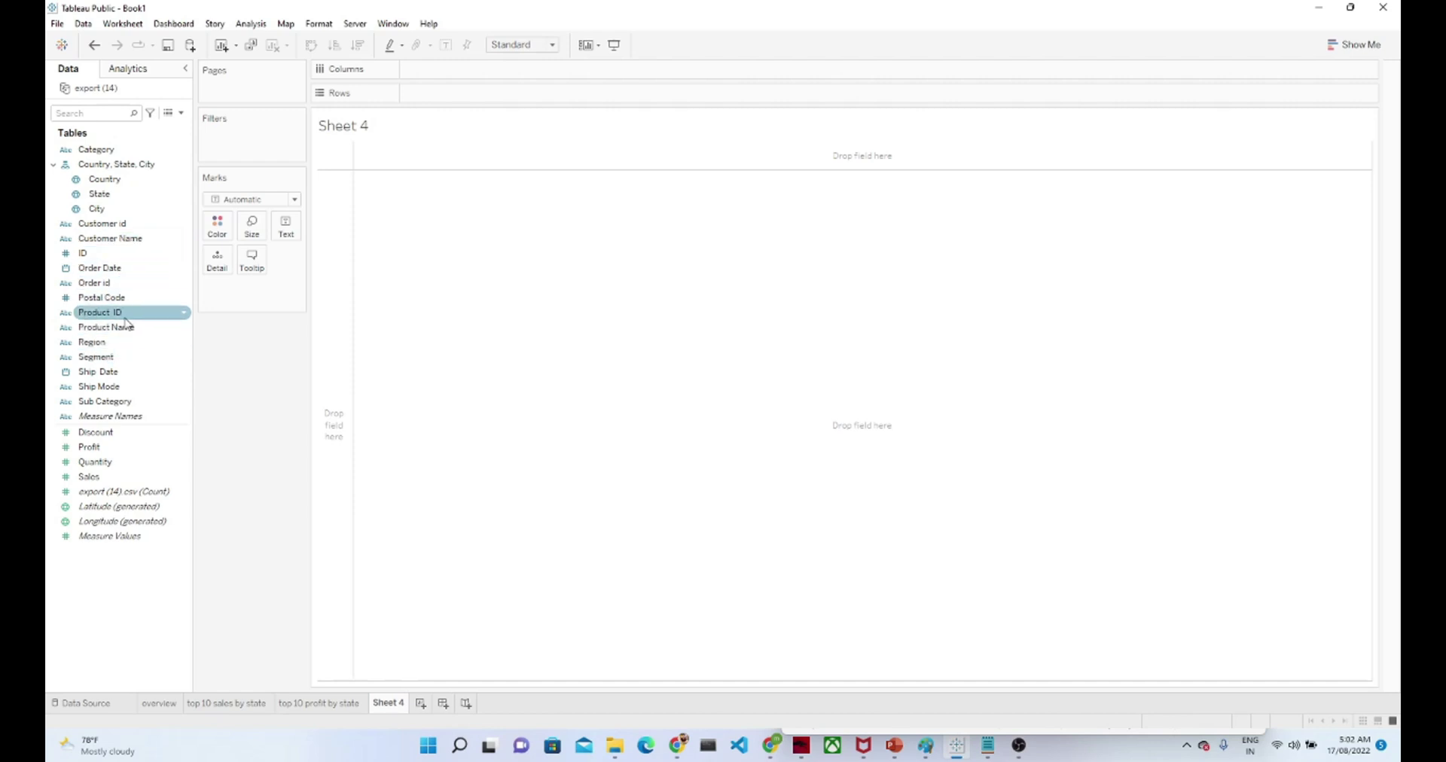
Plot the sum of Profit on Rows against Order Date on Columns, broken down by year and month without the quarter level.
drag(110, 268, 428, 75)
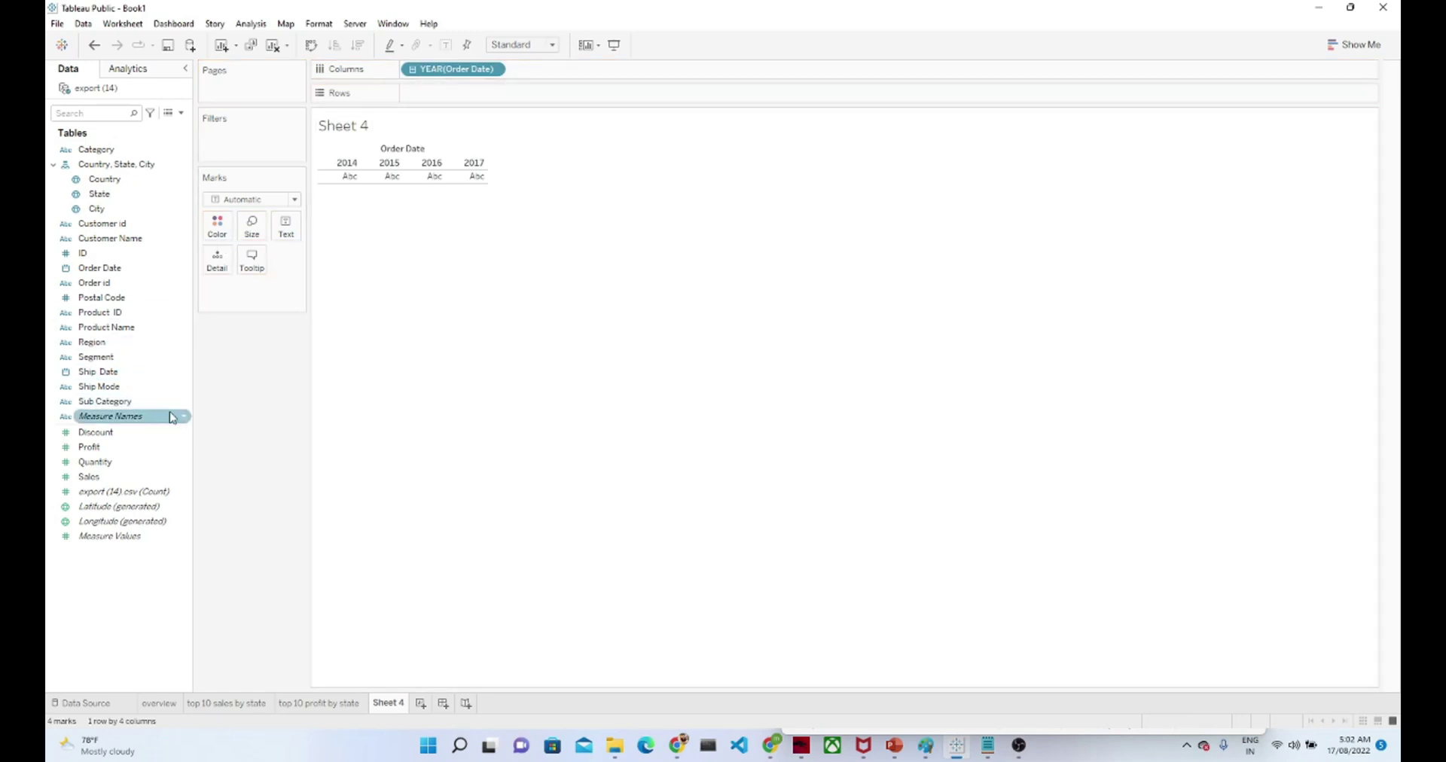
drag(113, 447, 501, 93)
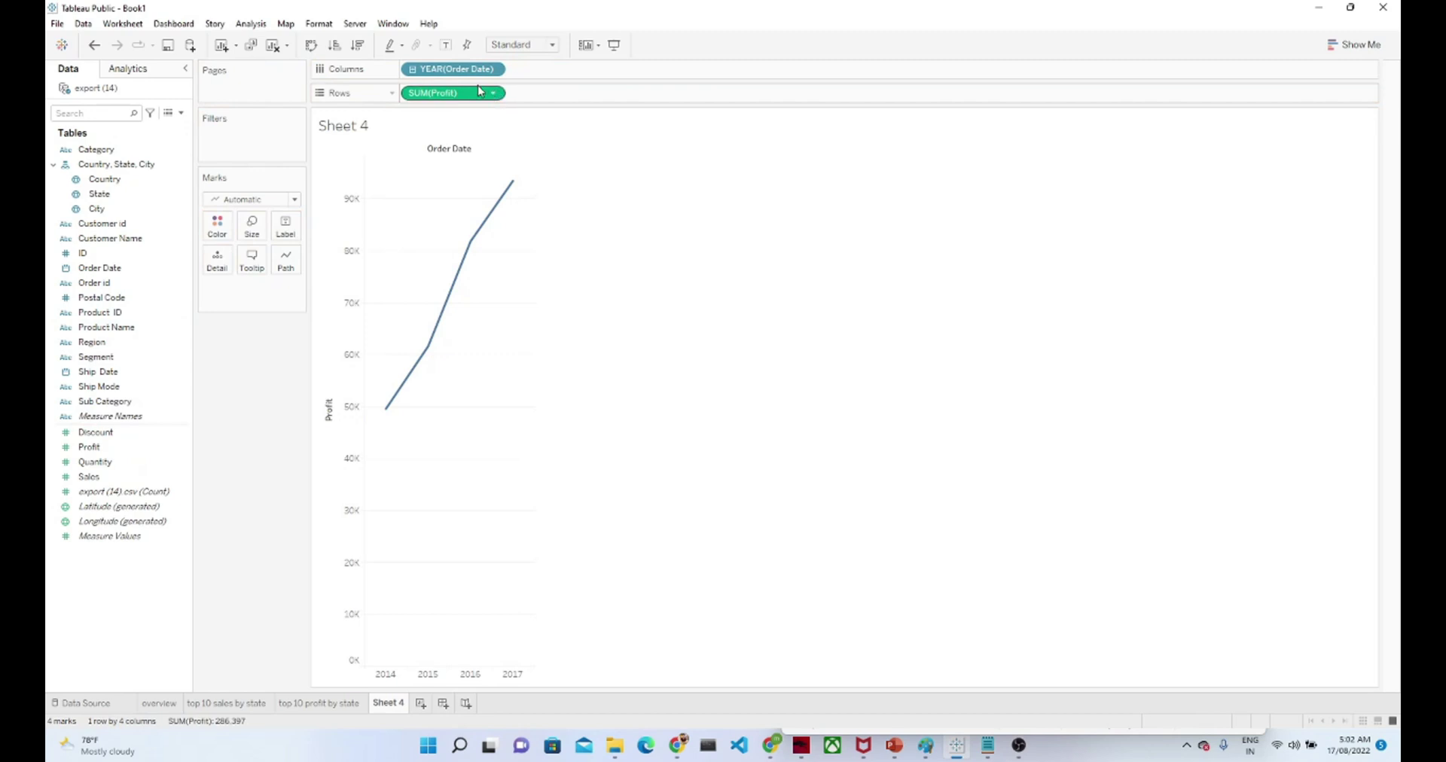
click(413, 70)
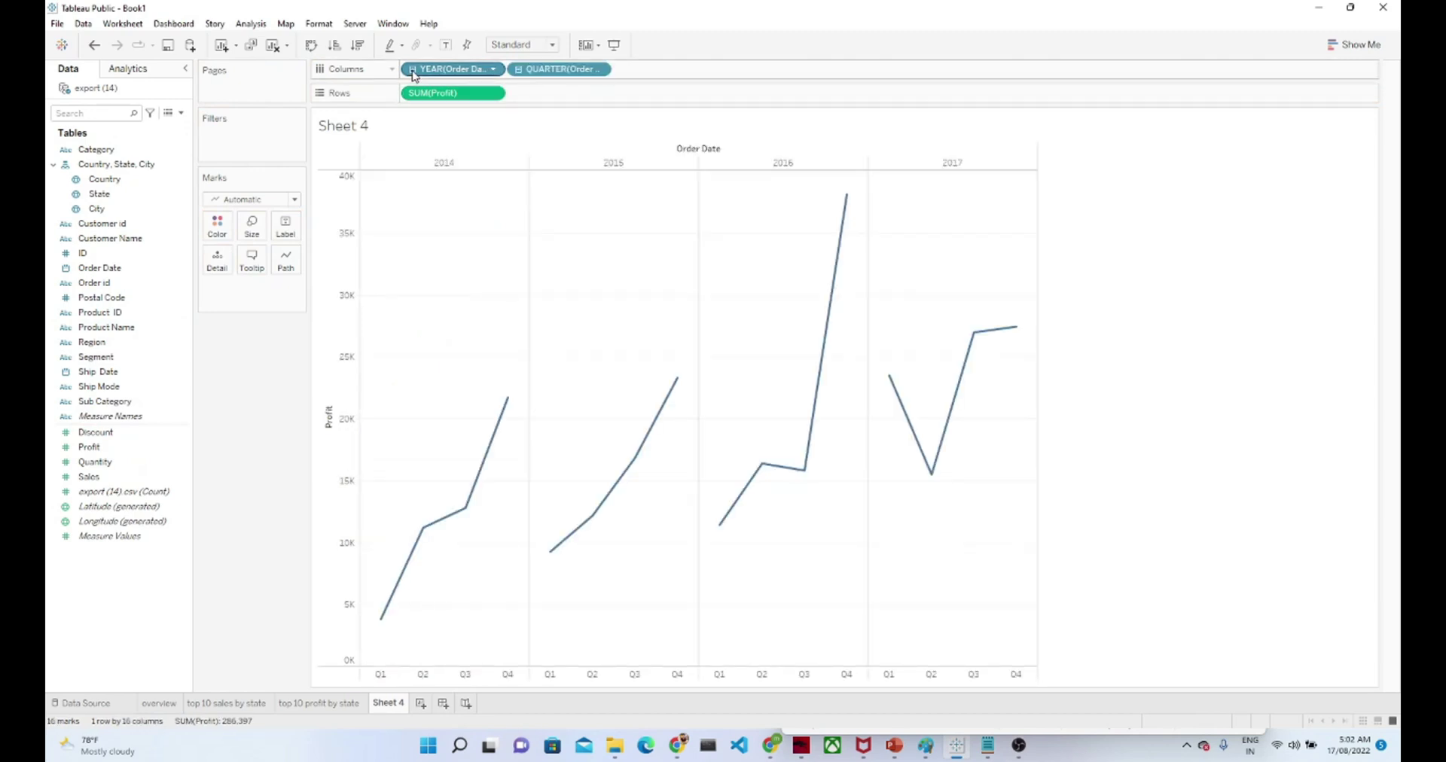
click(519, 70)
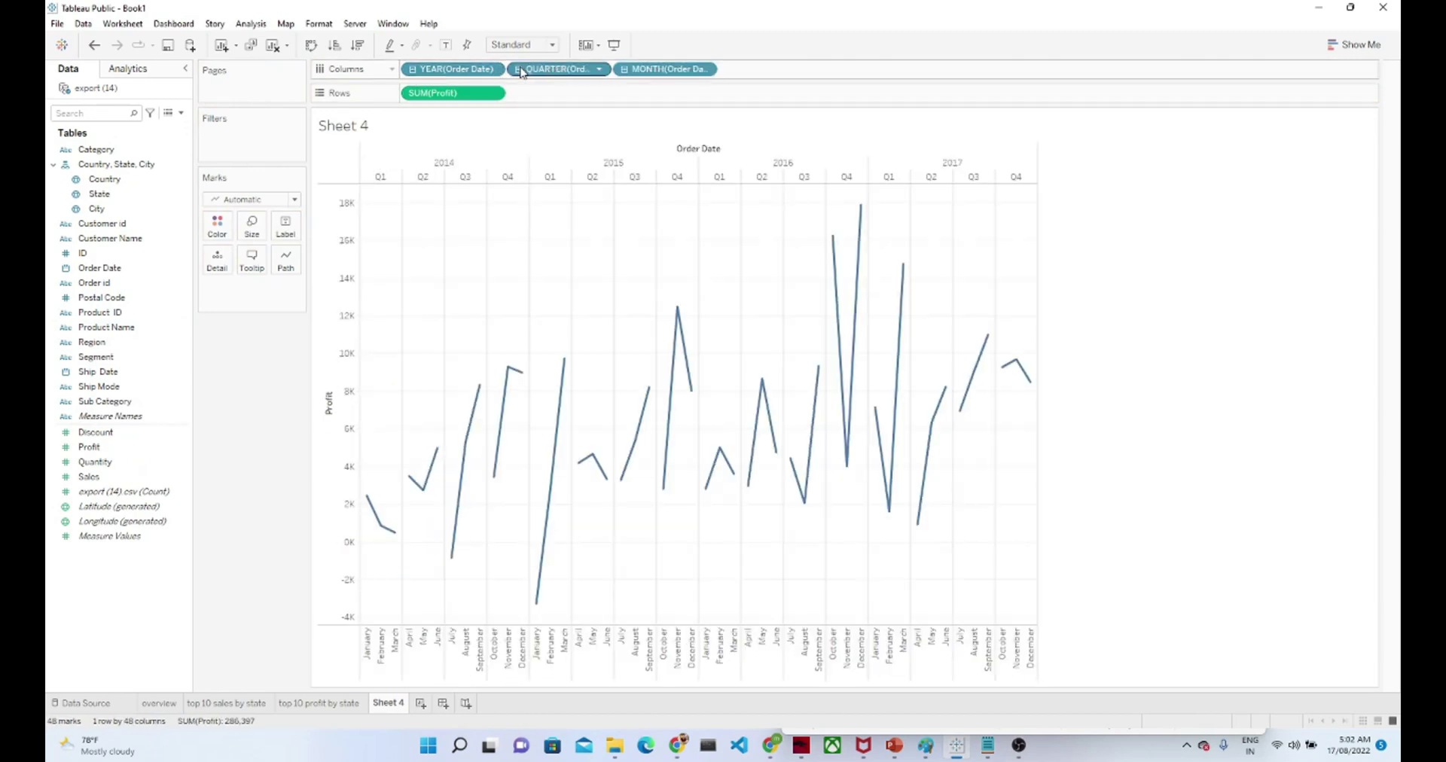
right_click(576, 72)
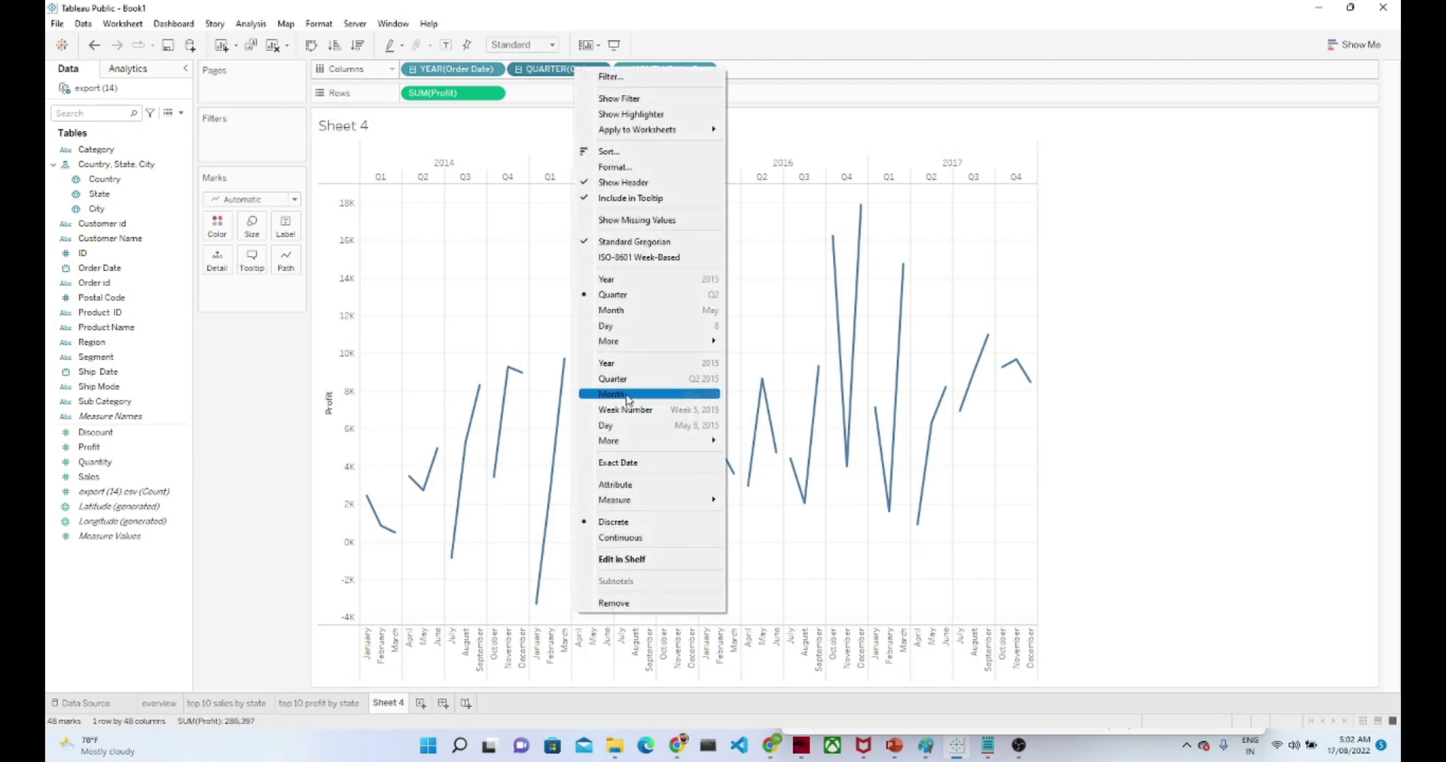
click(619, 604)
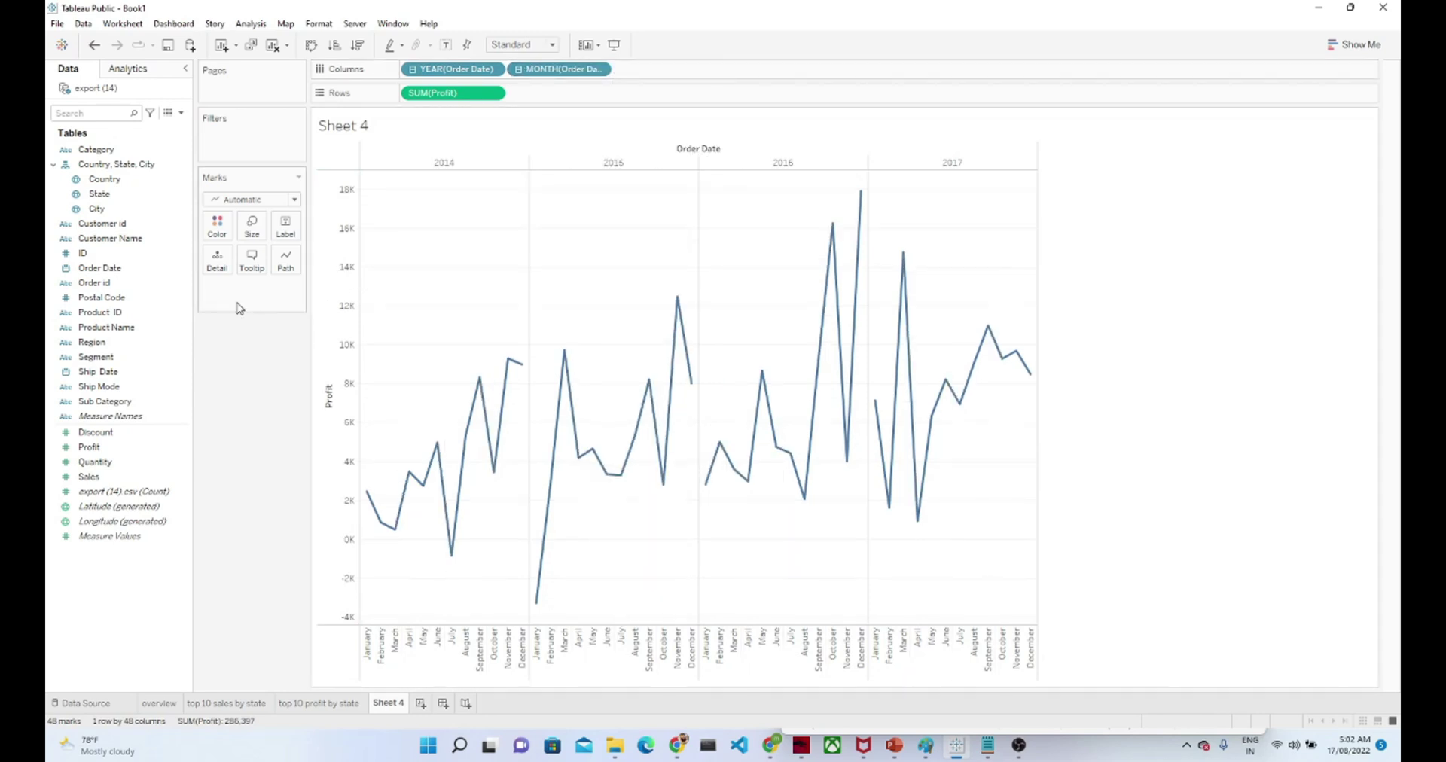
Change the mark type of the monthly profit chart to Area.
click(262, 200)
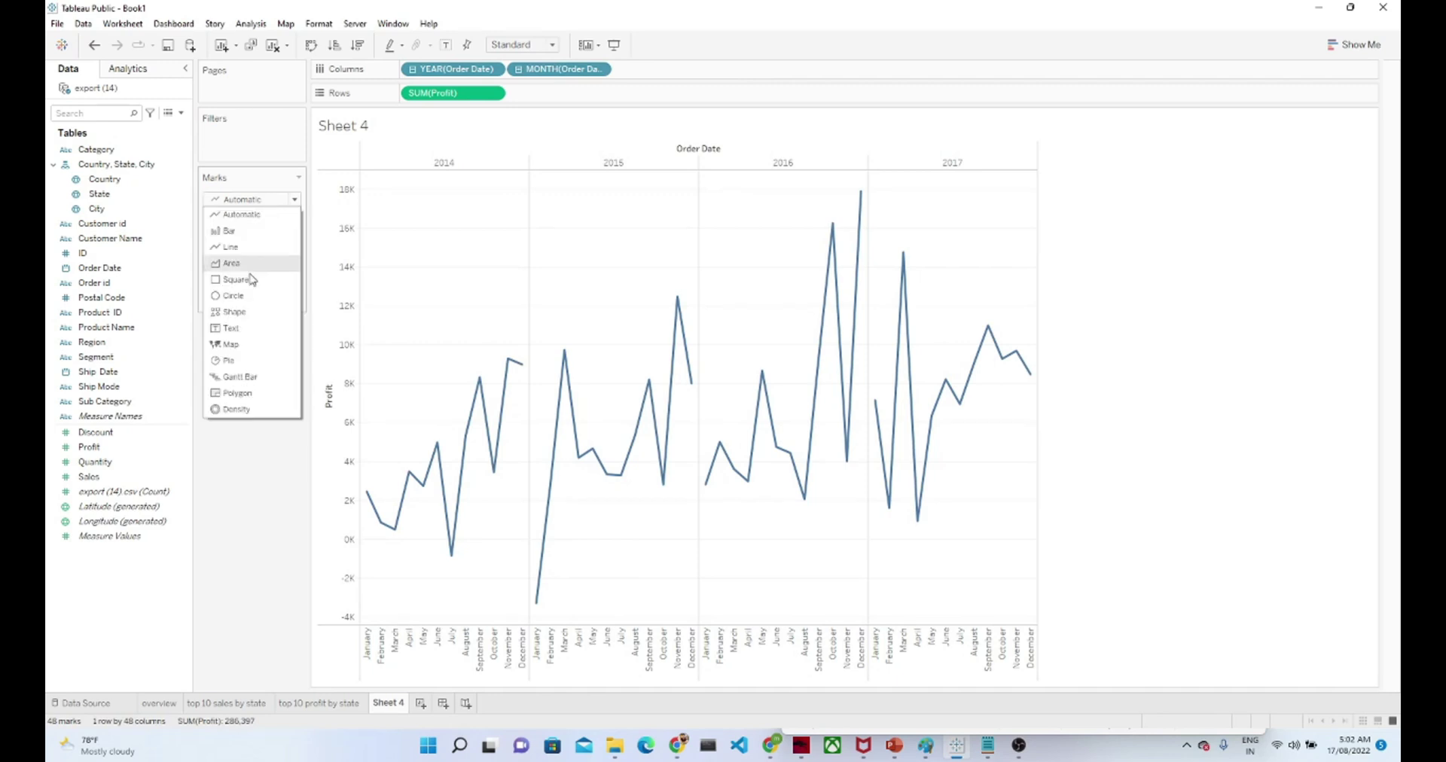
key(Escape)
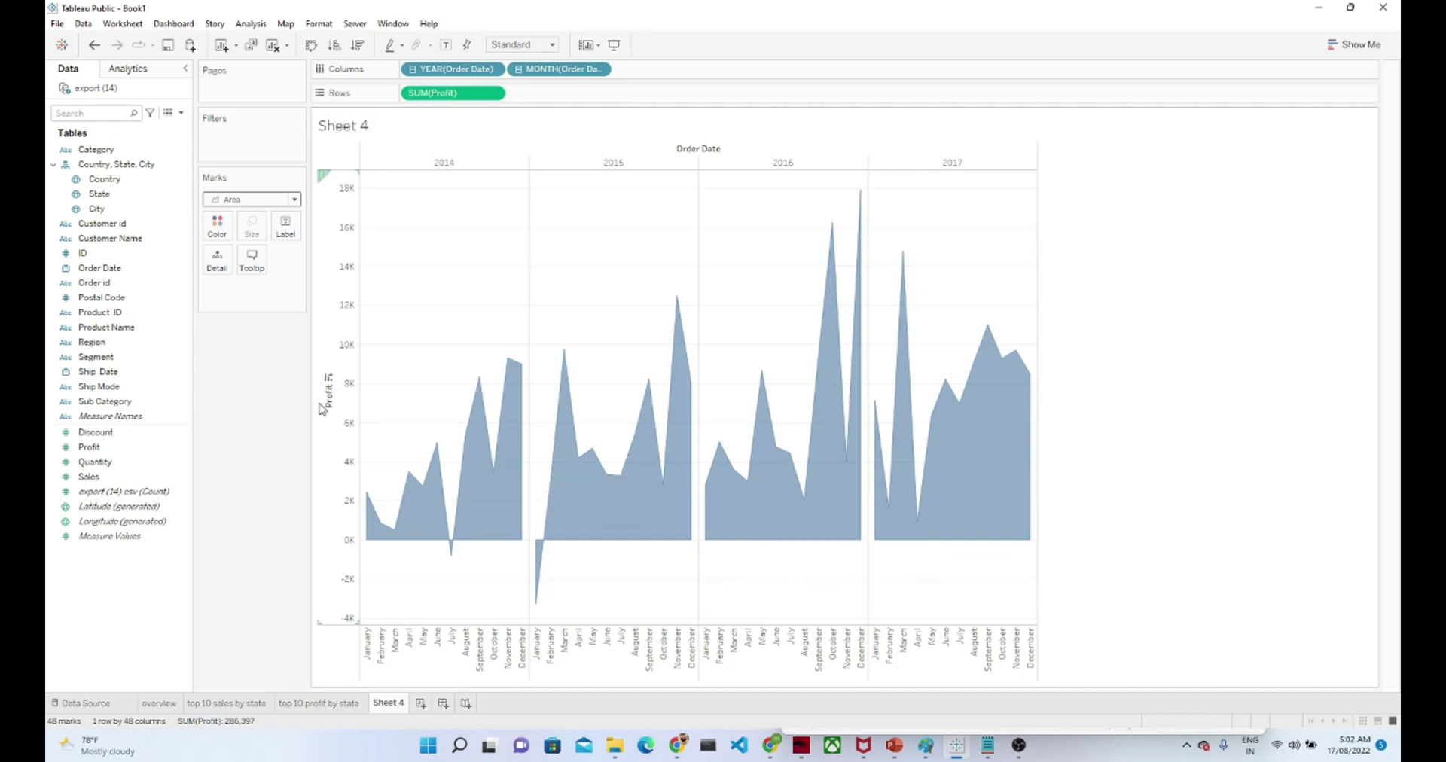
Color the profit areas dark gray and give them a black border.
click(217, 224)
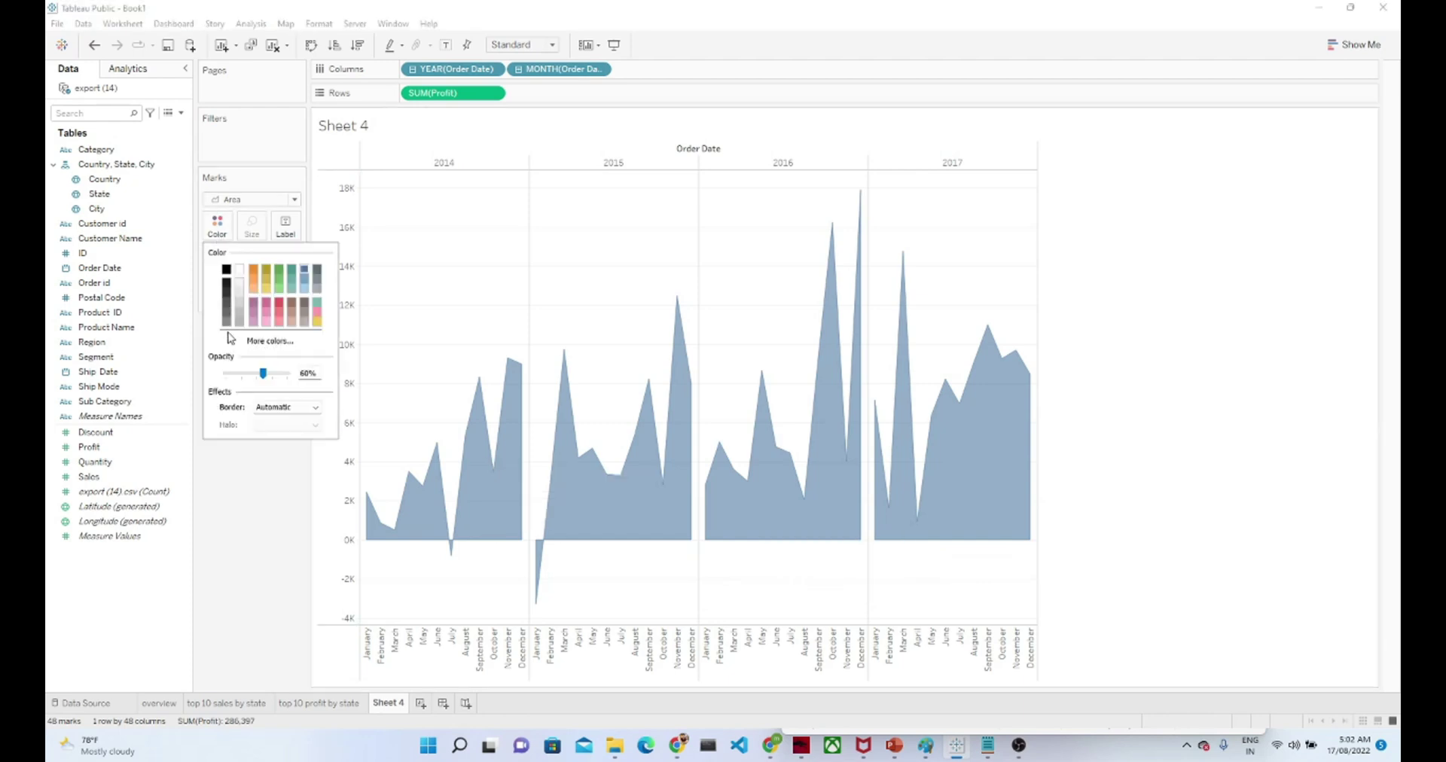
click(292, 274)
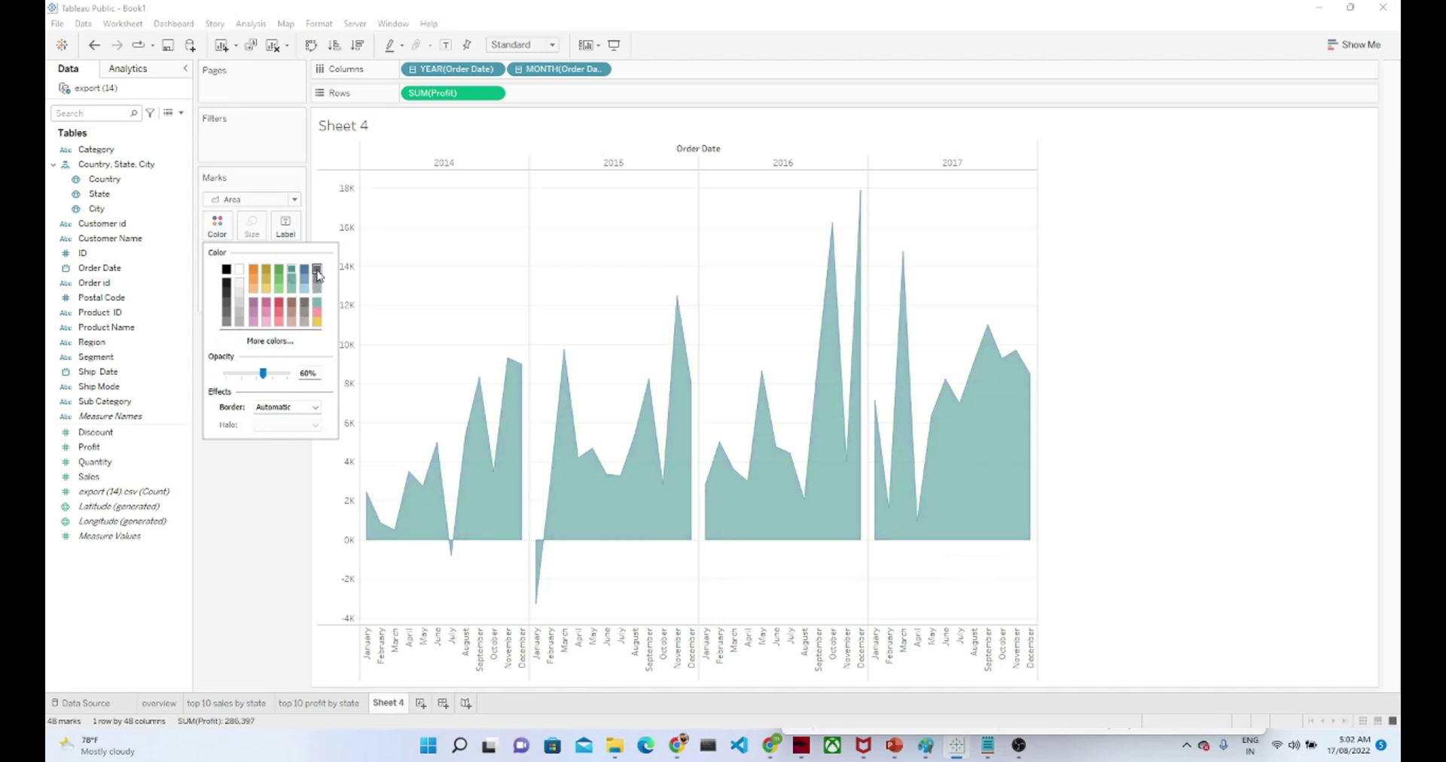
click(317, 272)
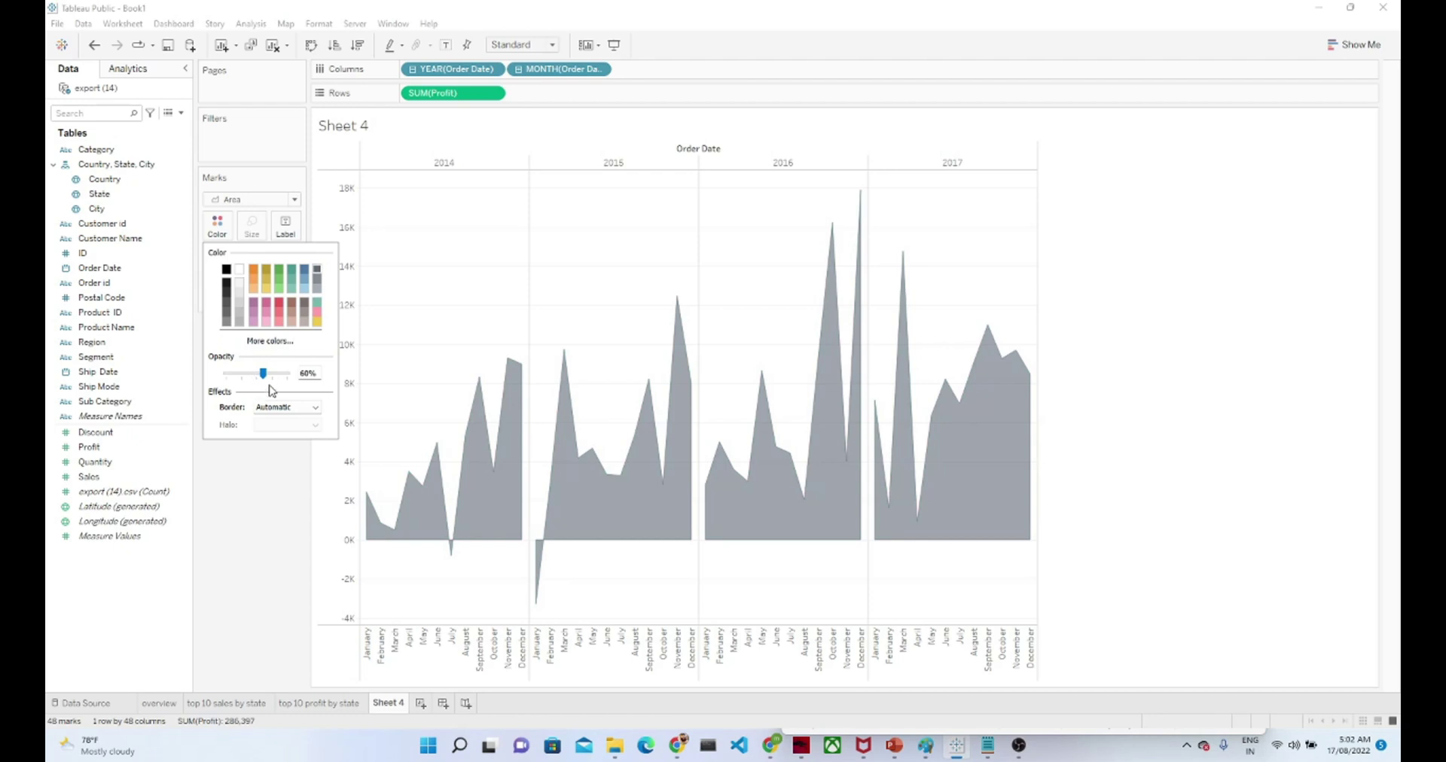
click(286, 408)
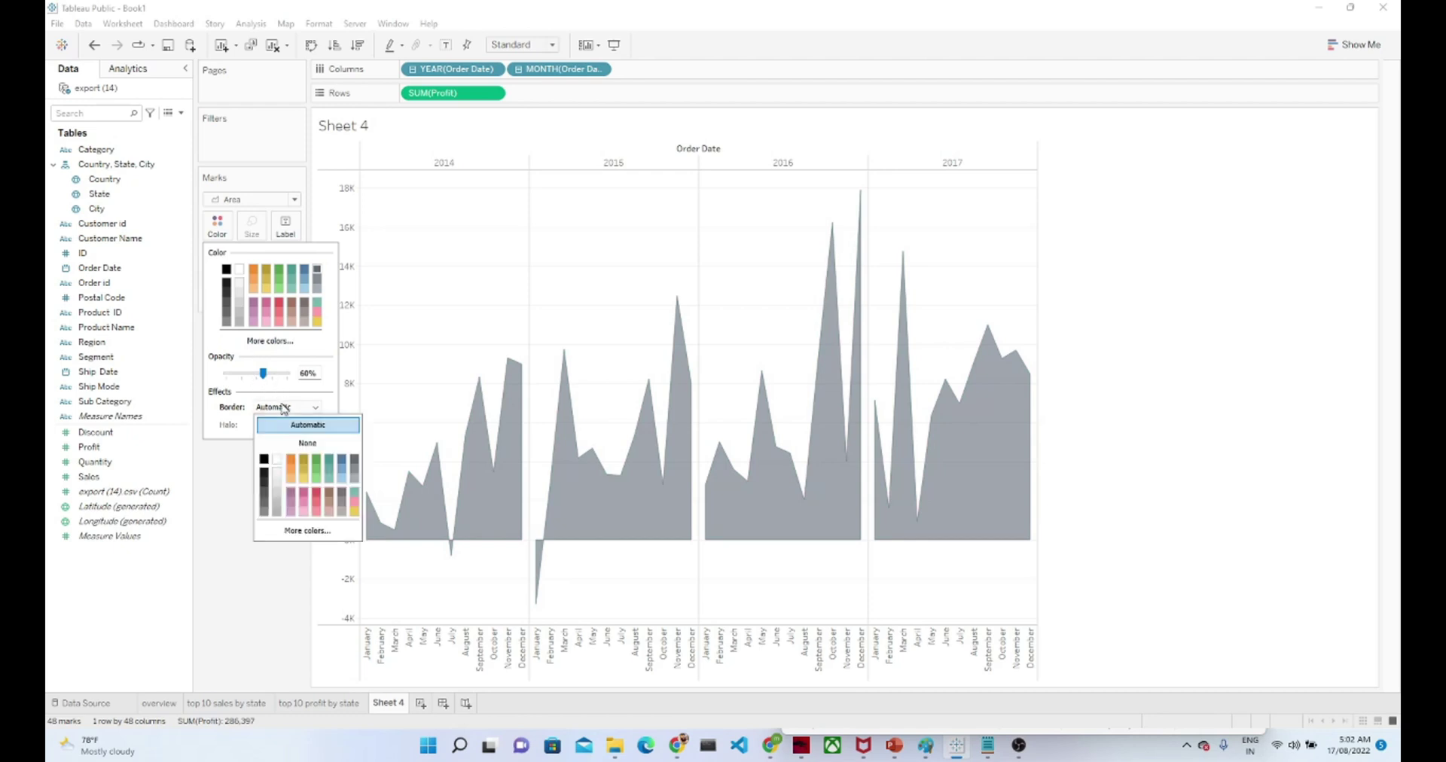
click(264, 459)
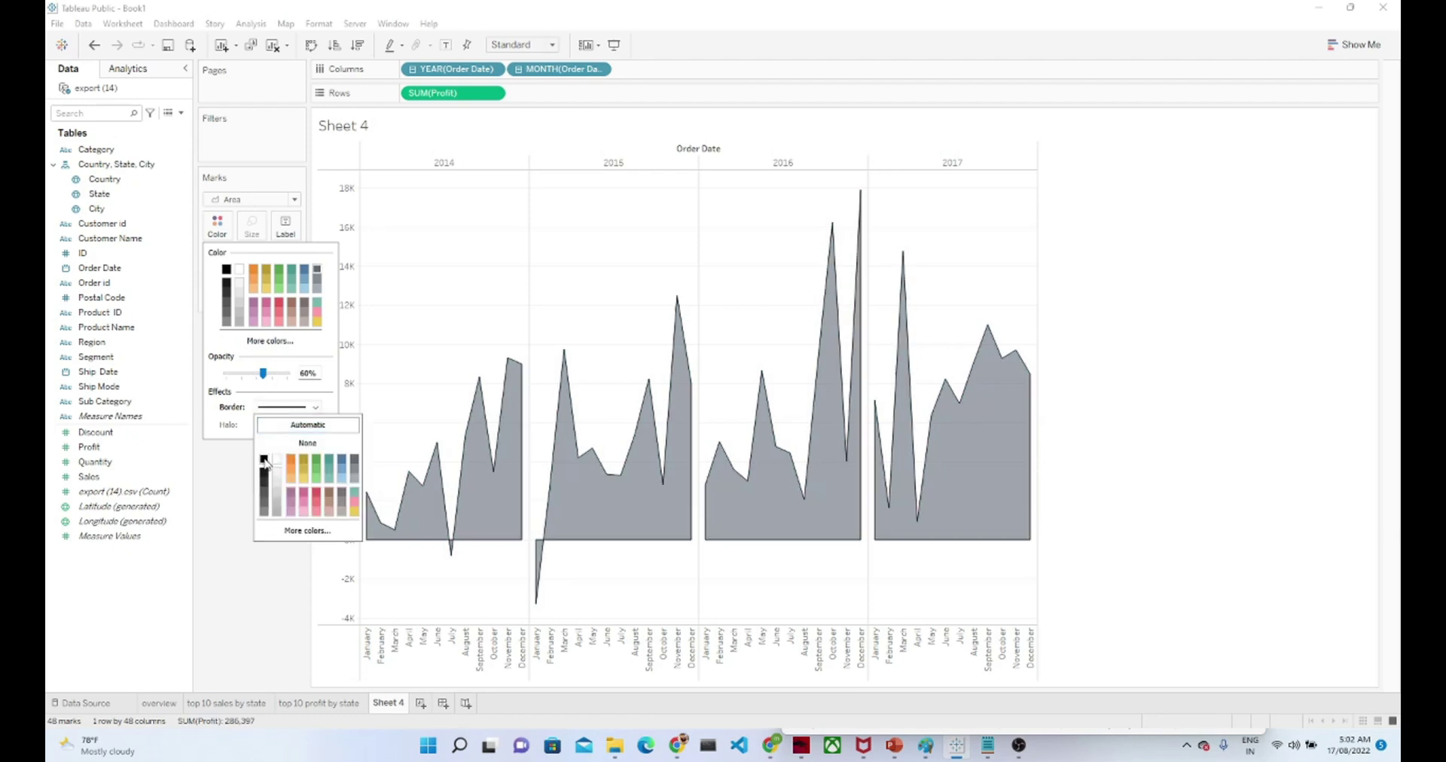
click(232, 548)
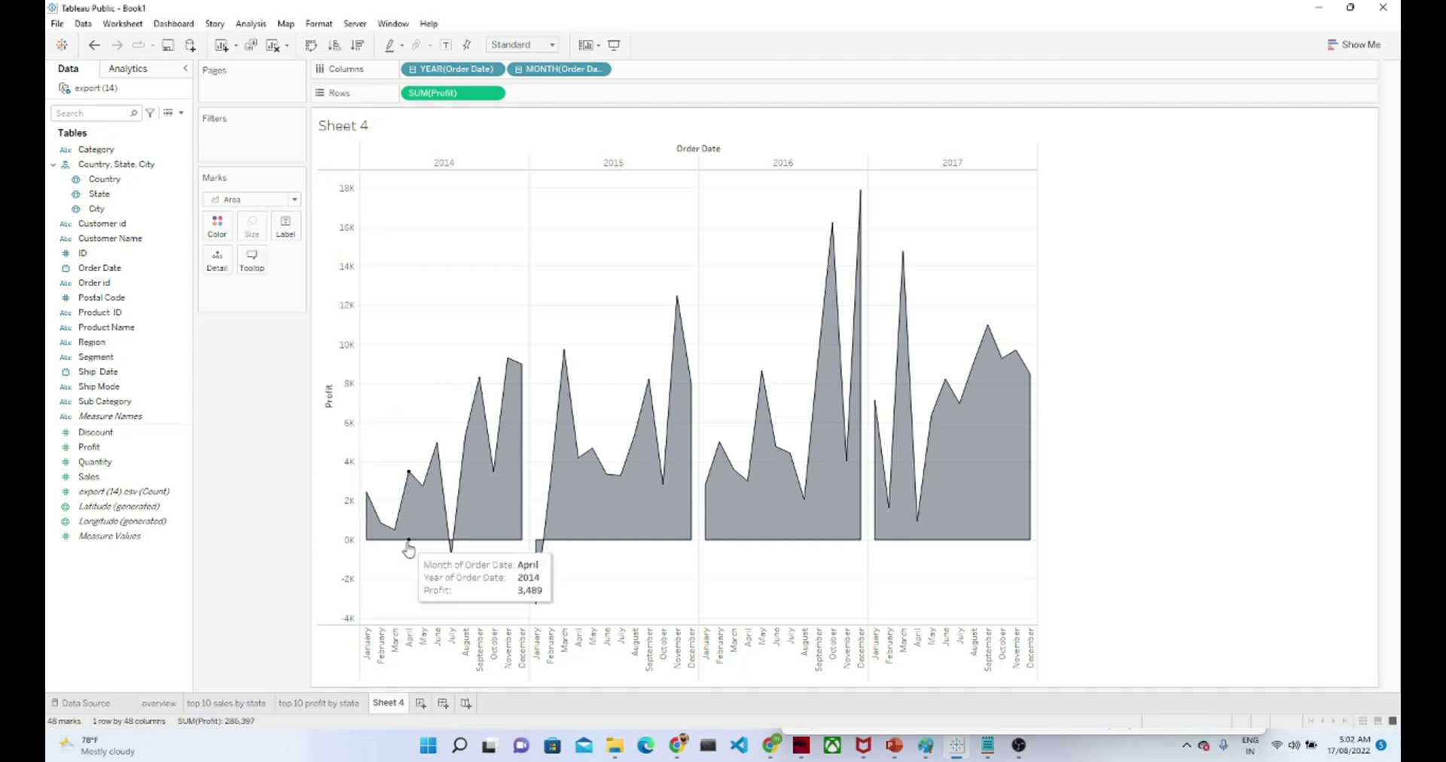
Rename the monthly profit area chart worksheet as profit.
double_click(389, 703)
text(profit)
key(Return)
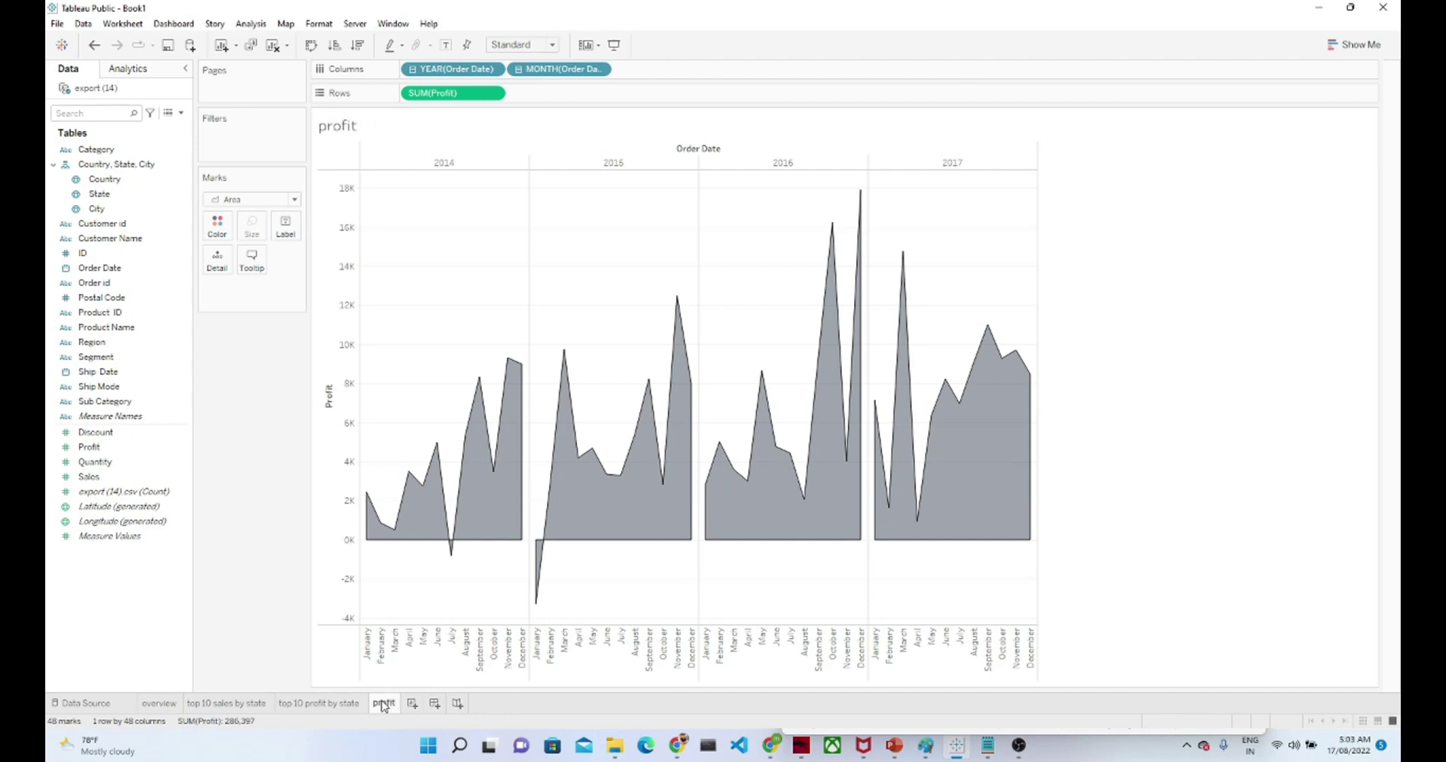
Duplicate the profit worksheet as a sheet named sales and replace Profit with the sum of Sales on Rows.
right_click(383, 705)
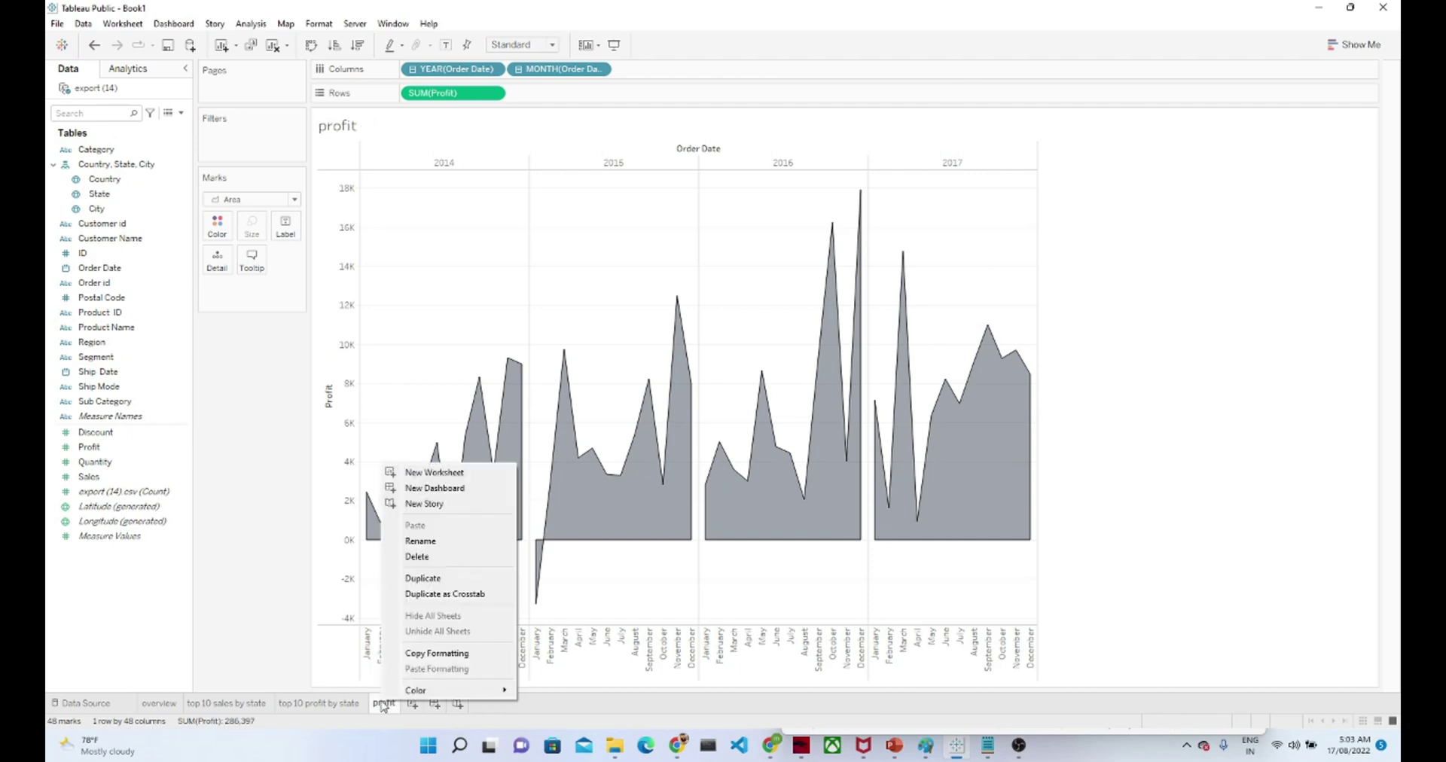
click(427, 579)
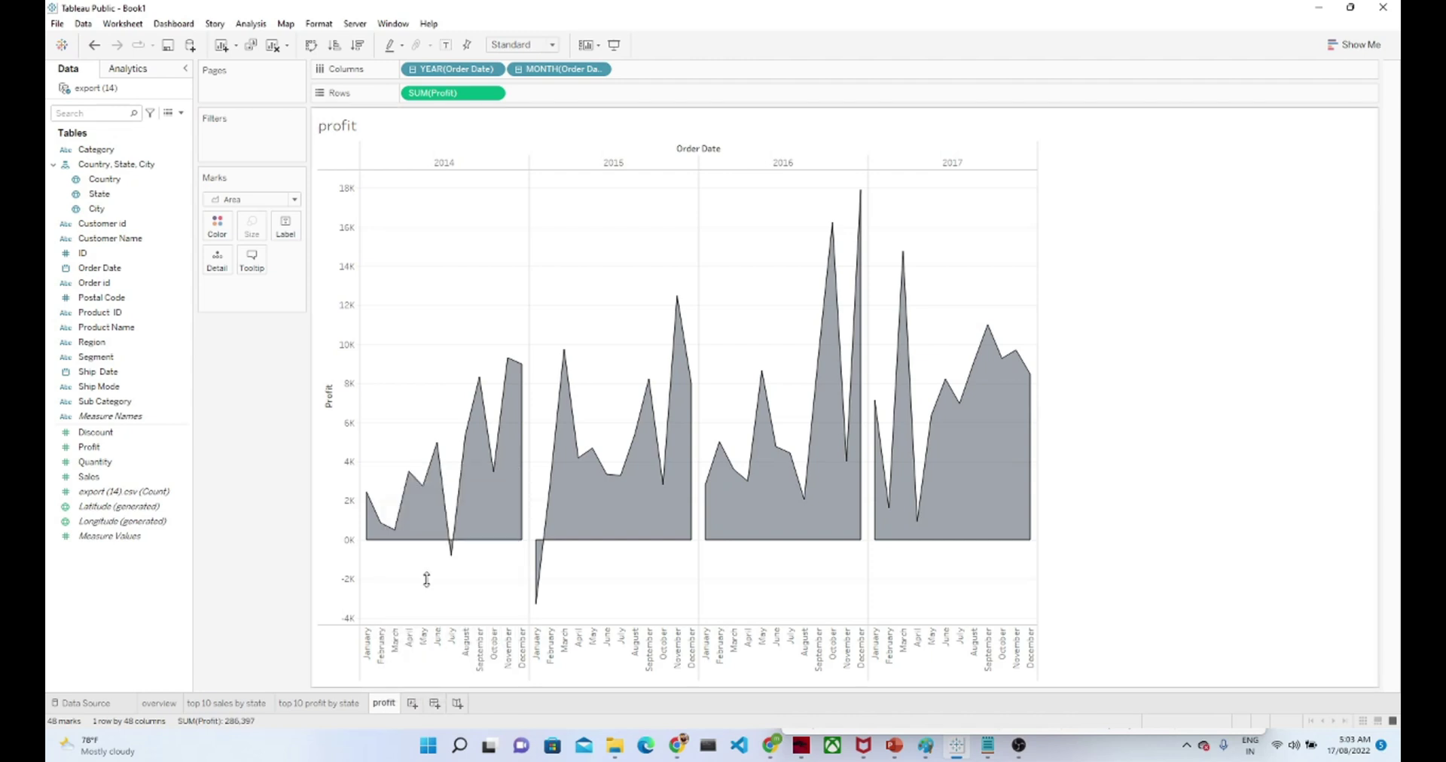
text(sales)
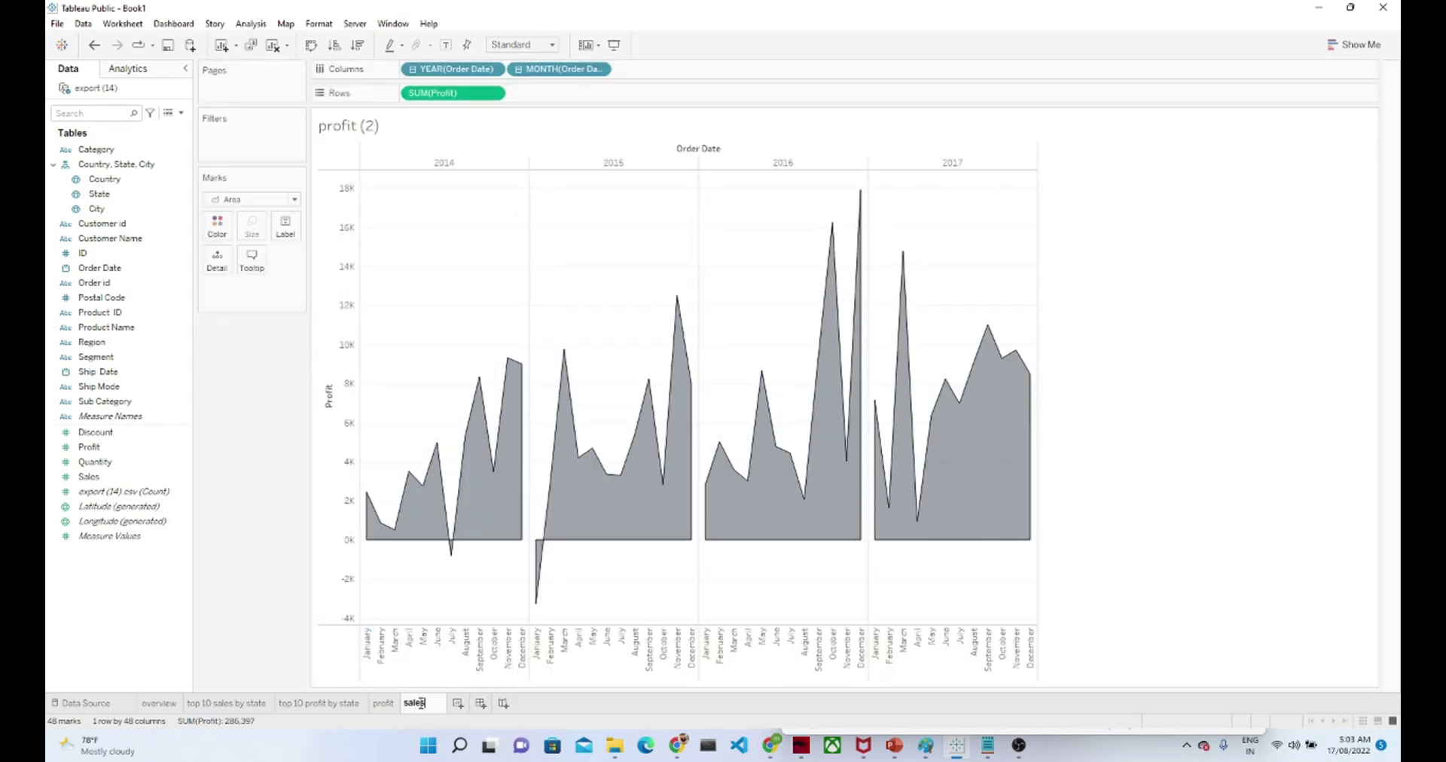
key(Return)
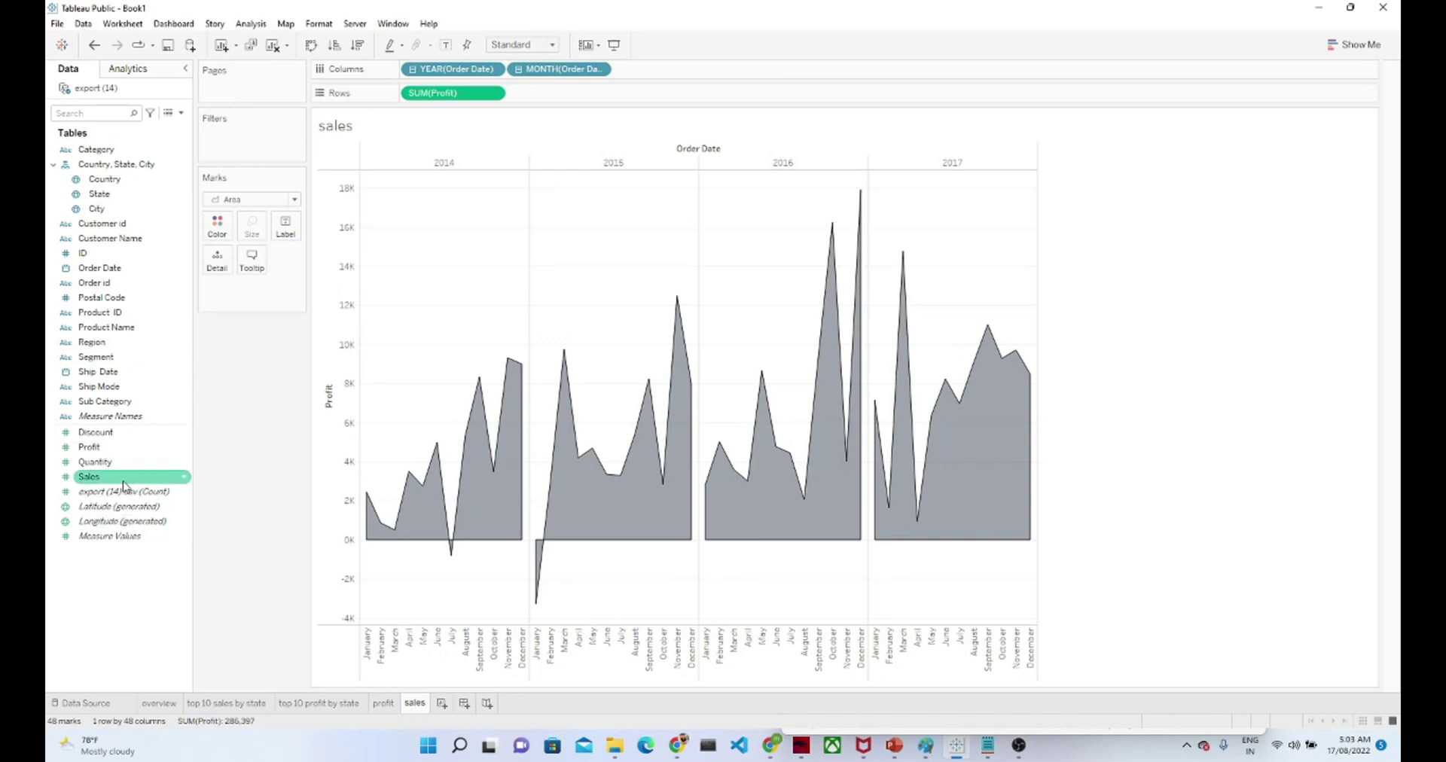
drag(124, 486, 111, 637)
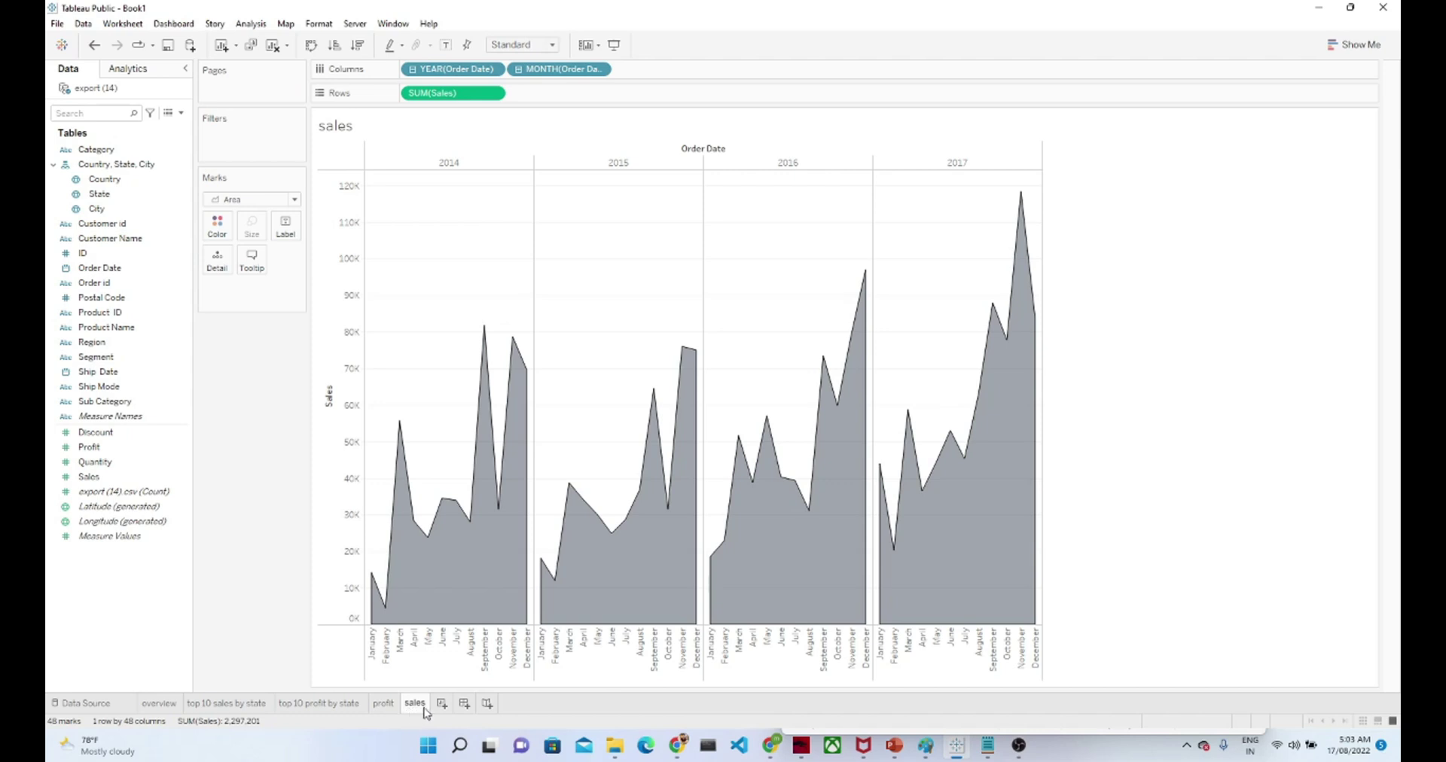
Create a new dashboard and set its width to 1220 px while keeping the range sizing.
mouse_move(426, 713)
click(464, 705)
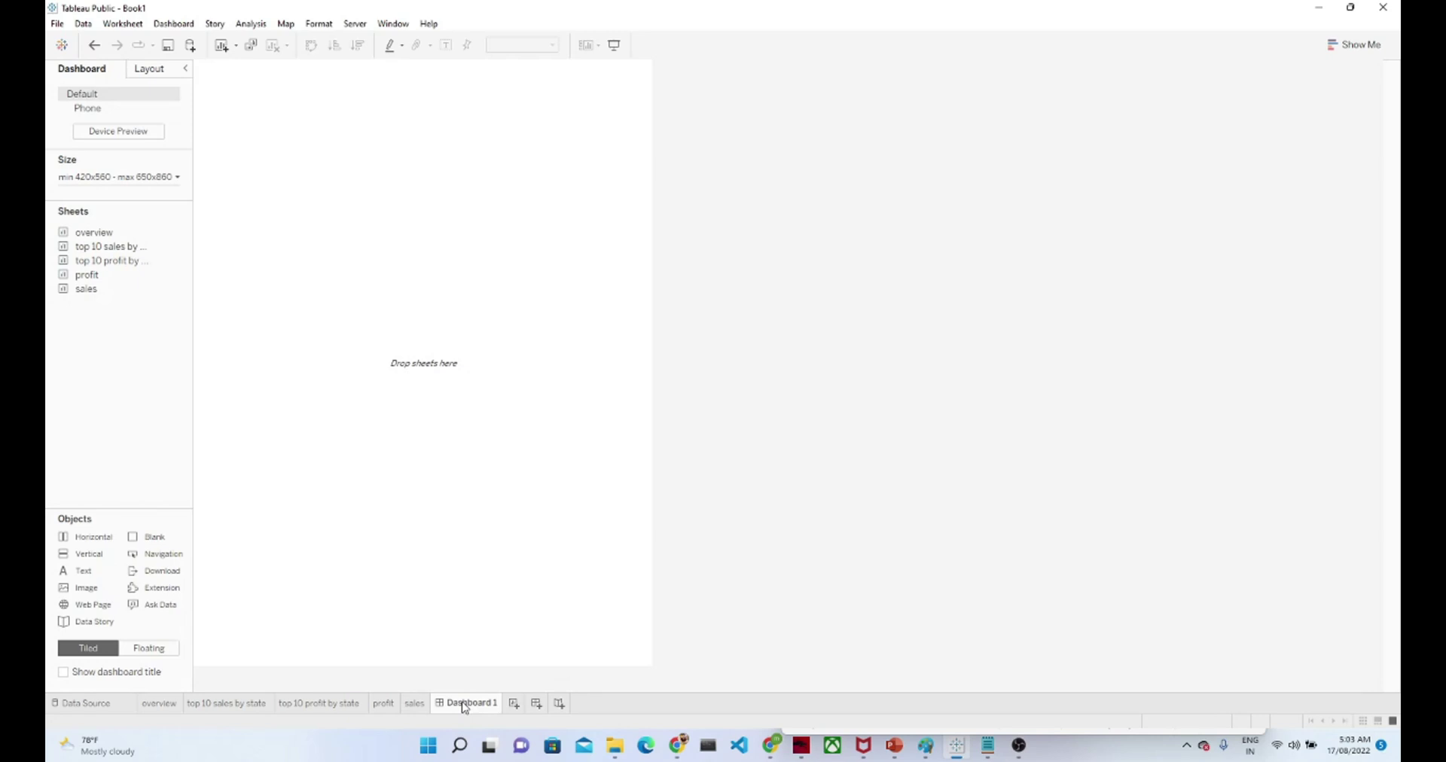
click(150, 175)
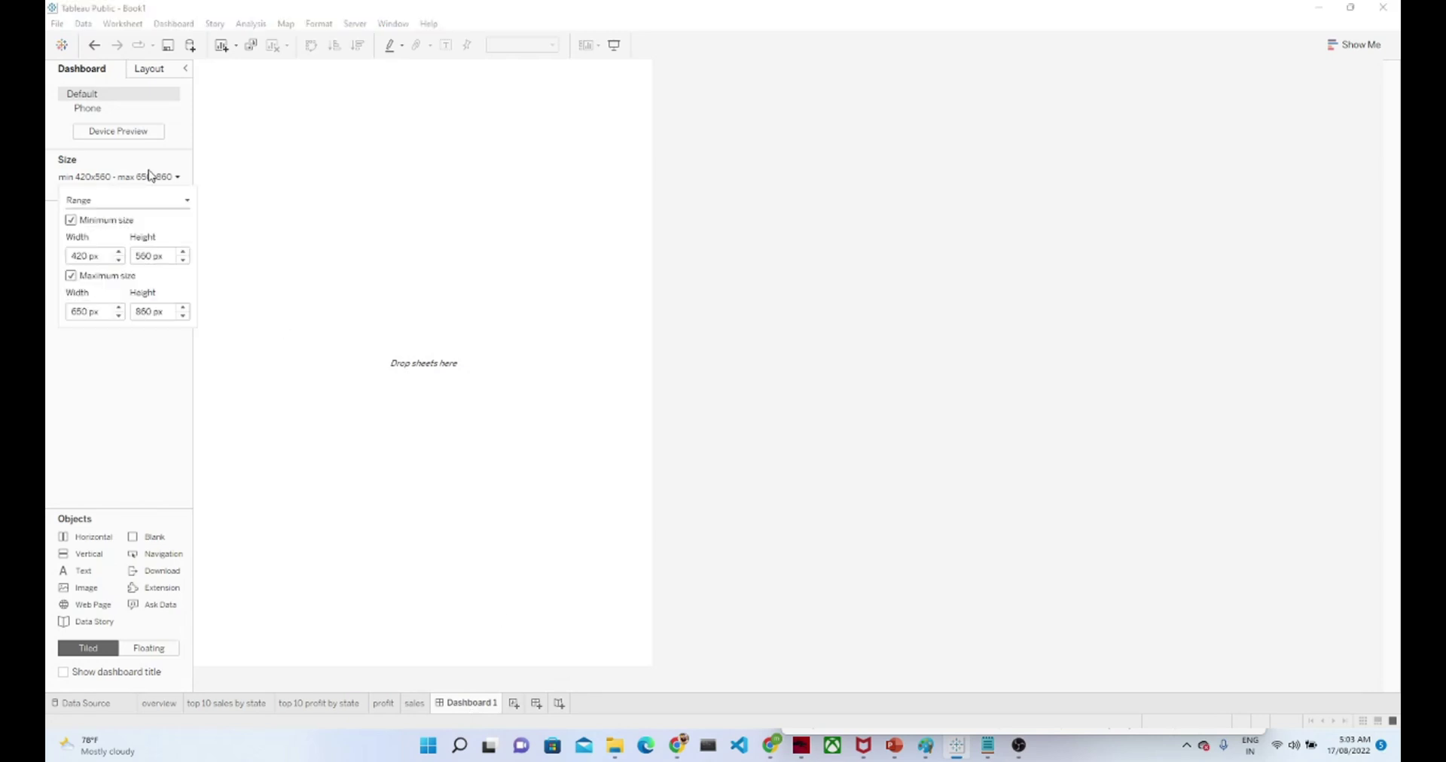
click(121, 252)
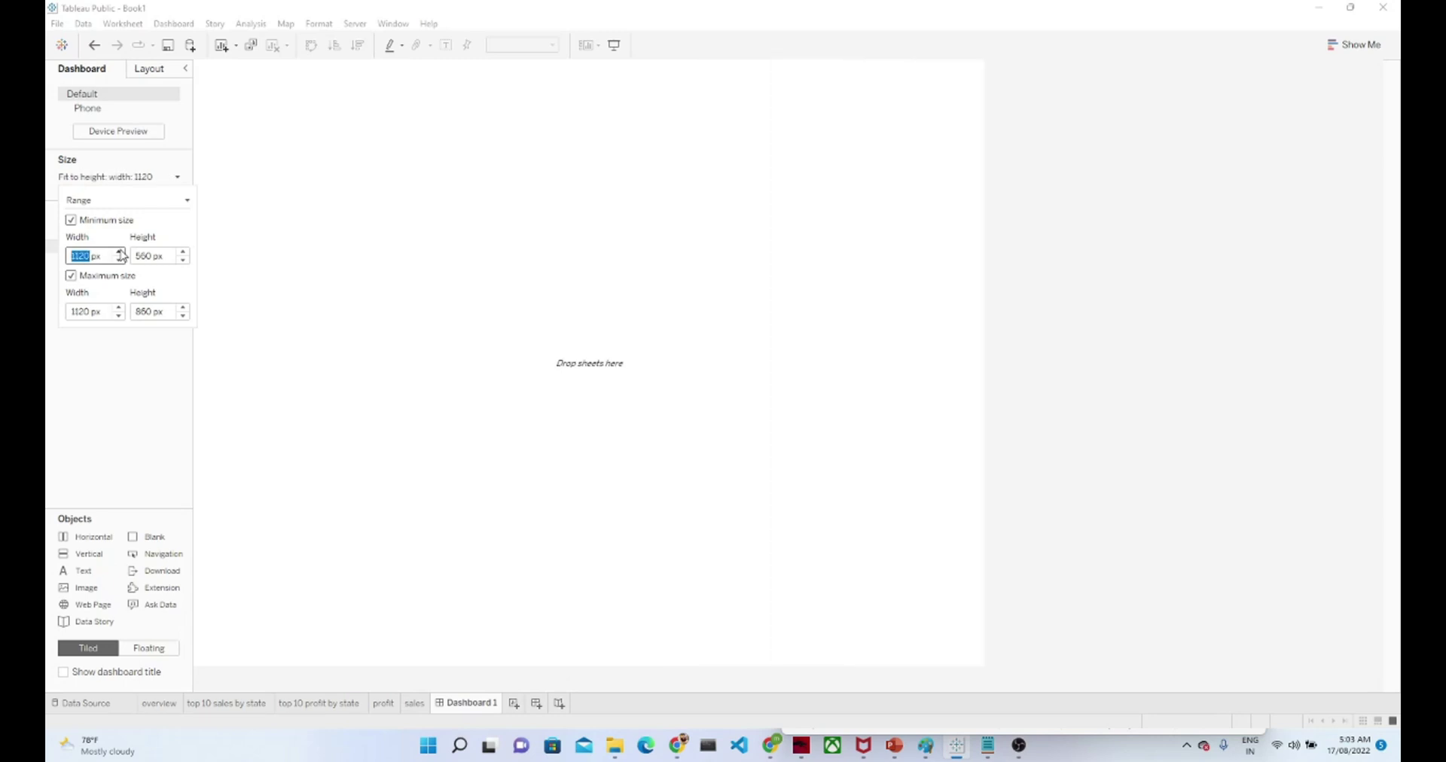
click(228, 228)
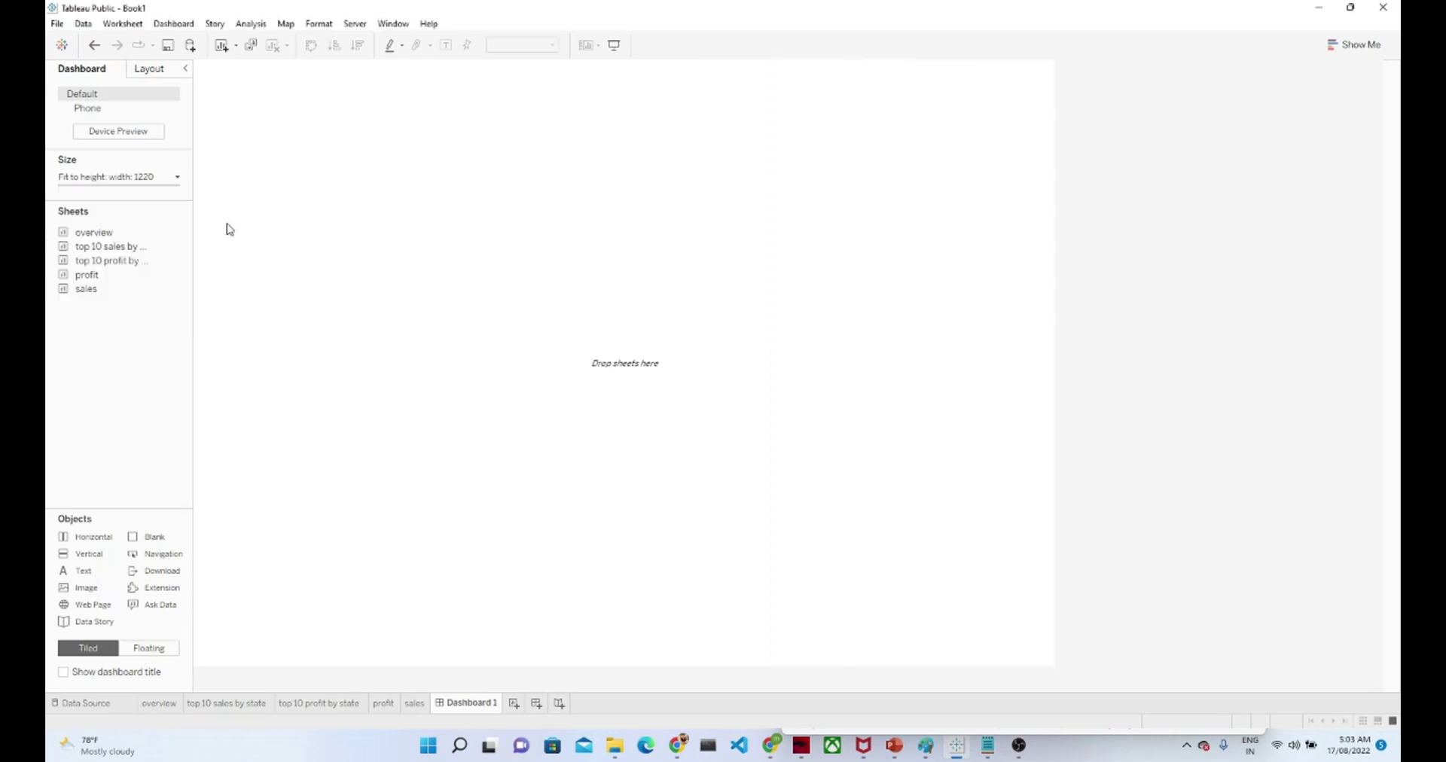
Add a floating text object reading SUPERSTORE SALES DASHBOARD in the dashboard's upper-left corner.
mouse_move(107, 234)
drag(83, 536, 198, 61)
click(137, 649)
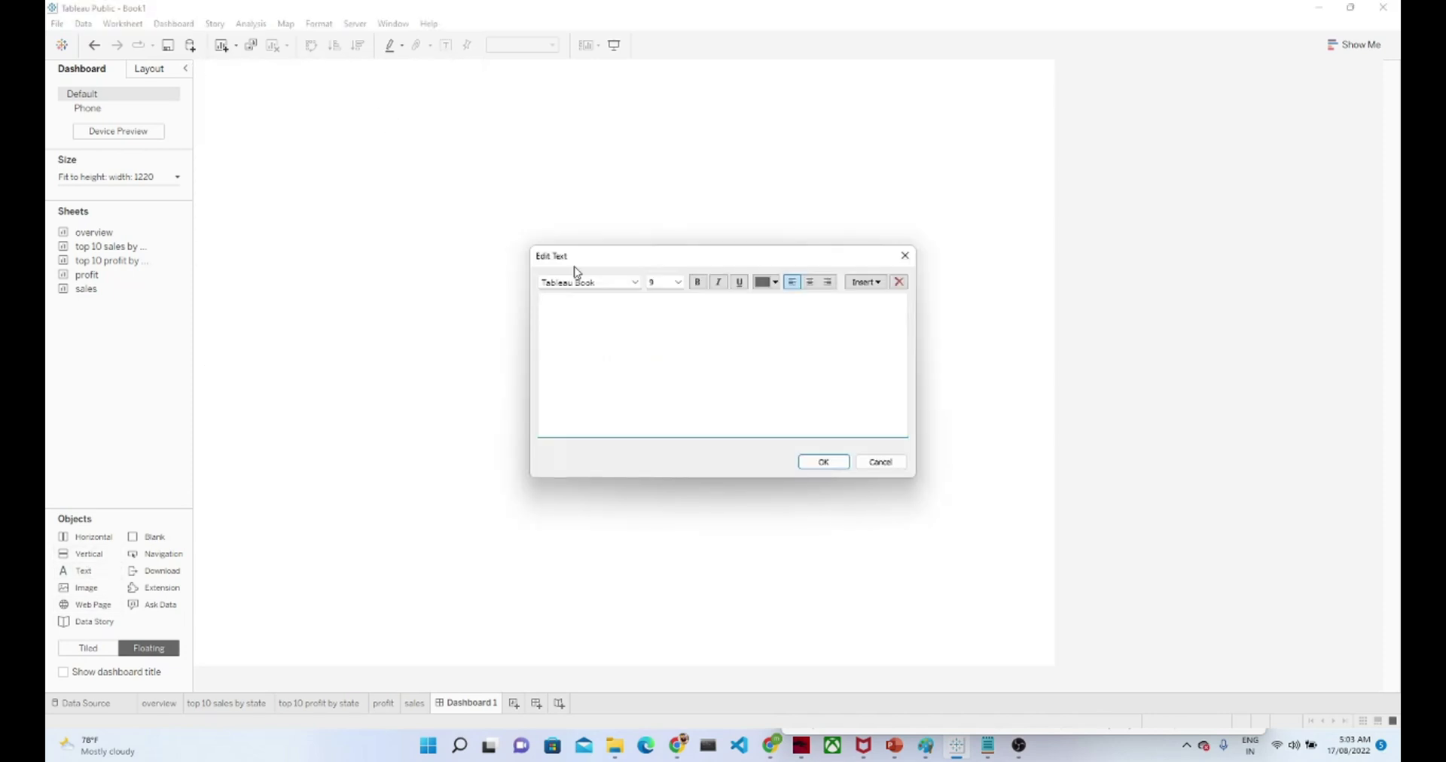
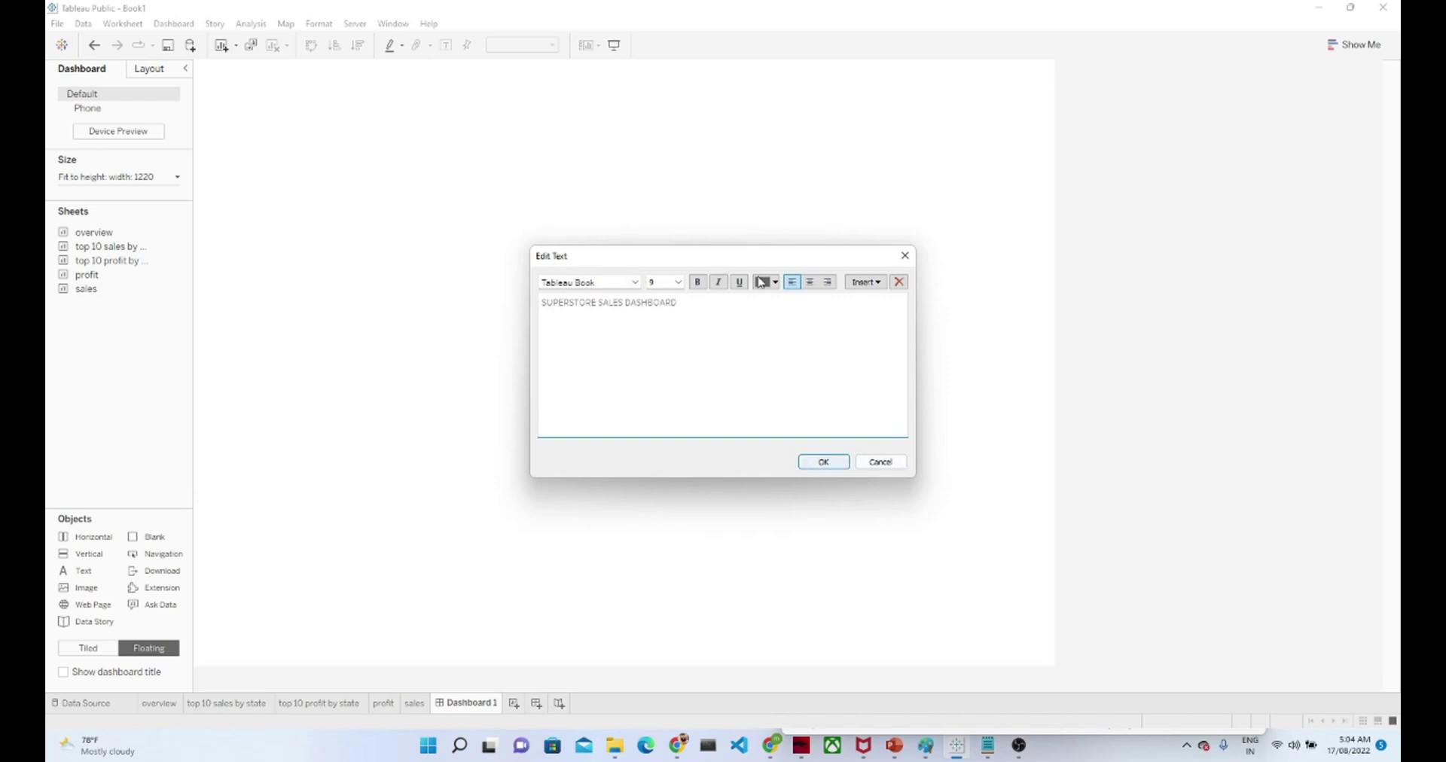
Format the dashboard title as centered, bold, size 22 and red, and stretch its box across the full dashboard width.
drag(706, 301, 541, 303)
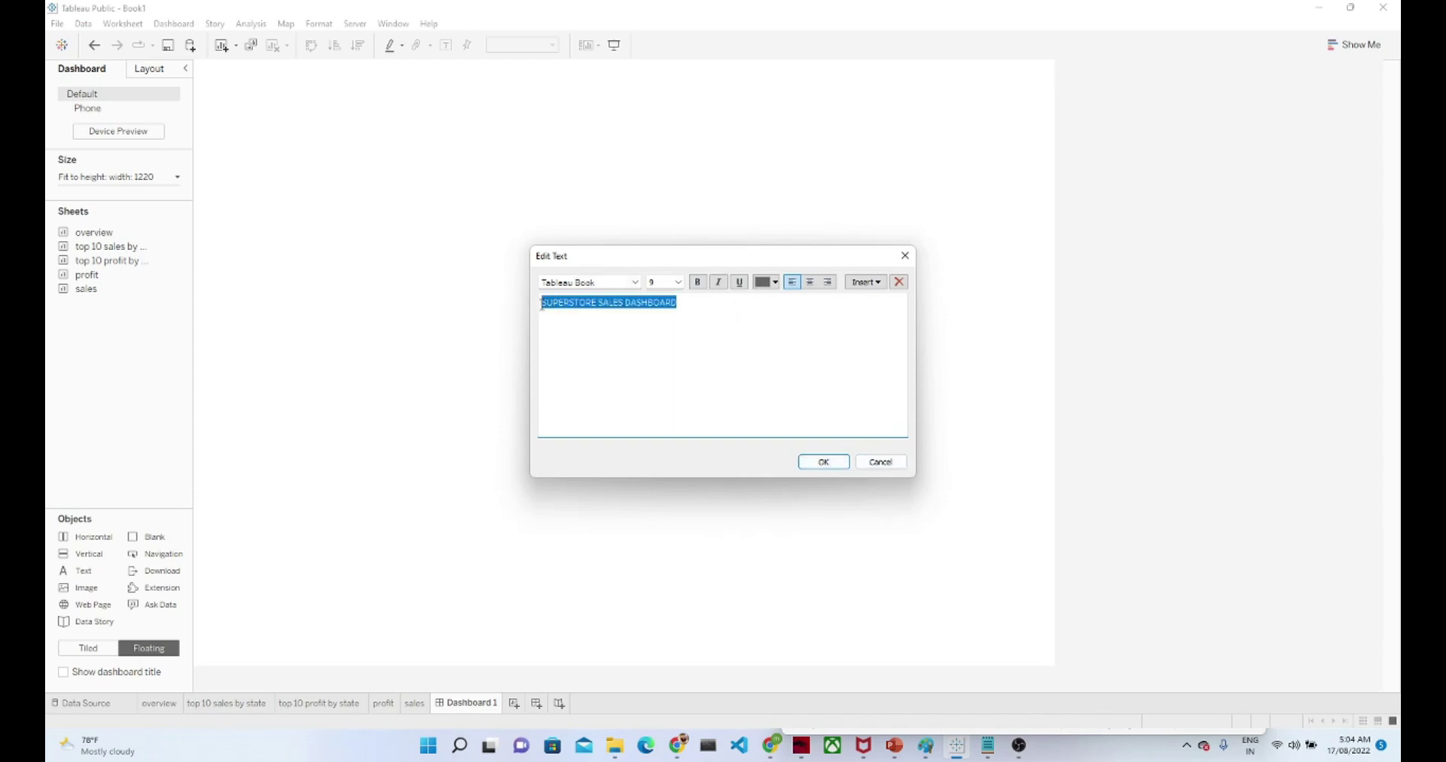
click(809, 282)
click(697, 282)
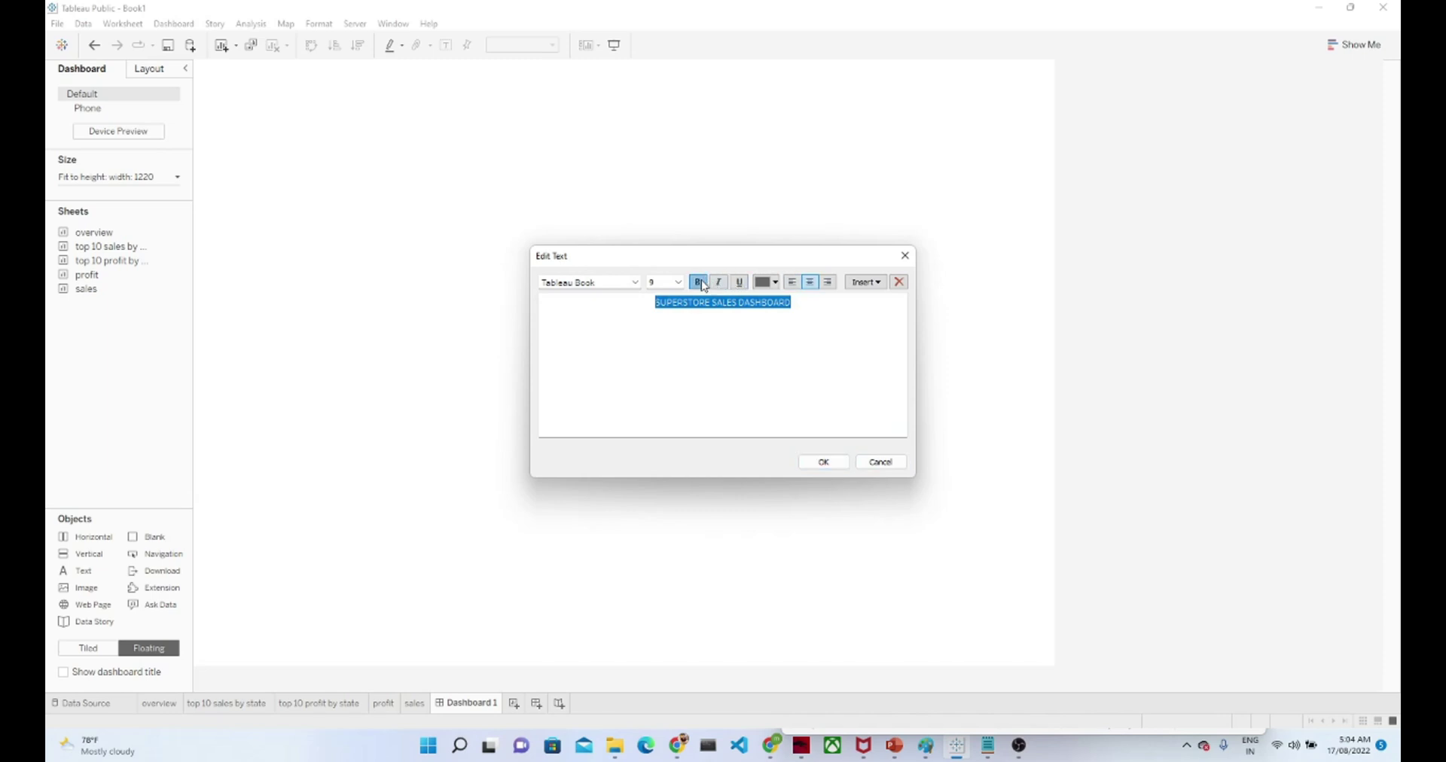
click(776, 283)
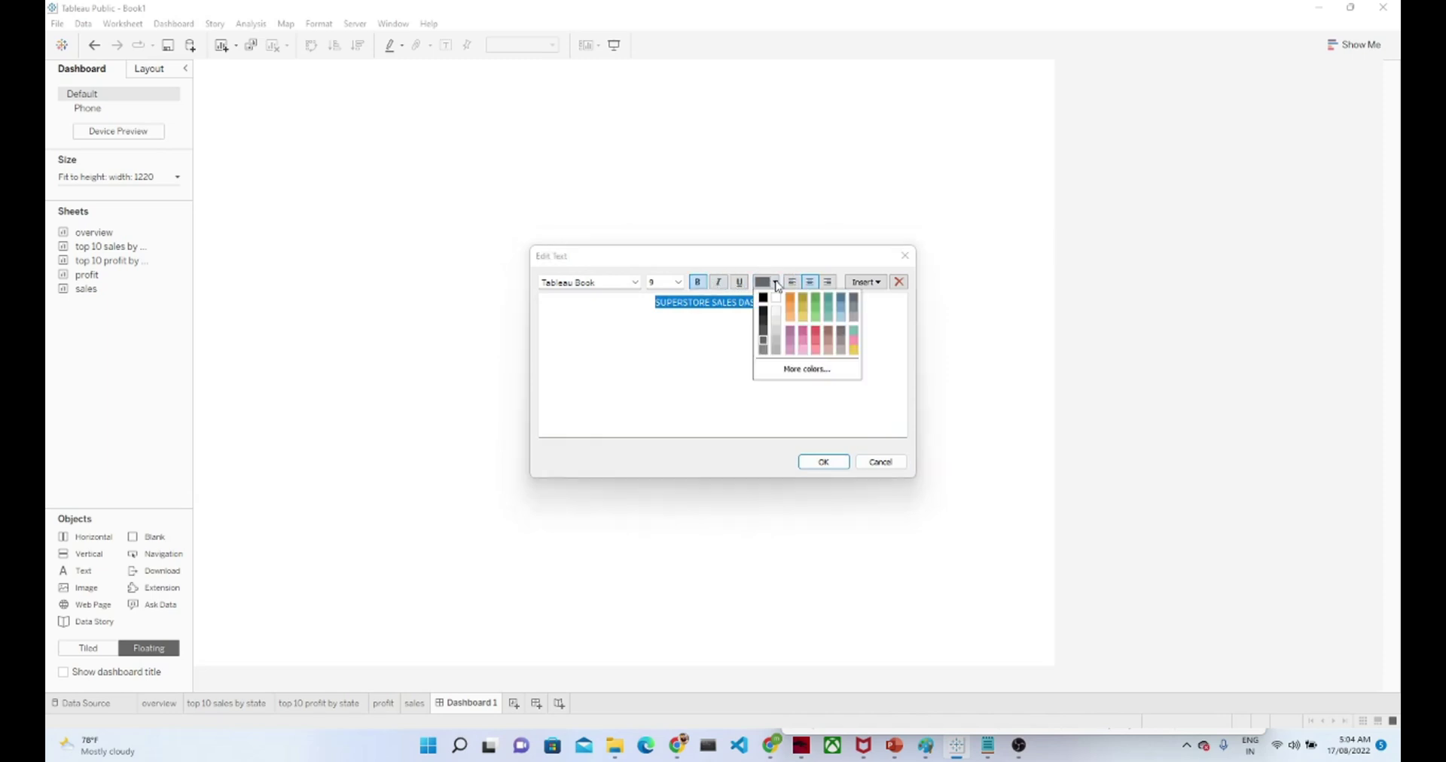
click(762, 298)
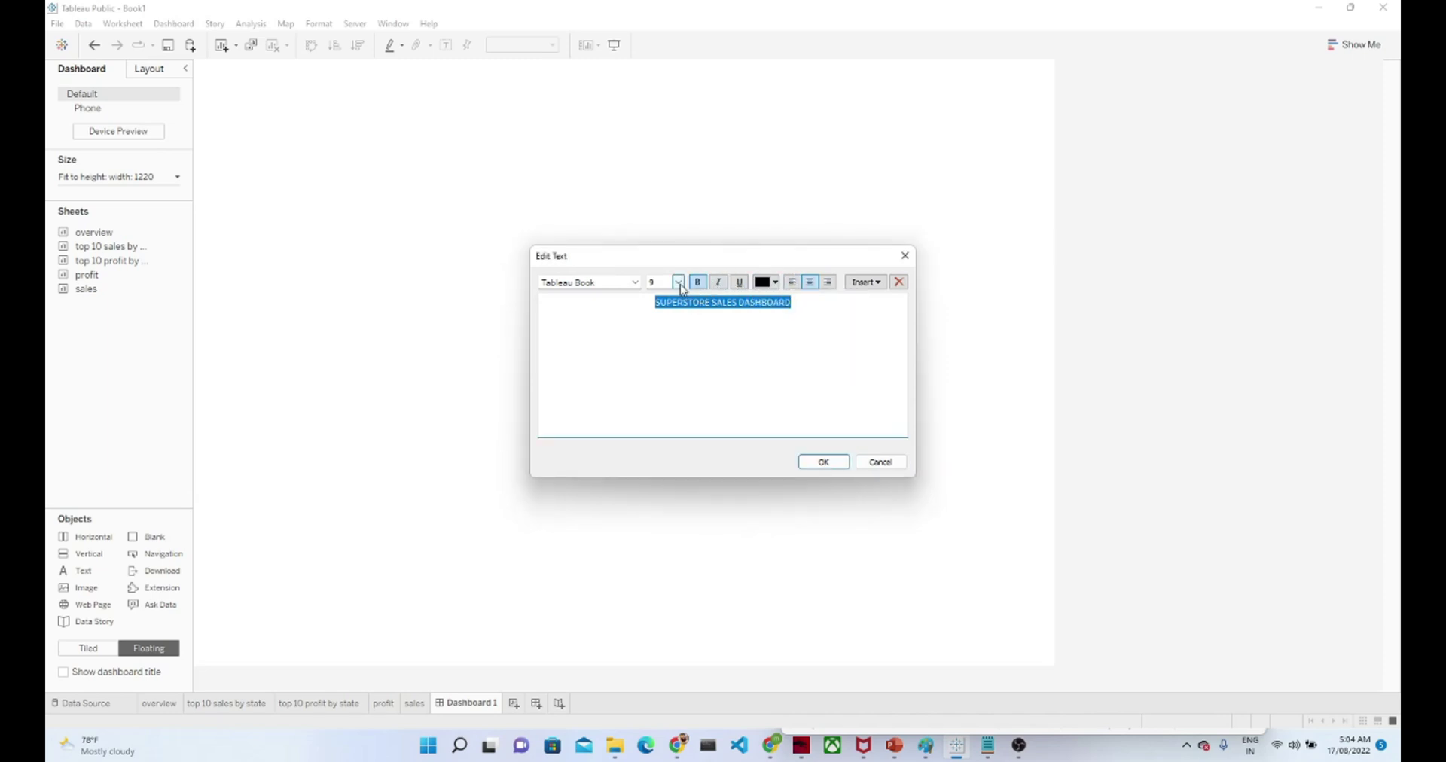
click(678, 282)
click(654, 385)
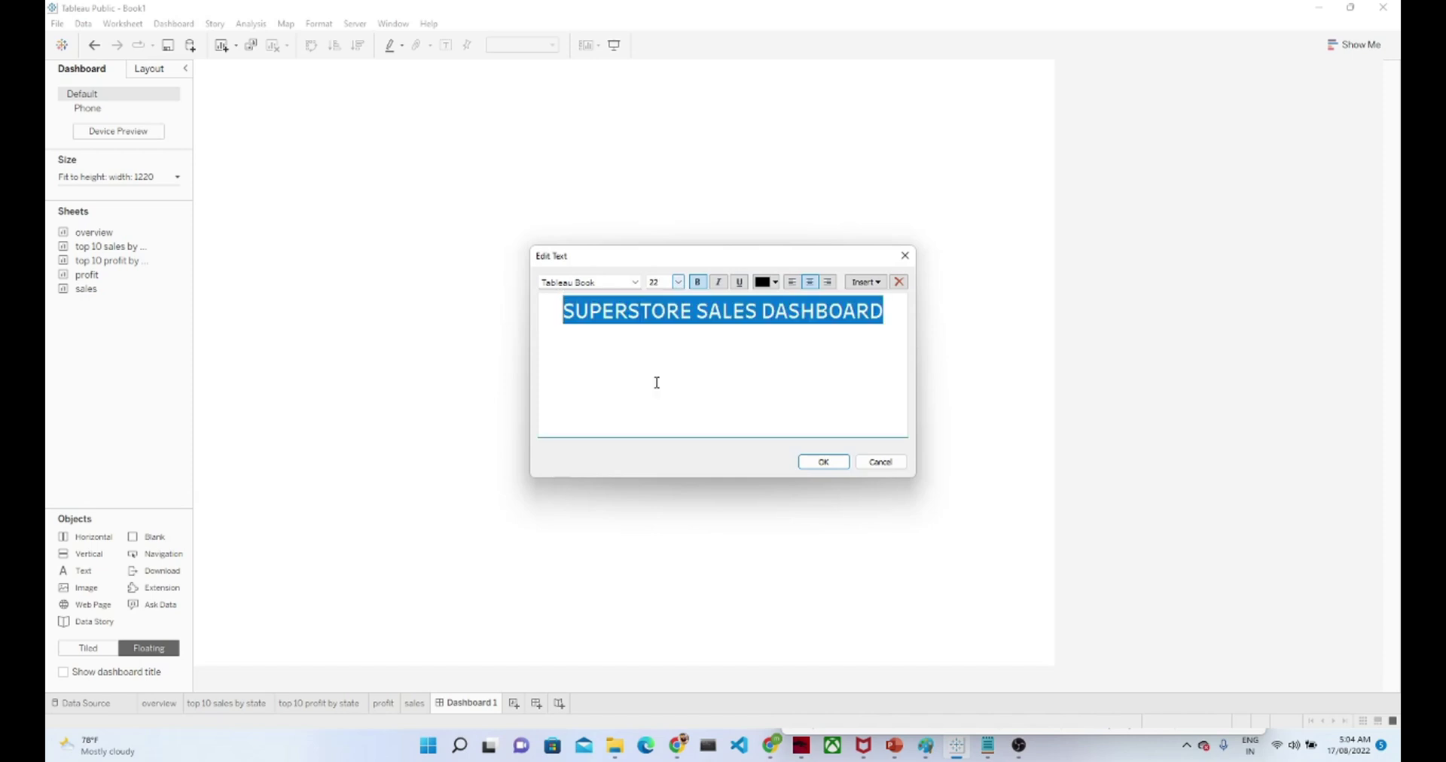
click(776, 282)
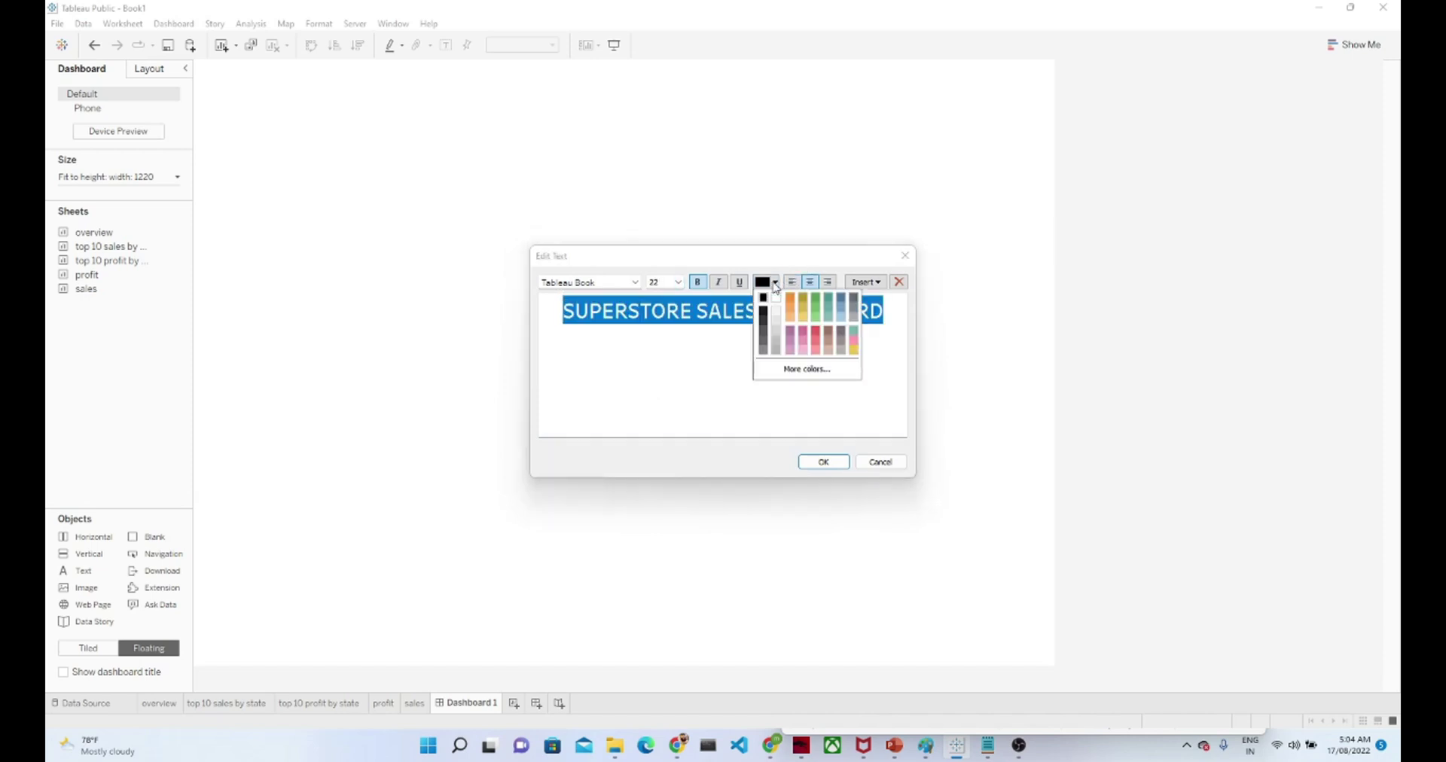
click(816, 340)
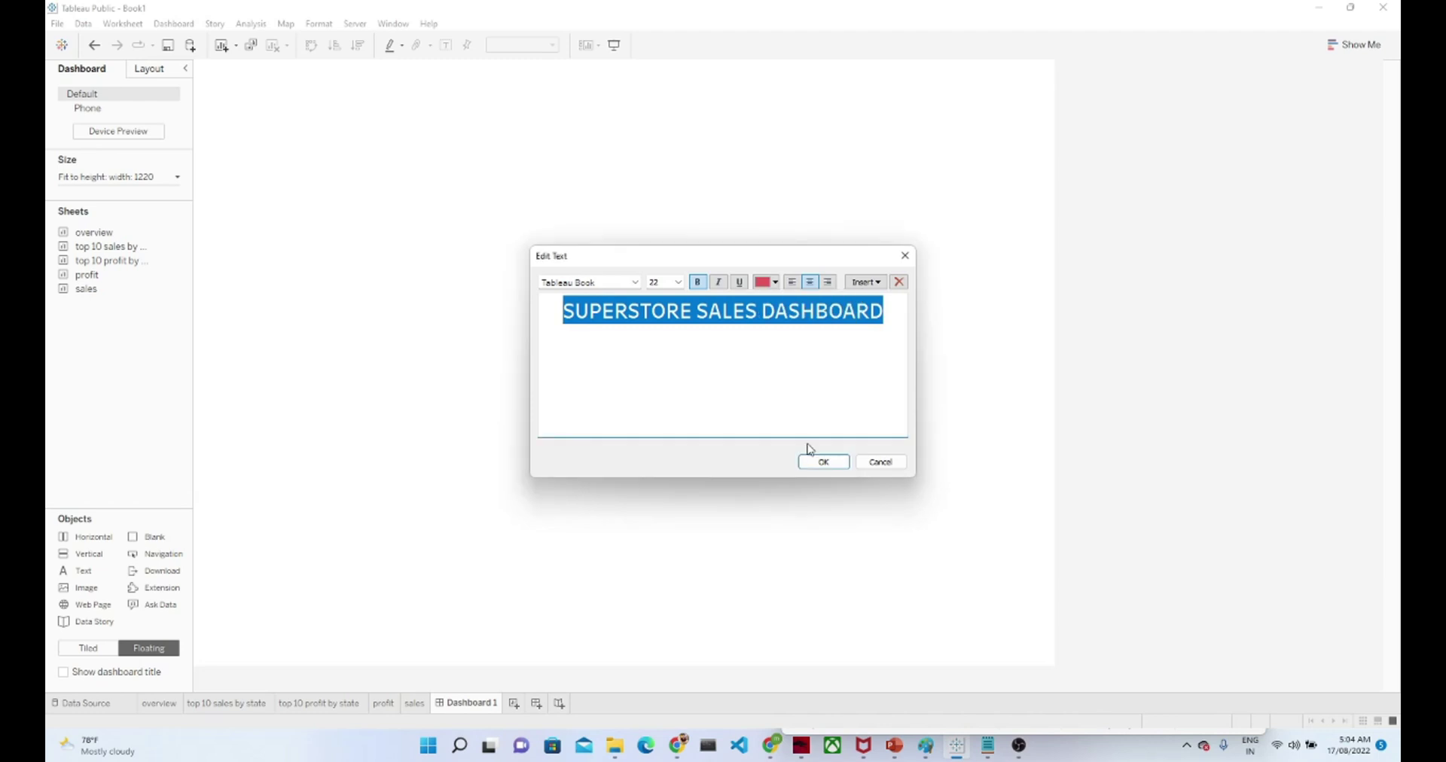
click(815, 462)
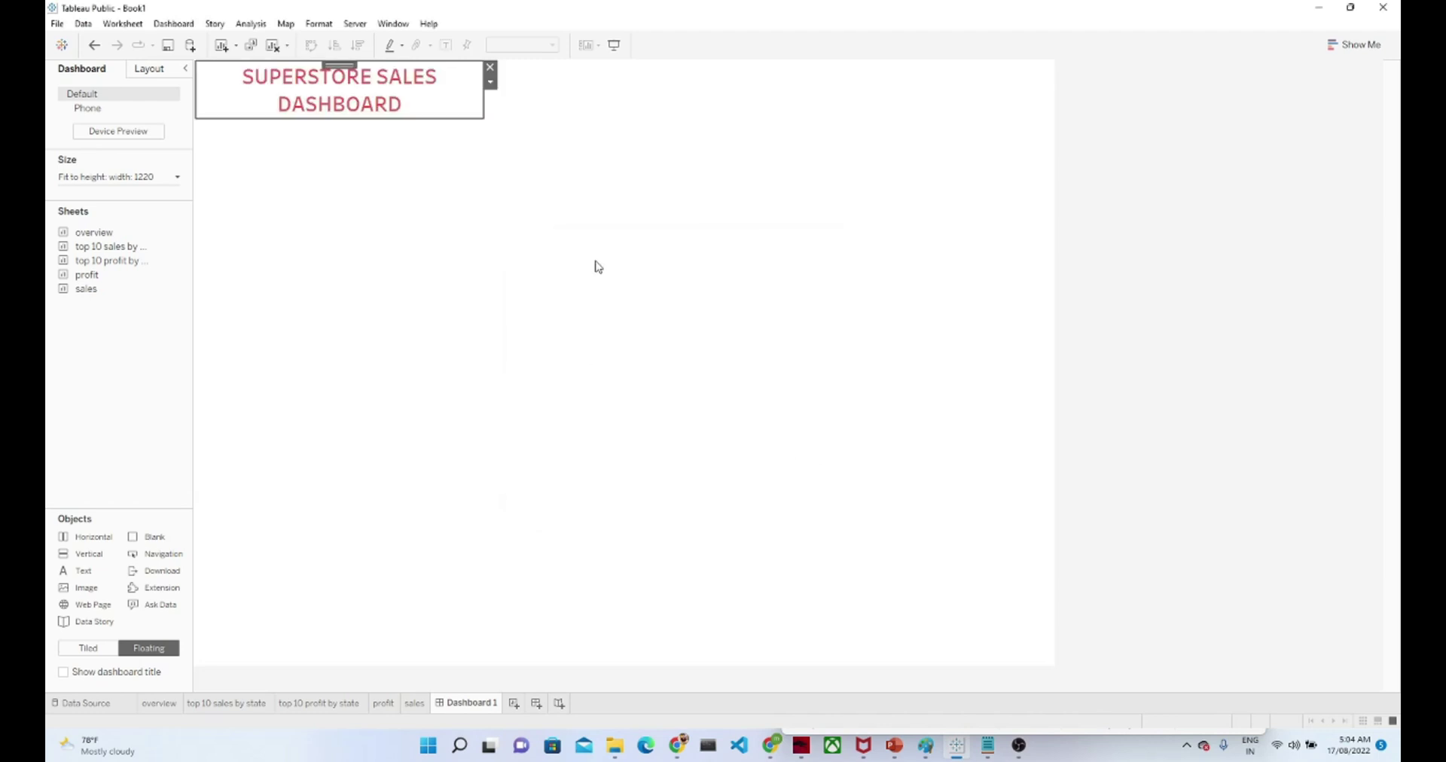
drag(484, 108, 1057, 102)
click(704, 205)
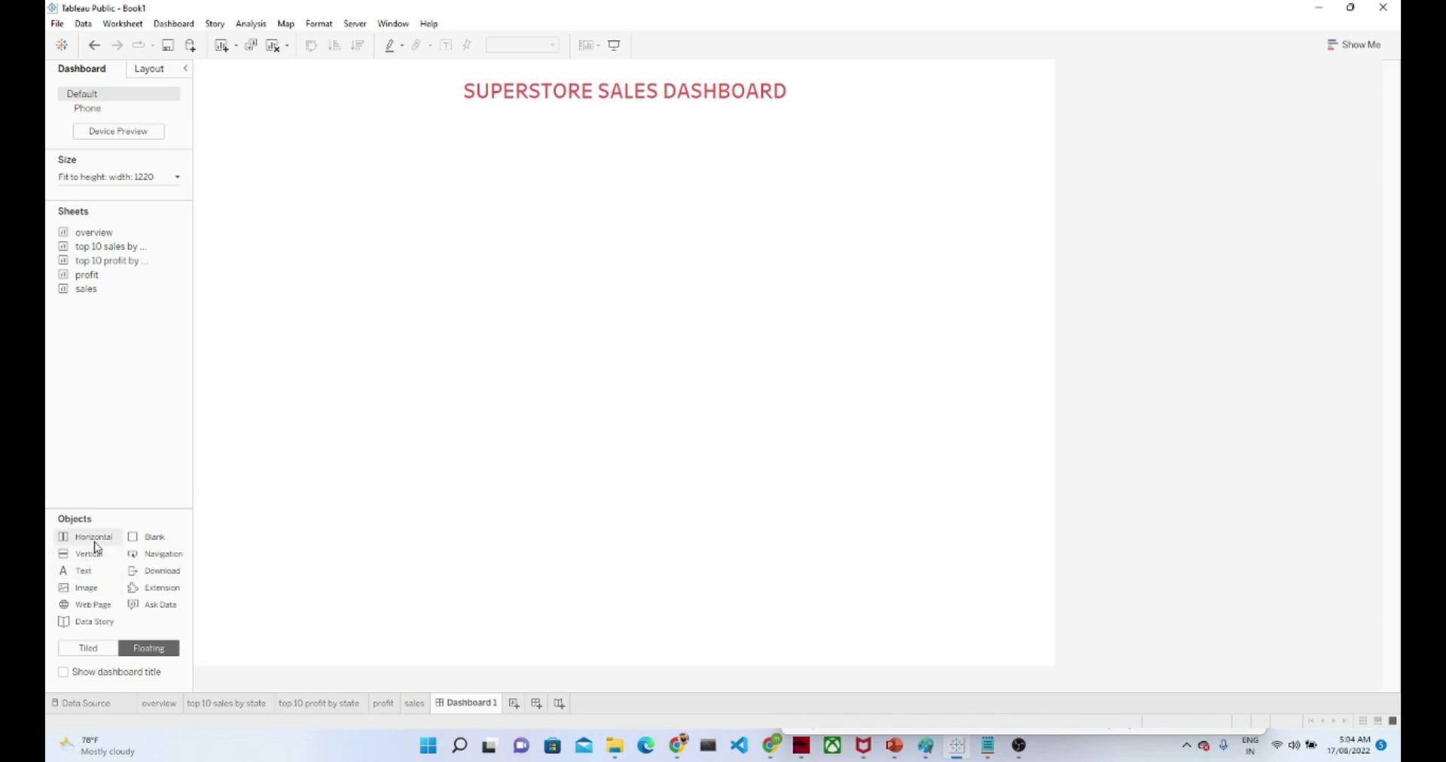
Add a floating horizontal container directly below the title, sized as a short strip spanning the full dashboard width.
drag(94, 541, 200, 122)
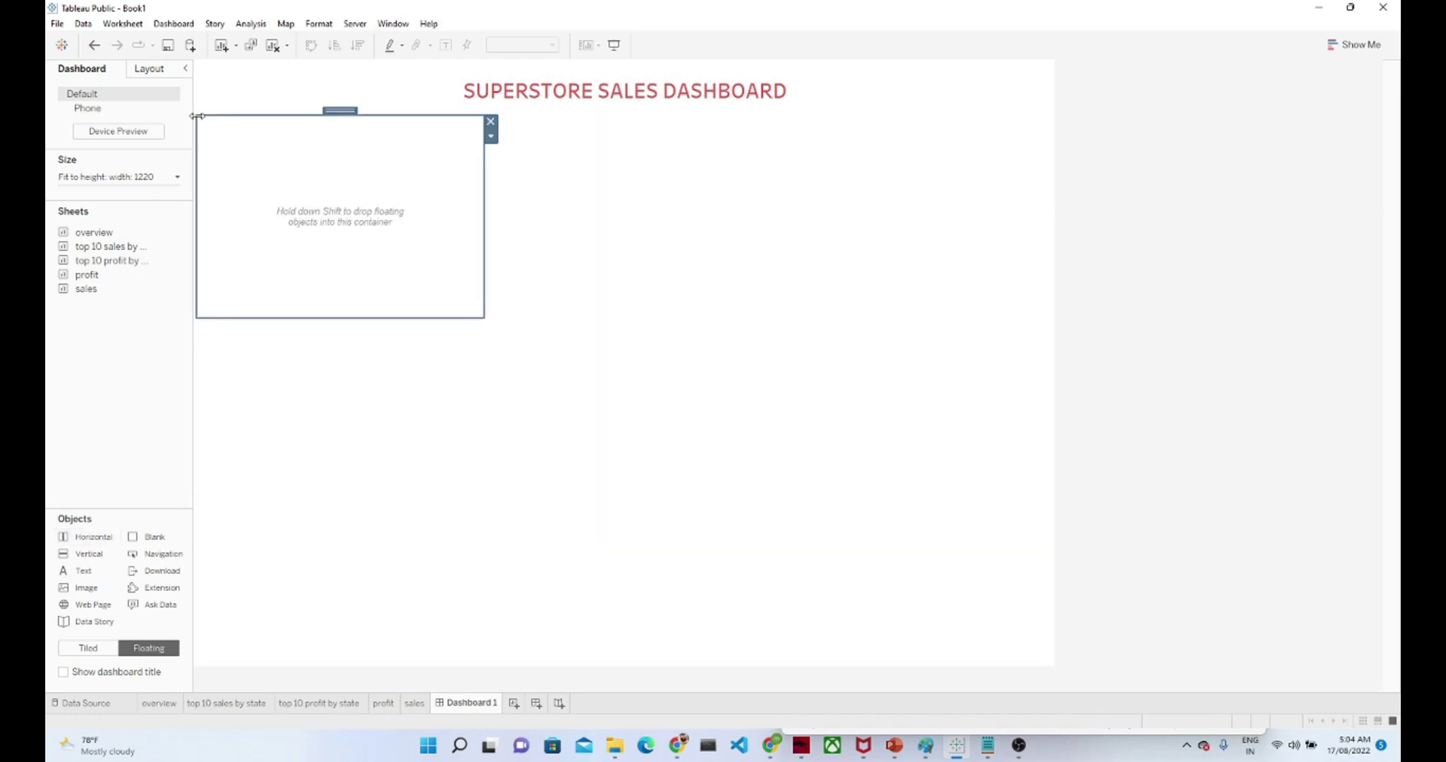
drag(483, 183, 1055, 148)
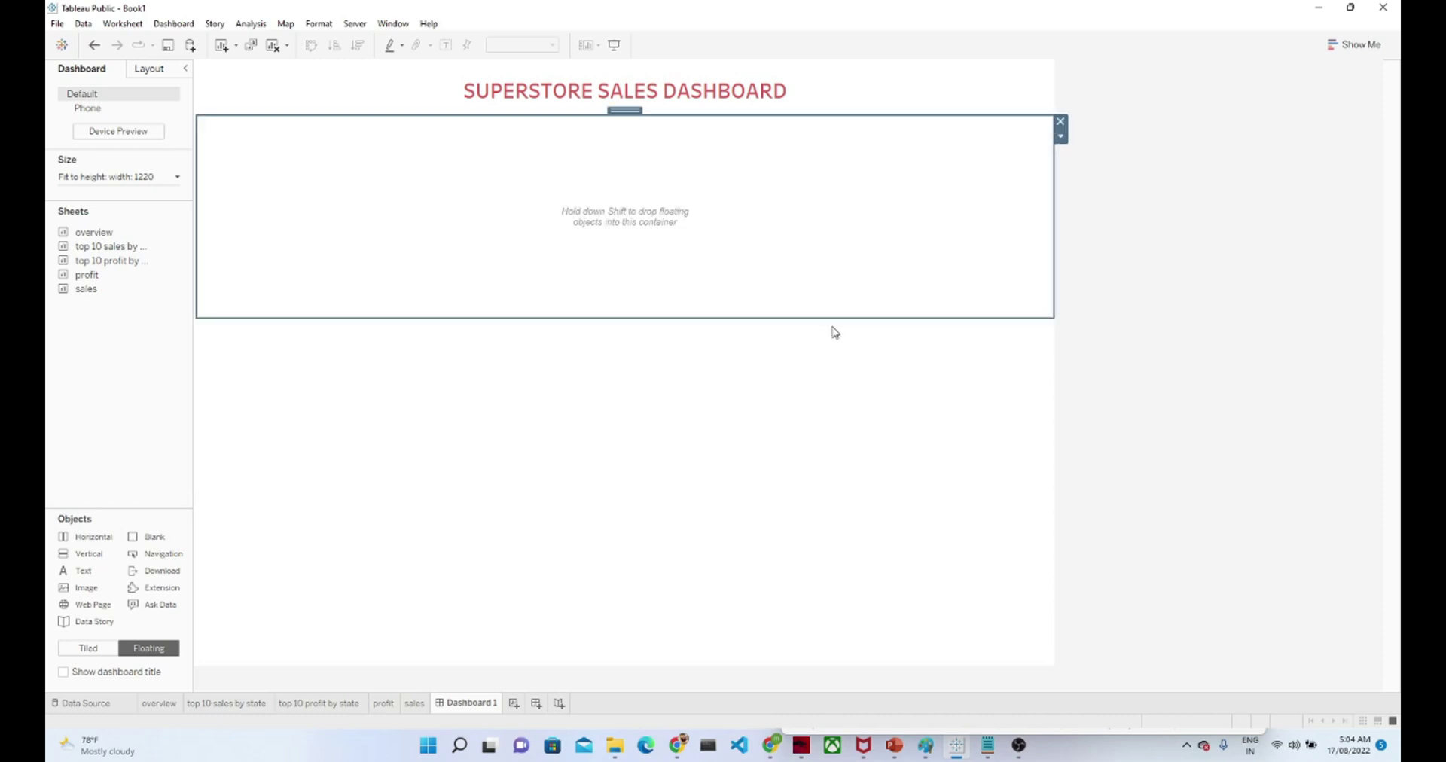
drag(833, 317, 825, 184)
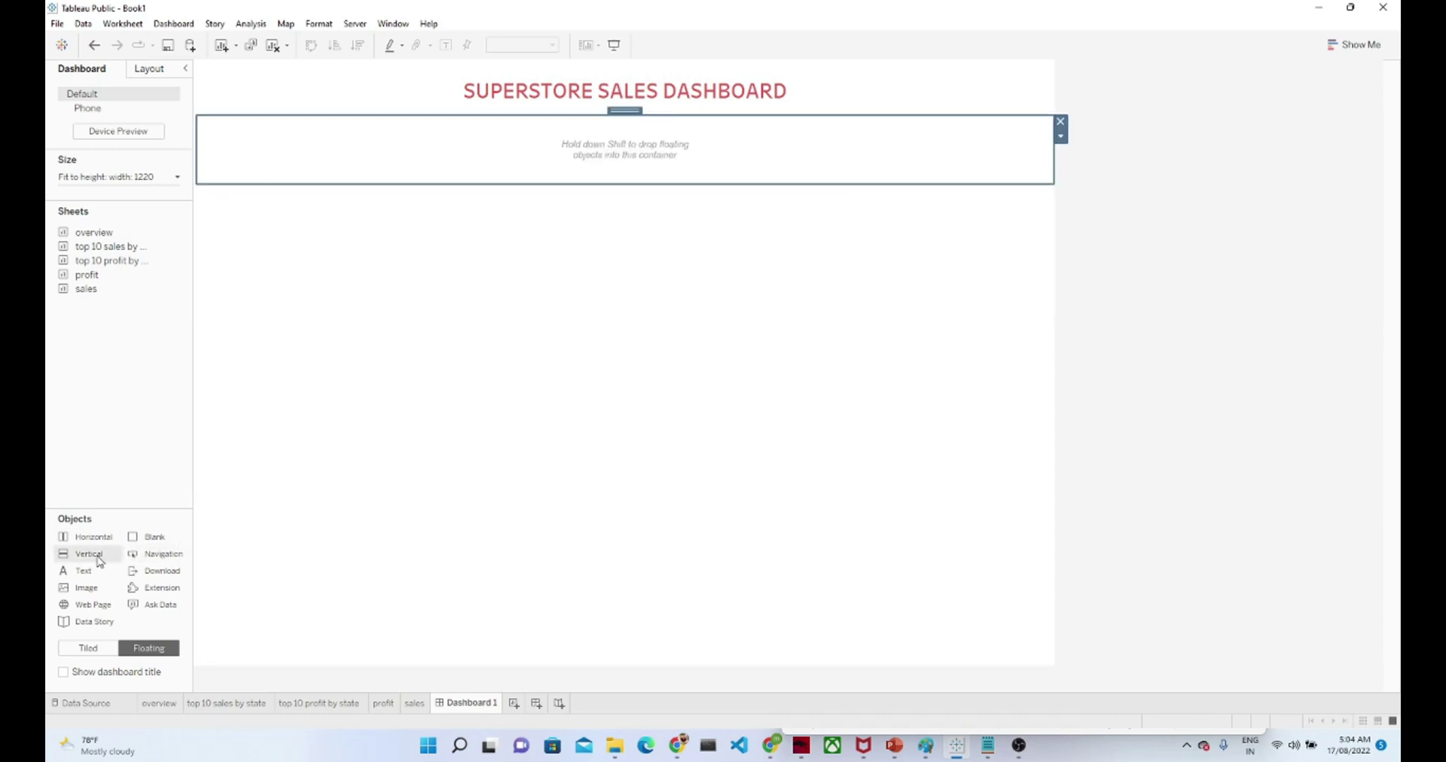
Place two floating vertical containers side by side below the horizontal strip, each filling about half the dashboard width with a small gap between.
drag(87, 536, 198, 188)
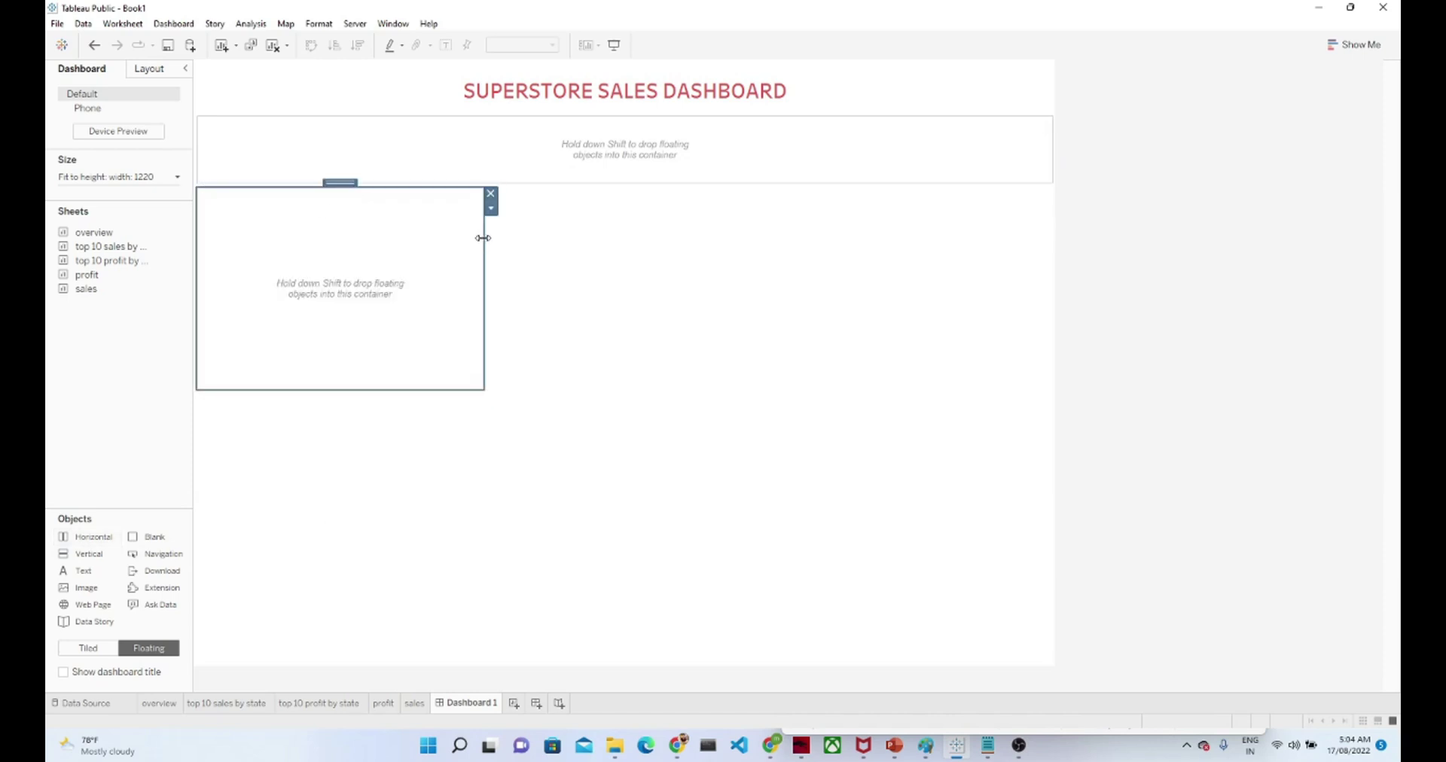
drag(483, 238, 605, 238)
drag(601, 237, 592, 229)
drag(80, 553, 594, 188)
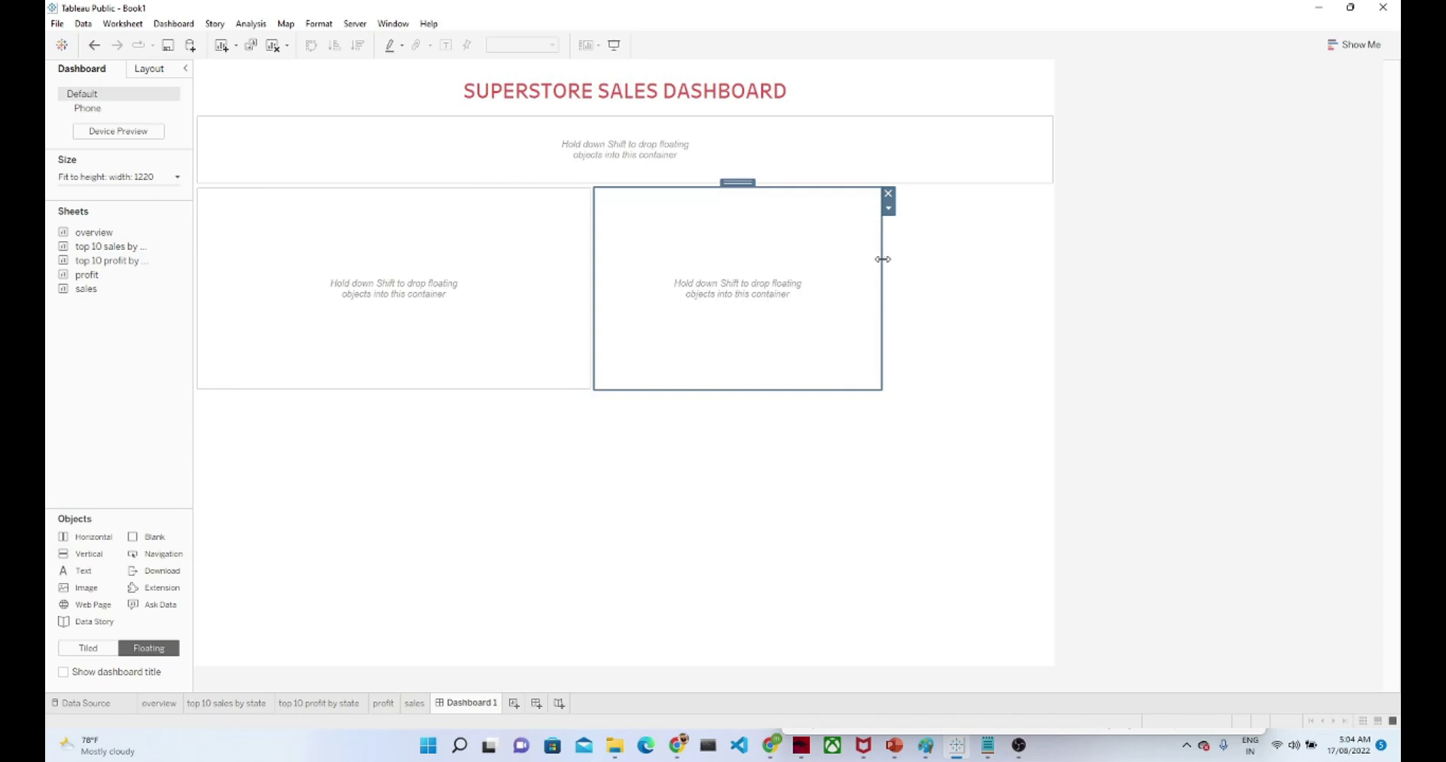
drag(883, 259, 1052, 258)
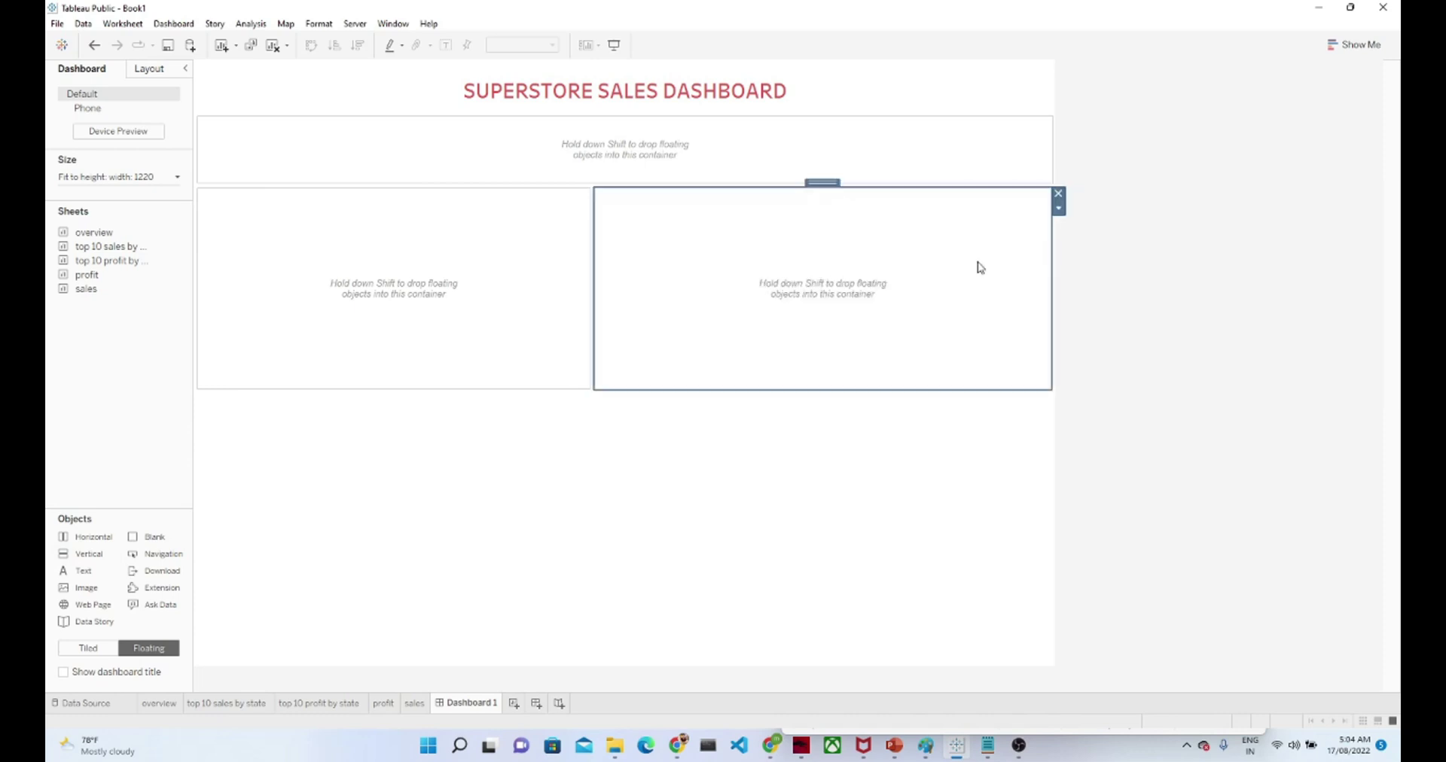
mouse_move(594, 316)
mouse_down()
mouse_move(624, 320)
mouse_move(610, 316)
mouse_up()
click(591, 321)
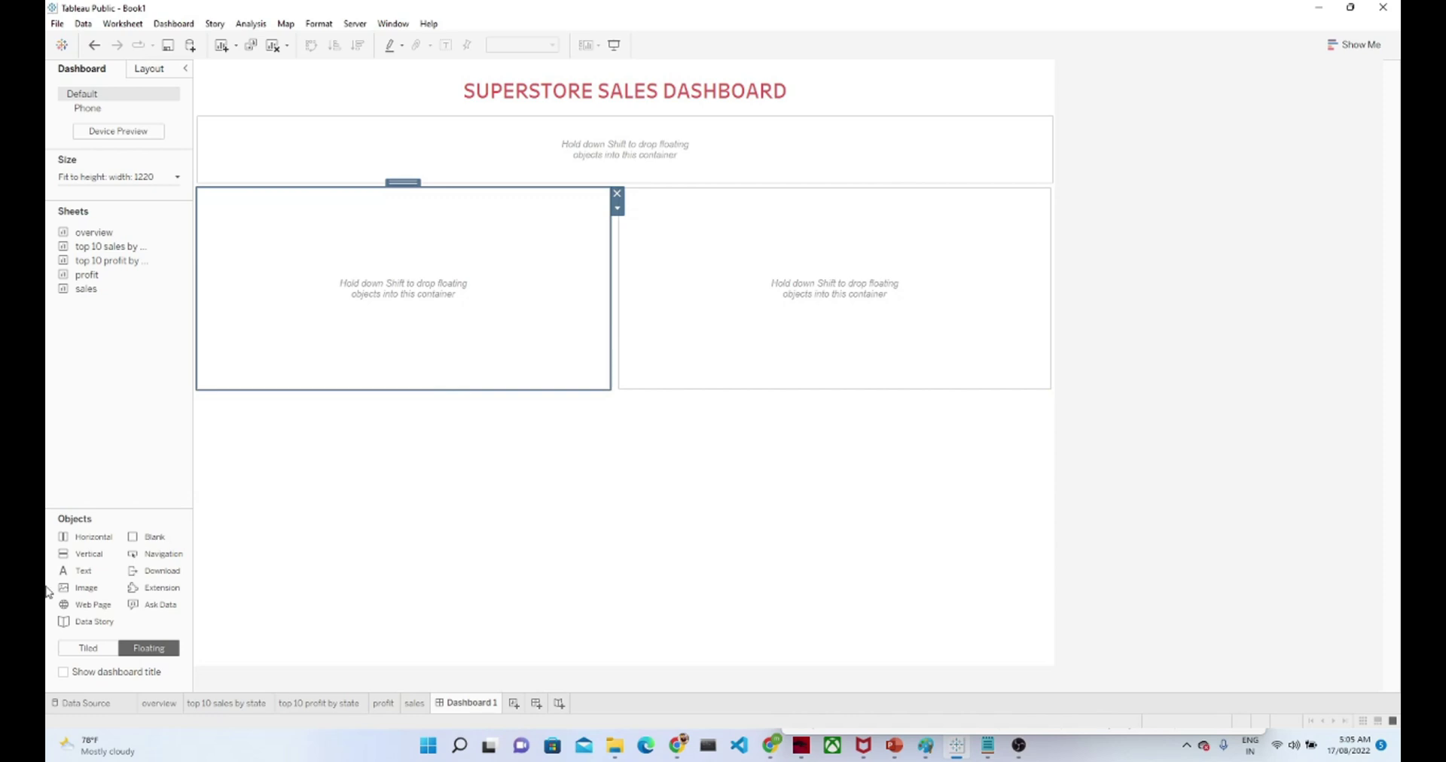
Place two more floating vertical containers side by side beneath the middle row, each about half the width and reaching near the dashboard's lower edge.
drag(89, 554, 198, 394)
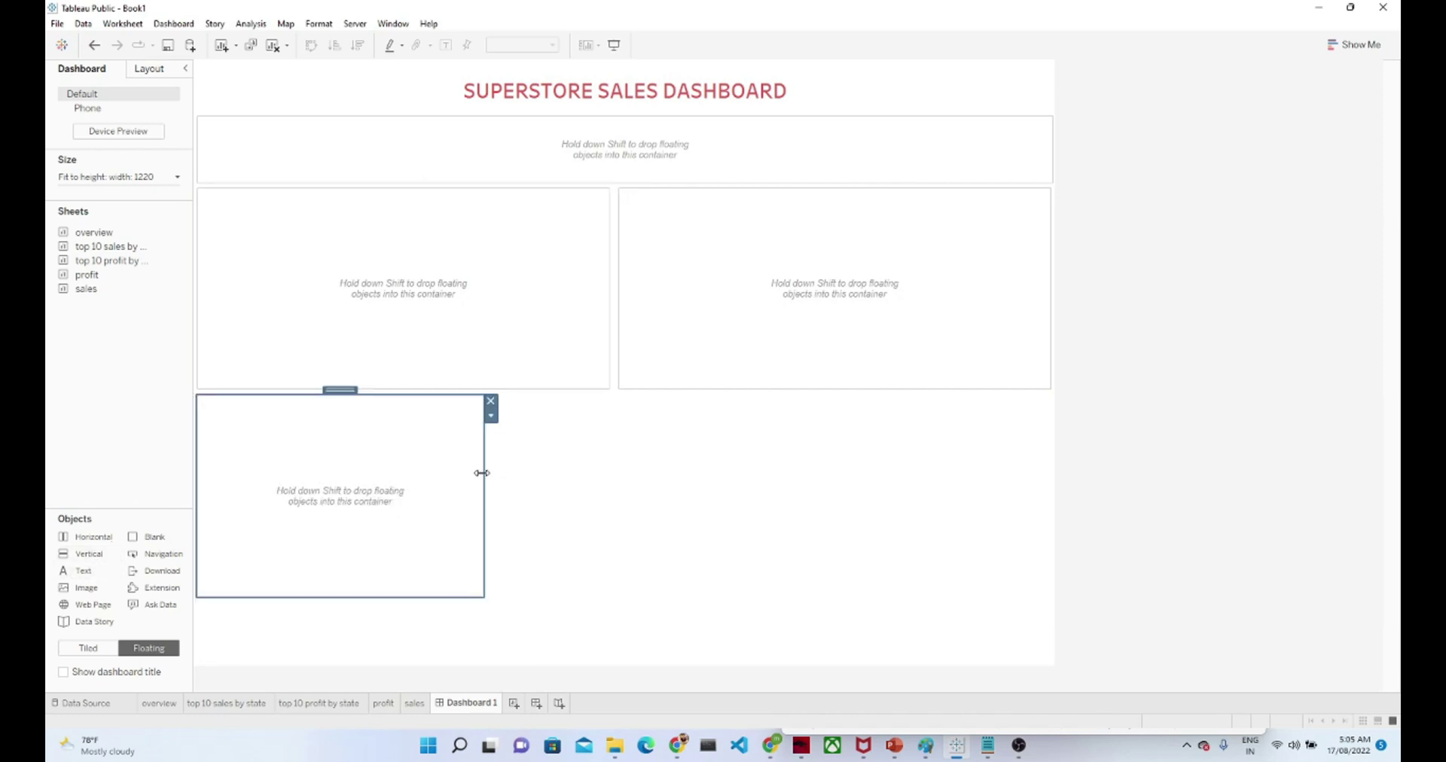
drag(482, 473, 614, 475)
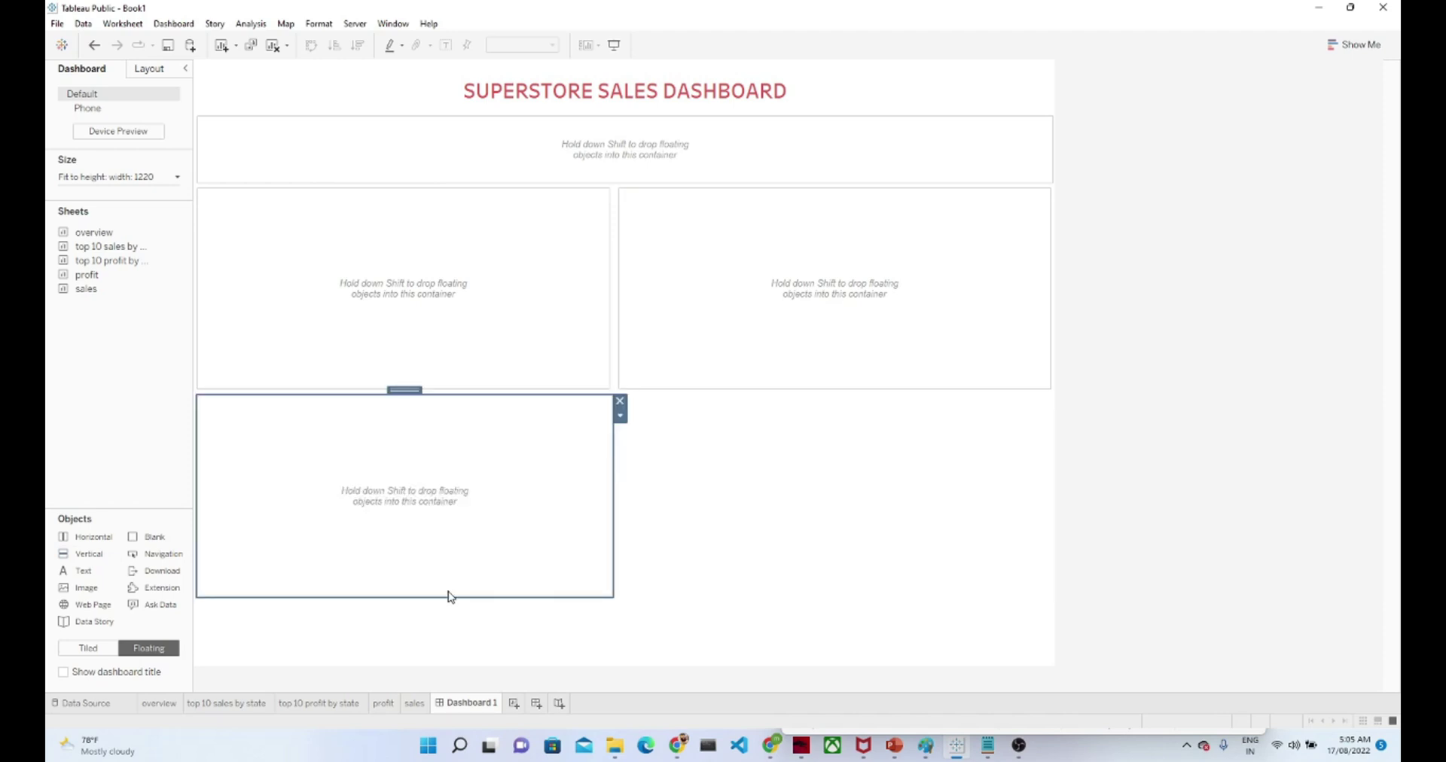
drag(430, 600, 421, 654)
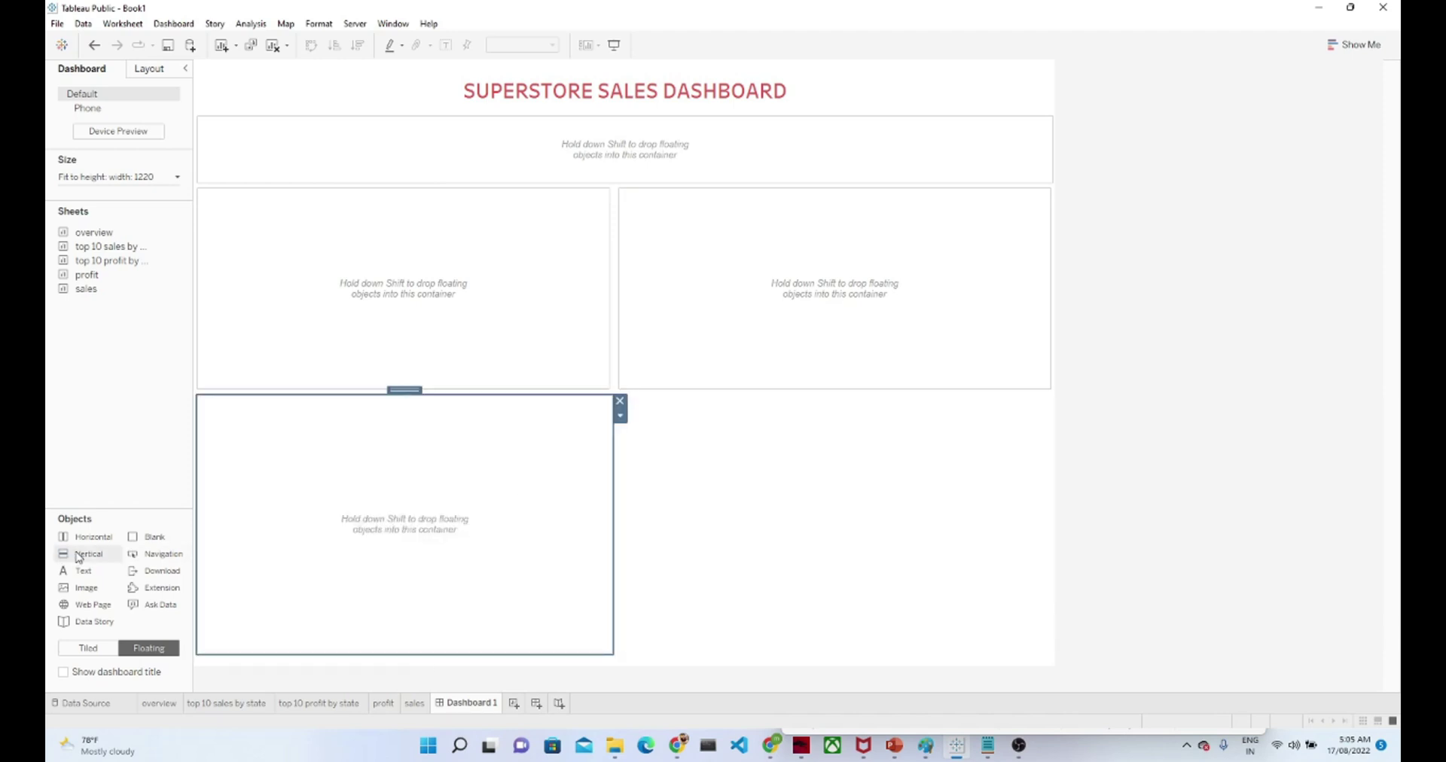
drag(94, 537, 618, 397)
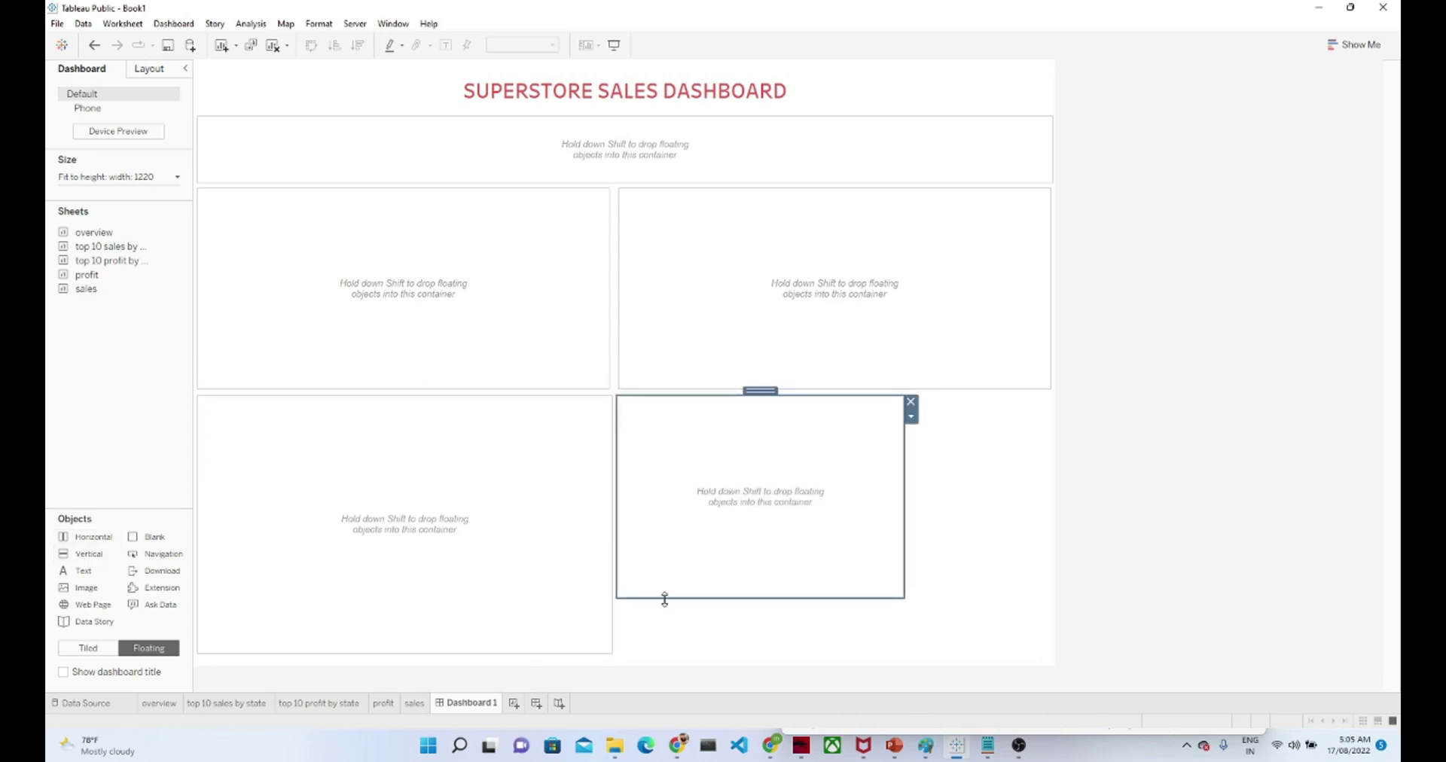
drag(665, 599, 678, 654)
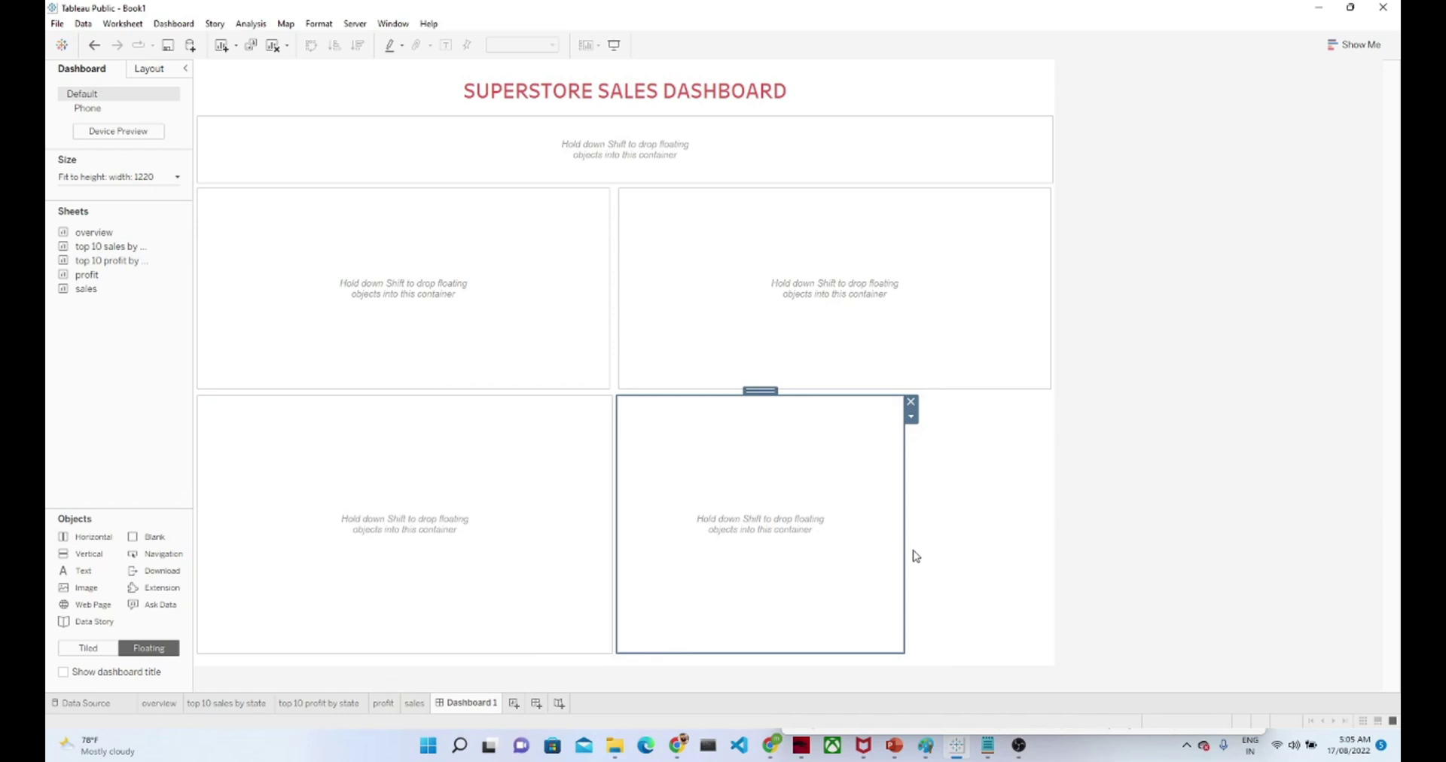
drag(905, 551, 1049, 542)
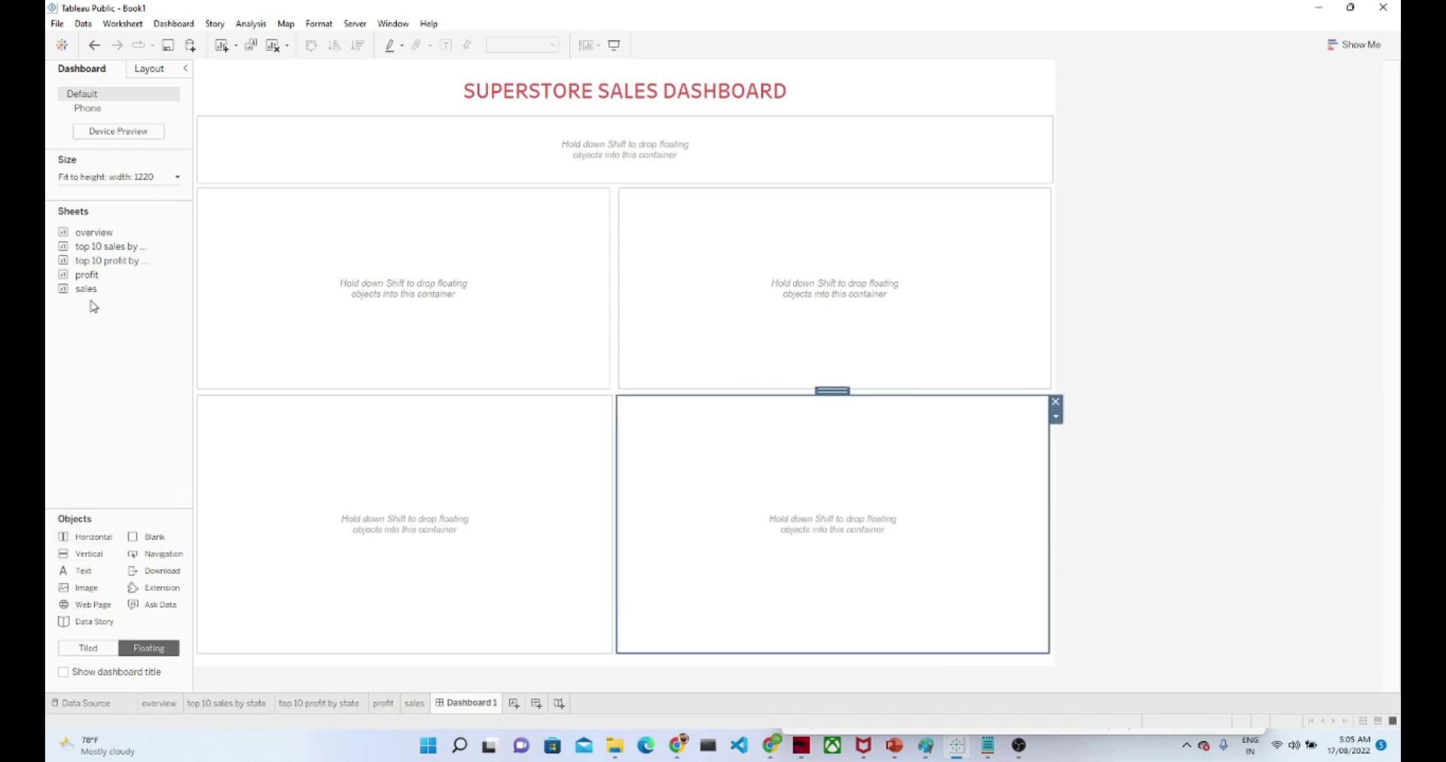
Place the overview sheet as a tiled object in the strip below the dashboard title and hide the sheet's title.
drag(94, 235, 83, 268)
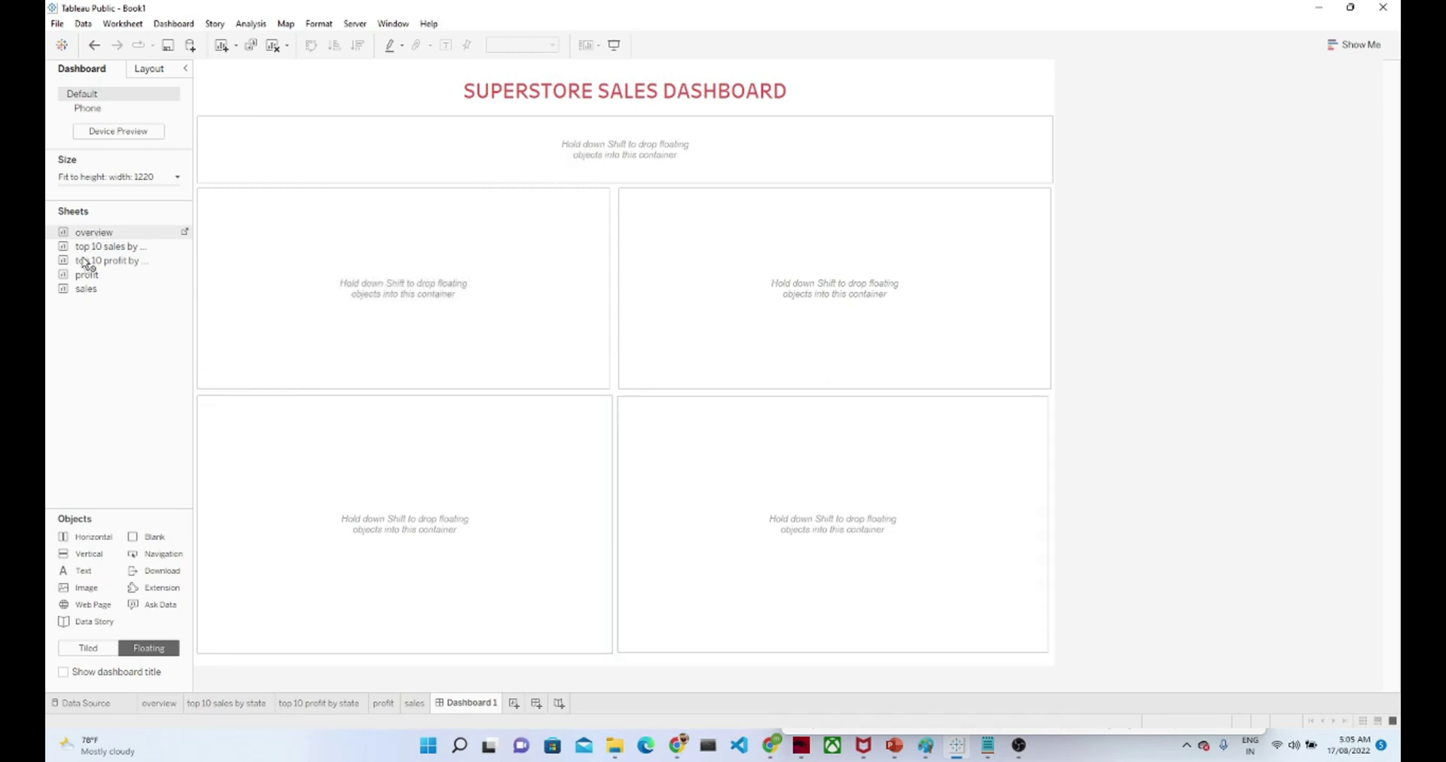
click(89, 649)
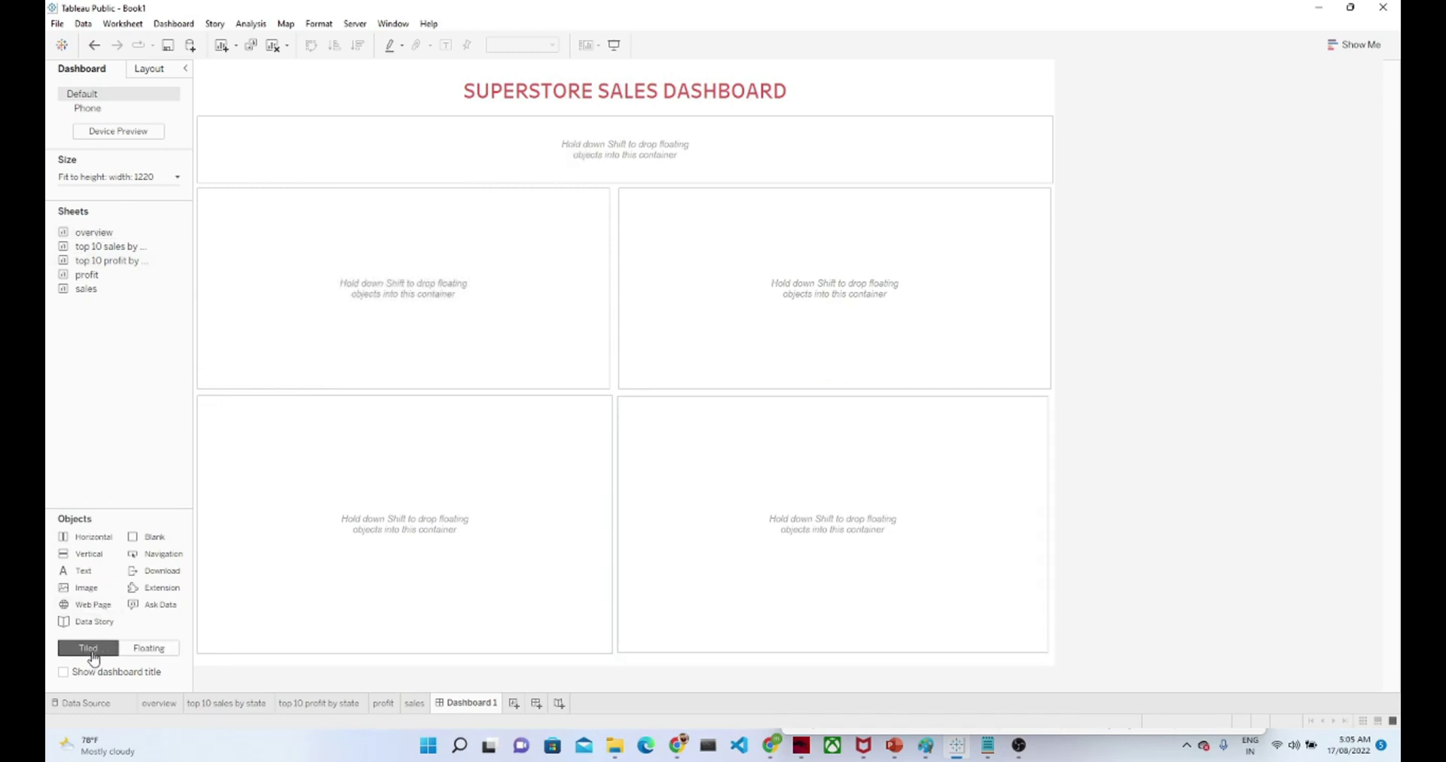
drag(84, 233, 265, 161)
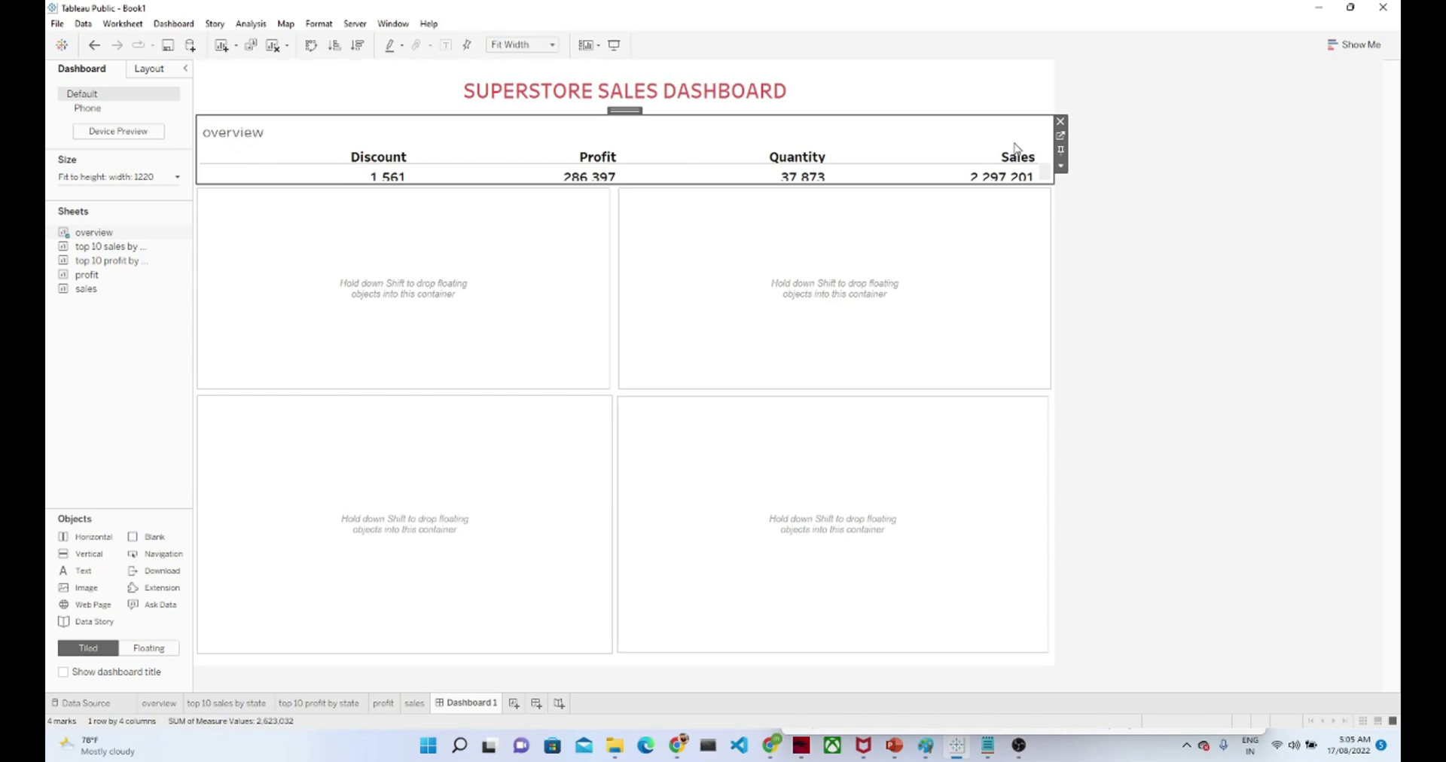
click(1060, 165)
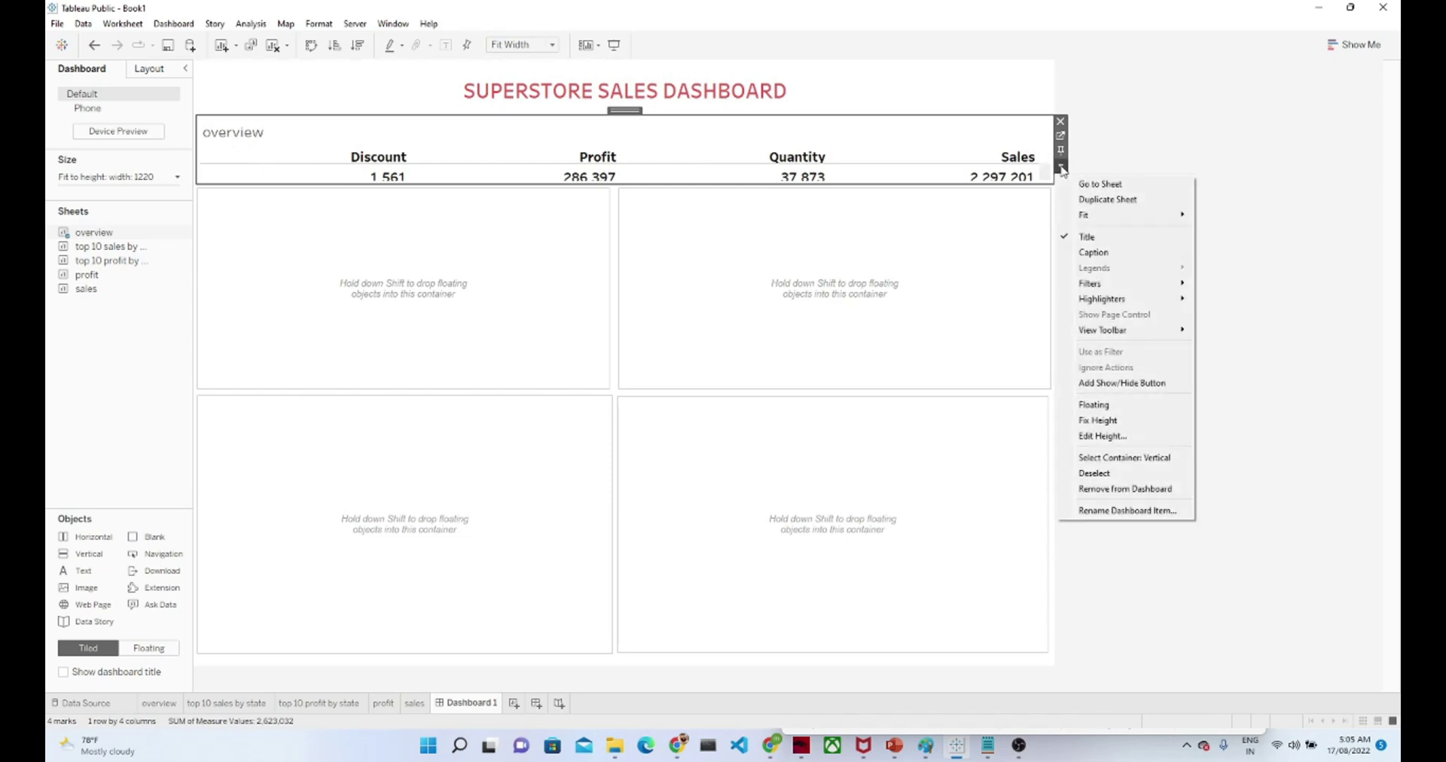
click(1089, 238)
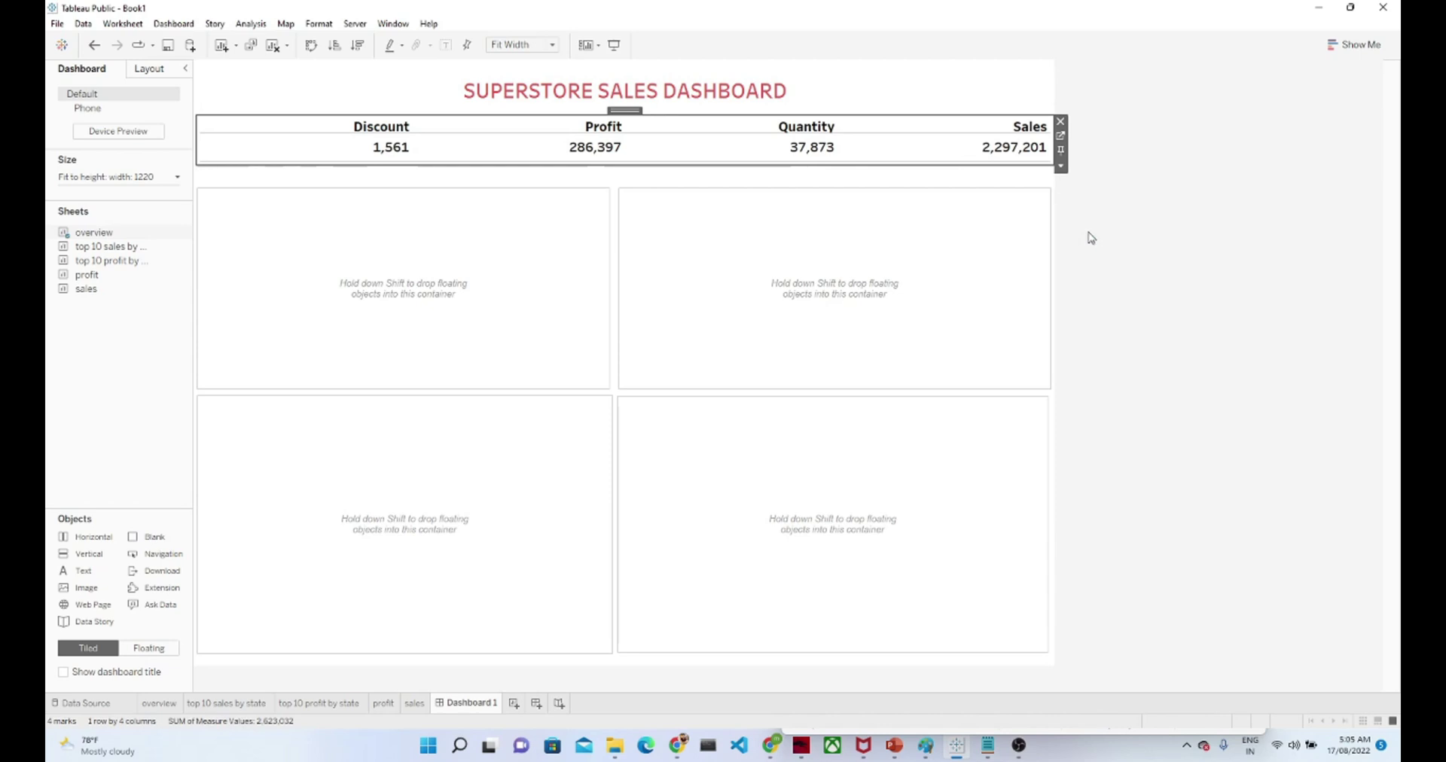
click(1120, 224)
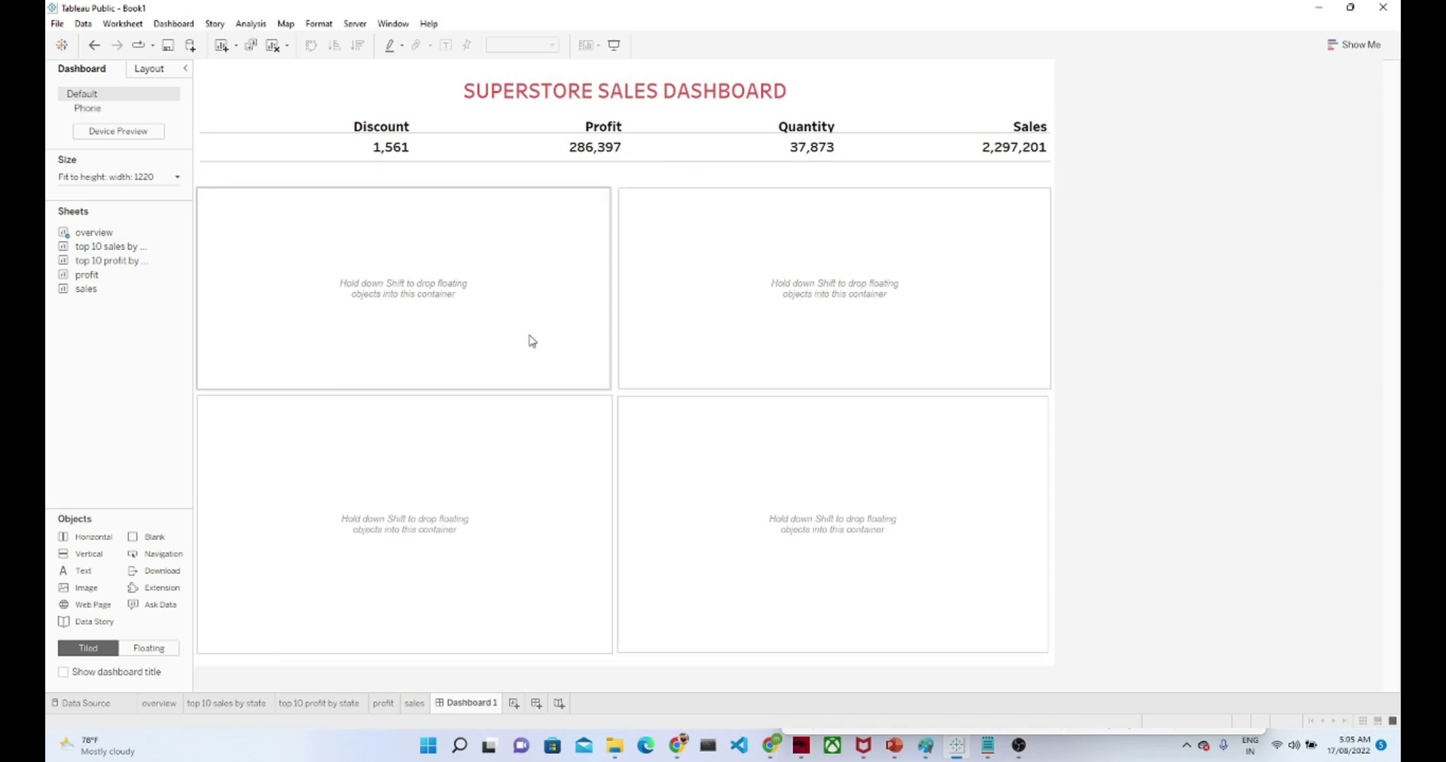
Place the top 10 sales by state sheet in the middle row's left container and make its State legend floating.
mouse_move(113, 257)
mouse_down()
mouse_move(342, 263)
mouse_move(210, 399)
mouse_move(421, 256)
mouse_move(475, 245)
mouse_move(115, 260)
mouse_up()
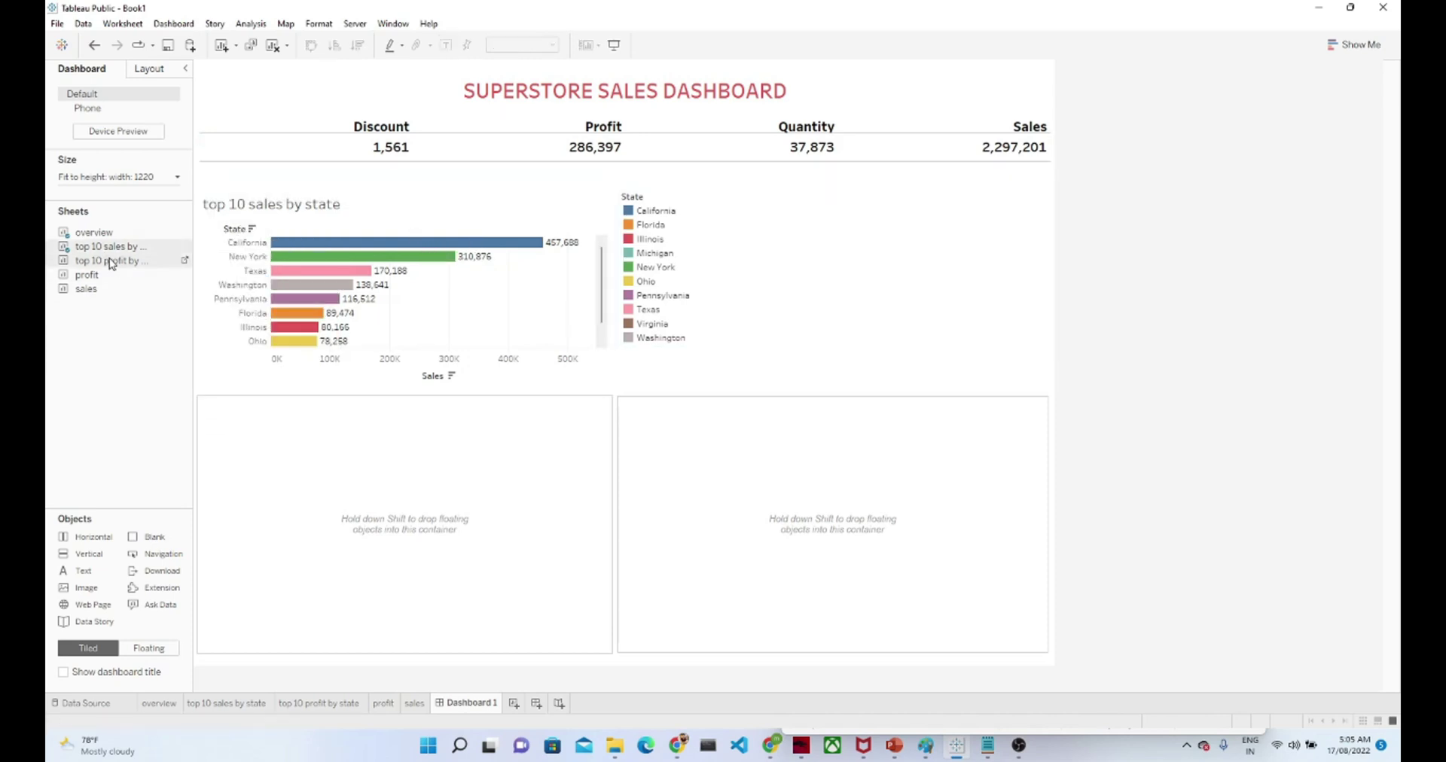
click(693, 251)
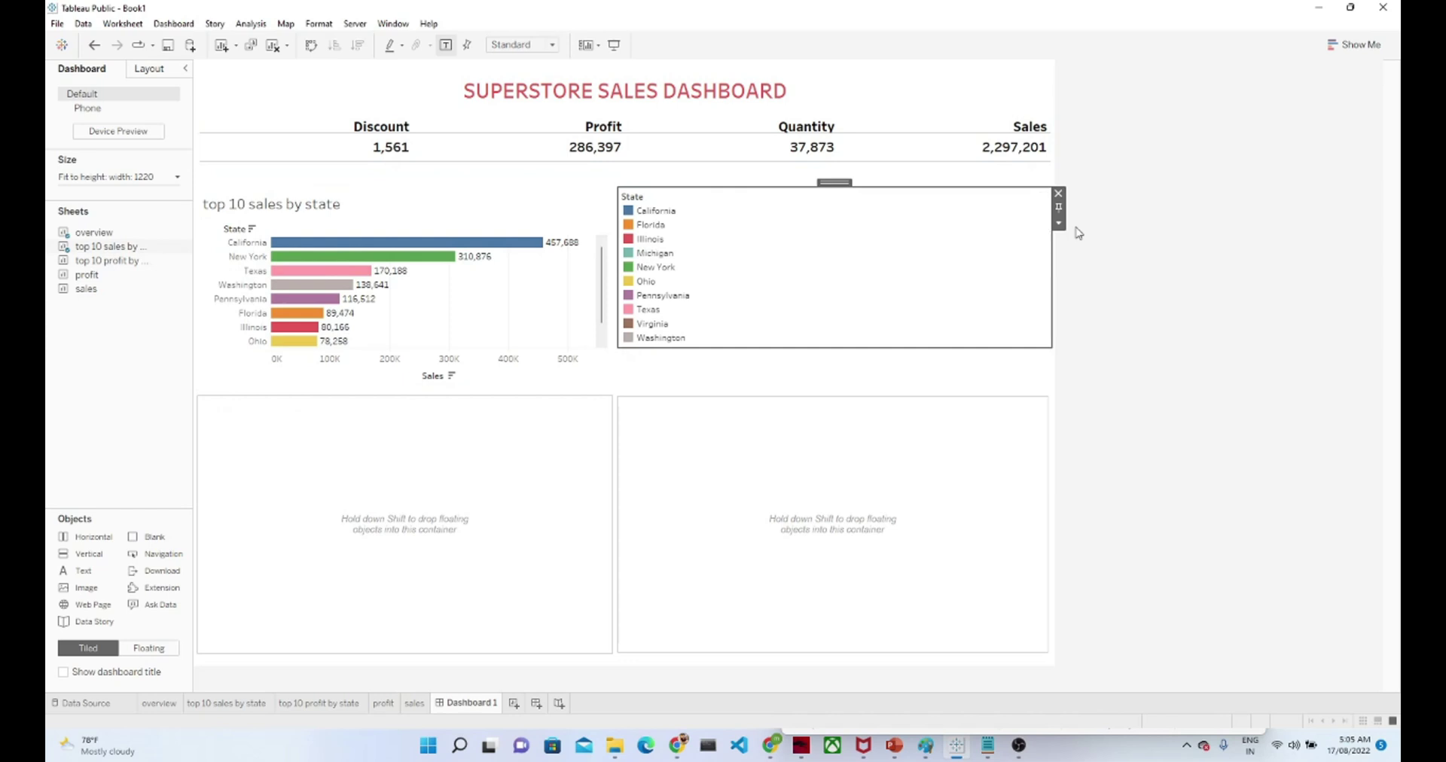
click(1059, 225)
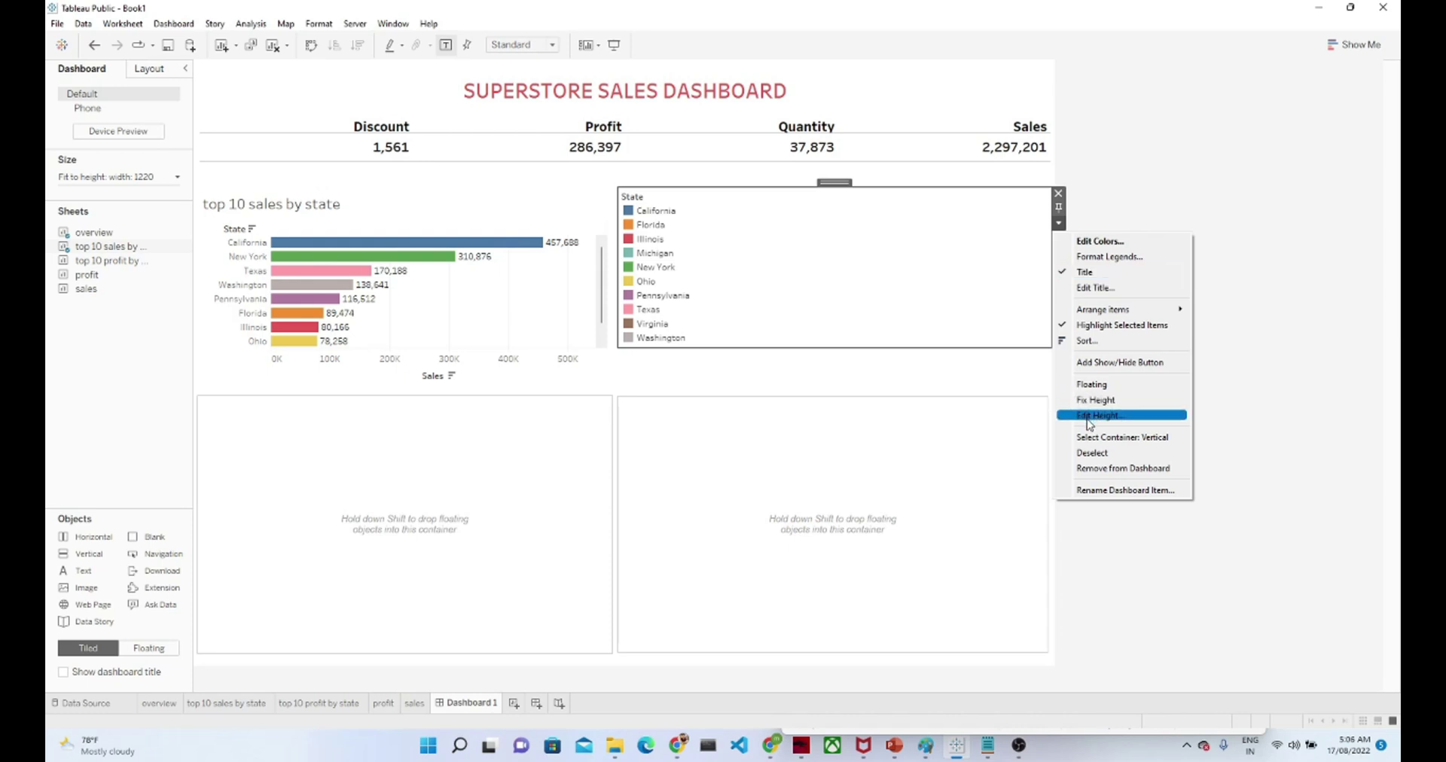
click(1100, 386)
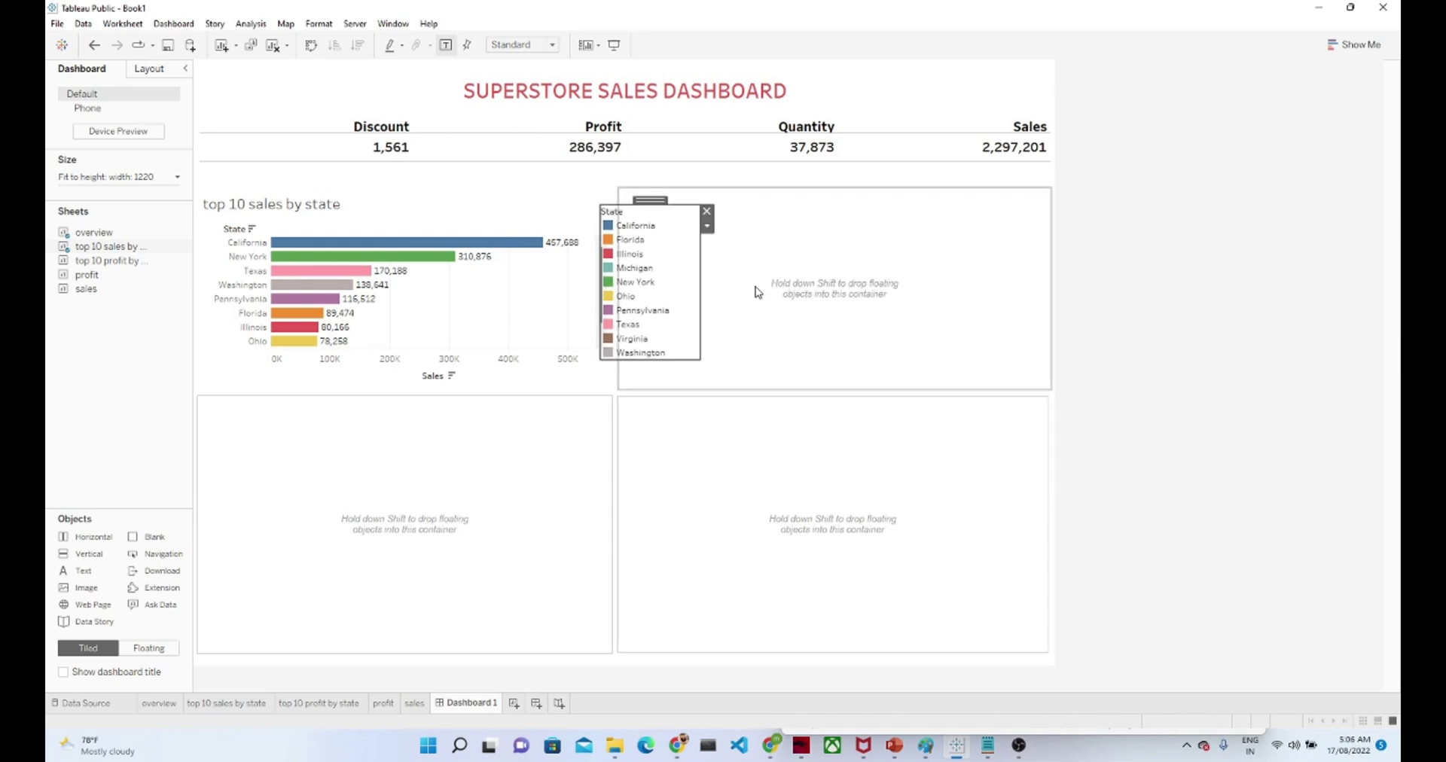
Try the floating State legend as a narrow box and as a wide single-row strip beneath the sales chart.
drag(652, 204, 600, 259)
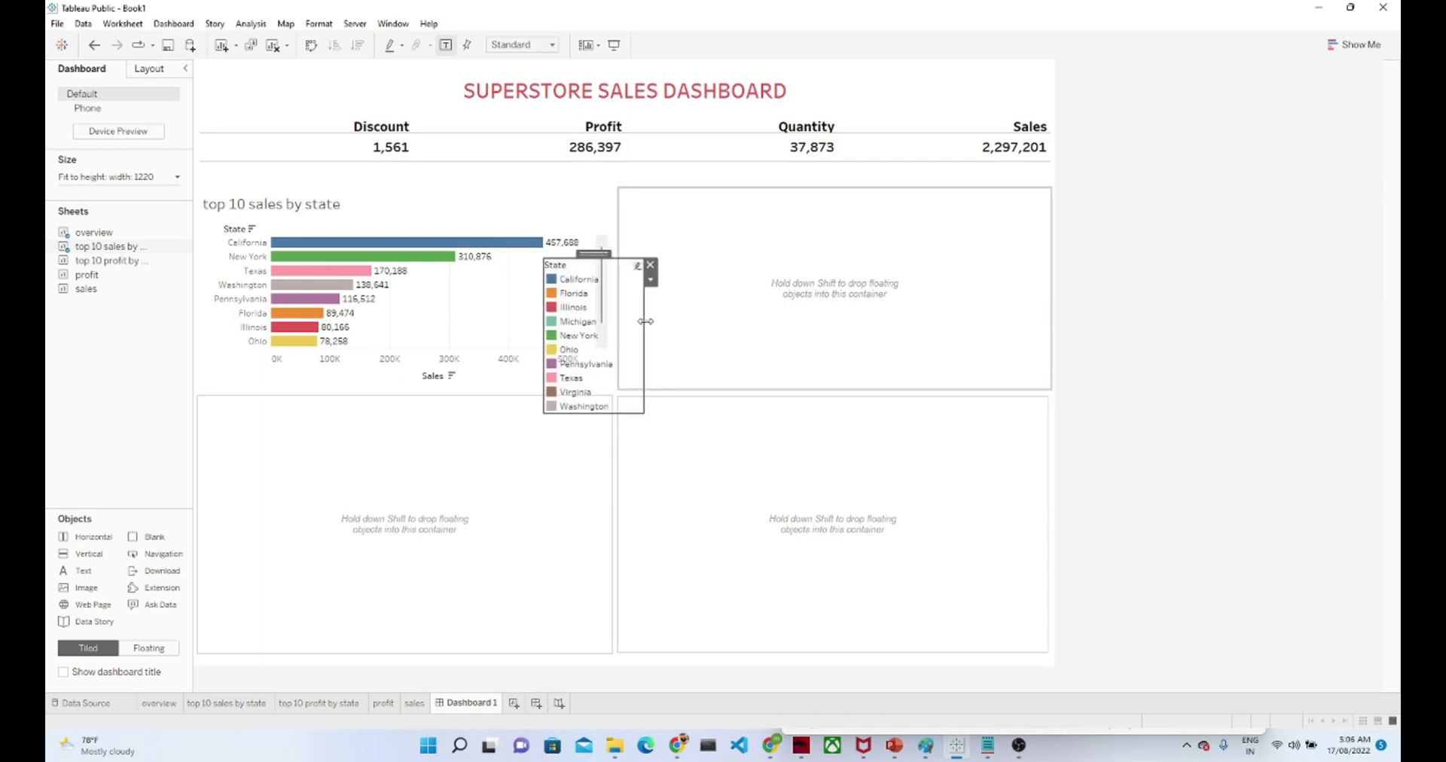
drag(646, 322, 601, 323)
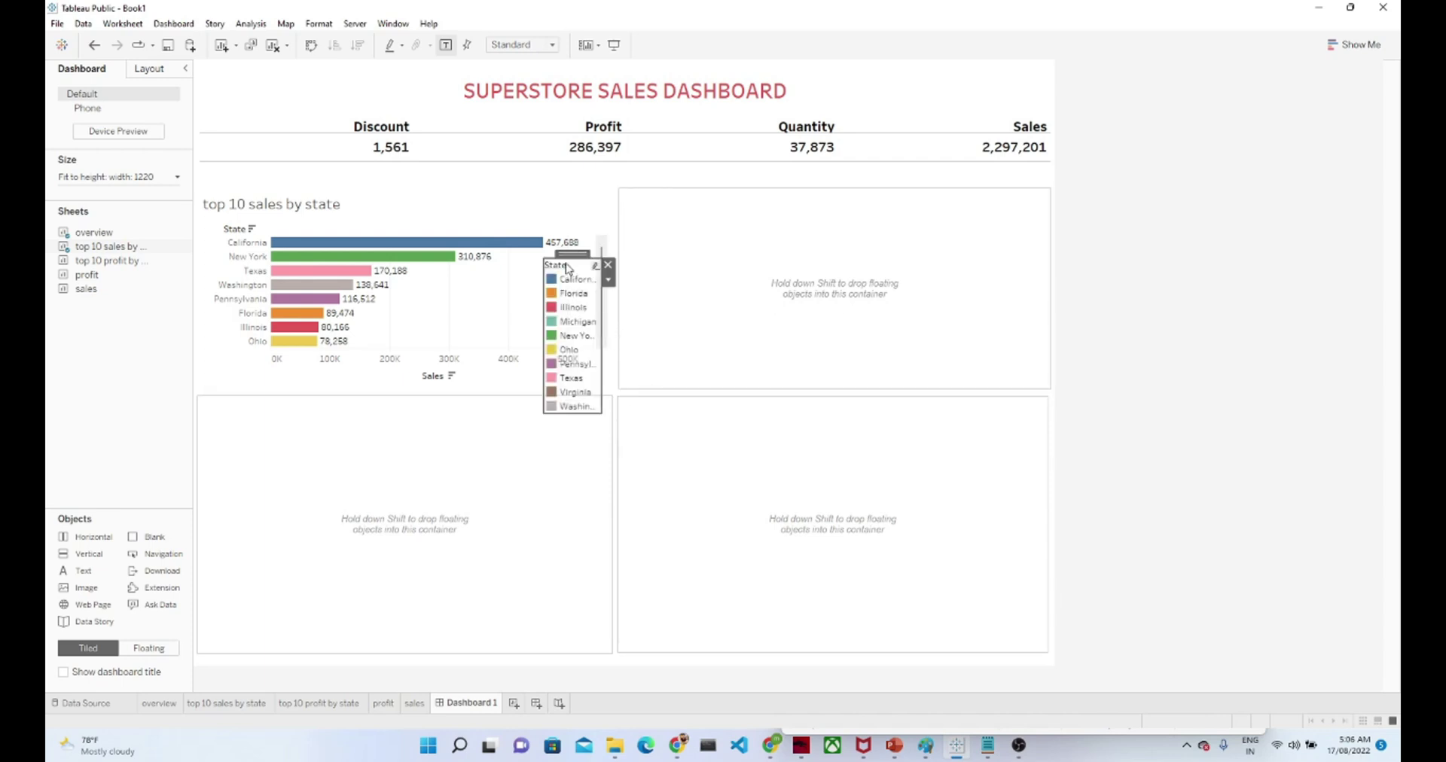
drag(571, 255, 248, 355)
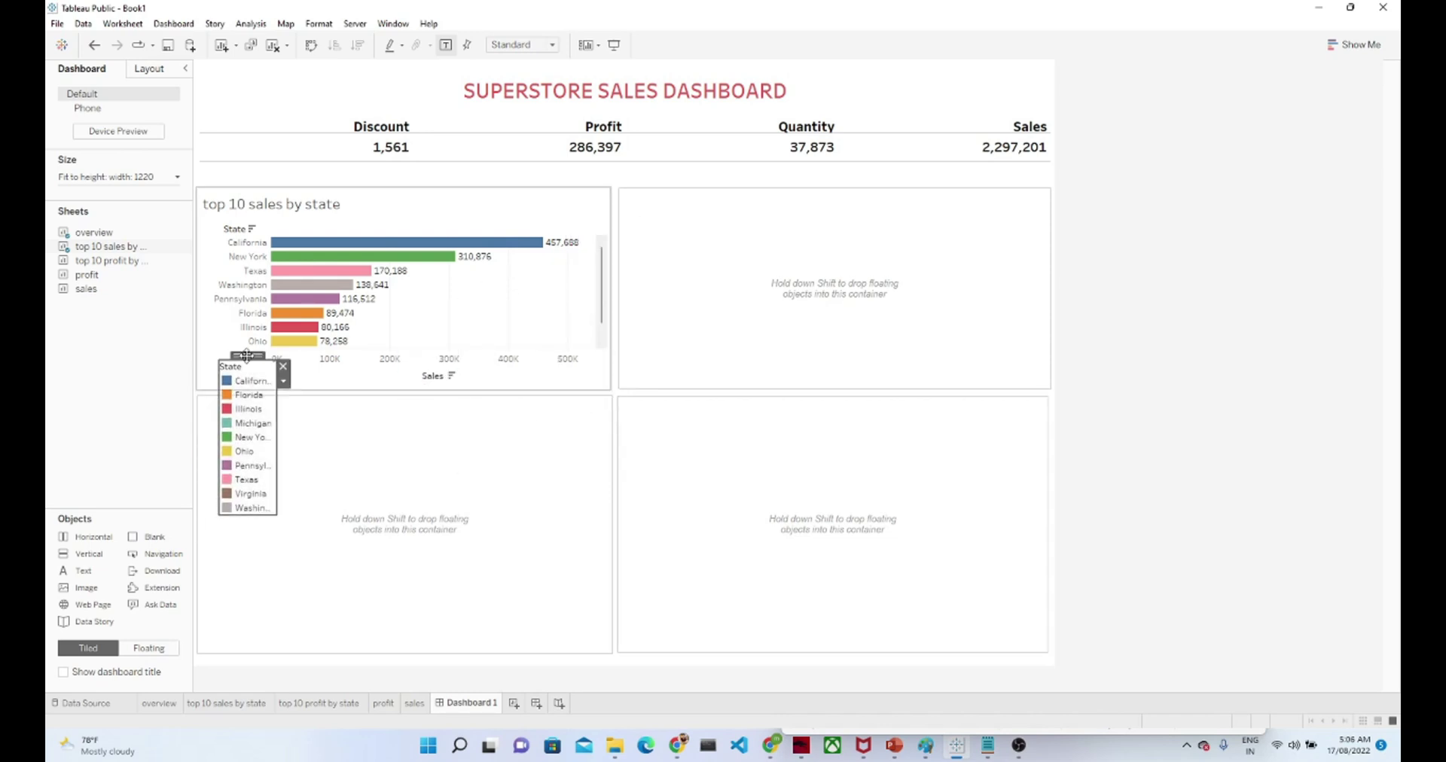
click(283, 381)
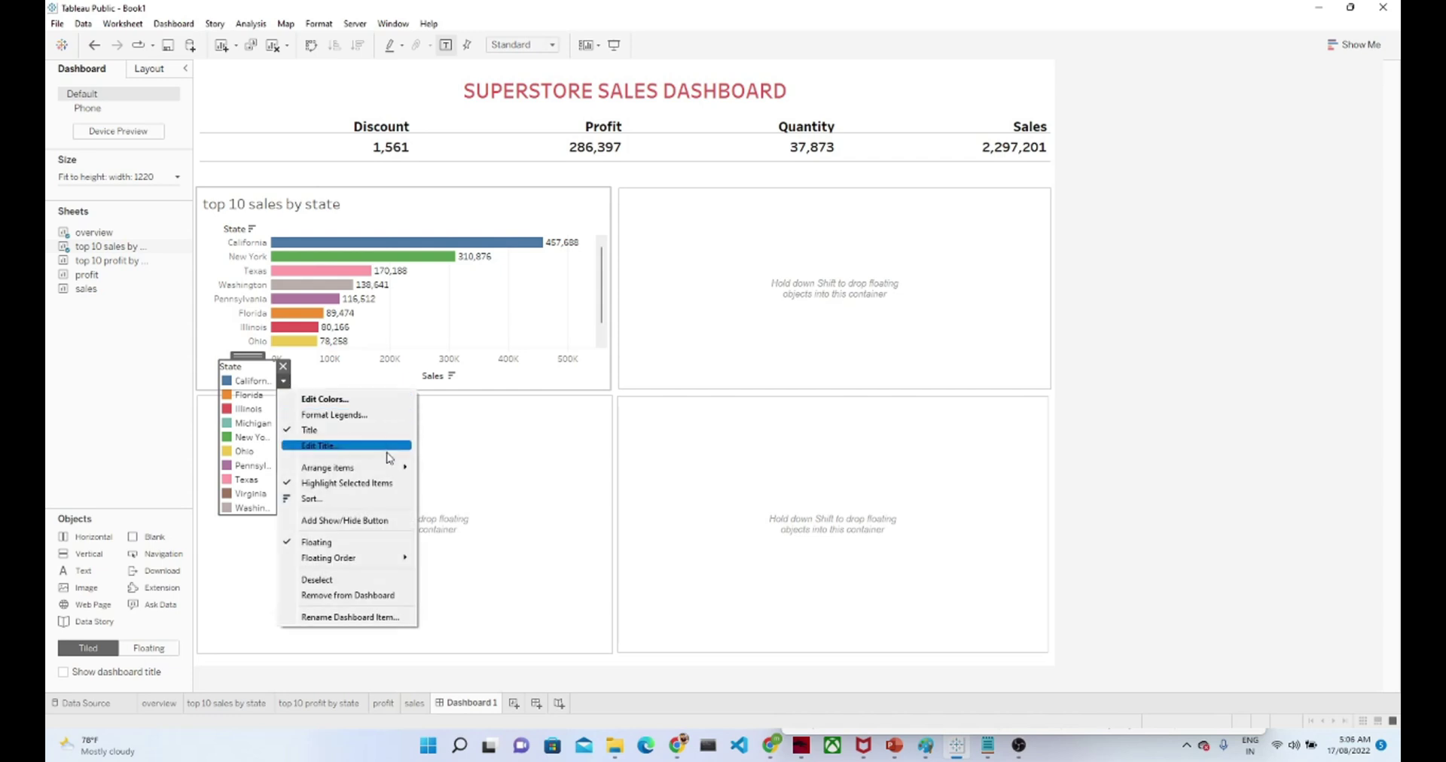
mouse_move(387, 468)
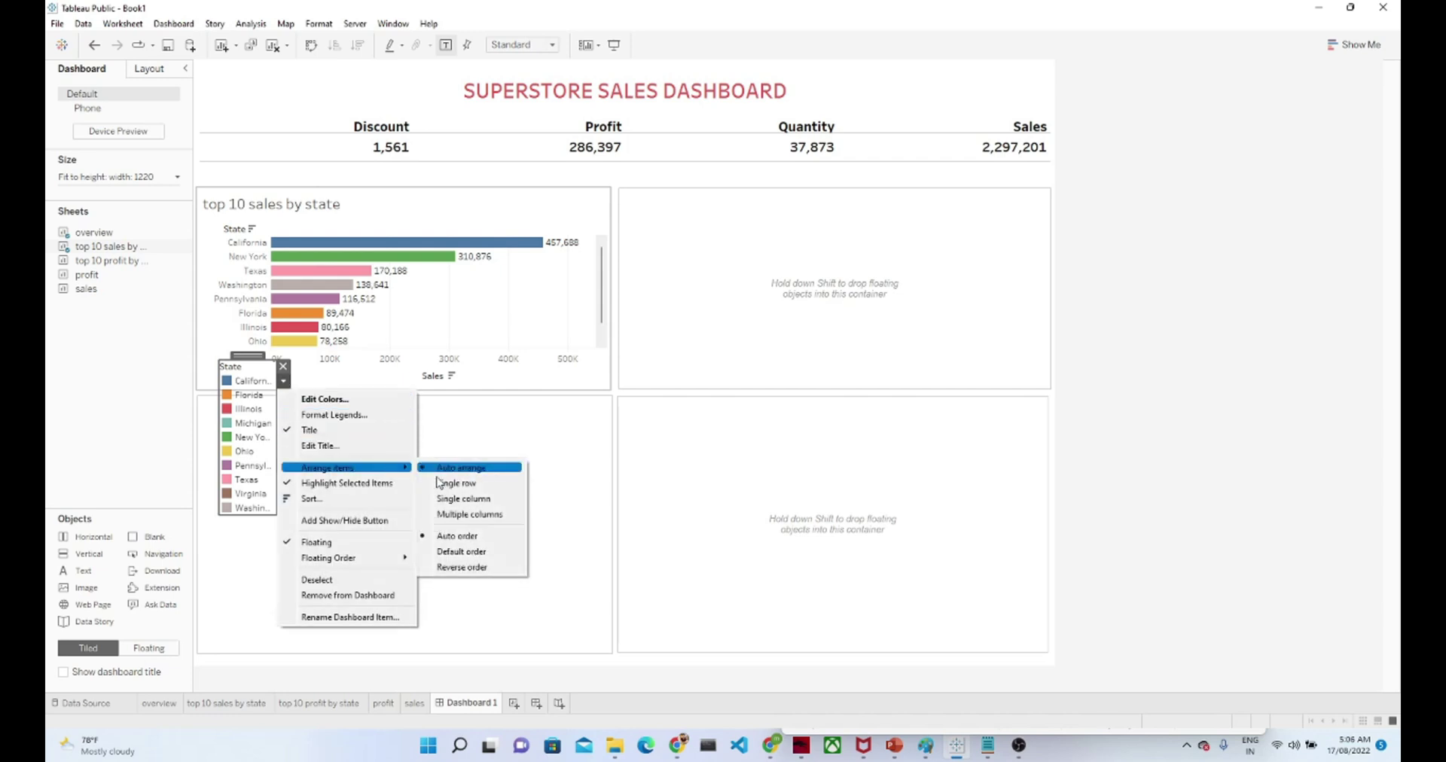
click(475, 485)
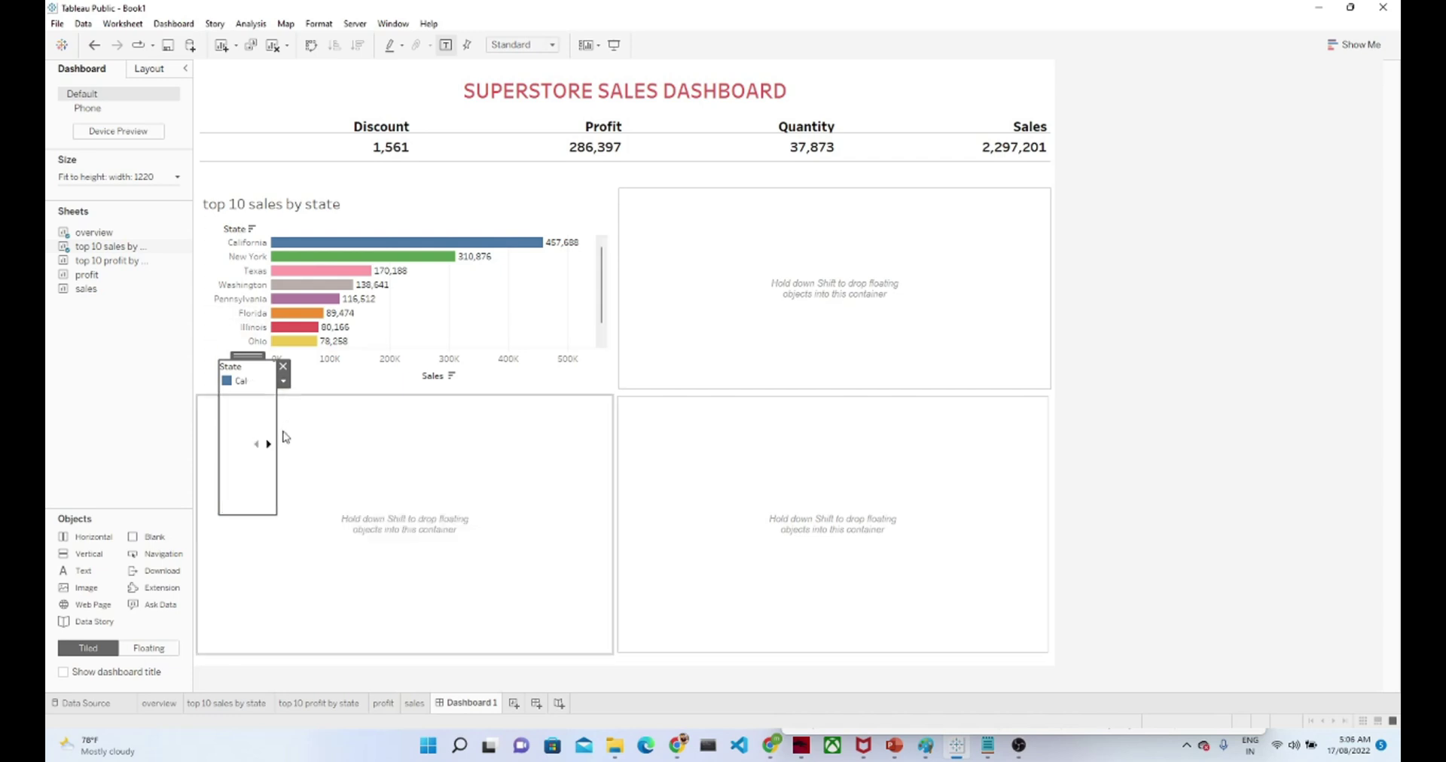
drag(247, 513, 609, 369)
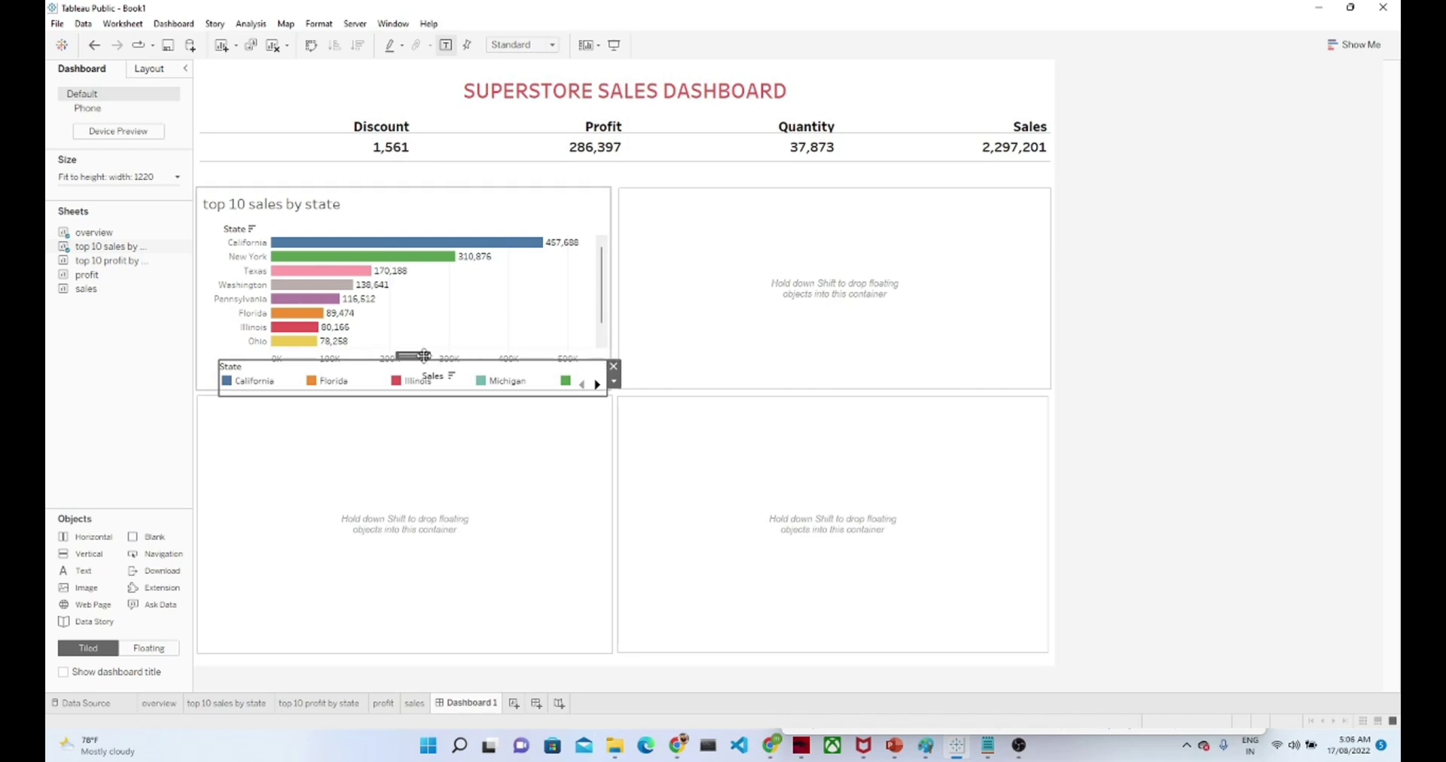
drag(415, 354, 748, 305)
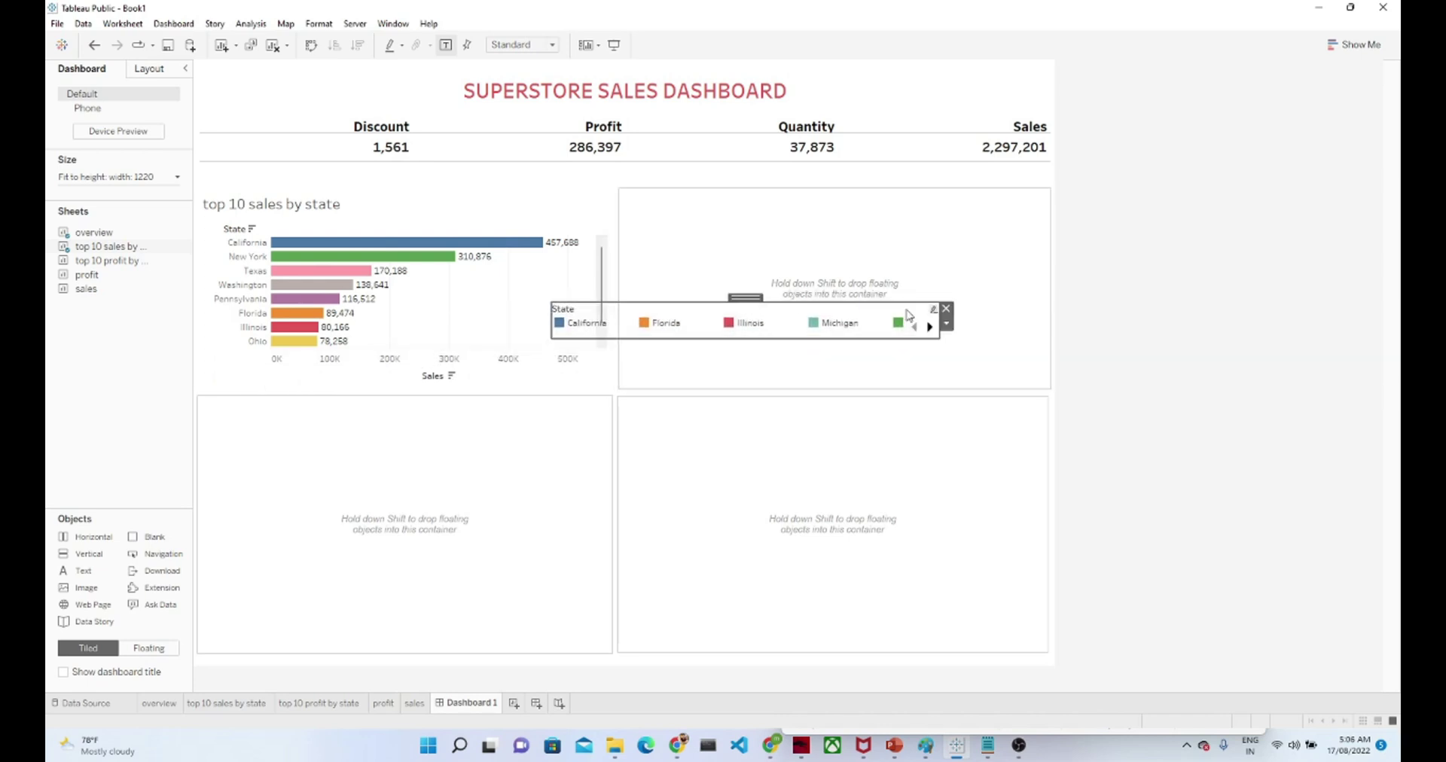
Remove the sales chart's State legend and place the top 10 profit by state sheet in the middle row's right container.
click(946, 310)
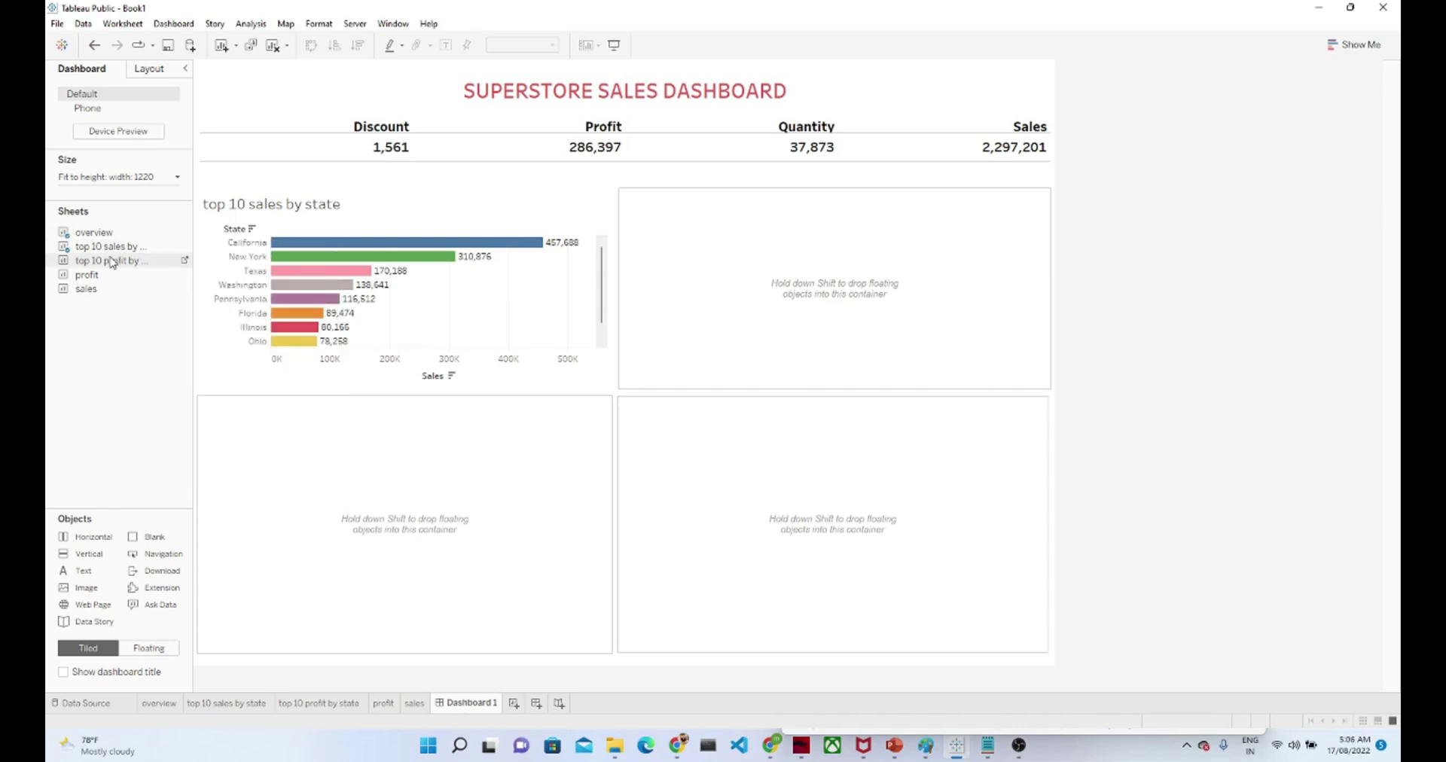
drag(111, 261, 744, 270)
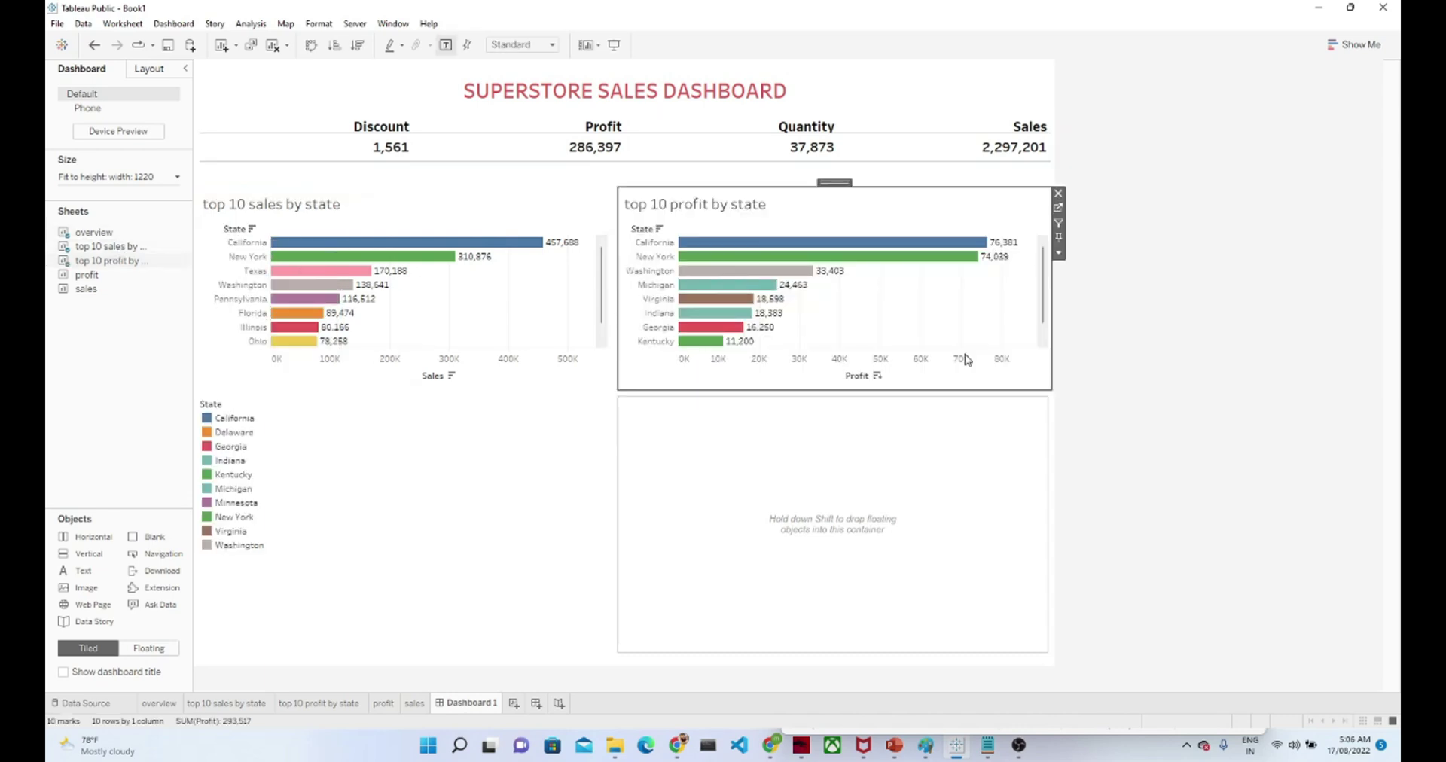
click(1133, 392)
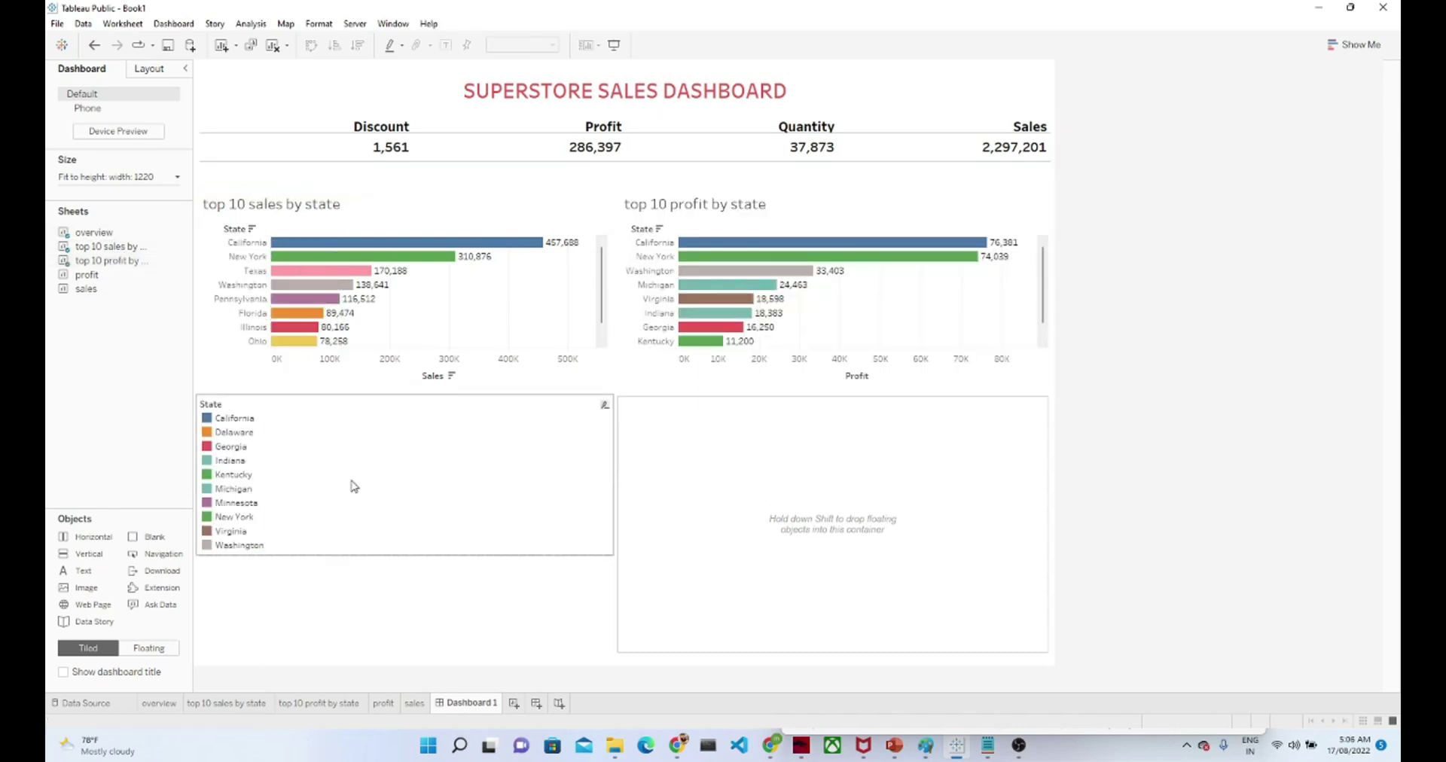
Make the profit chart's State legend floating and remove it from the dashboard.
click(299, 476)
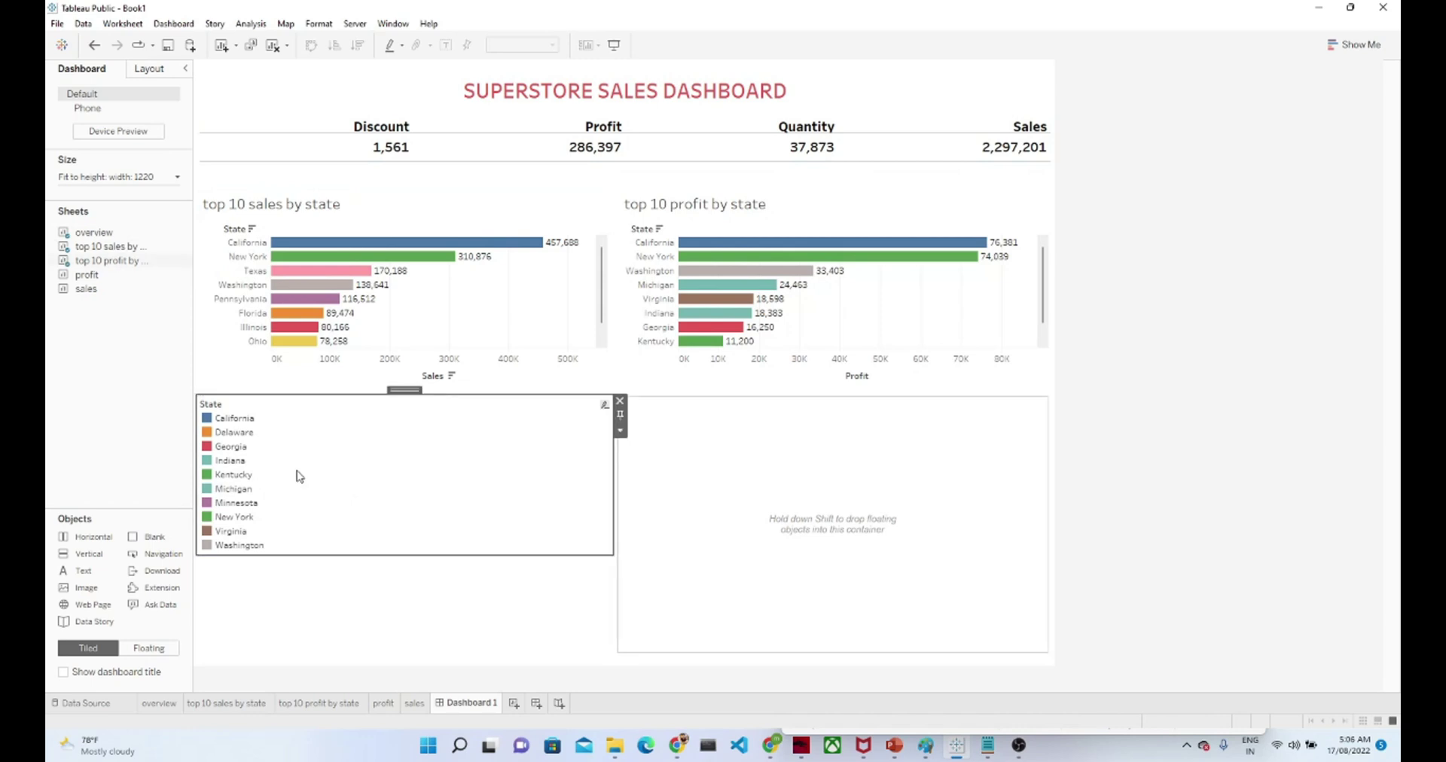
click(620, 432)
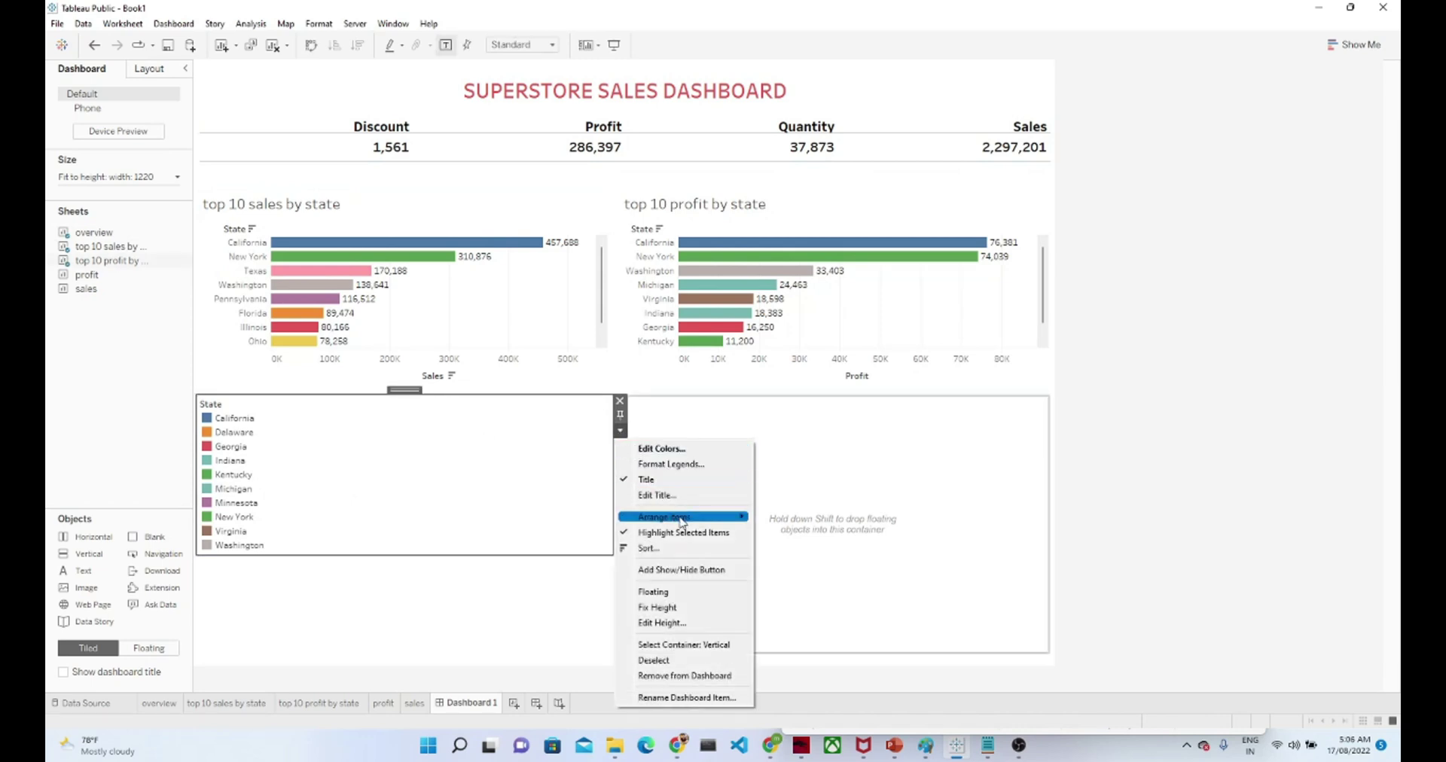
mouse_move(681, 519)
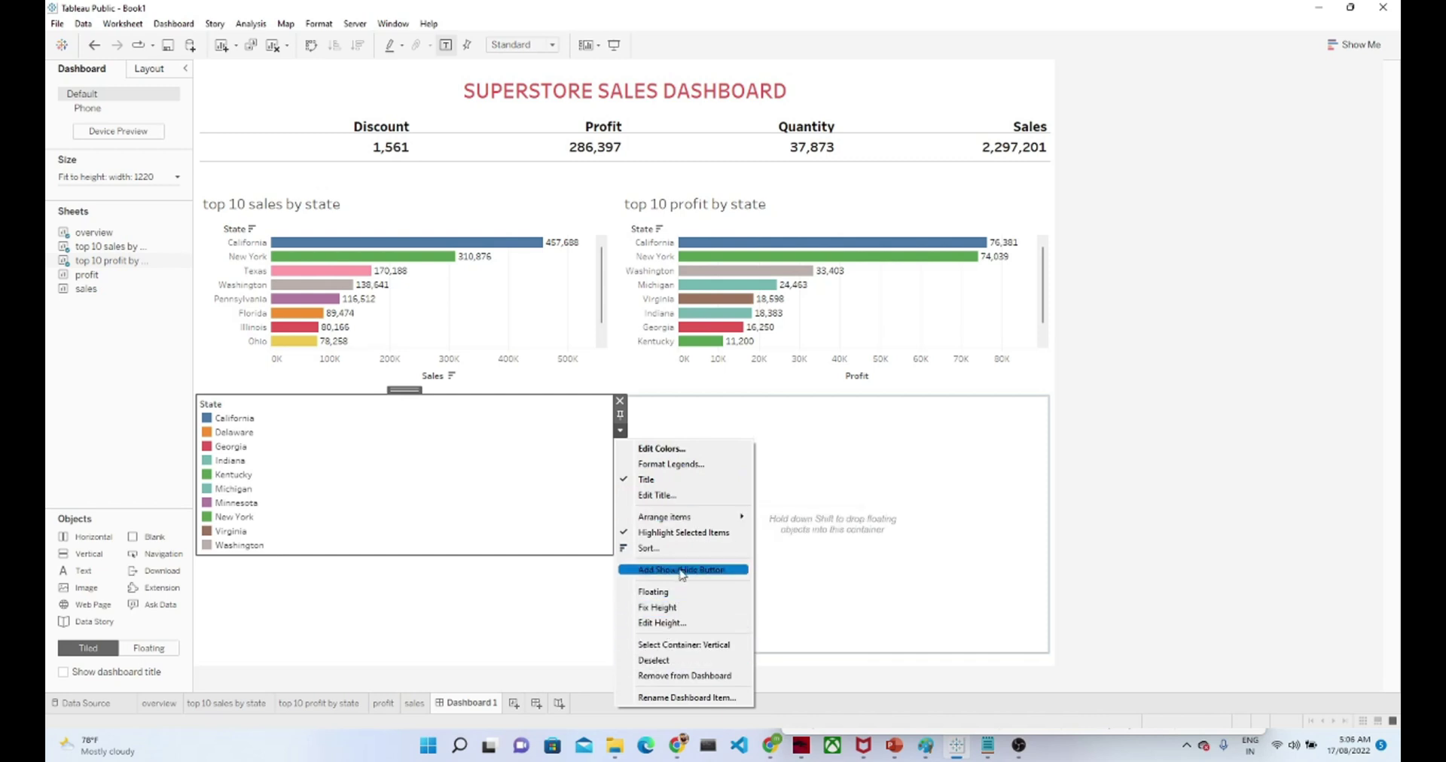
click(668, 593)
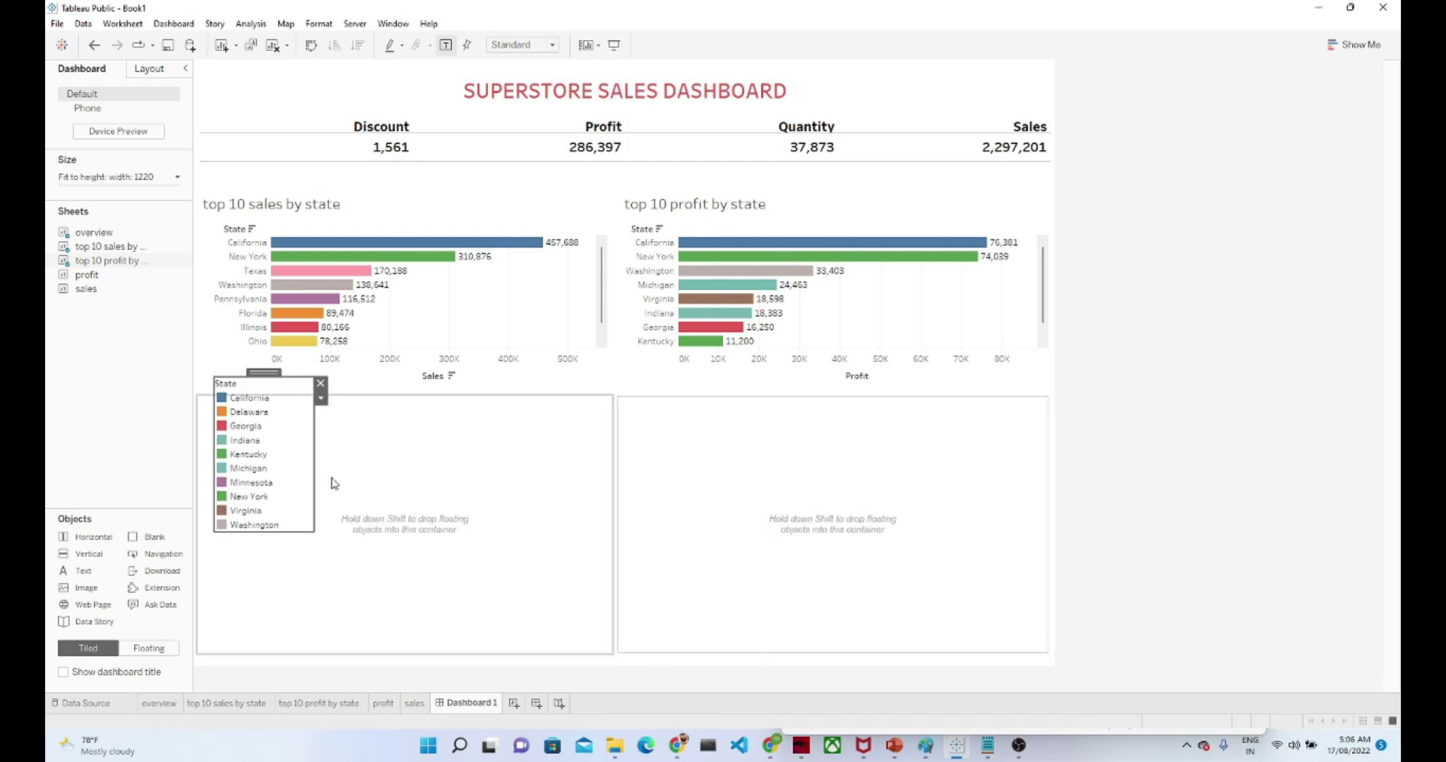
drag(314, 476, 268, 485)
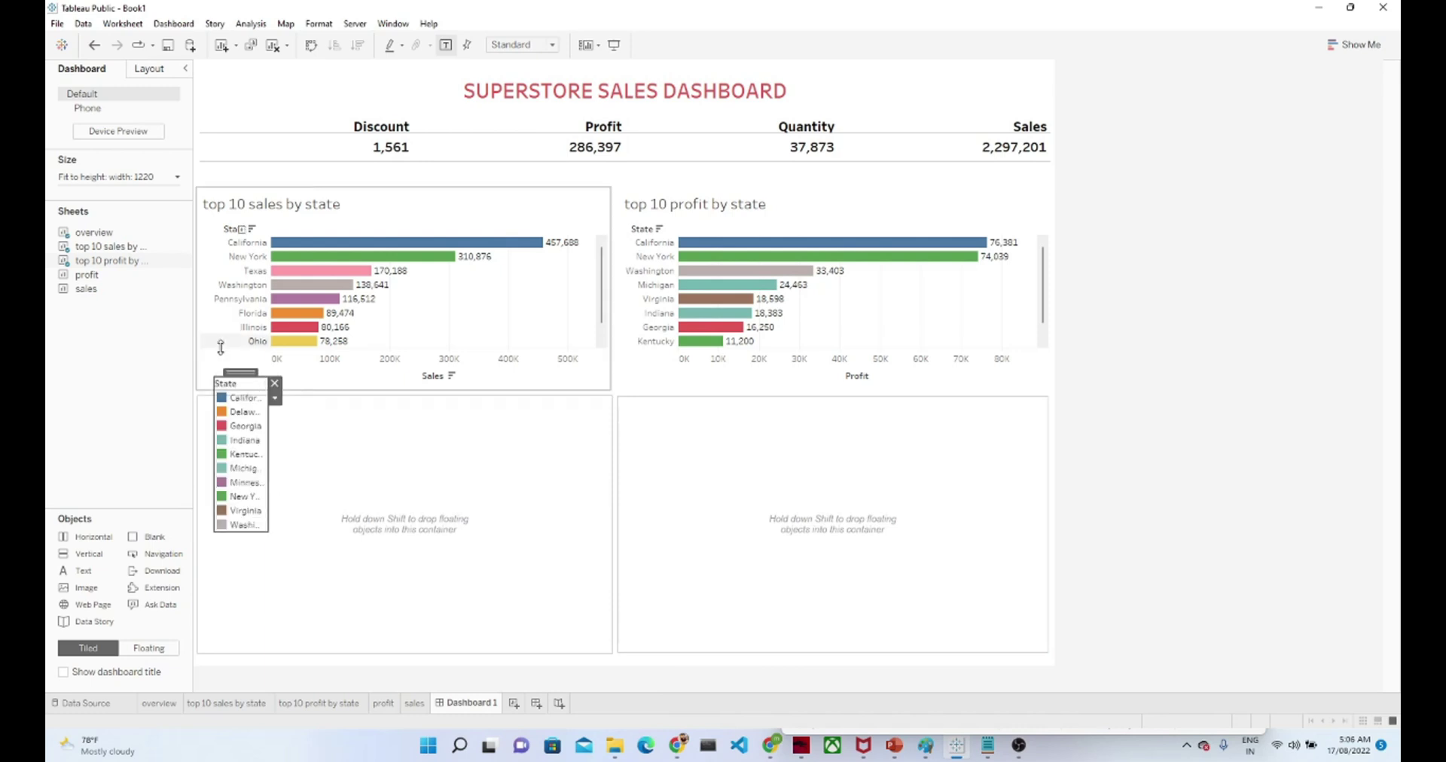
drag(238, 369, 1026, 208)
click(1061, 218)
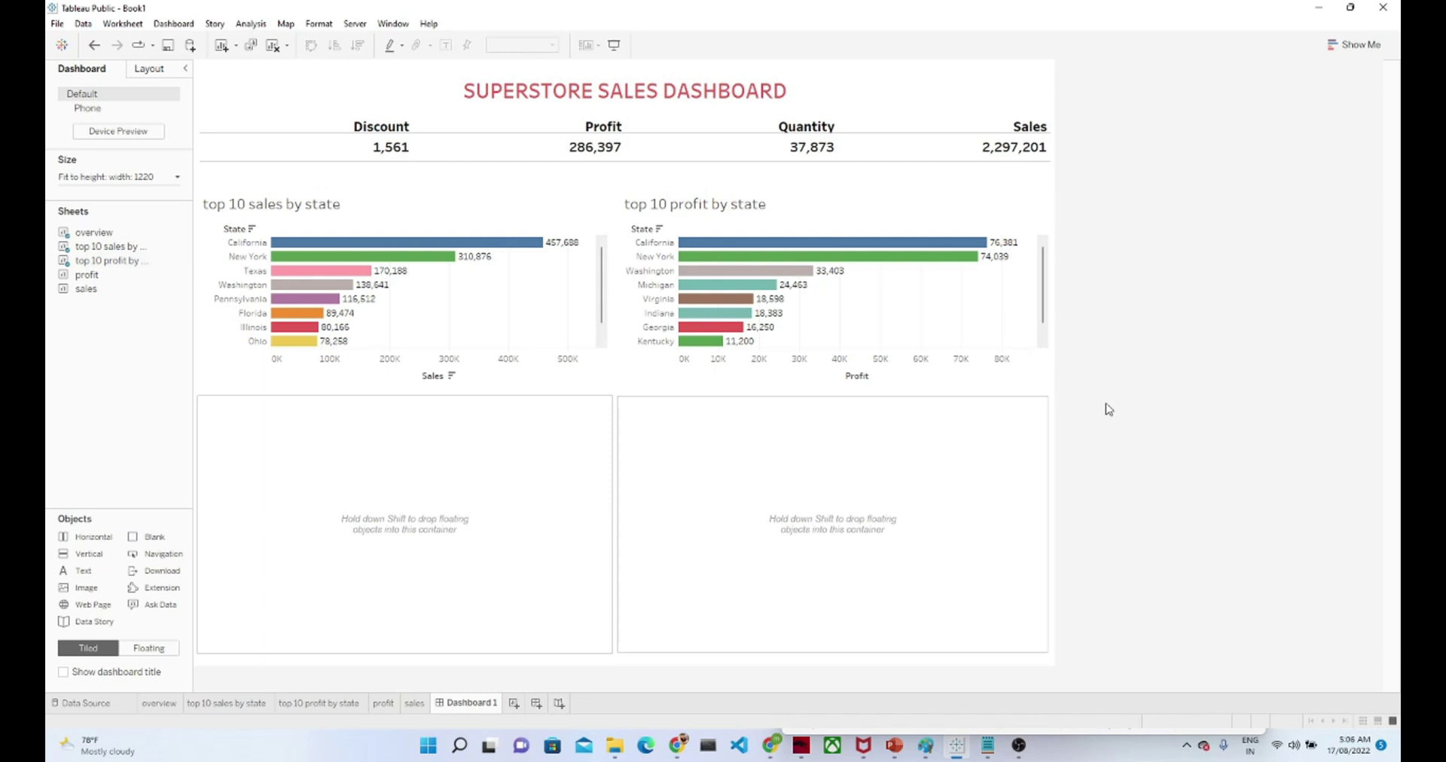
Place the profit sheet in the bottom row's left container and the sales sheet in the right one.
mouse_move(98, 258)
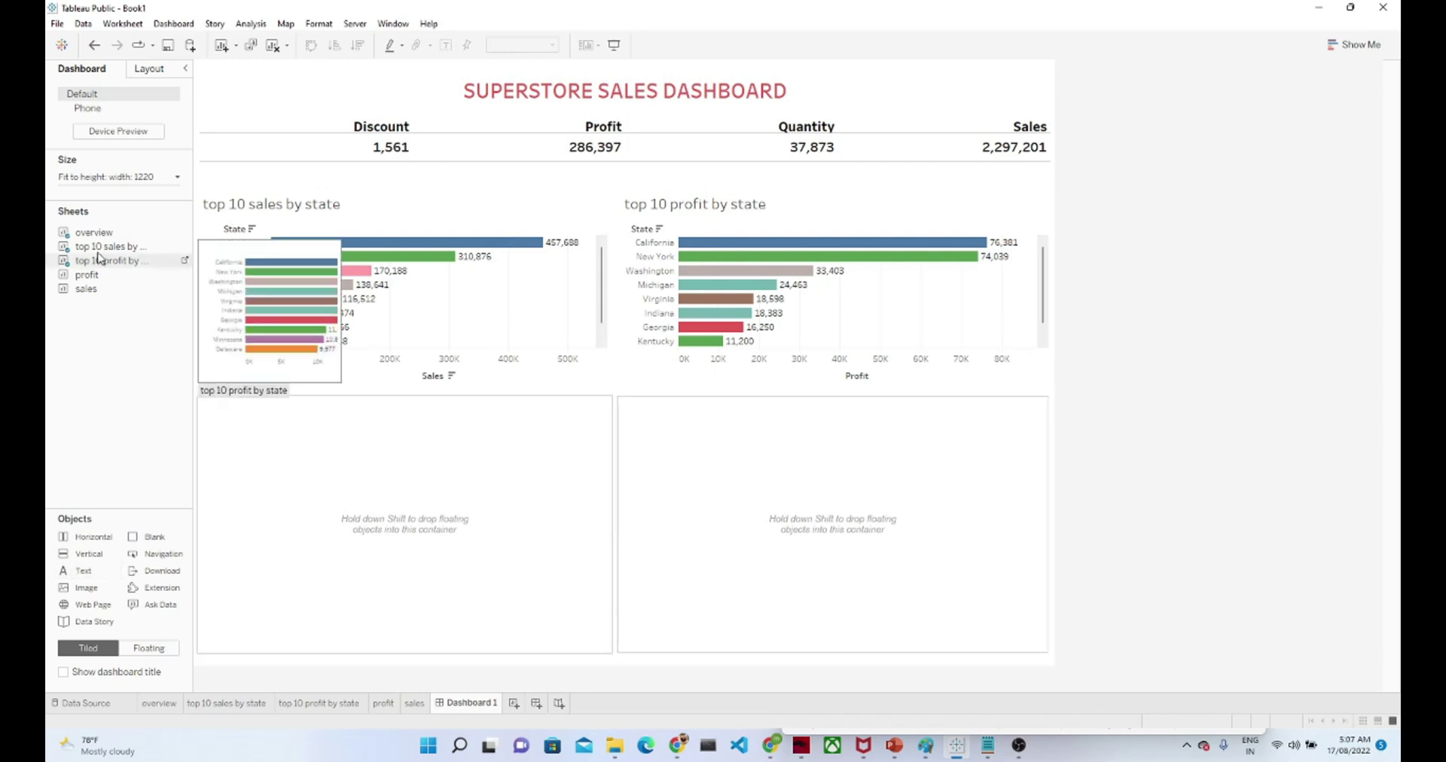
mouse_move(82, 282)
drag(82, 283, 272, 479)
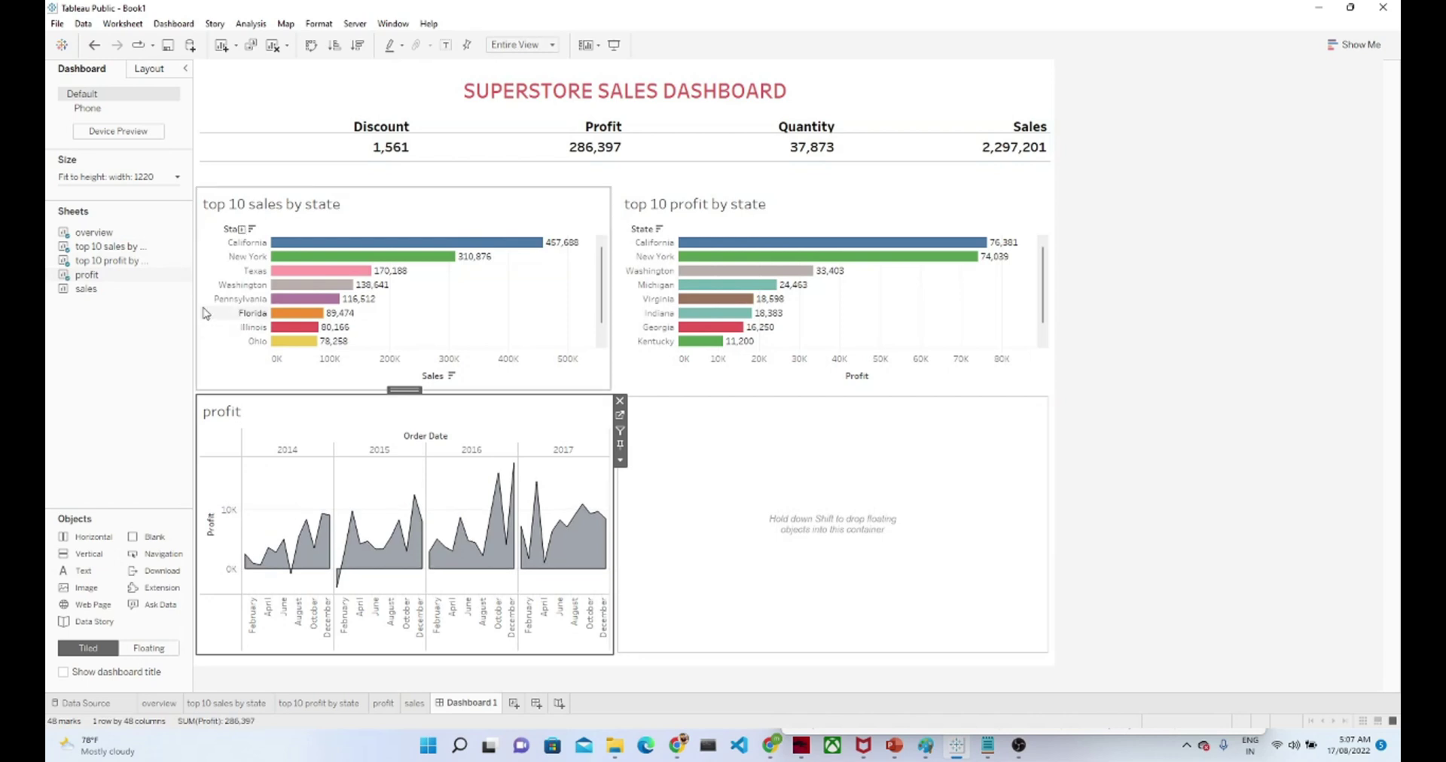
drag(84, 288, 679, 422)
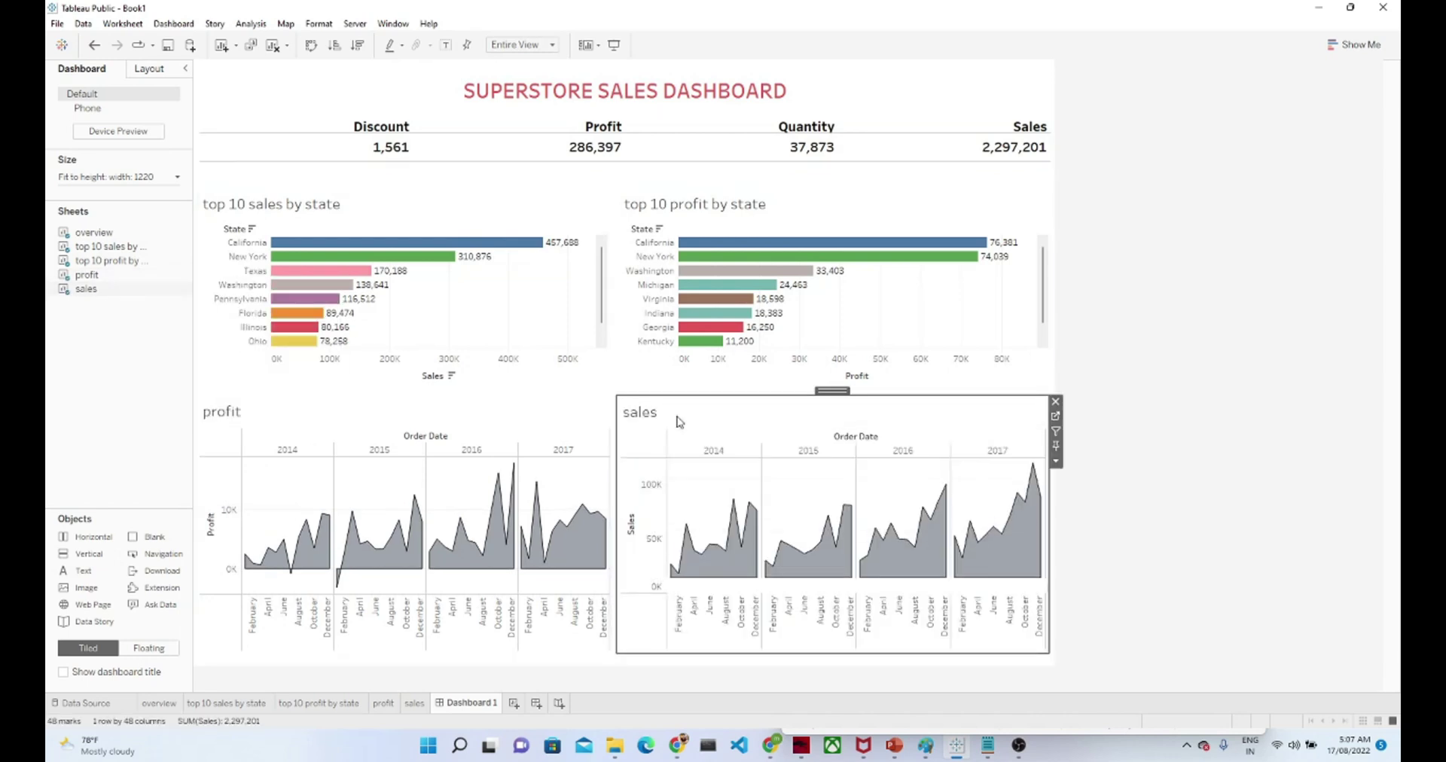
click(1220, 528)
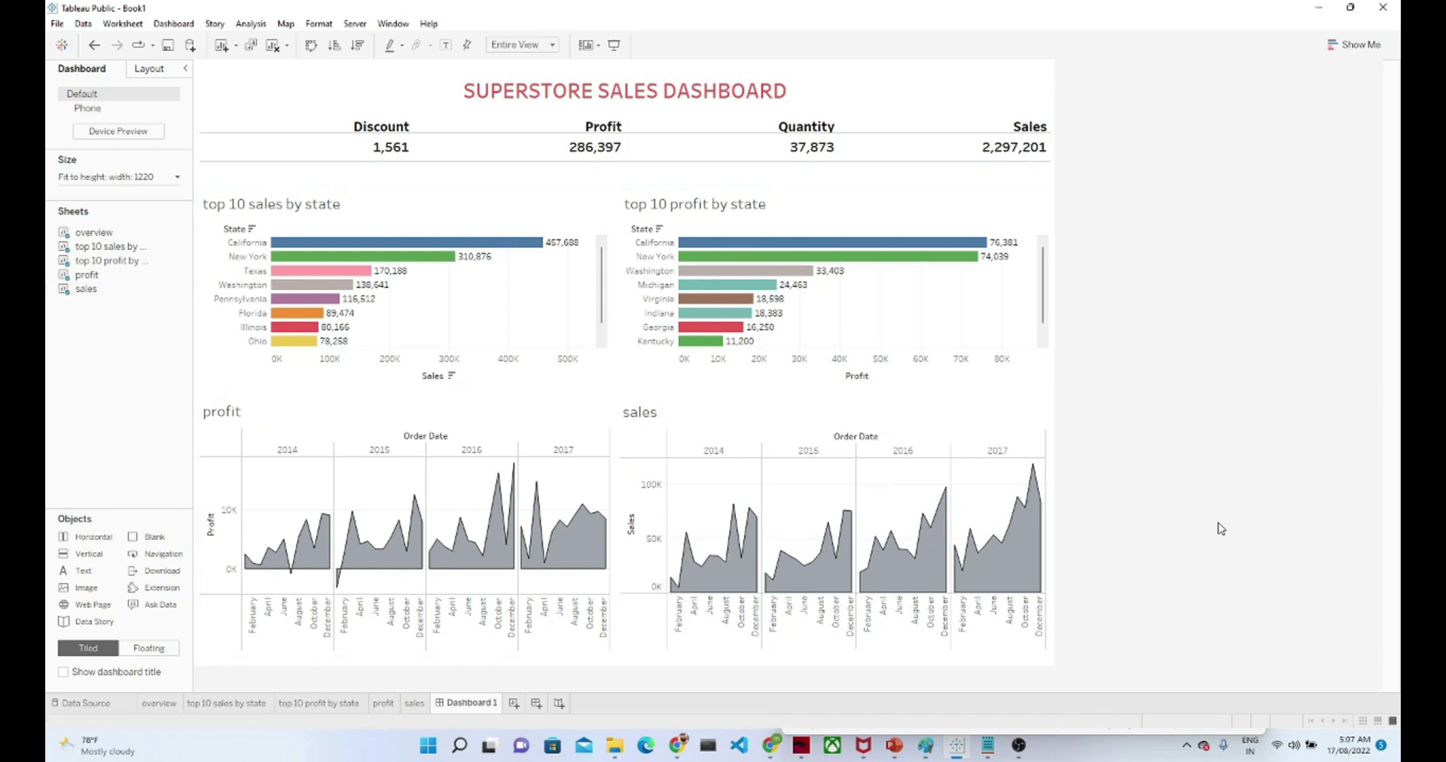
Give the top 10 sales by state sheet a solid line border on the dashboard.
click(467, 291)
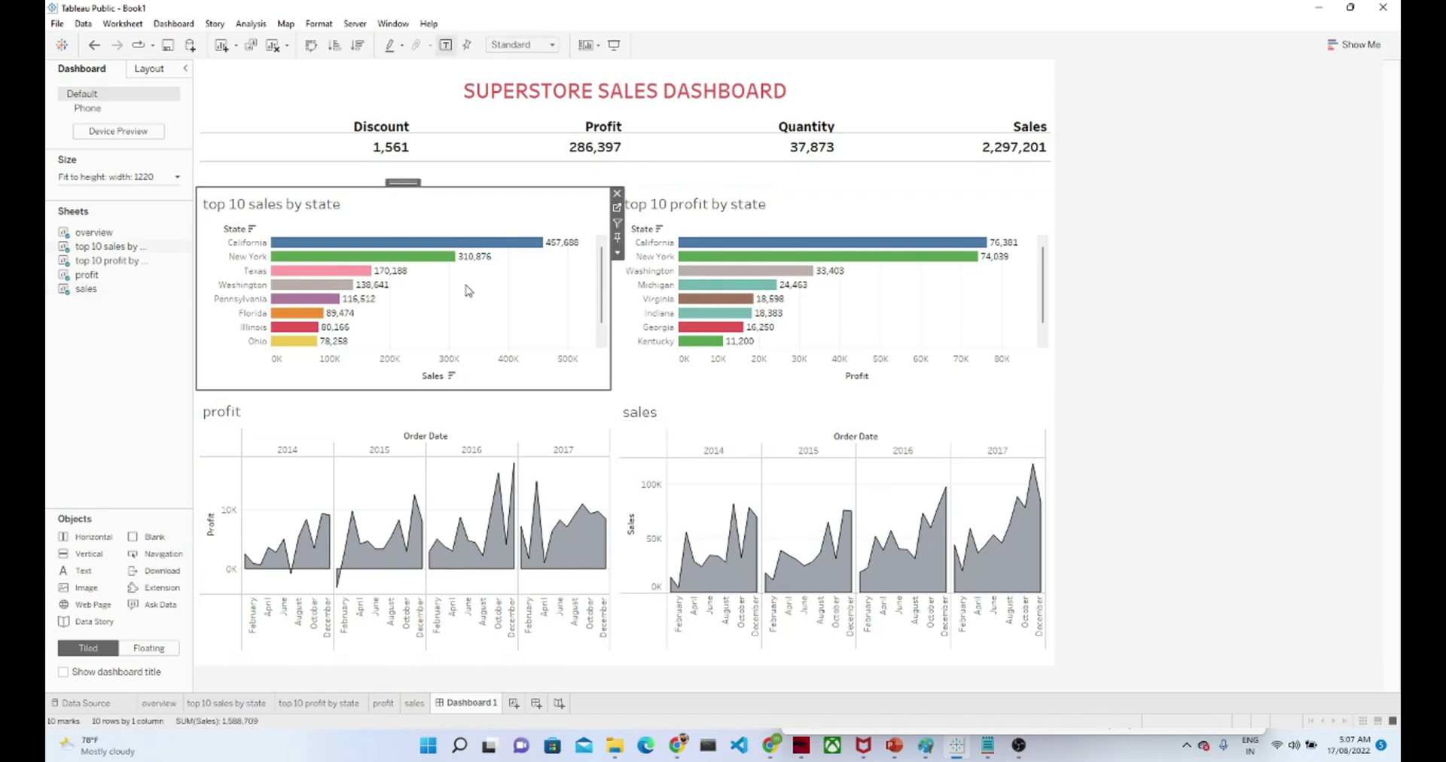
click(154, 69)
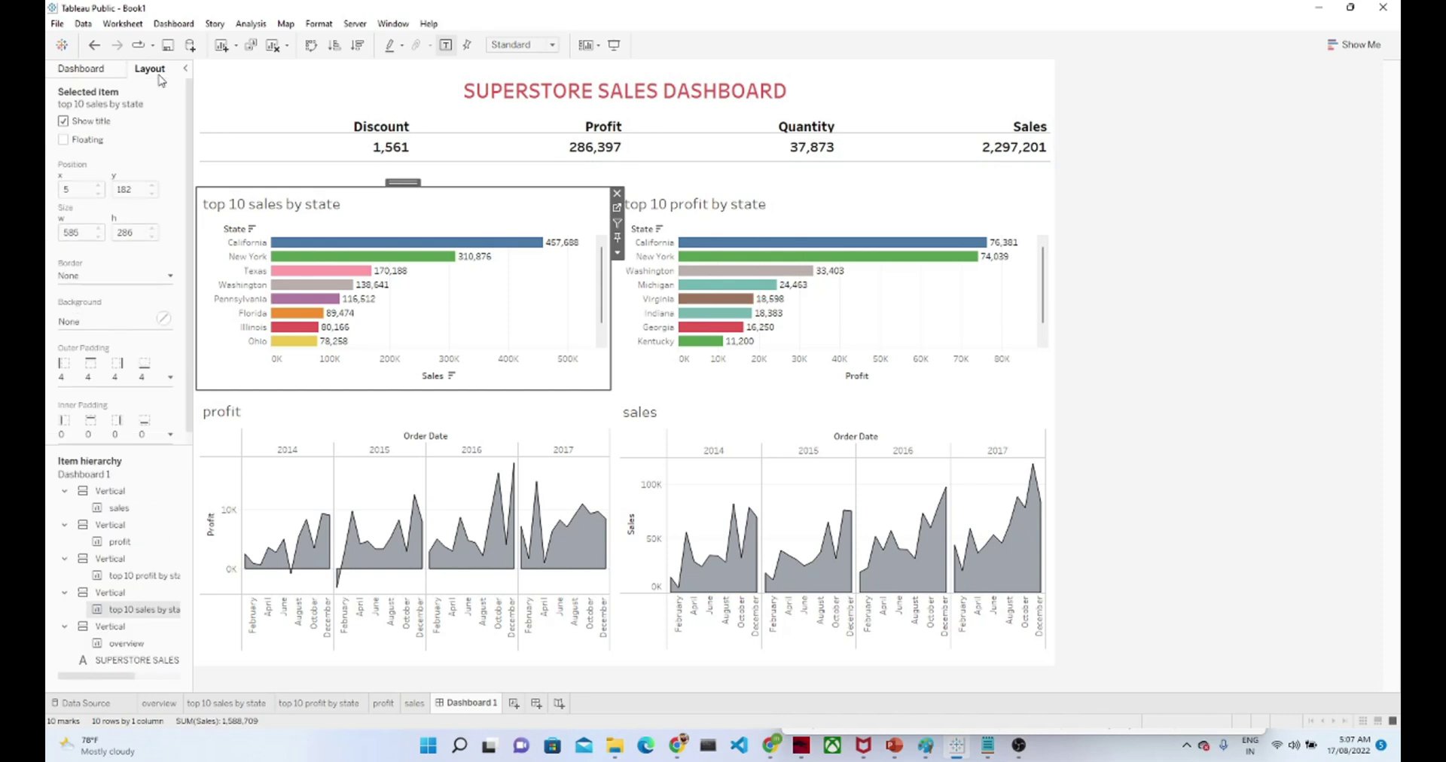
click(121, 276)
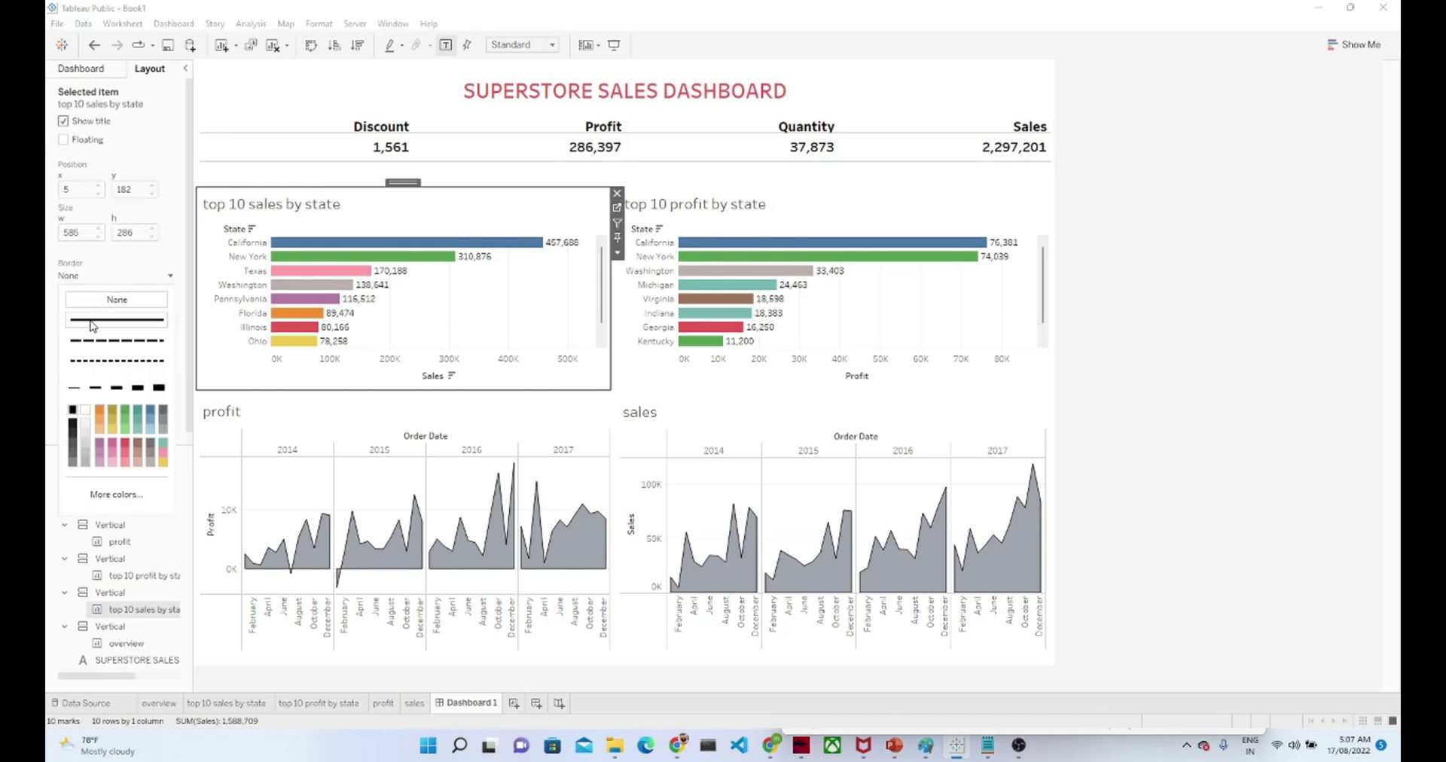
click(92, 321)
Give the top 10 profit by state sheet a solid line border on the dashboard.
click(680, 203)
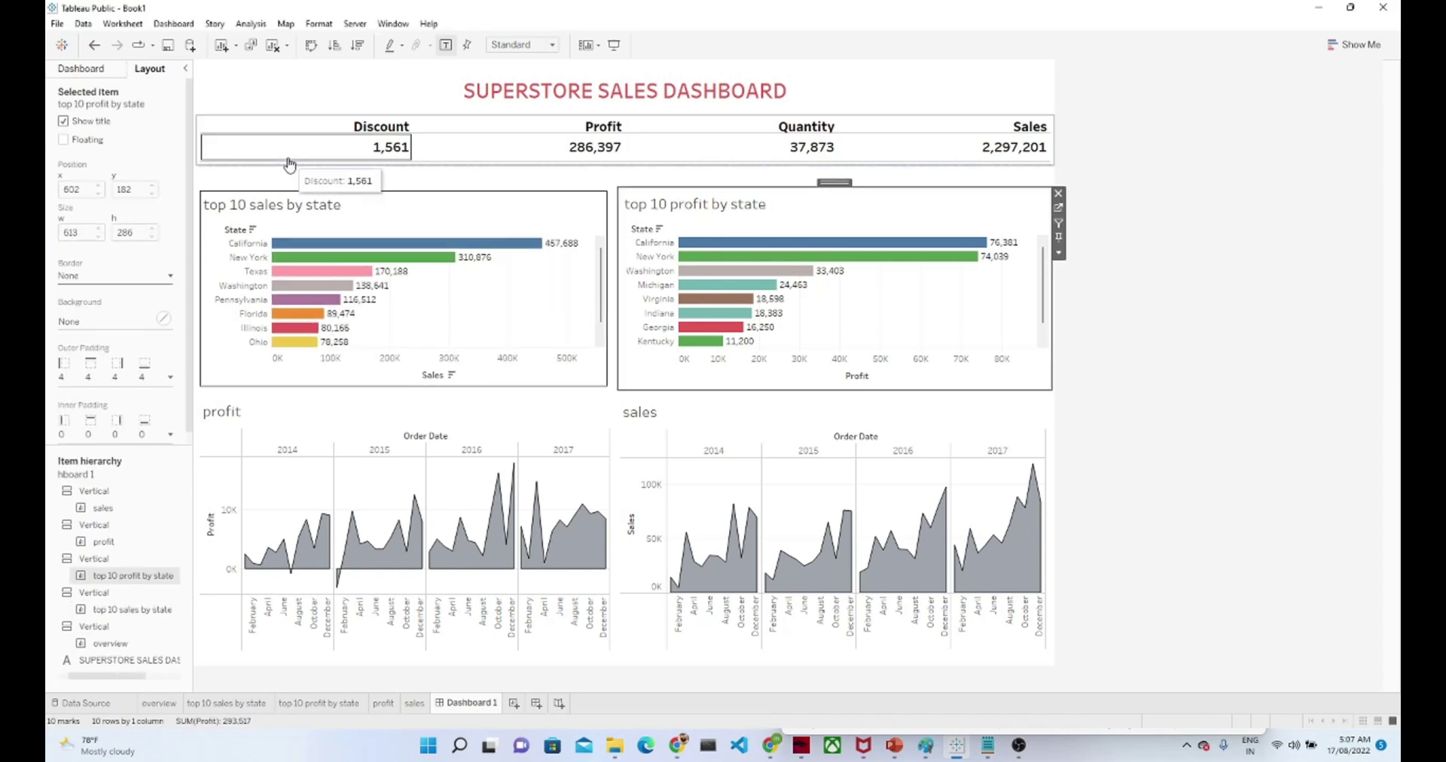
click(159, 283)
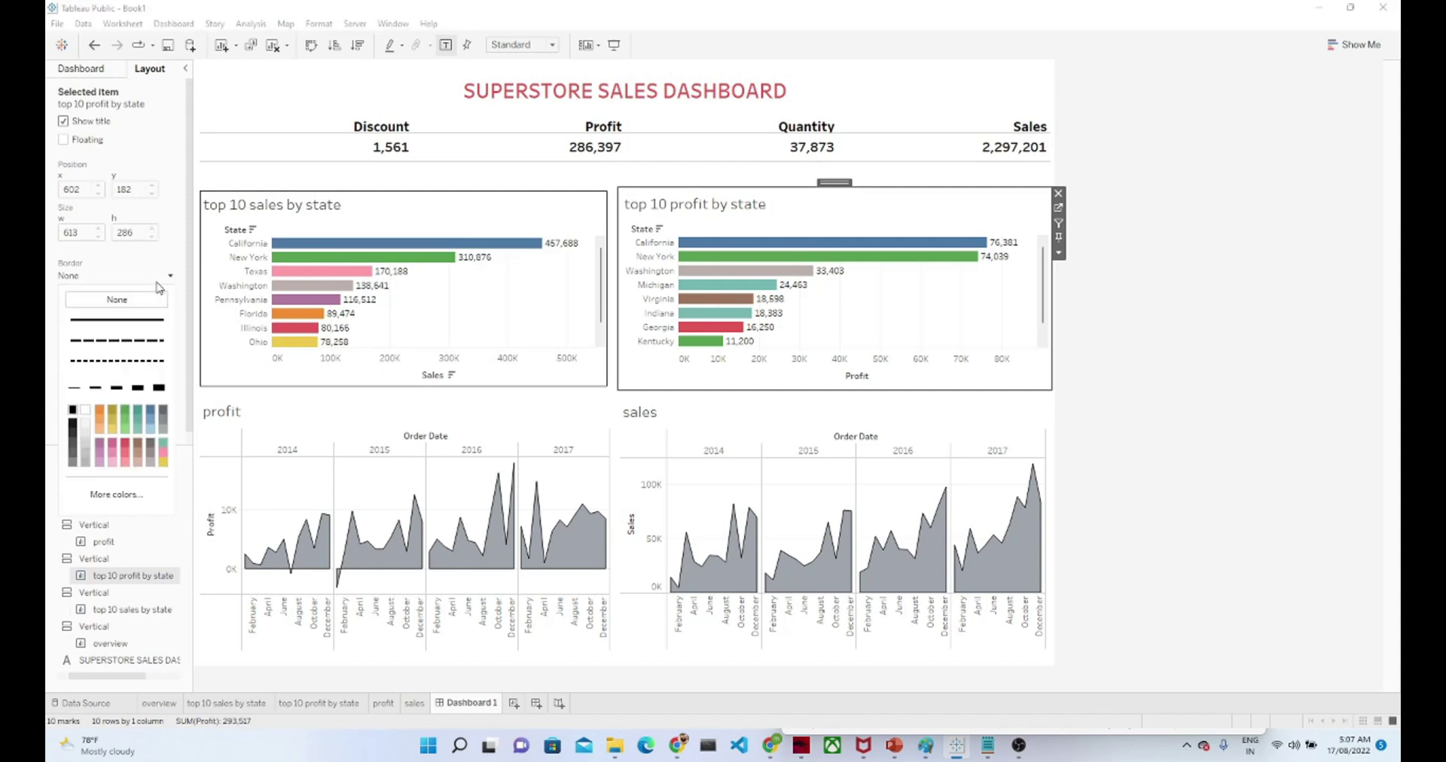
click(110, 321)
Give the monthly profit and sales sheets in the dashboard's bottom row solid line borders.
click(265, 462)
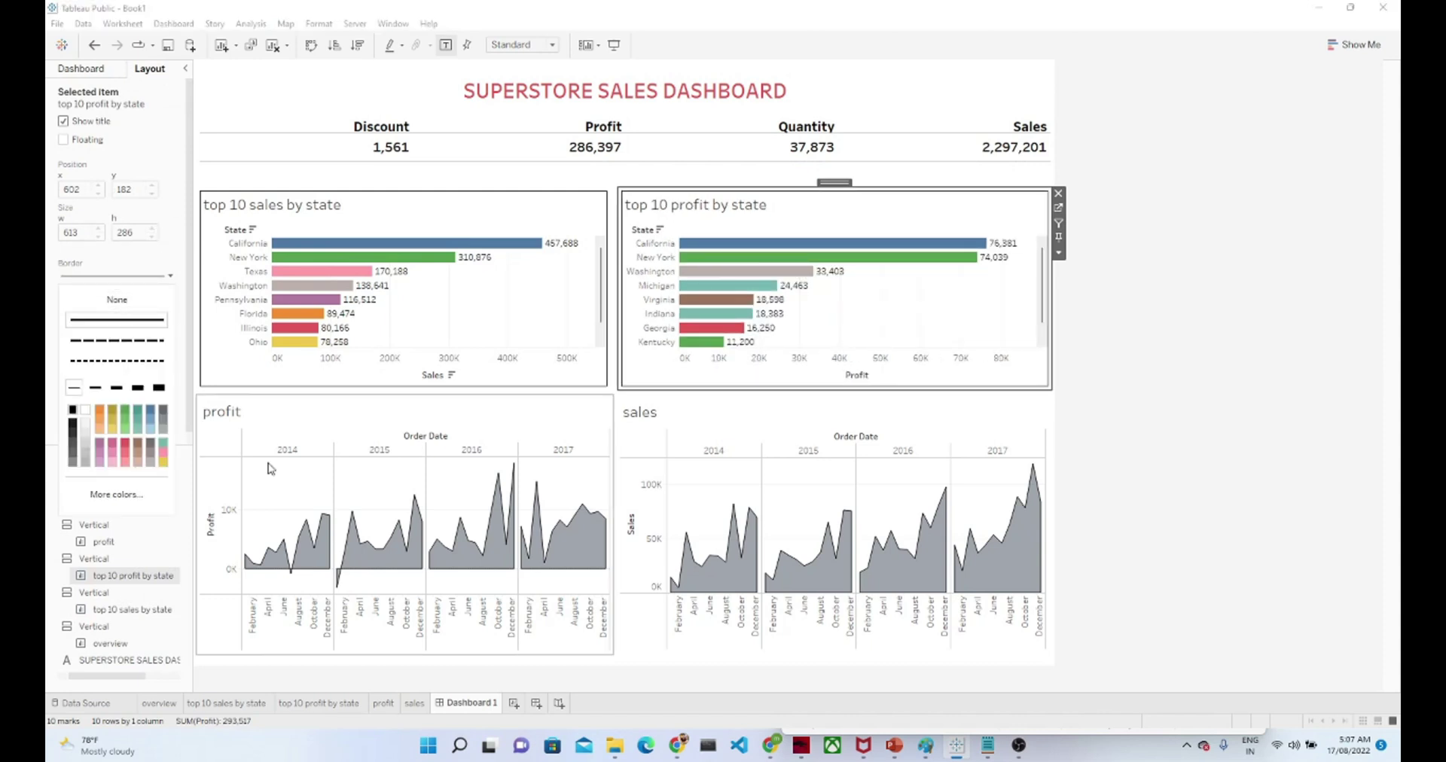
click(150, 281)
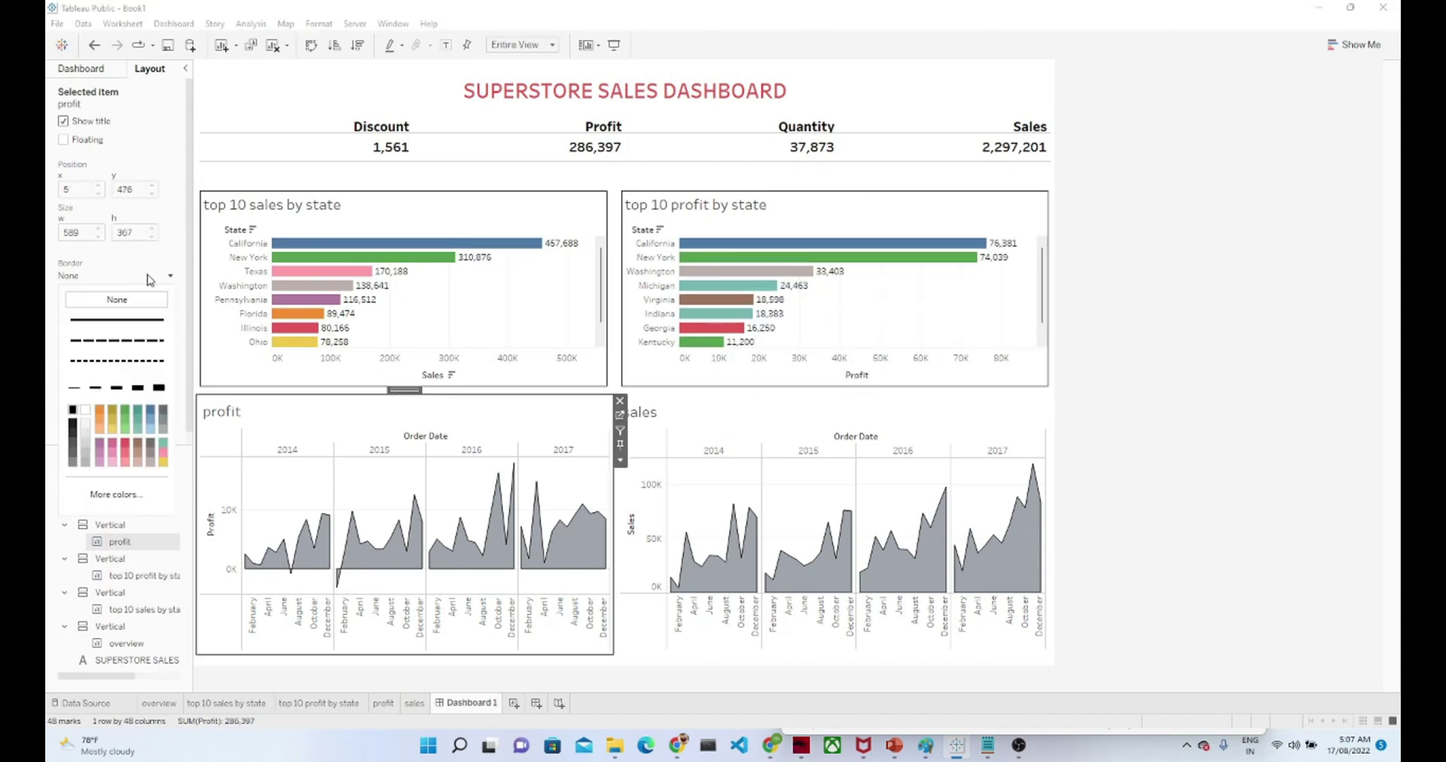
click(110, 321)
click(689, 479)
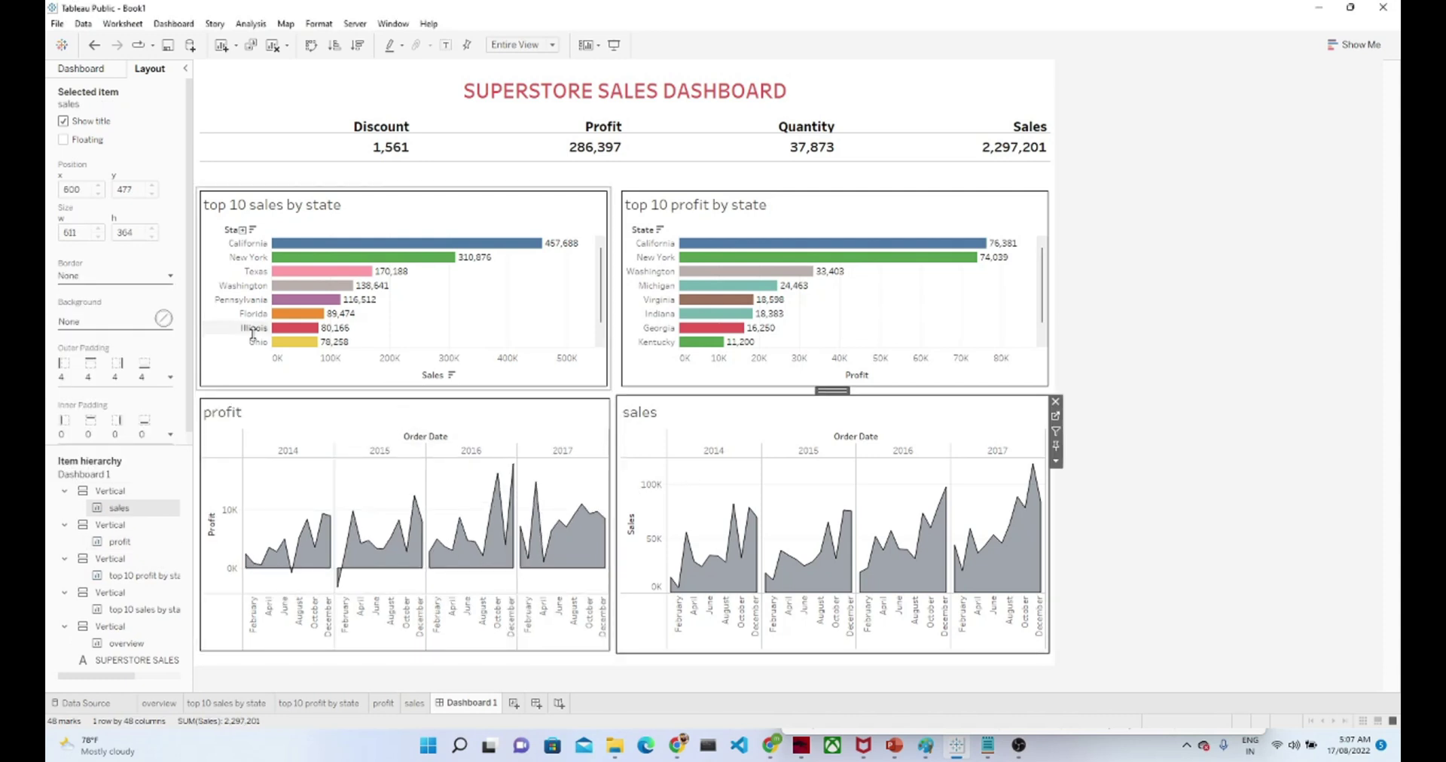
click(142, 282)
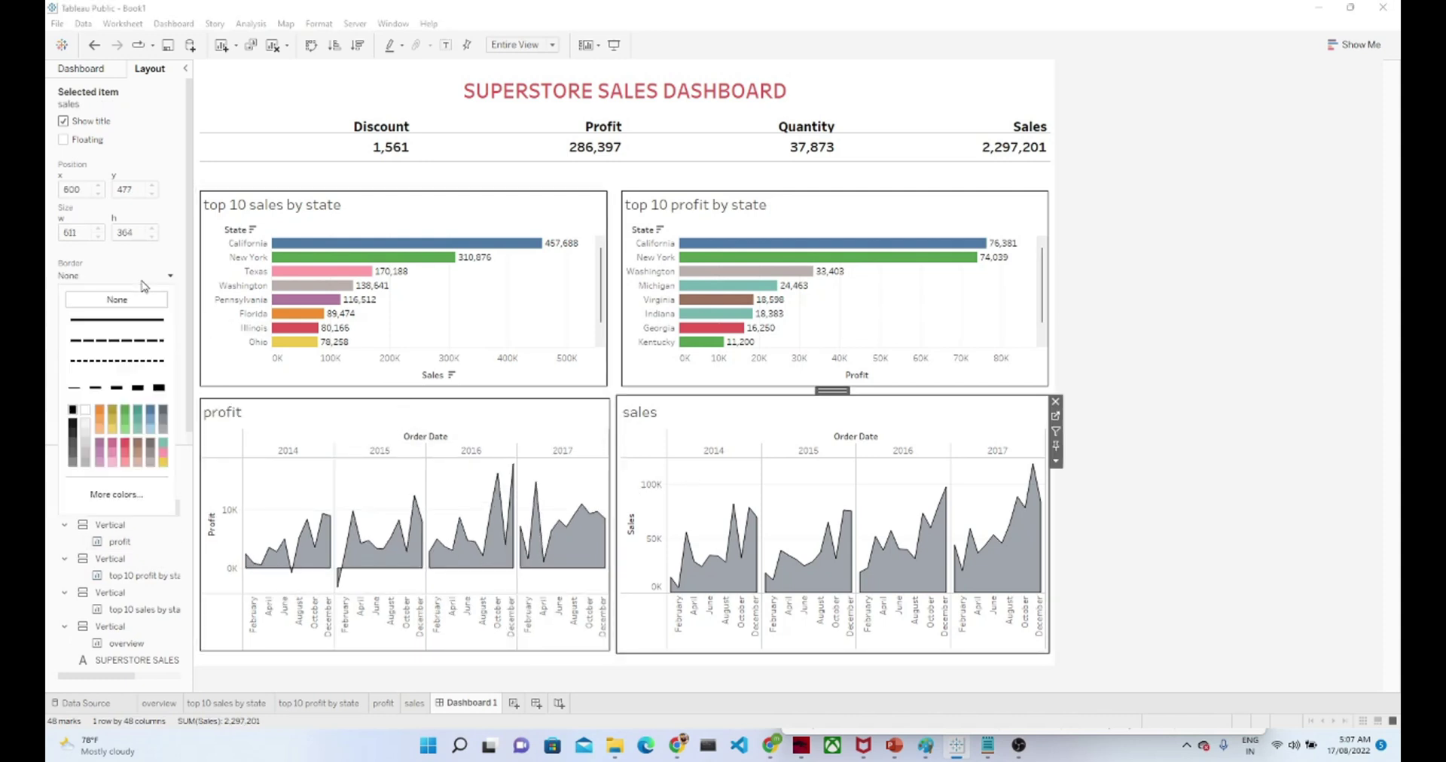
click(90, 321)
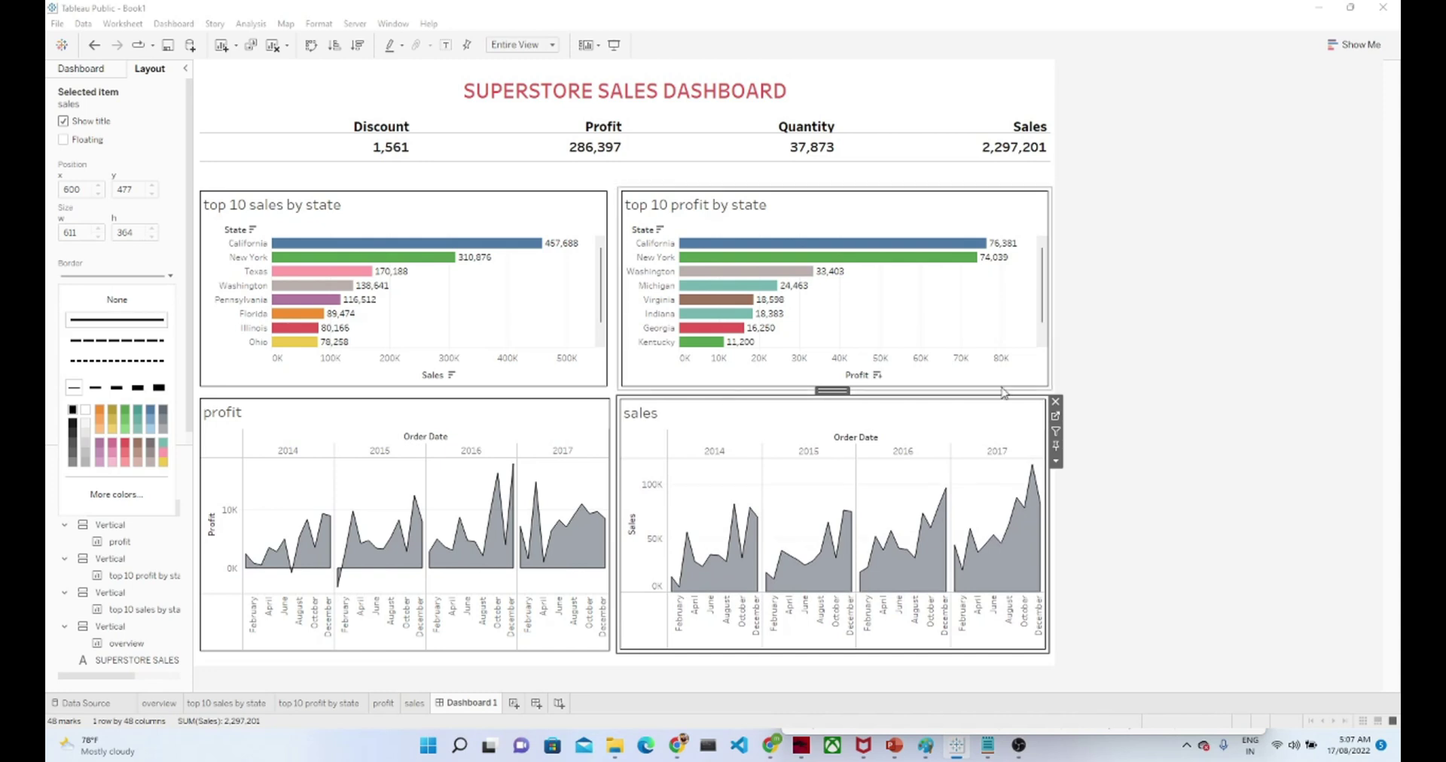
click(1113, 407)
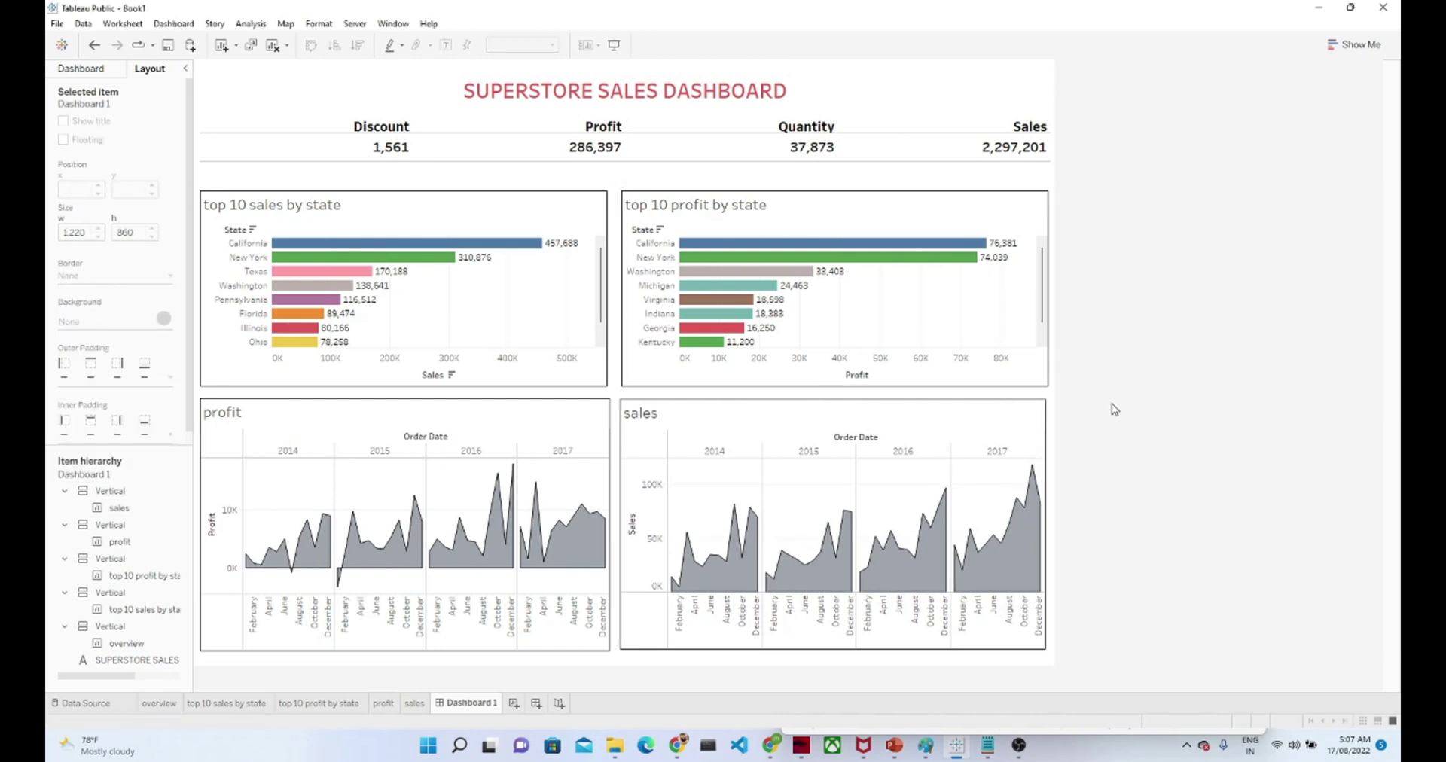
Go to the profit sheet from the dashboard and recolor its area chart blue.
click(502, 419)
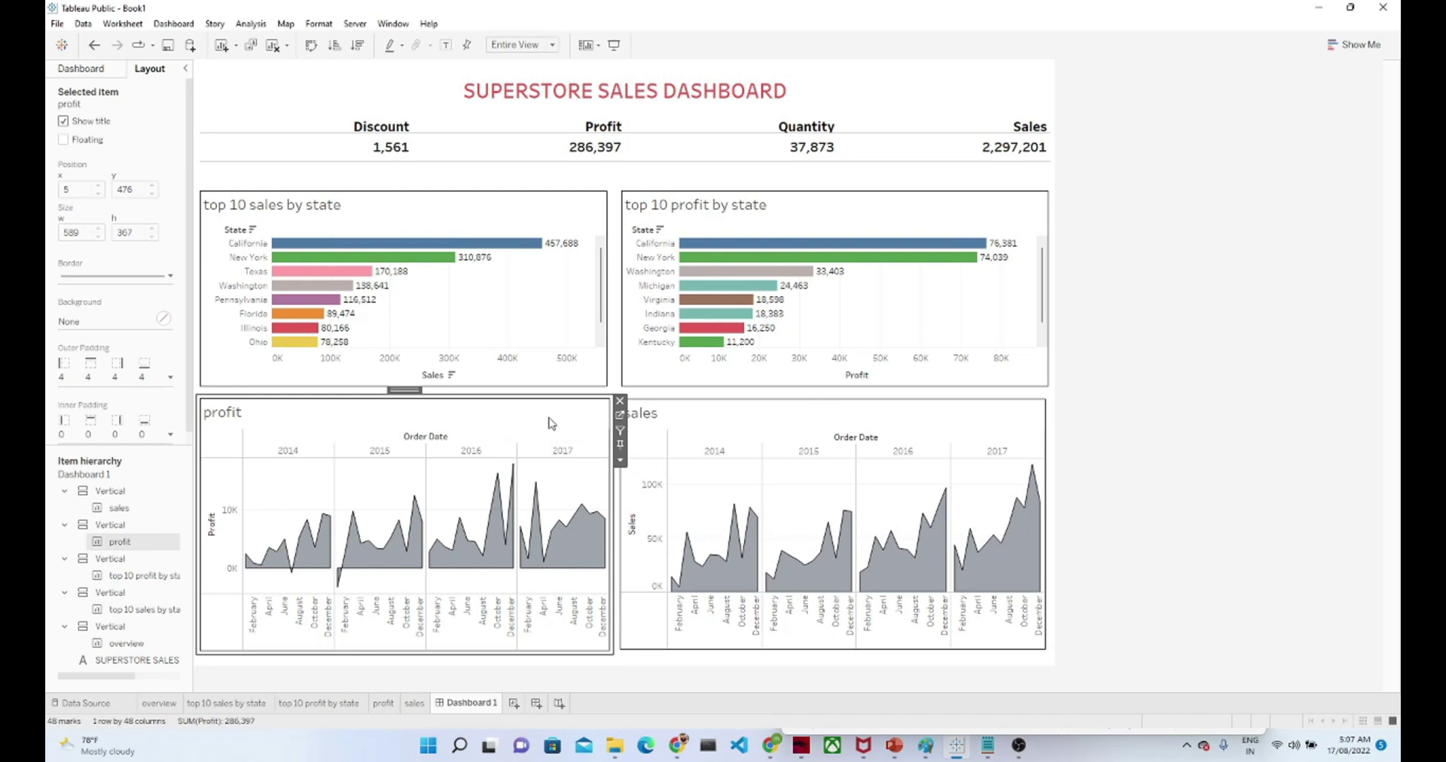
click(620, 460)
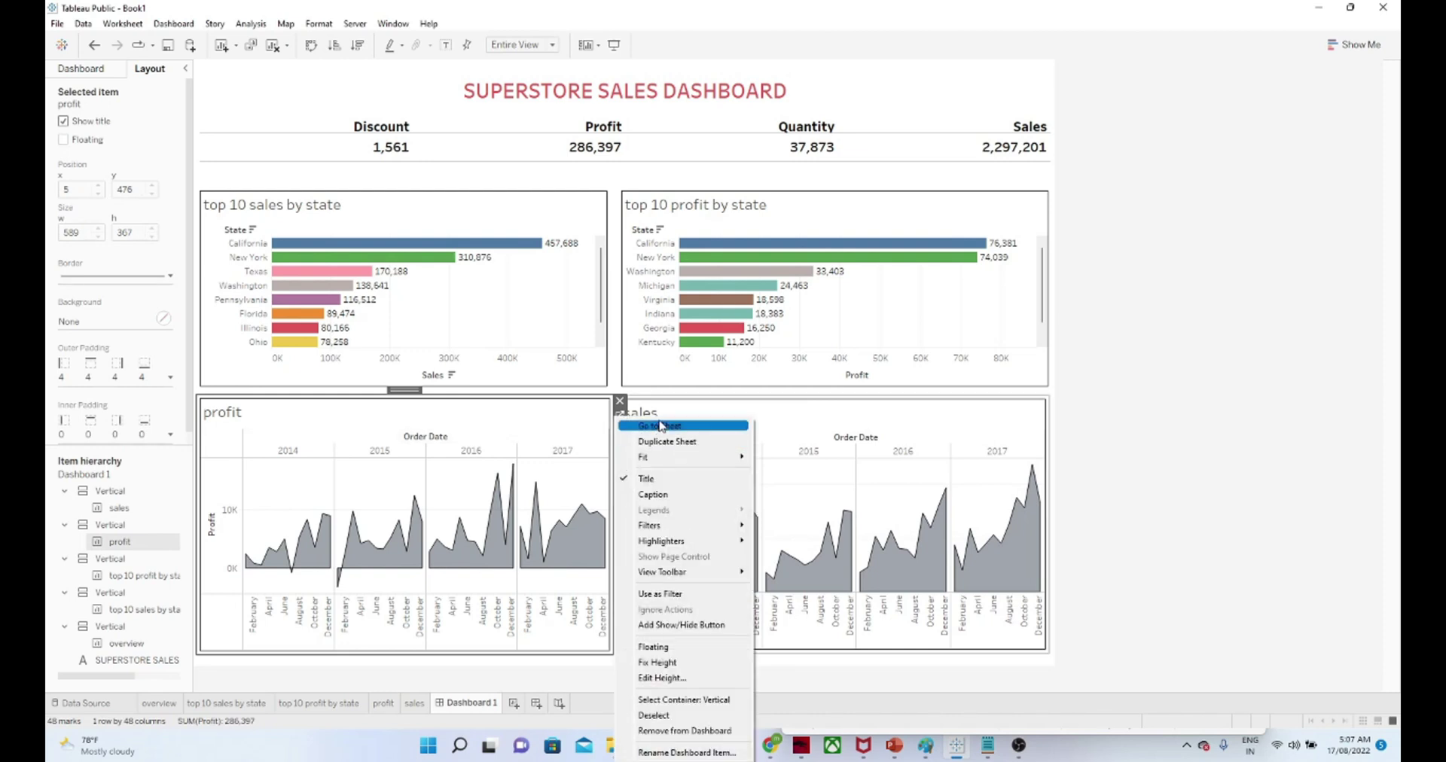
click(661, 426)
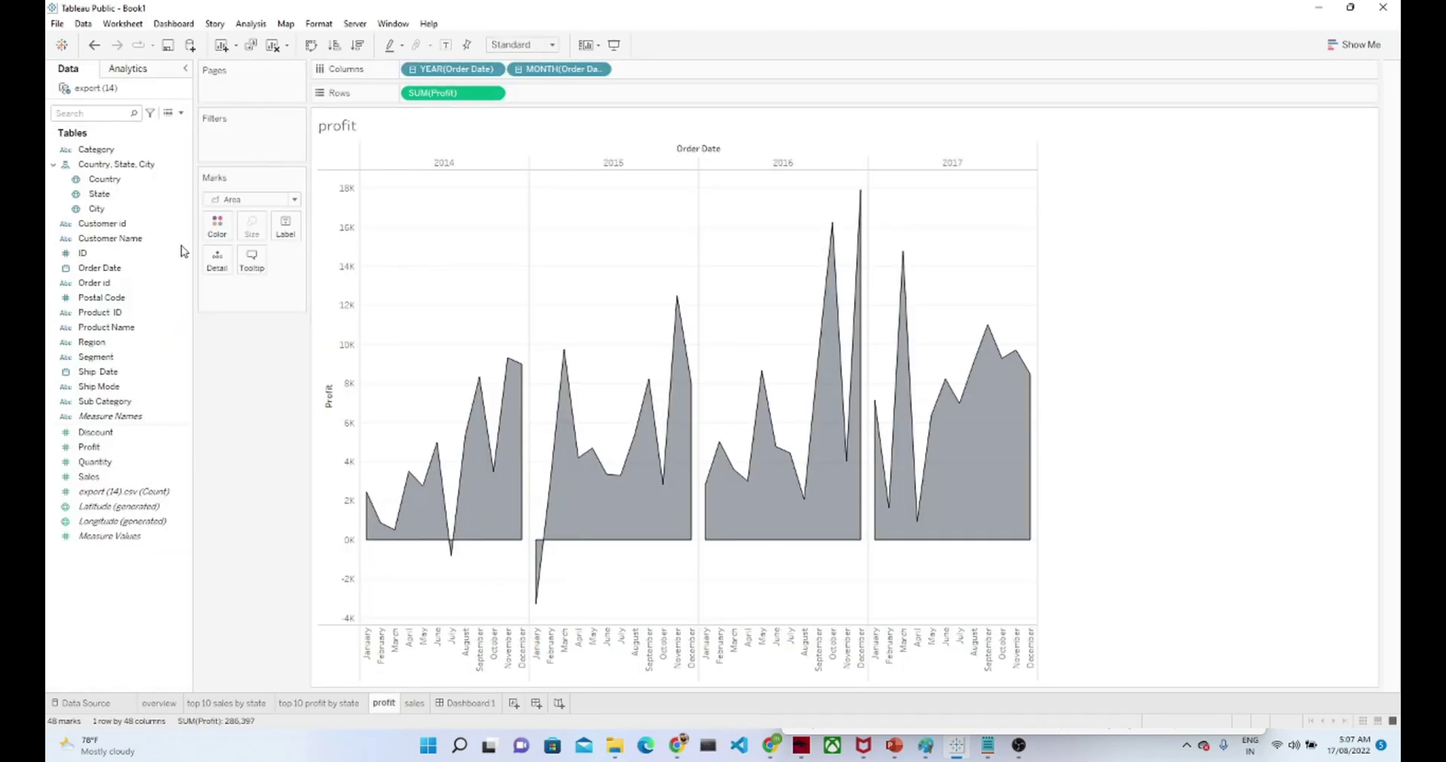
click(219, 229)
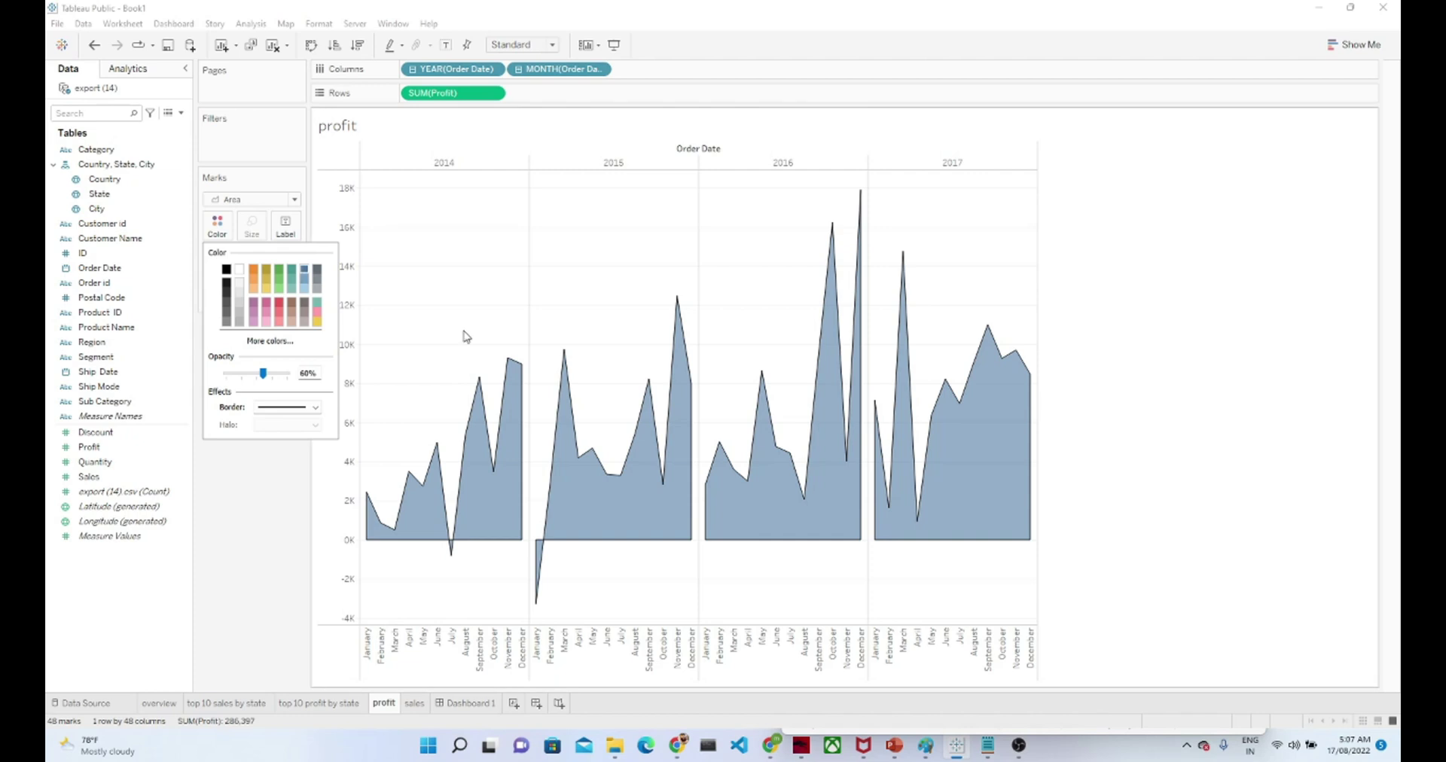
Recolor the area chart on the sales sheet green and return to Dashboard 1.
click(415, 705)
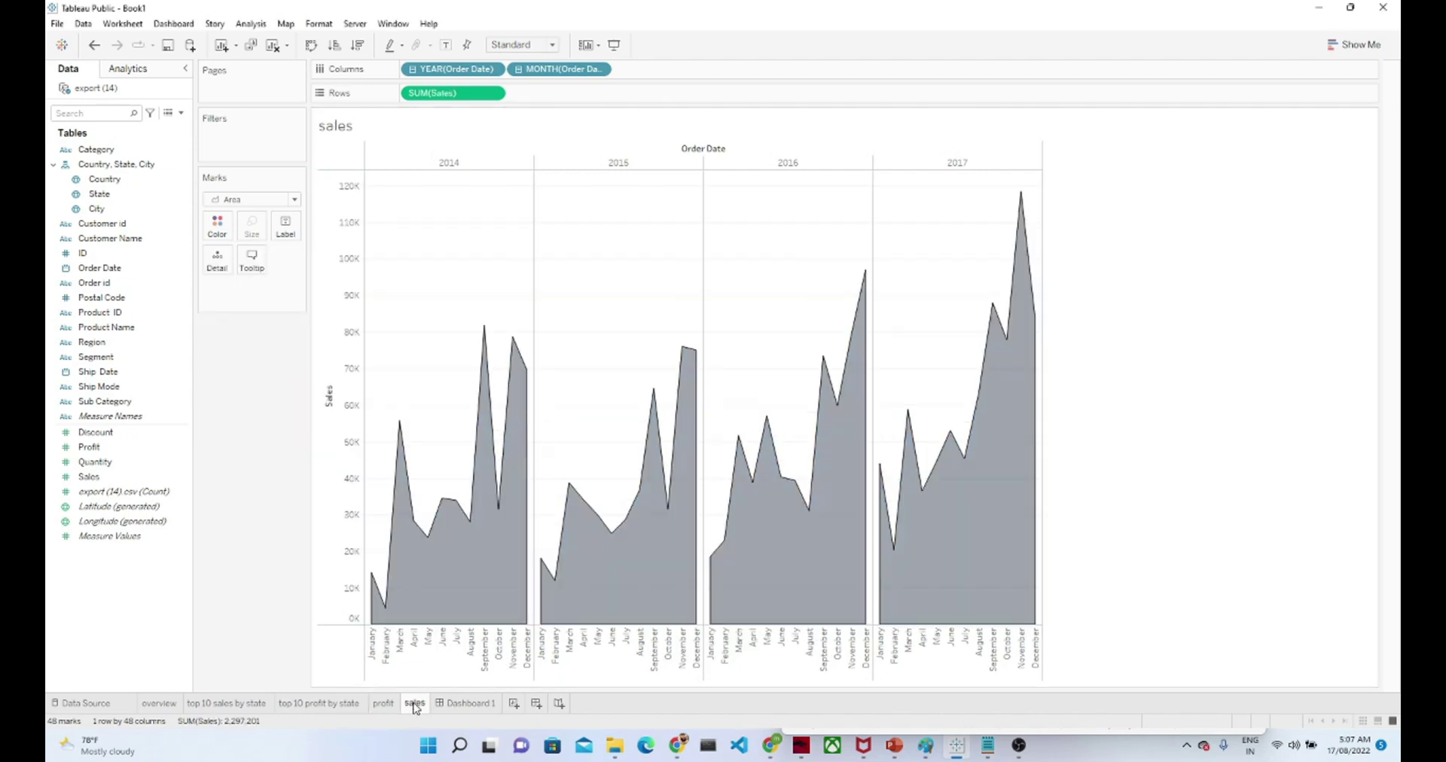
click(216, 230)
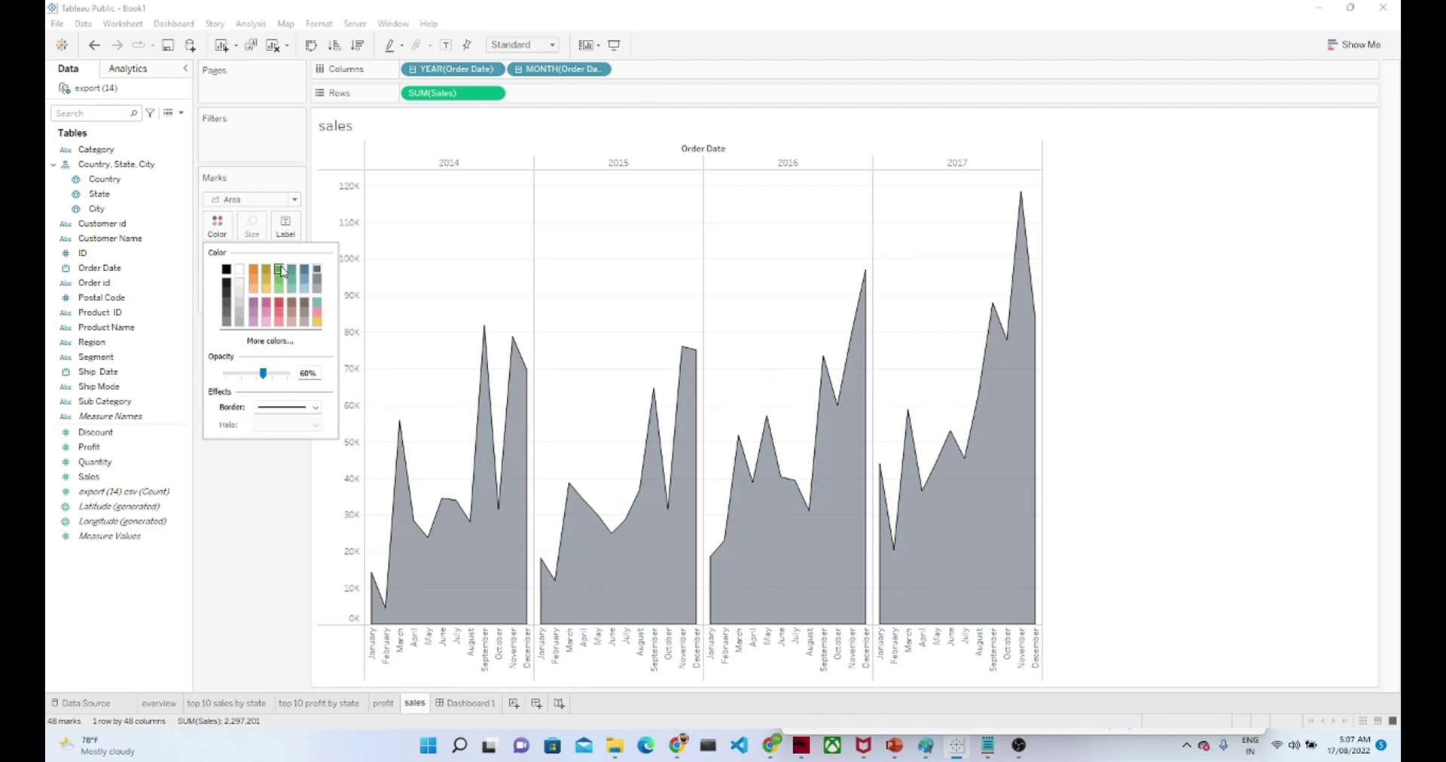
click(281, 271)
click(477, 705)
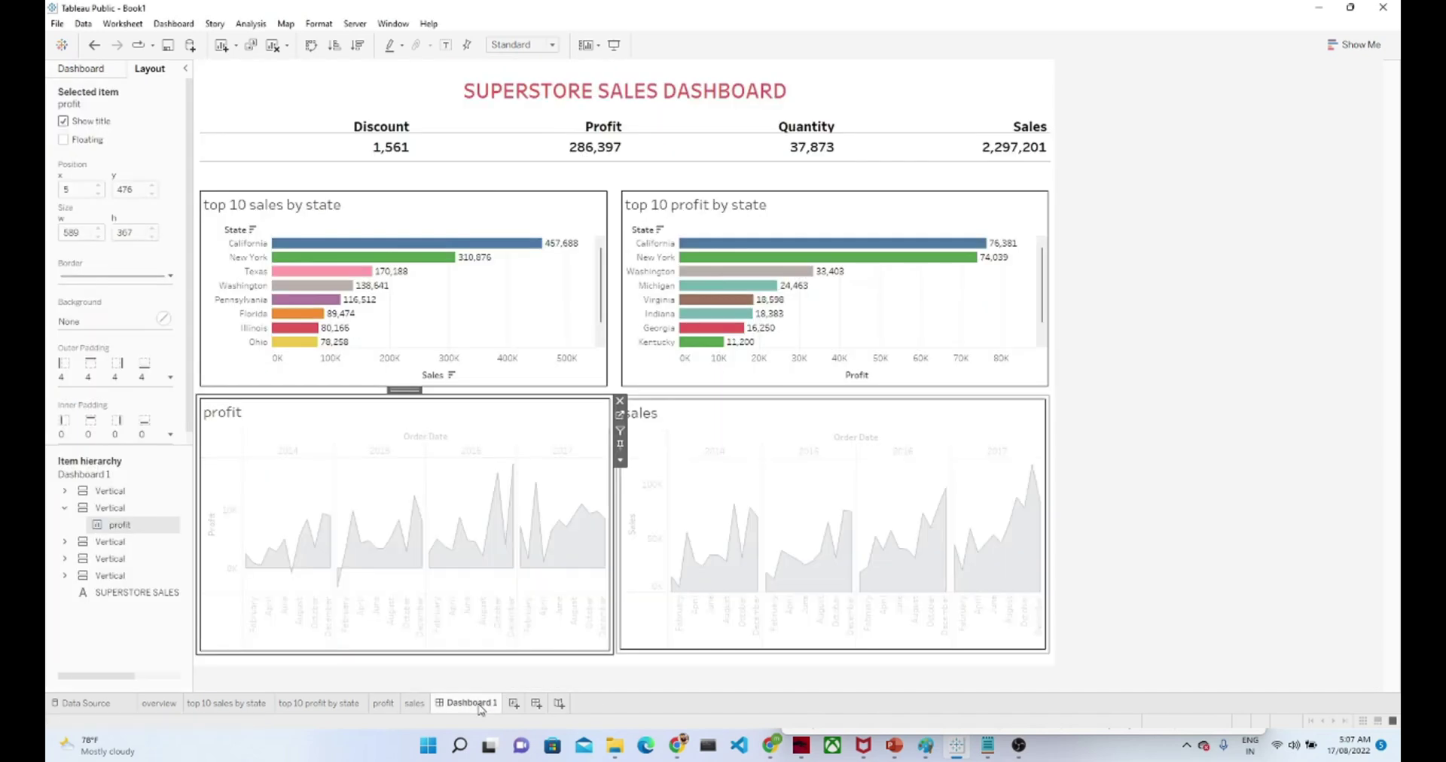
click(1154, 509)
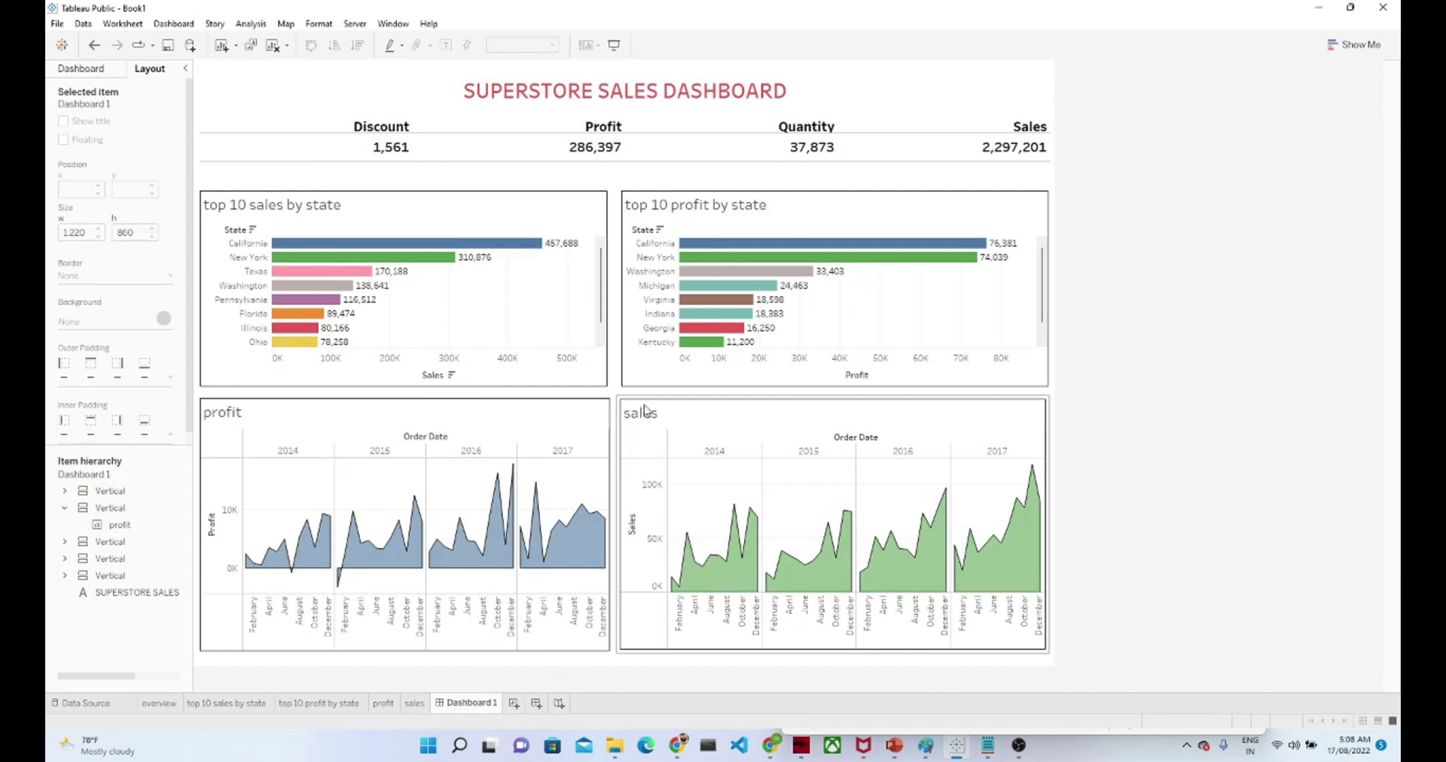
Go to the profit sheet from the dashboard and hide its Order Date field label for columns.
click(384, 442)
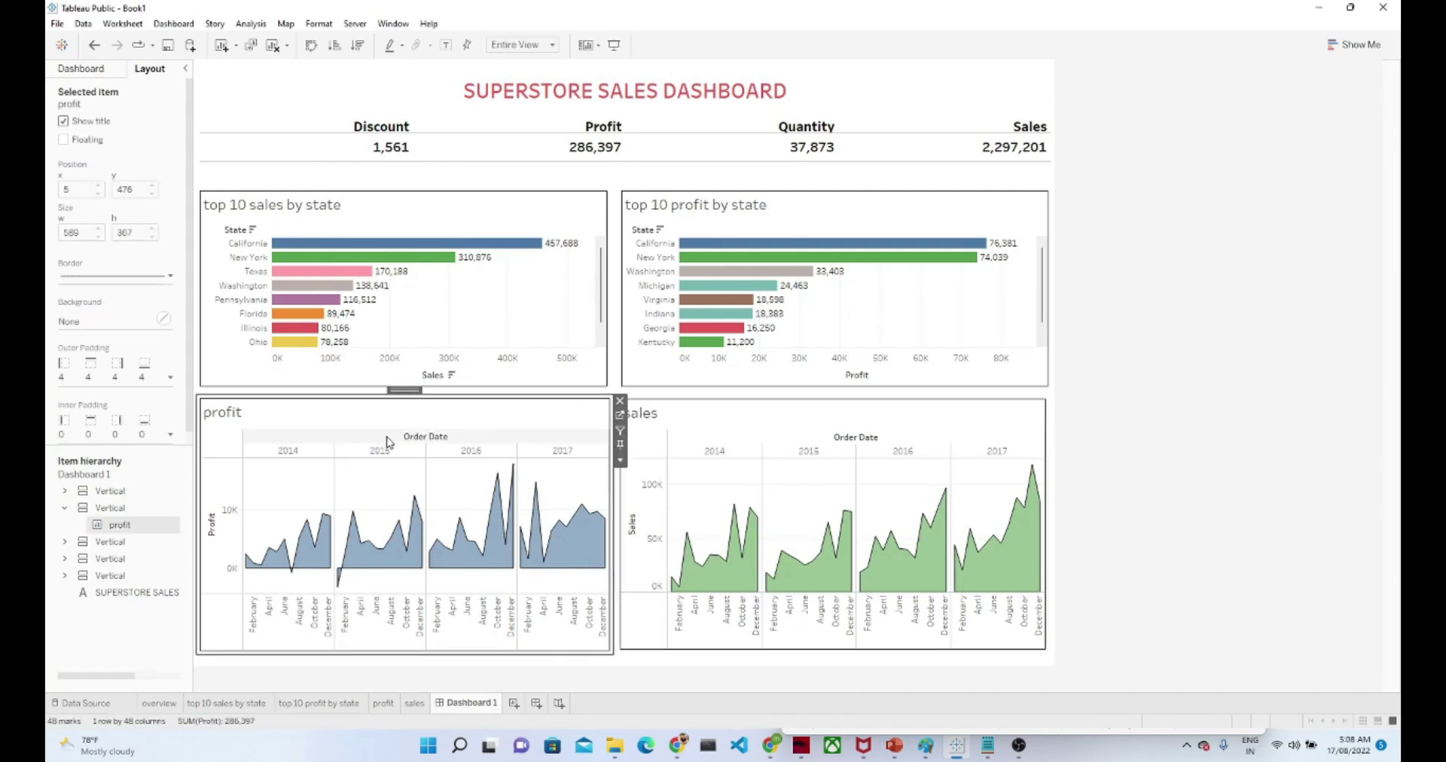
click(619, 460)
click(659, 426)
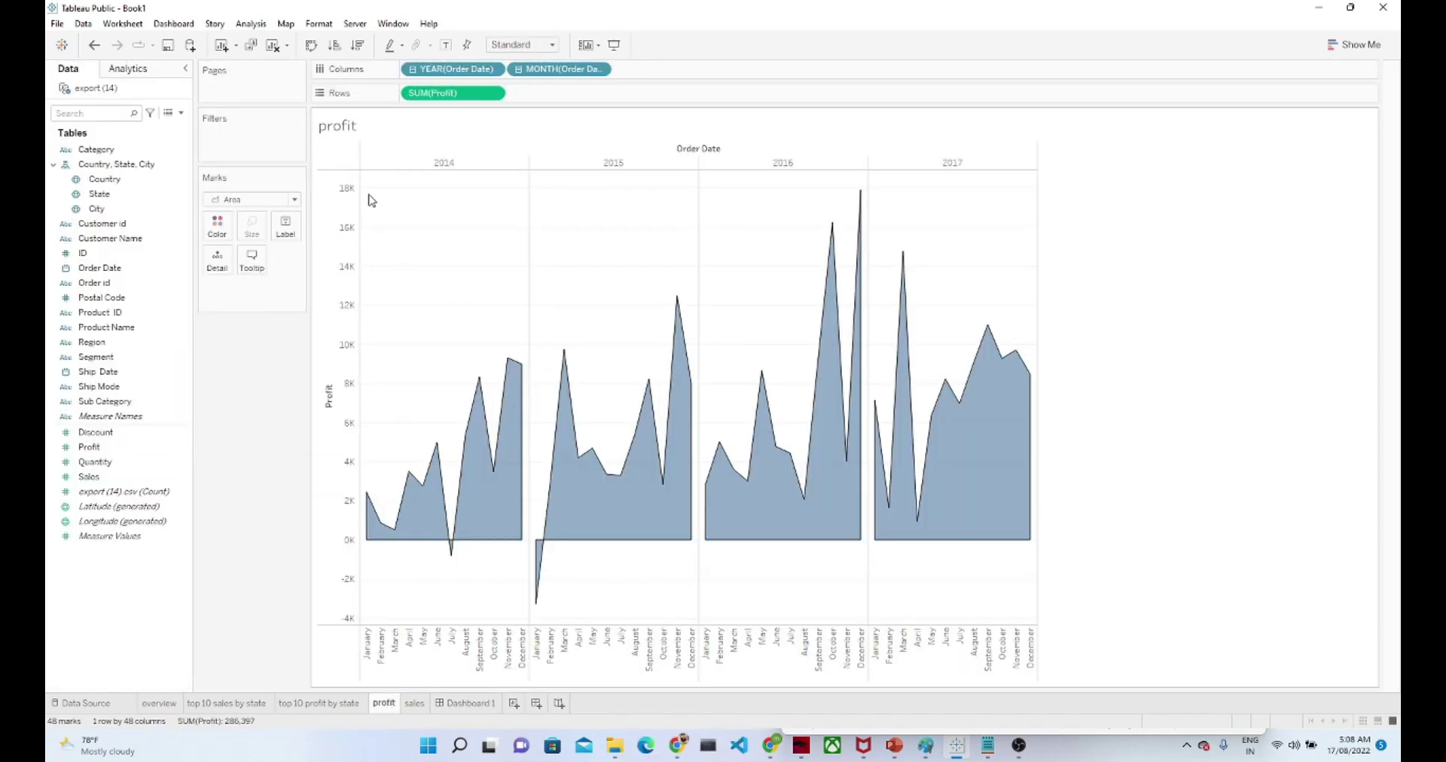
right_click(673, 155)
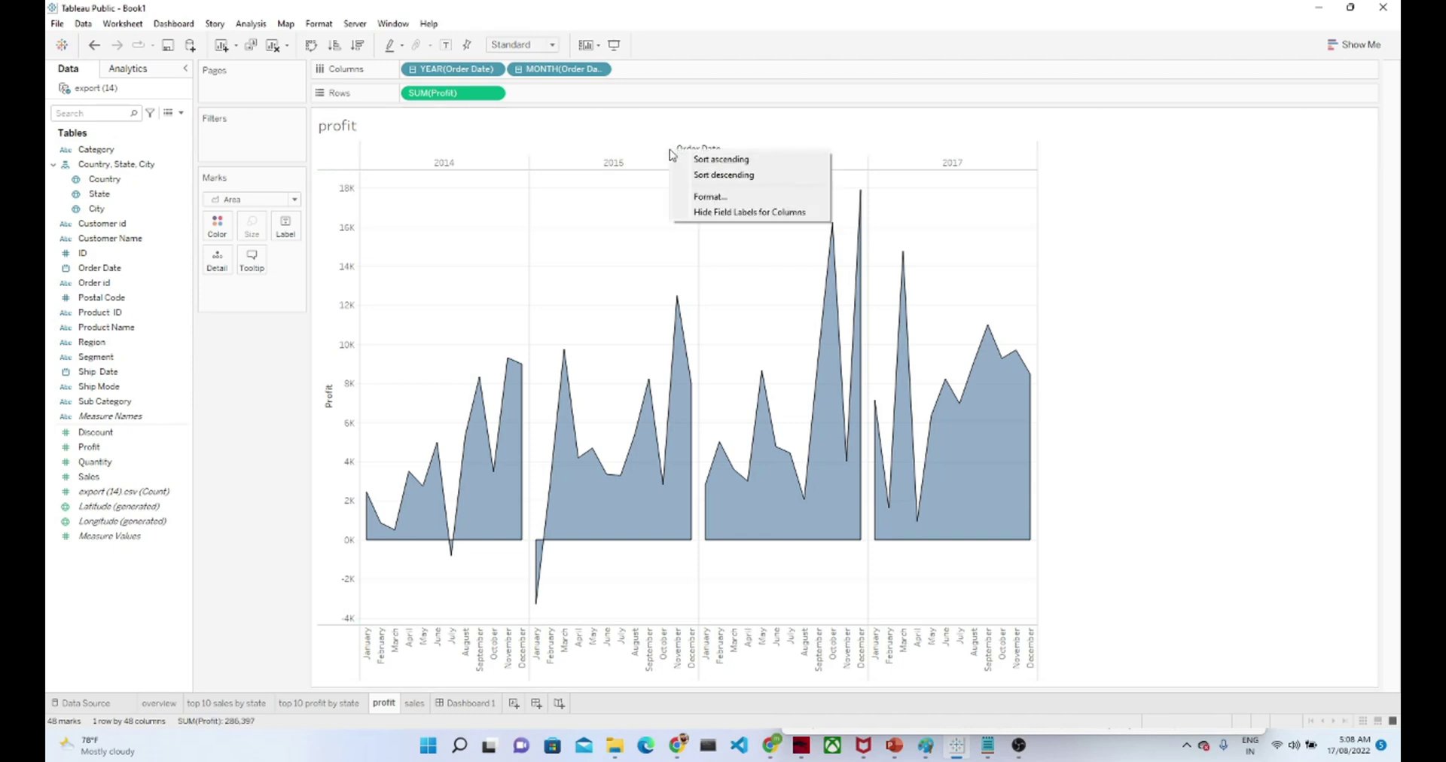
right_click(645, 146)
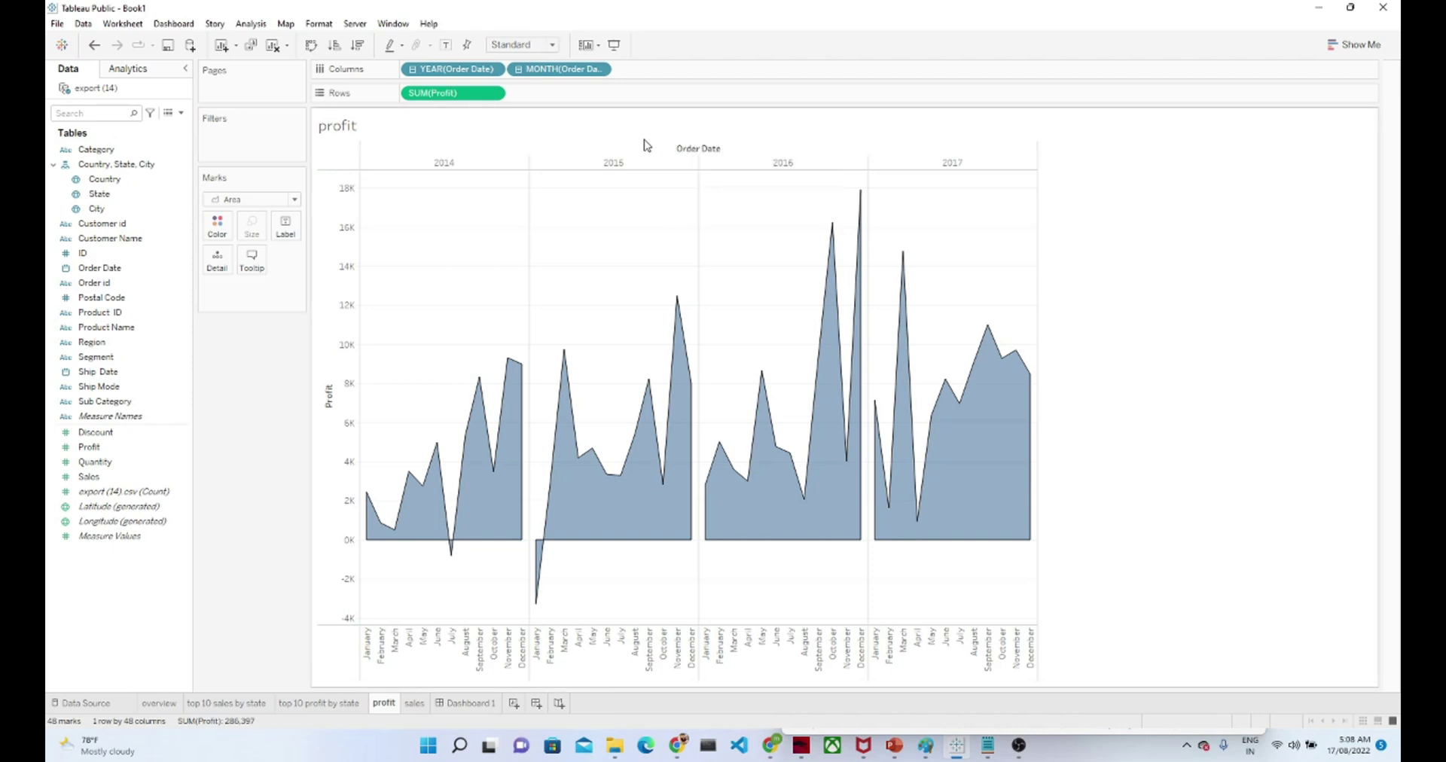
right_click(646, 146)
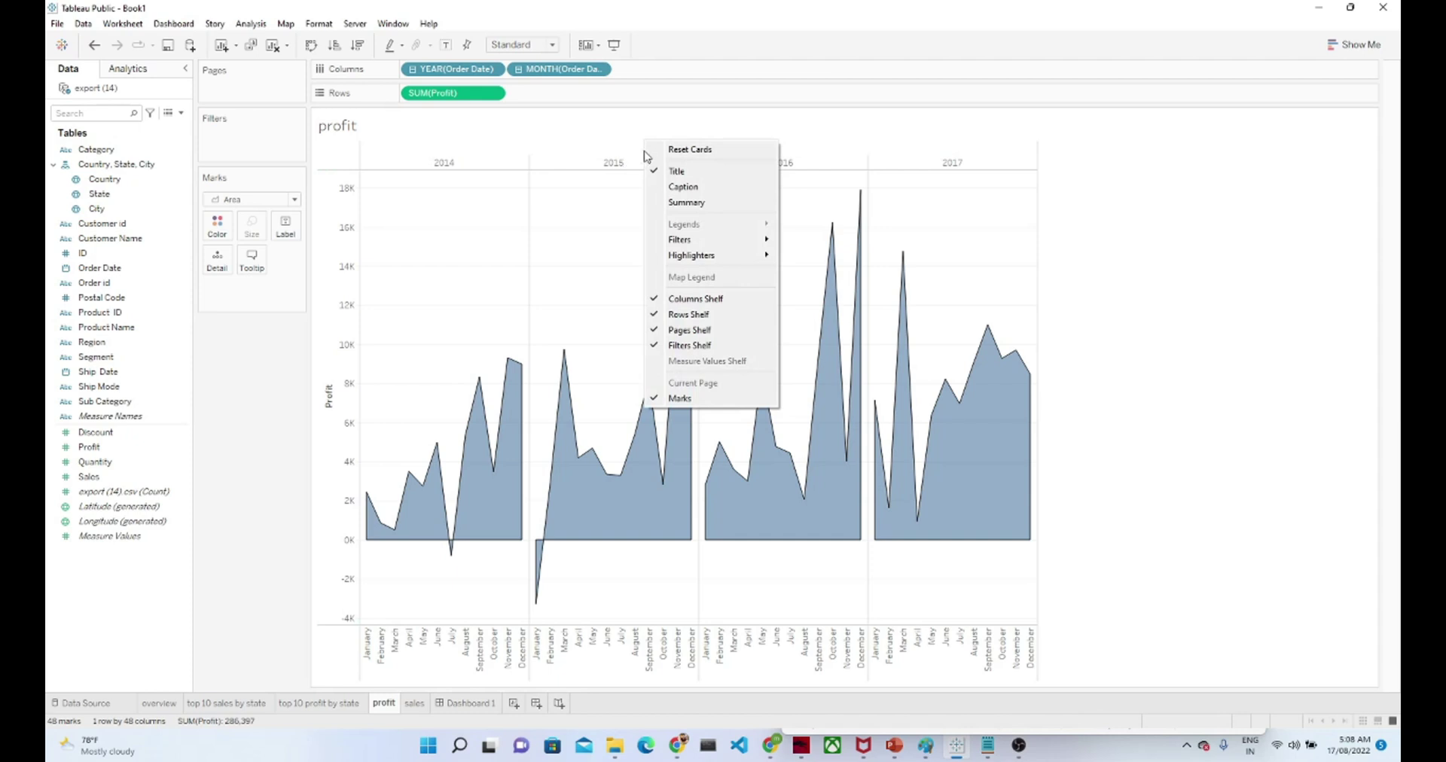
click(632, 156)
right_click(631, 153)
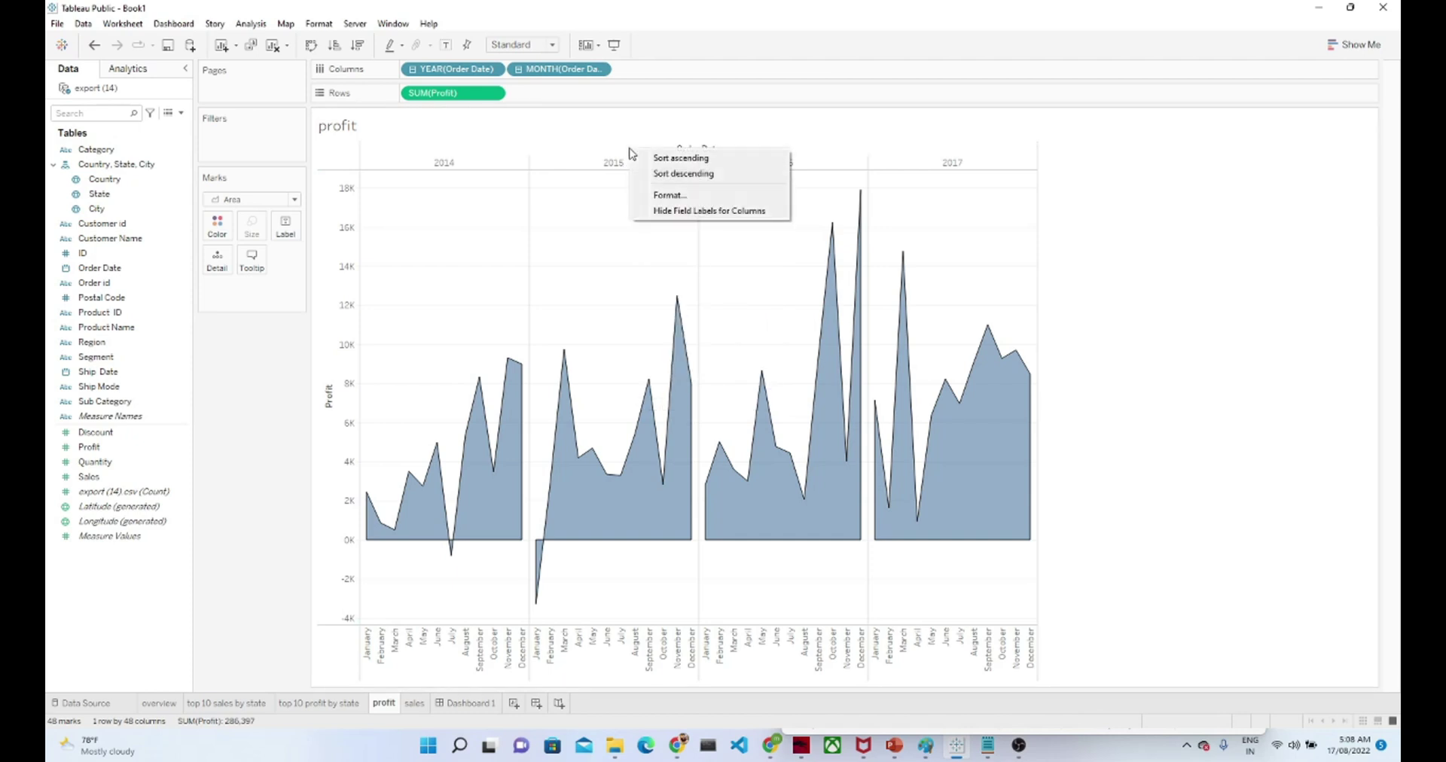
click(685, 212)
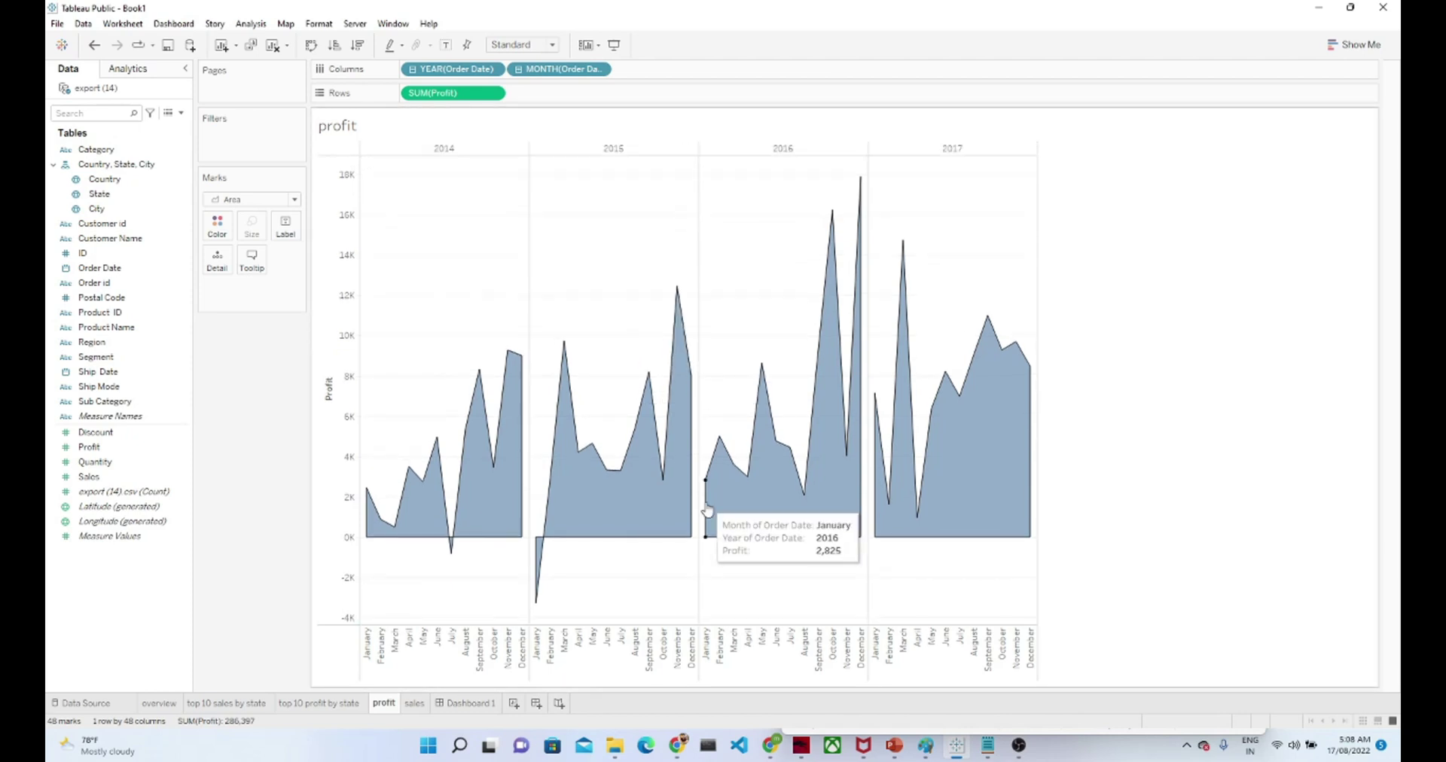
Hide the Order Date field label for columns on the sales sheet and return to Dashboard 1.
click(414, 703)
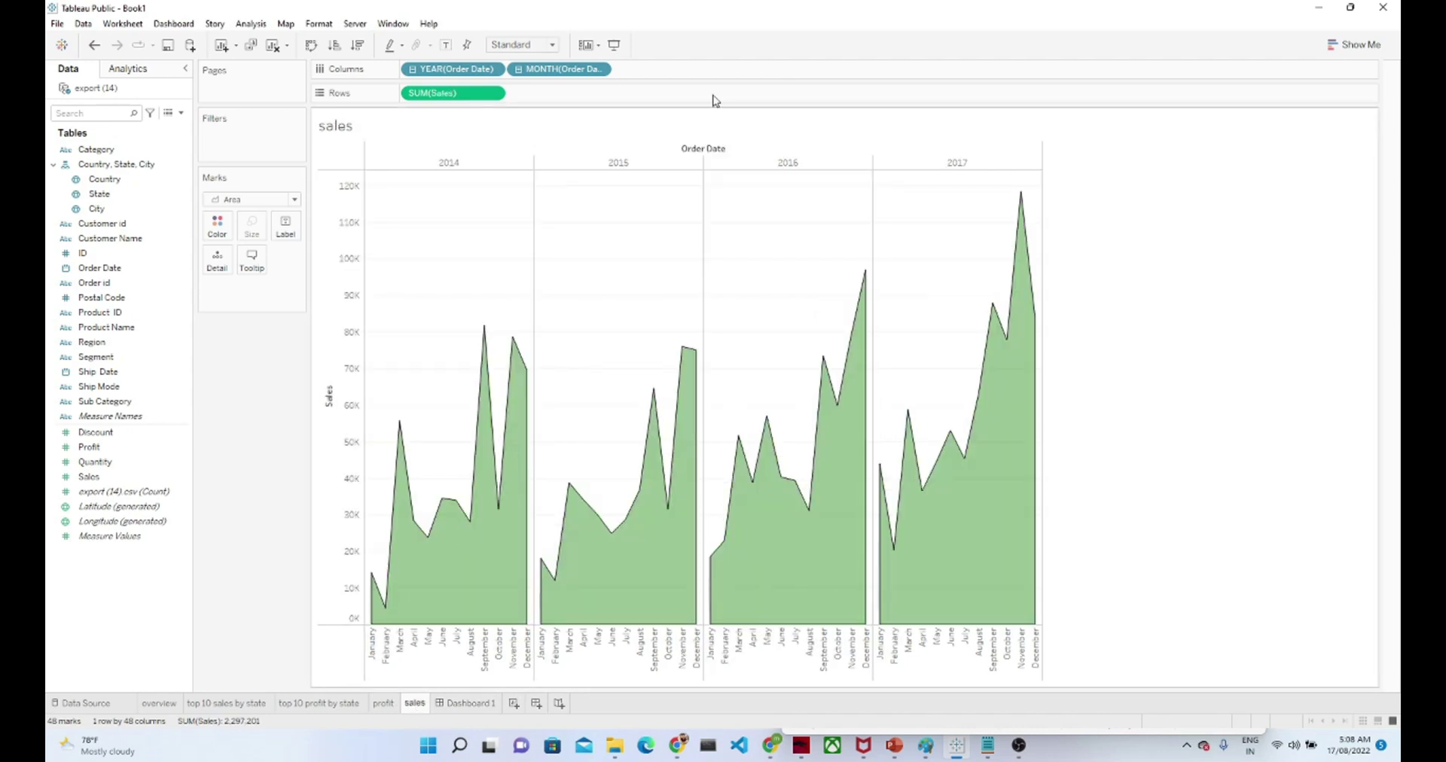
right_click(695, 153)
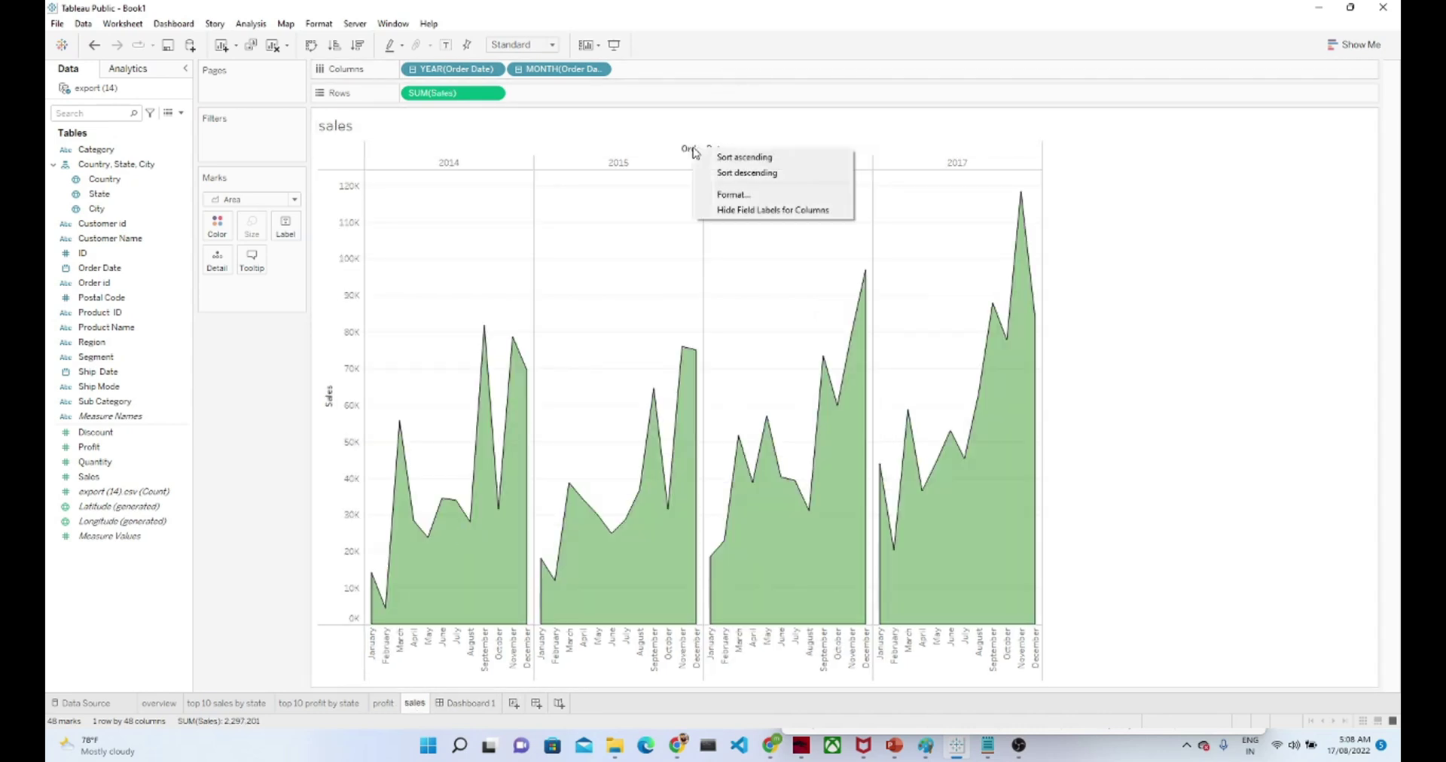
click(753, 215)
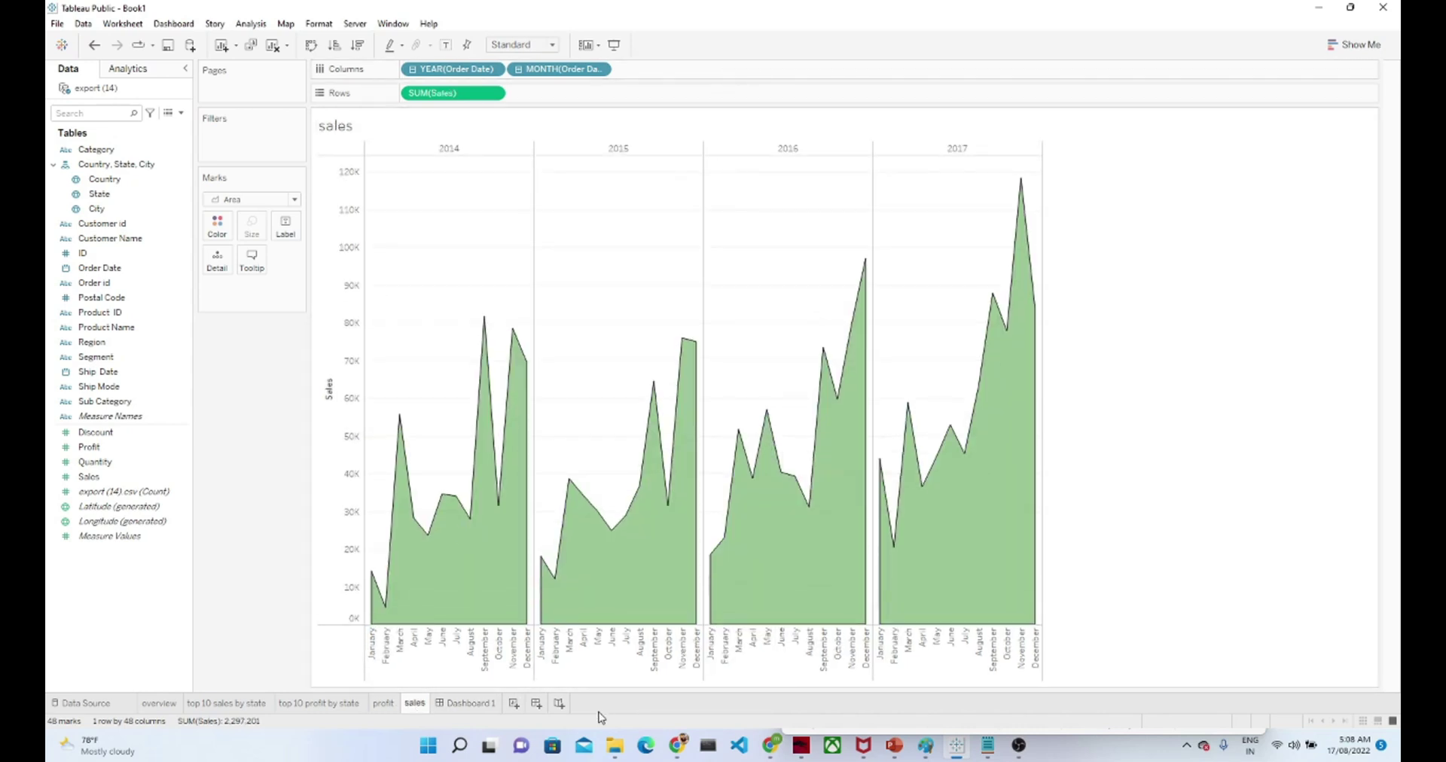
click(467, 705)
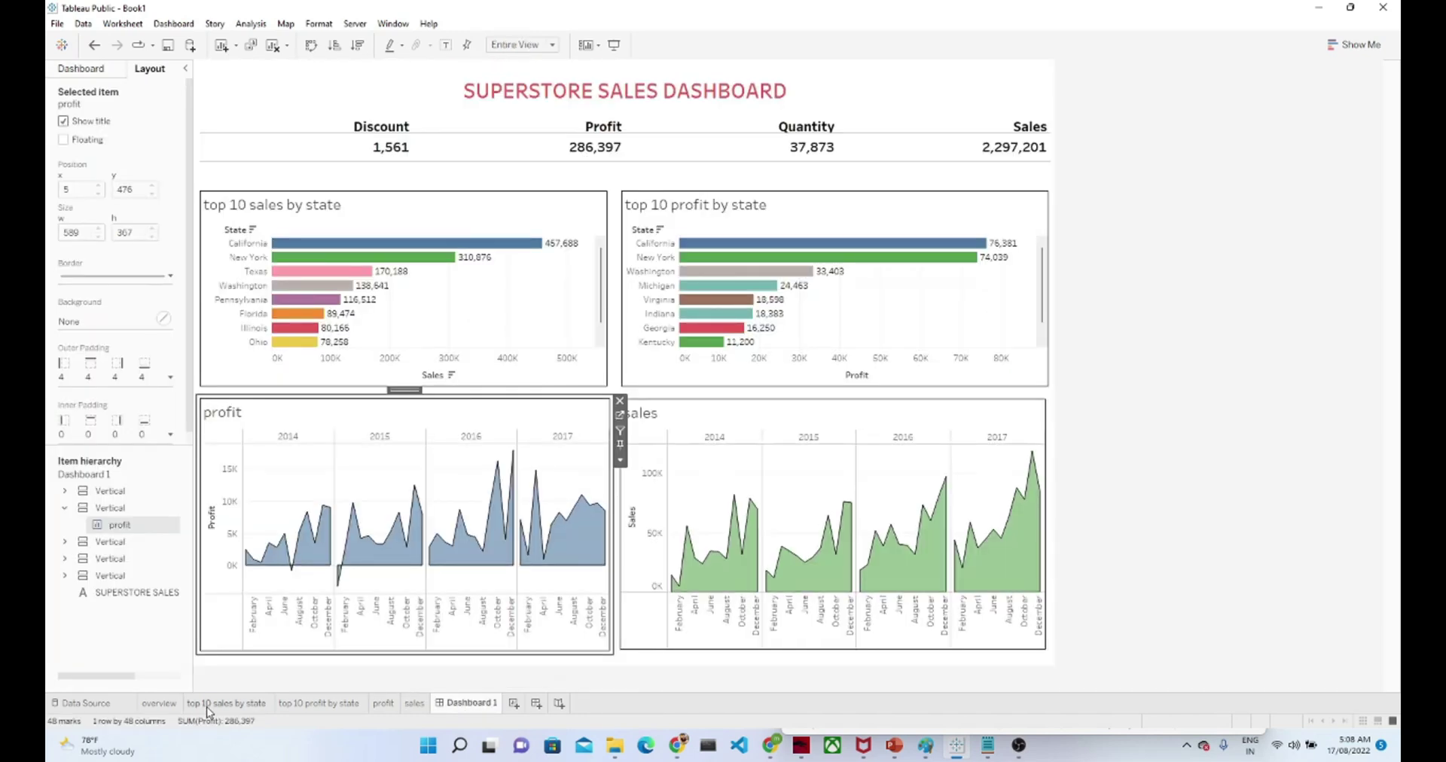
On the overview sheet, open the border formatting and set the Total pane and header borders to None.
click(158, 704)
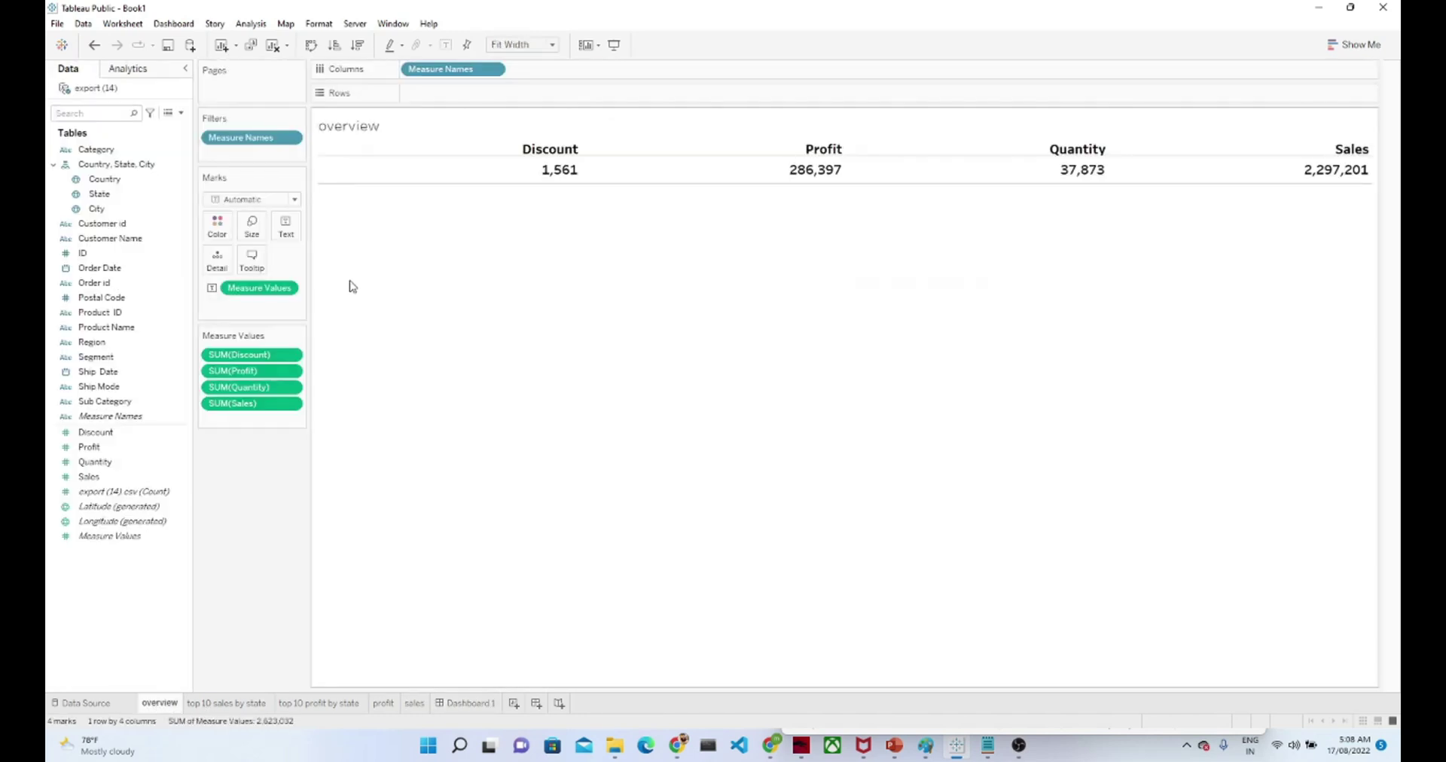
right_click(371, 183)
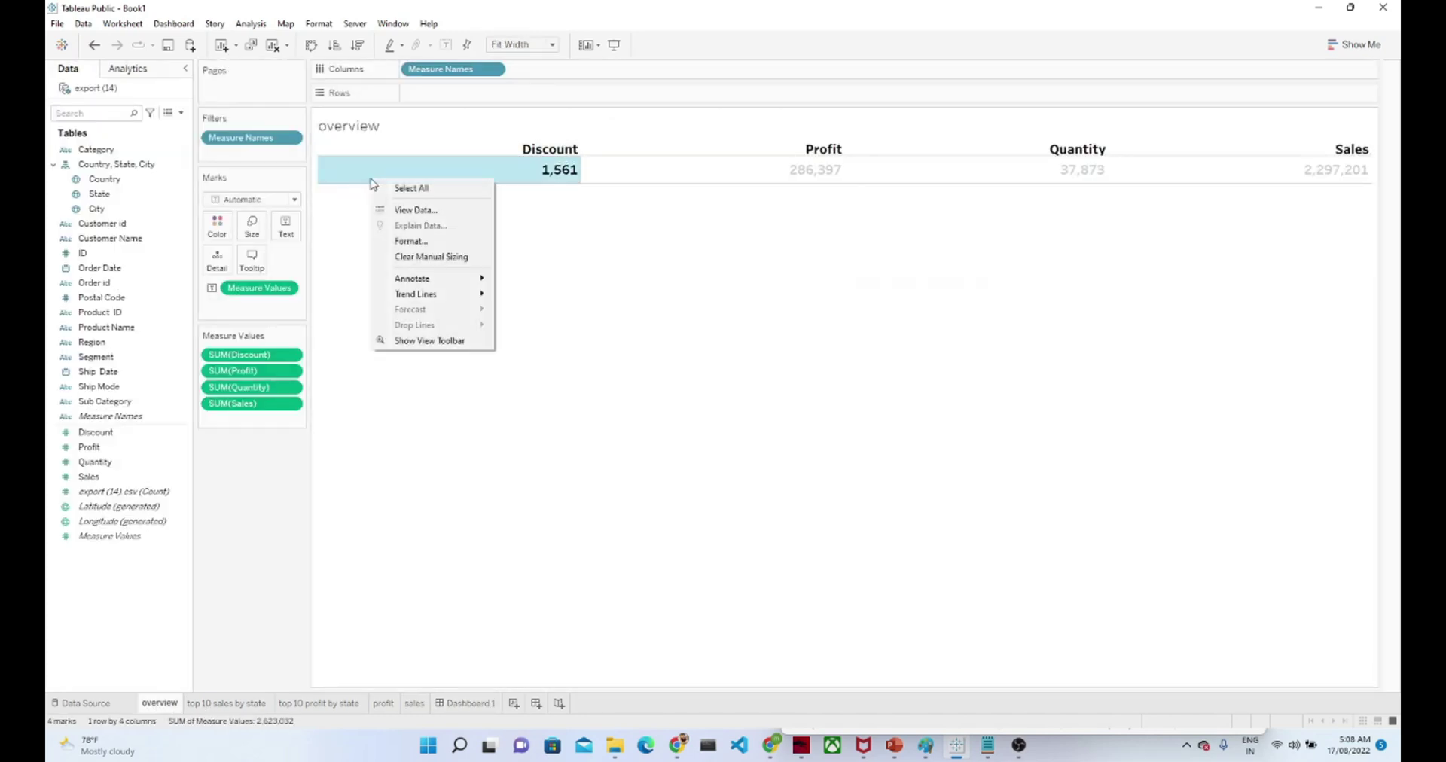
click(407, 241)
click(115, 93)
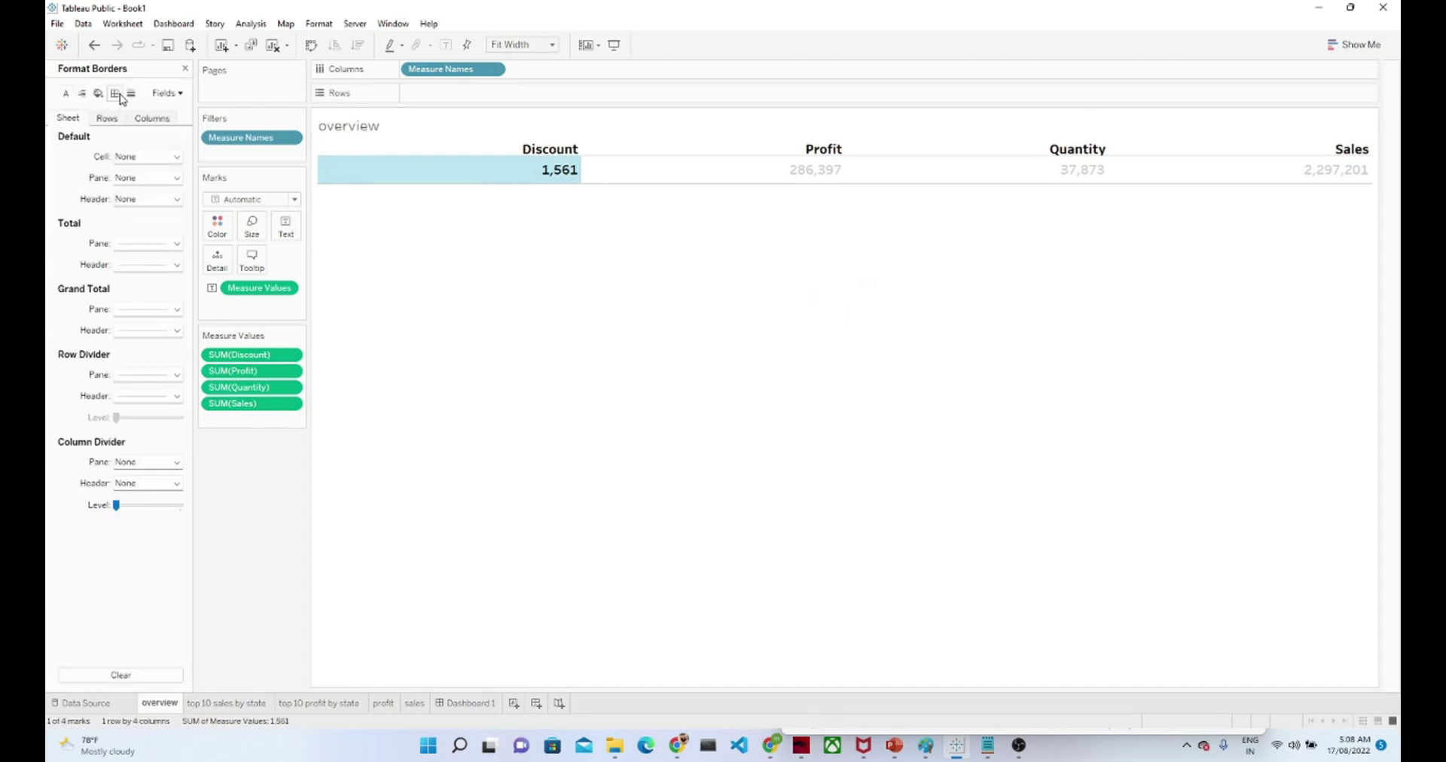
click(139, 243)
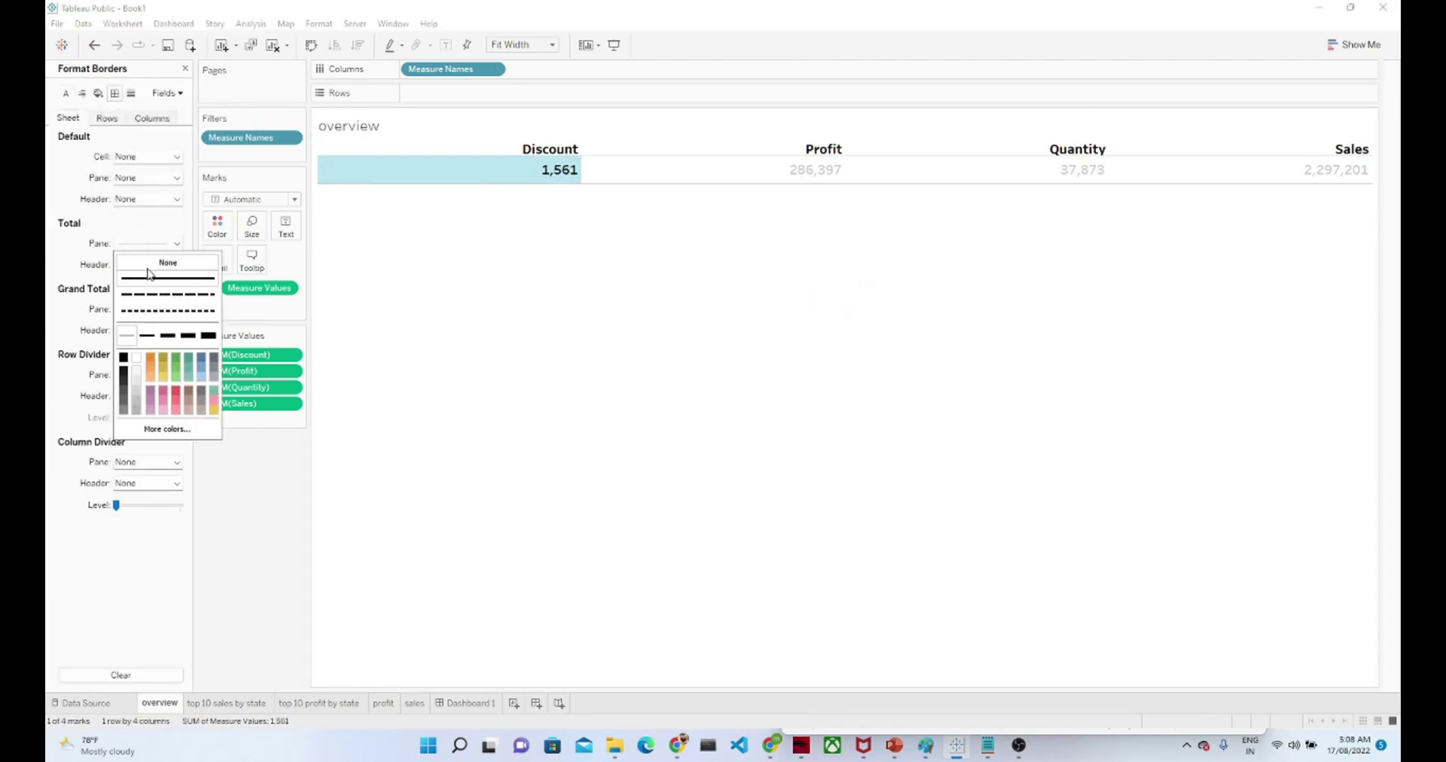
click(148, 265)
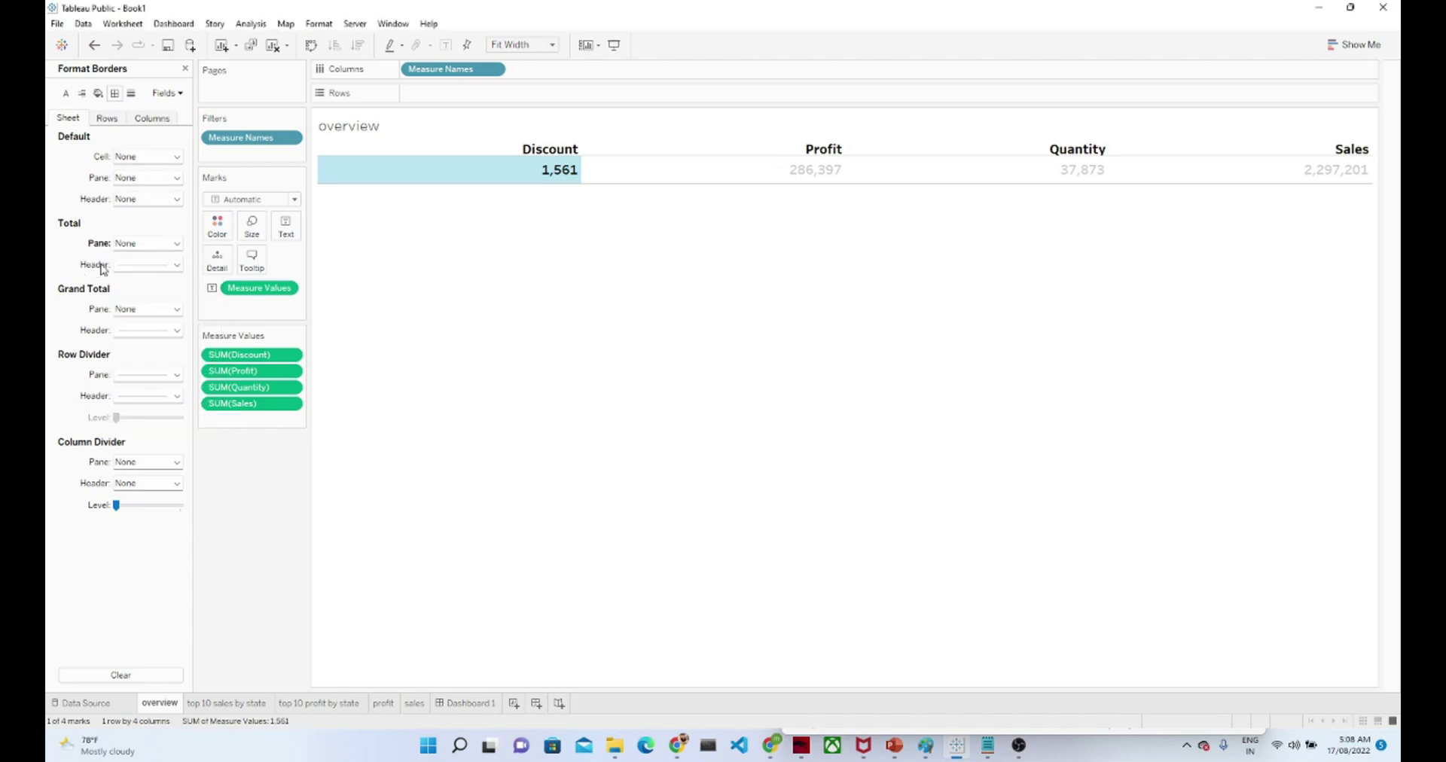
click(147, 265)
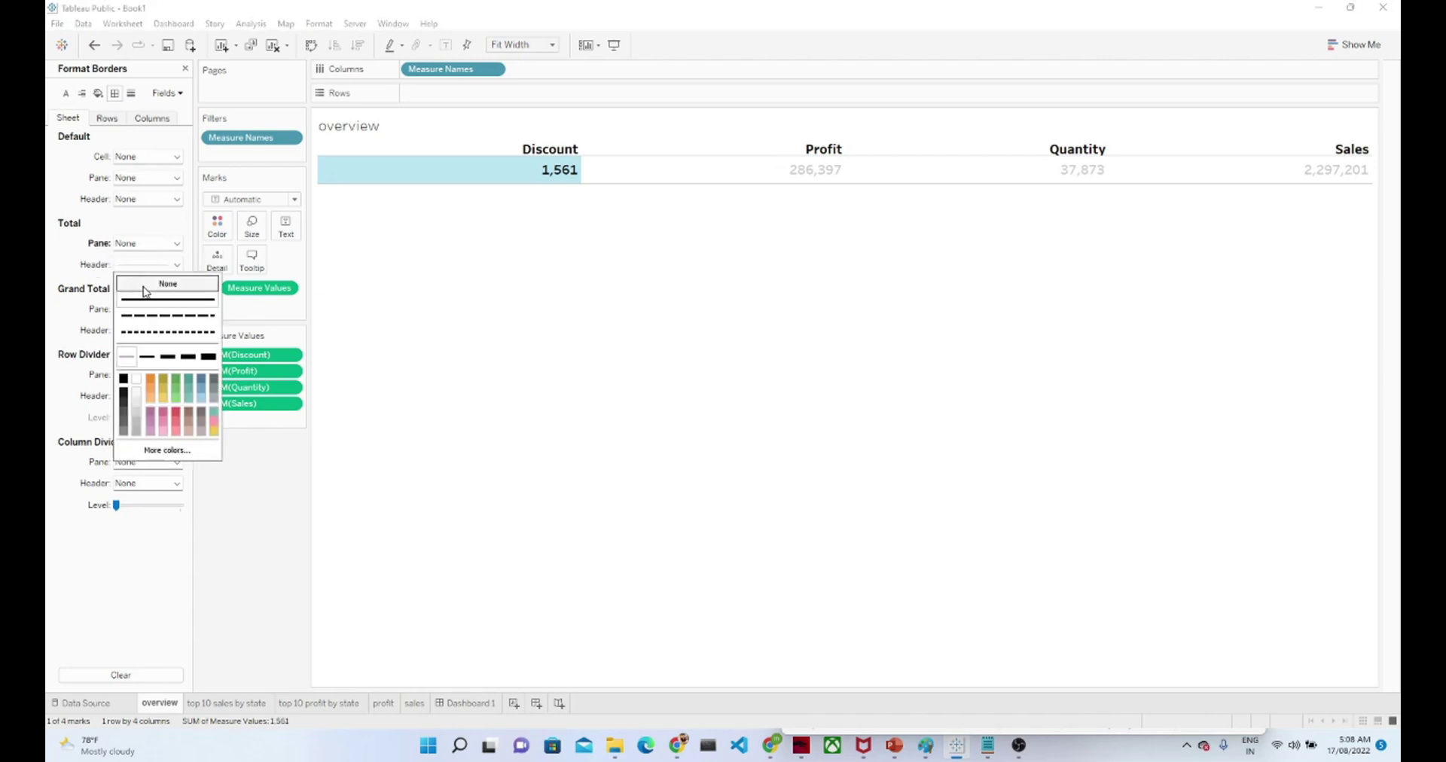
click(51, 265)
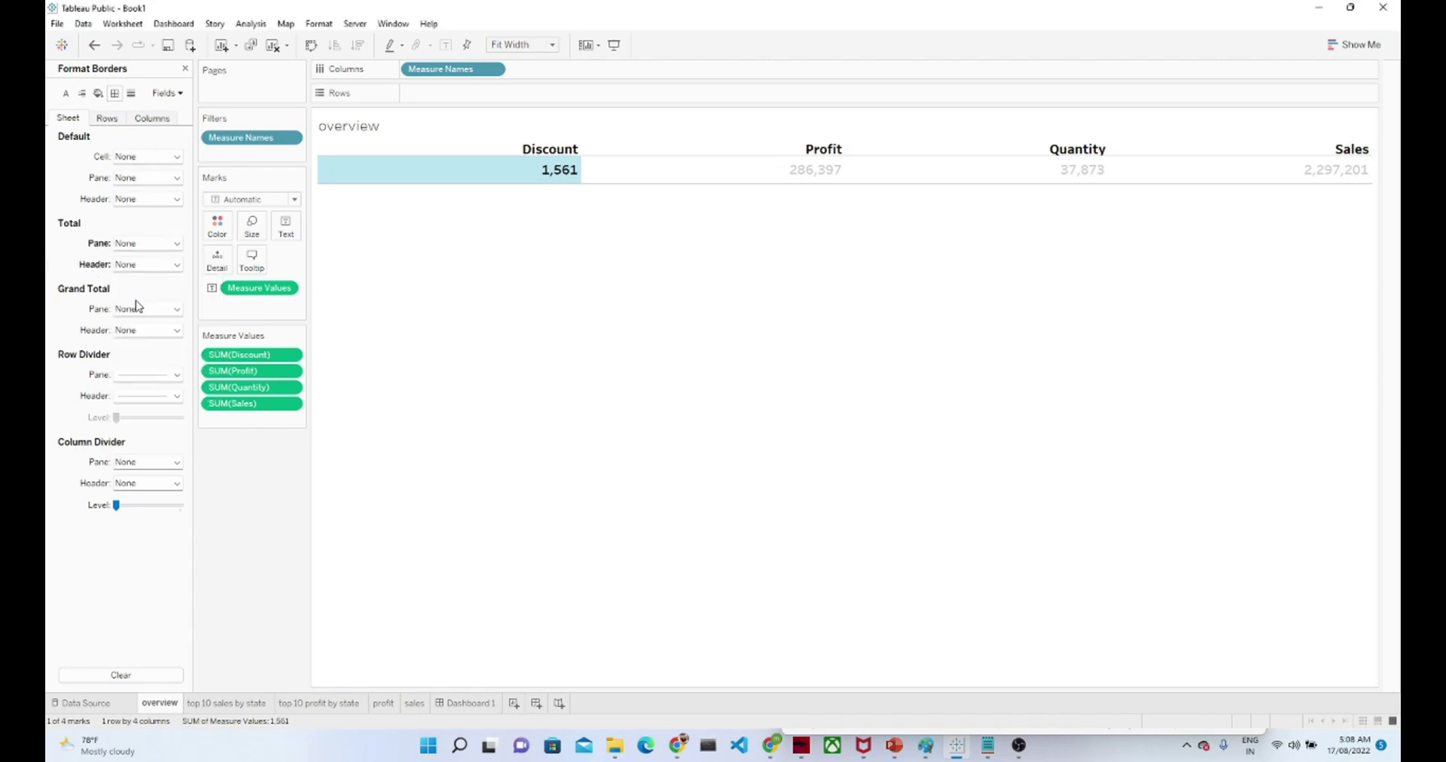
Set the overview's row divider pane border for rows to None and return to Dashboard 1.
click(108, 119)
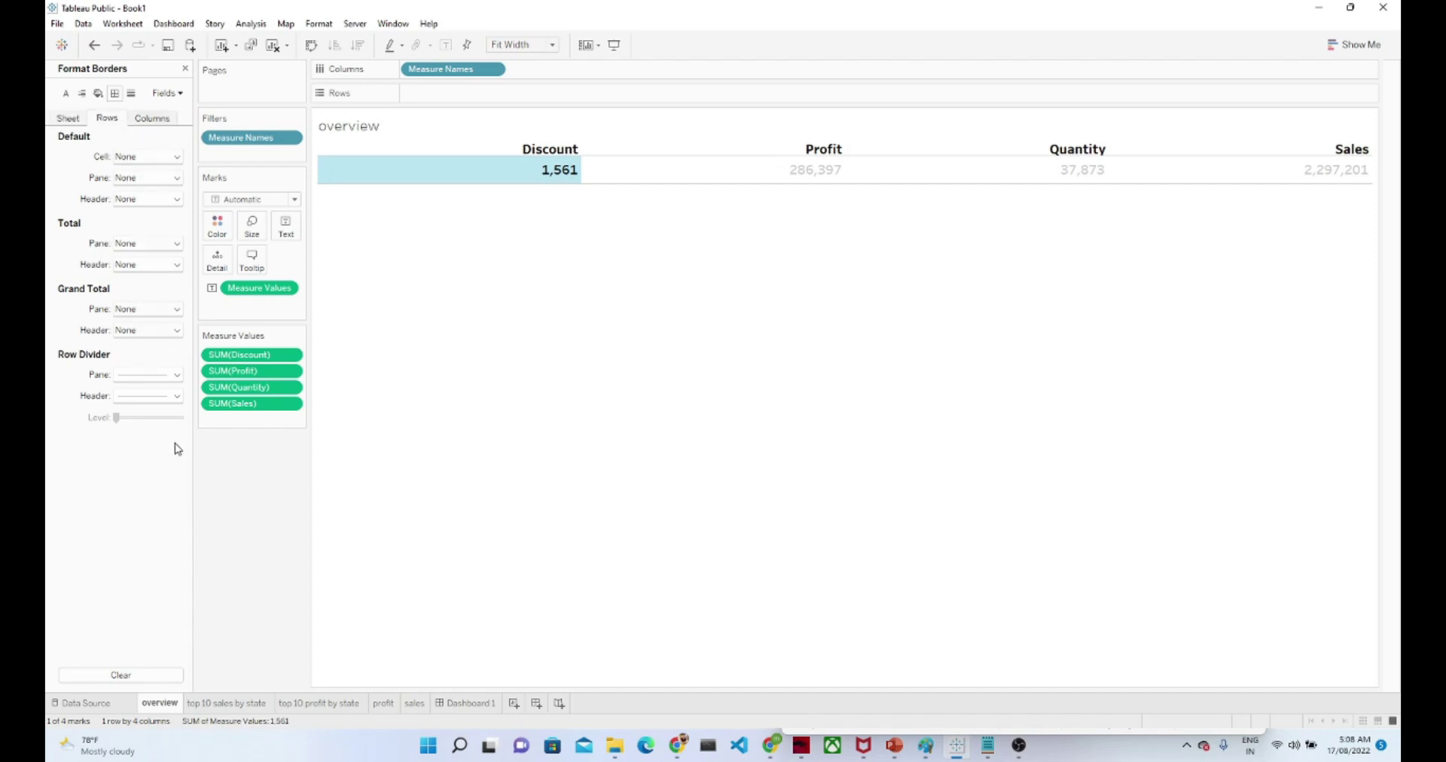
click(153, 377)
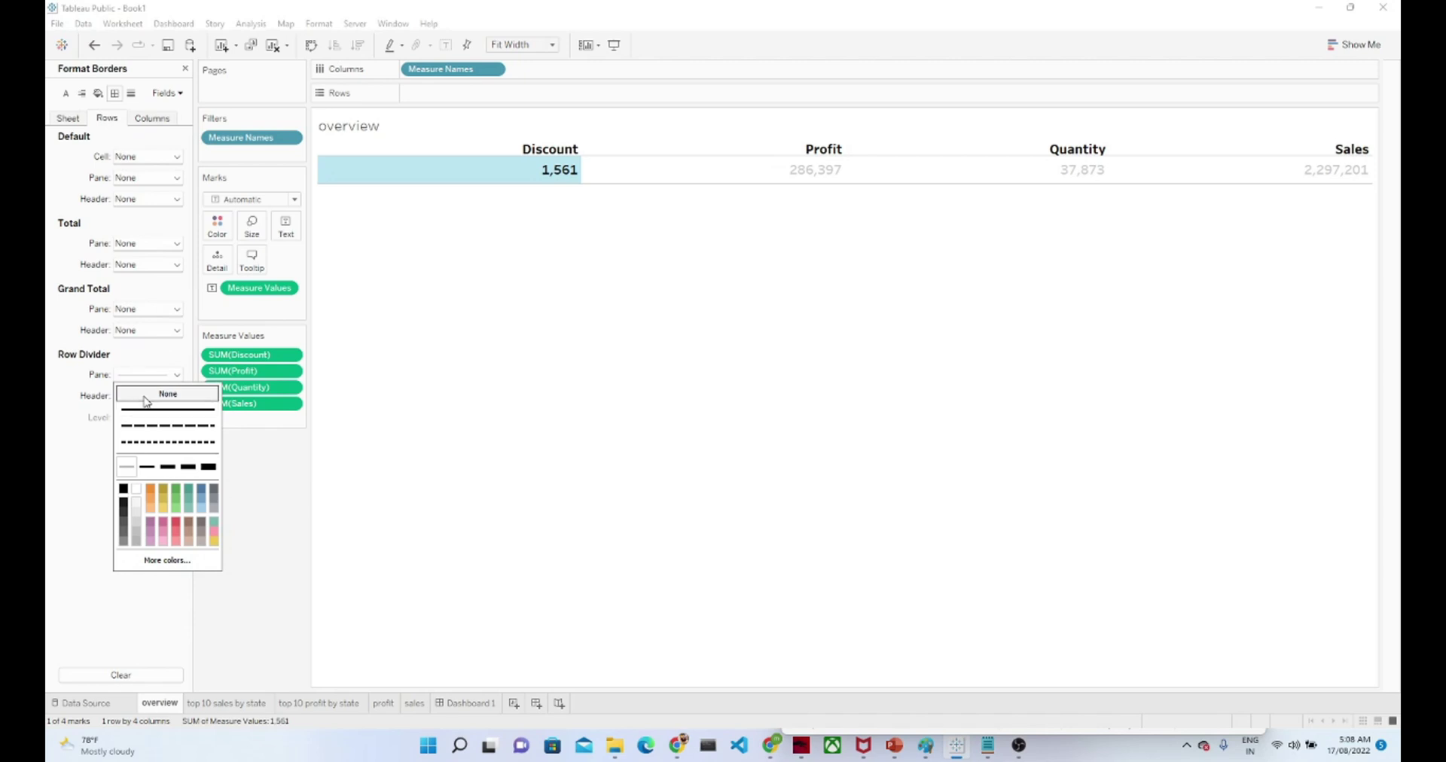
click(63, 394)
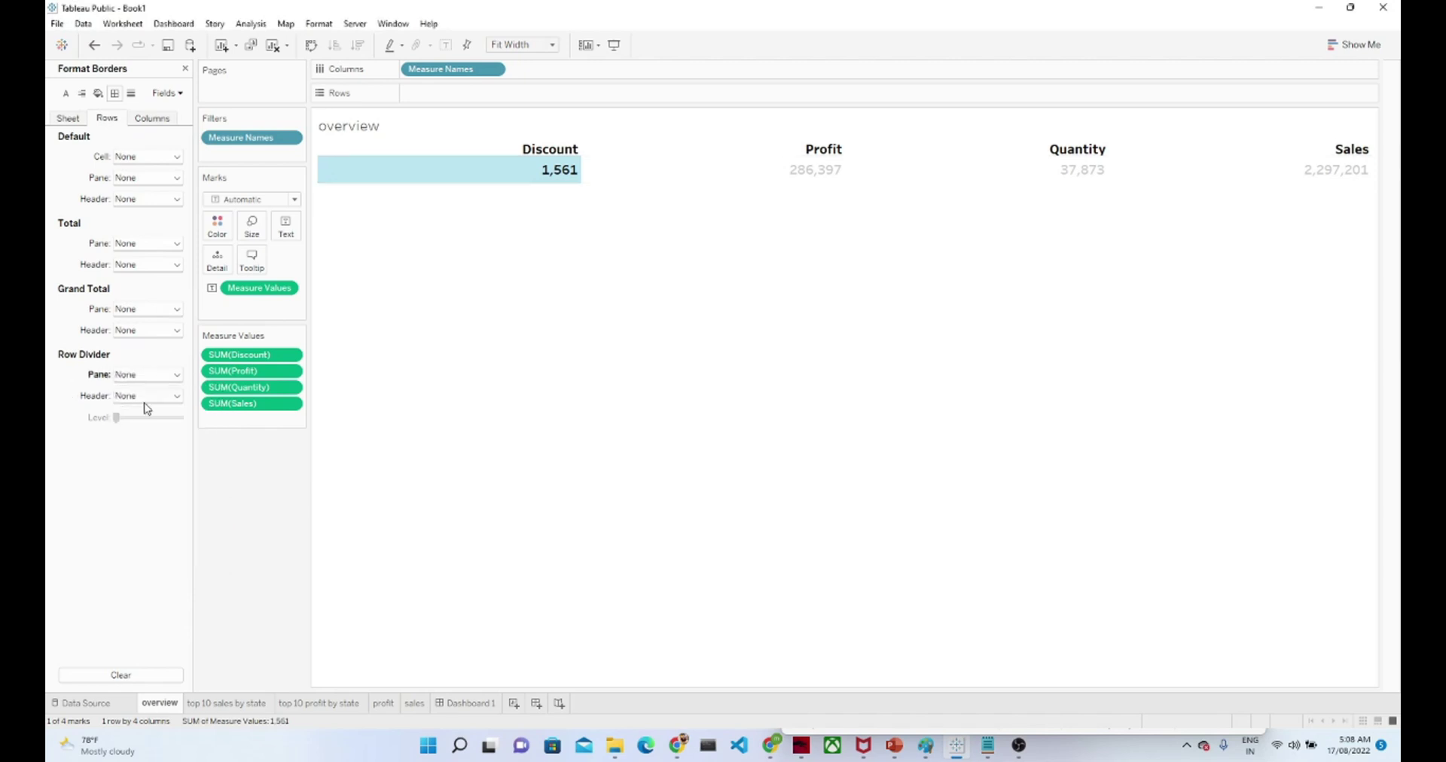
click(426, 178)
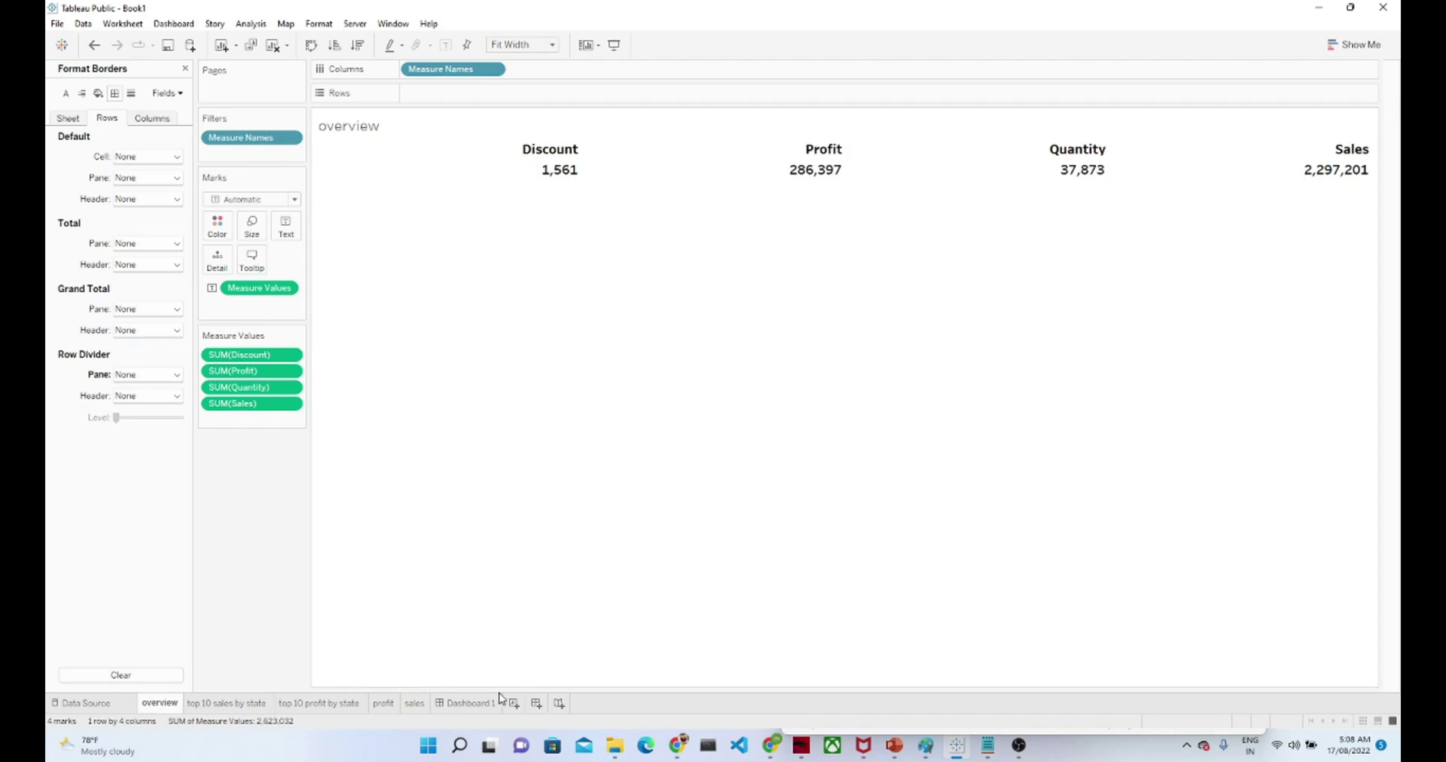
click(467, 703)
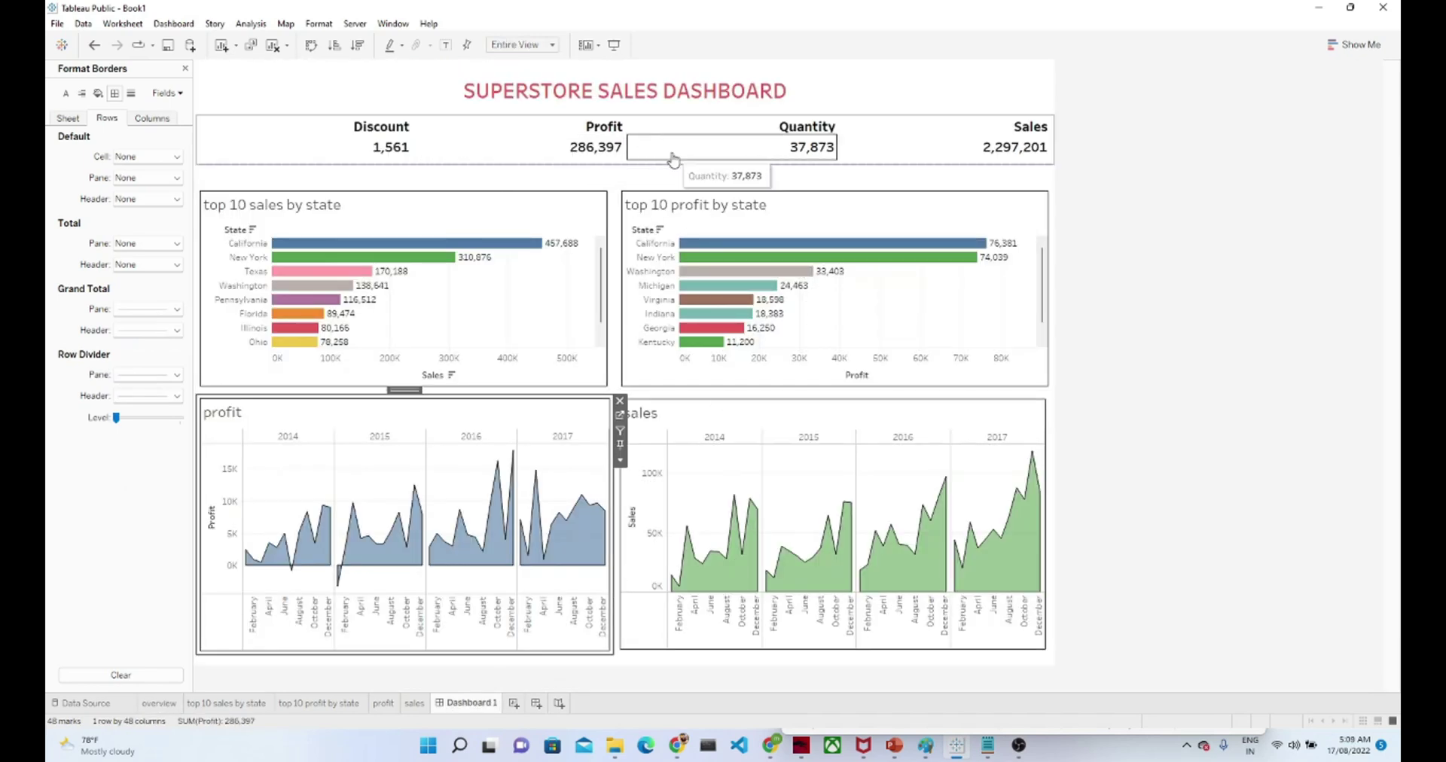
Make the overview table floating and widen it to about four fifths of its container's width.
click(1052, 154)
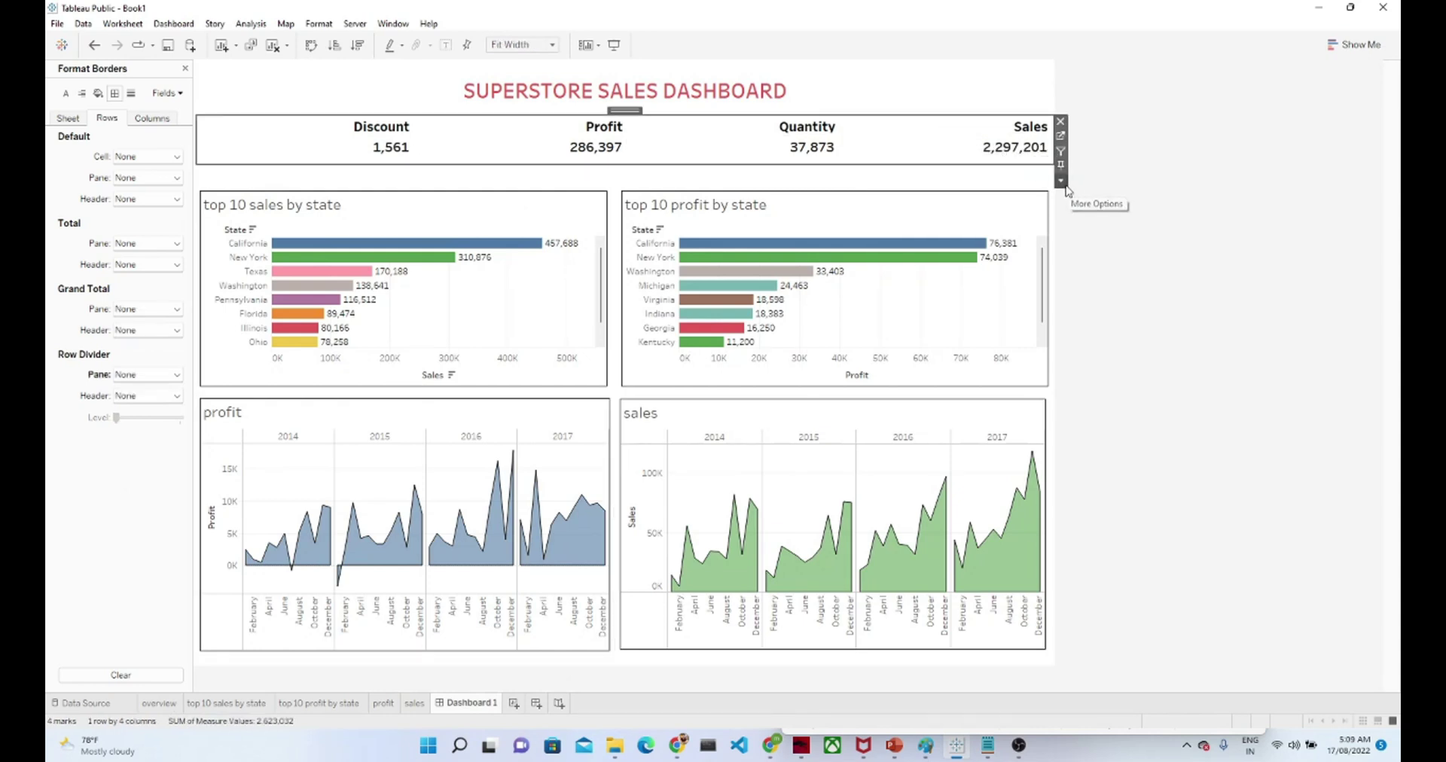
click(1061, 181)
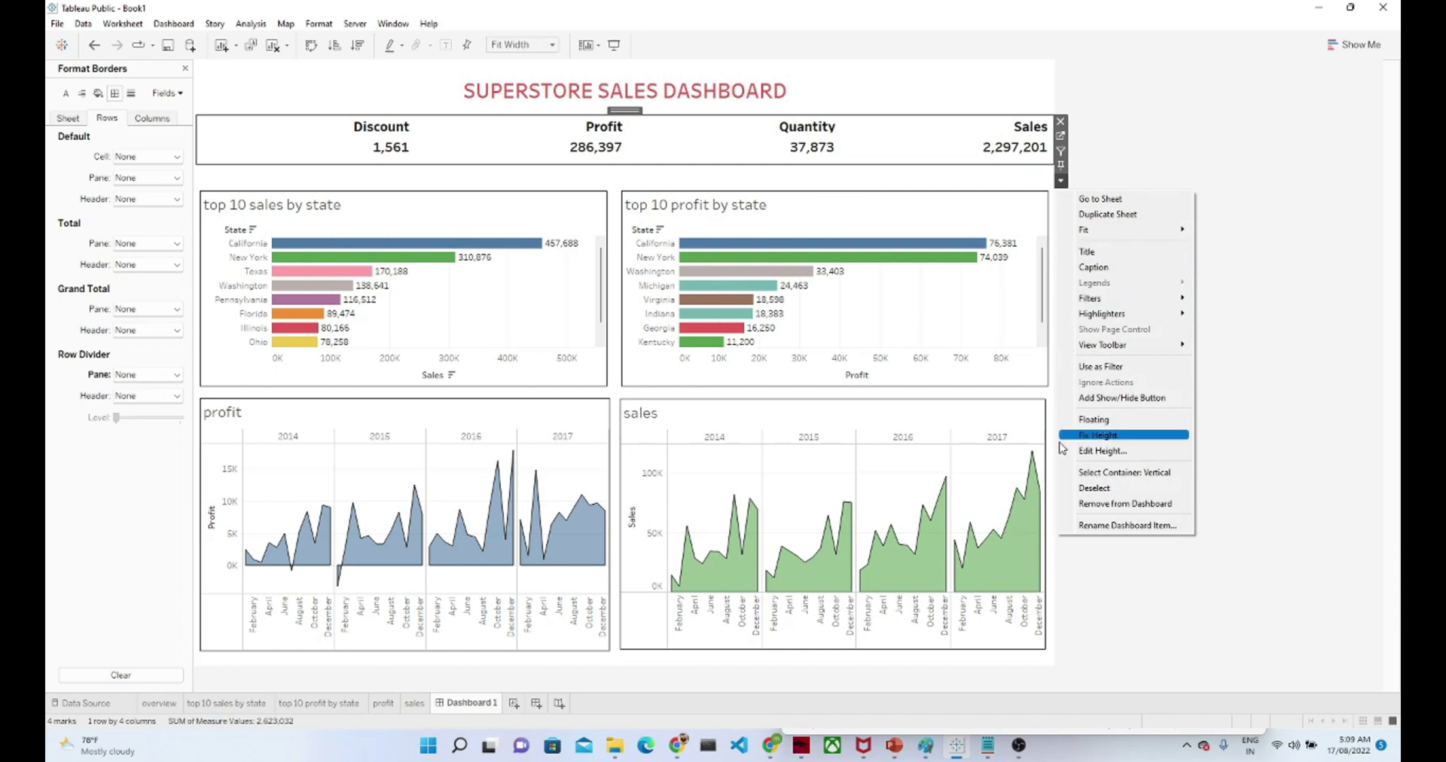
click(1093, 422)
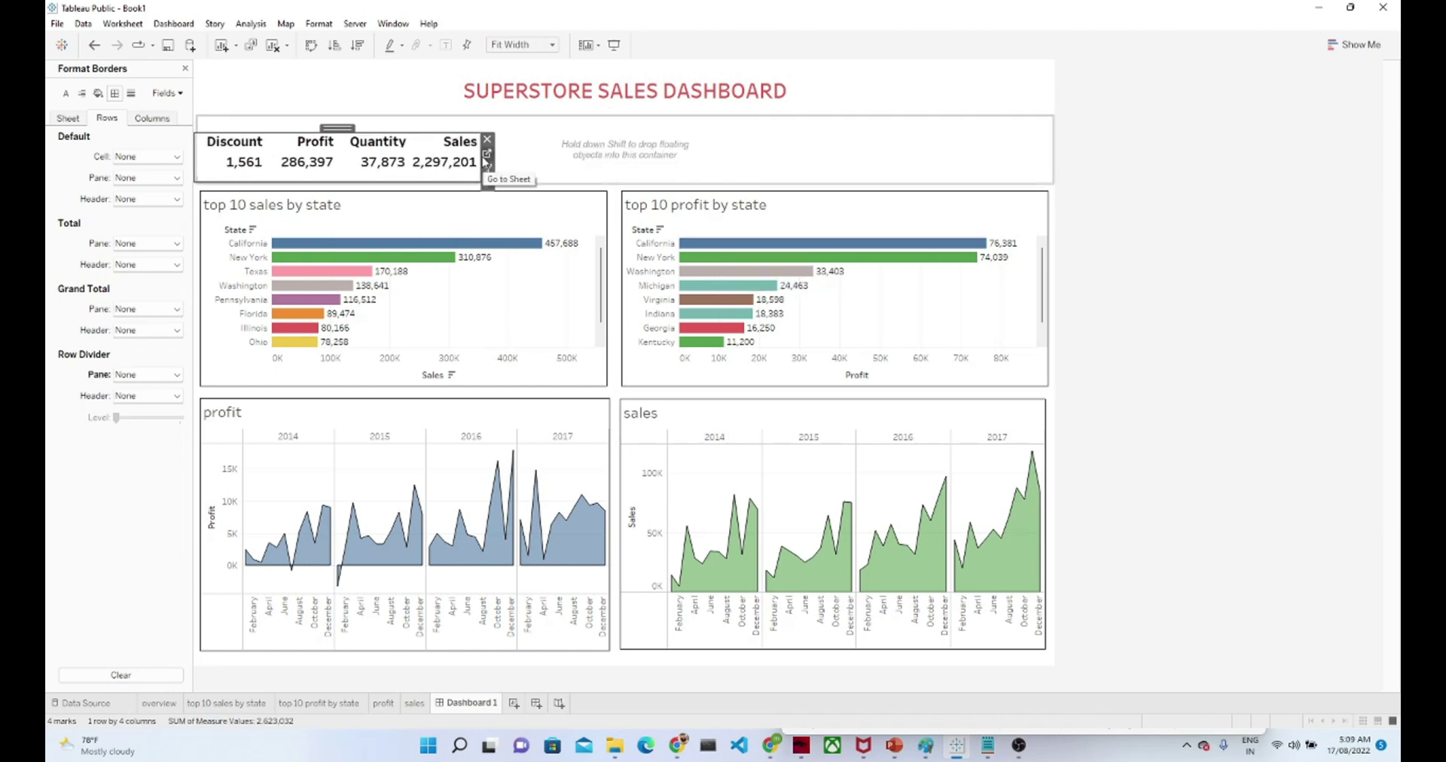
drag(476, 153, 872, 151)
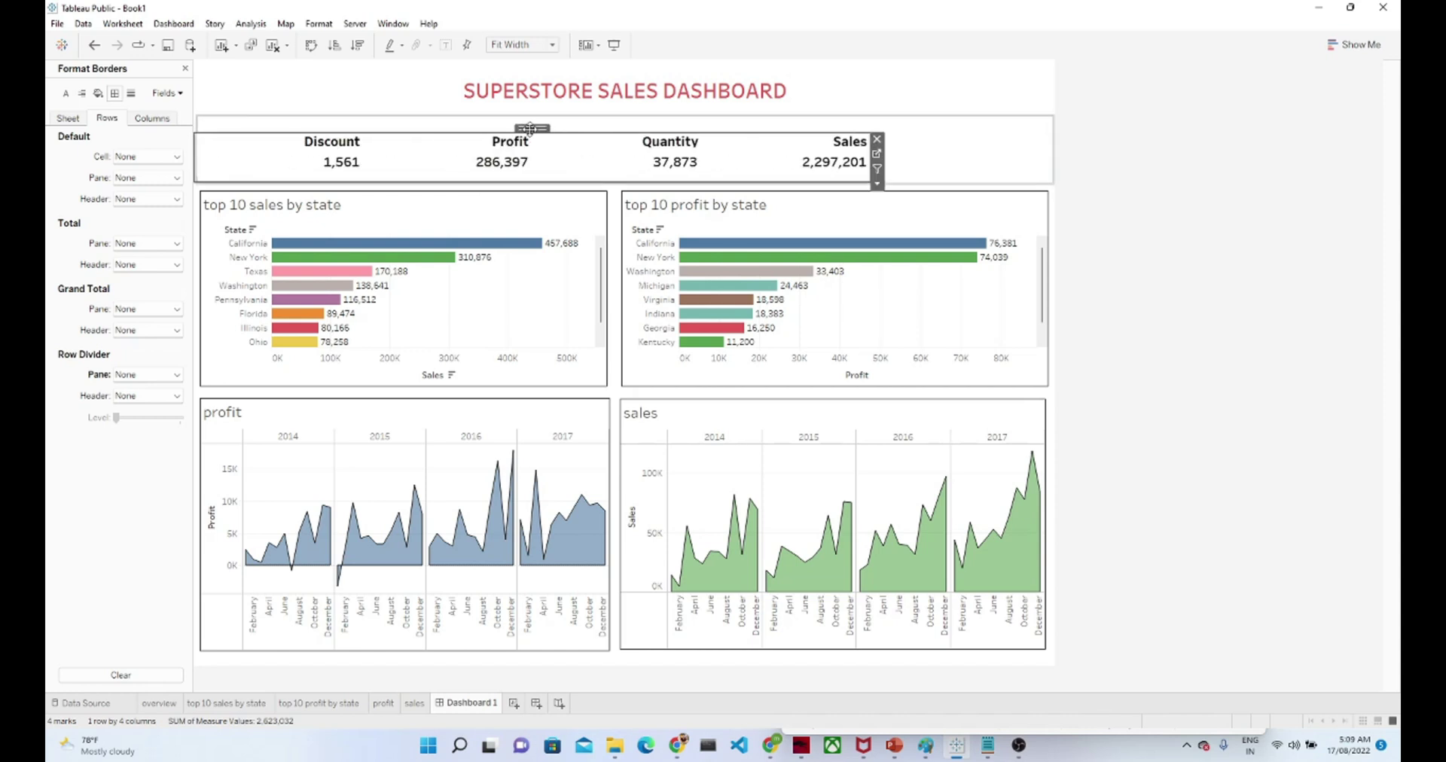
Reposition the floating overview so its four figures sit roughly centred beneath the dashboard title.
drag(530, 128, 616, 131)
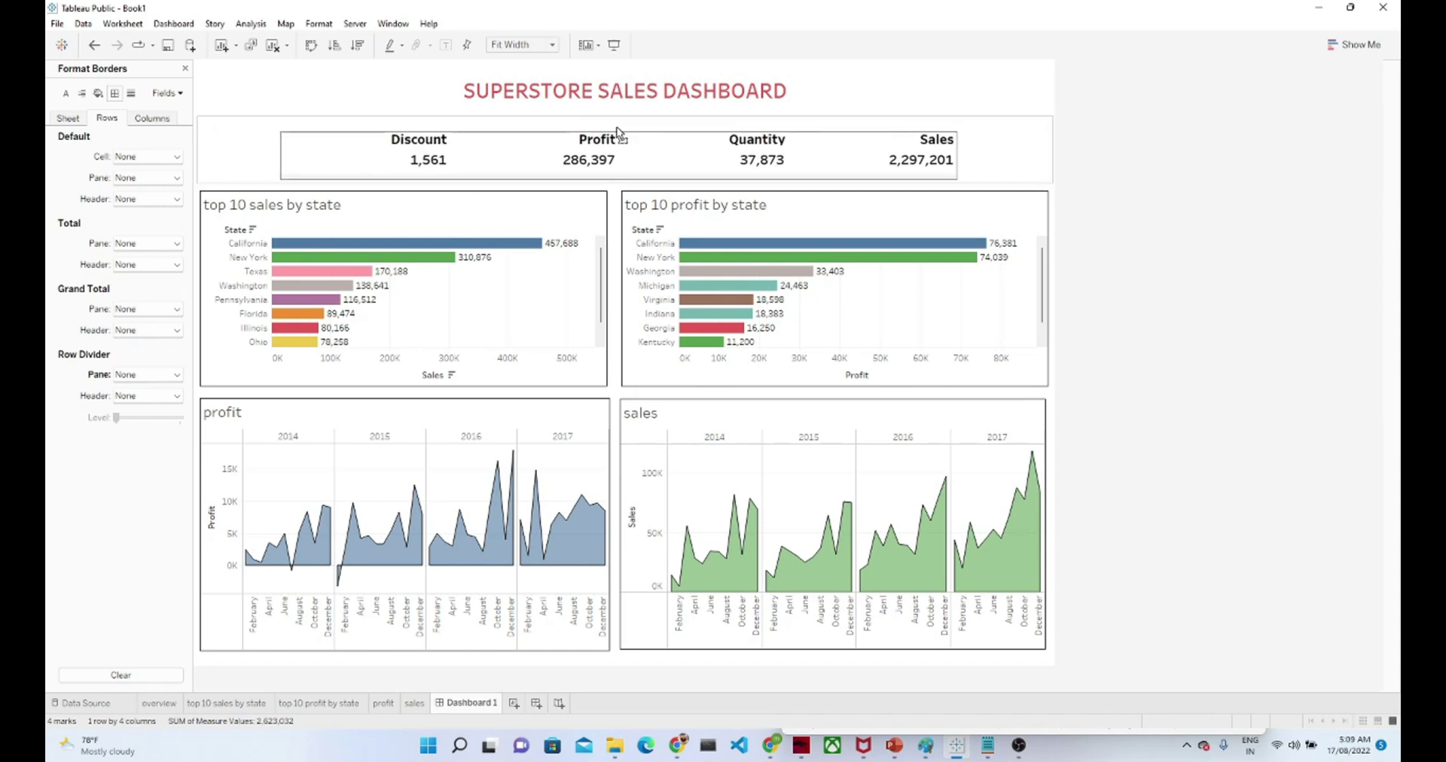
click(1167, 192)
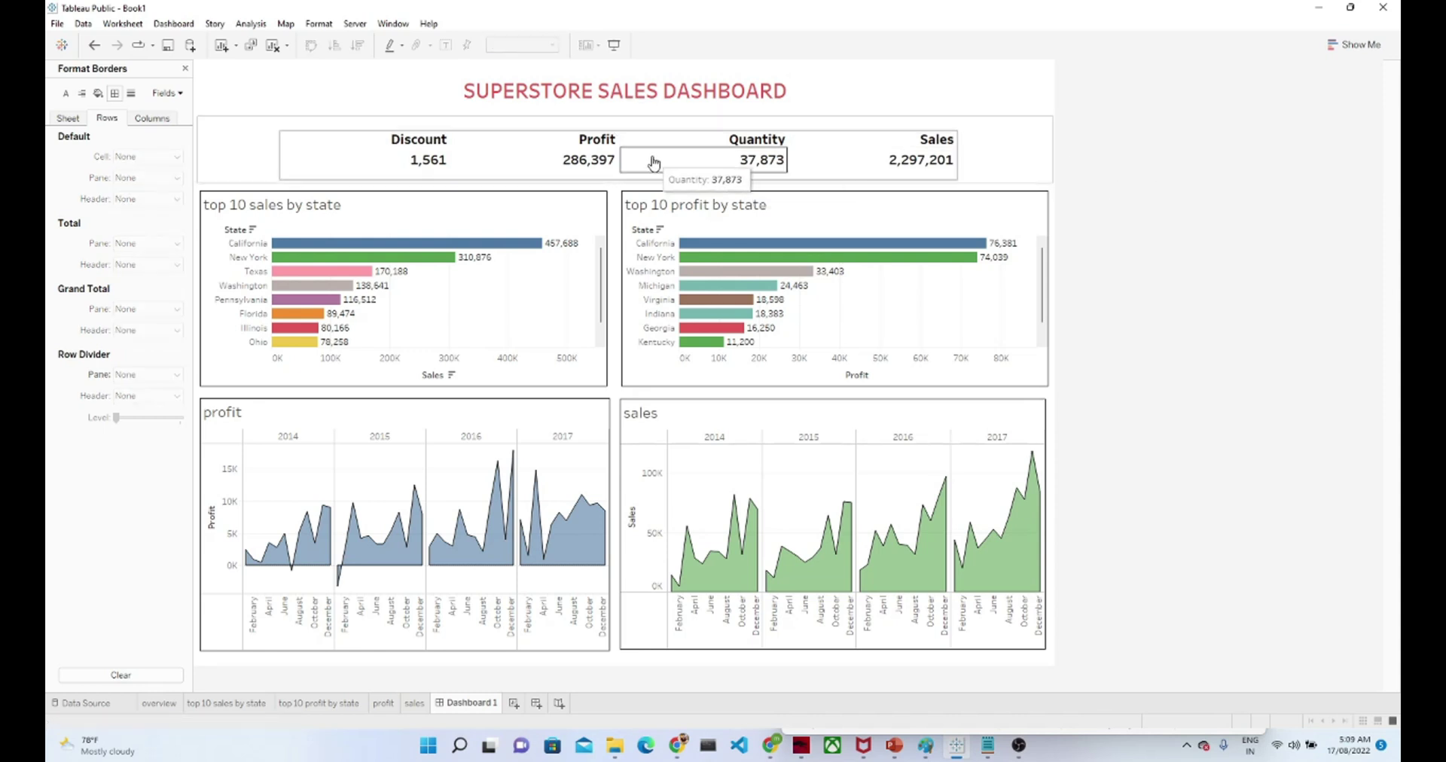
click(549, 143)
click(569, 145)
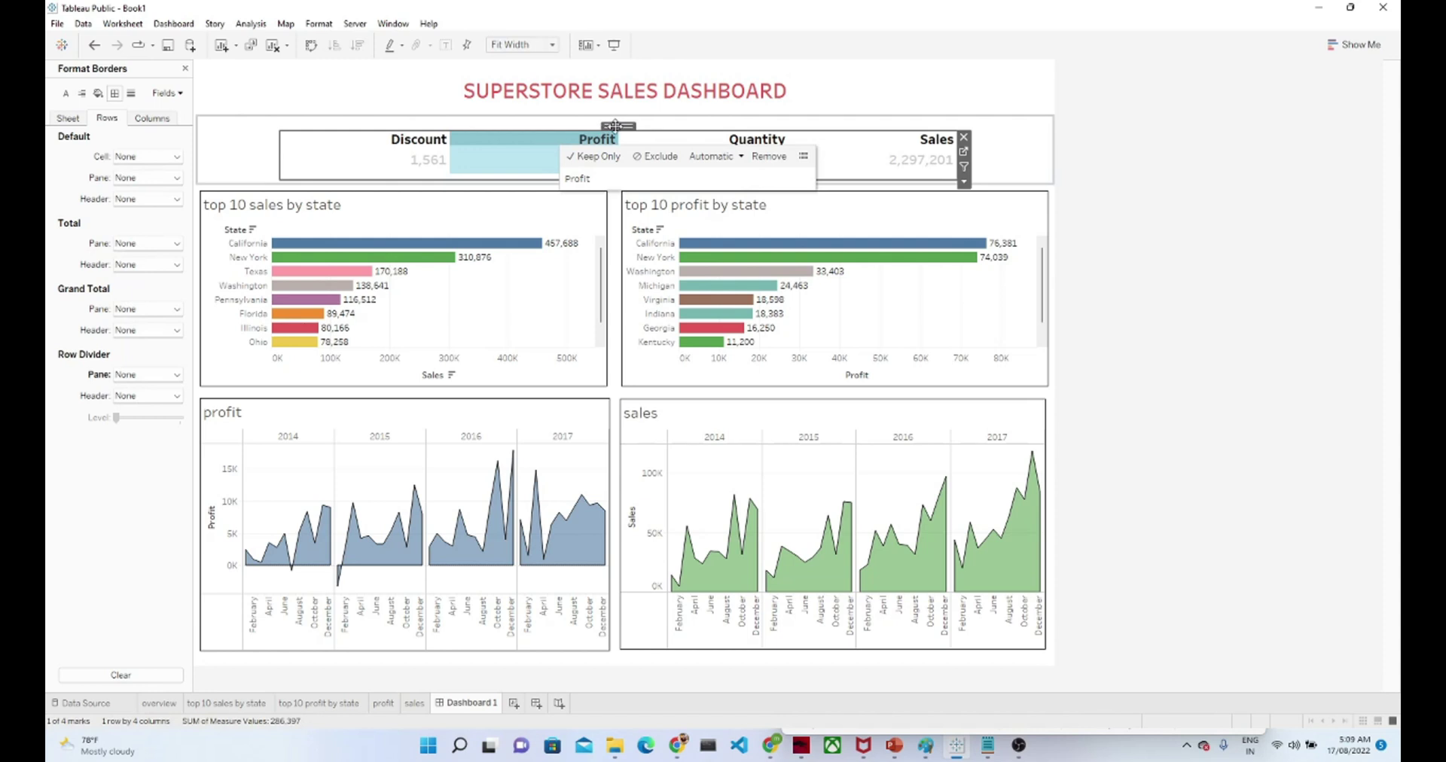
click(586, 136)
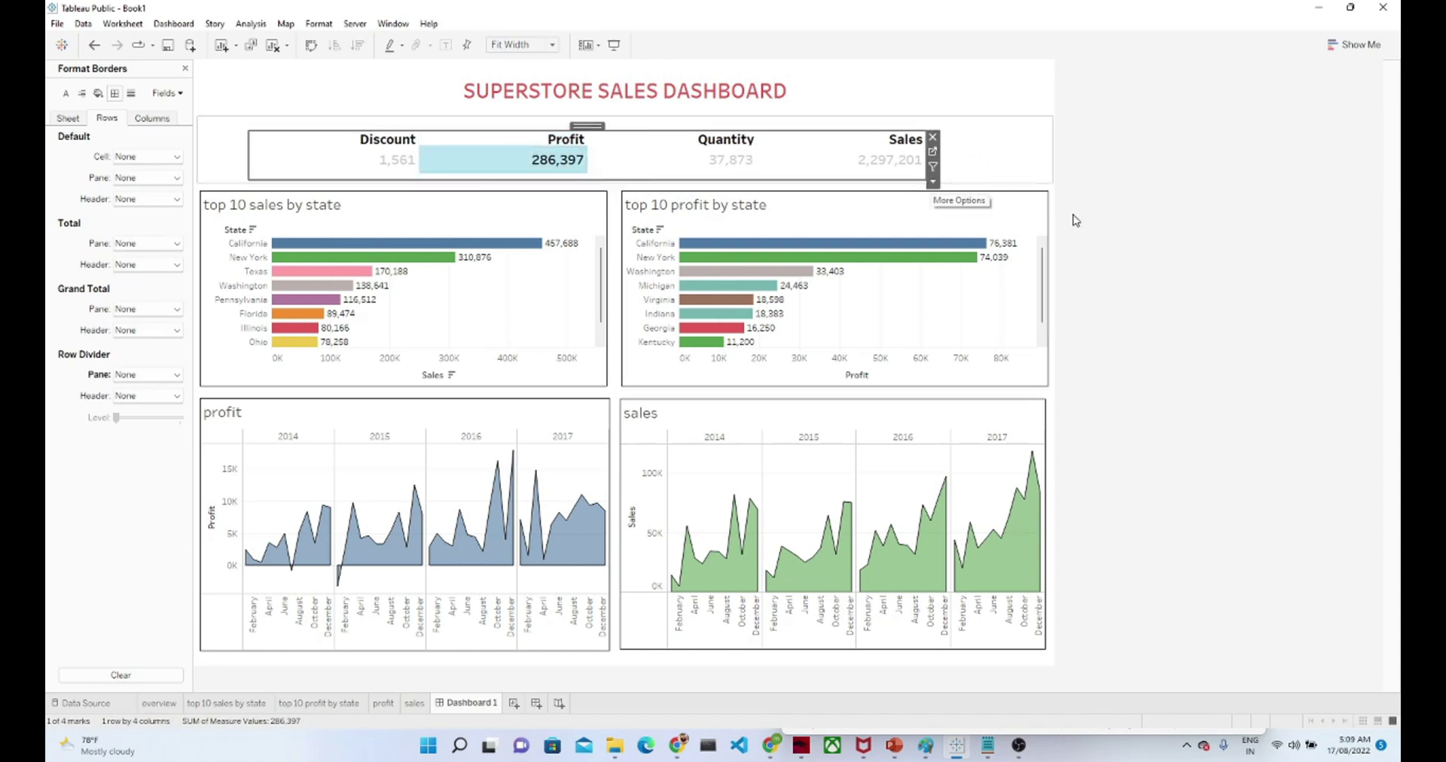
click(1226, 249)
click(478, 154)
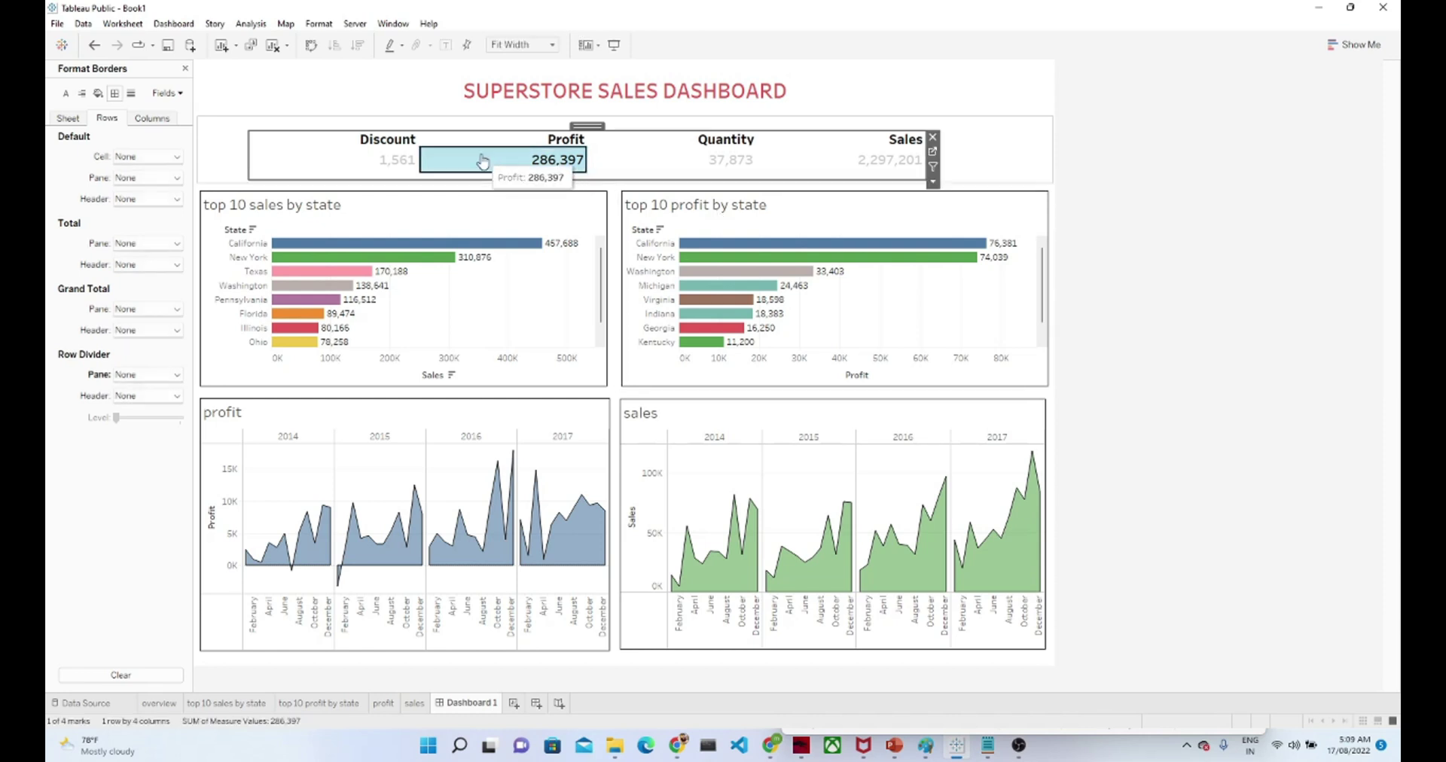
click(1198, 290)
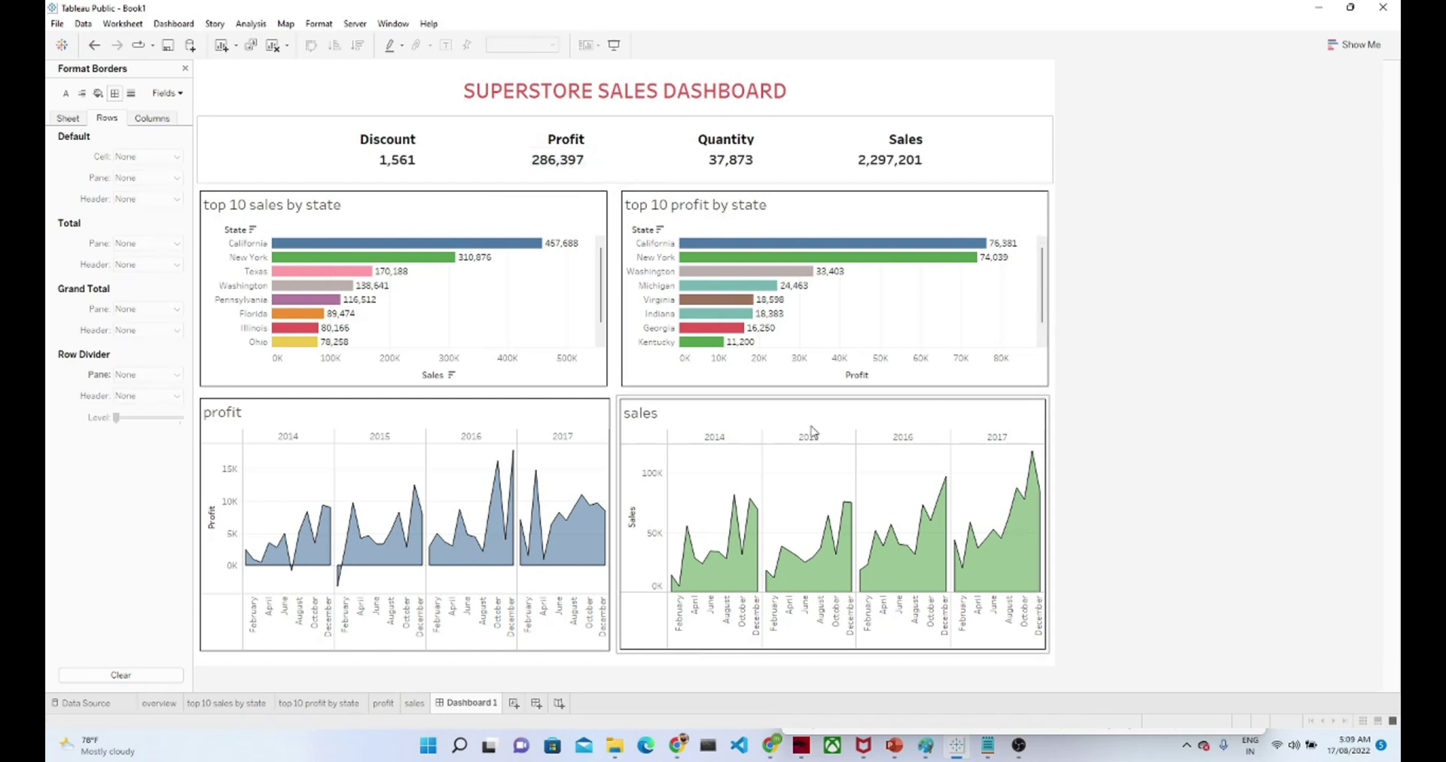
Open the profit chart's title for editing and format its text bold and red.
double_click(229, 414)
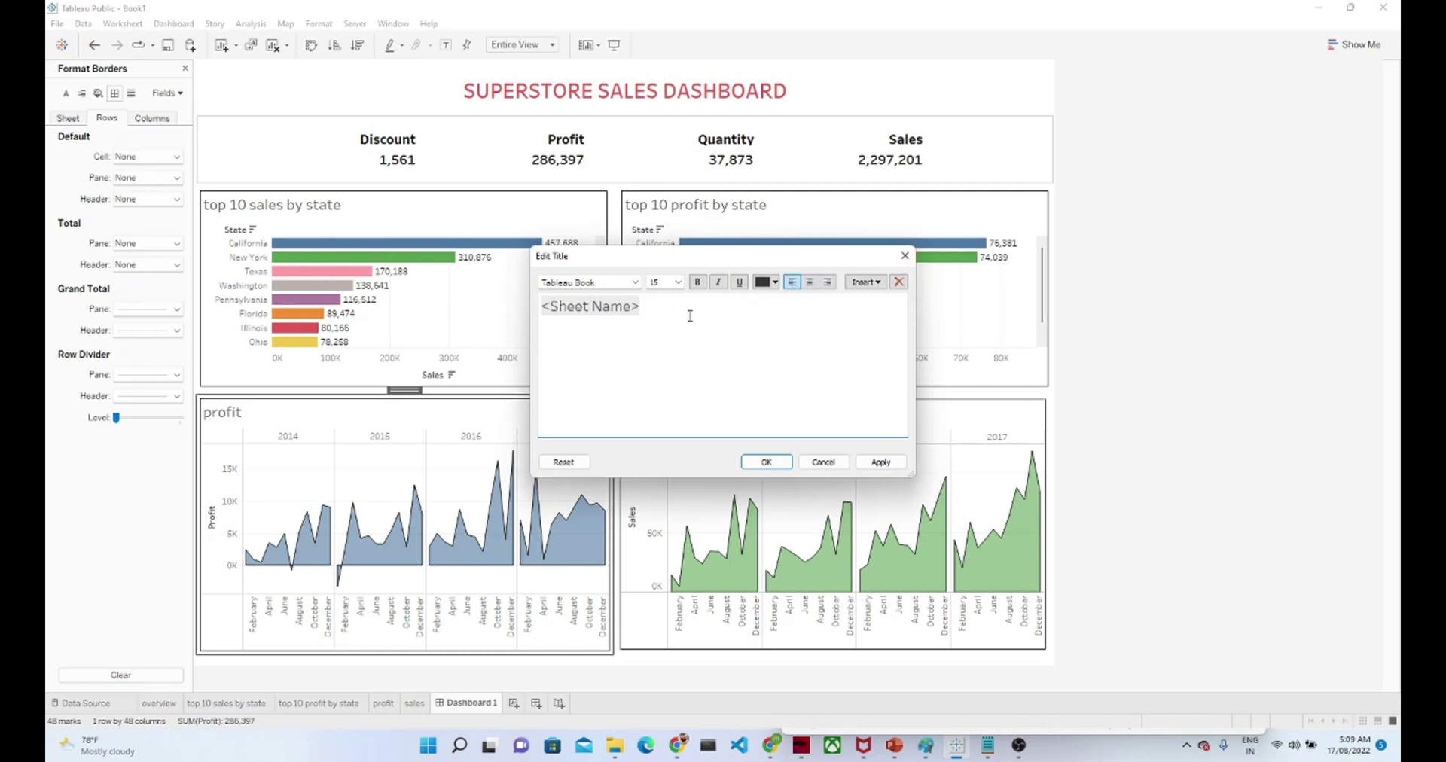
drag(688, 313, 517, 314)
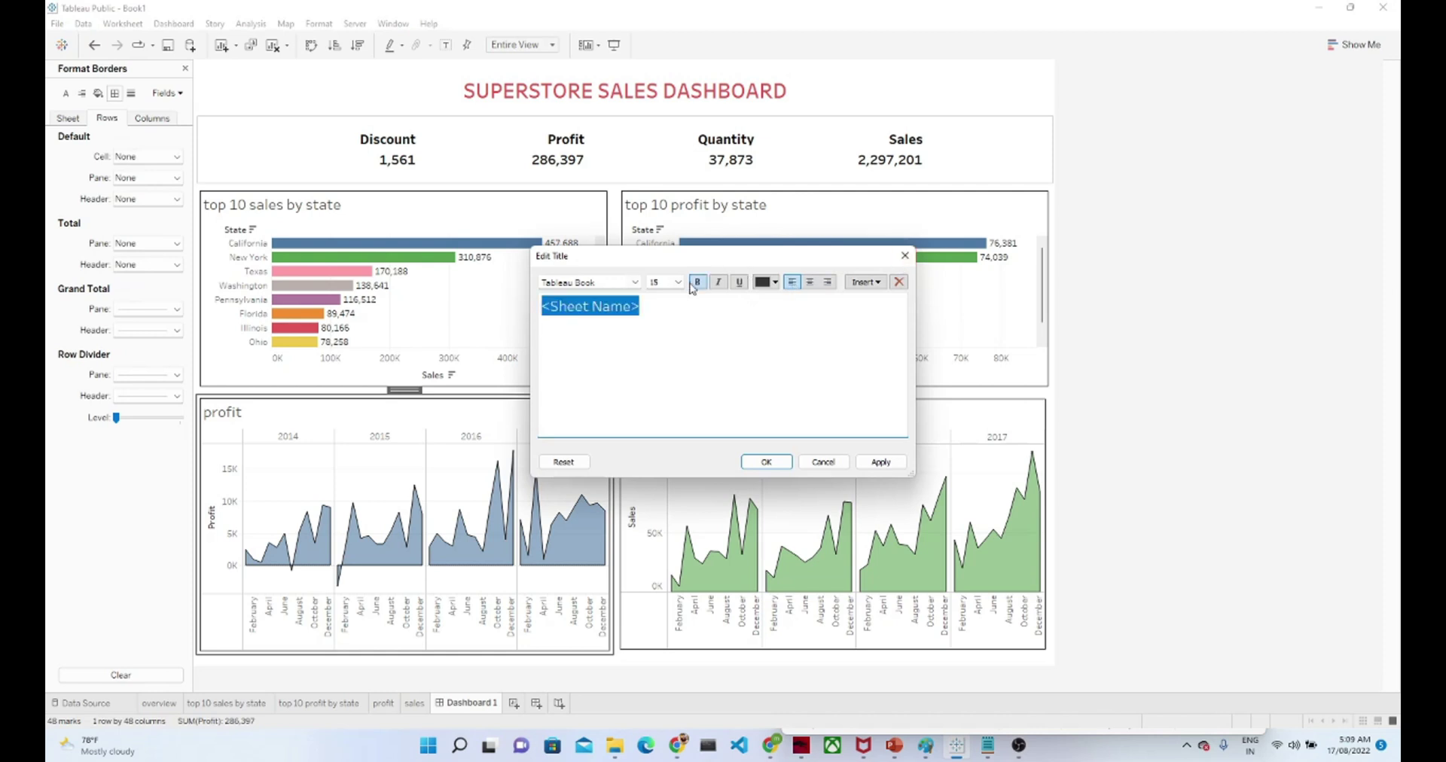
click(696, 283)
click(778, 284)
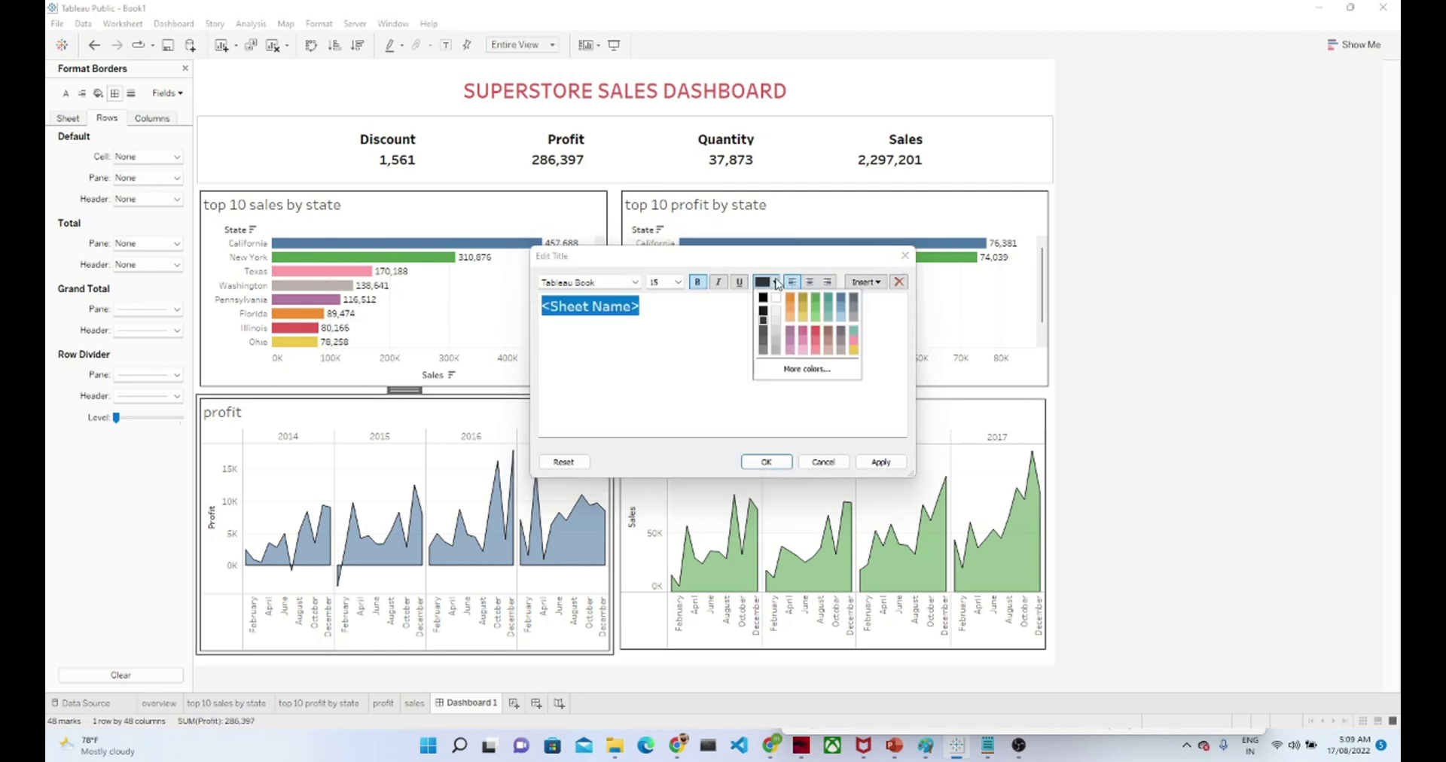
click(760, 296)
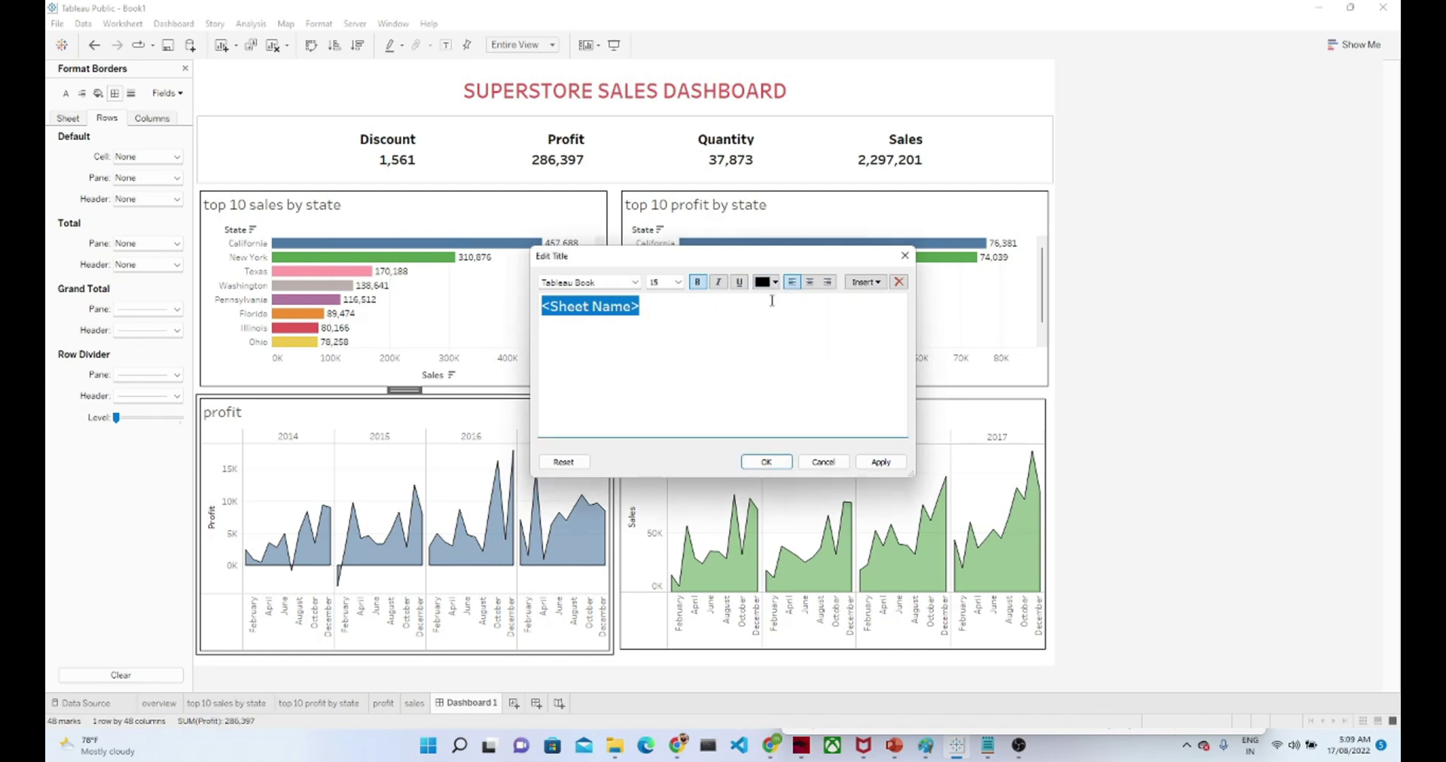
click(775, 283)
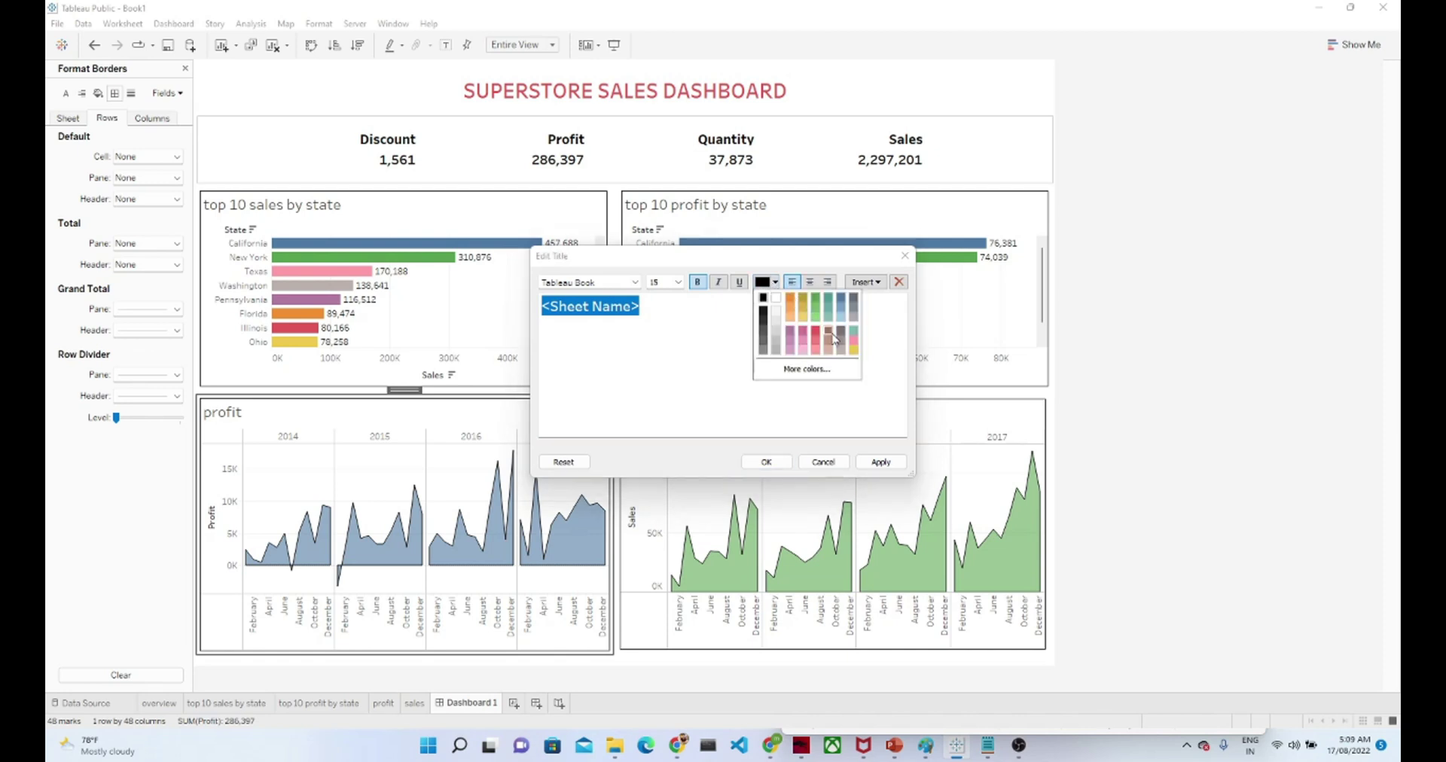
click(815, 332)
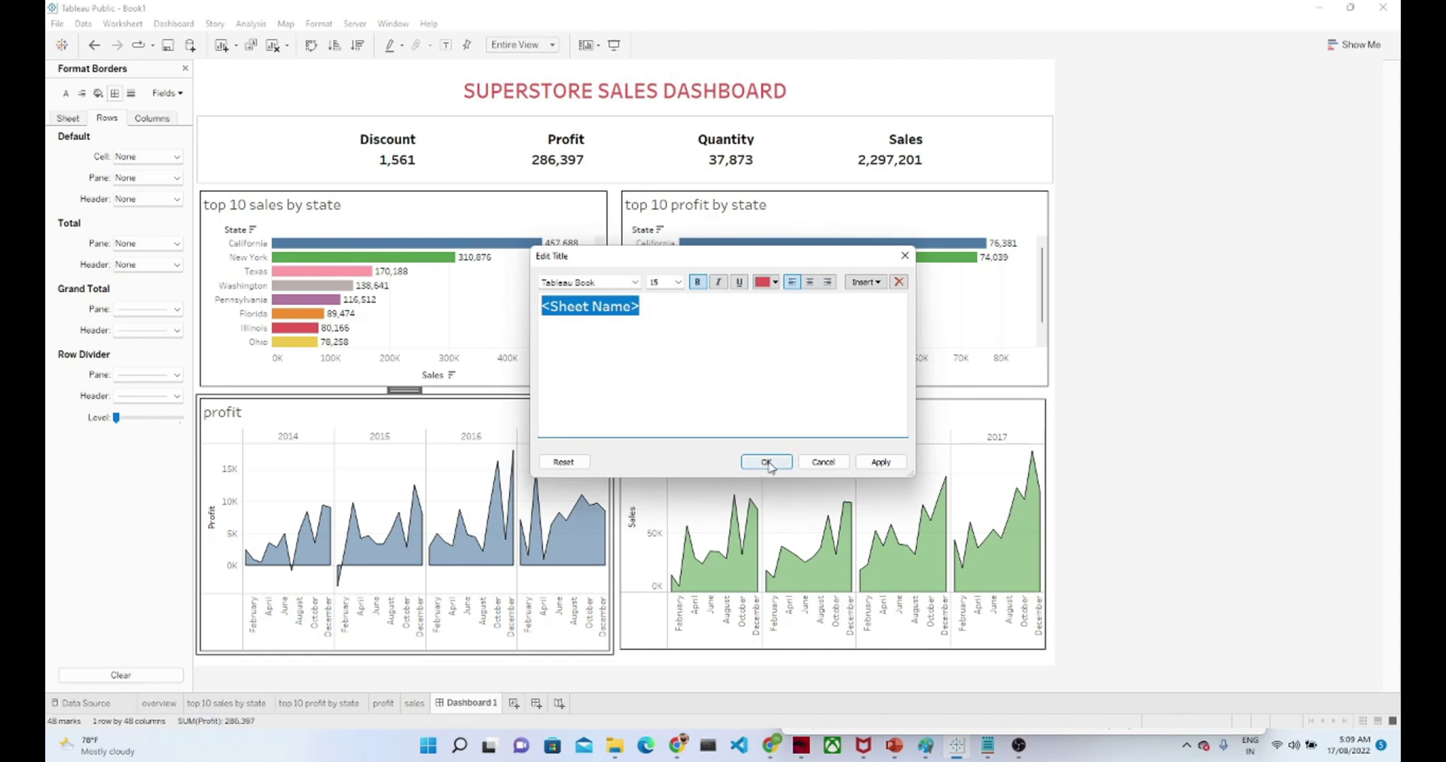
Replace the profit chart's title with PROFIT TREND, copy the formatted text and apply the title.
key(BackSpace)
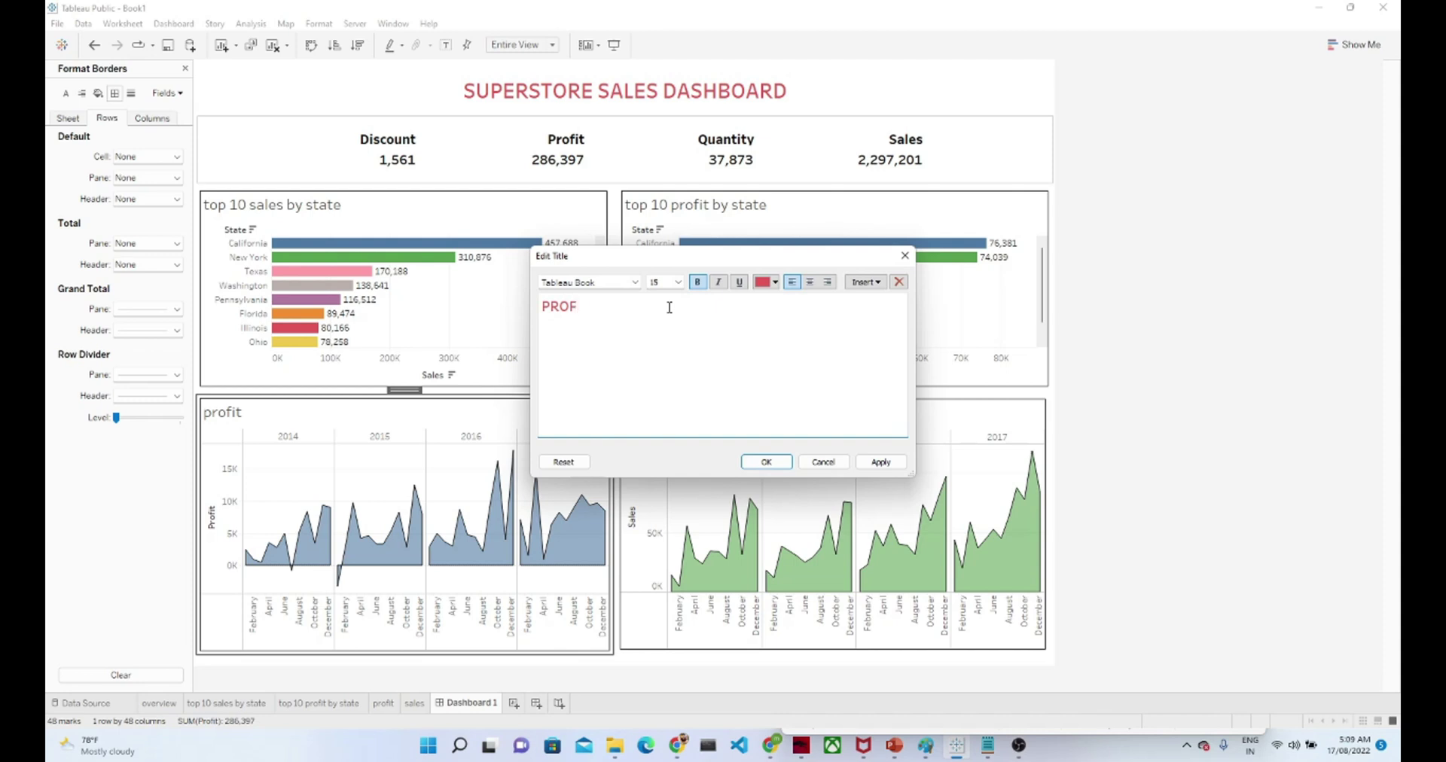
text(PROFIT TREND)
key(BackSpace)
key(BackSpace)
key(BackSpace)
key(BackSpace)
key(BackSpace)
key(BackSpace)
key(BackSpace)
key(BackSpace)
key(BackSpace)
key(BackSpace)
key(BackSpace)
triple_click(653, 320)
key(ctrl+c)
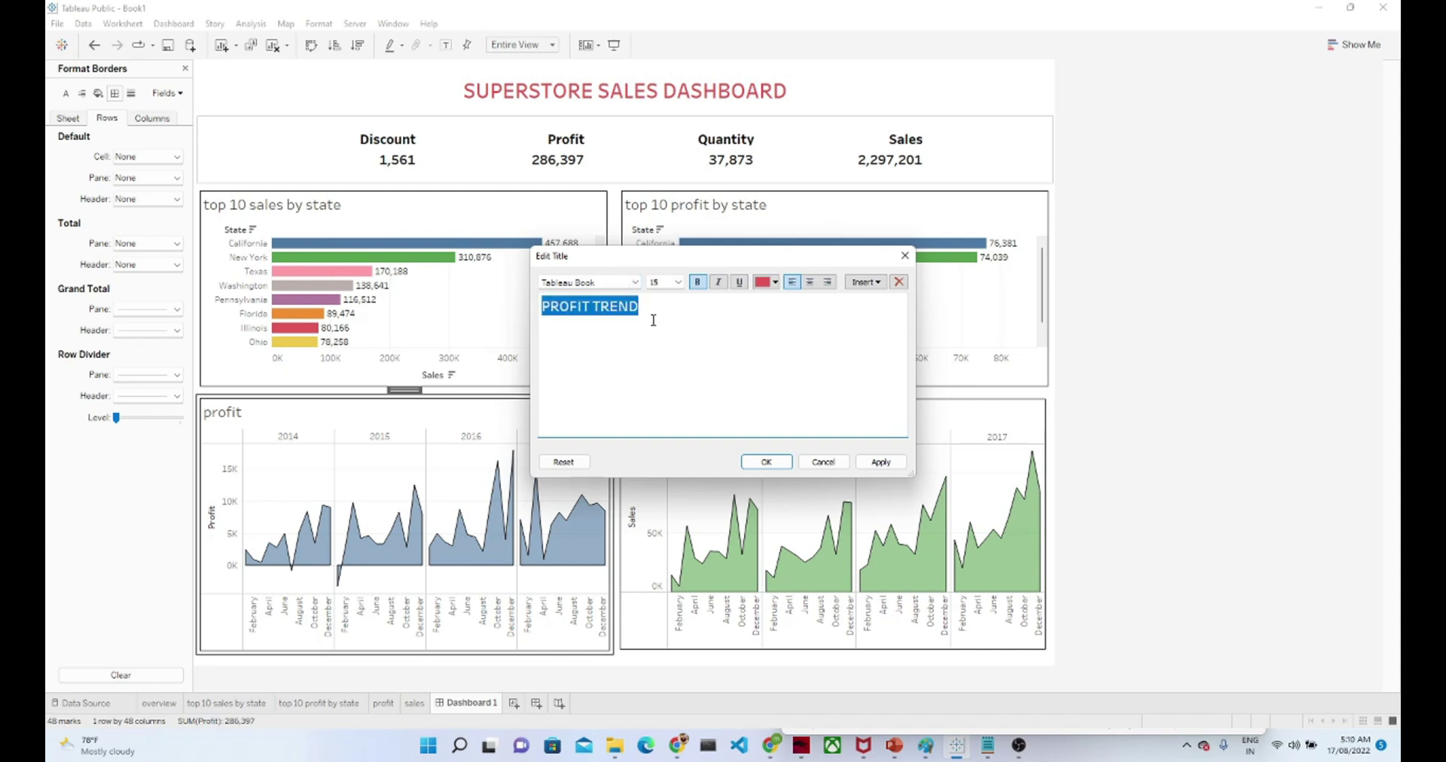
click(757, 459)
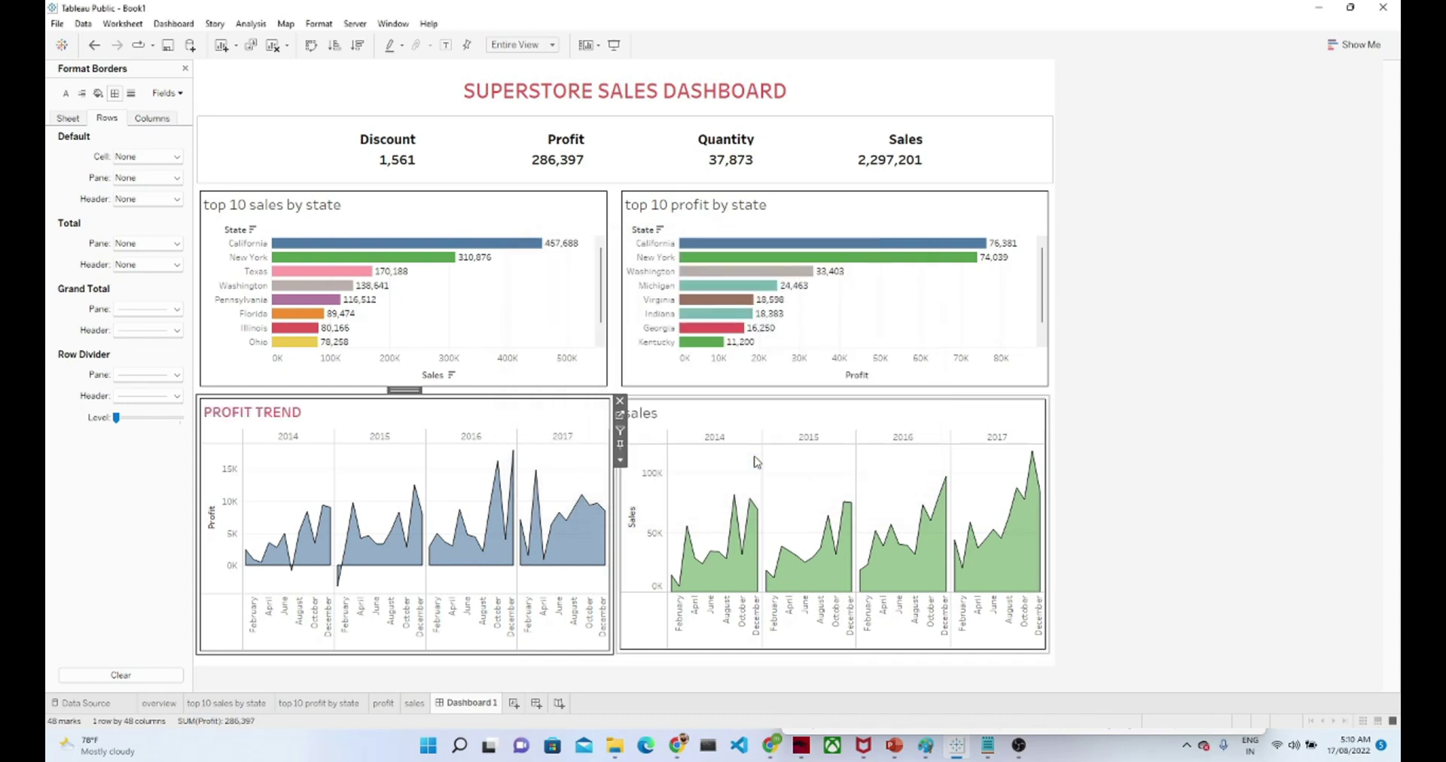
Paste the formatted profit title into the sales chart's title and change it to SALES TREND.
double_click(640, 415)
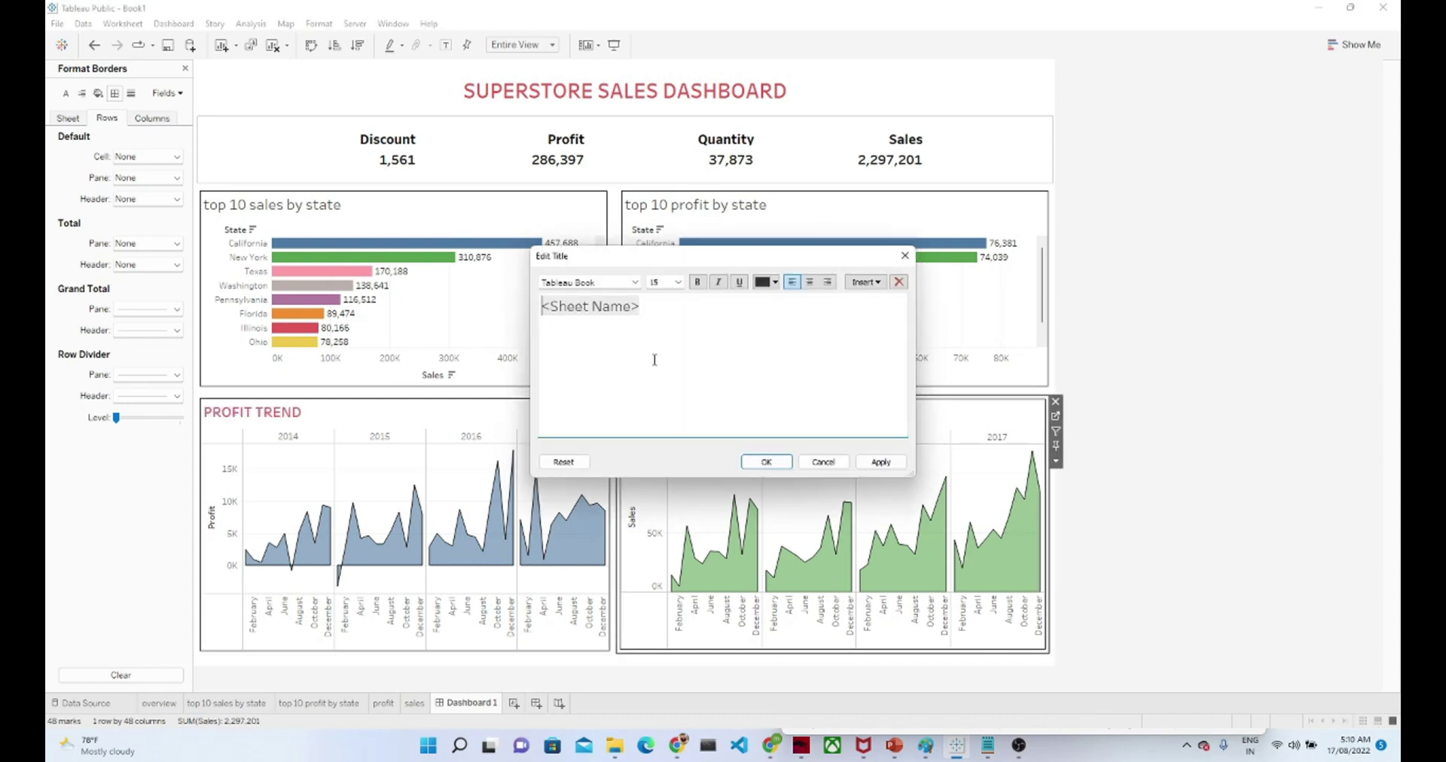
key(ctrl+a)
key(ctrl+v)
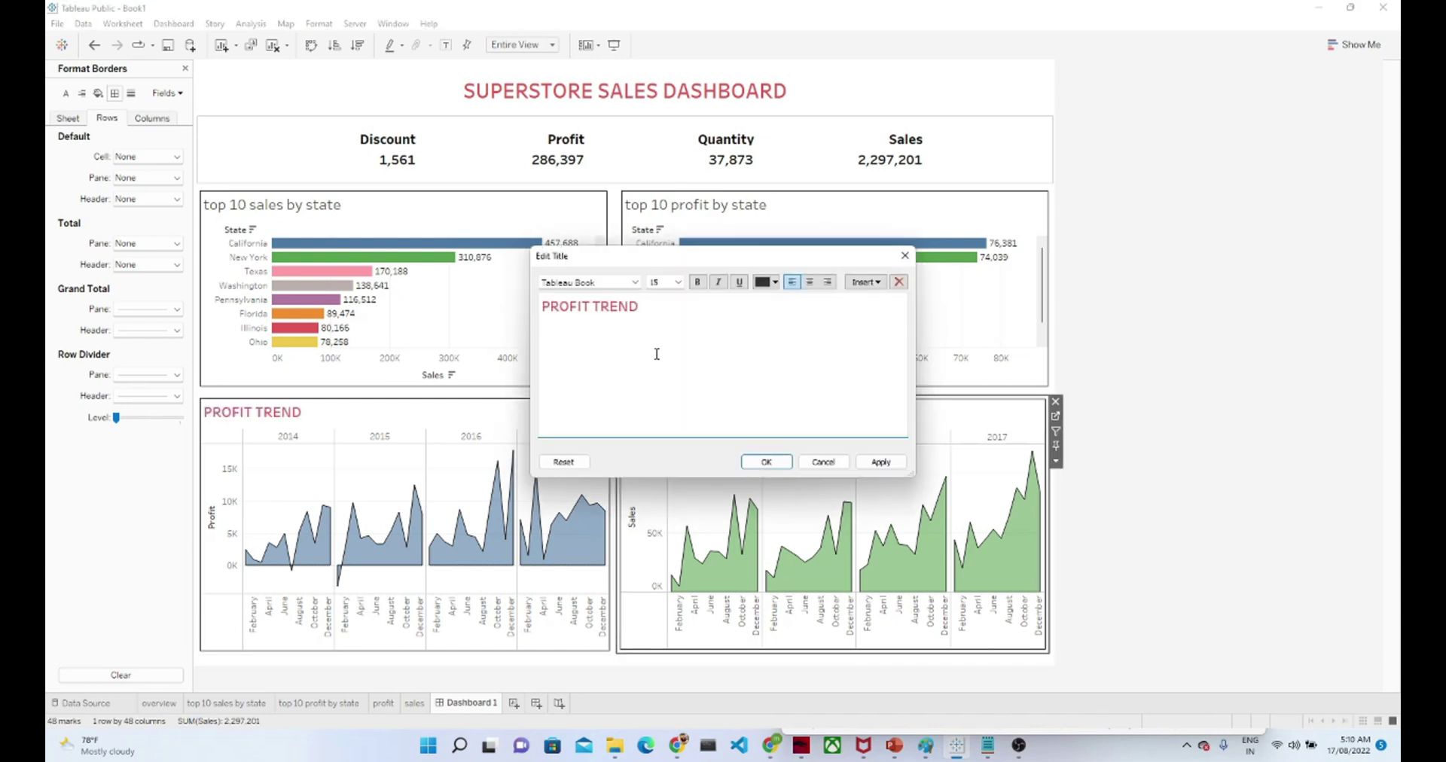
double_click(572, 305)
text(SALES)
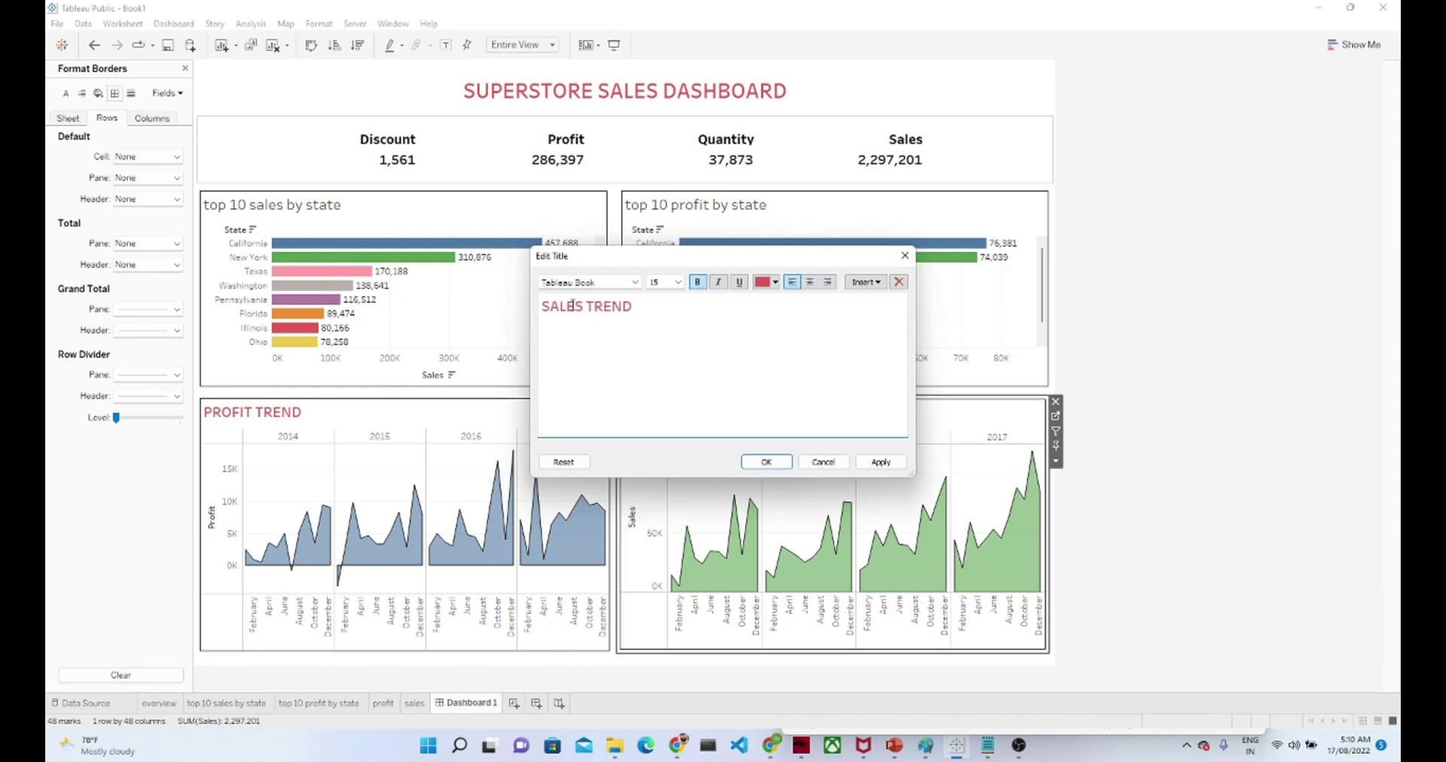
click(766, 462)
click(1198, 450)
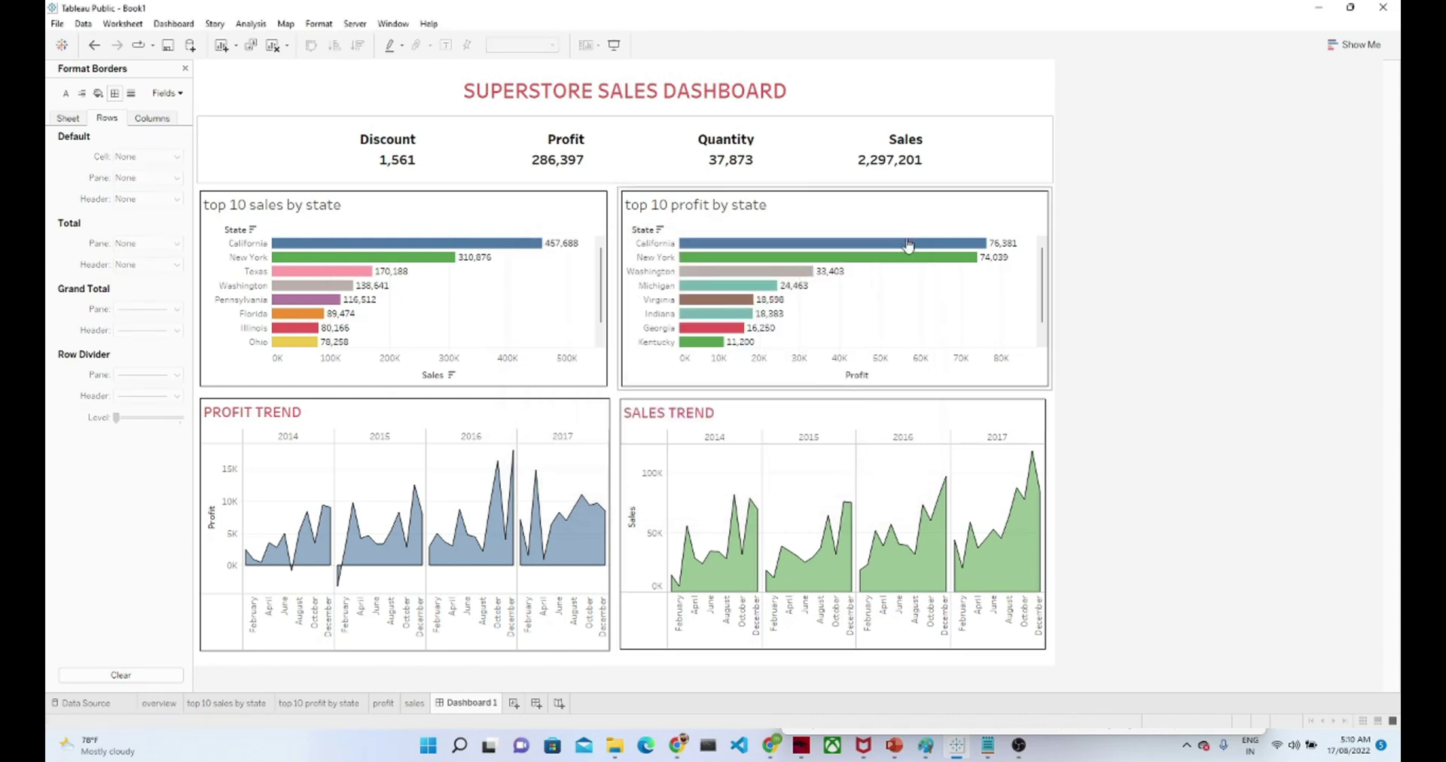
Preview the dashboard in presentation mode and return to editing.
click(664, 92)
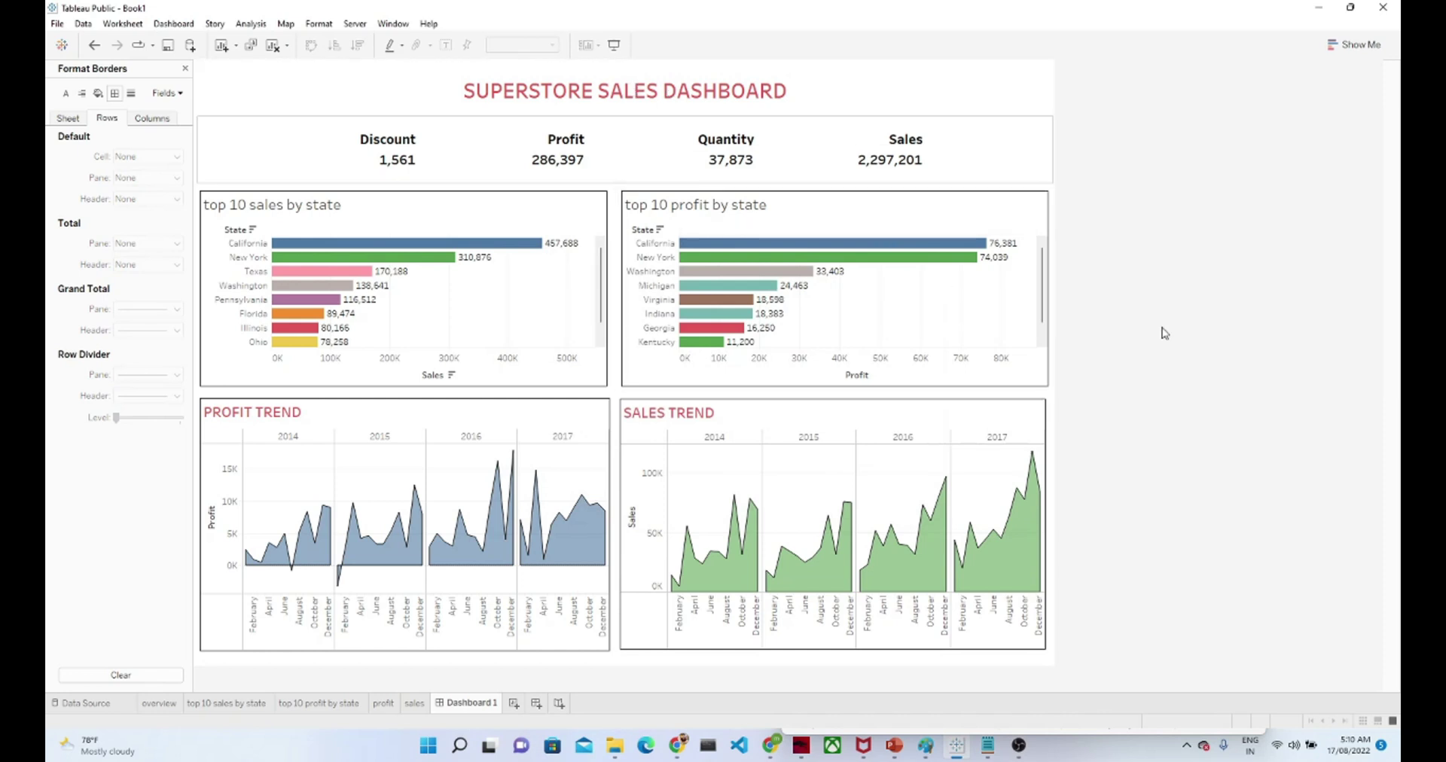
click(614, 47)
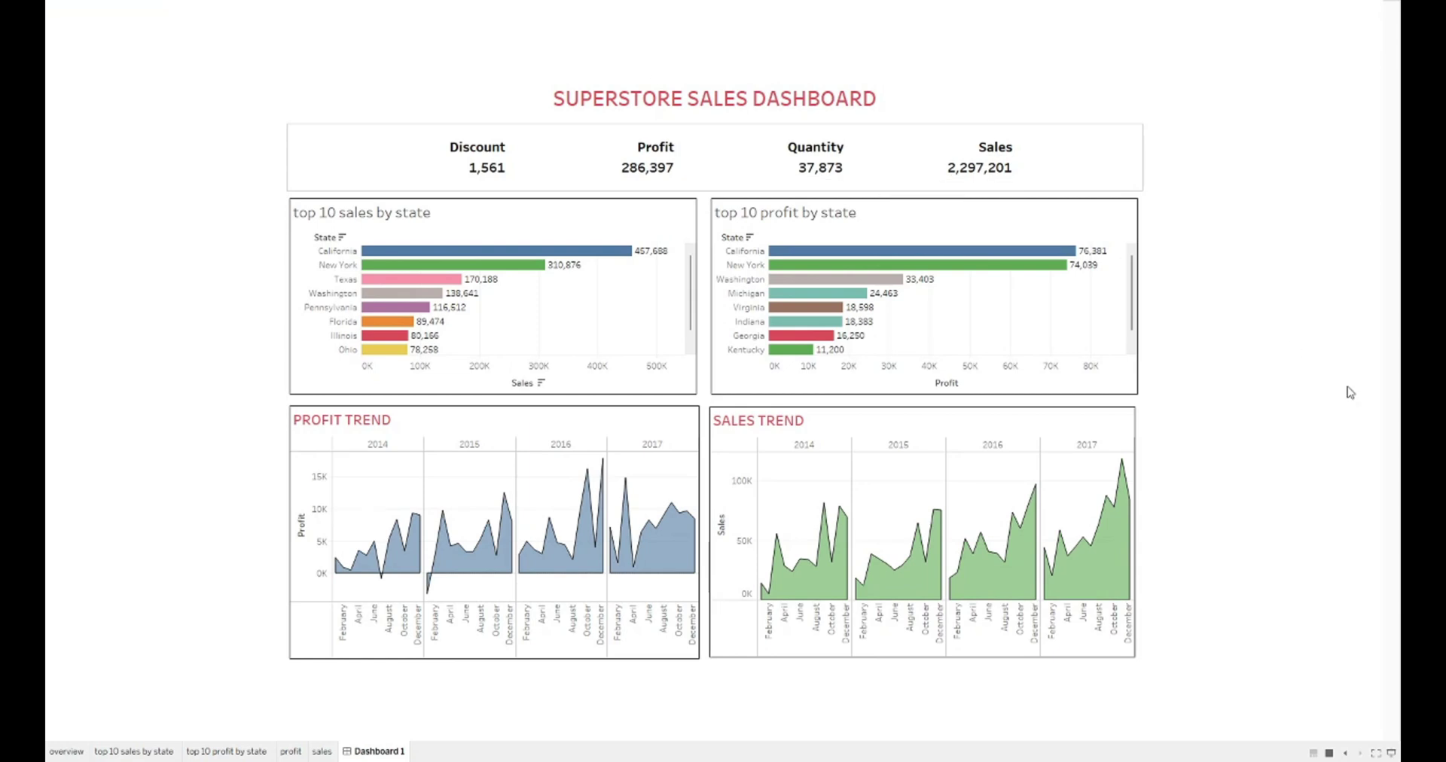
key(Escape)
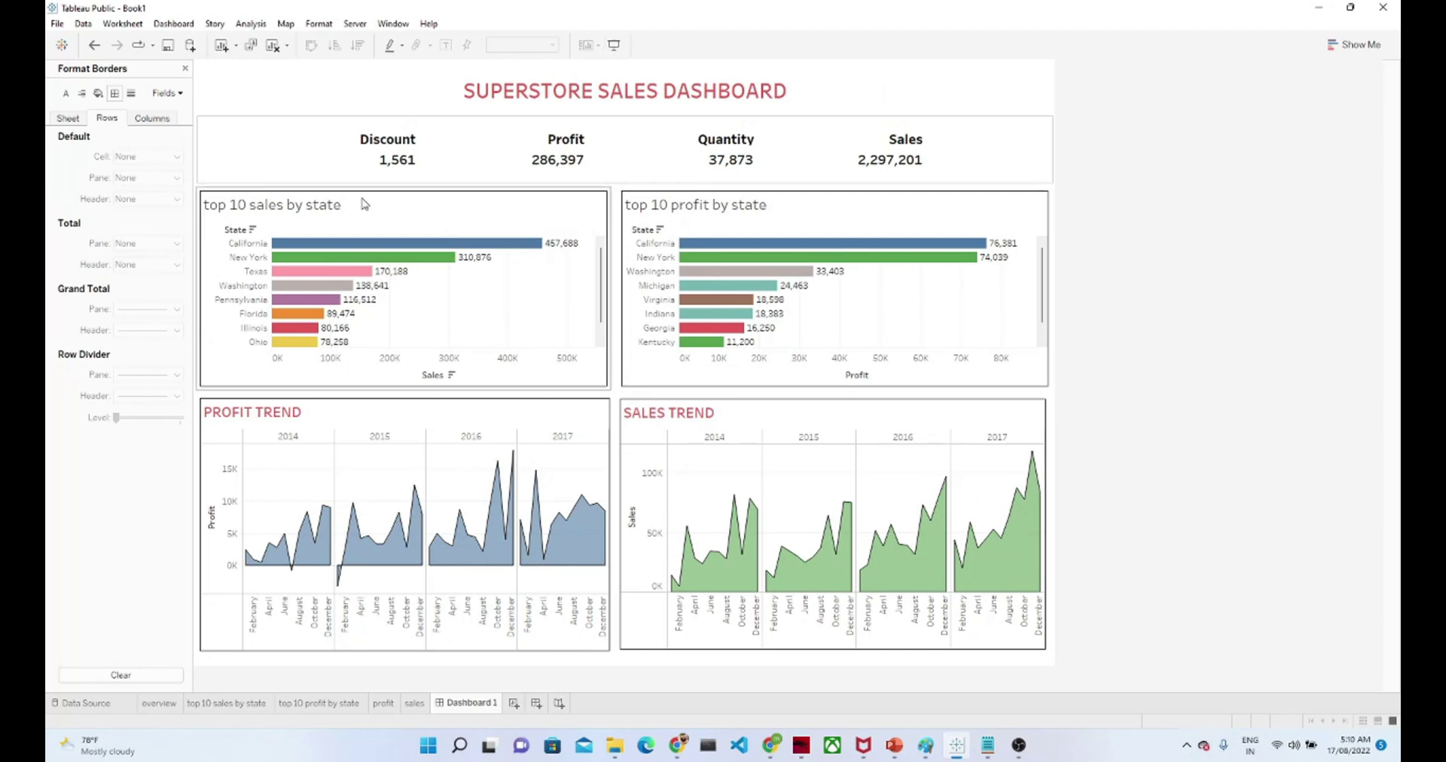
Format the title of the top 10 sales by state chart in bold red.
double_click(330, 210)
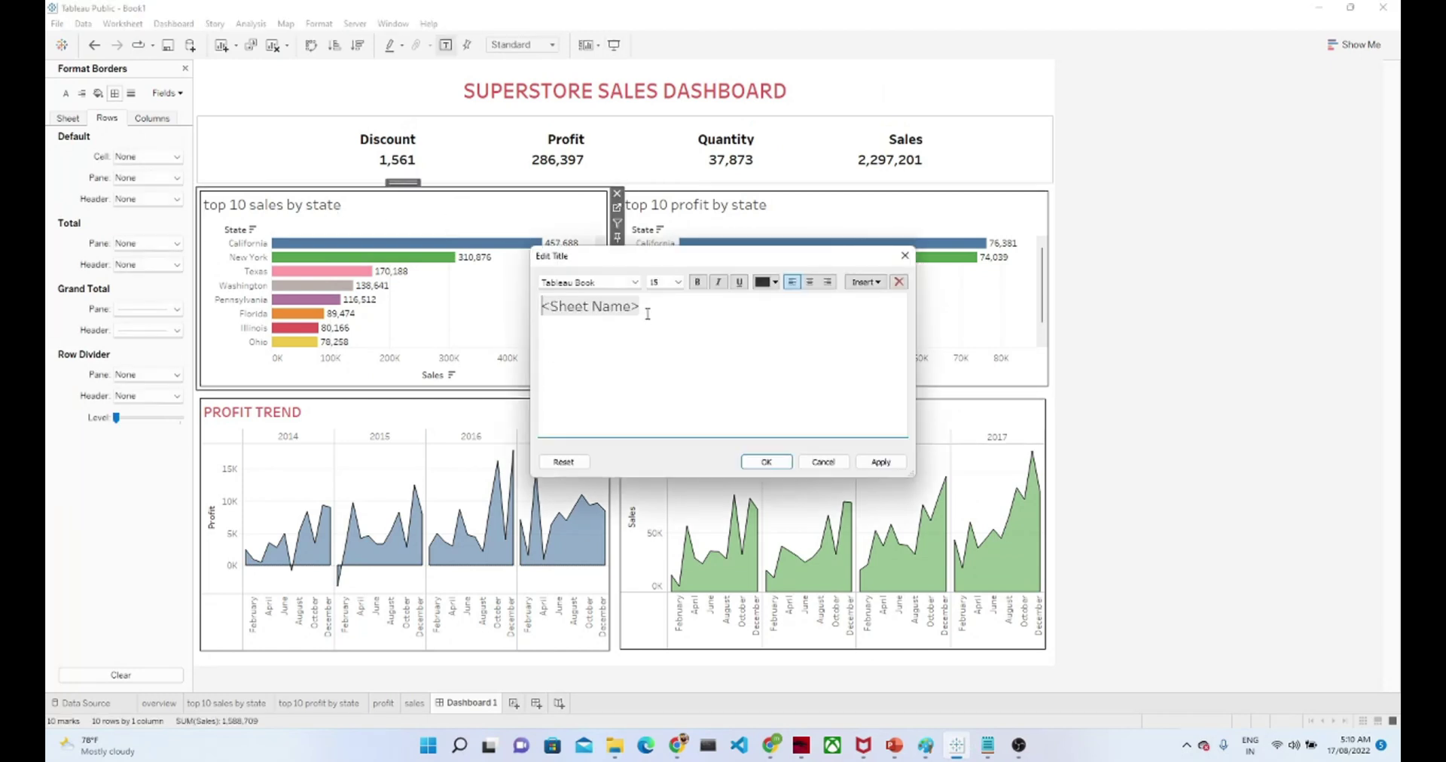
drag(648, 313, 486, 302)
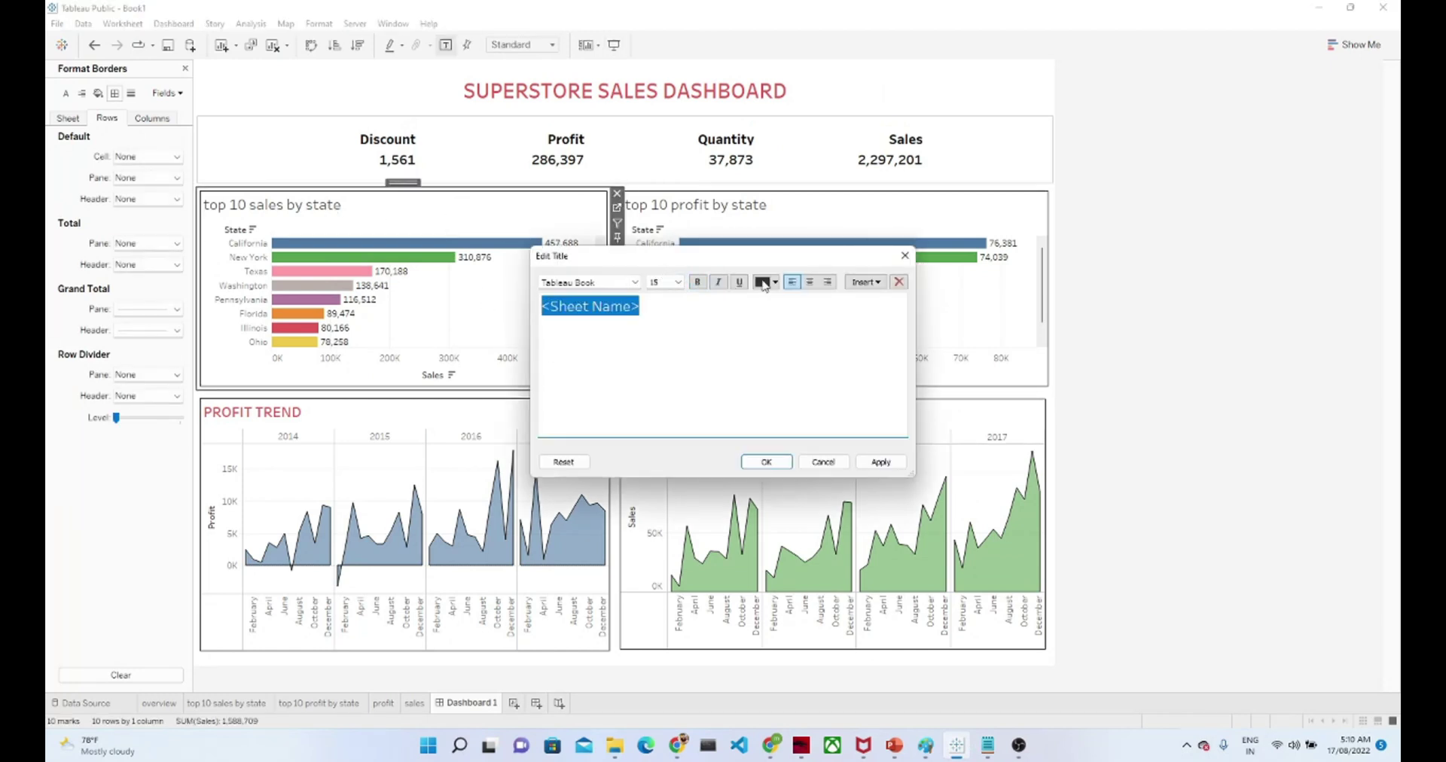
click(775, 285)
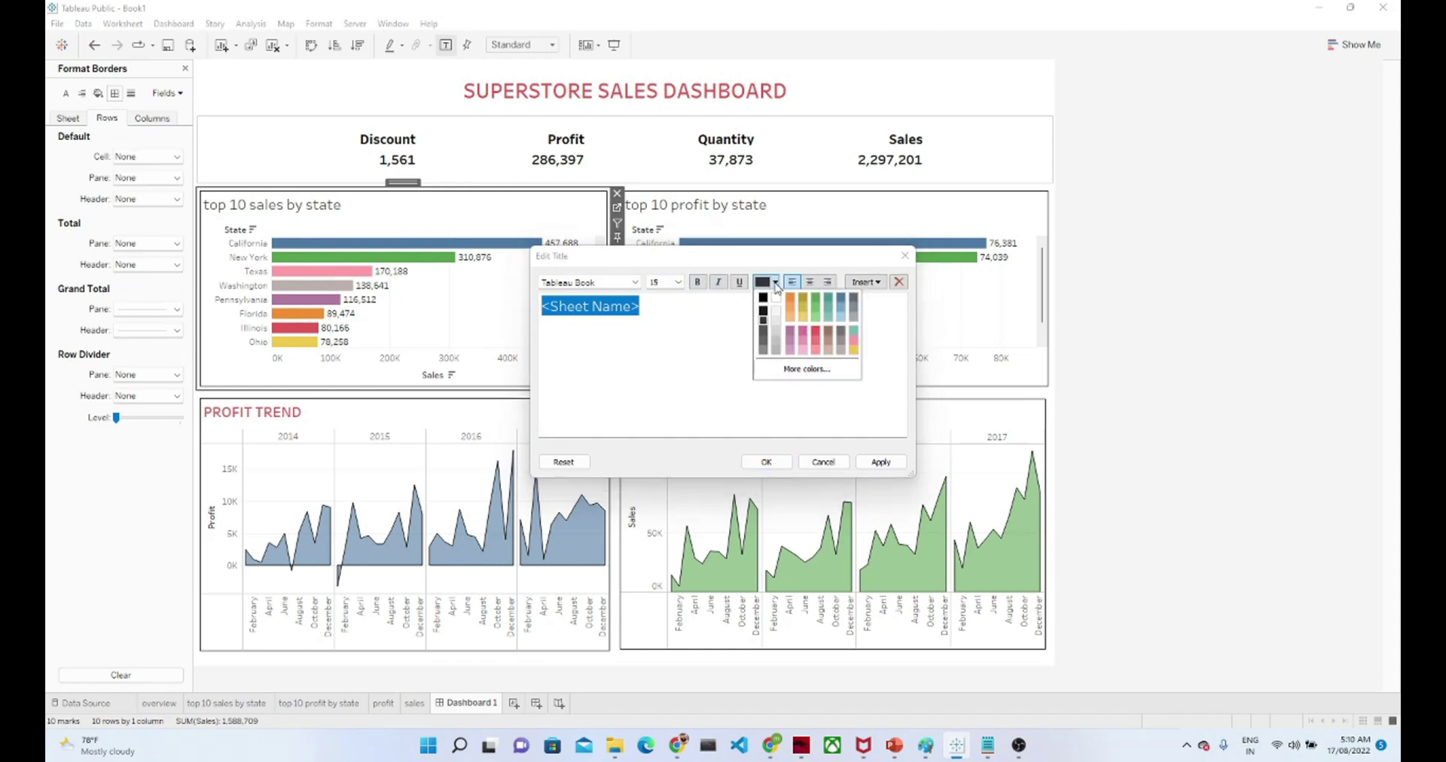
click(817, 332)
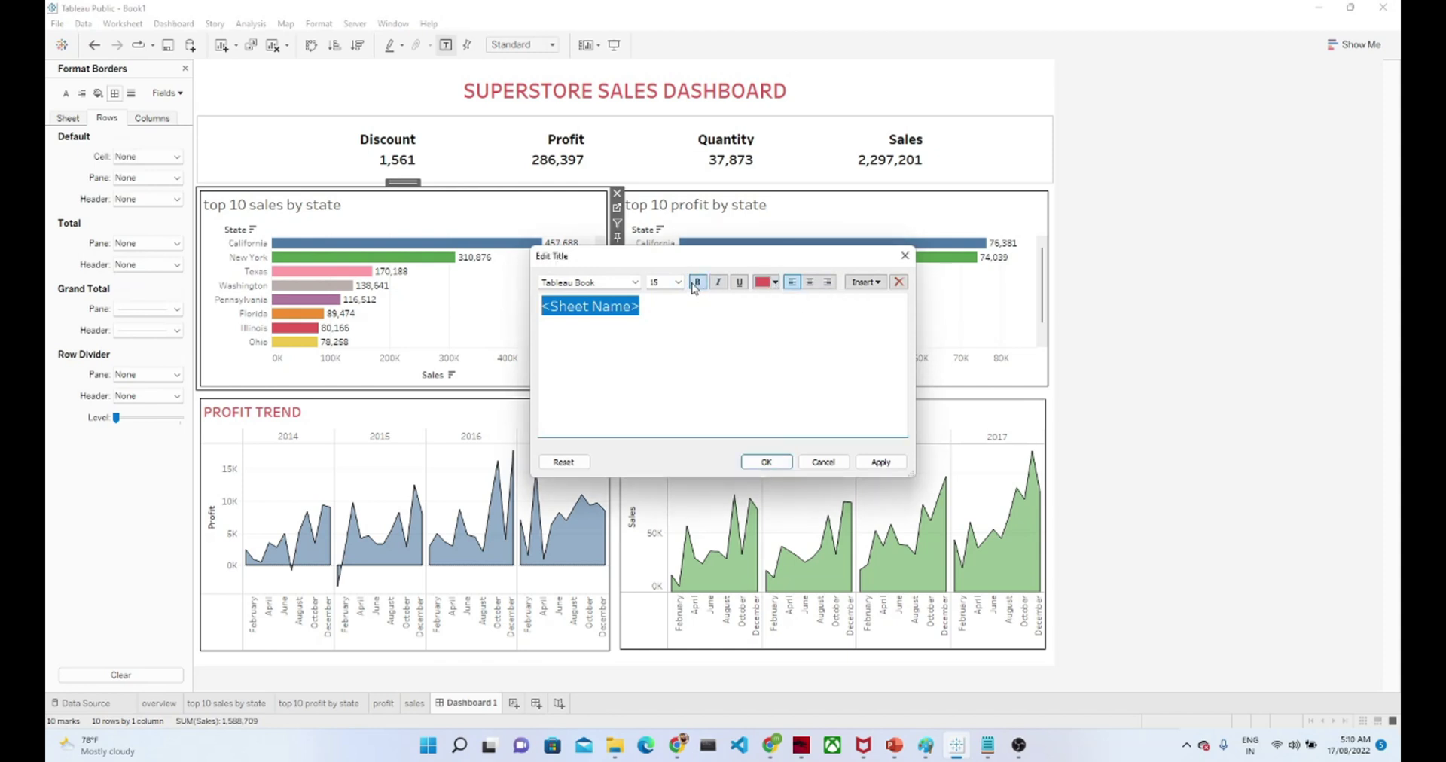
click(697, 282)
click(763, 462)
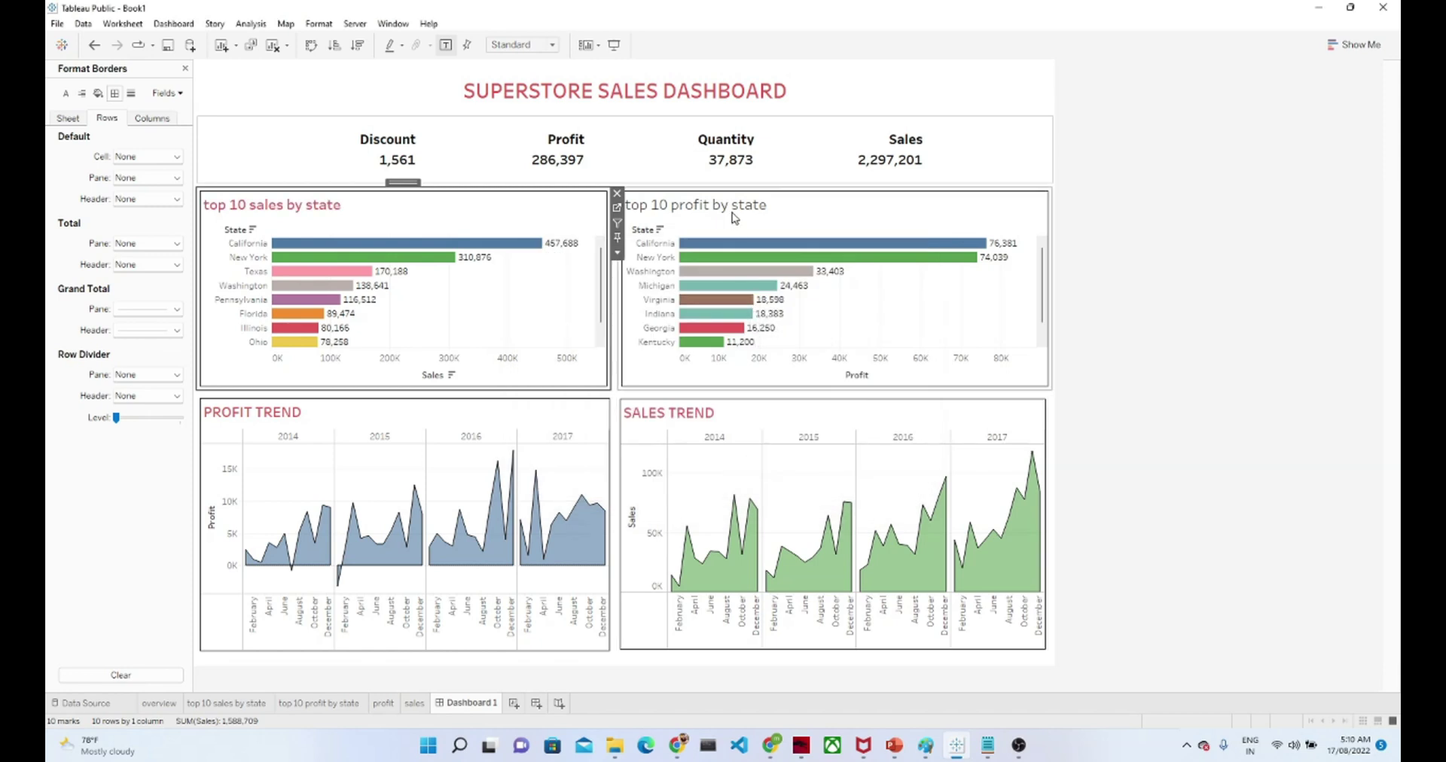
Format the title of the top 10 profit by state chart in bold red.
double_click(725, 209)
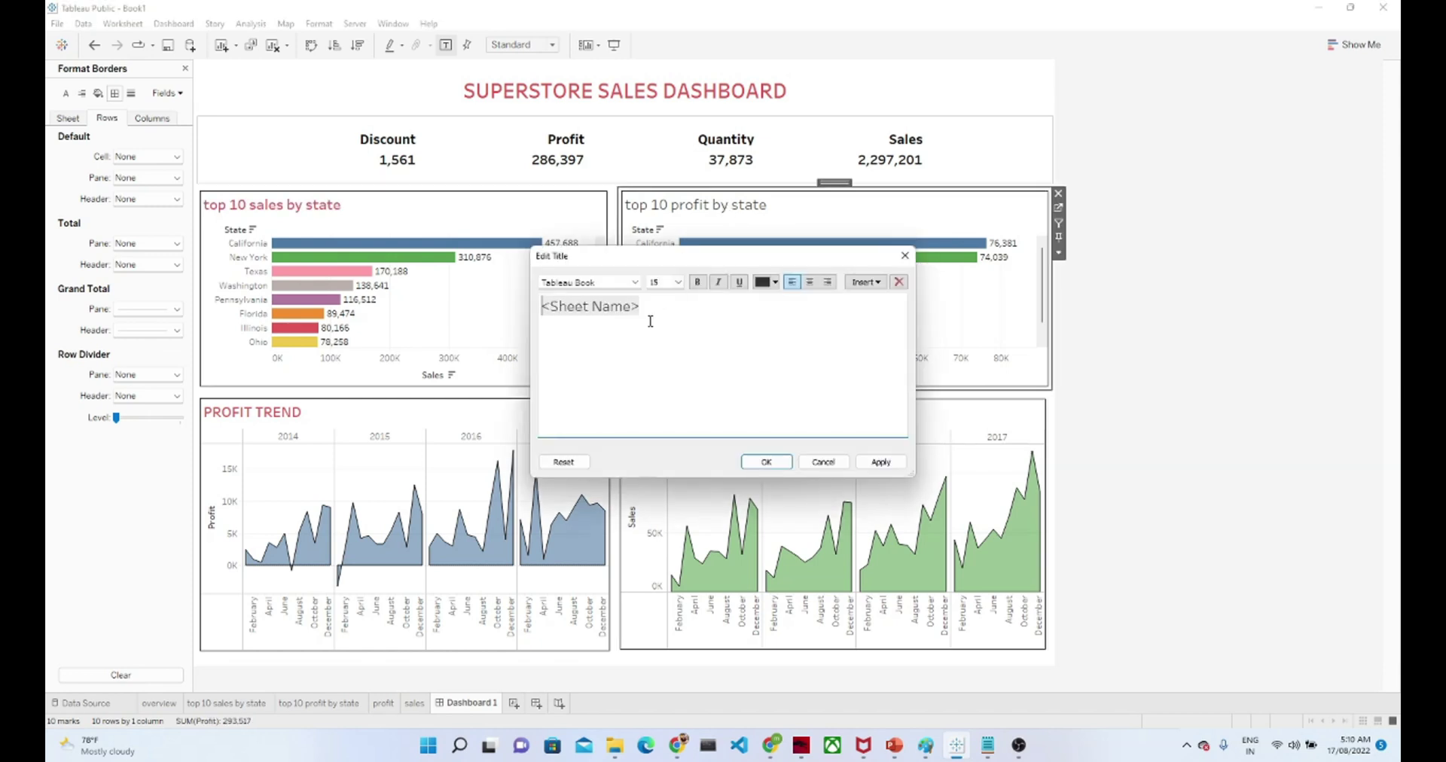
drag(646, 307, 528, 307)
click(775, 282)
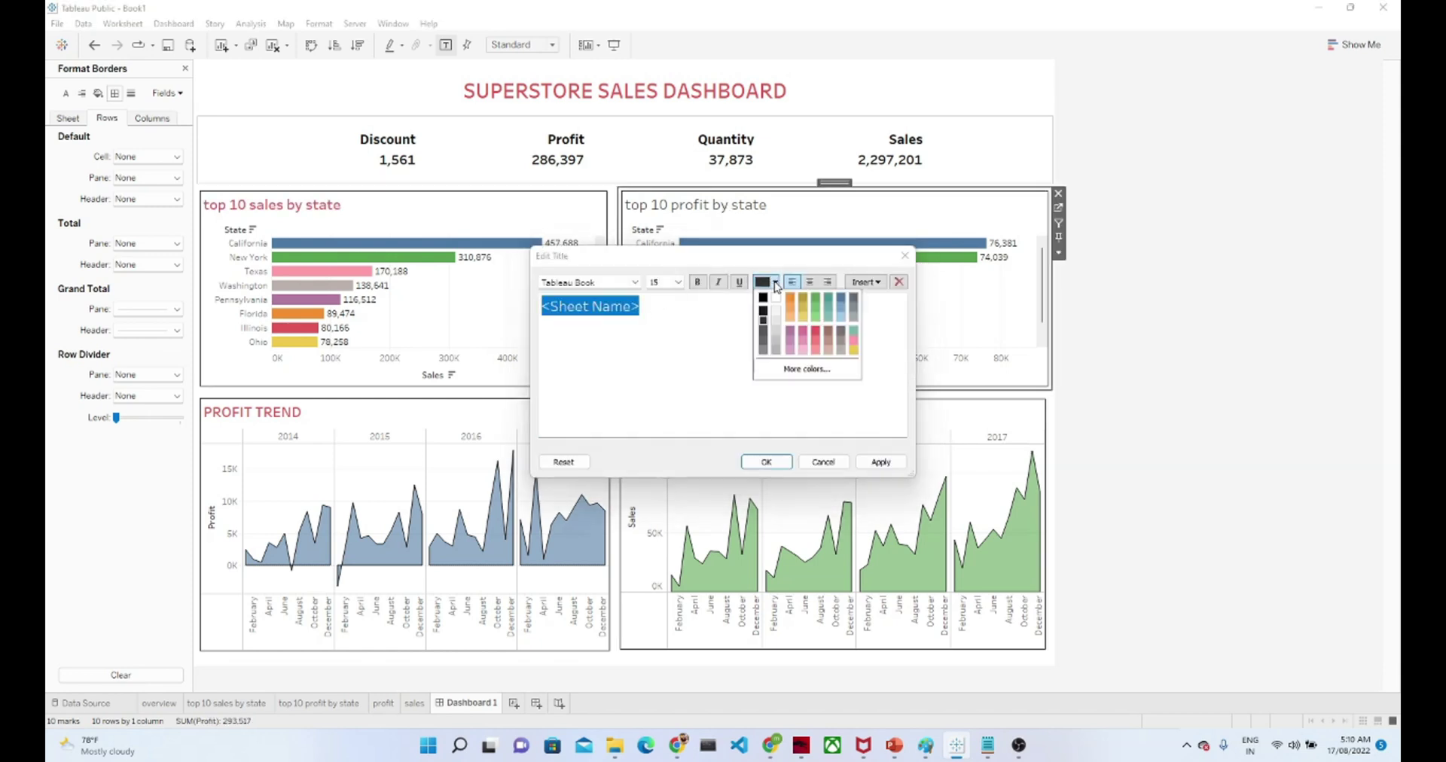
click(816, 335)
click(766, 462)
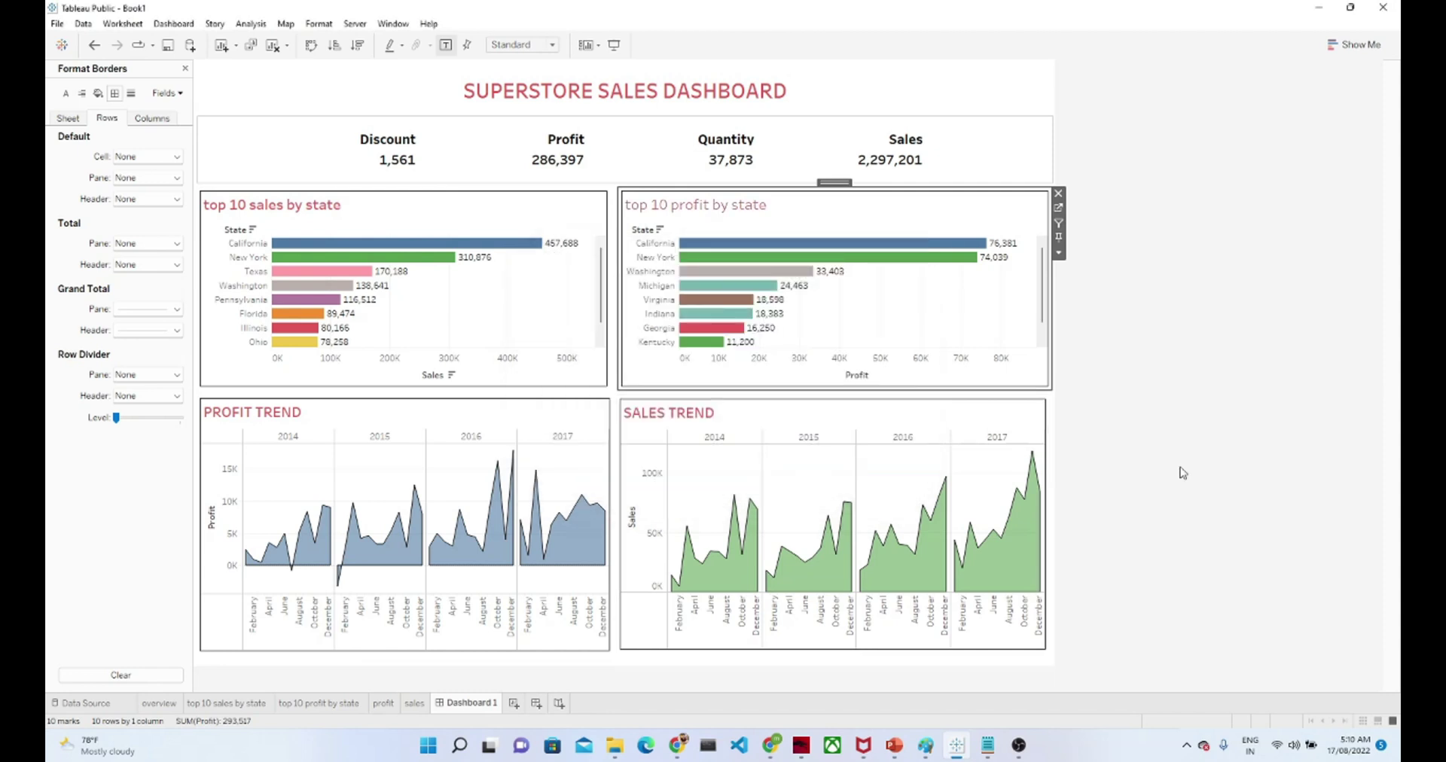
double_click(715, 203)
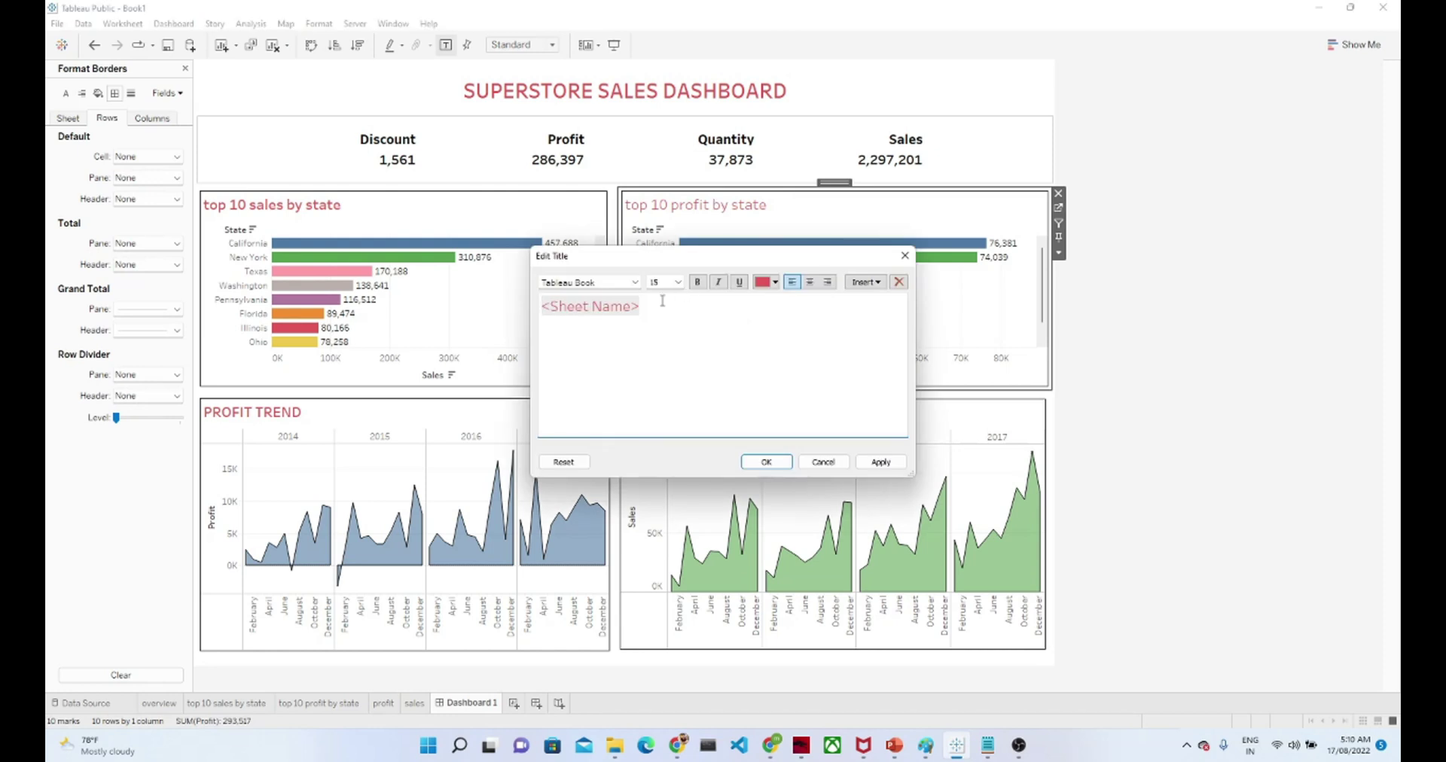
drag(662, 301, 541, 309)
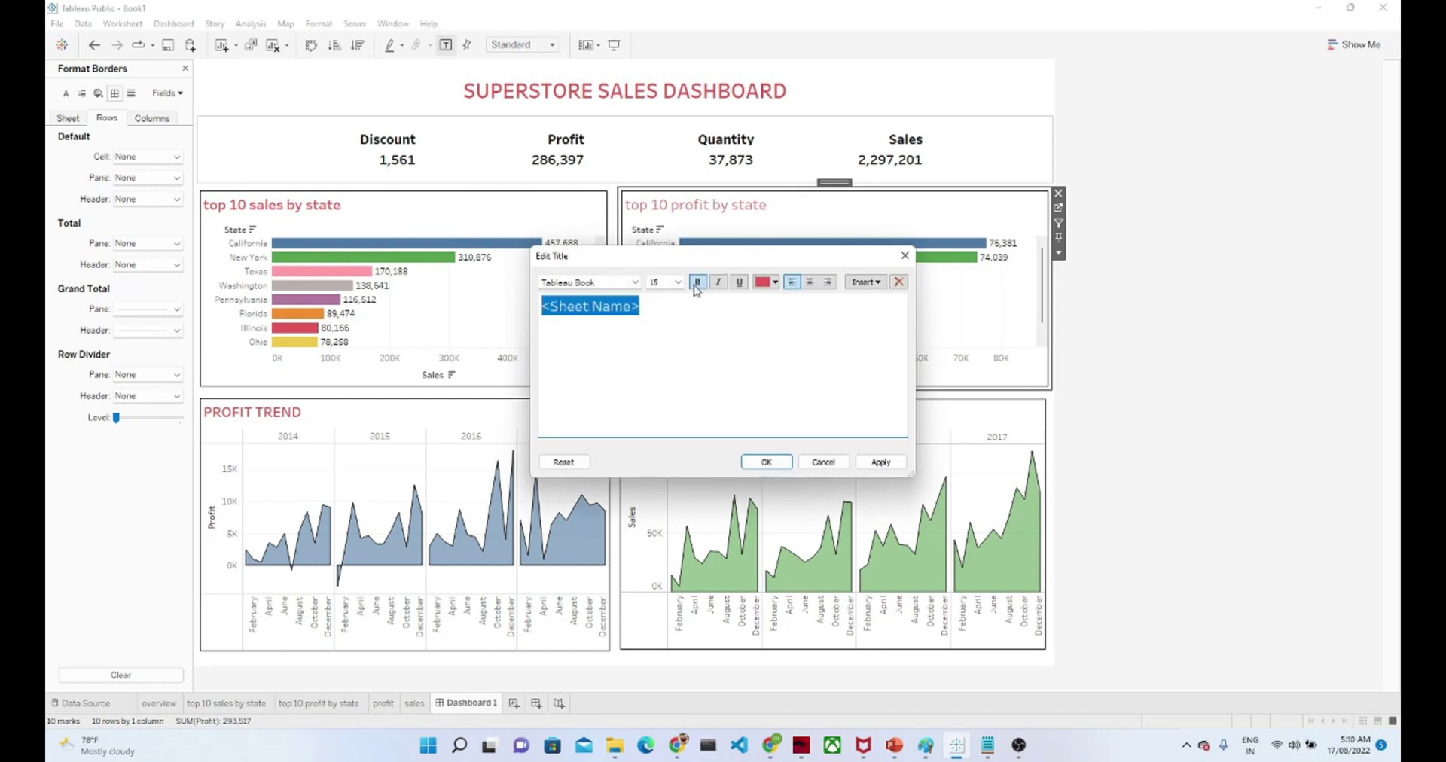
click(766, 462)
Deselect the chart and check the restyled titles in presentation mode, returning to the editing view.
click(1183, 418)
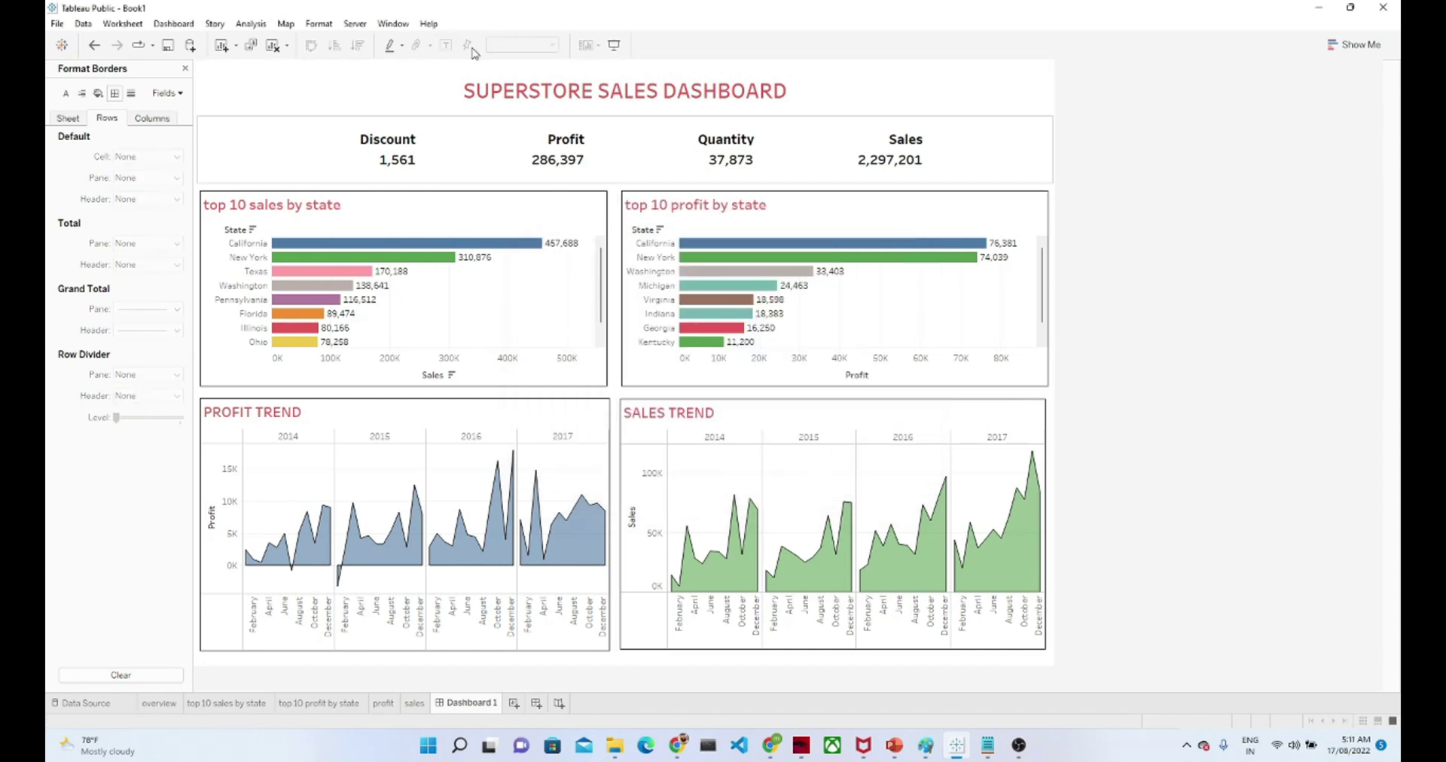
click(613, 46)
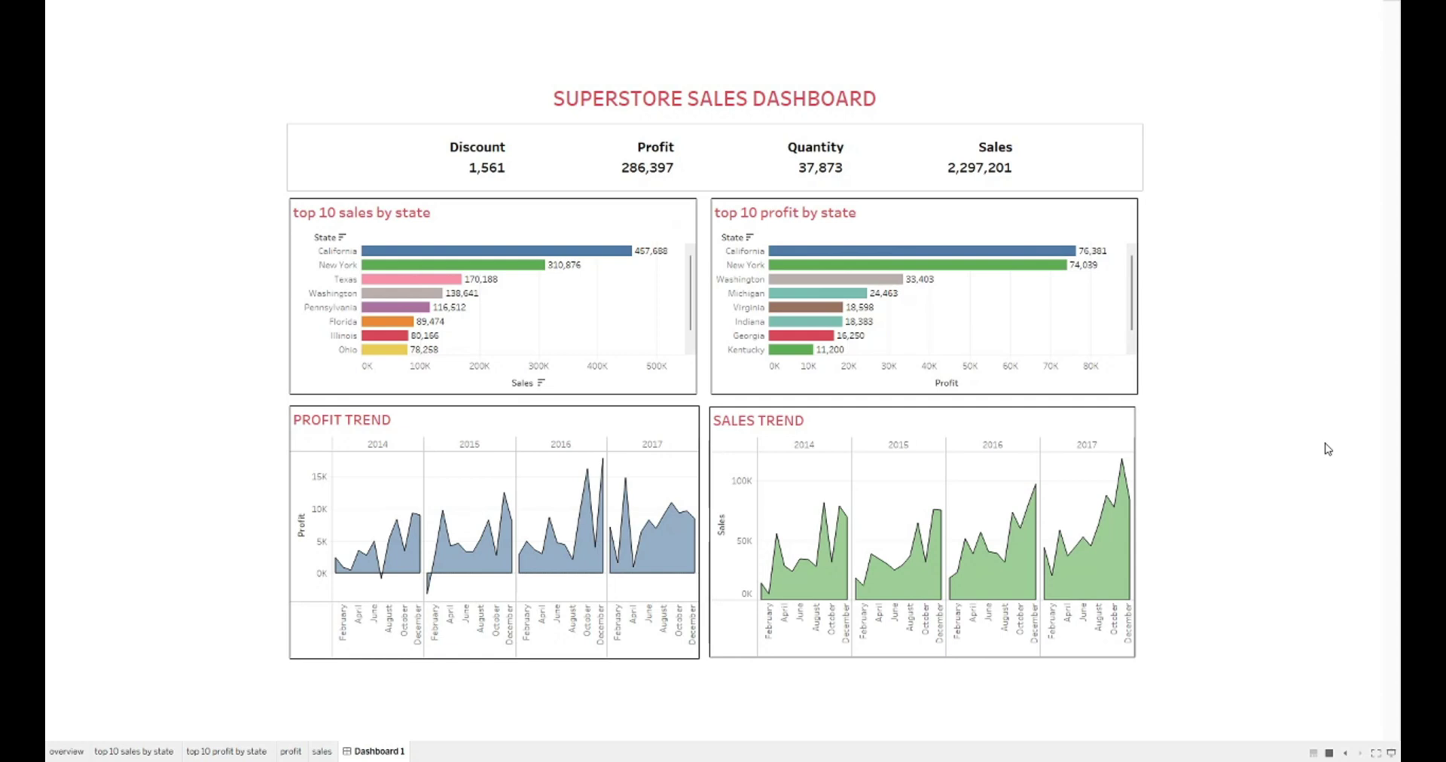
key(Escape)
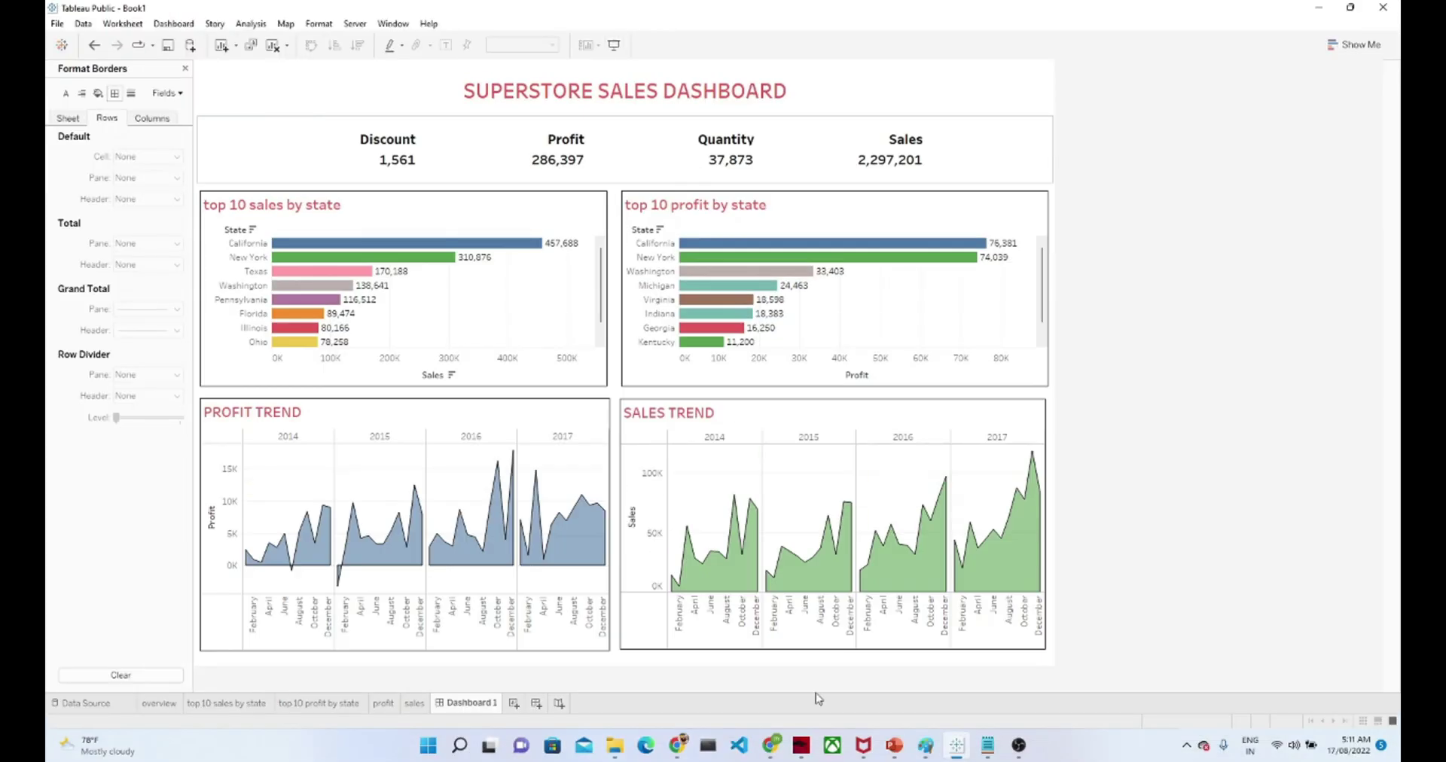
Close the border formatting pane and add a Category filter using all values to the overview sheet.
click(204, 704)
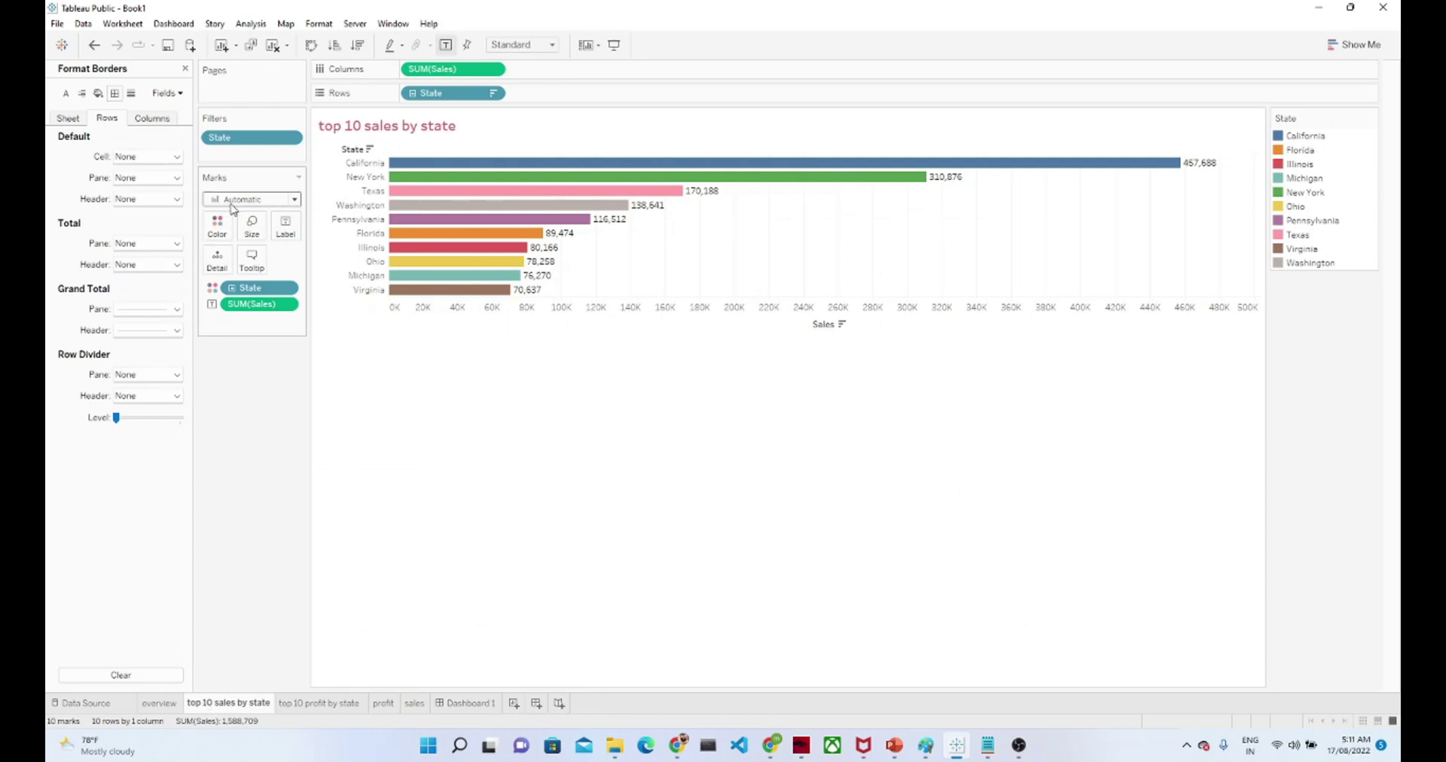
click(185, 69)
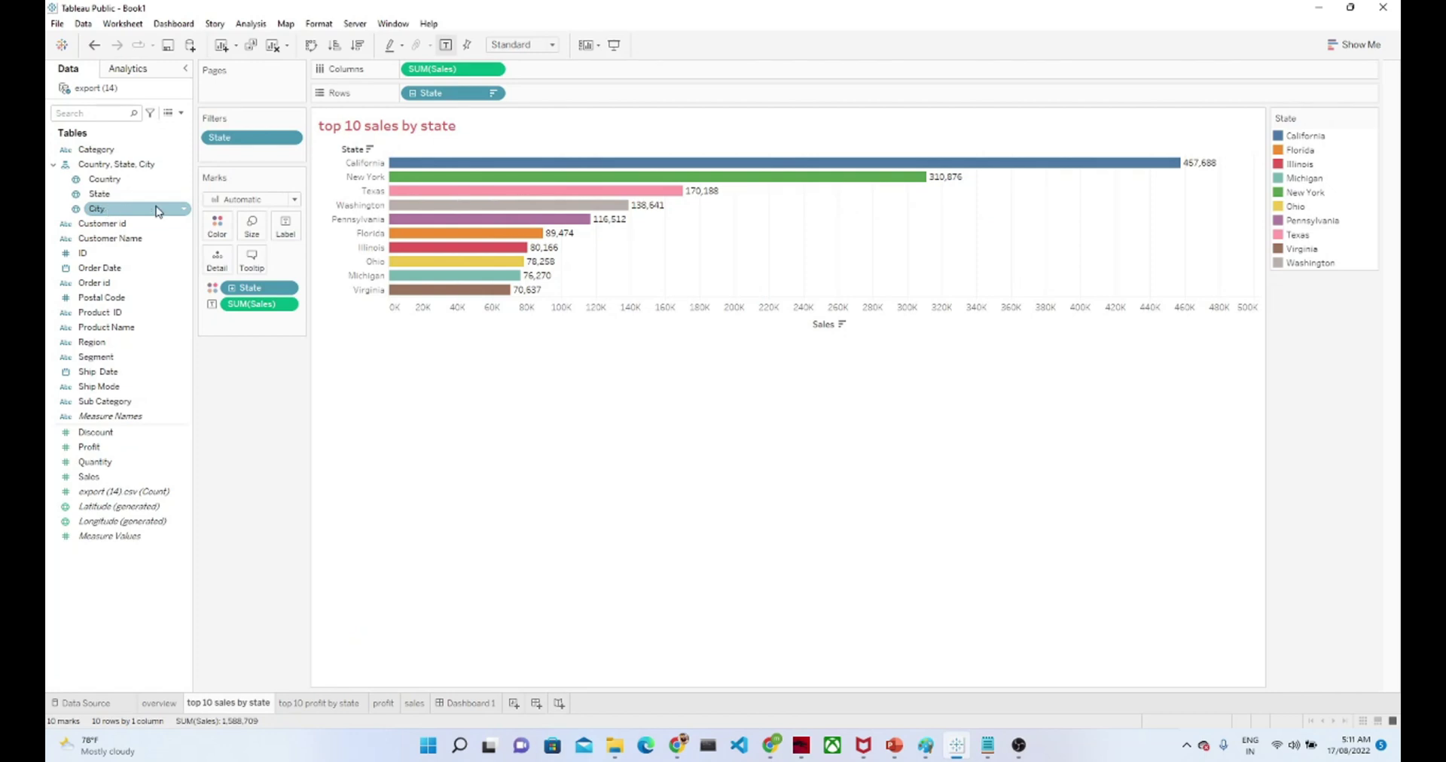
click(166, 704)
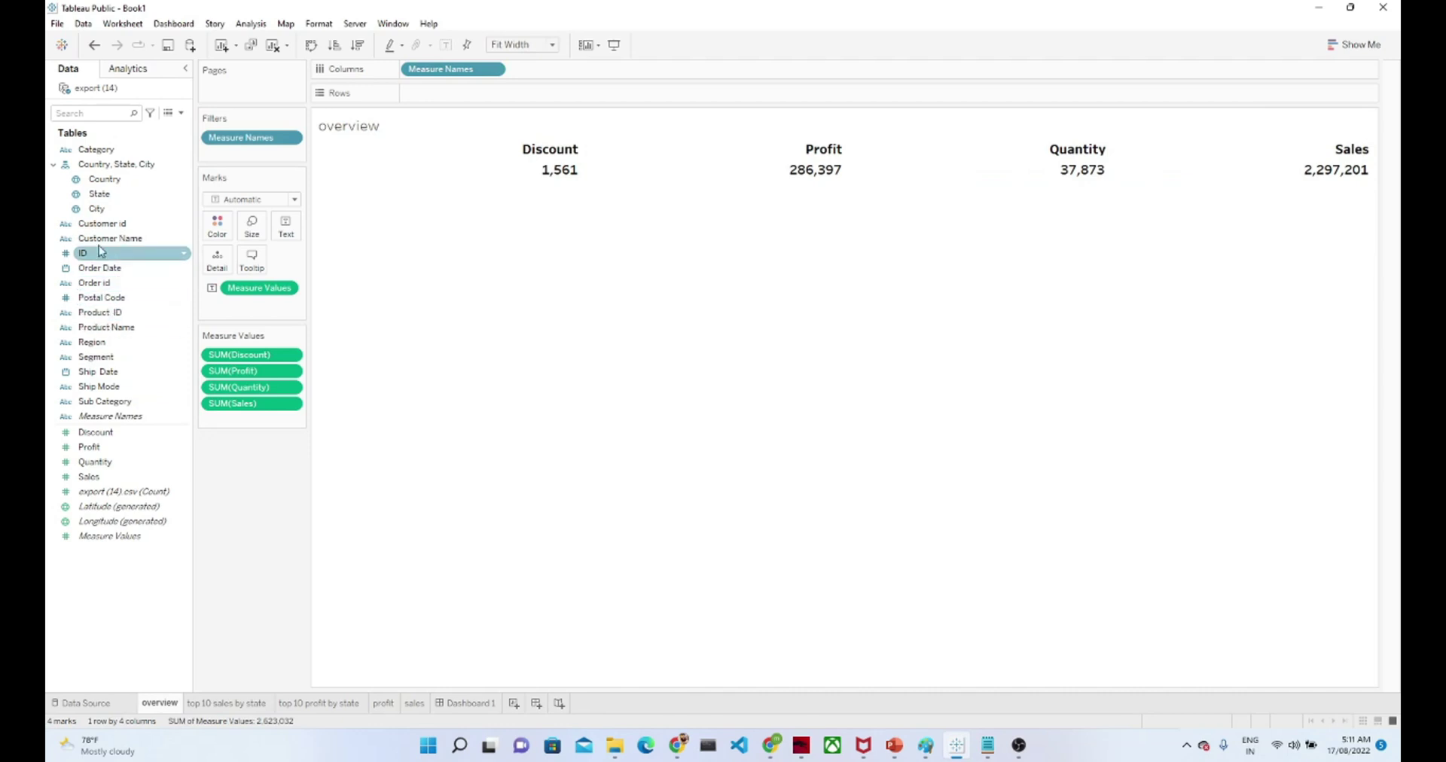
drag(97, 148, 238, 153)
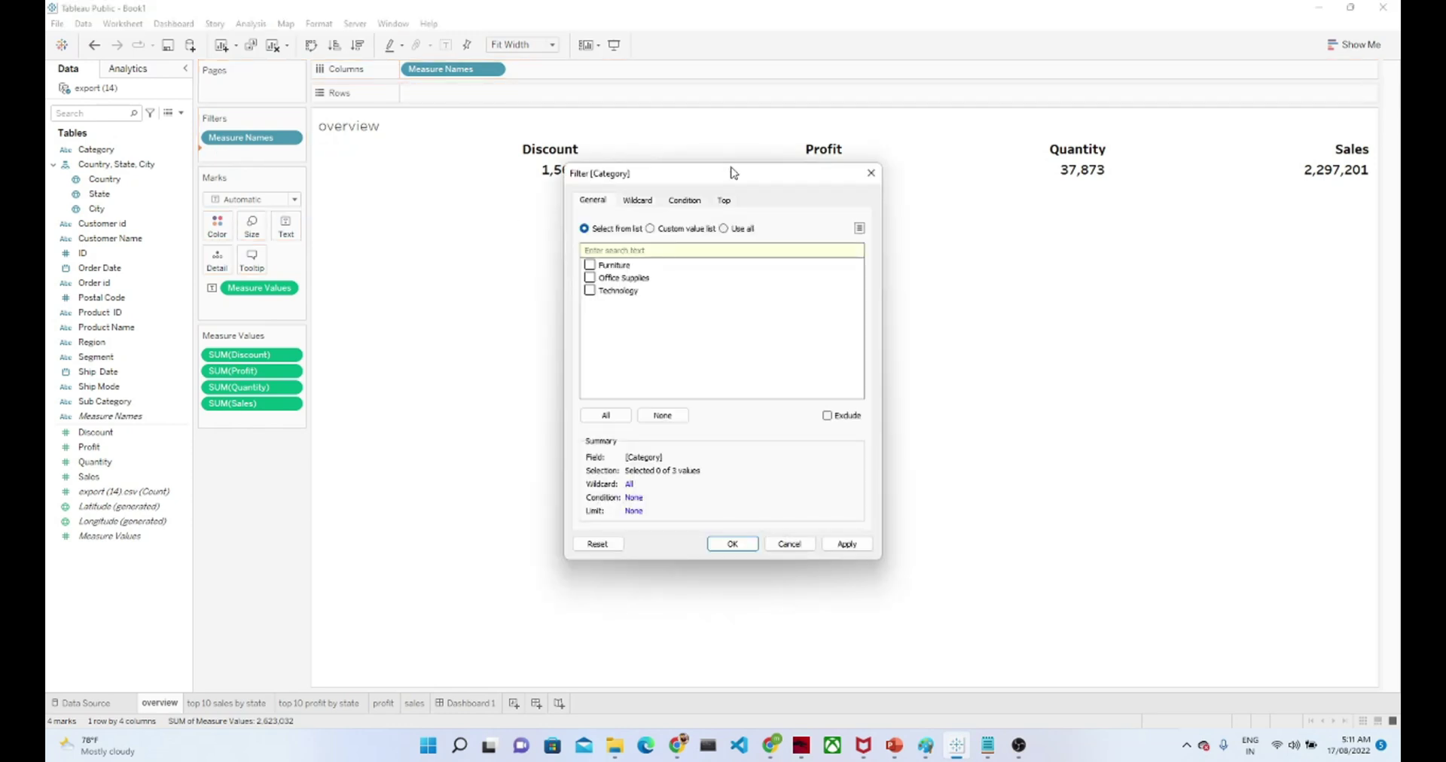
click(723, 229)
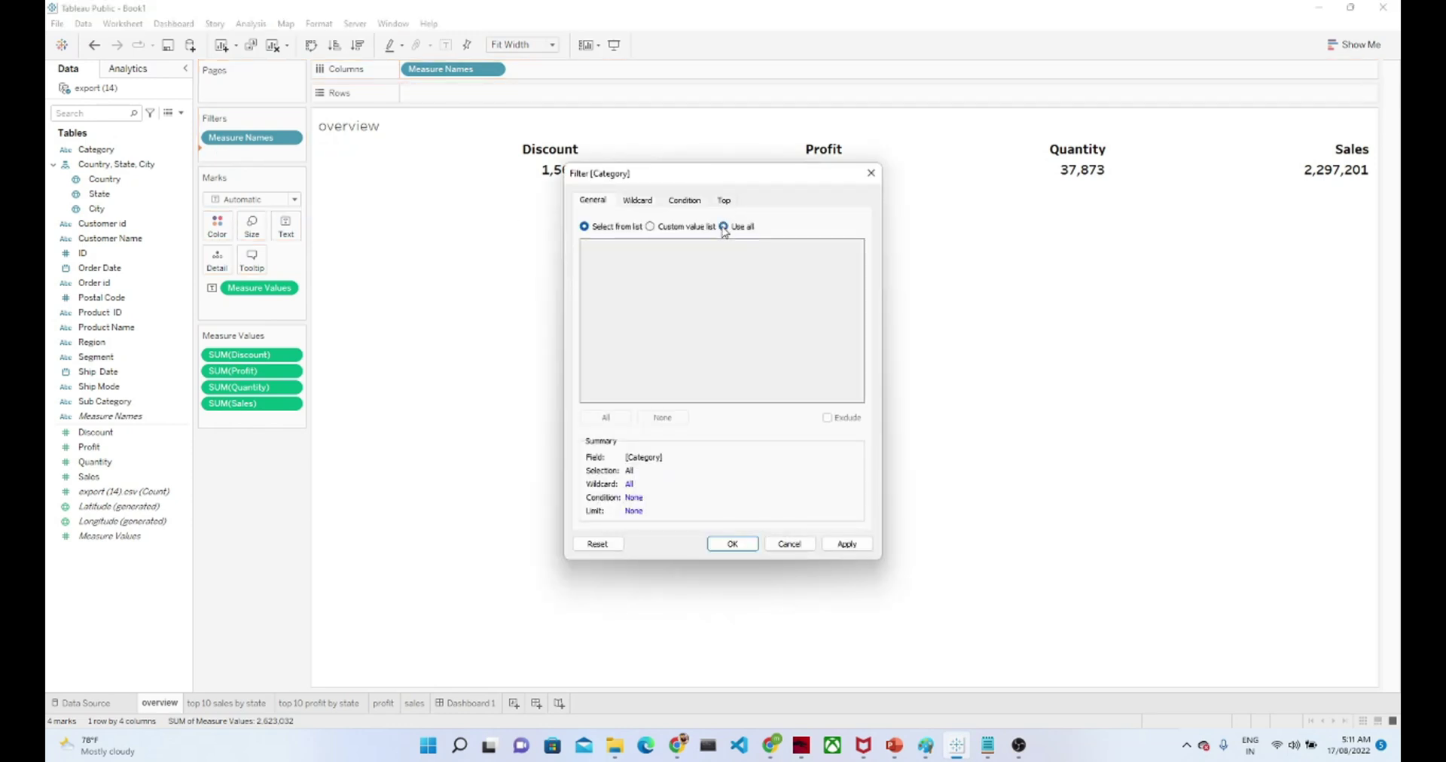
click(731, 545)
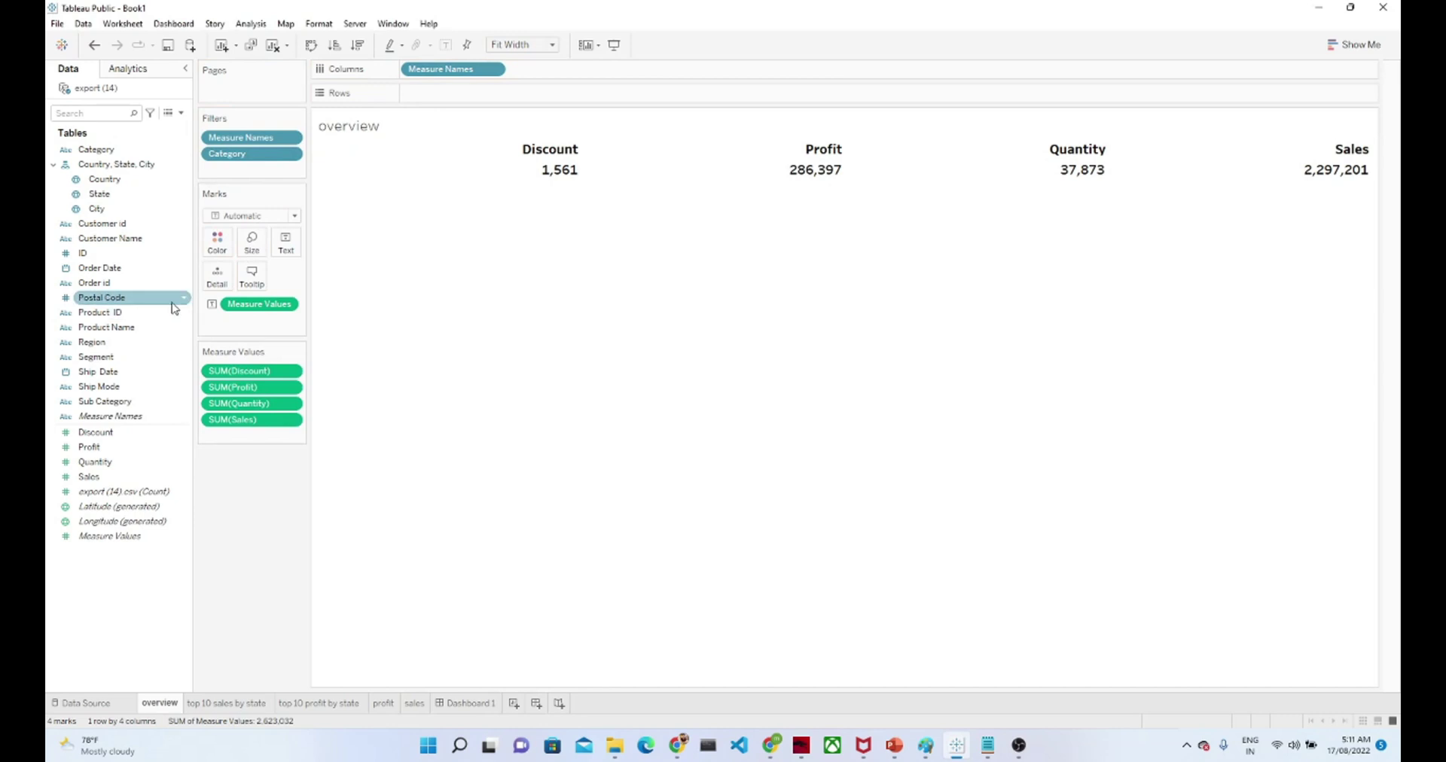
Add a Region filter using all values to the overview sheet.
drag(100, 343, 231, 169)
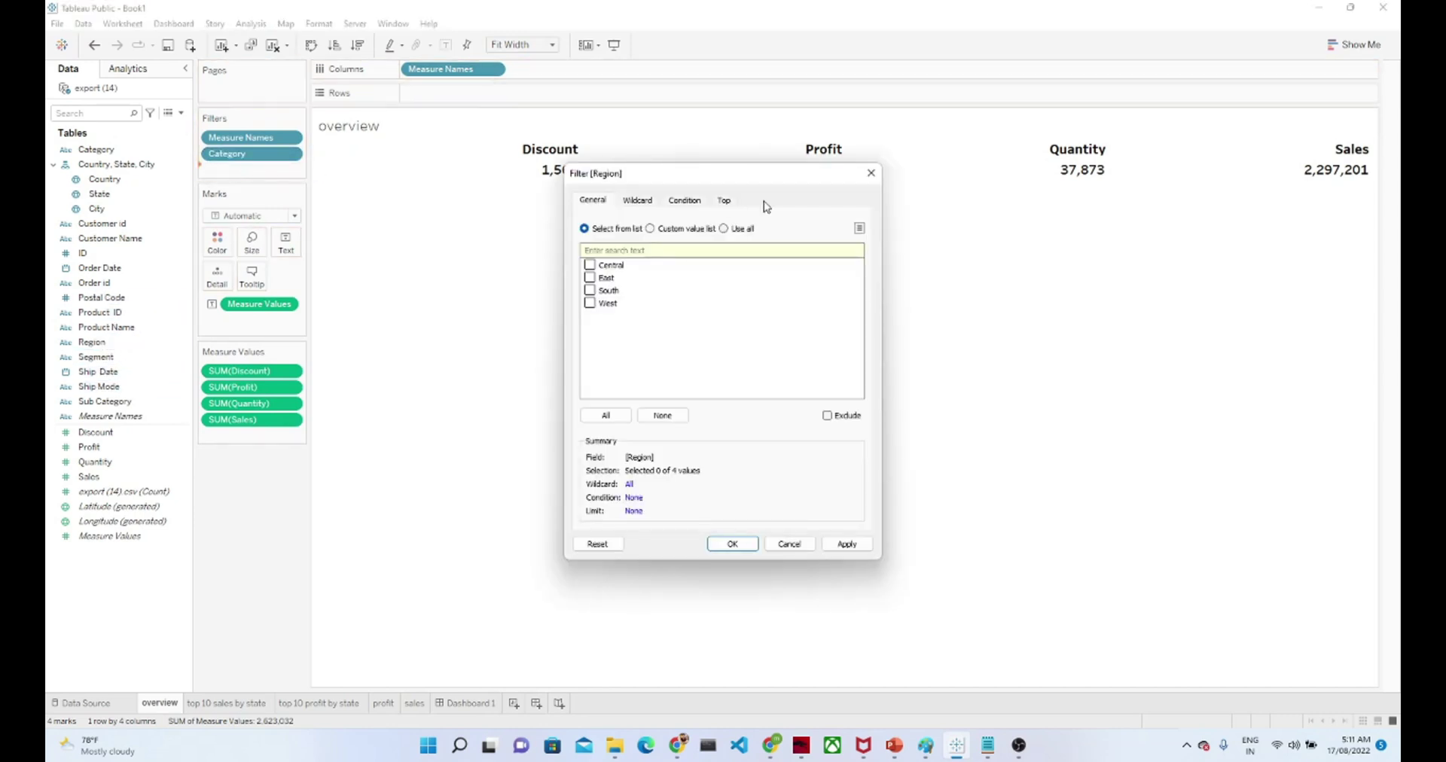
click(725, 229)
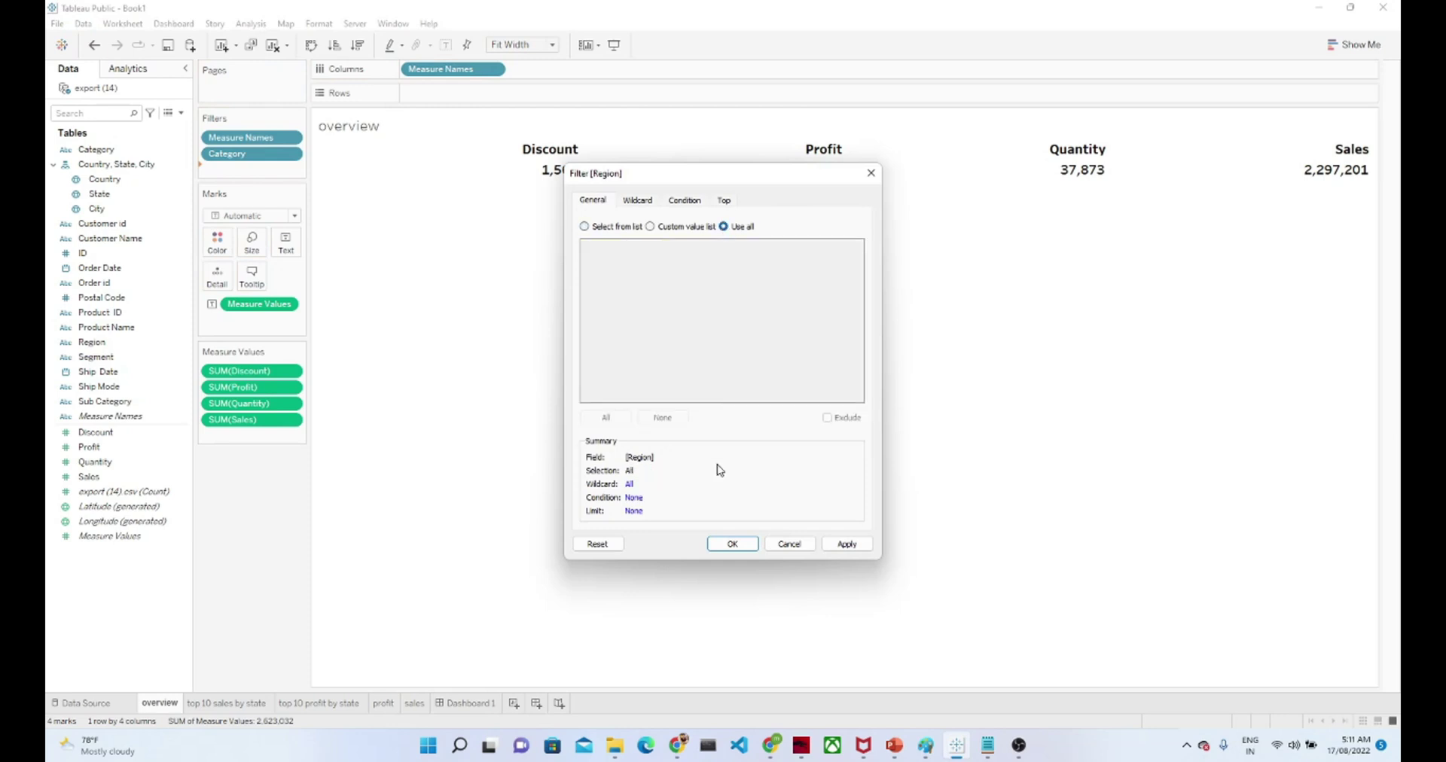
click(727, 543)
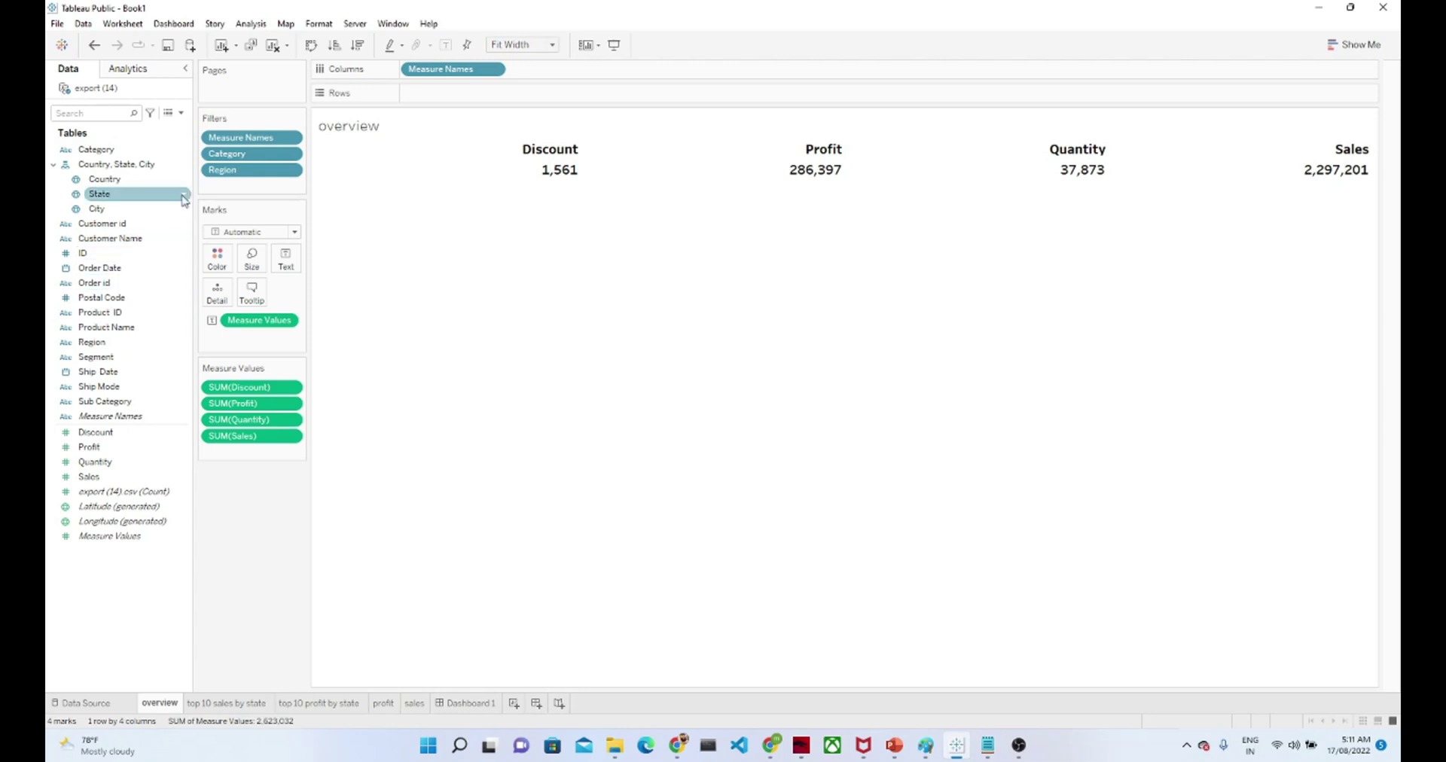
Apply the overview's Category and Region filters to all worksheets using this data source.
click(292, 154)
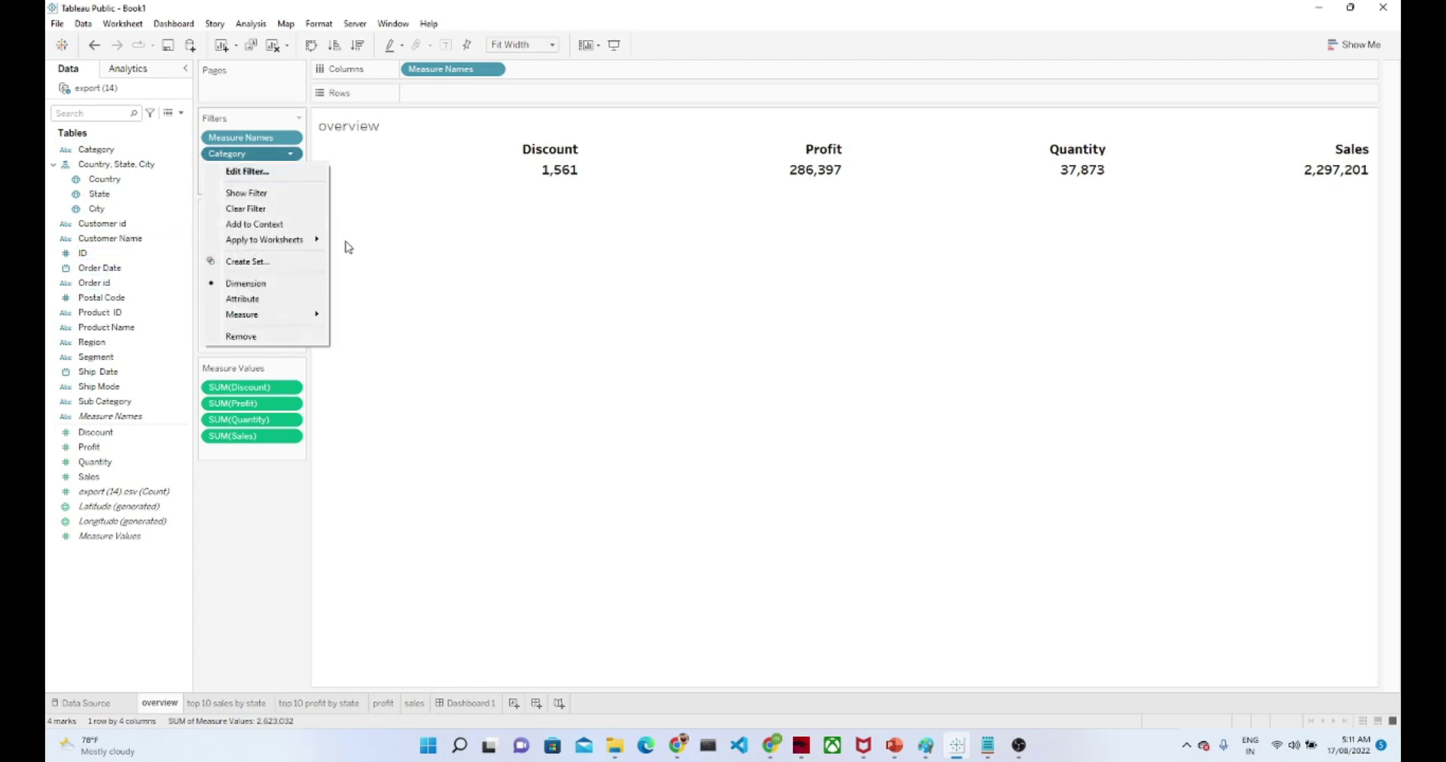
mouse_move(309, 241)
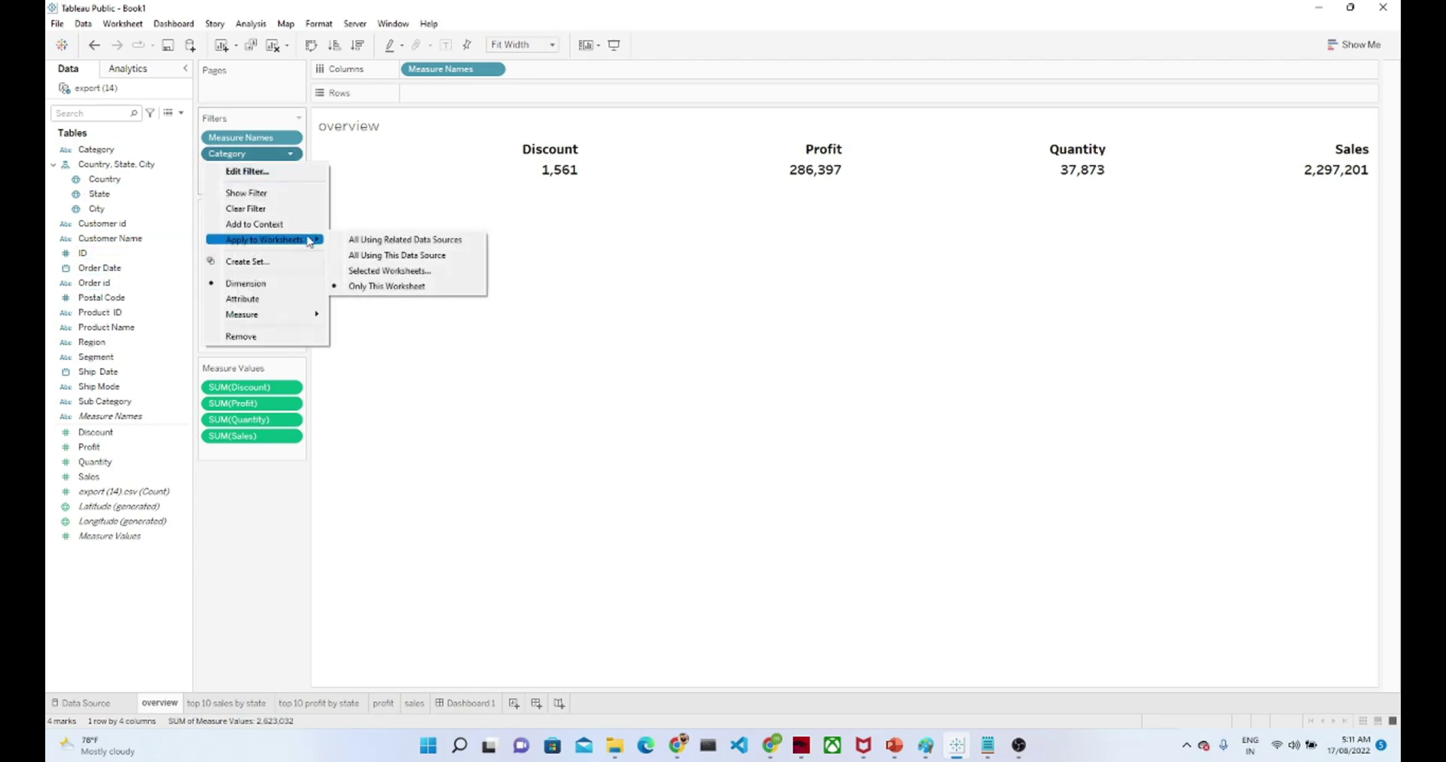
click(362, 258)
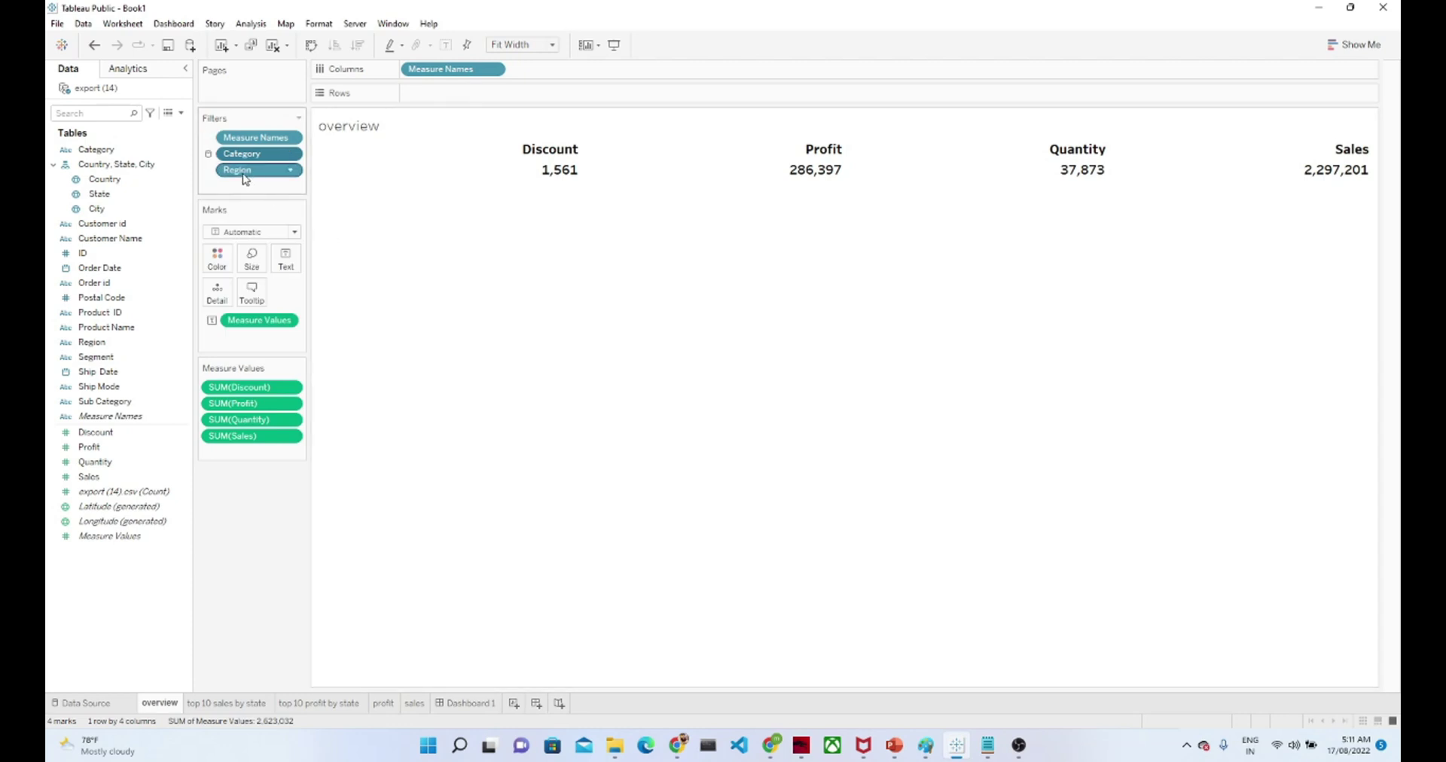
click(291, 171)
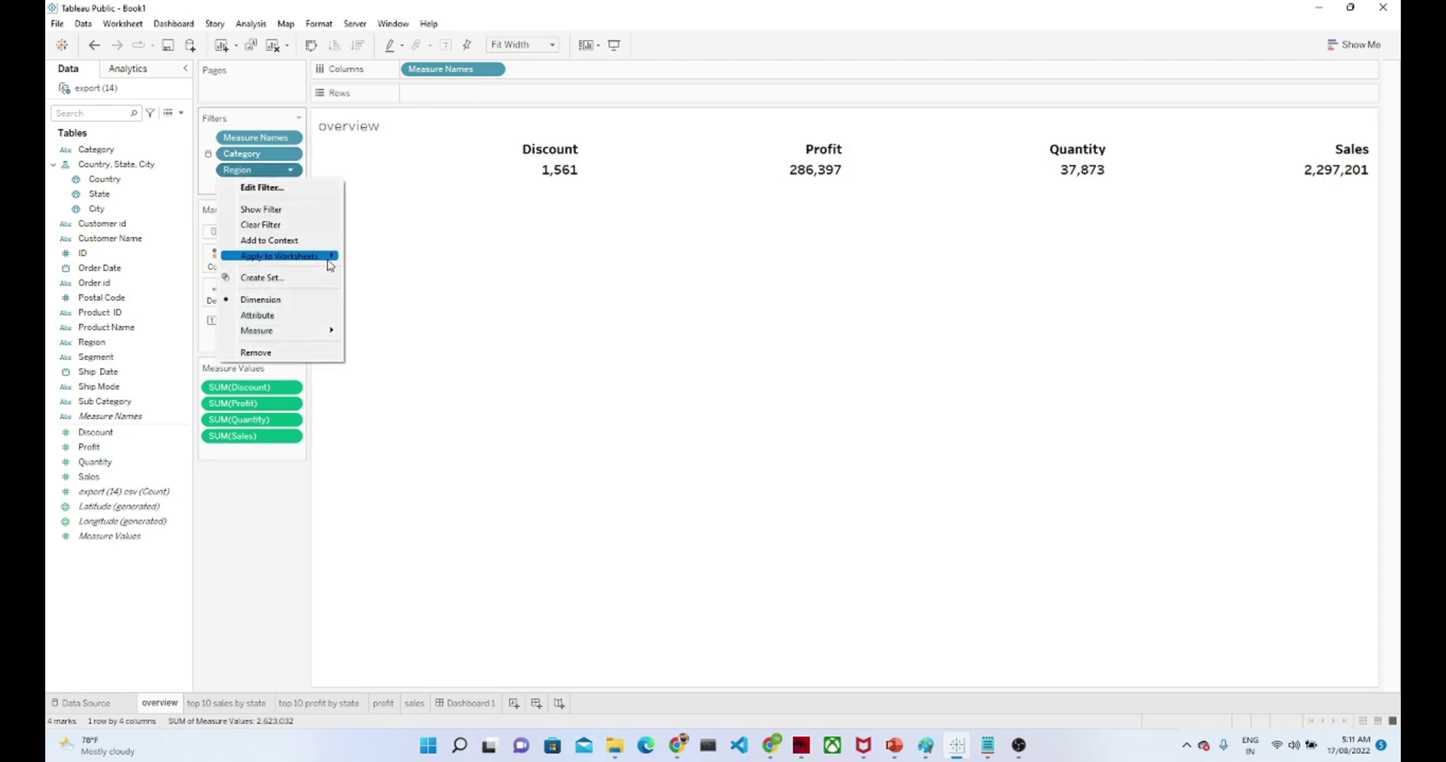
click(390, 277)
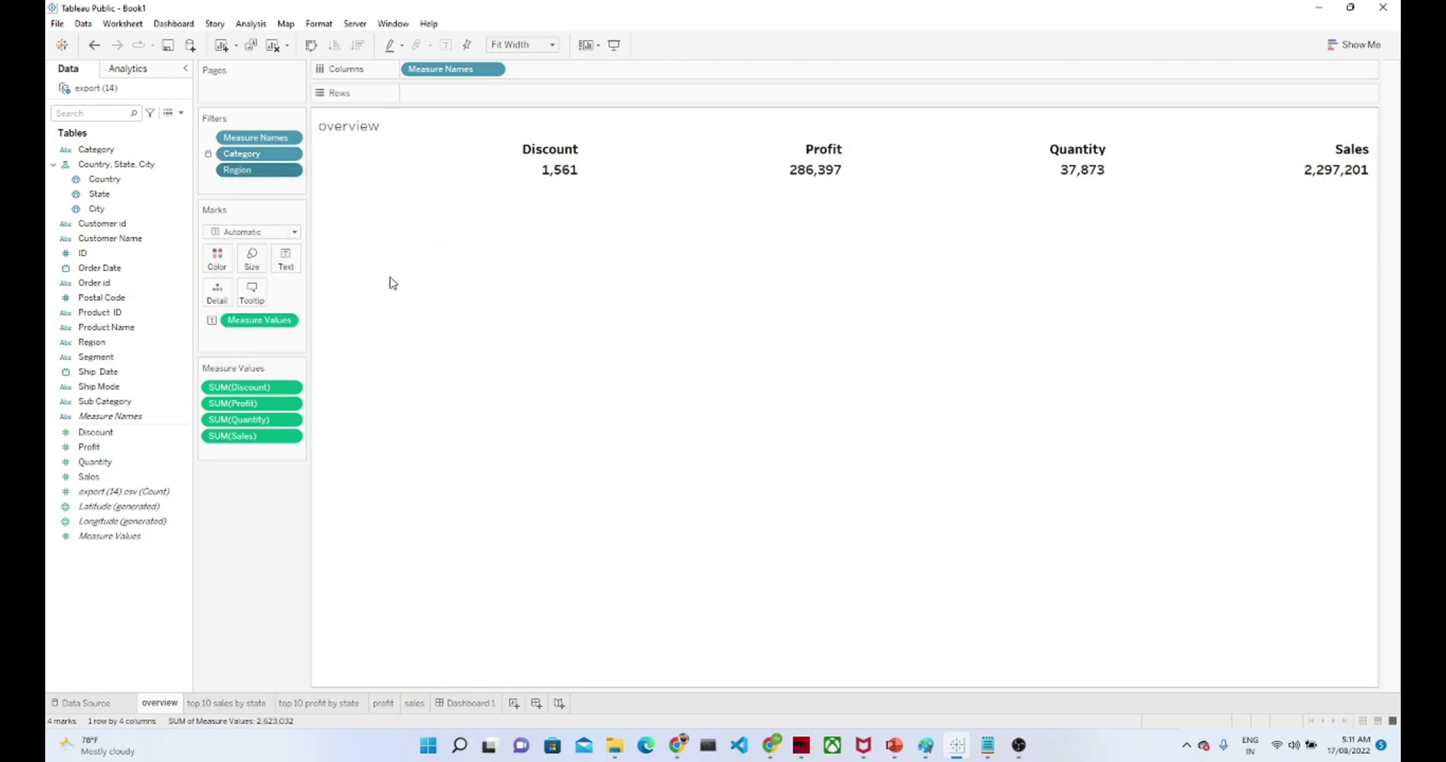
Show the Region filter on Dashboard 1 from the top 10 sales by state chart.
click(467, 702)
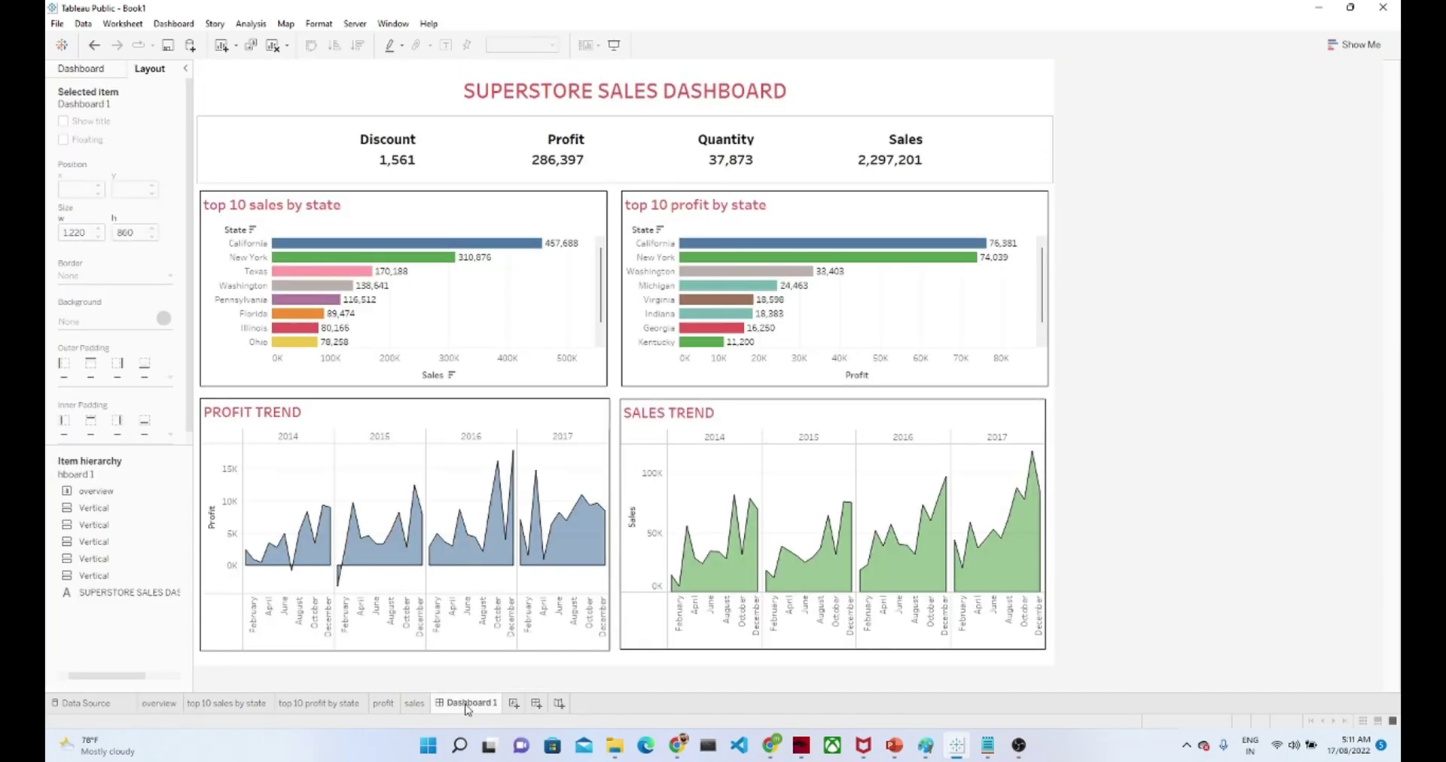
click(577, 235)
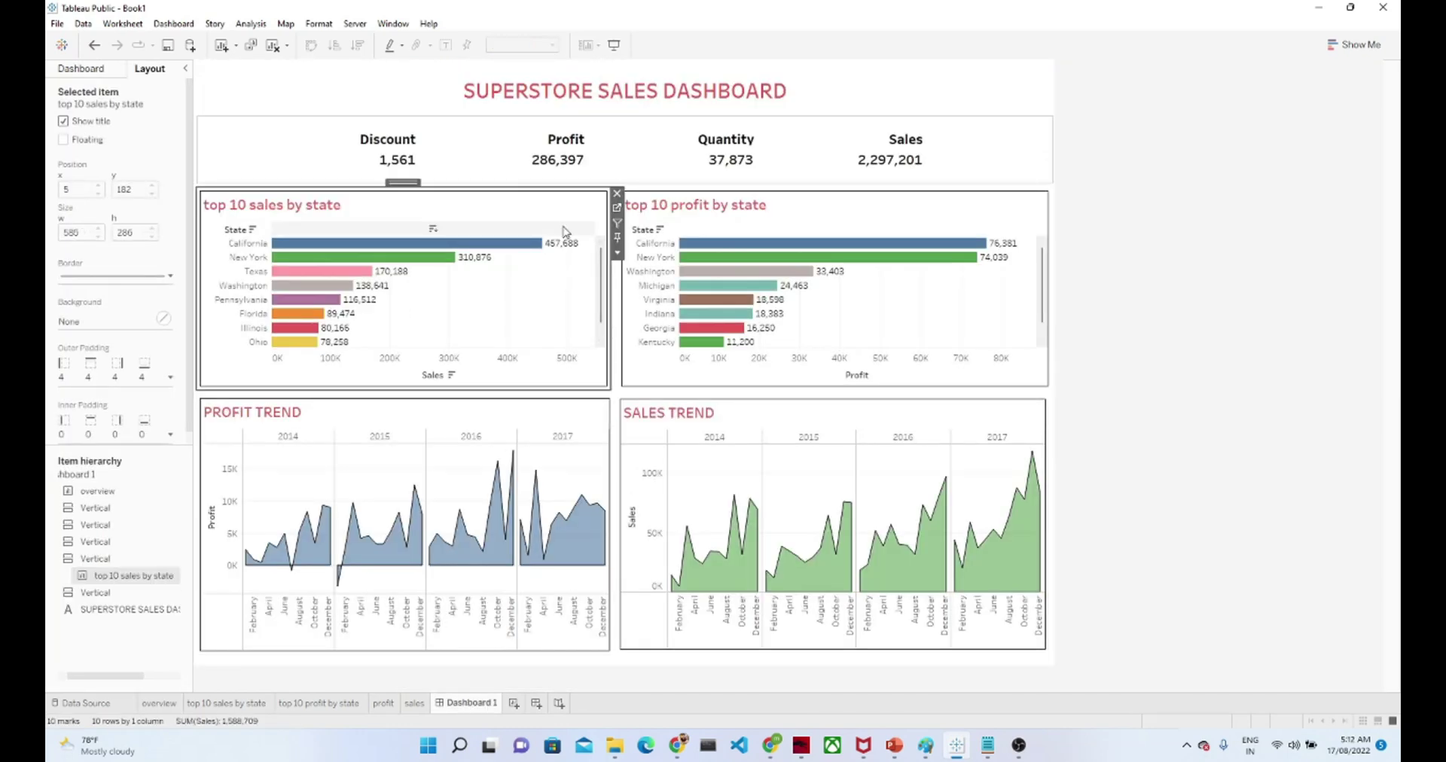
click(617, 253)
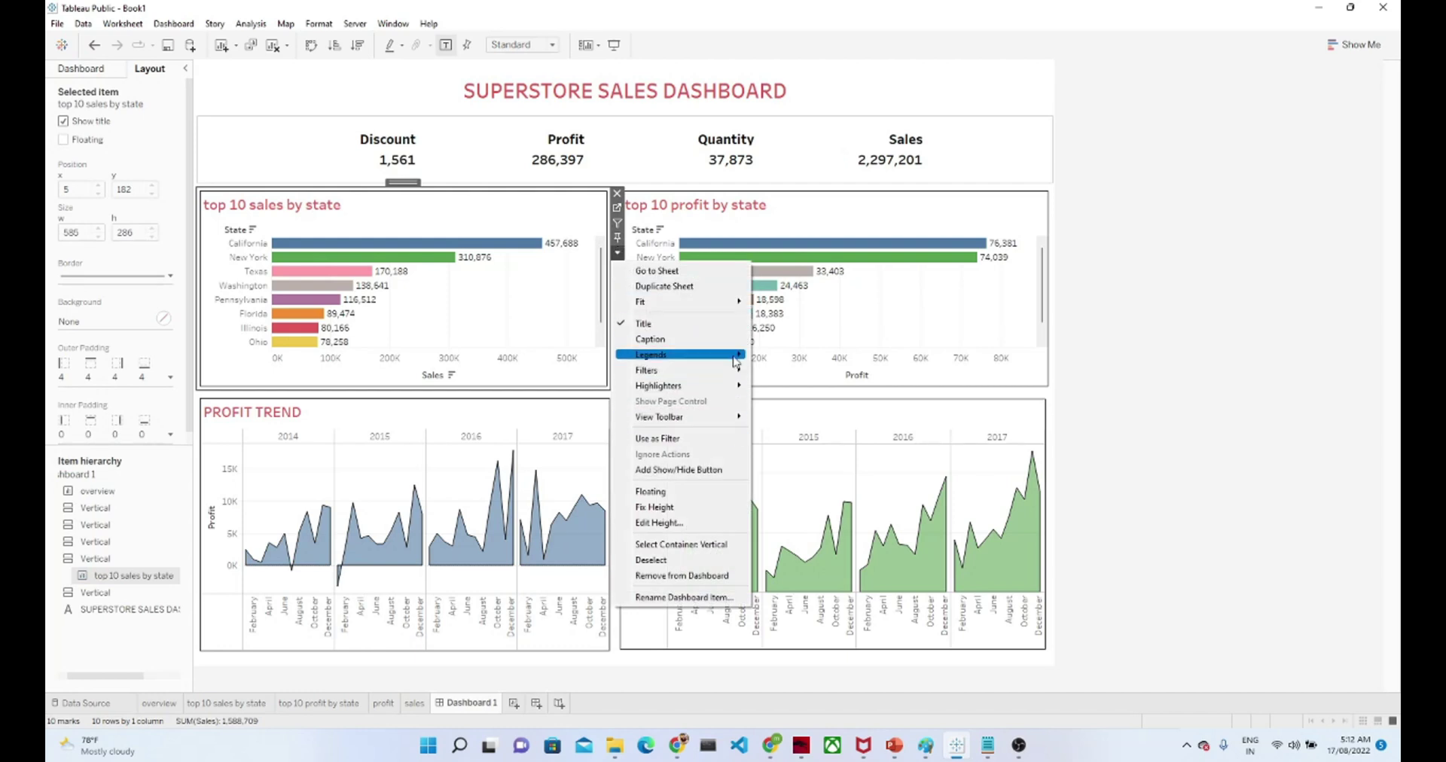
mouse_move(734, 370)
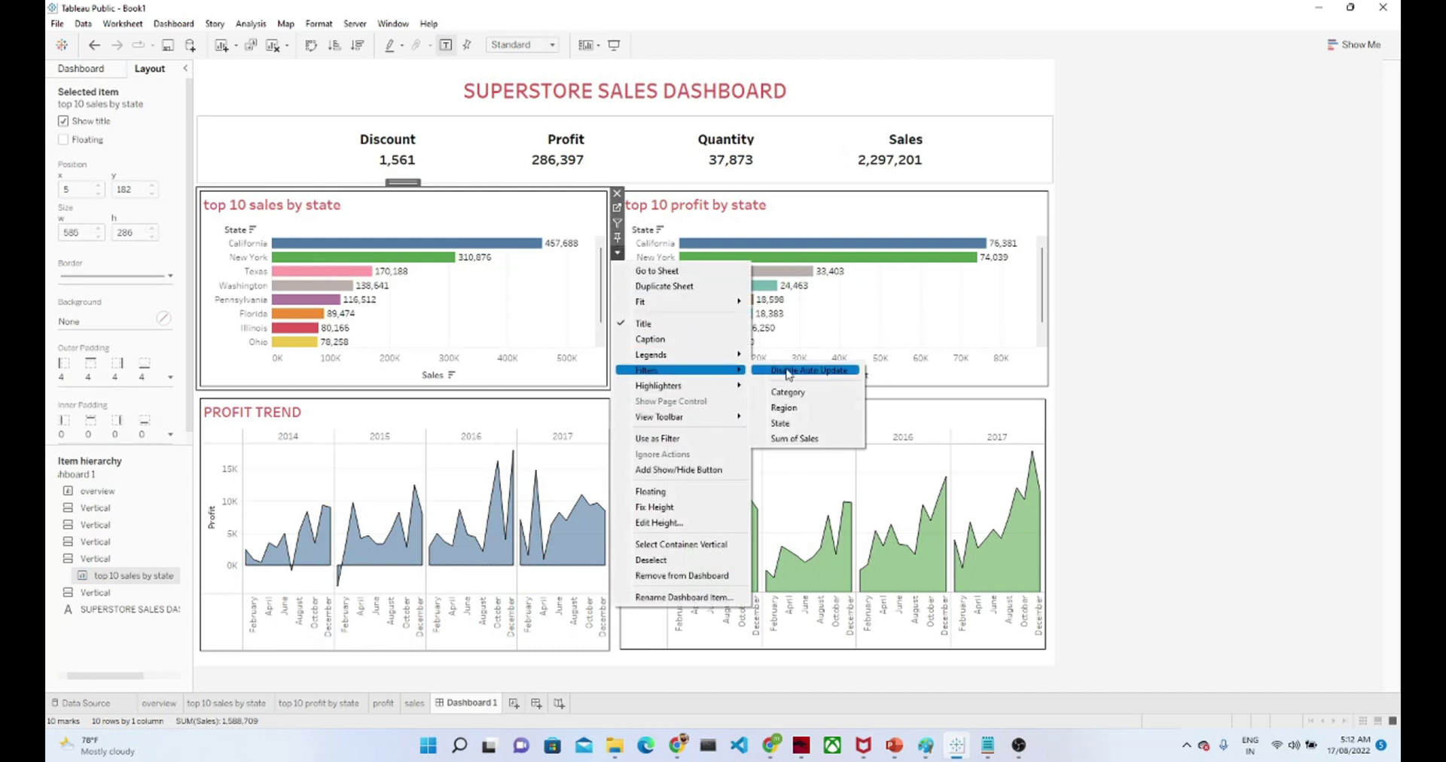
click(788, 407)
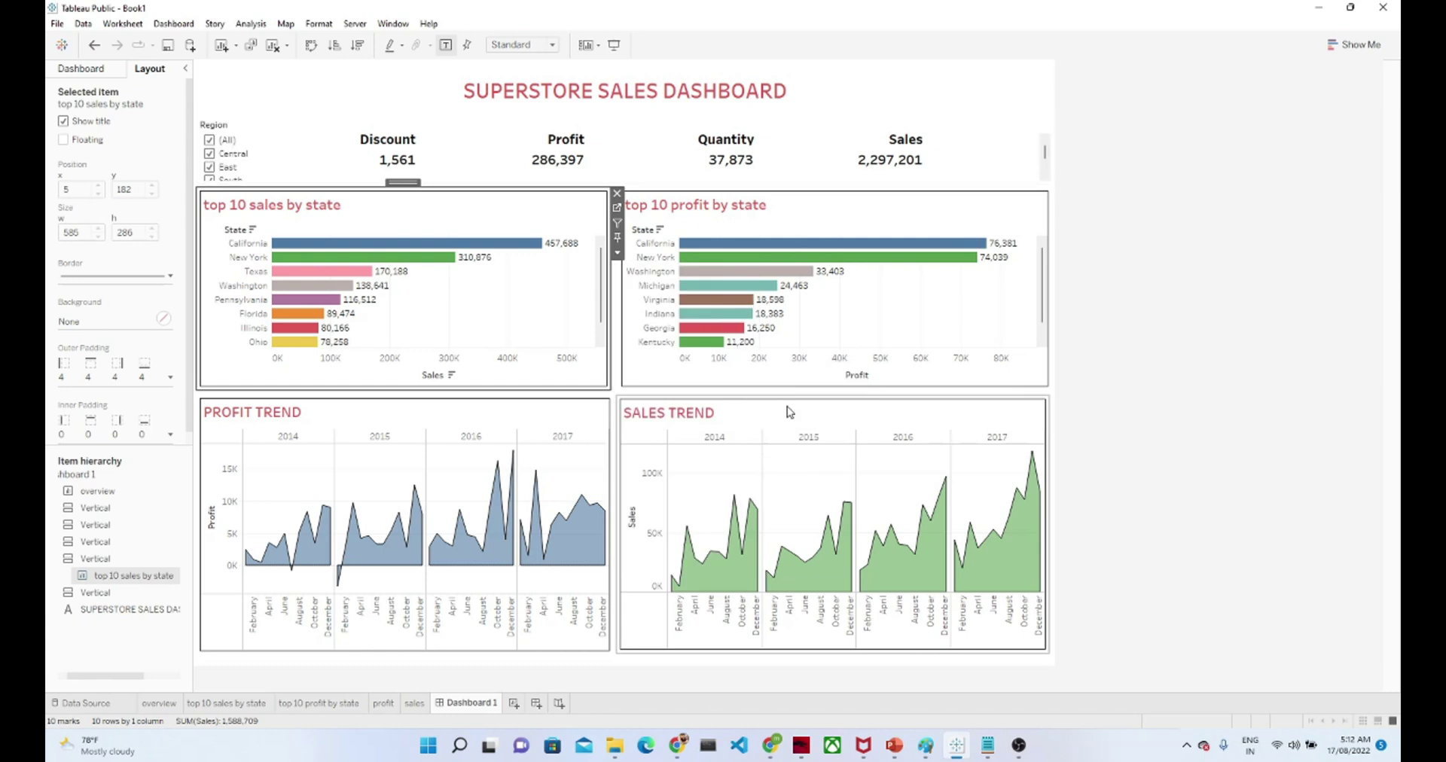
Make the Region filter a floating multiple-values dropdown and reduce its height to 42.
click(199, 127)
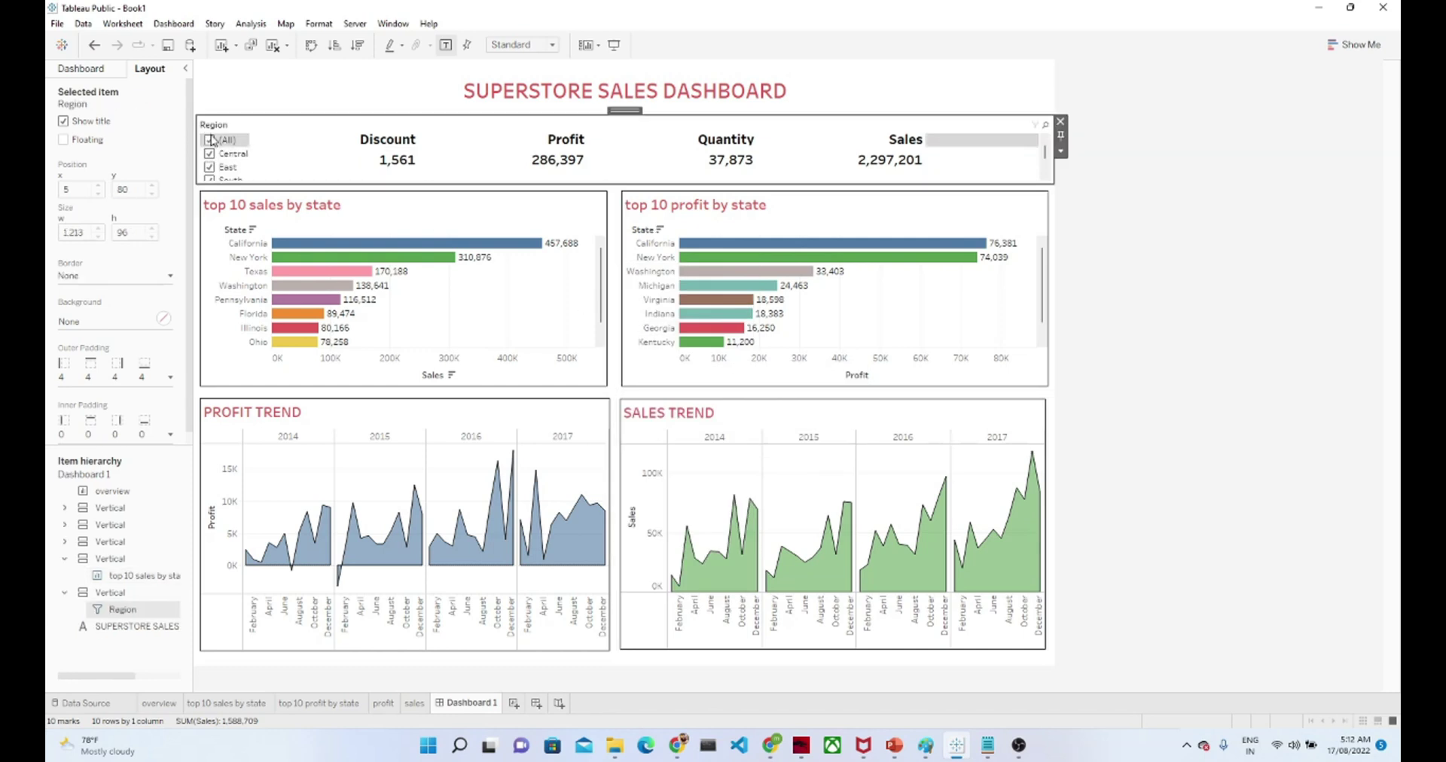
click(1061, 152)
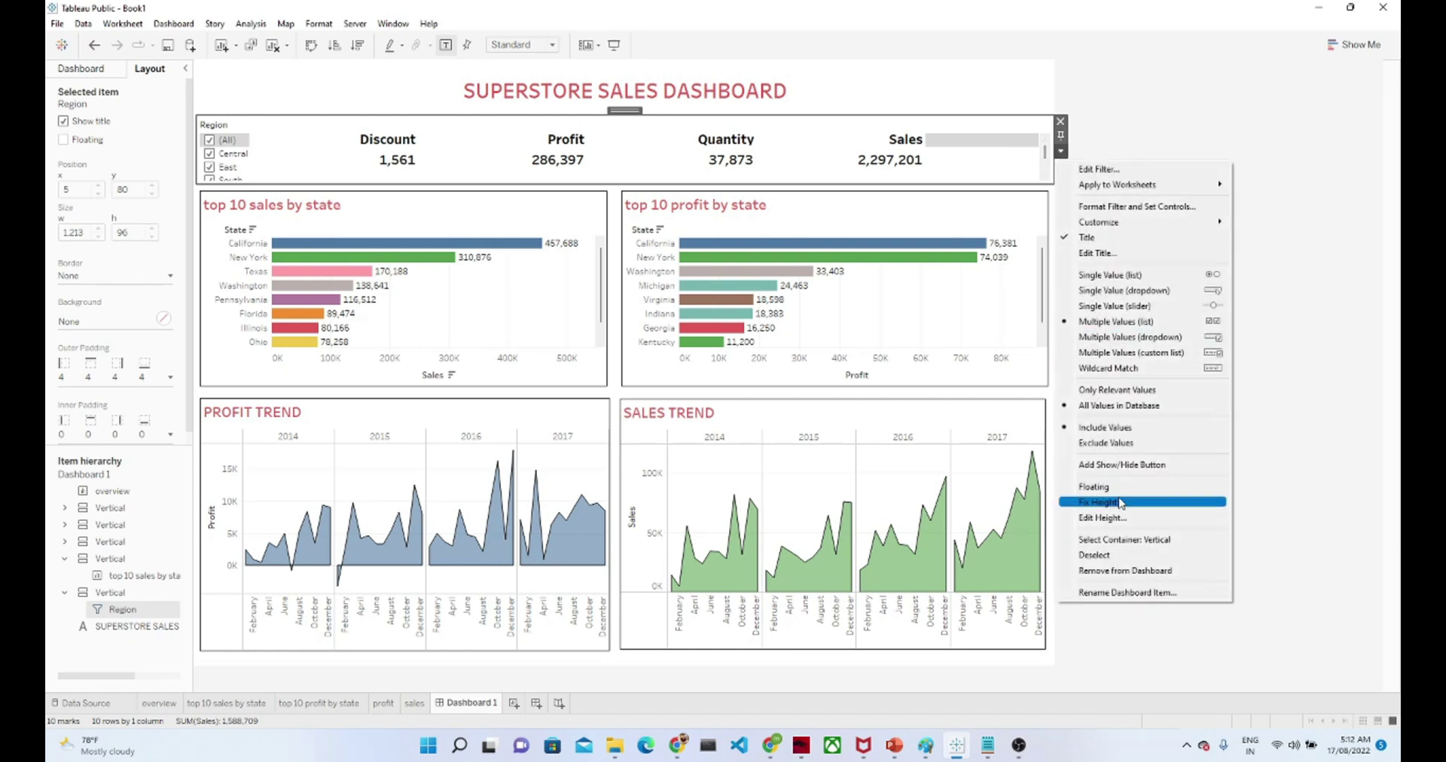
click(1096, 487)
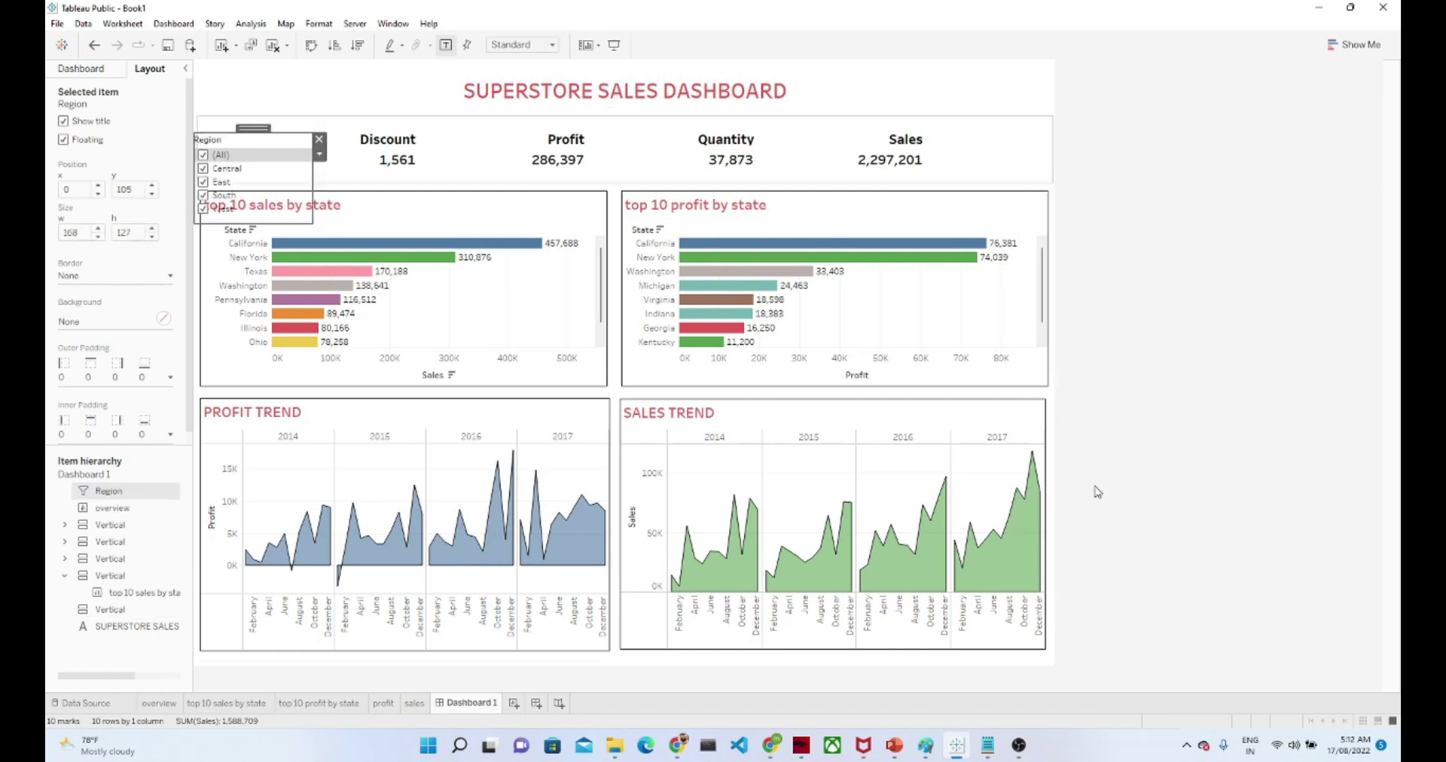
drag(292, 222, 294, 164)
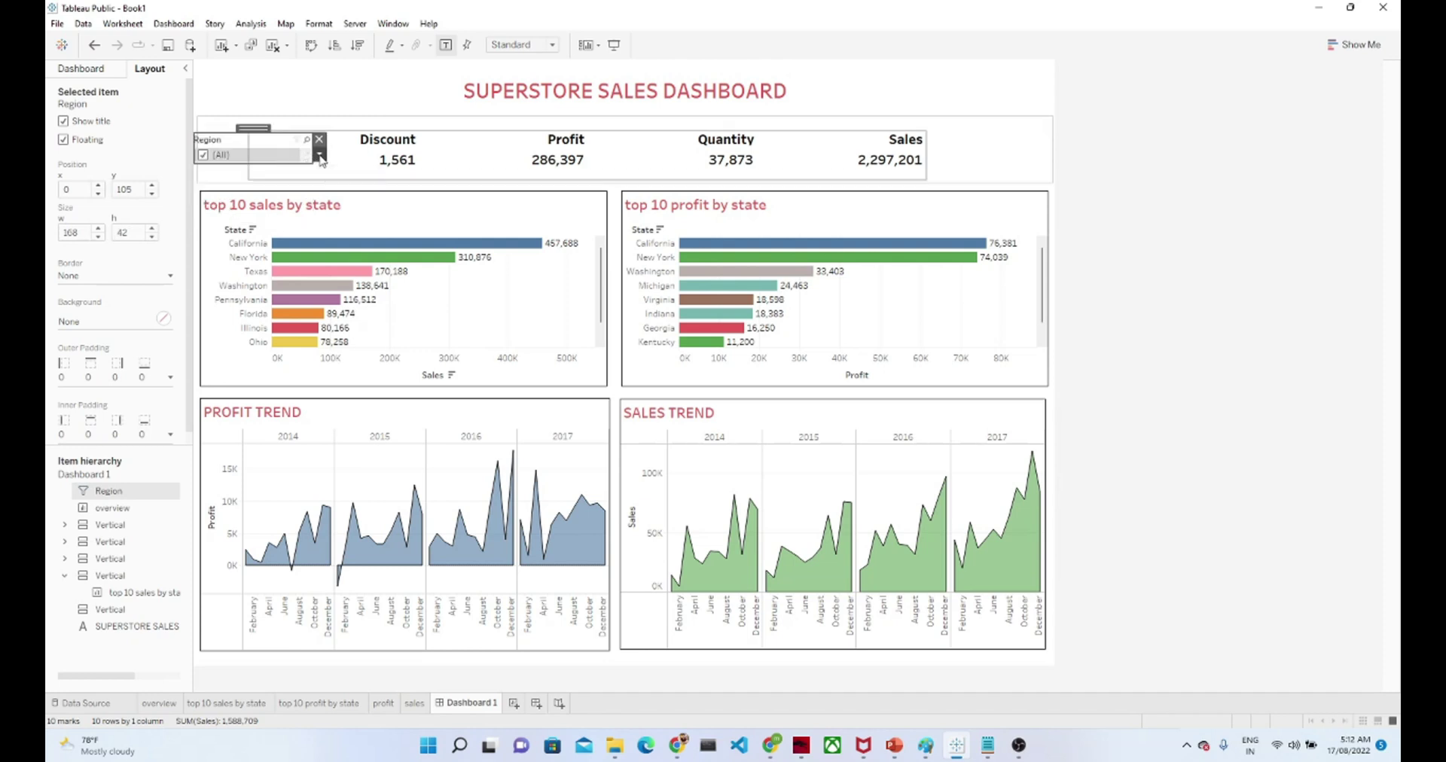
click(319, 155)
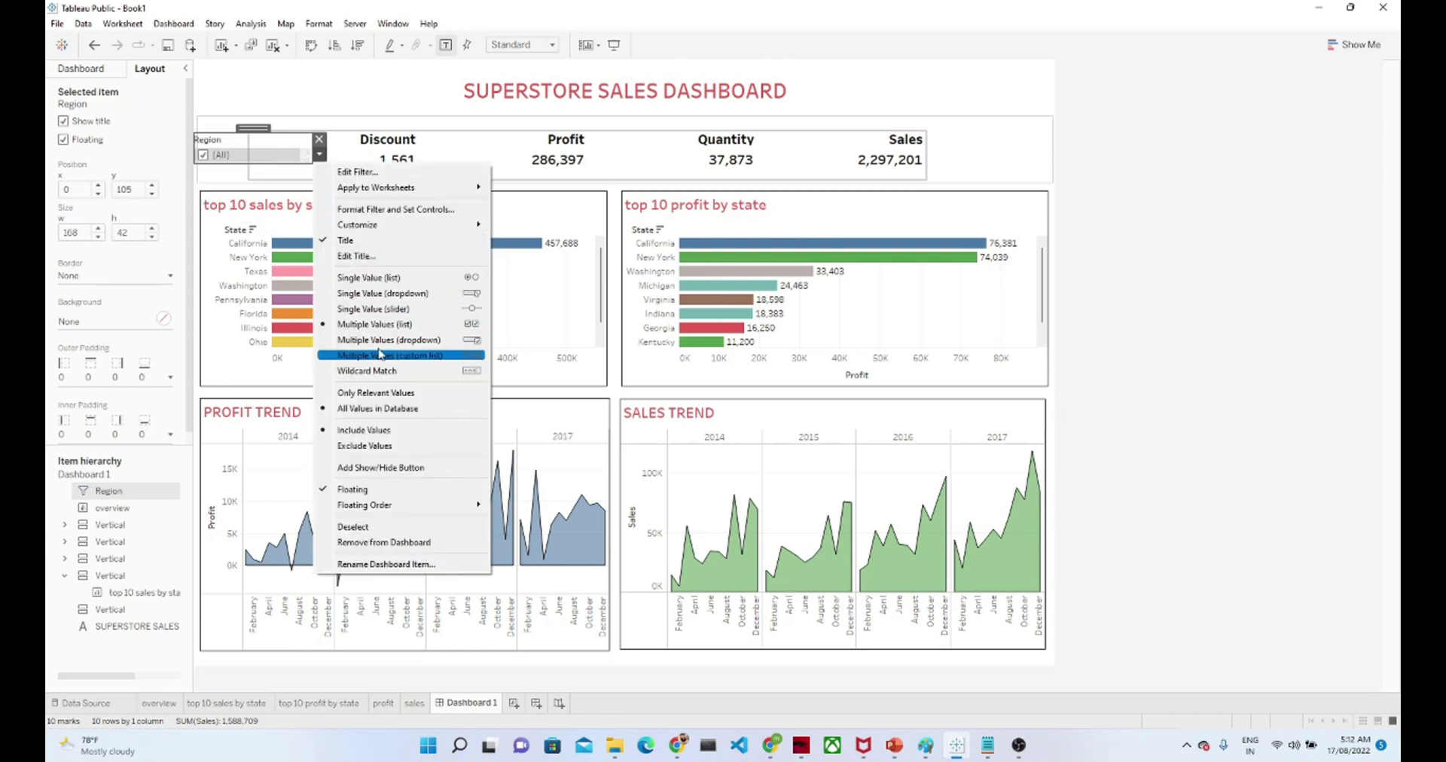
click(378, 343)
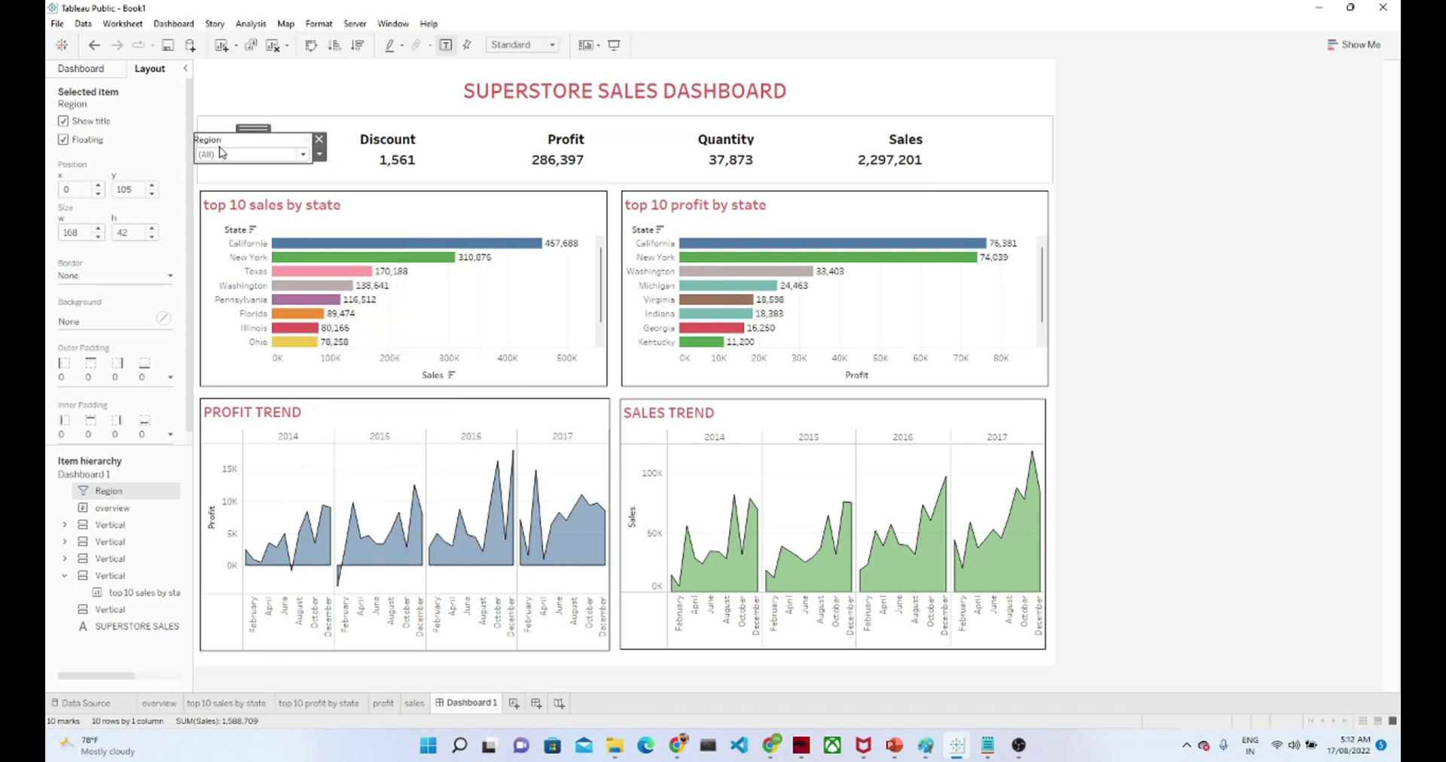
Show the Category filter on the dashboard from the top 10 sales by state chart.
click(523, 212)
click(617, 254)
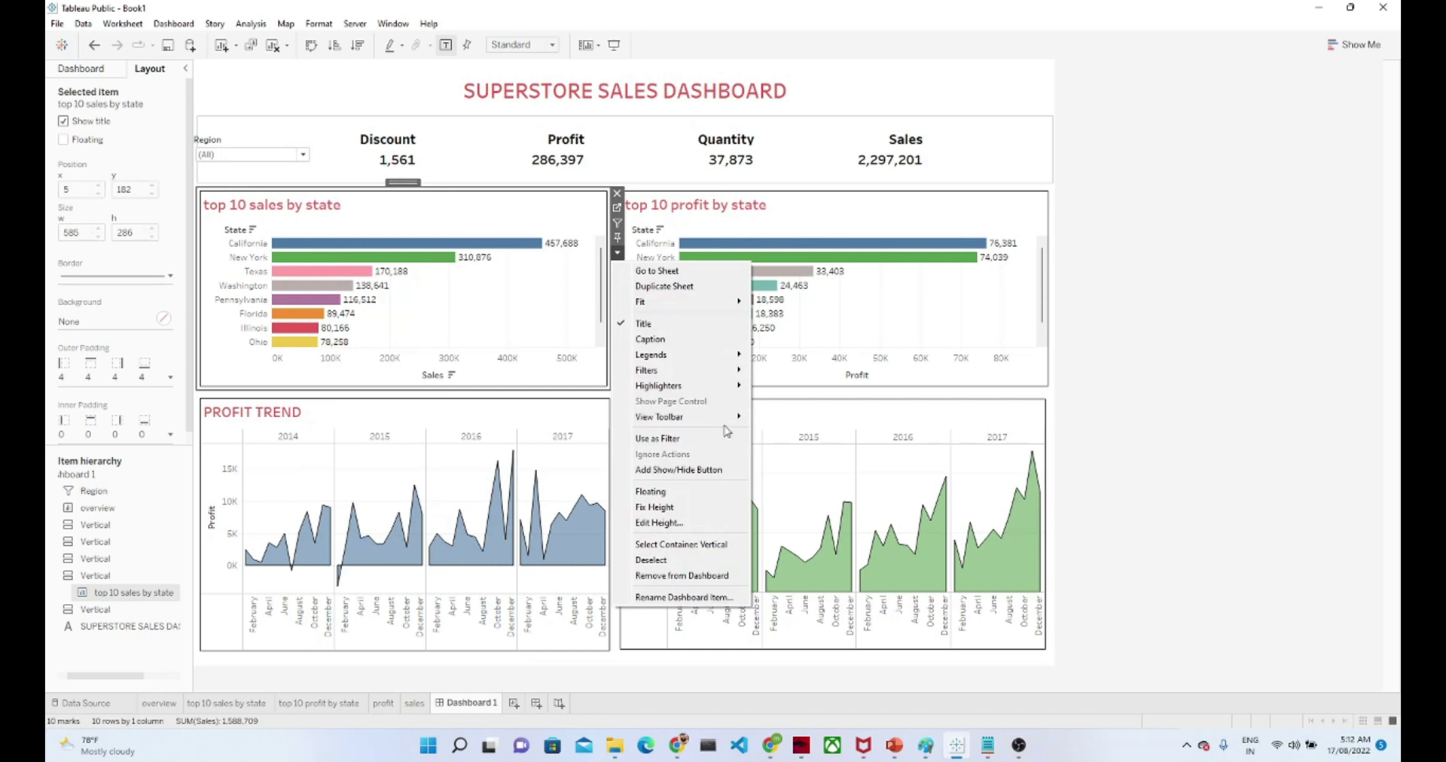
mouse_move(727, 421)
mouse_move(731, 370)
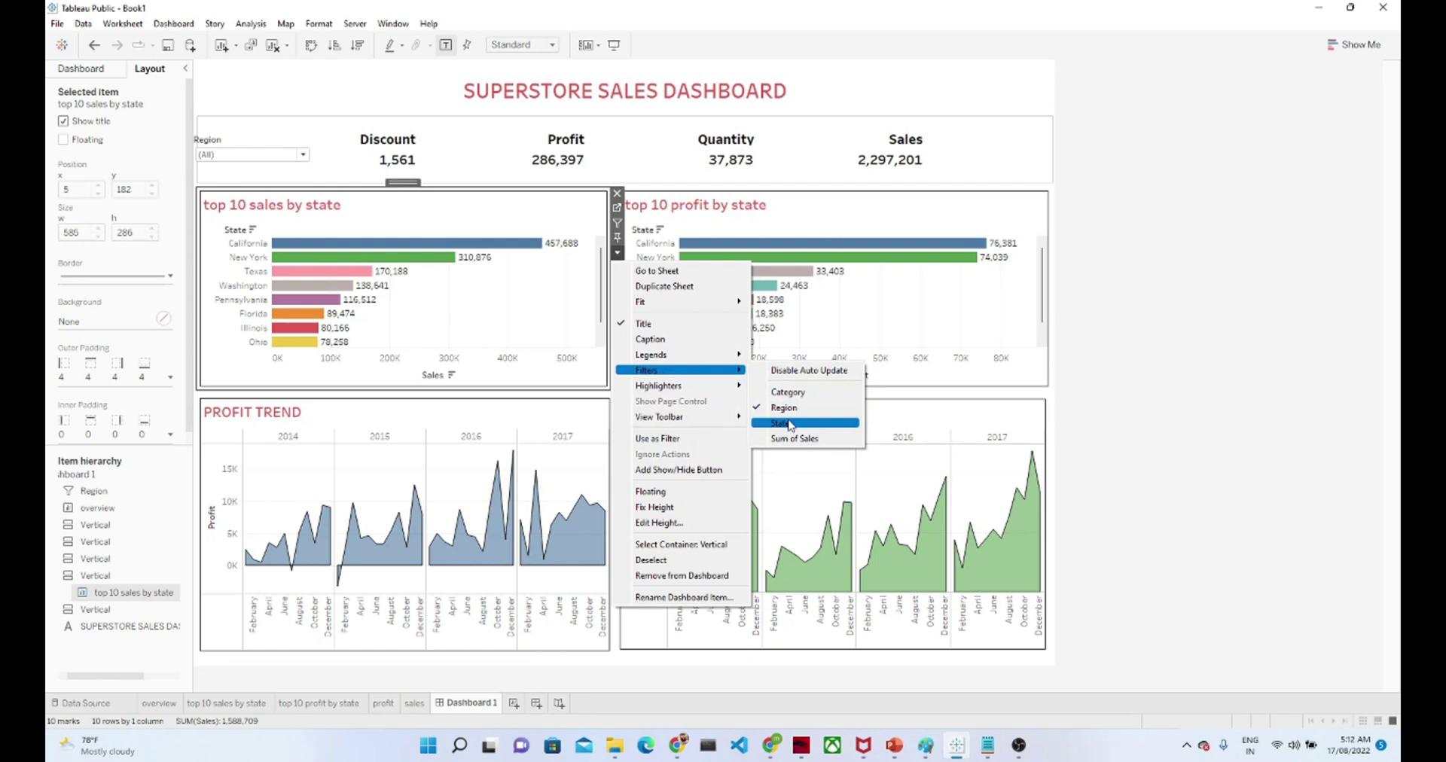
click(791, 392)
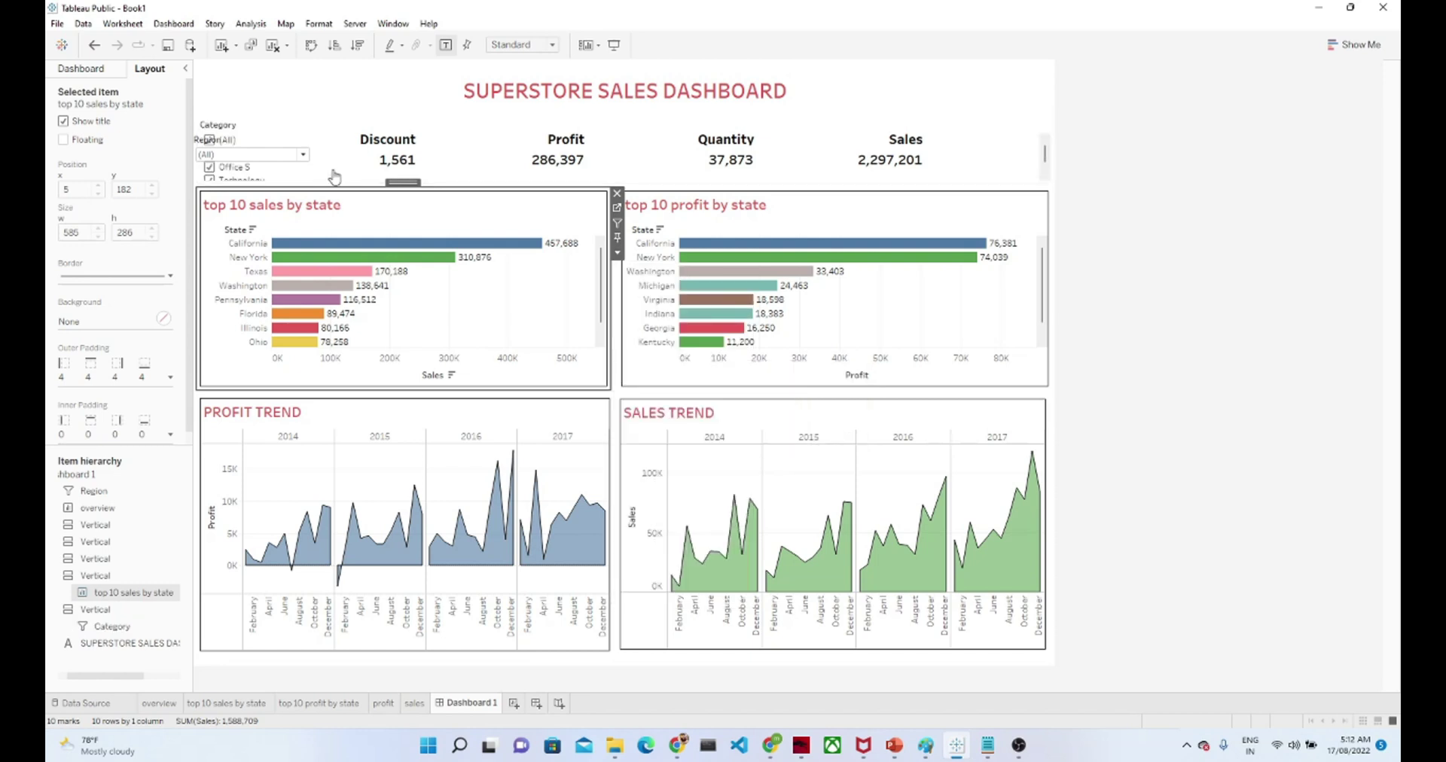
Make the Category filter a floating multiple-values dropdown with a height of 43 and place it beside the dashboard title.
click(258, 136)
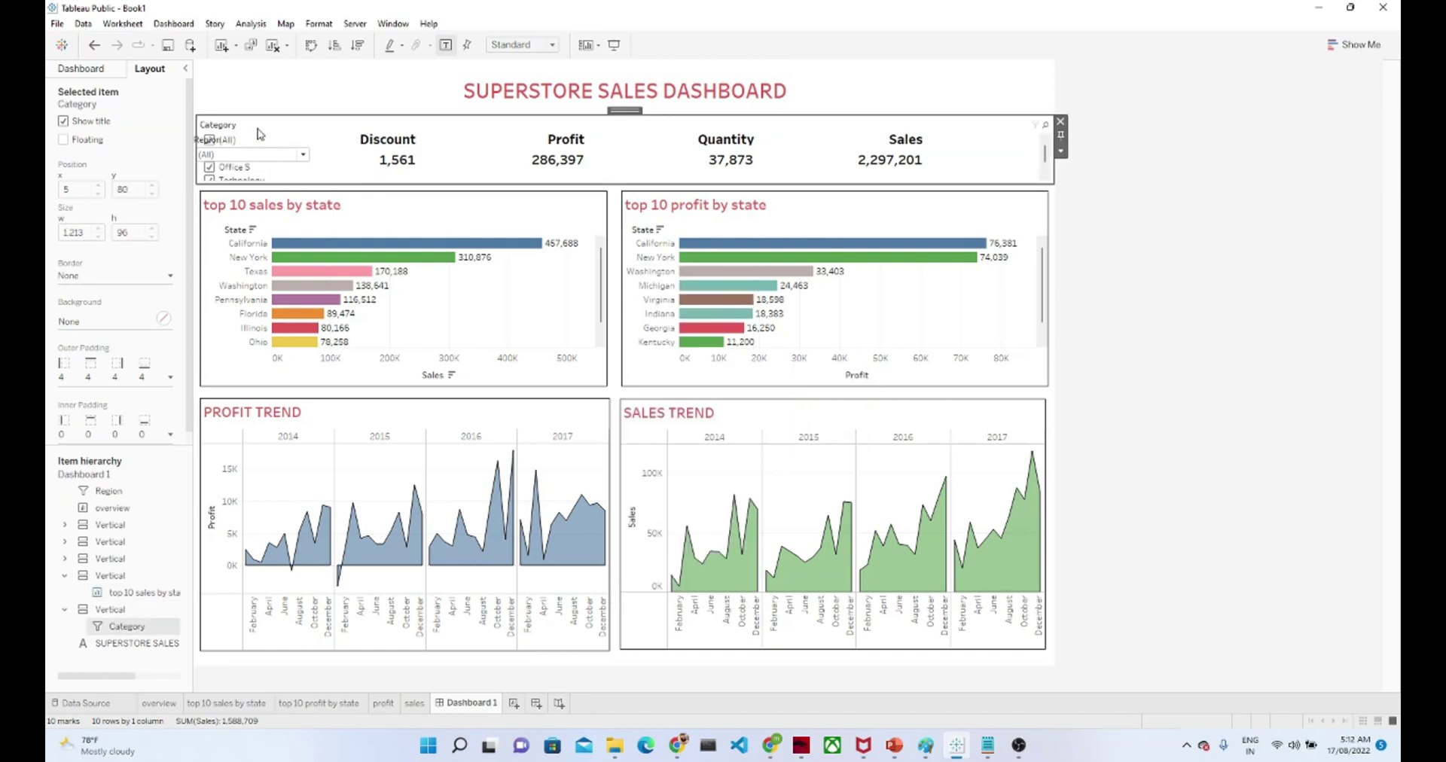
click(1062, 151)
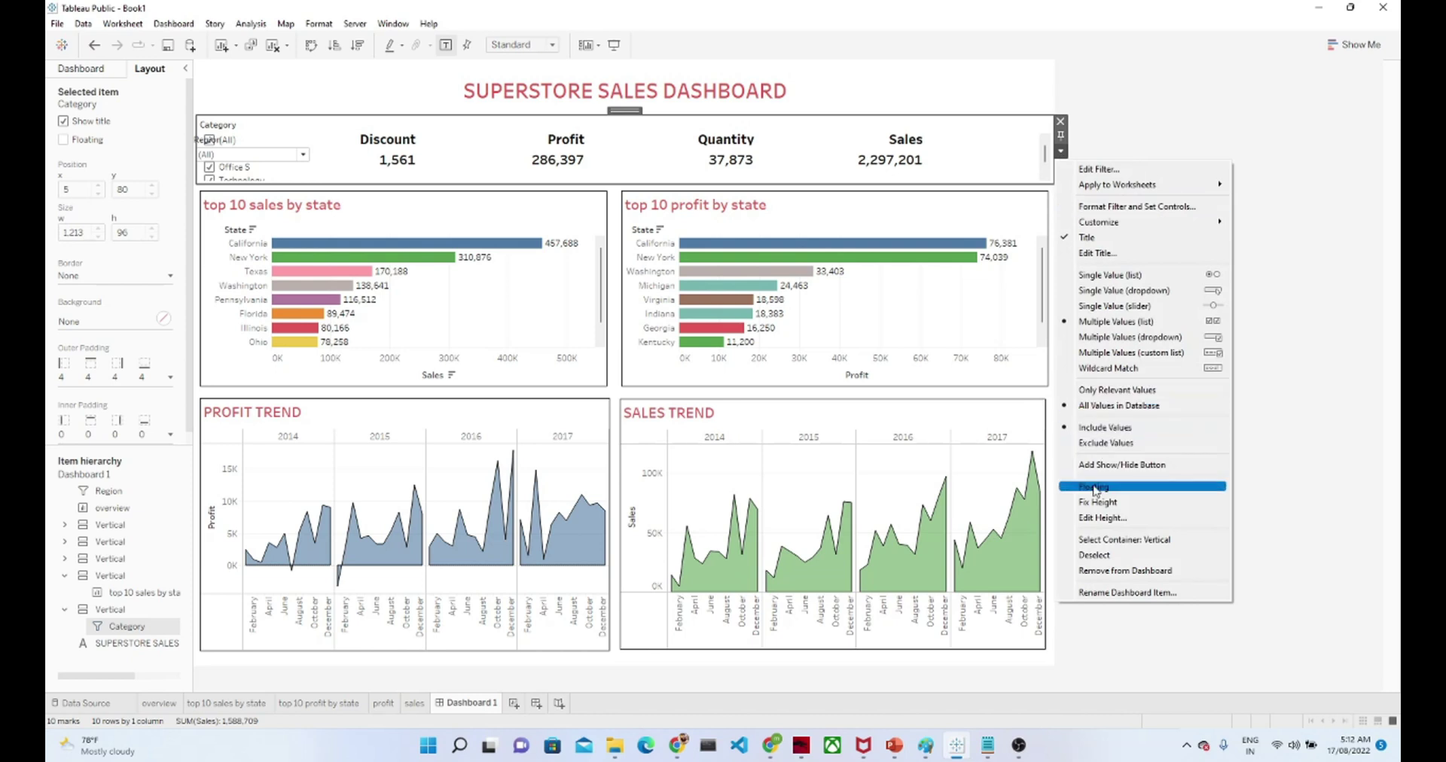
click(1096, 488)
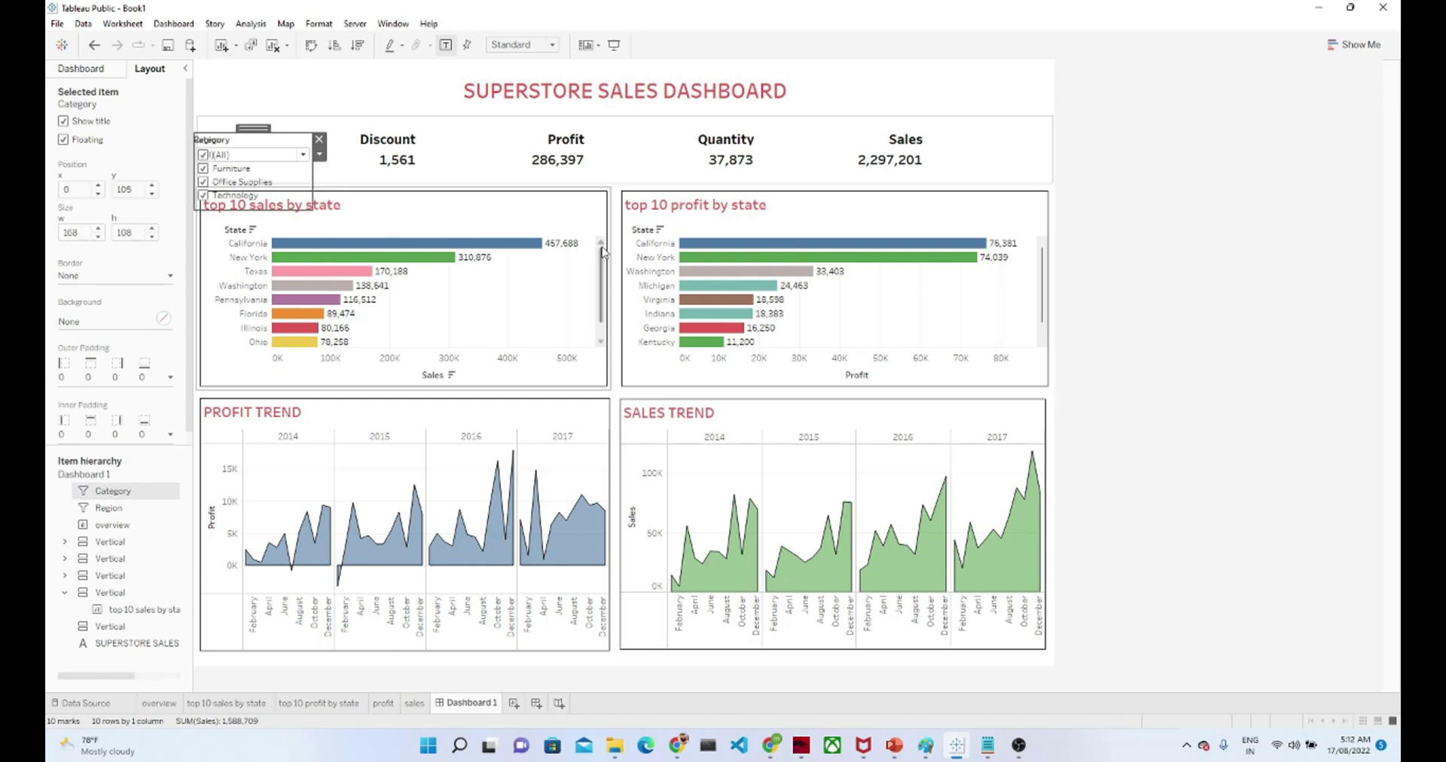
click(321, 156)
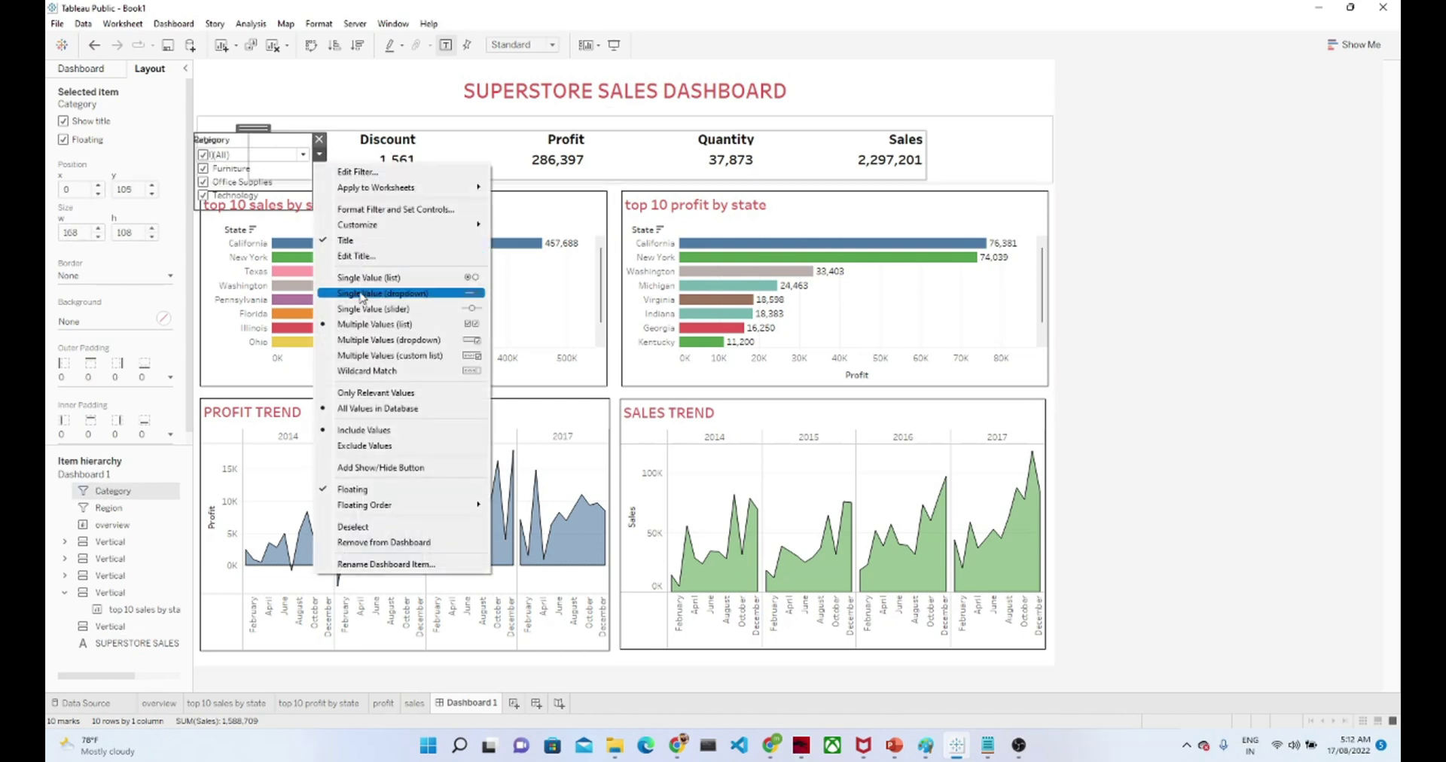
click(363, 339)
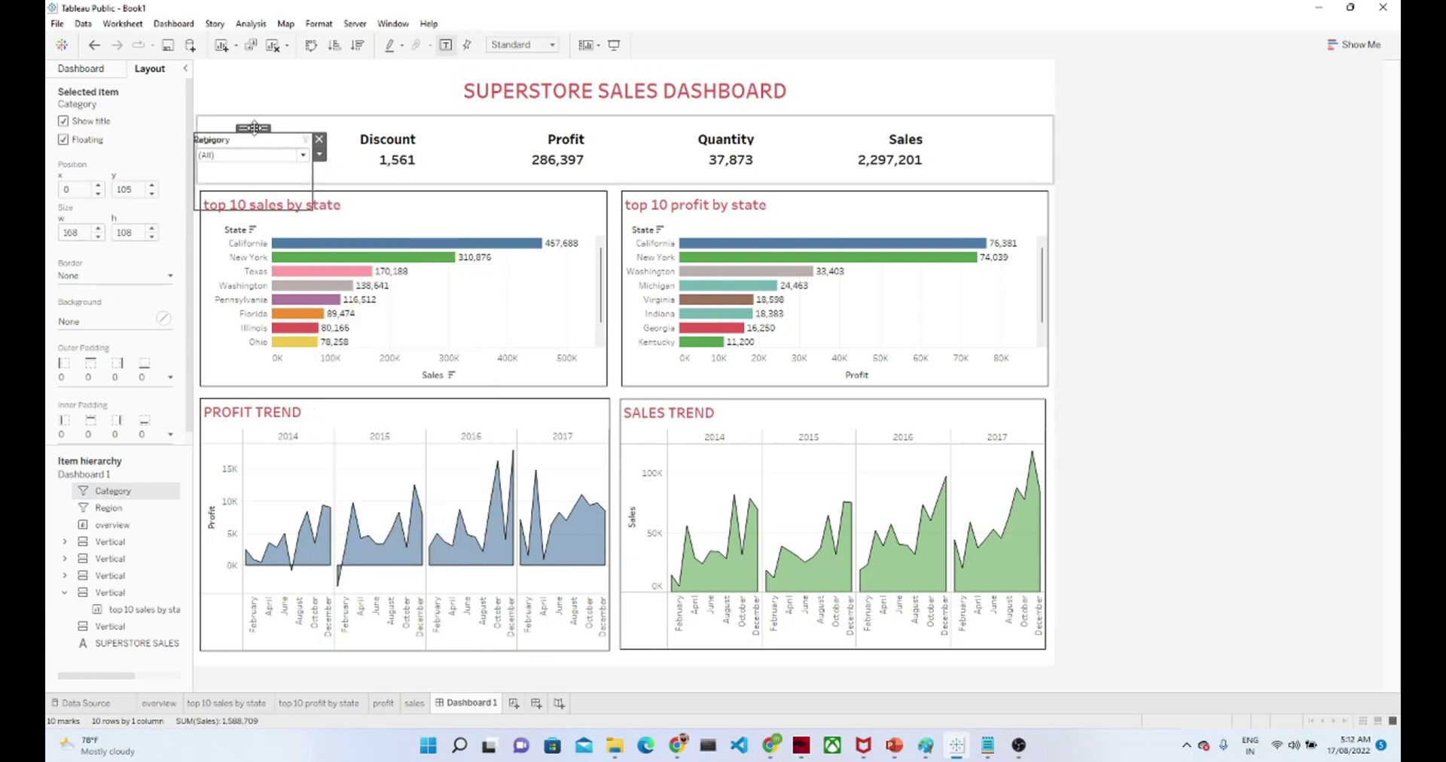
drag(273, 141, 353, 79)
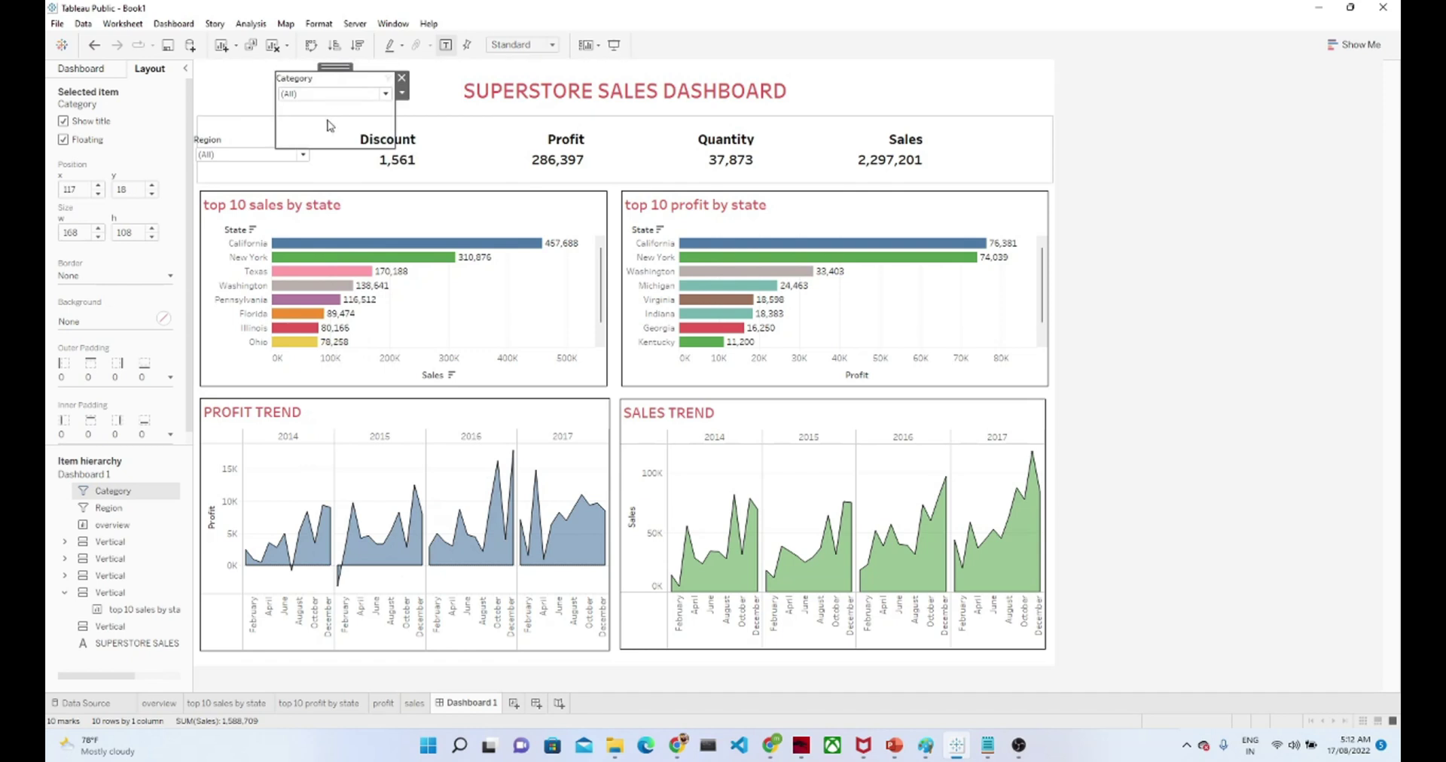
drag(325, 148, 1168, 139)
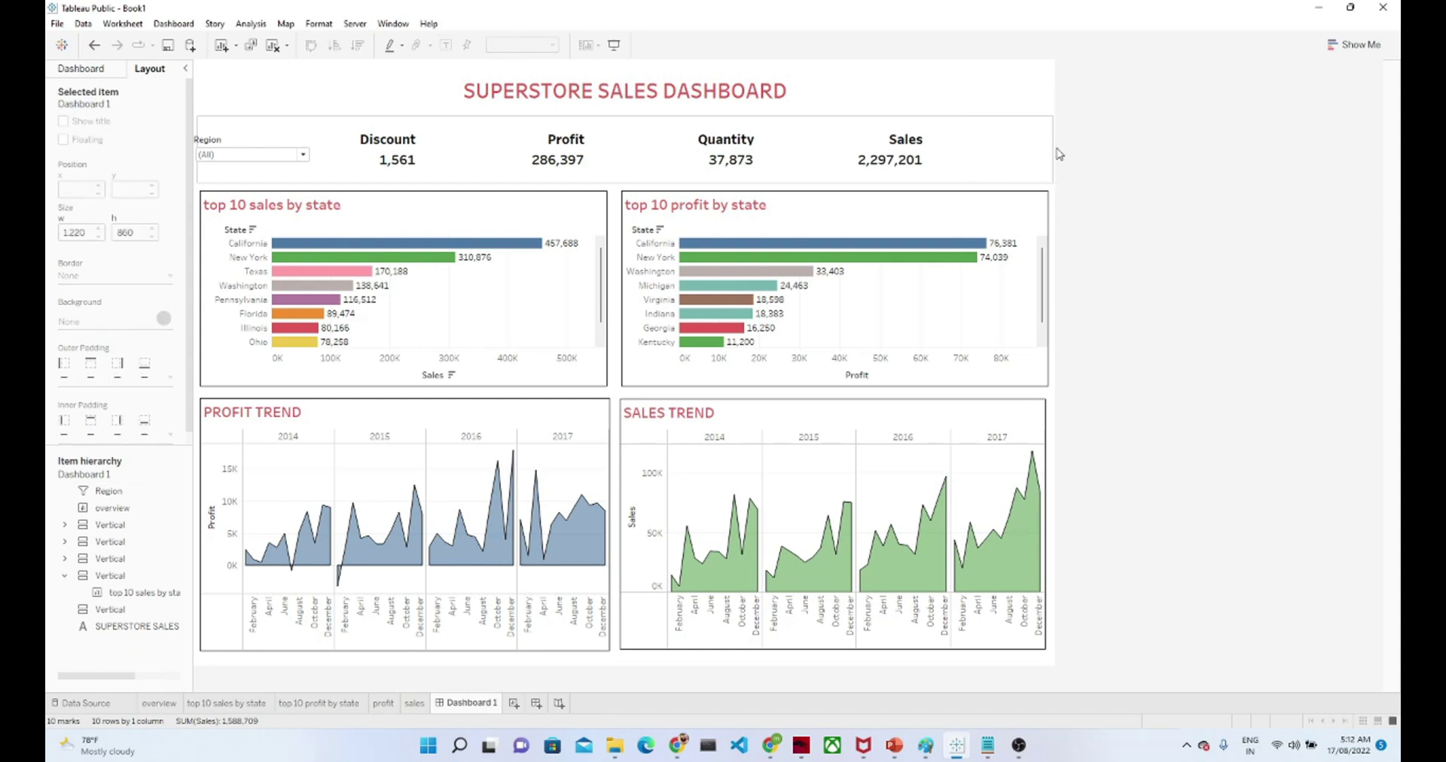
Try narrowing the floating container around the overview figures, then undo that resize and the Category filter's removal.
click(1016, 157)
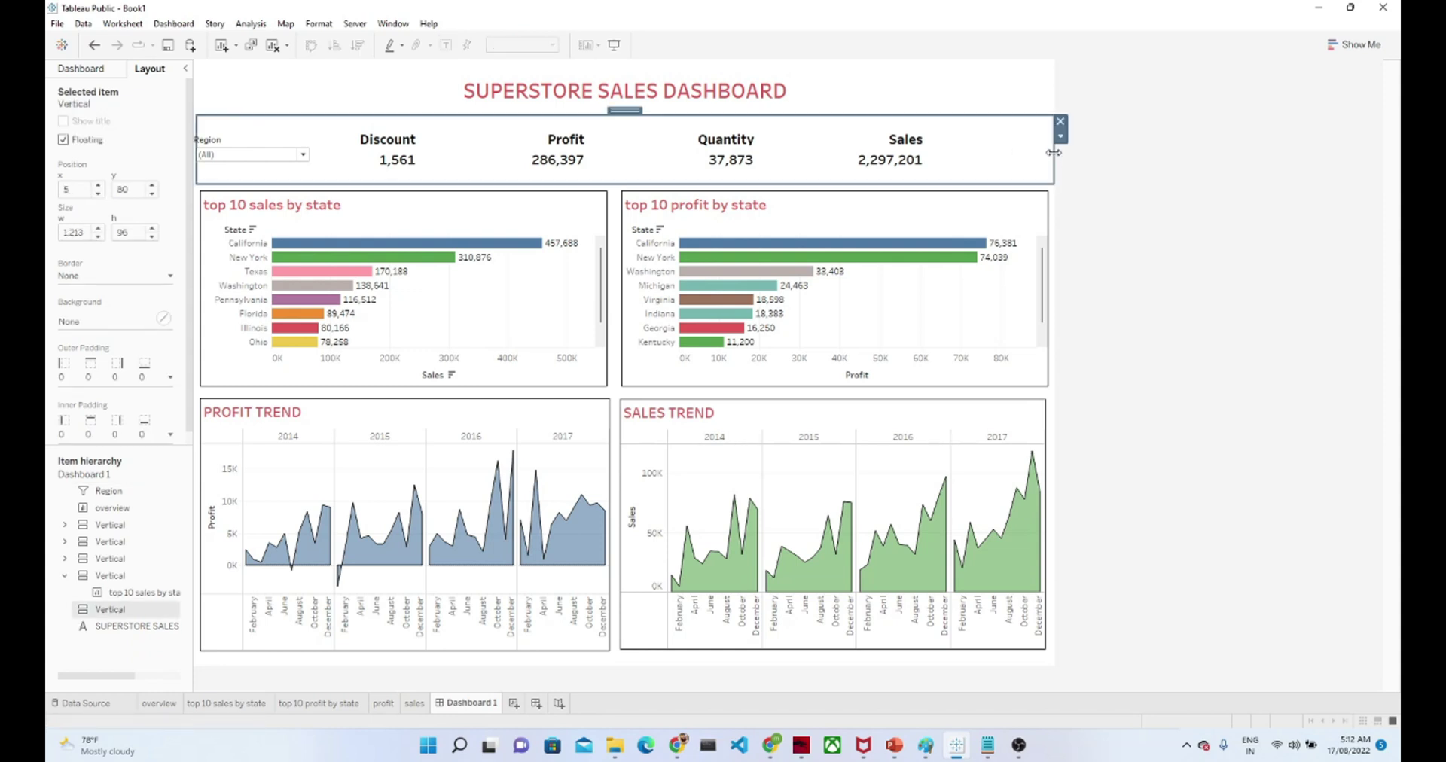
drag(1054, 151, 600, 183)
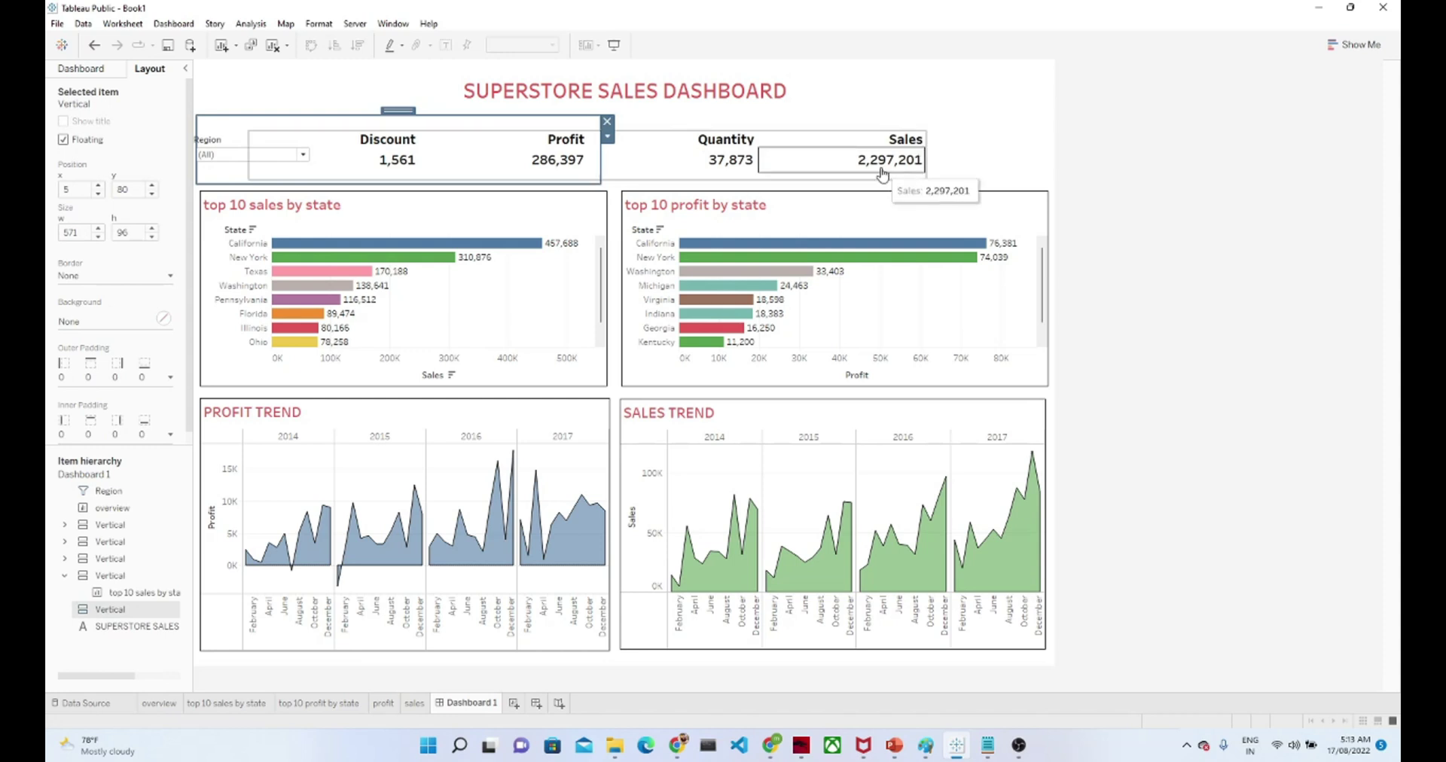
key(ctrl+z)
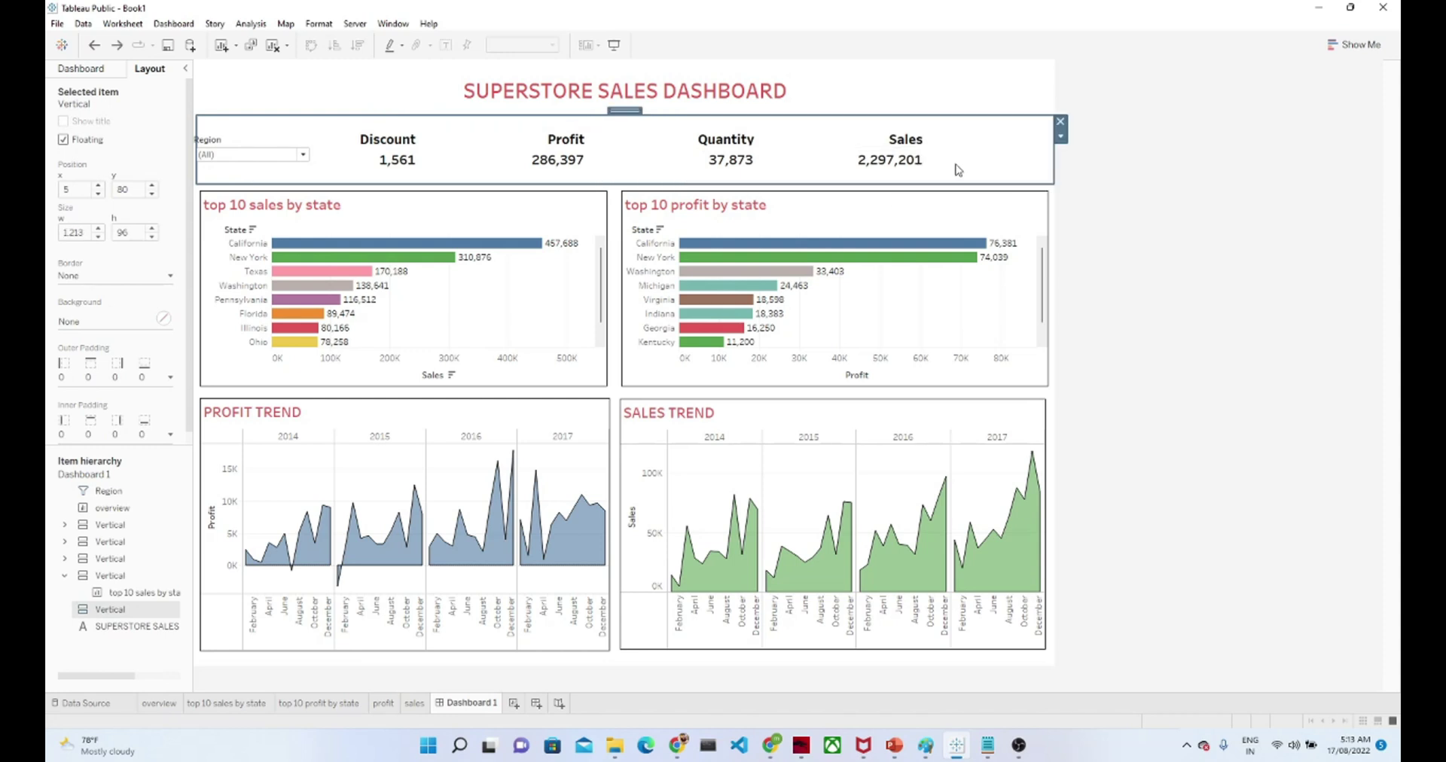
key(ctrl+z)
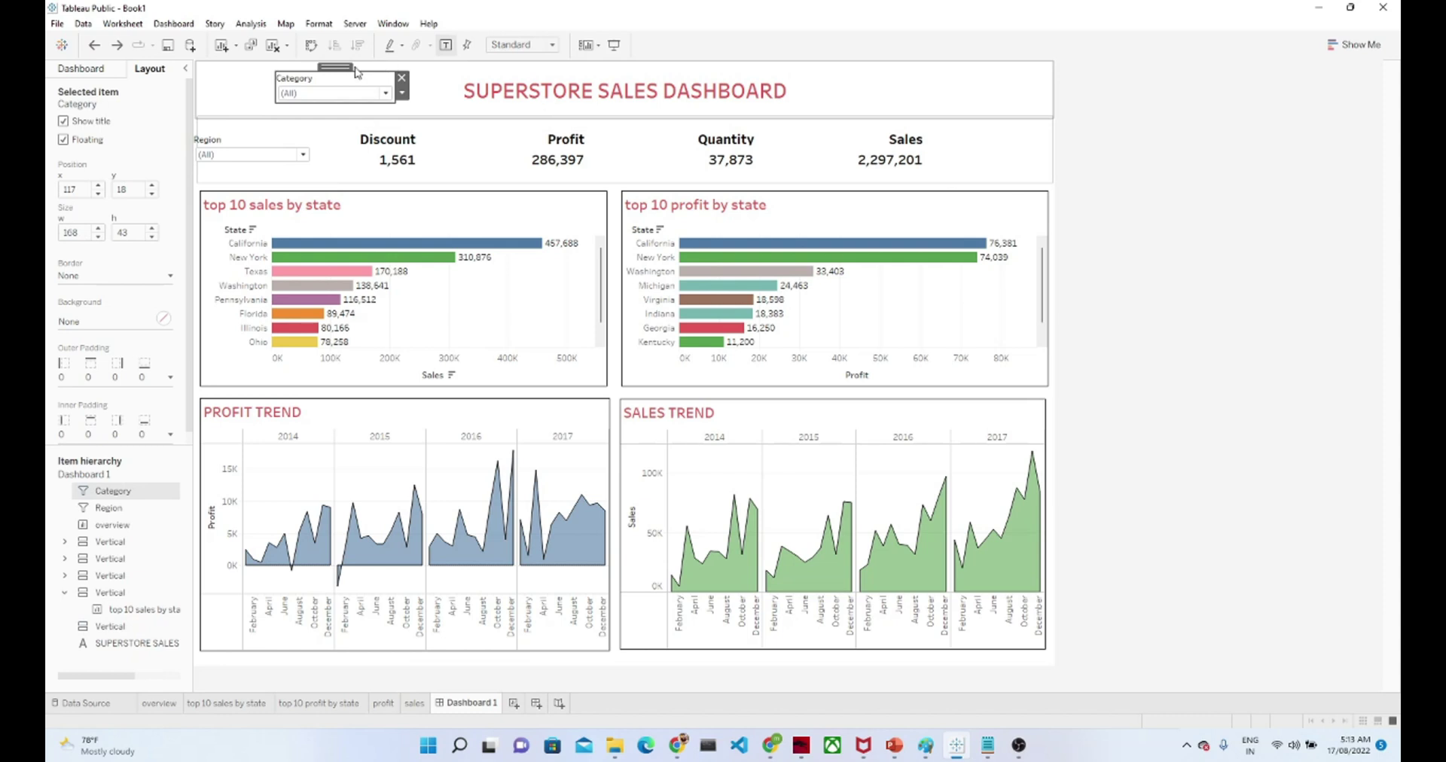
Position the Category filter to the right of the dashboard title and the Region filter to its left.
drag(342, 68, 954, 78)
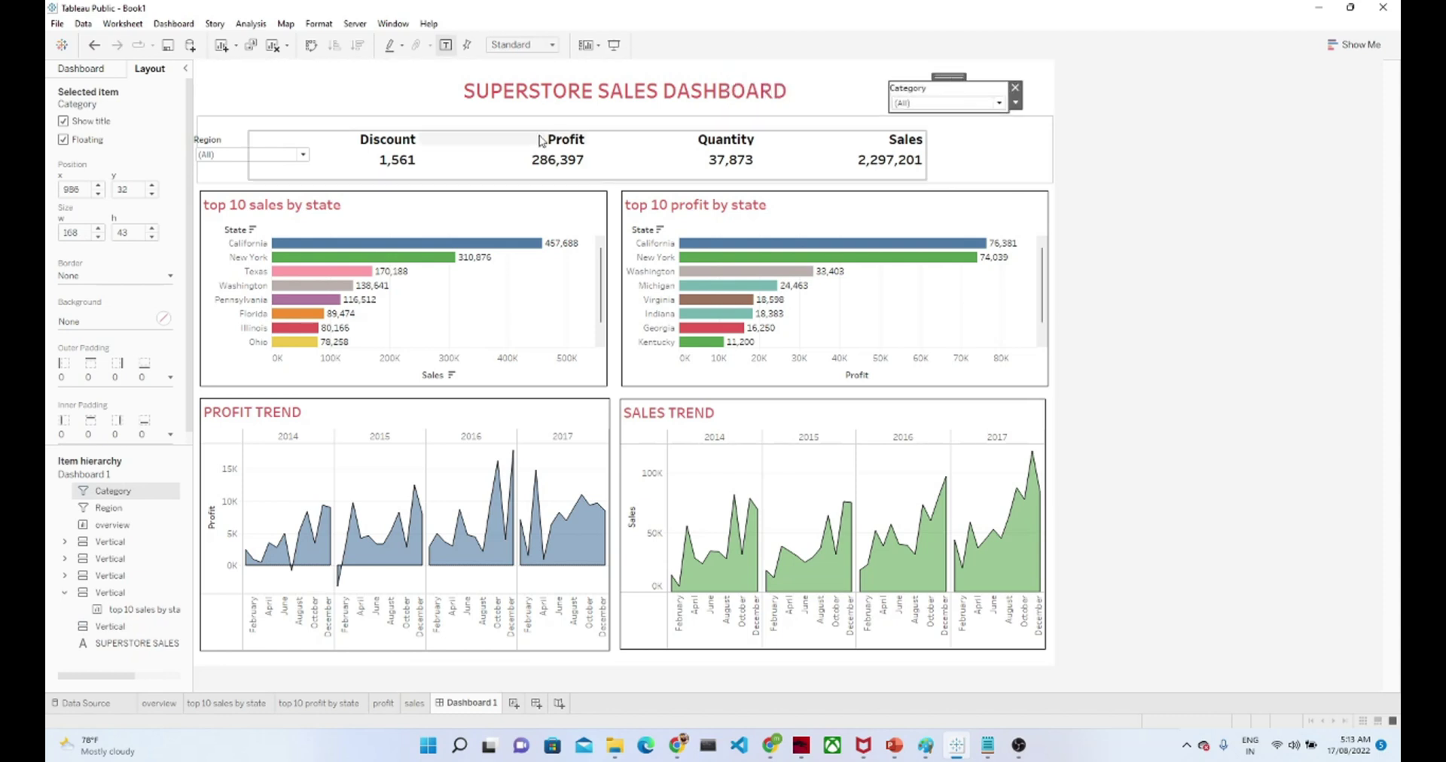
click(255, 147)
drag(255, 132, 277, 71)
Remove the floating vertical container behind the overview figures and select the overview sheet.
click(984, 152)
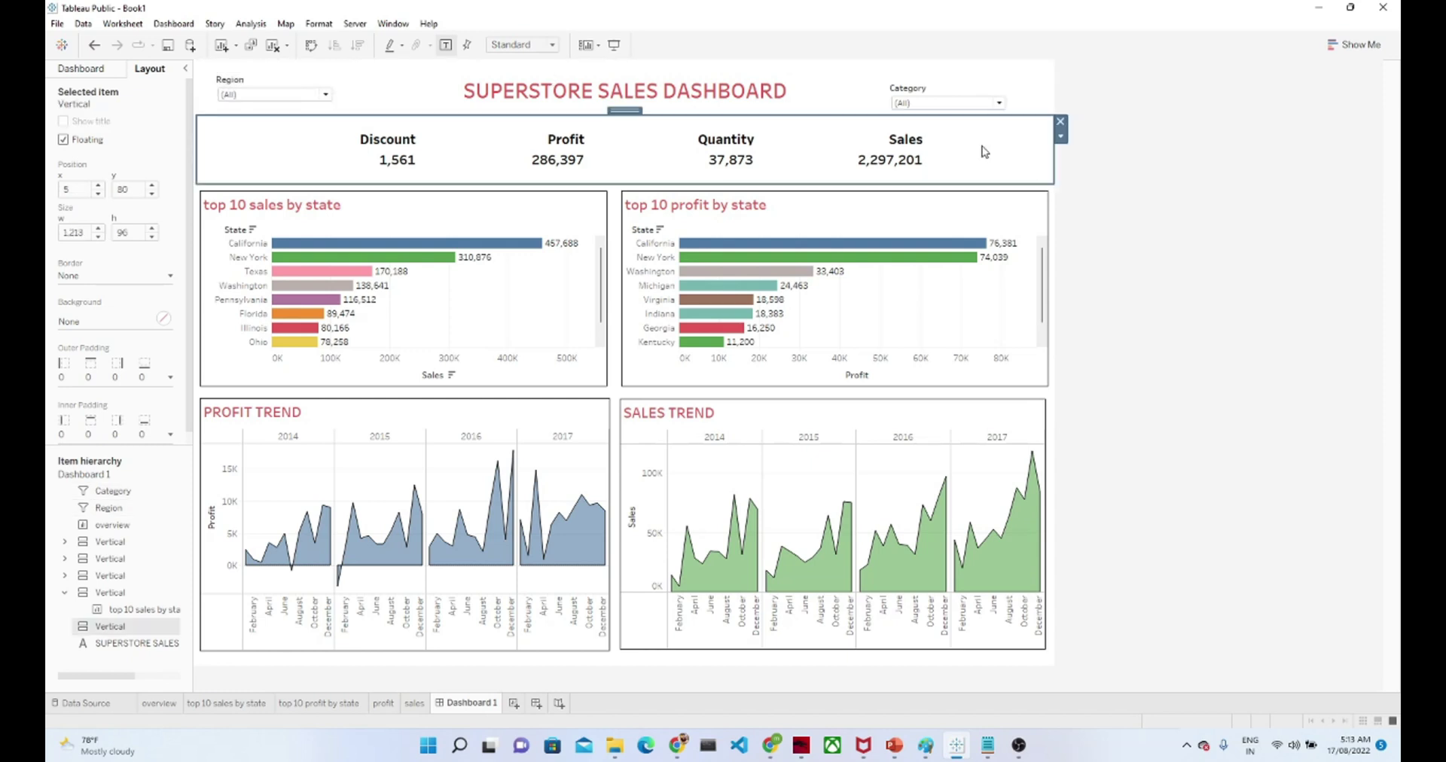
drag(1055, 155, 755, 182)
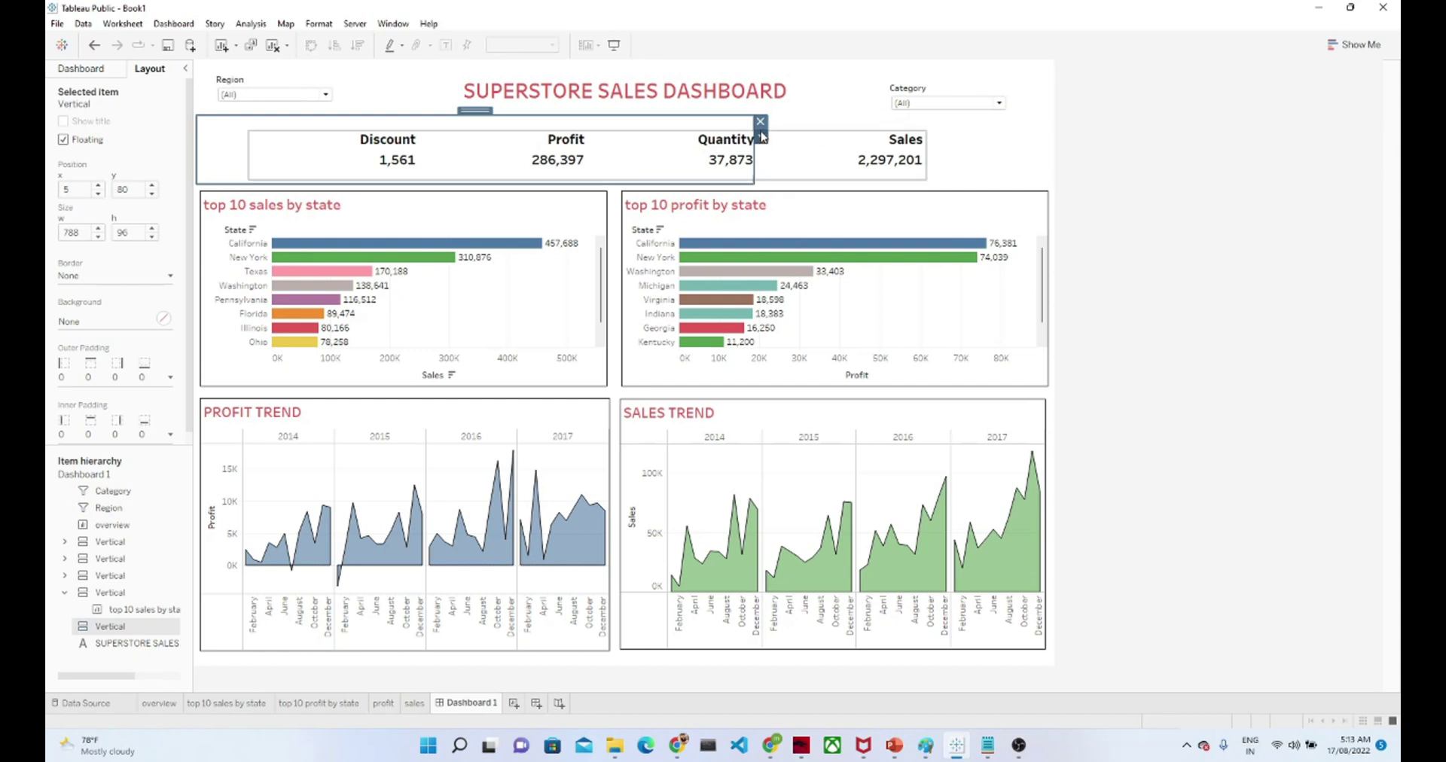
click(785, 155)
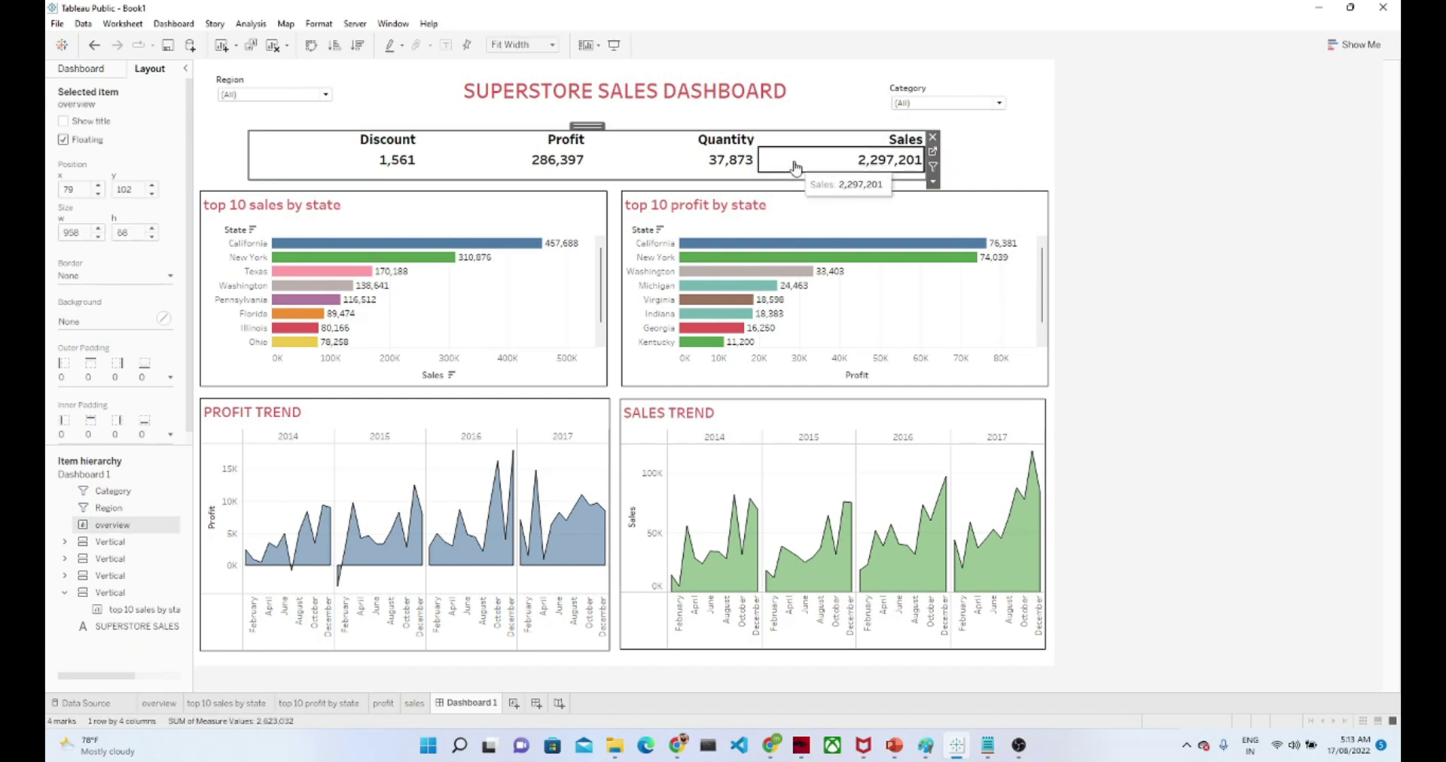
Resize the floating overview sheet to 953 wide and 60 high.
click(791, 157)
click(883, 170)
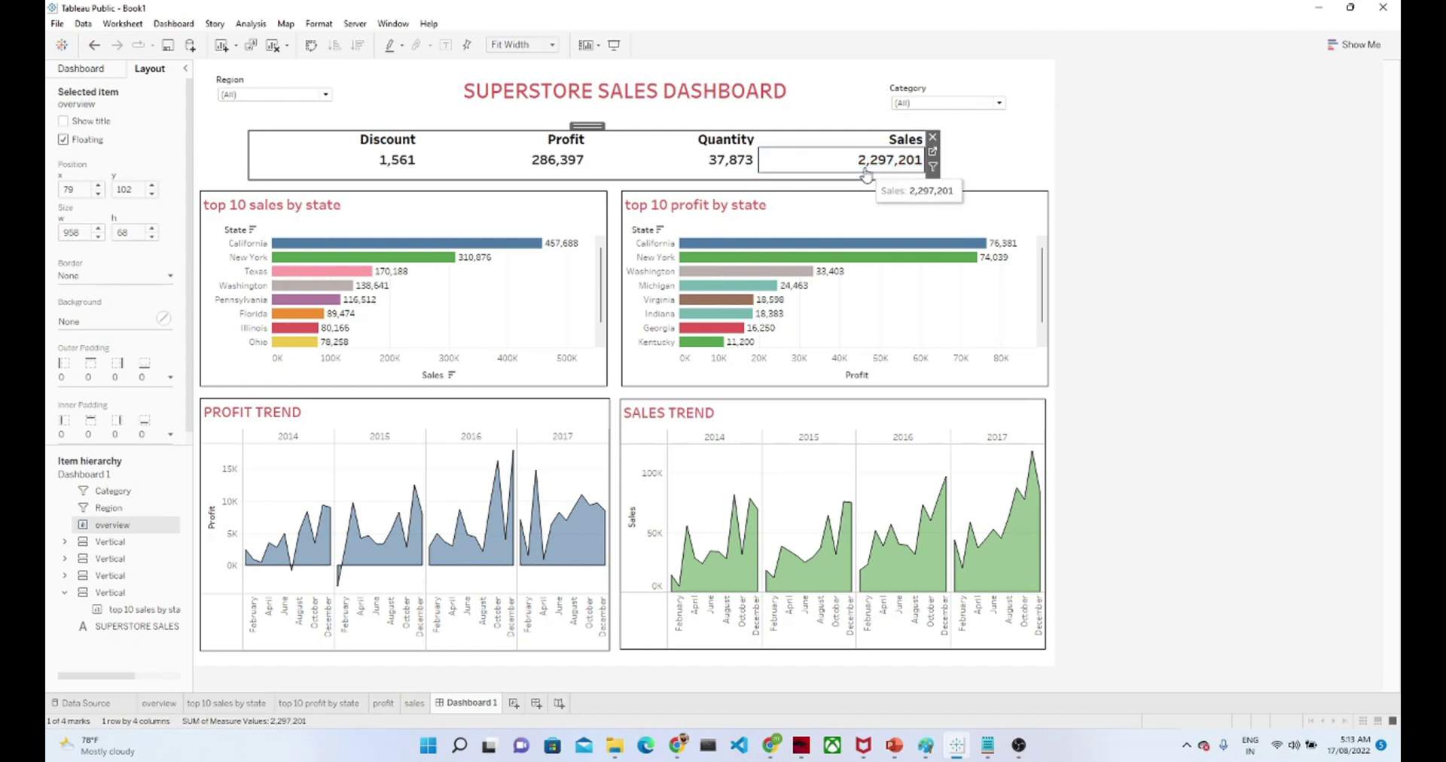
drag(920, 161, 917, 162)
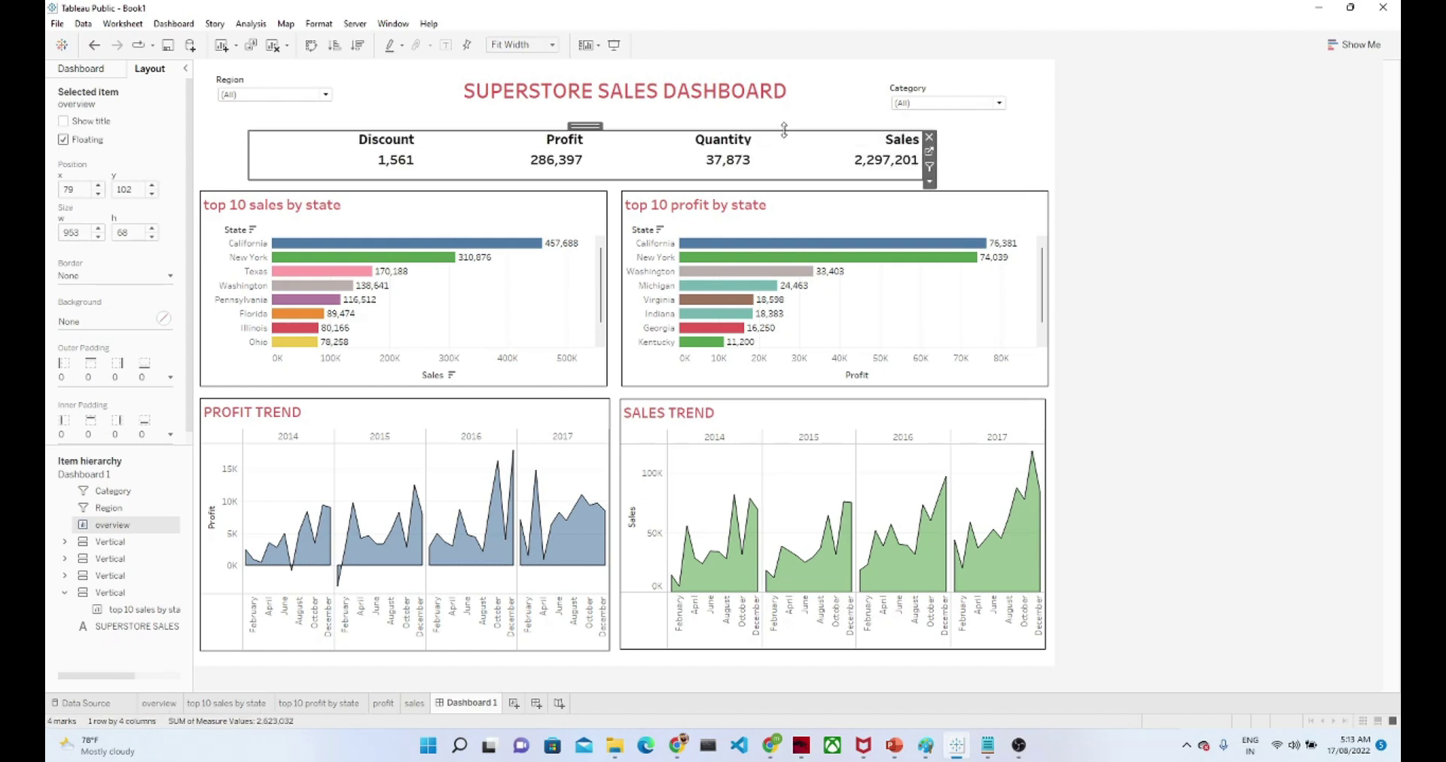
drag(784, 130, 784, 136)
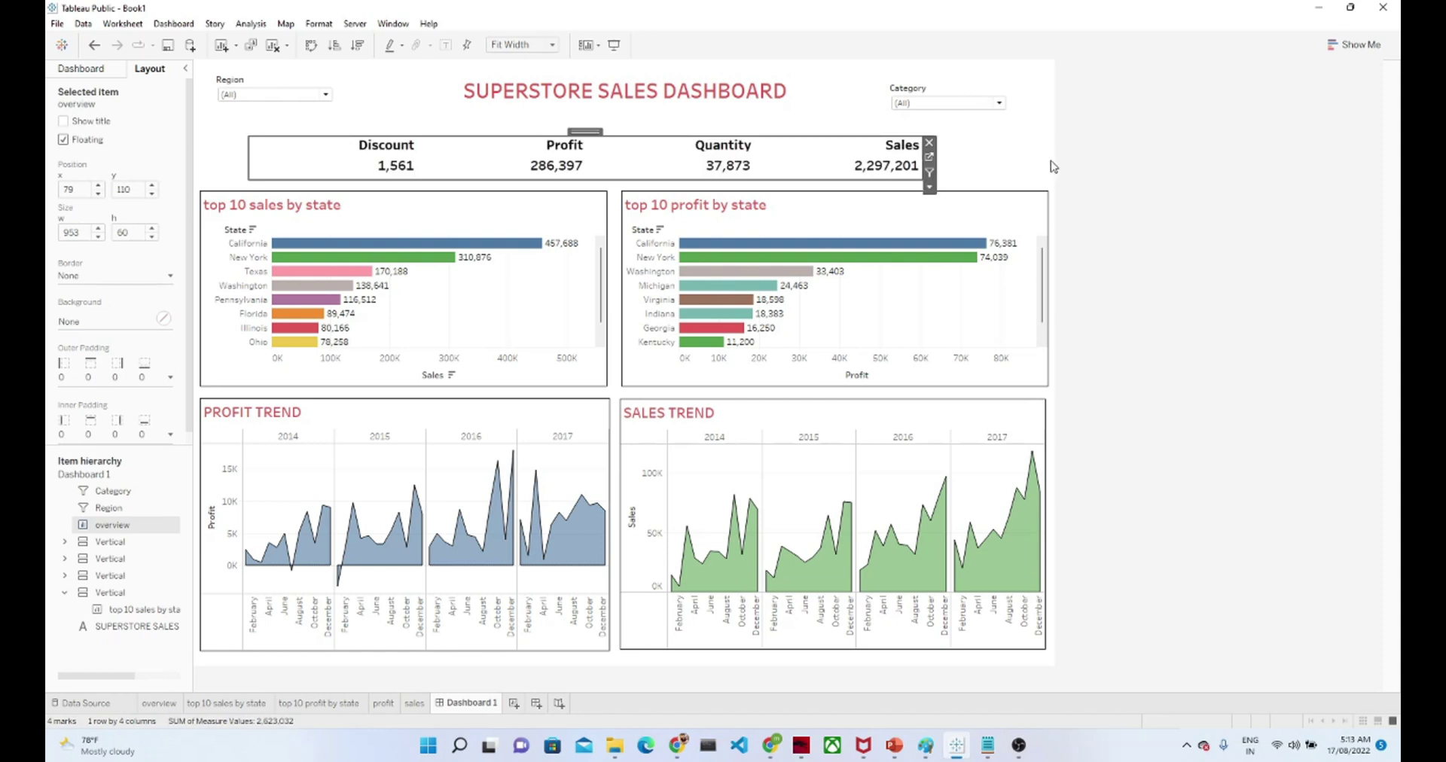
click(1144, 173)
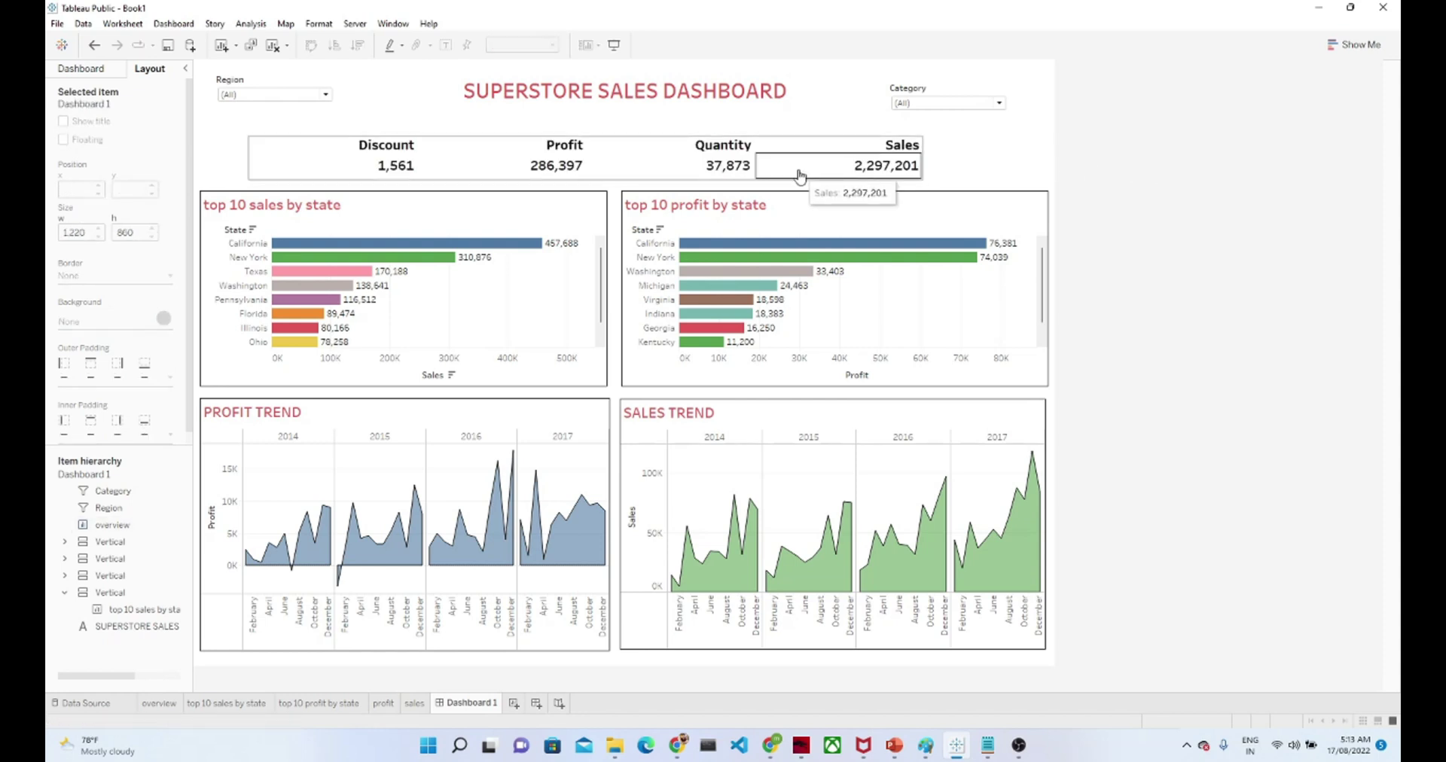
Move the overview sheet to the dashboard's left edge at about x 3, y 114.
click(646, 155)
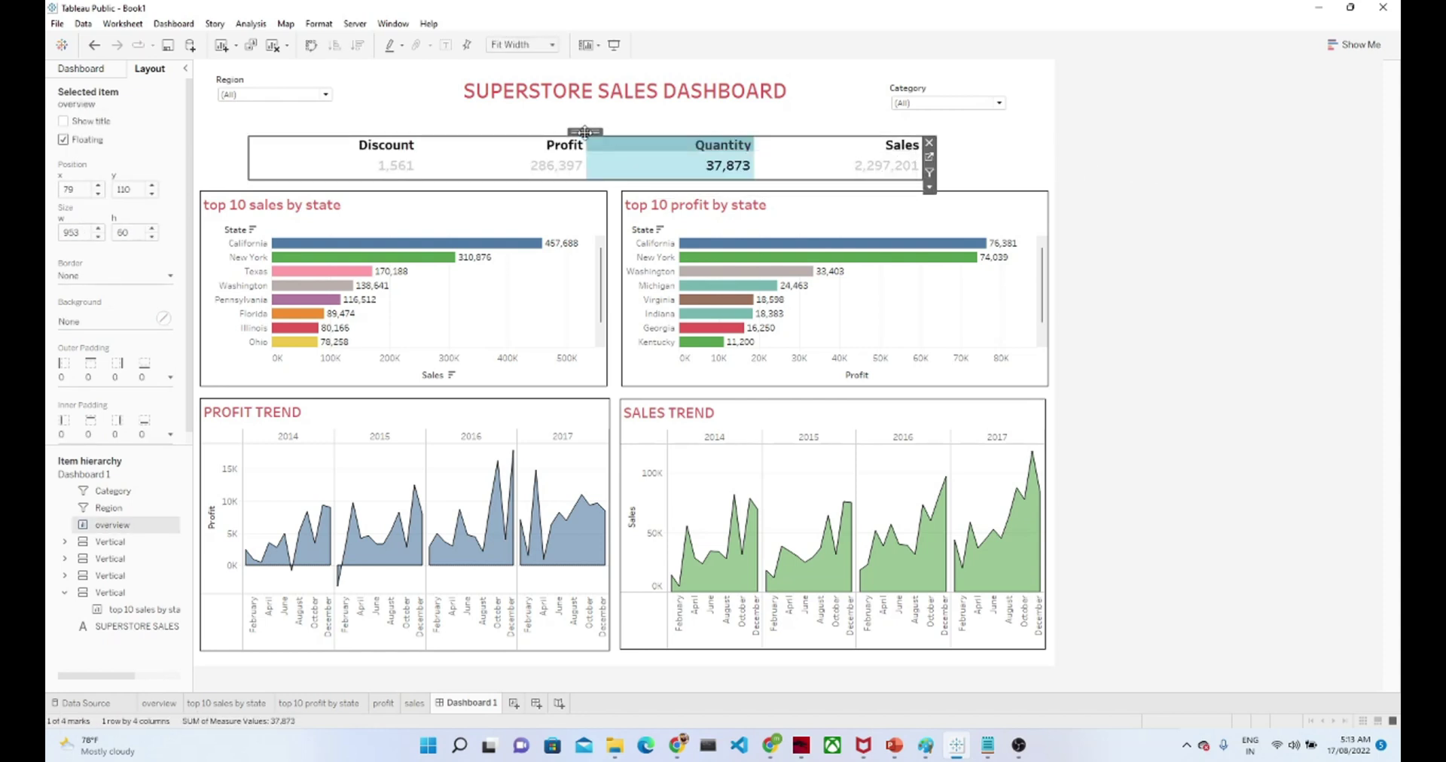
drag(585, 131, 532, 135)
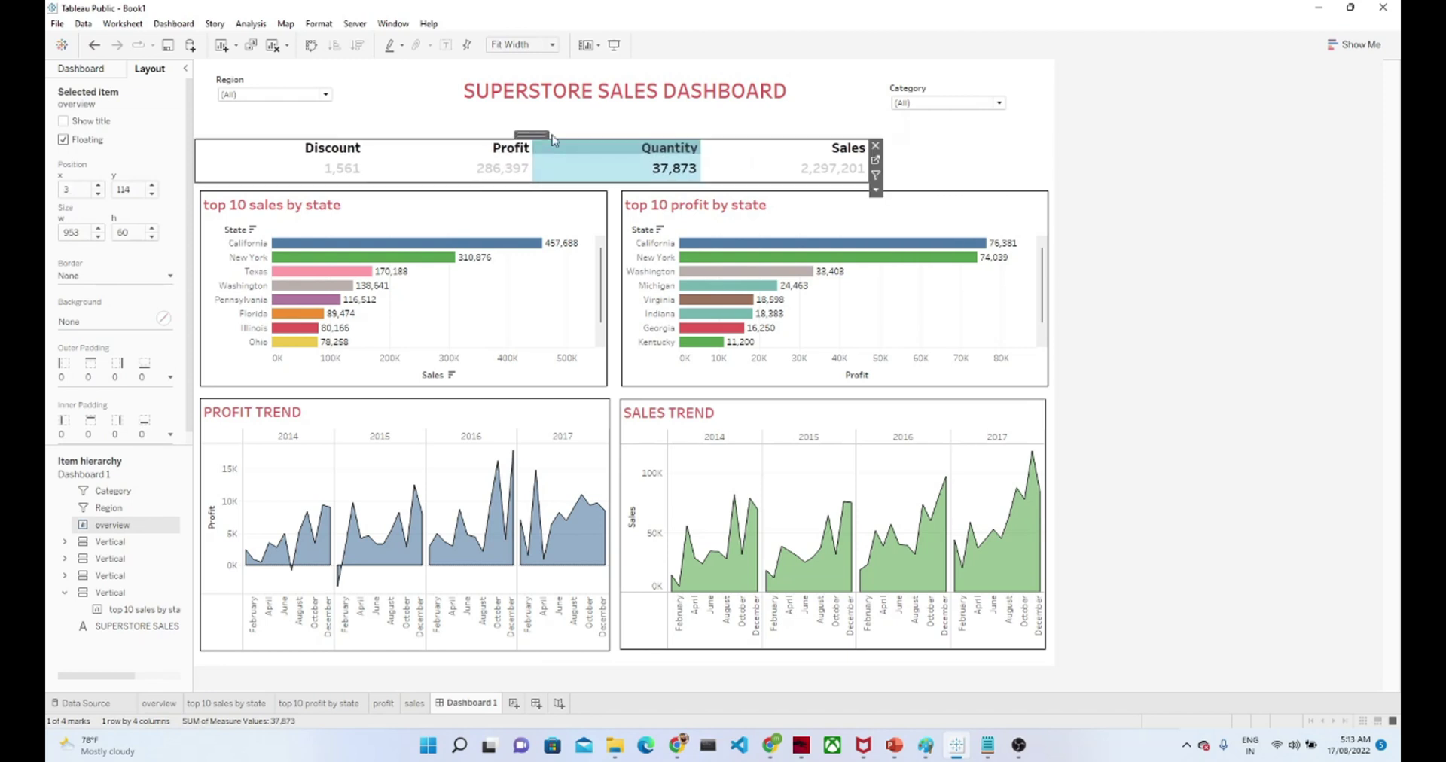
click(603, 154)
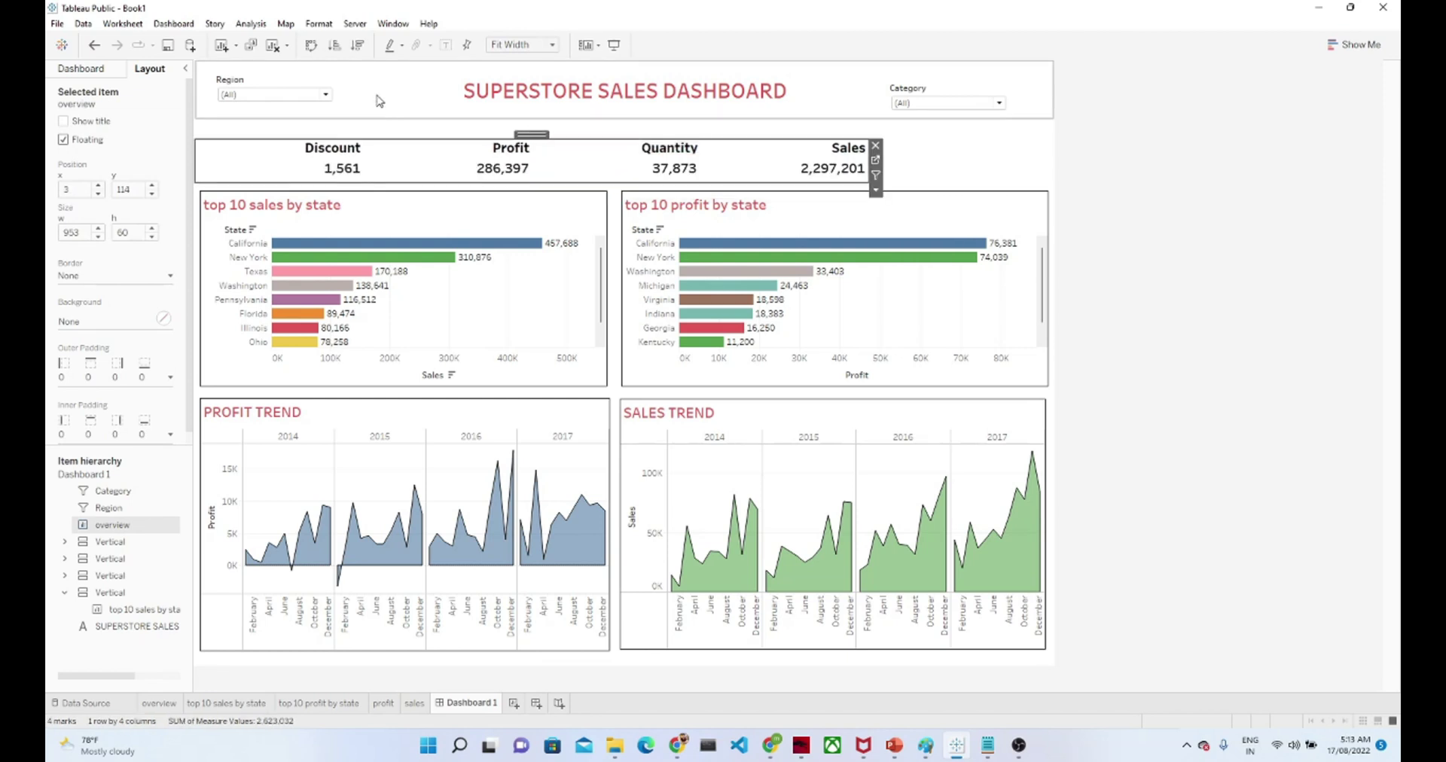
Place the Region filter to the right of the Sales figure, with the Category filter directly below it.
drag(279, 82, 977, 119)
click(950, 102)
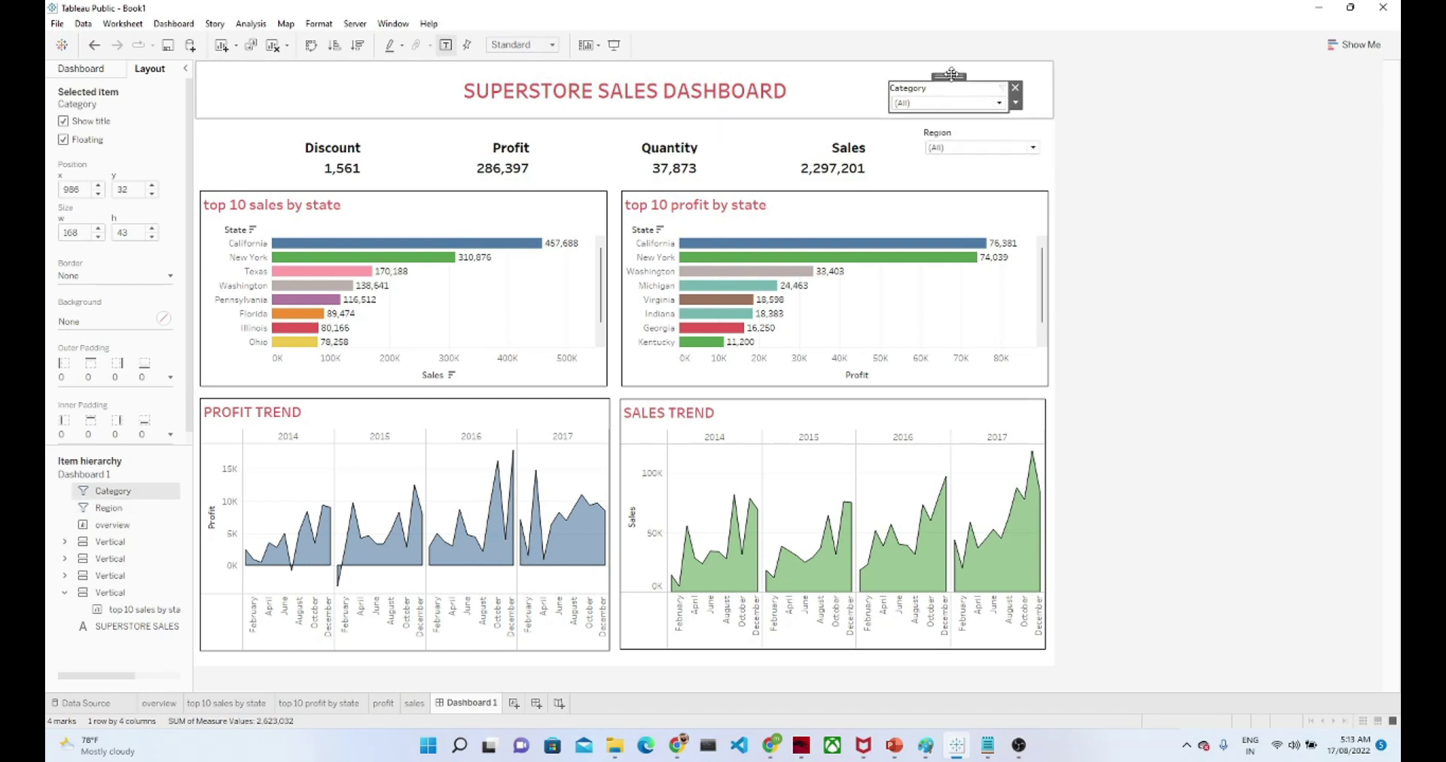
drag(950, 73, 987, 151)
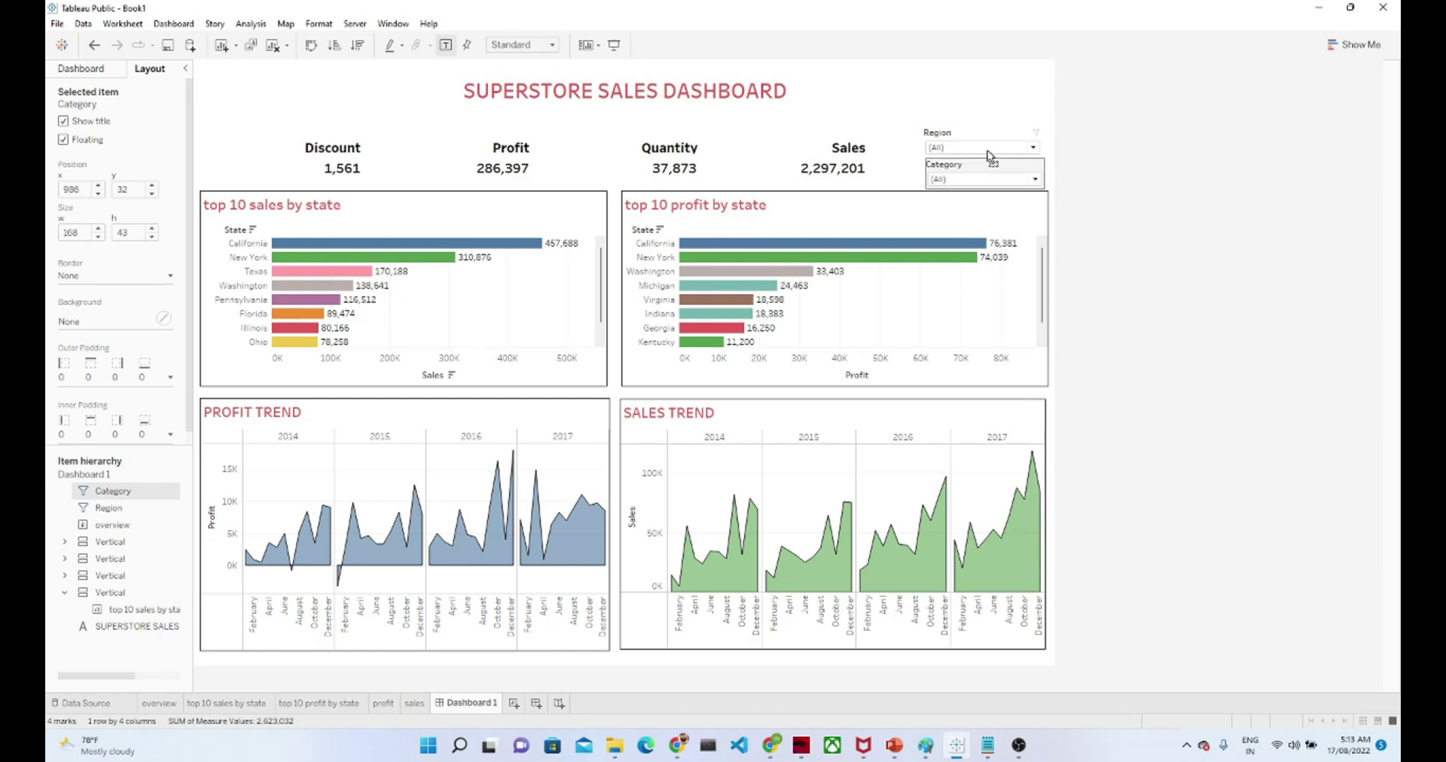
click(1188, 197)
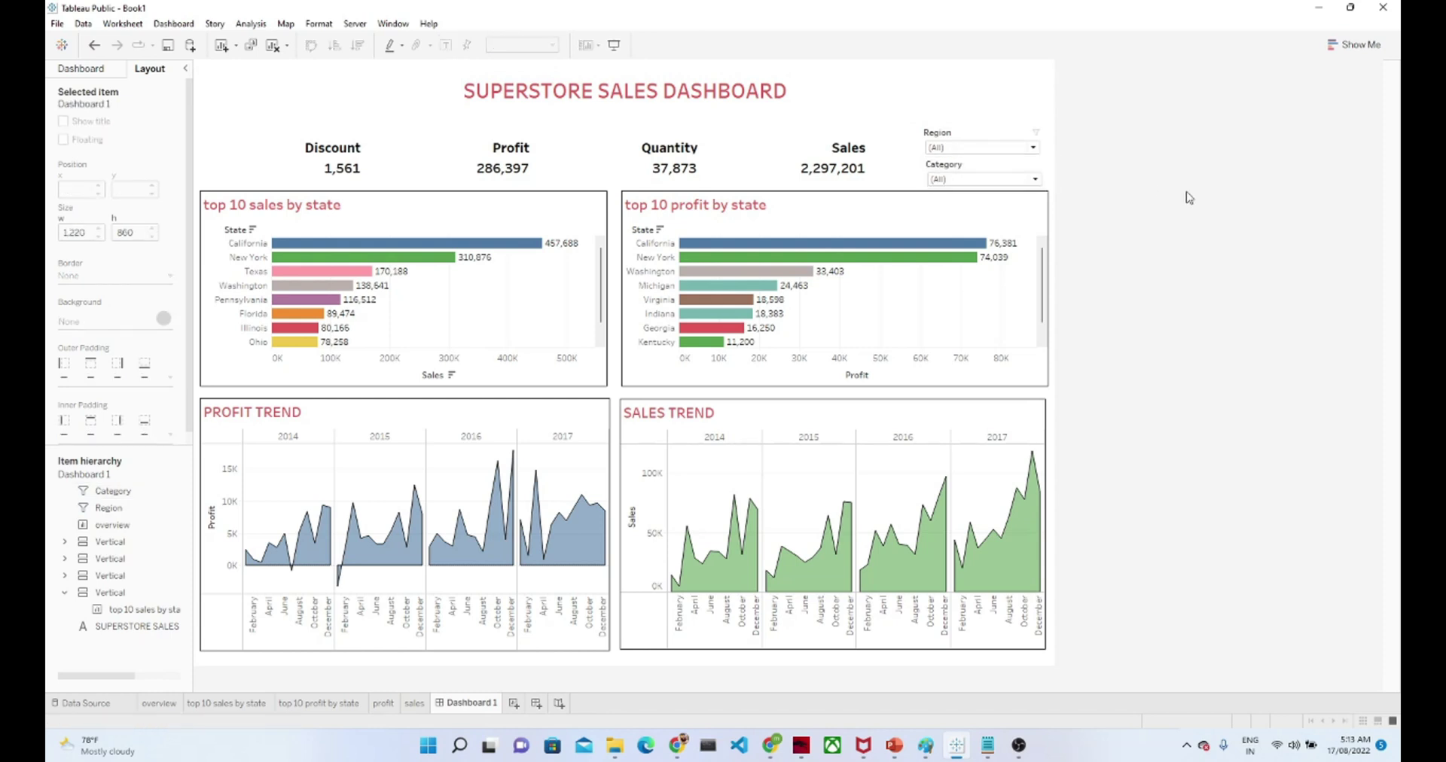
click(983, 144)
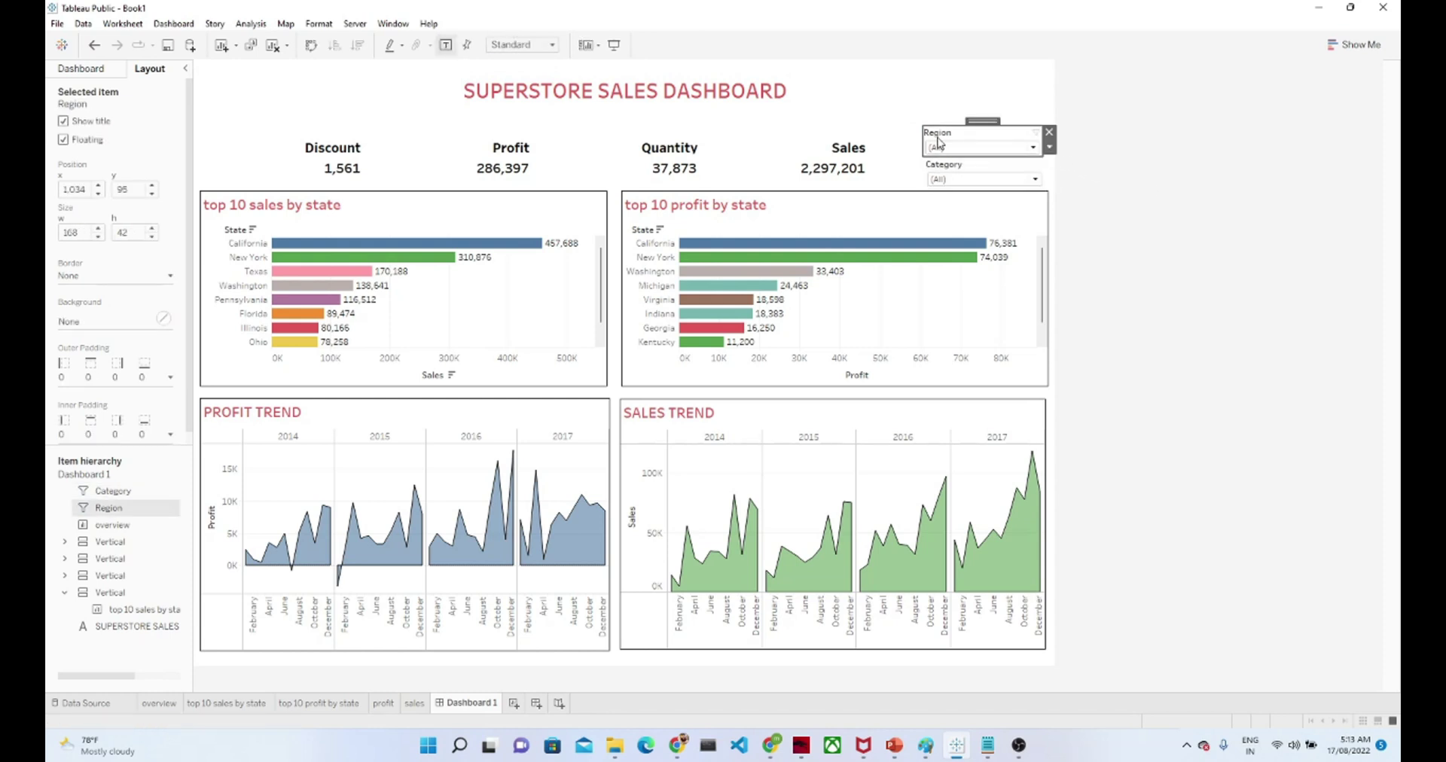
Narrow the floating Region filter to 167 wide and restrict it to the Central and East regions.
drag(920, 137, 922, 137)
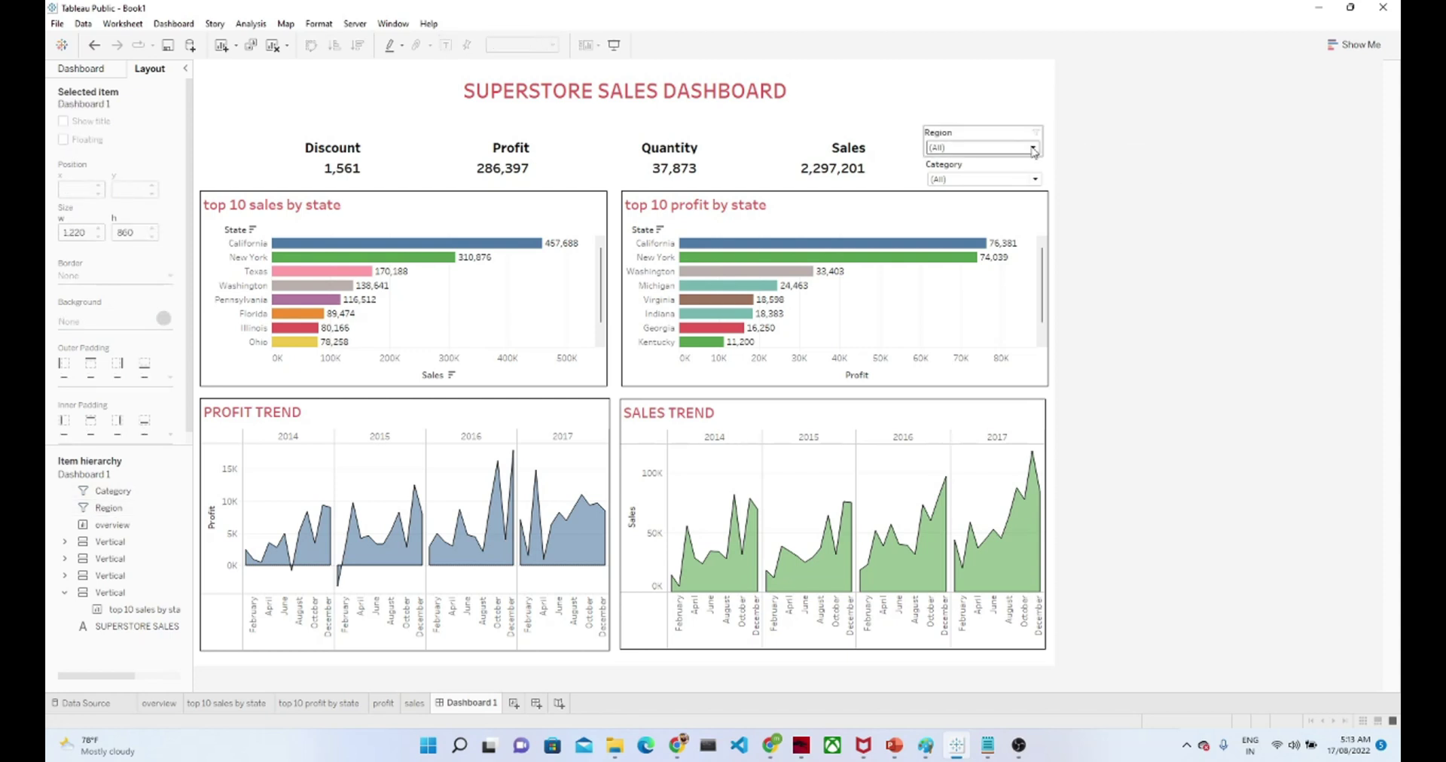
click(1024, 148)
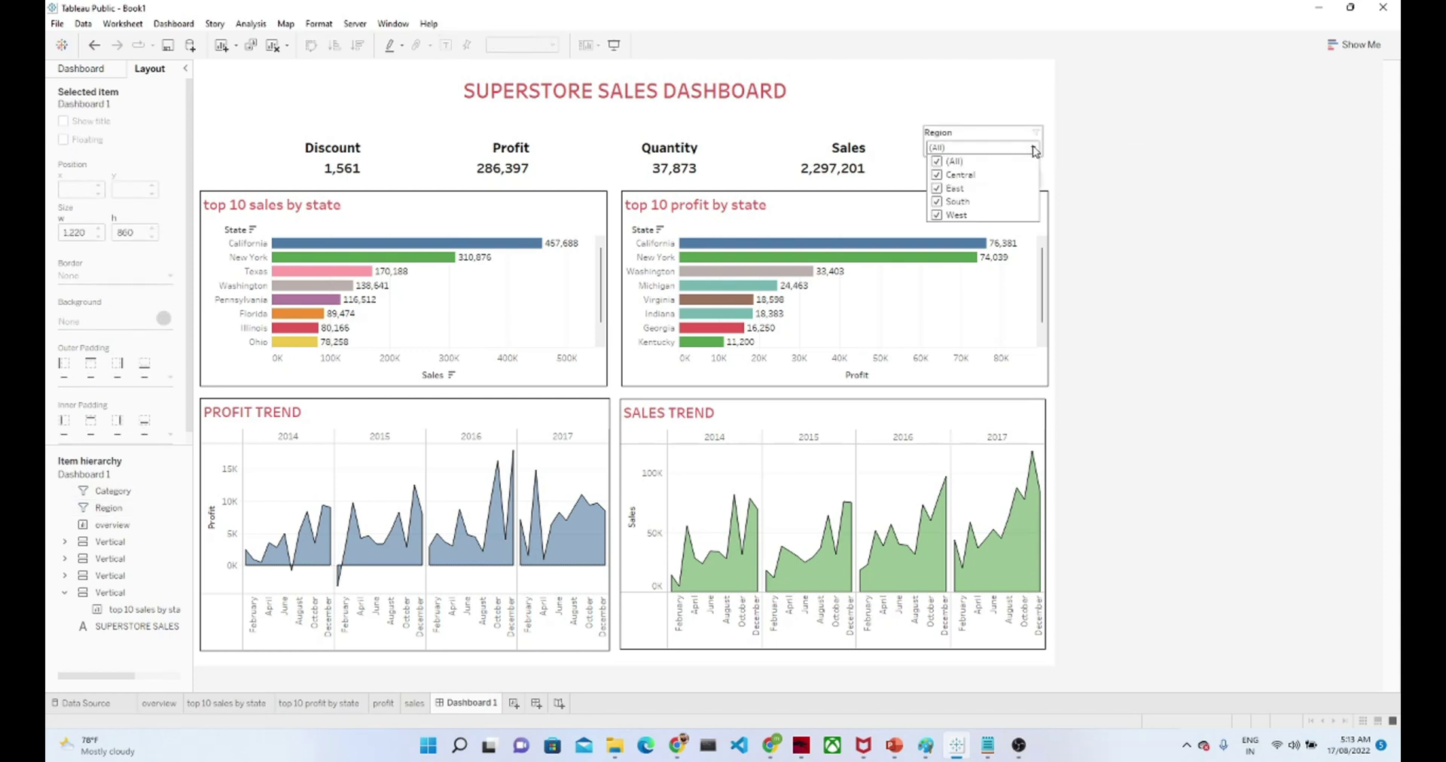
click(937, 162)
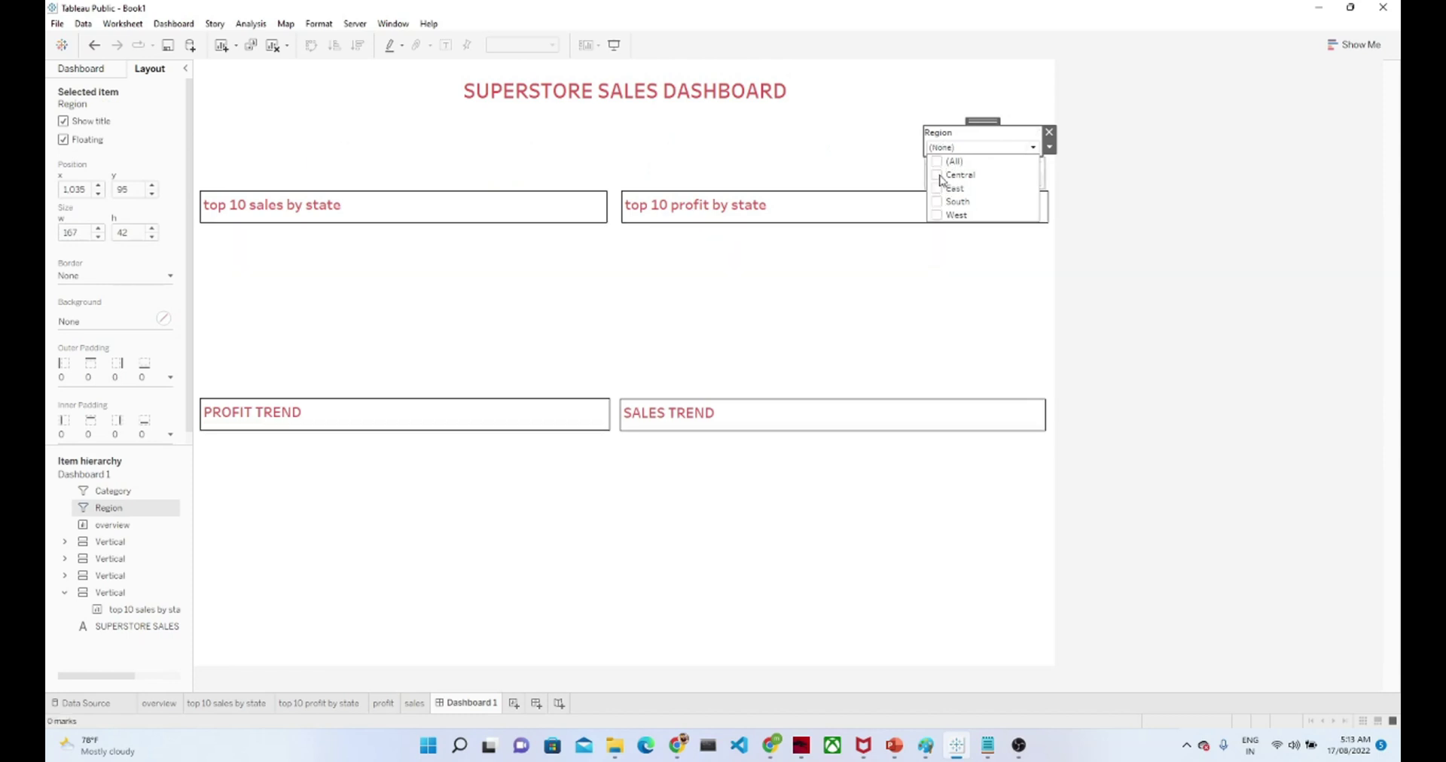
click(939, 176)
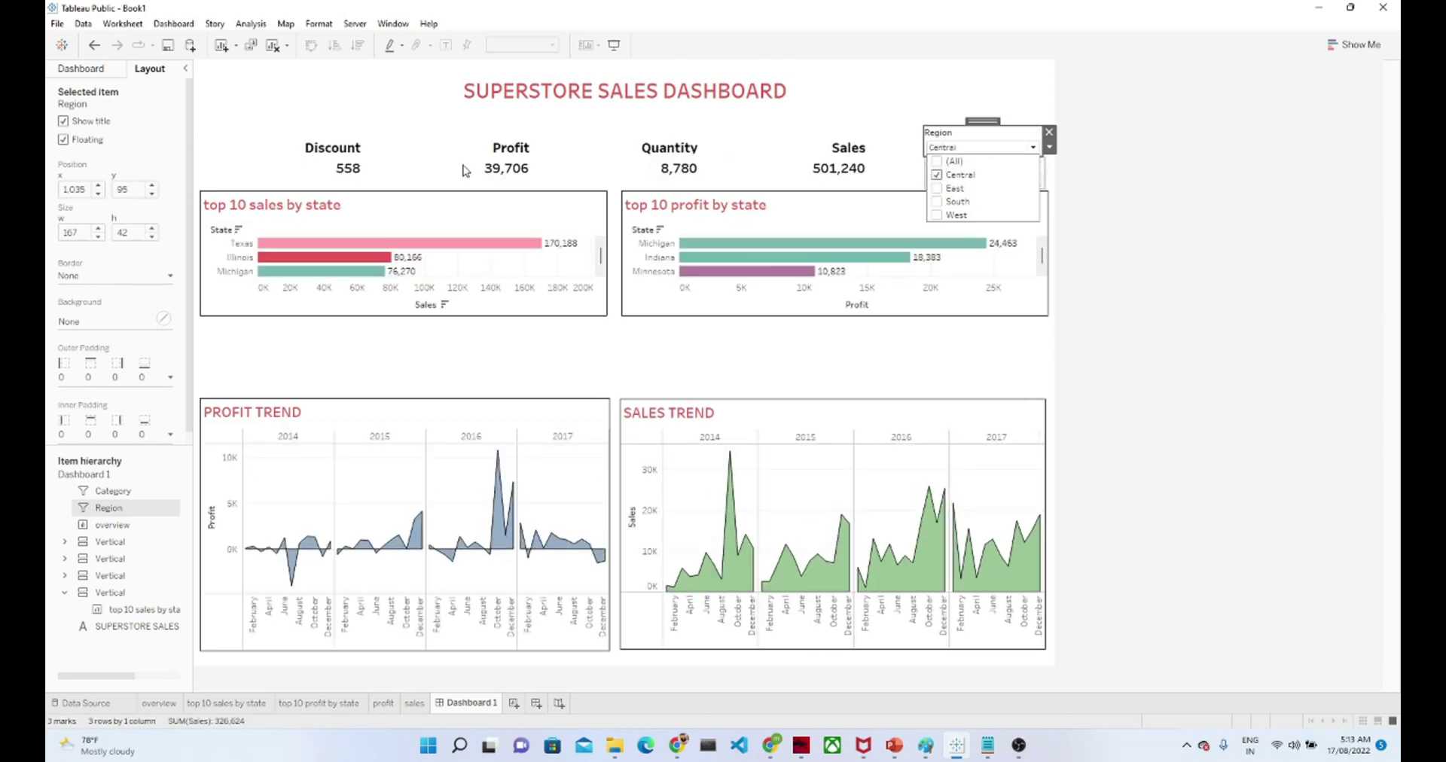
click(938, 189)
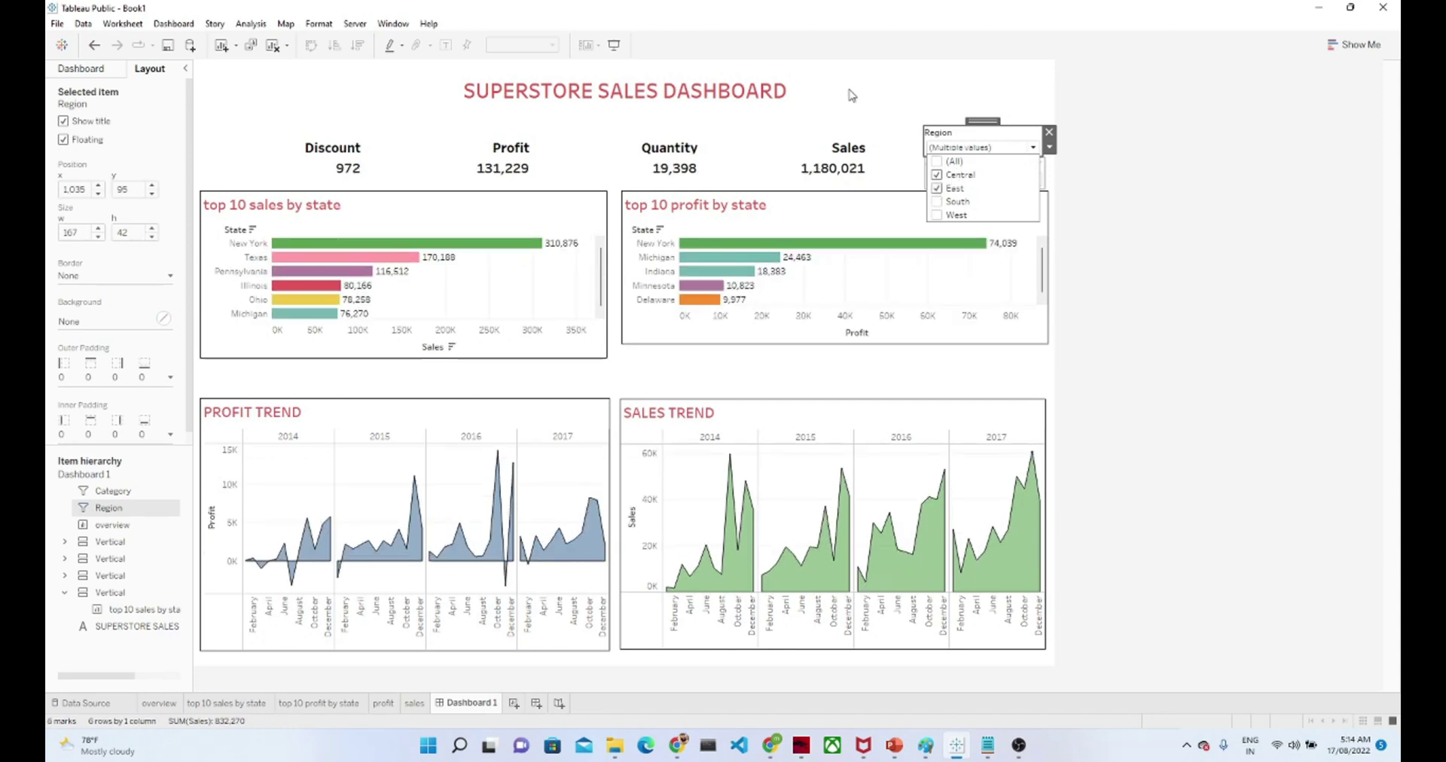
click(890, 107)
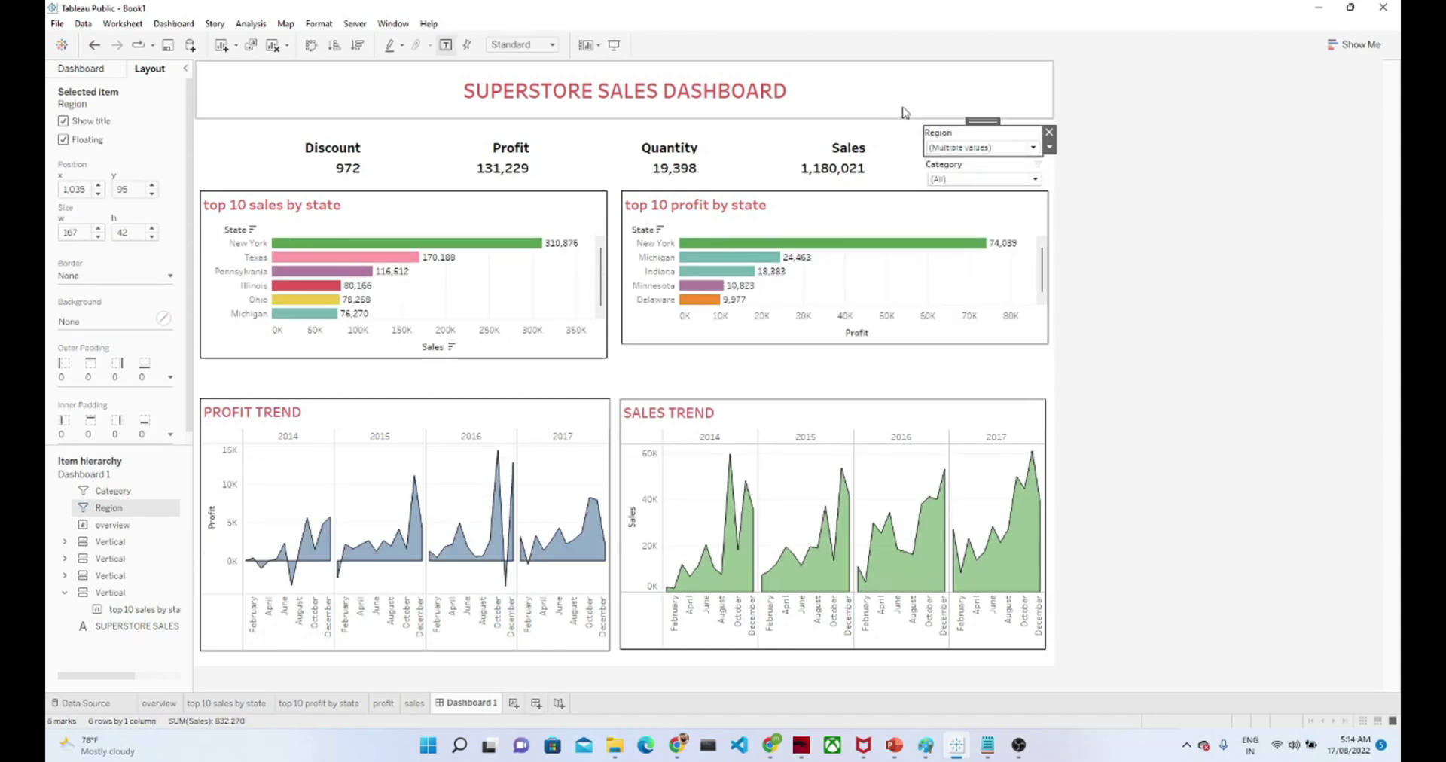
Test the Category filter with Office Supplies alone and combined with Furniture, leaving only Furniture selected.
click(961, 177)
click(958, 179)
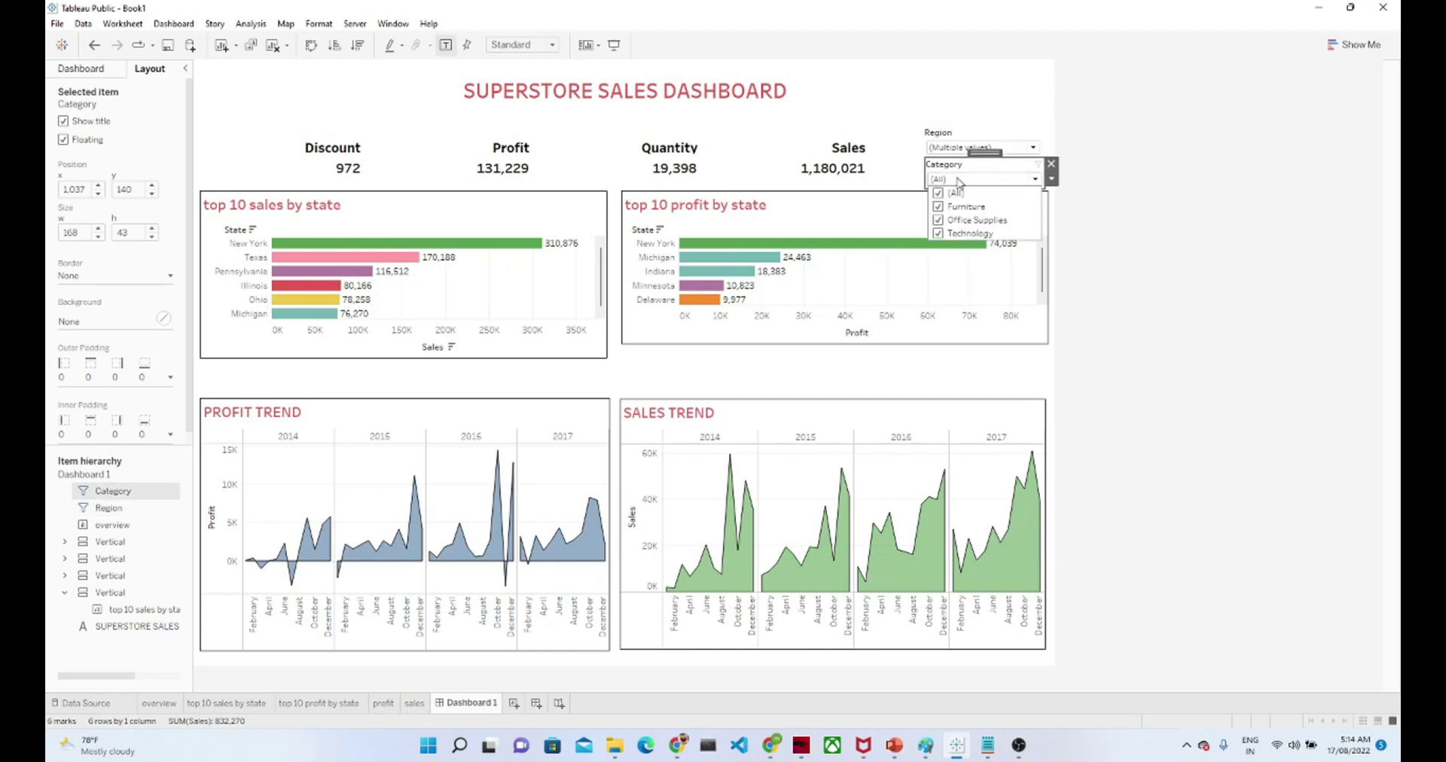
click(938, 194)
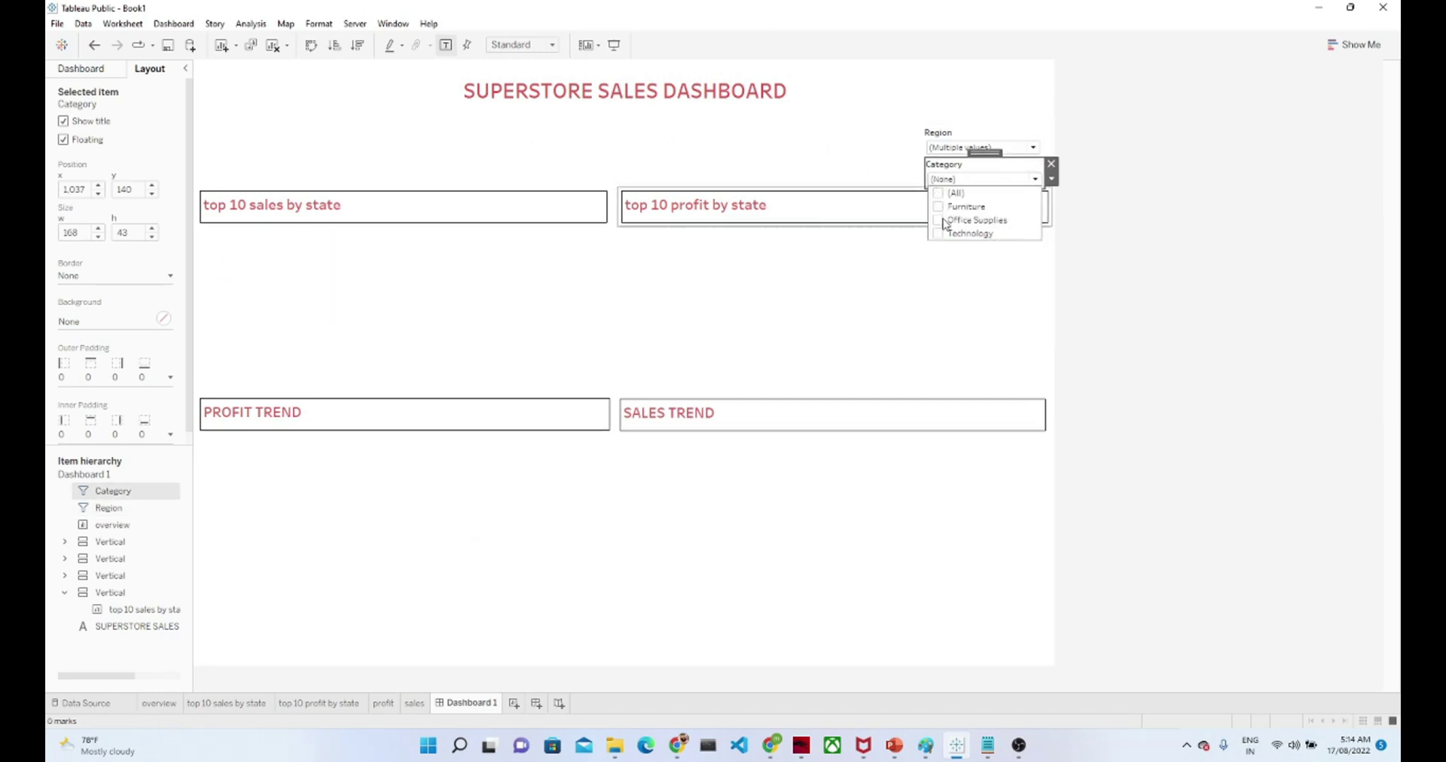
click(943, 221)
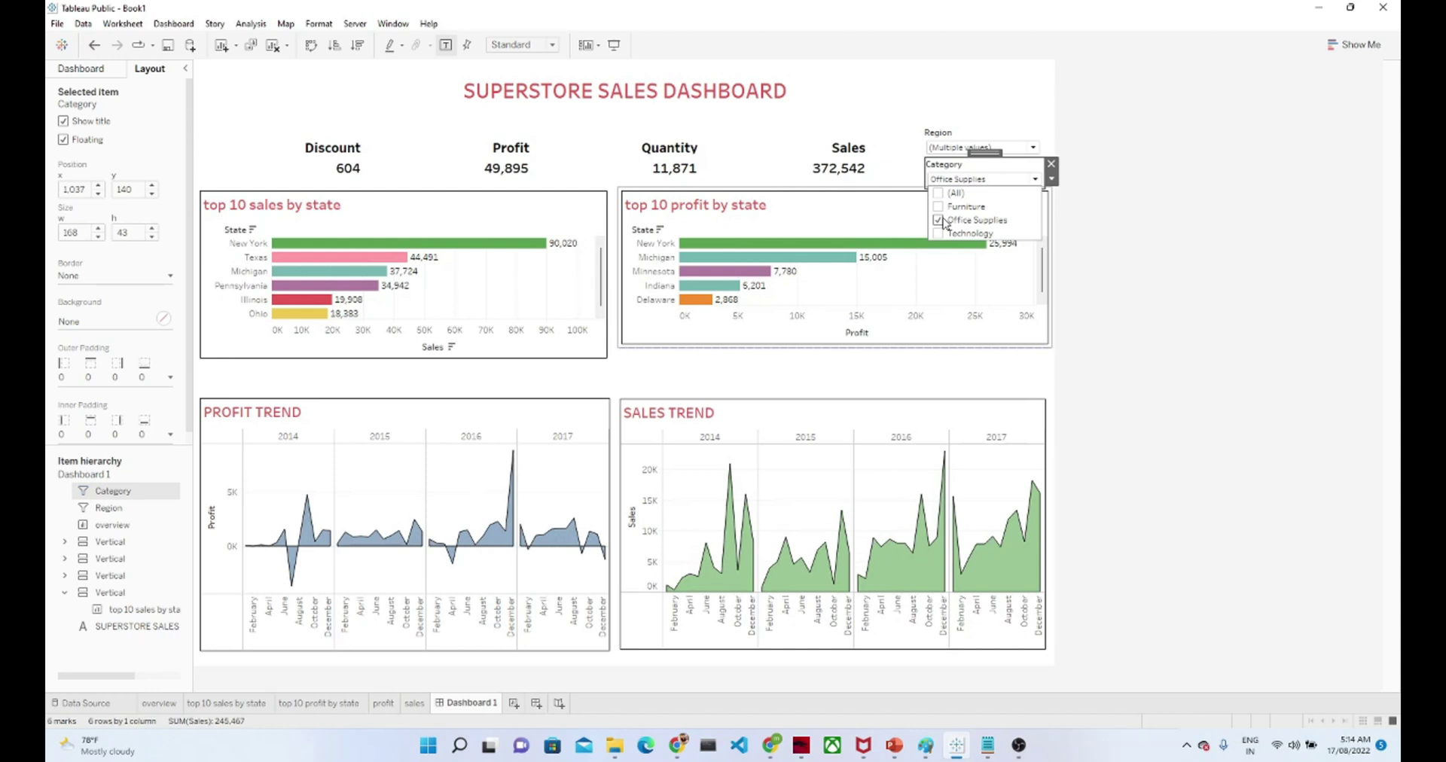
click(937, 207)
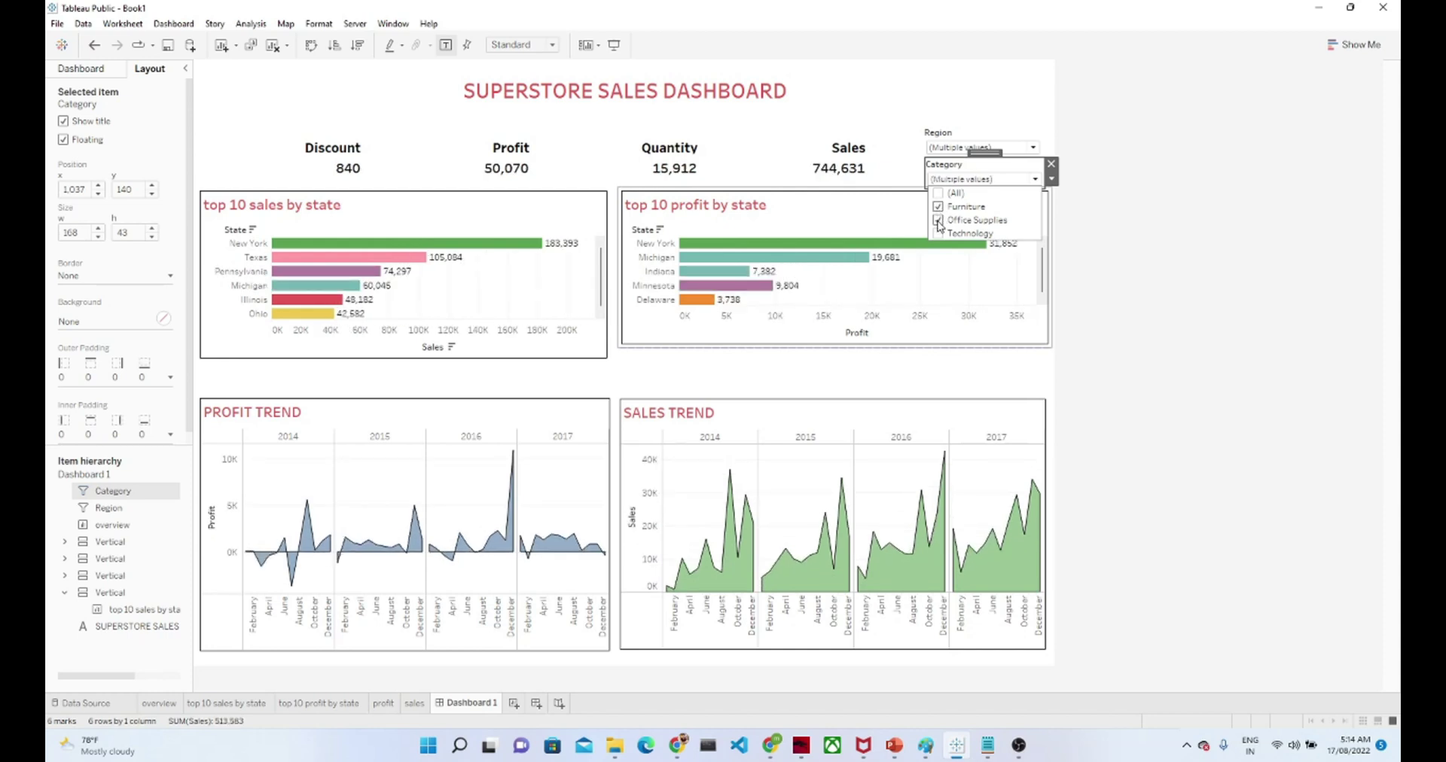
click(939, 221)
click(1136, 276)
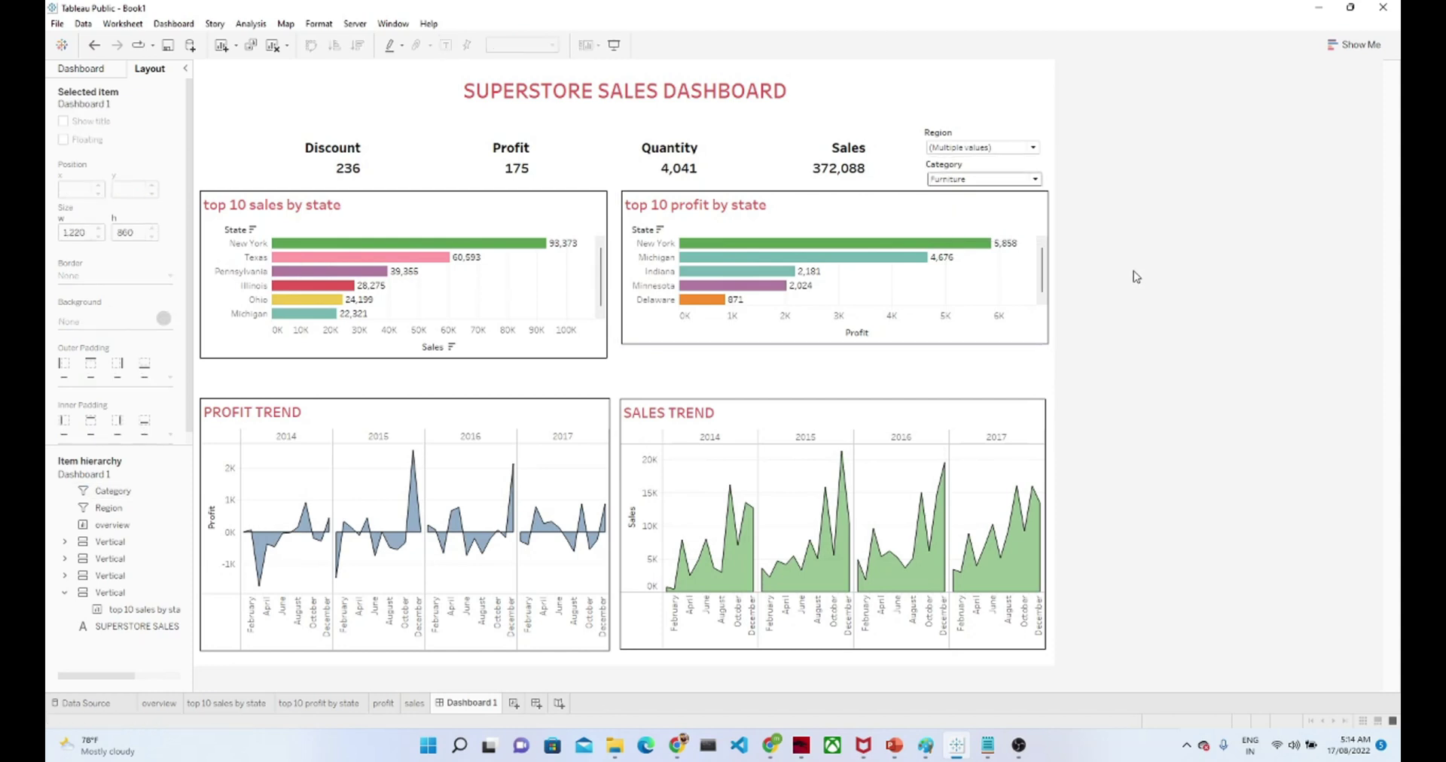
Show the dashboard in presentation mode and check the Region filter's dropdown there.
click(615, 45)
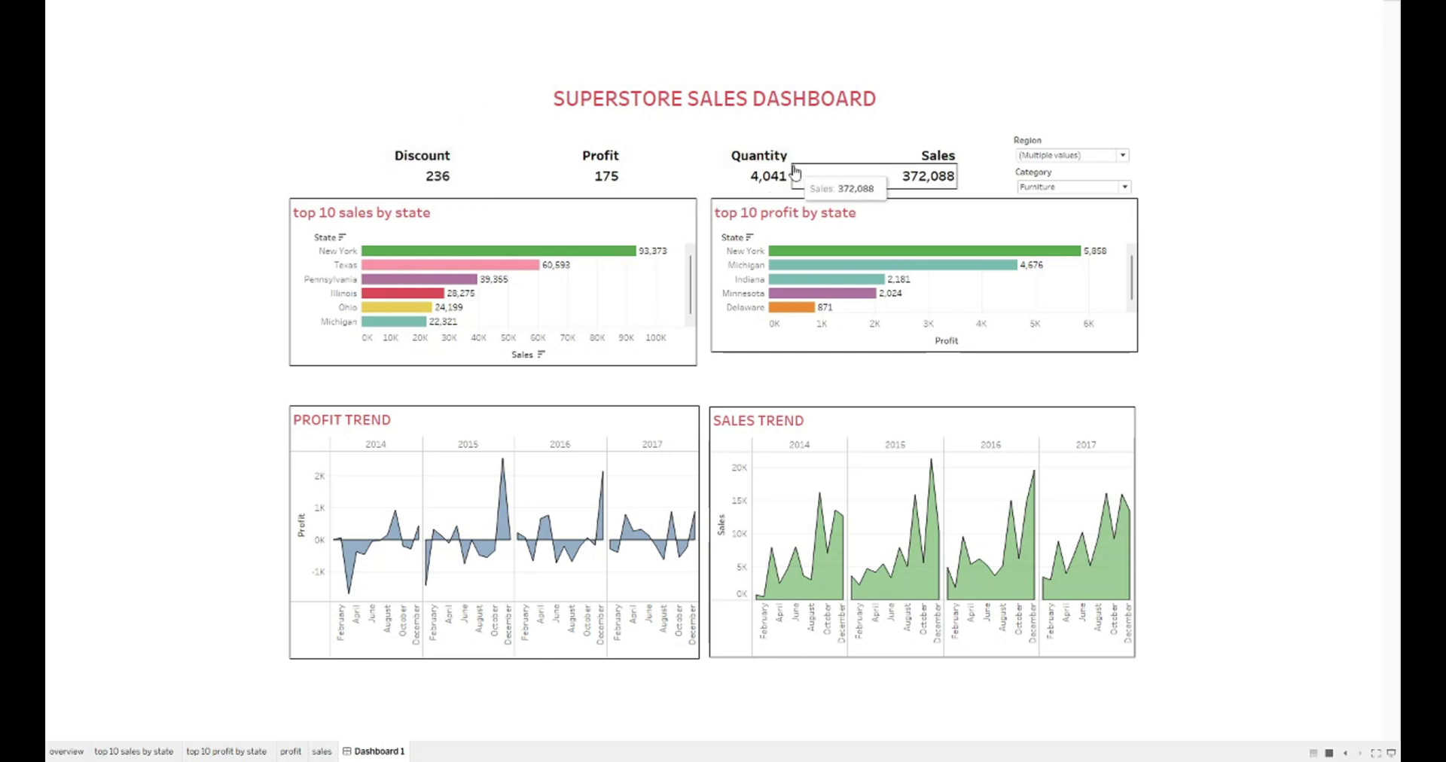
click(1079, 157)
click(1079, 157)
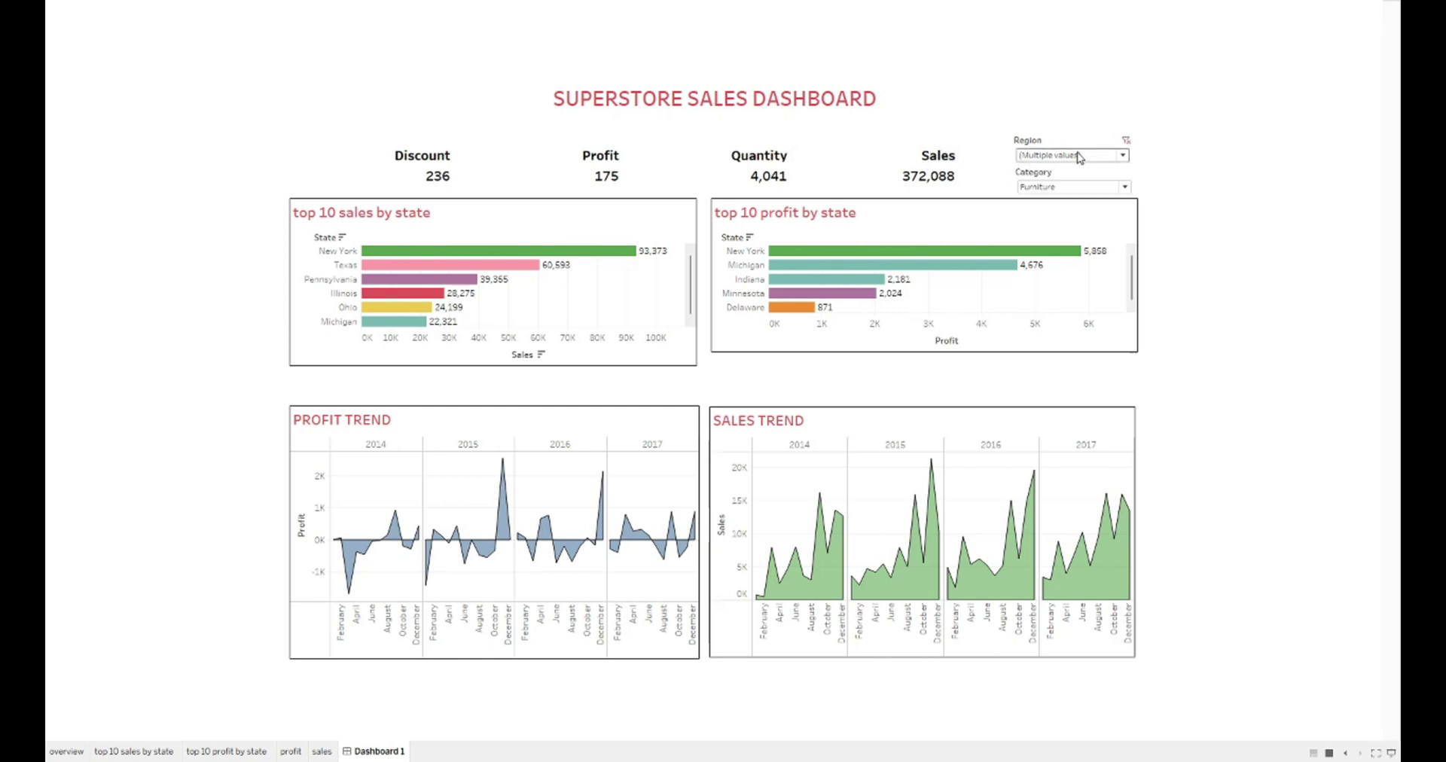